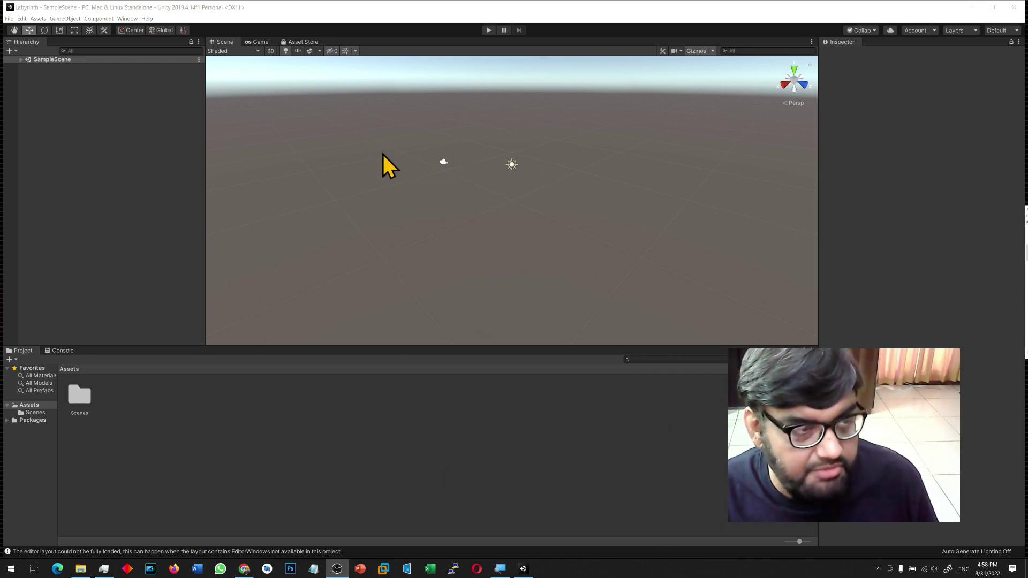
Examine the Scenes folder's scene asset and expand SampleScene to inspect its Main Camera and Directional Light.
double_click(88, 397)
click(76, 415)
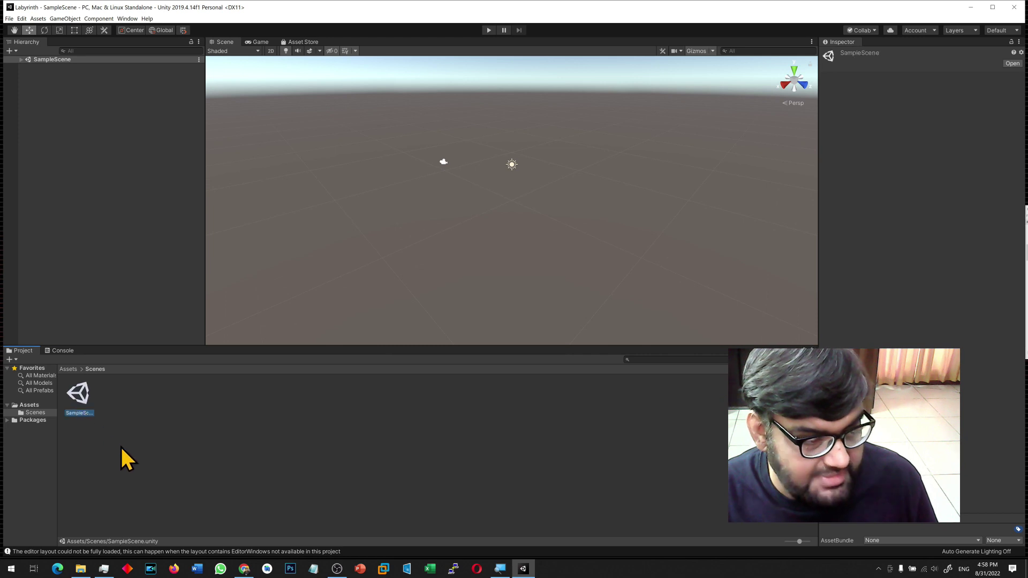
click(43, 59)
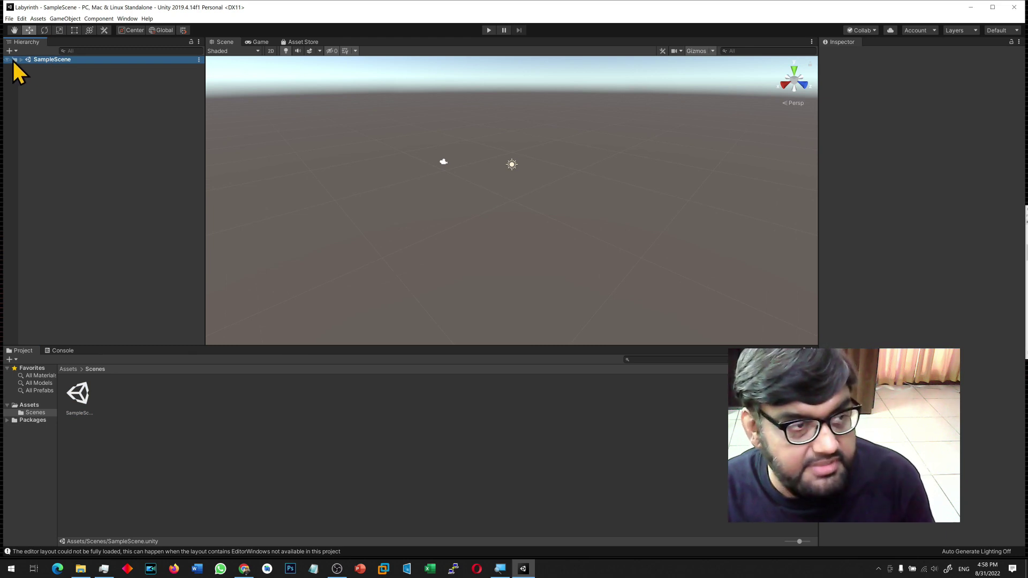
click(21, 60)
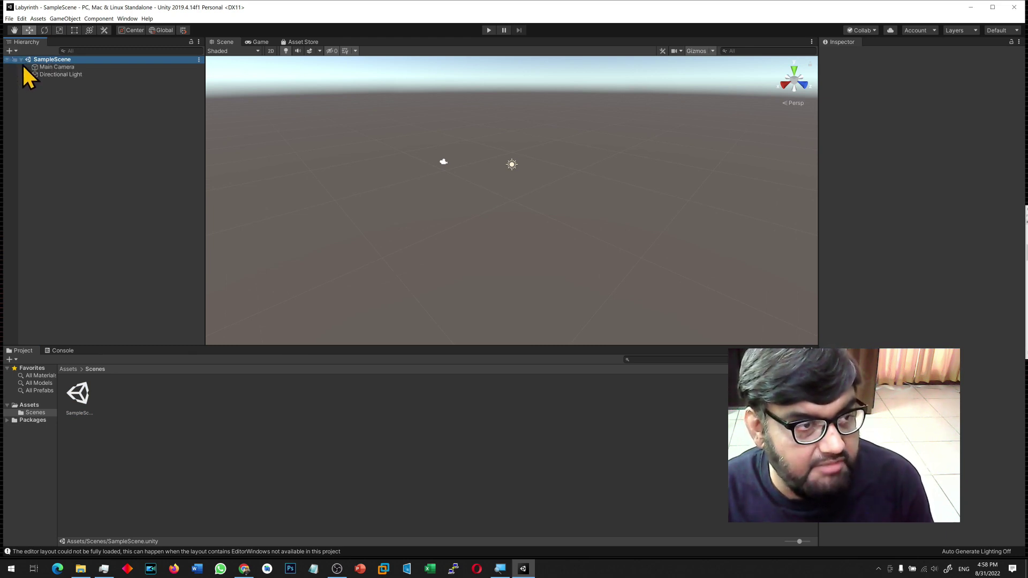
click(64, 66)
click(63, 74)
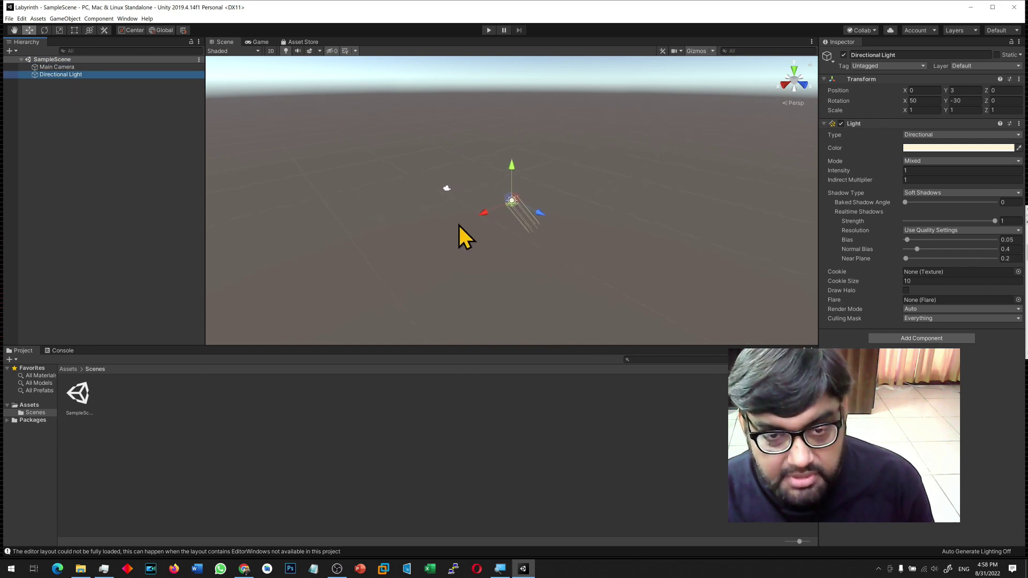
Set the Main Camera's Z position to 0 and its Y position to 20.
click(446, 188)
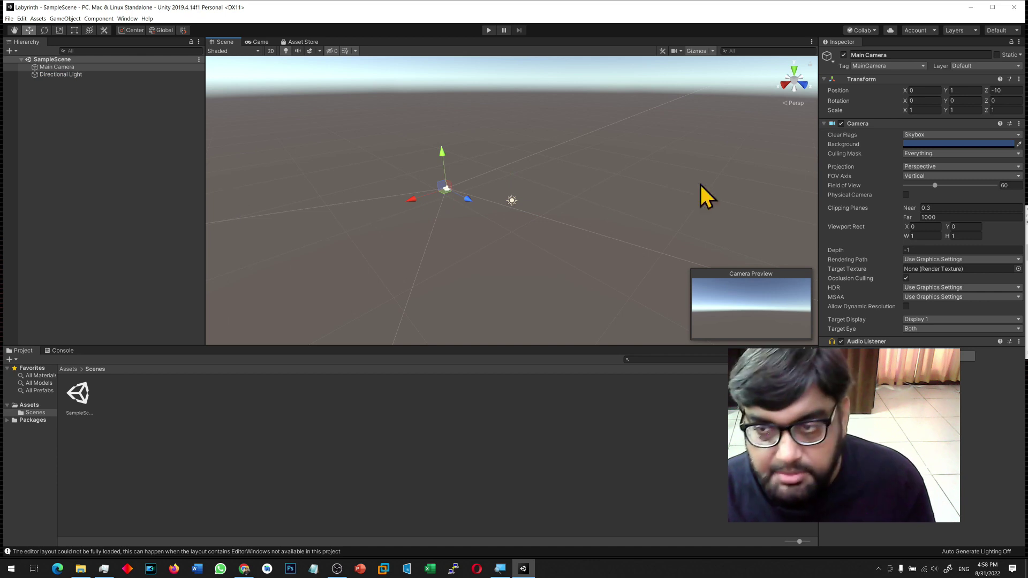
click(924, 90)
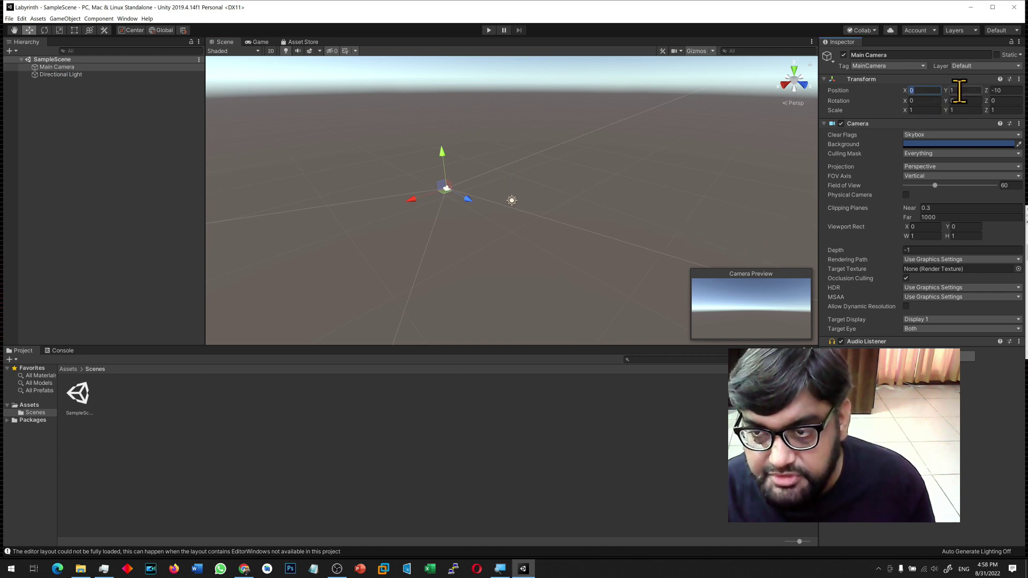
click(996, 90)
text(0)
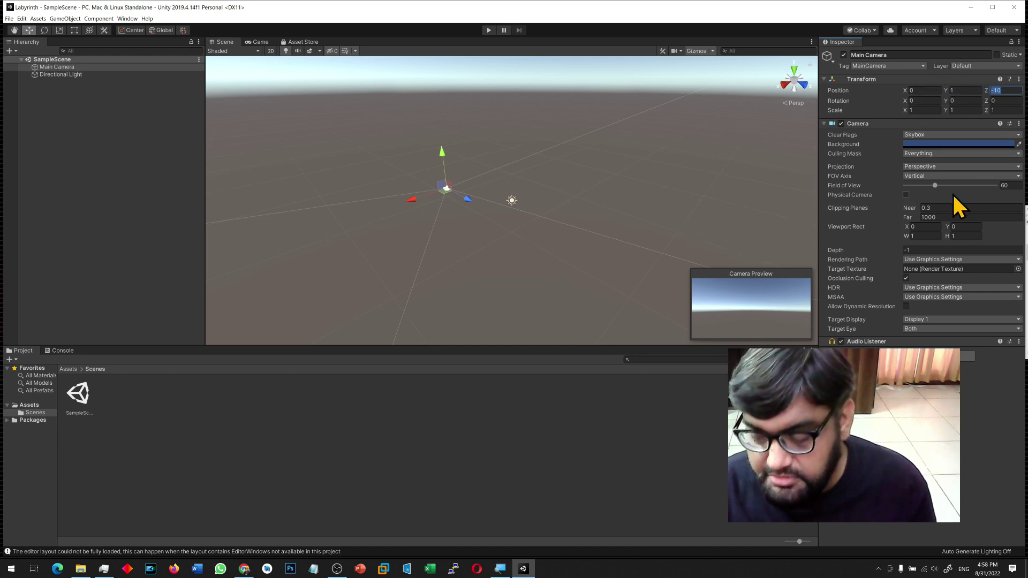
click(961, 91)
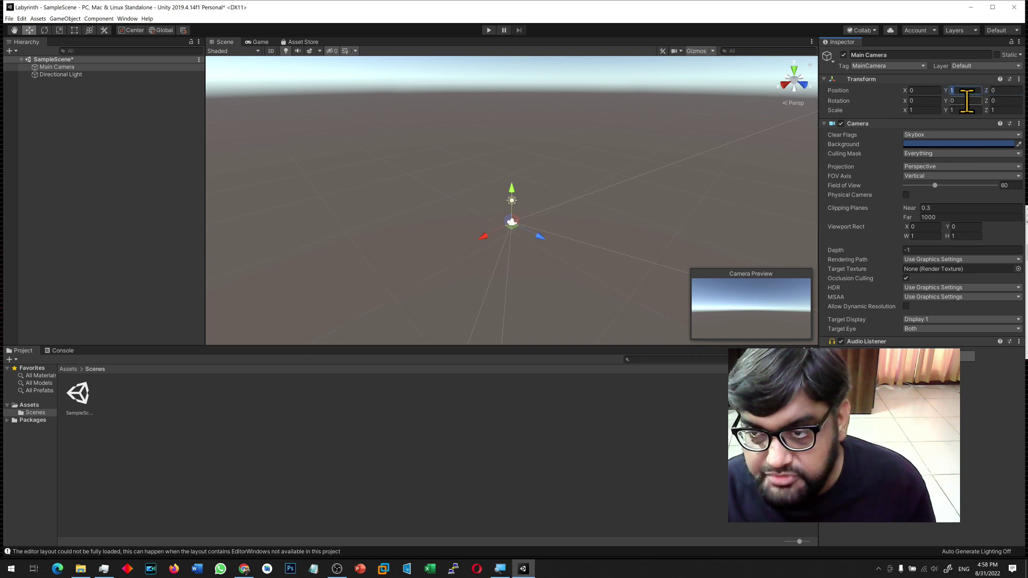
text(20)
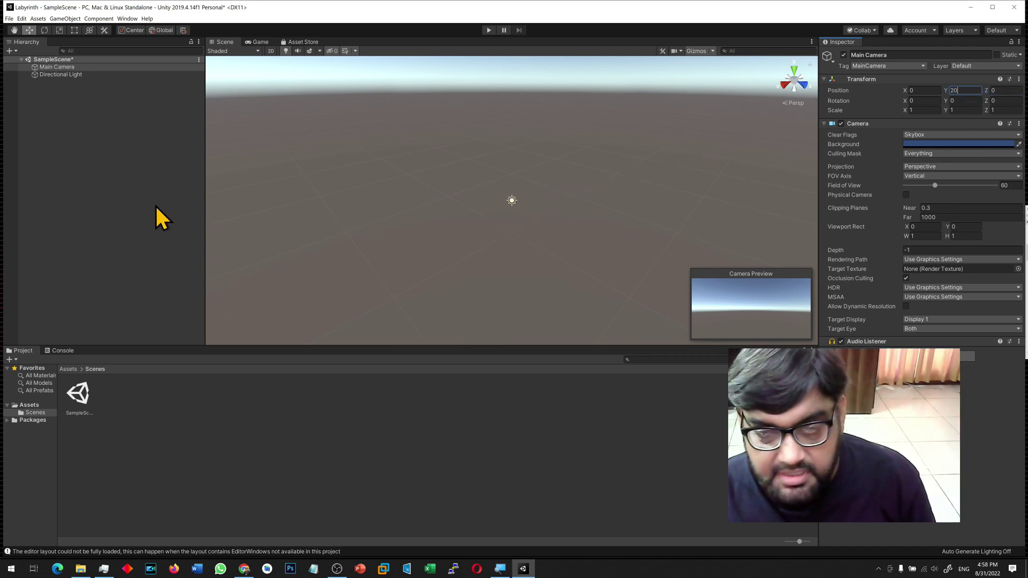
Rotate the Main Camera to face straight down with an X rotation of 90.
double_click(60, 68)
key(e)
drag(533, 182, 567, 292)
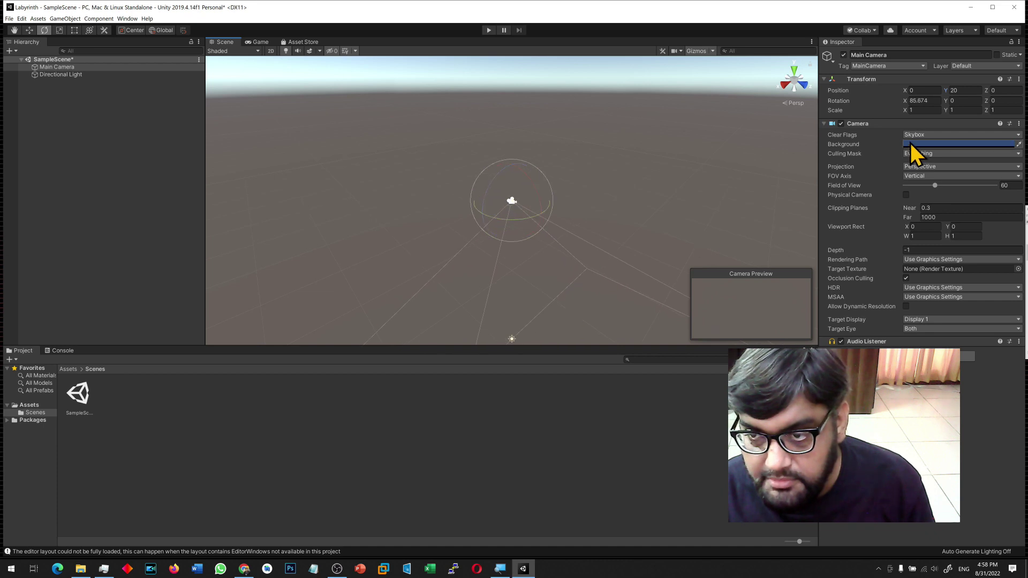
click(926, 100)
text(90)
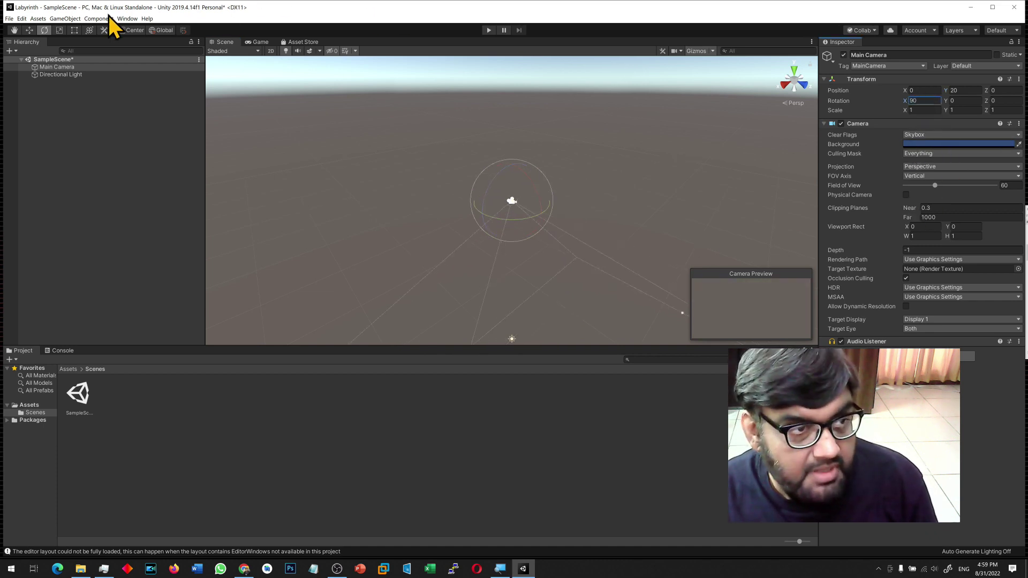
Add a 3D cube with its Y position set to 0 and check it in the Main Camera's preview.
click(64, 18)
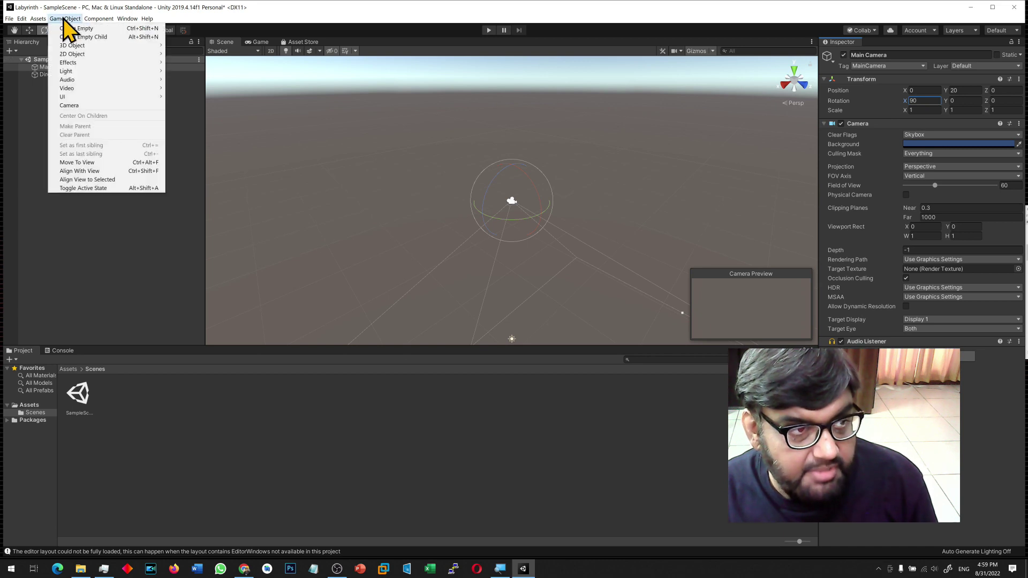
mouse_move(115, 45)
click(183, 46)
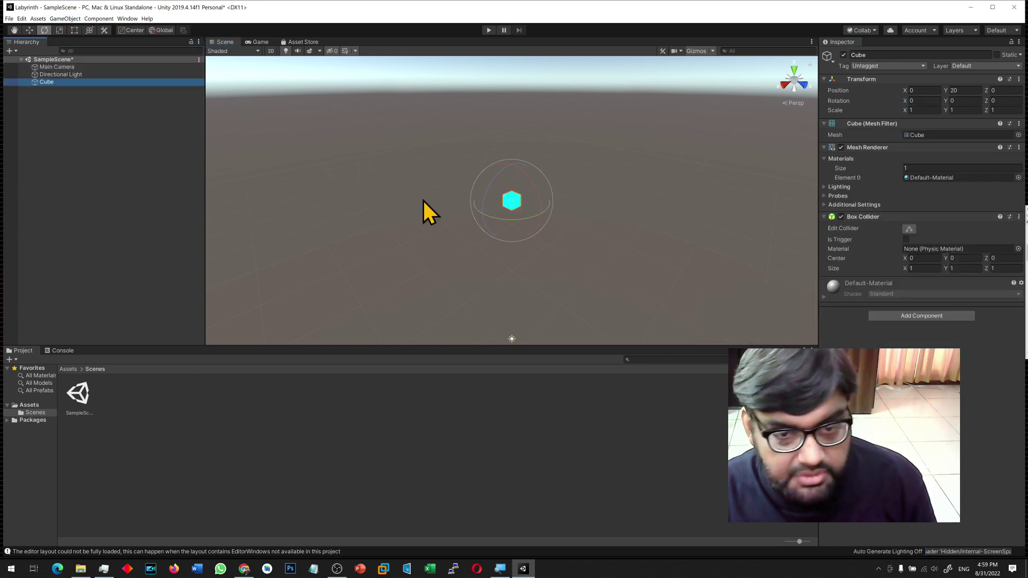
click(964, 90)
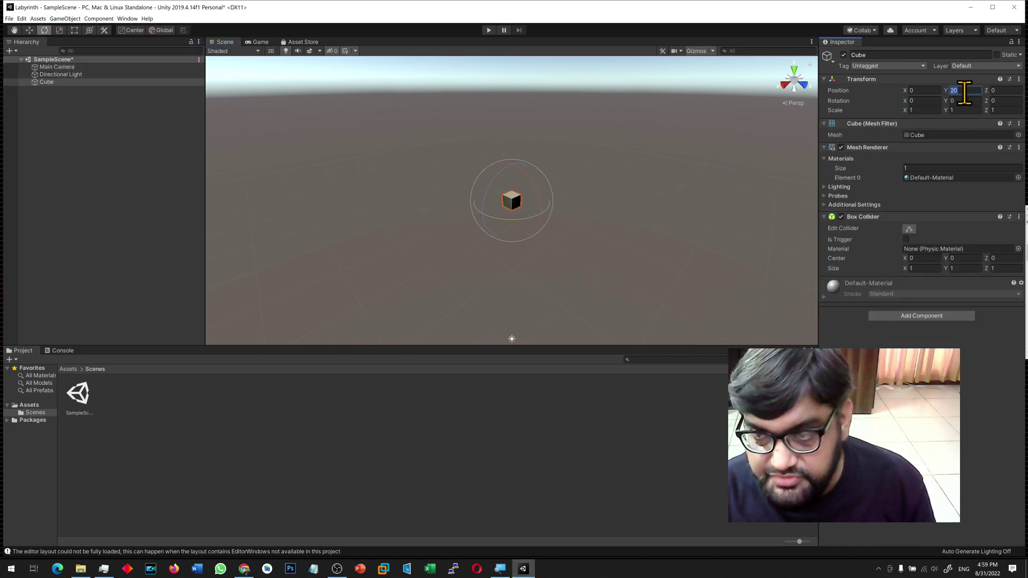
text(0)
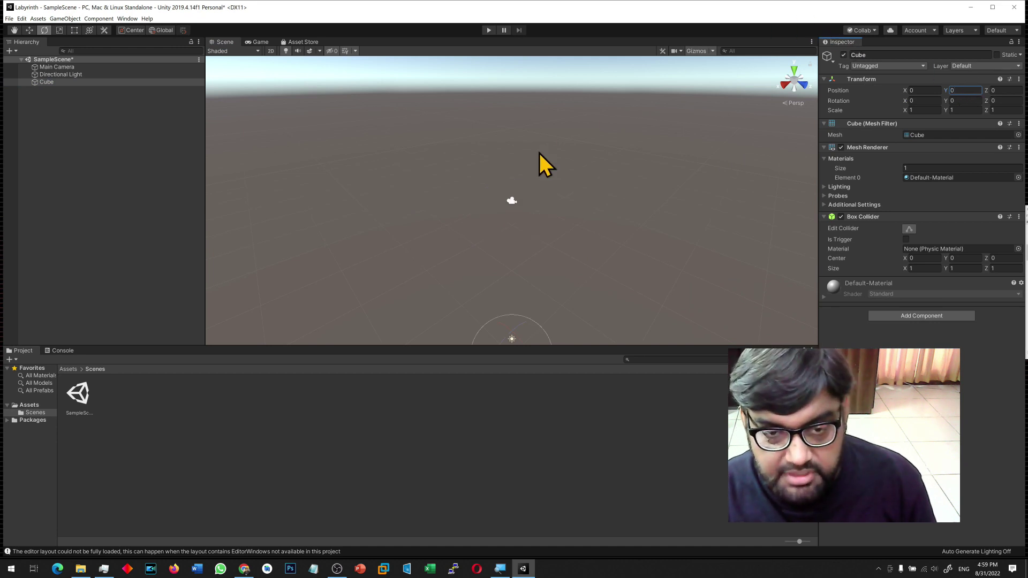
click(515, 202)
click(513, 201)
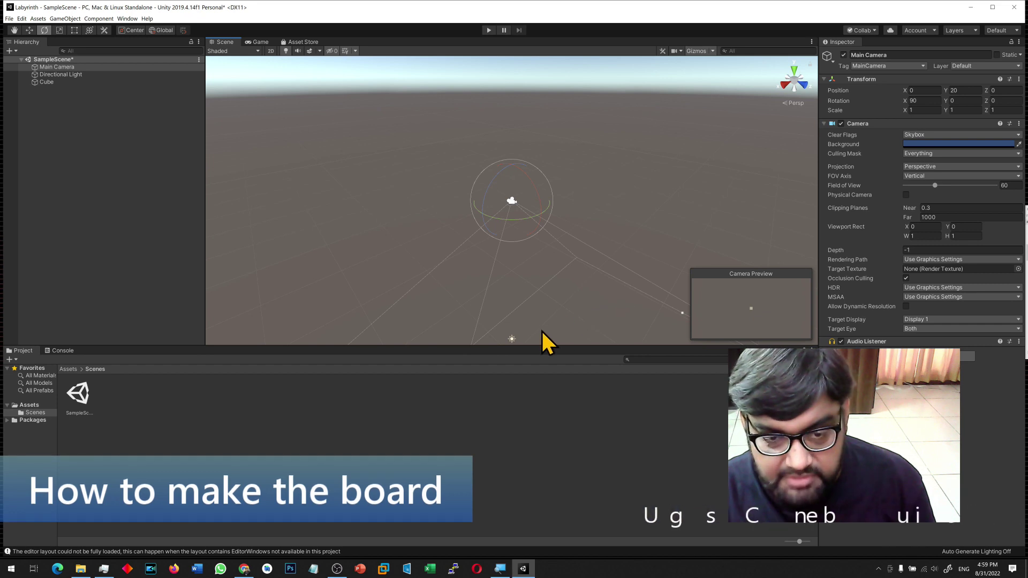
Focus on the cube and enlarge it to a scale of 5 on both X and Z.
double_click(46, 82)
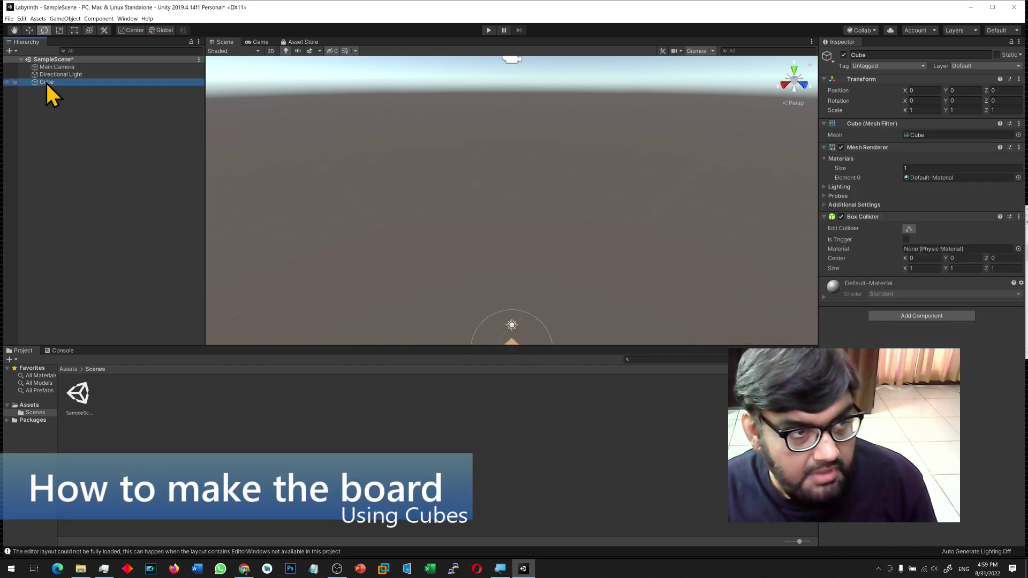
scroll(426, 244, down, 5)
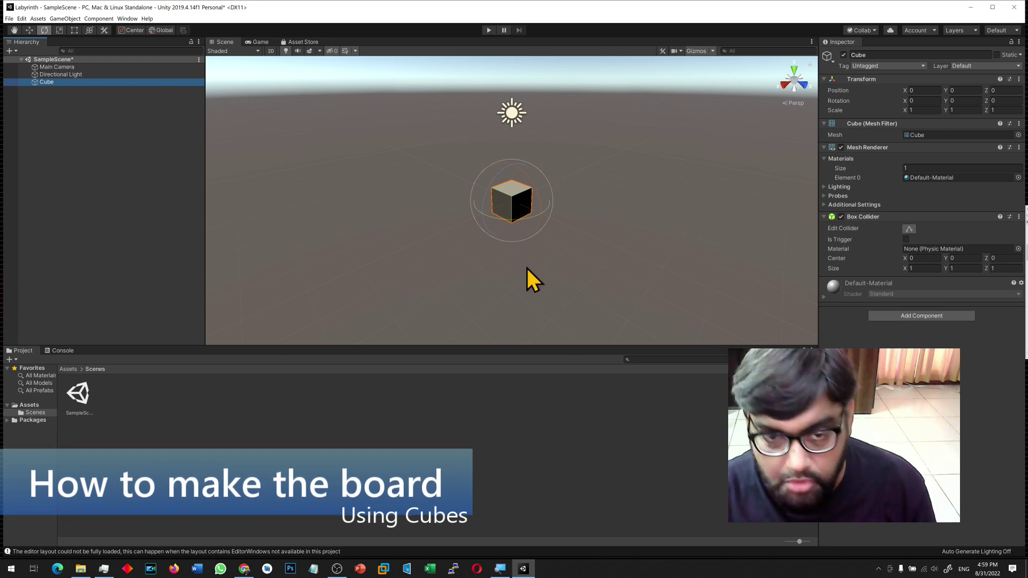
key(r)
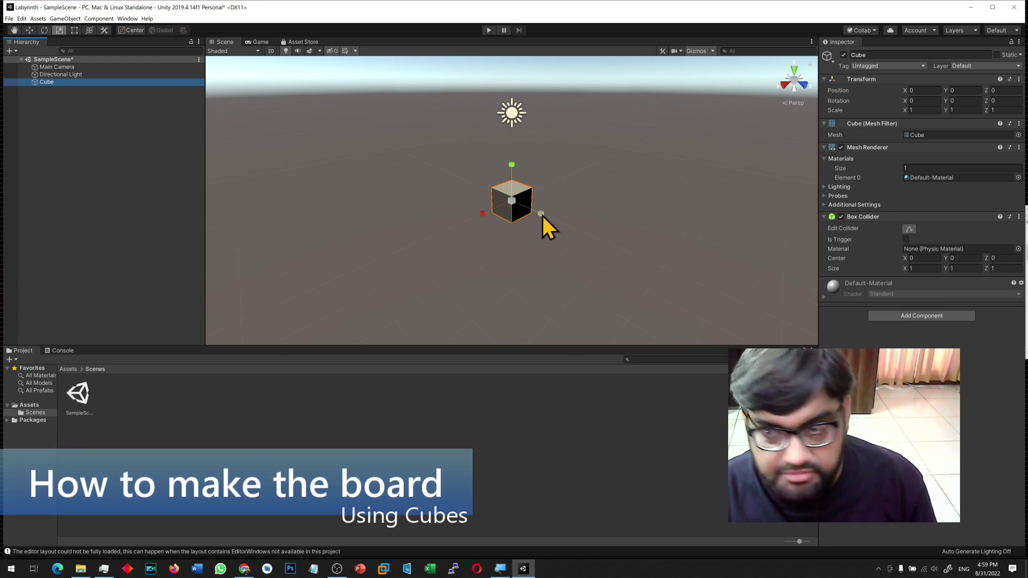
drag(541, 215, 589, 249)
drag(482, 214, 437, 245)
click(923, 109)
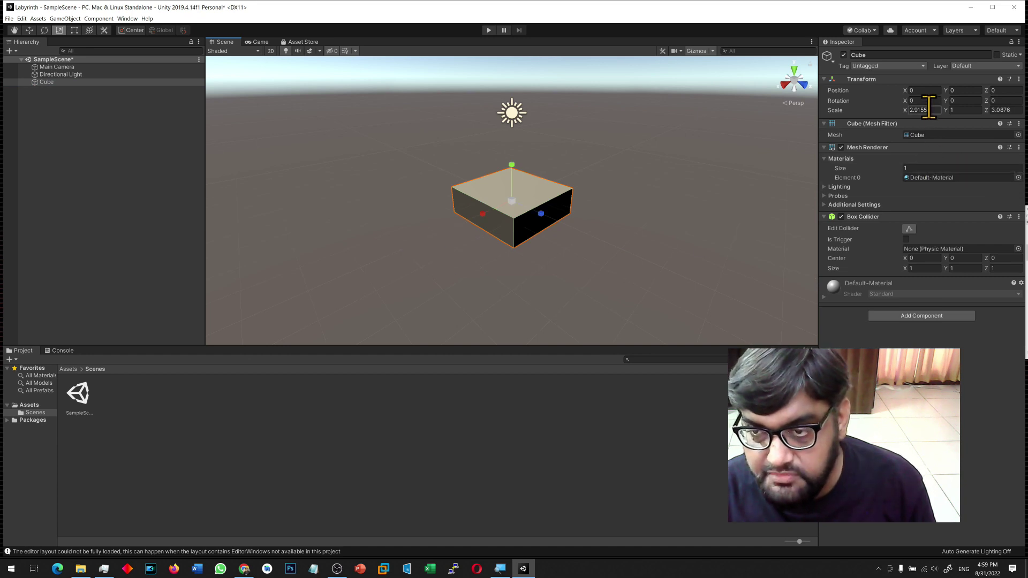
text(5)
key(Tab)
key(Tab)
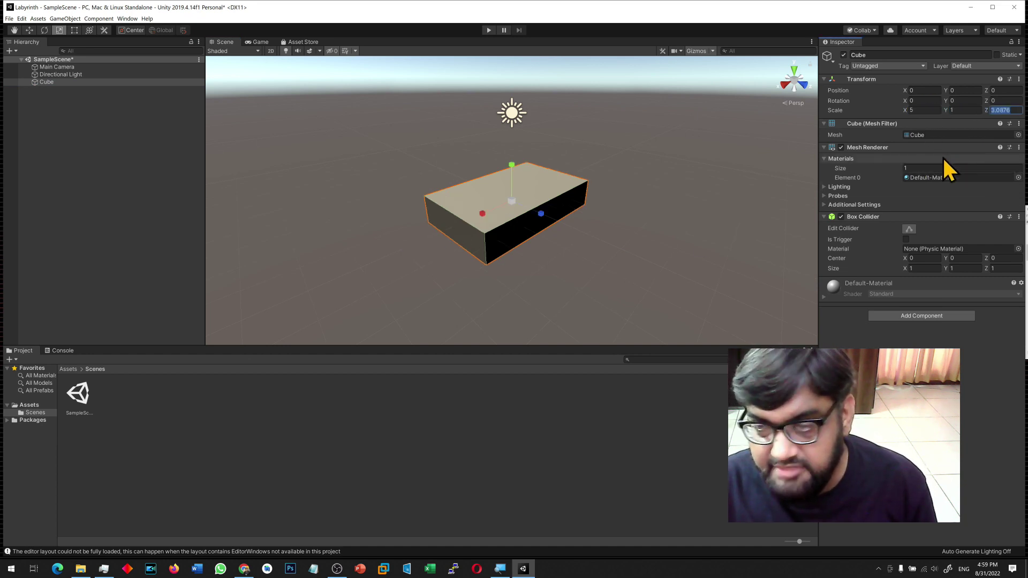
text(5)
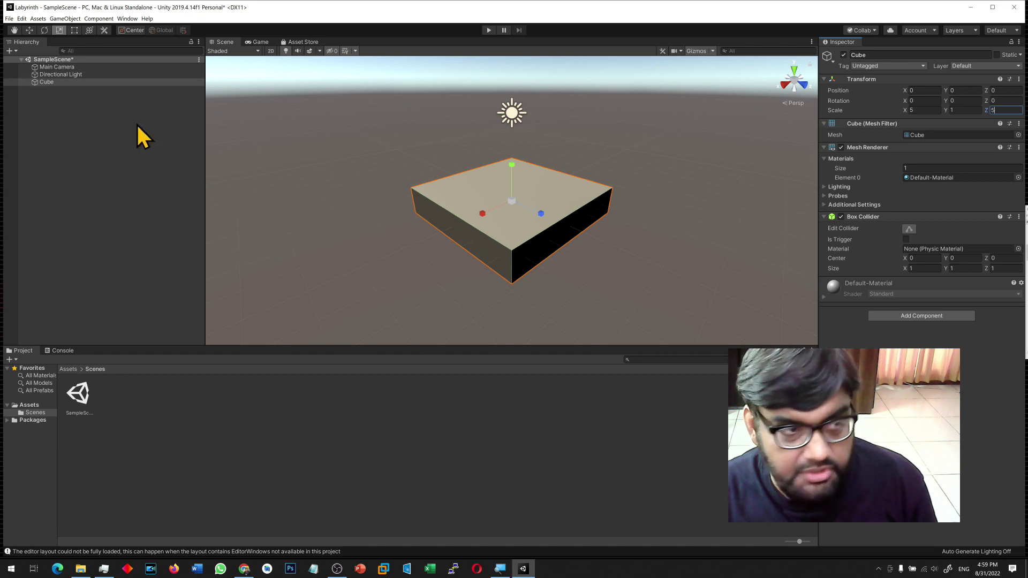
Show the game view from the Main Camera and set its aspect ratio to 16:9.
click(58, 66)
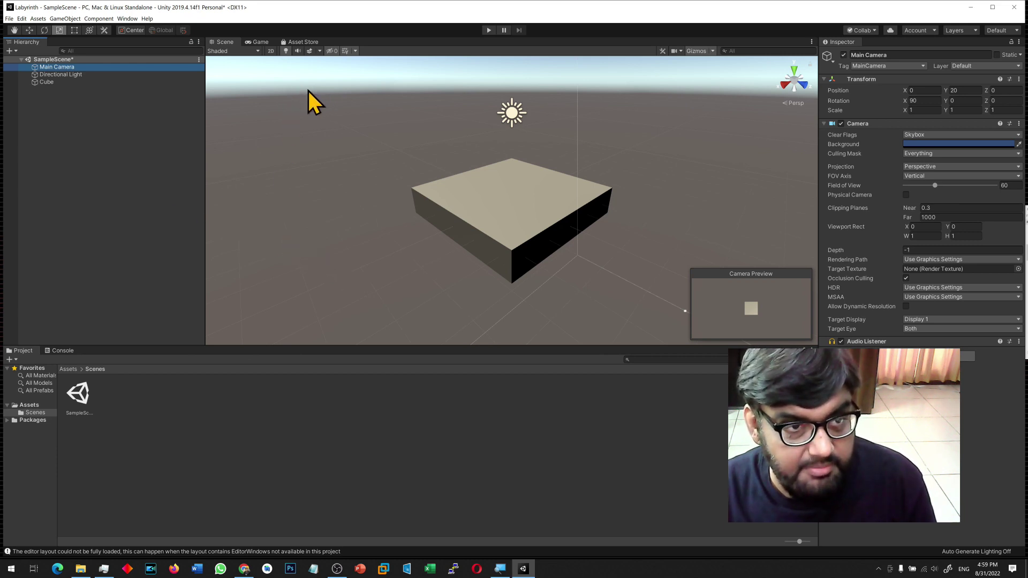
click(259, 42)
click(264, 51)
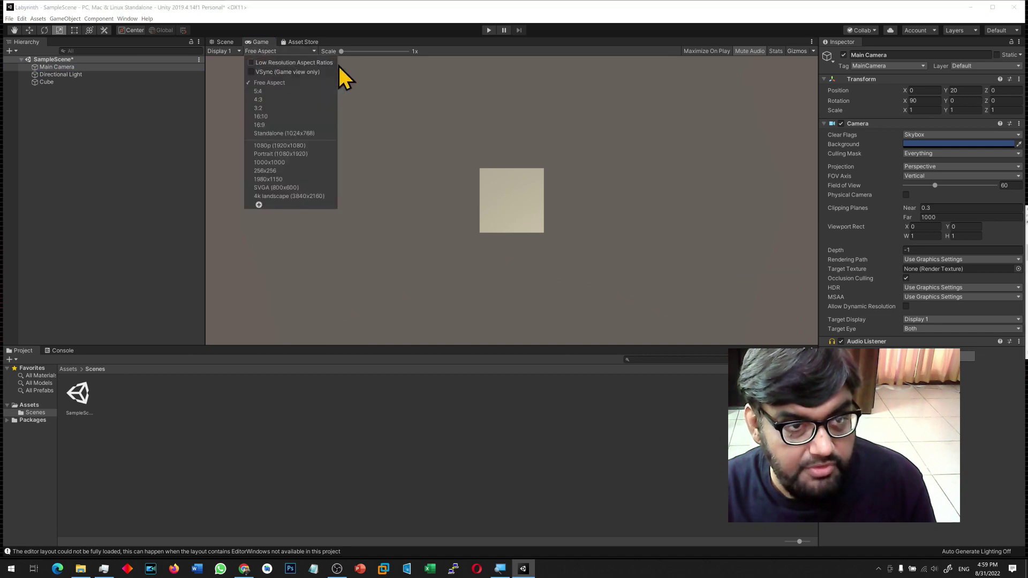
click(289, 125)
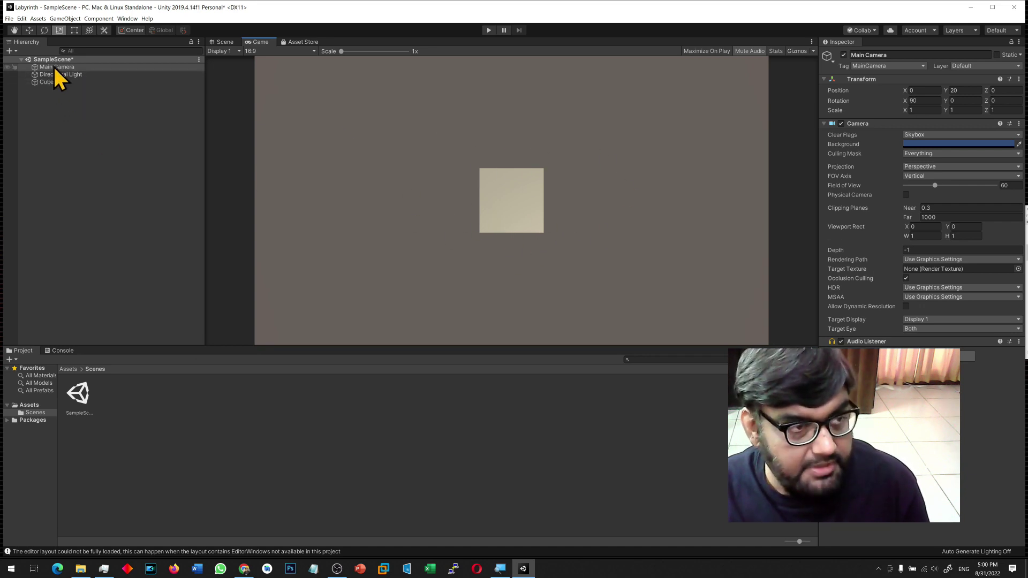
Return to the scene view and set the cube's scale to X 2, Y 1, Z 2.
click(63, 82)
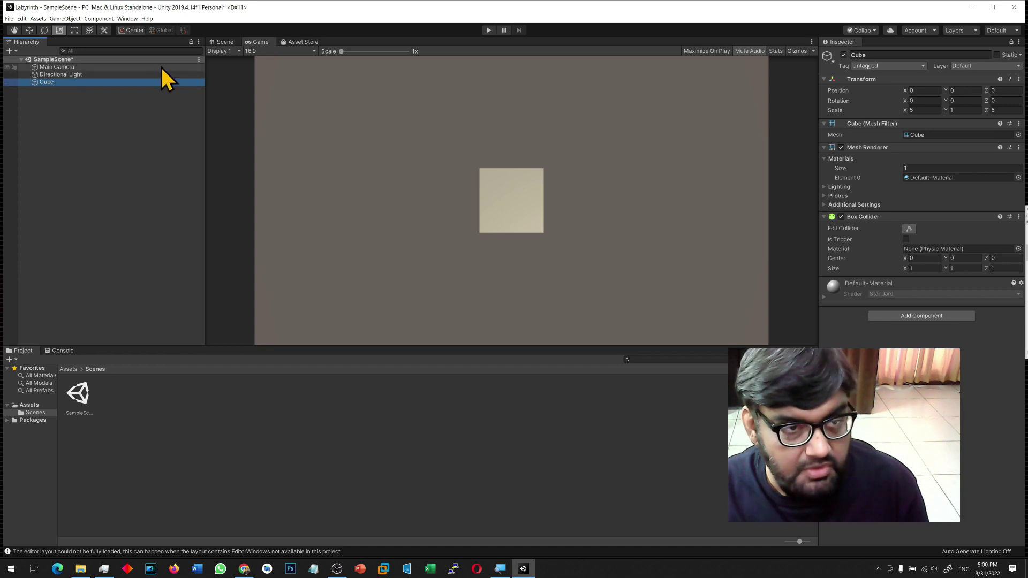
click(231, 43)
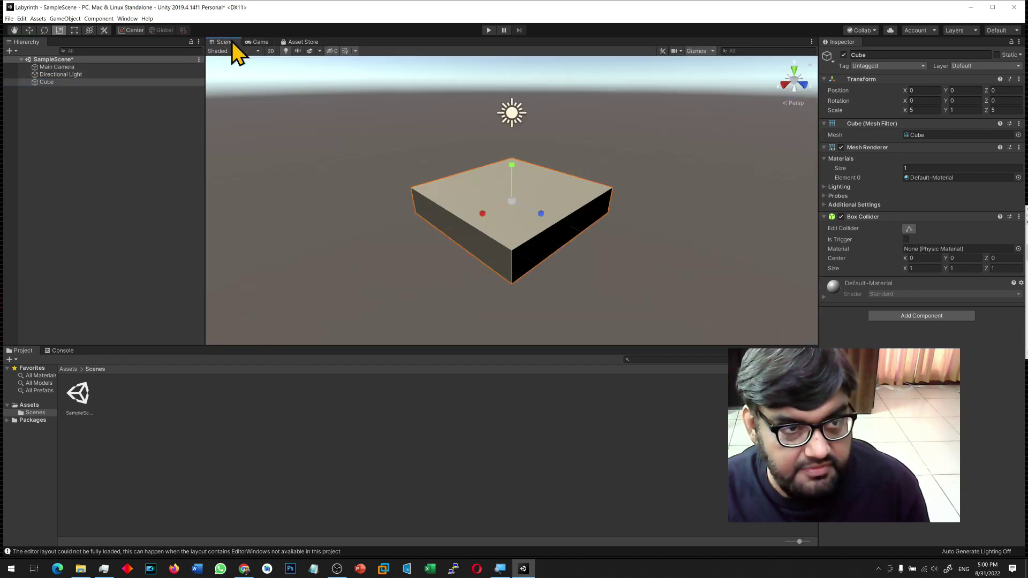
click(926, 108)
text(2)
key(Tab)
text(2)
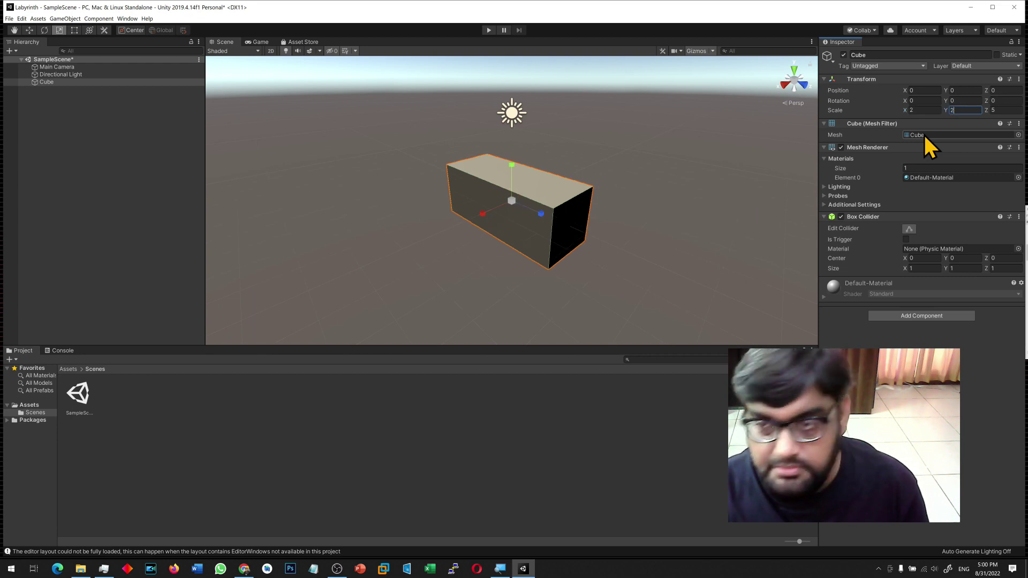
key(BackSpace)
text(1)
key(Tab)
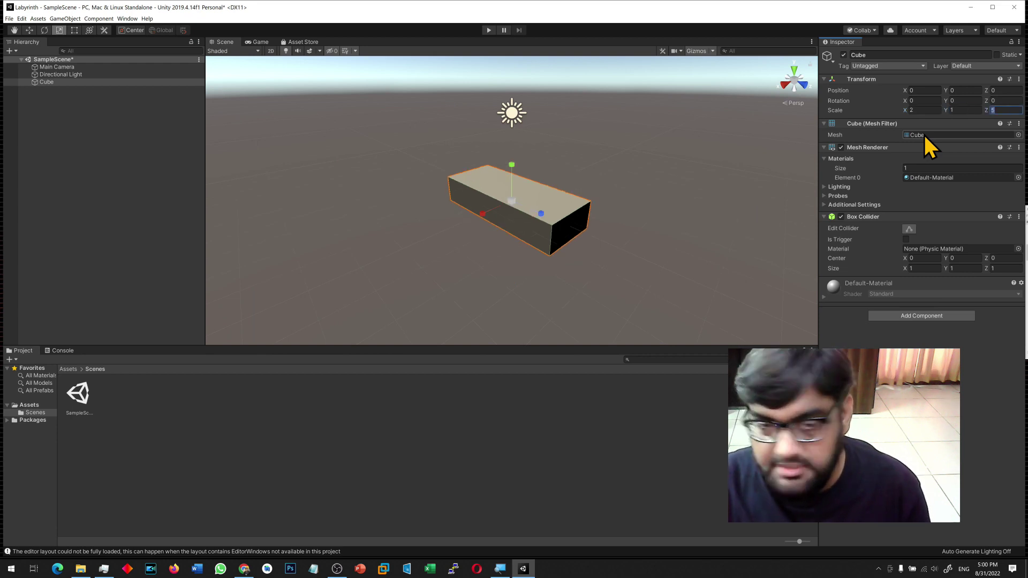
text(2)
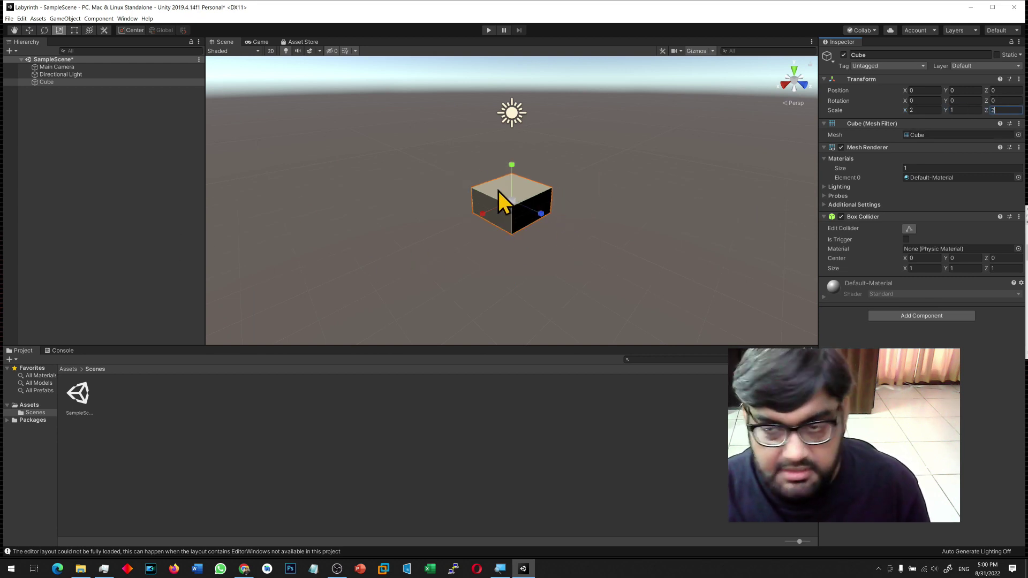
Duplicate the cube and place the copy directly beside it at Z position 2.
click(63, 83)
key(ctrl+d)
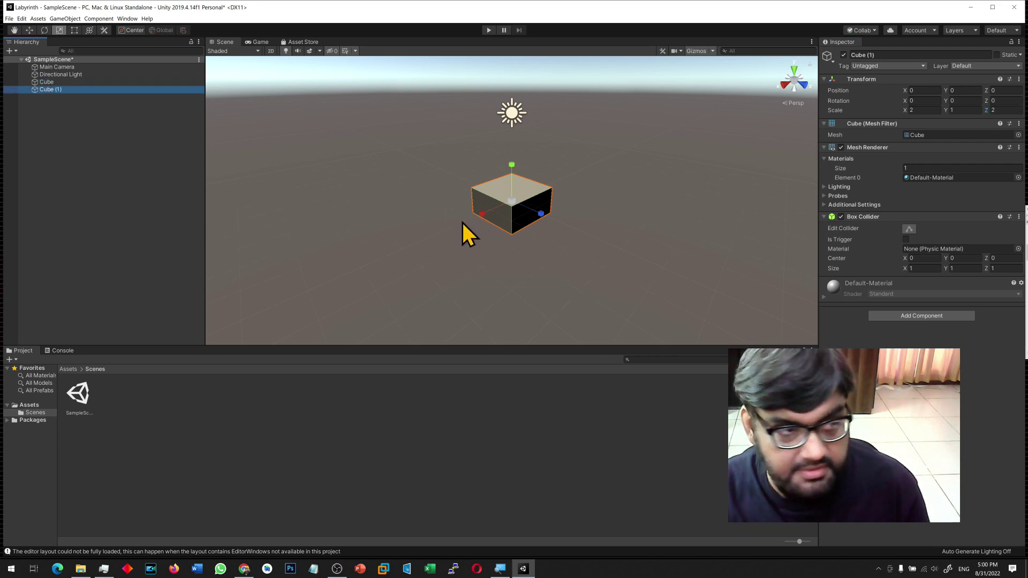
key(w)
drag(544, 222, 578, 238)
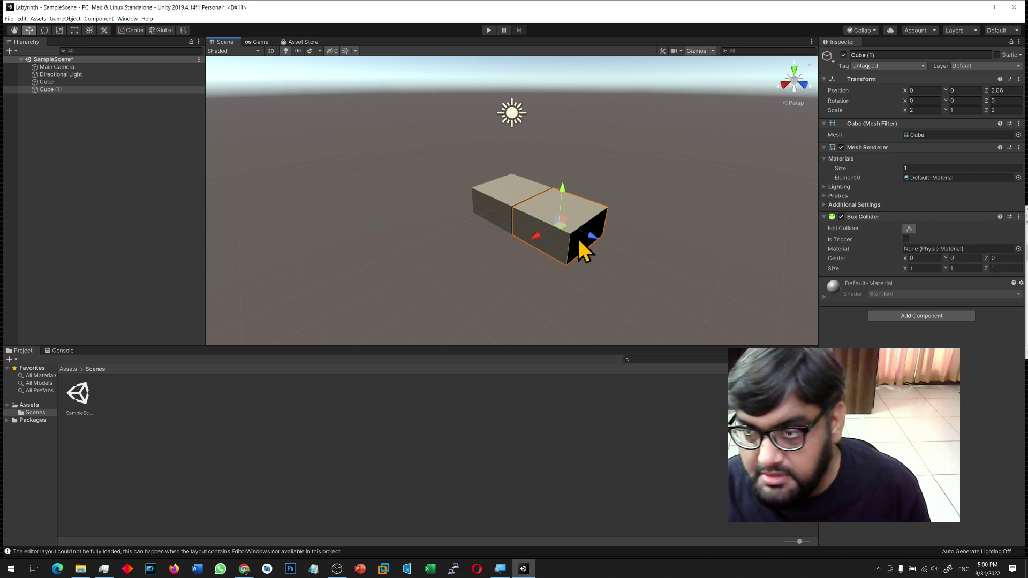
click(1002, 90)
text(2)
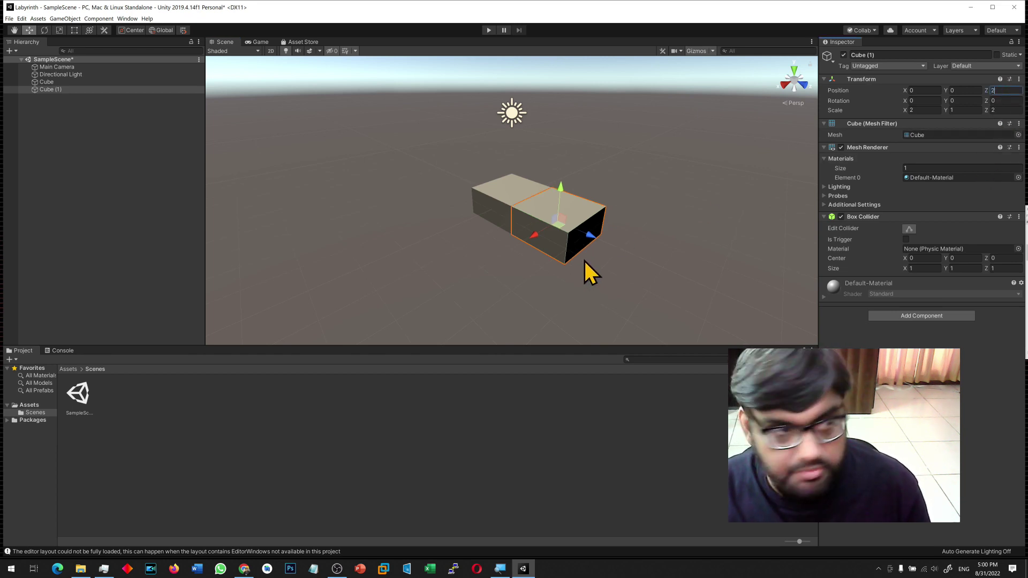
Duplicate the second cube and place the new copy at the end of the row at Z position 4.
click(42, 89)
key(ctrl+d)
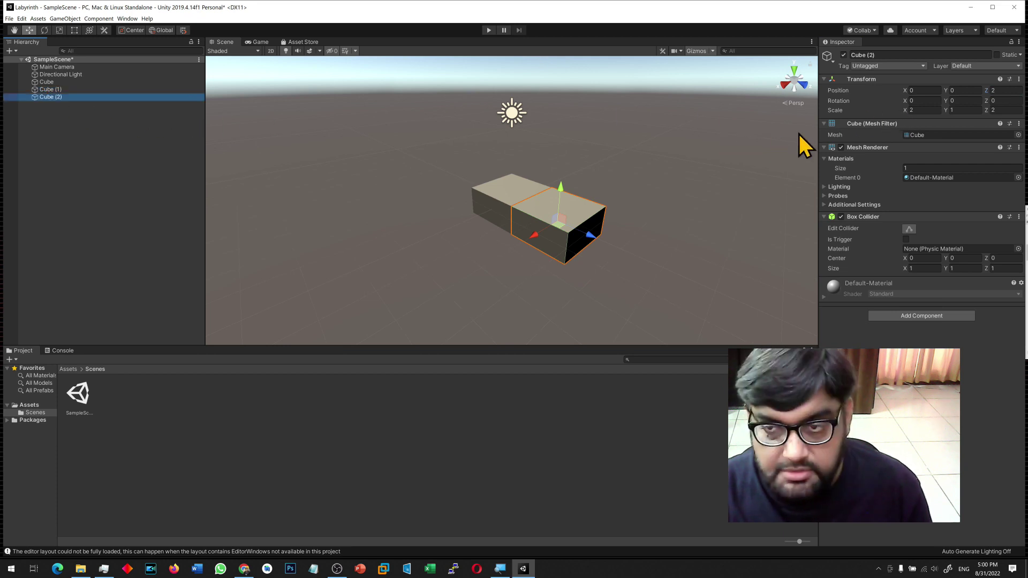
drag(594, 237, 653, 264)
click(1016, 90)
text(4)
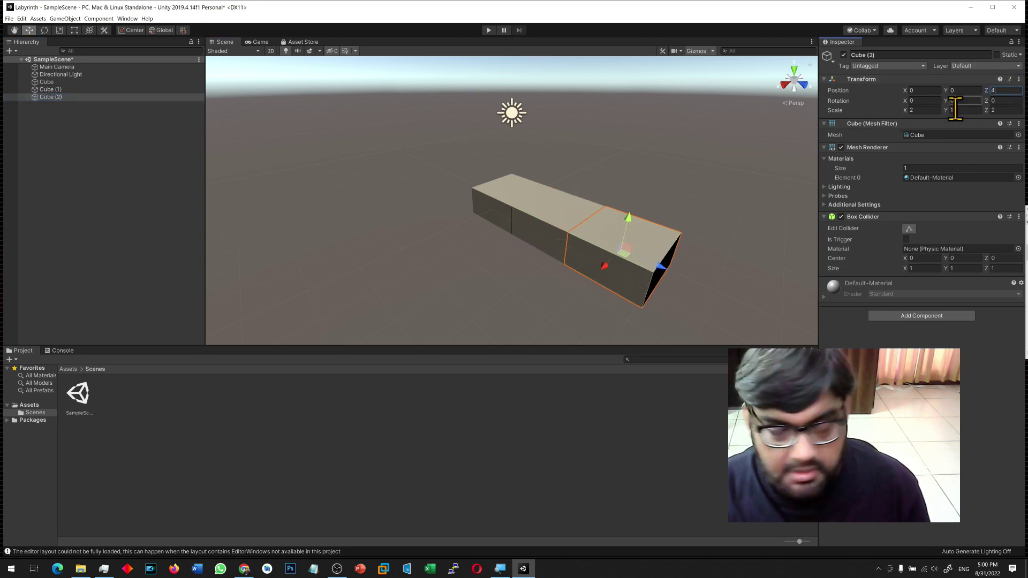
Duplicate Cube (2) and place the copy at the end of the row at Z position 6.
click(252, 42)
click(227, 42)
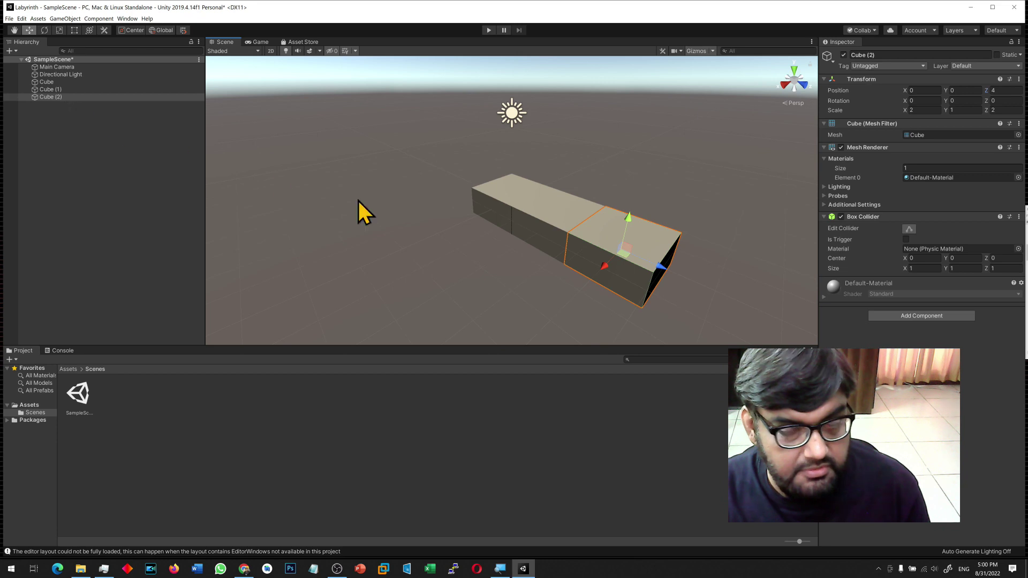
click(59, 97)
key(ctrl+d)
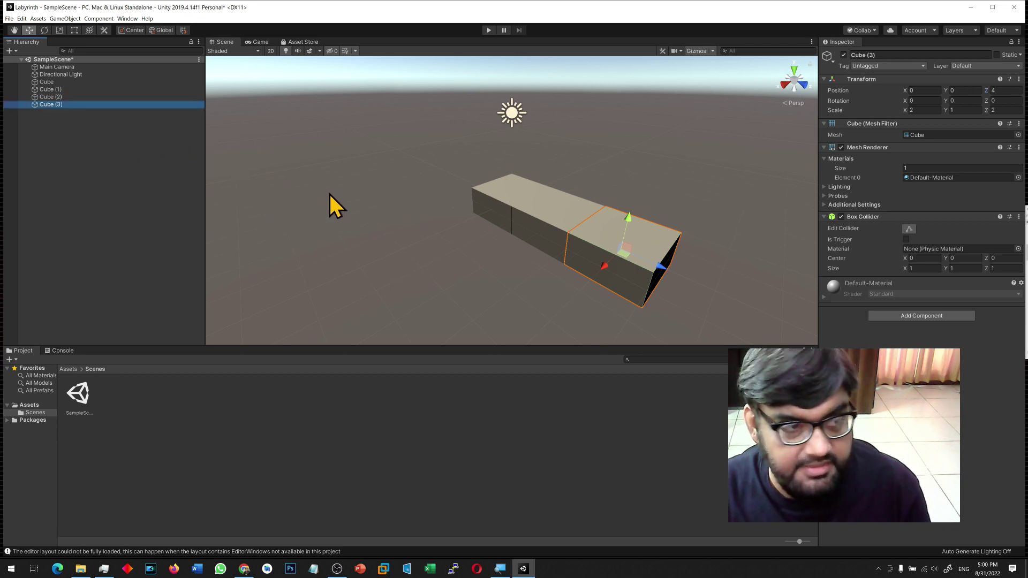
drag(663, 266, 752, 307)
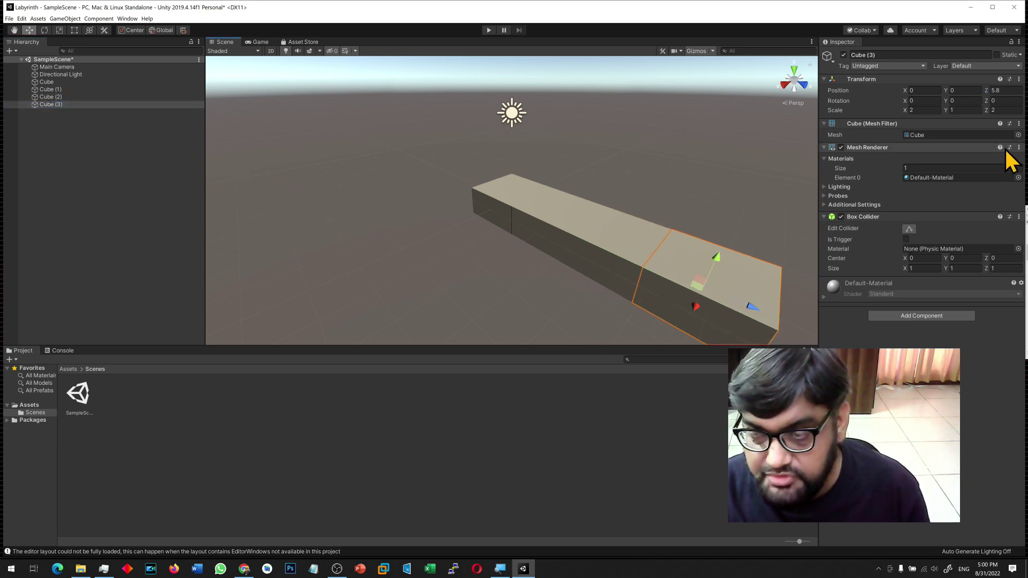
click(998, 90)
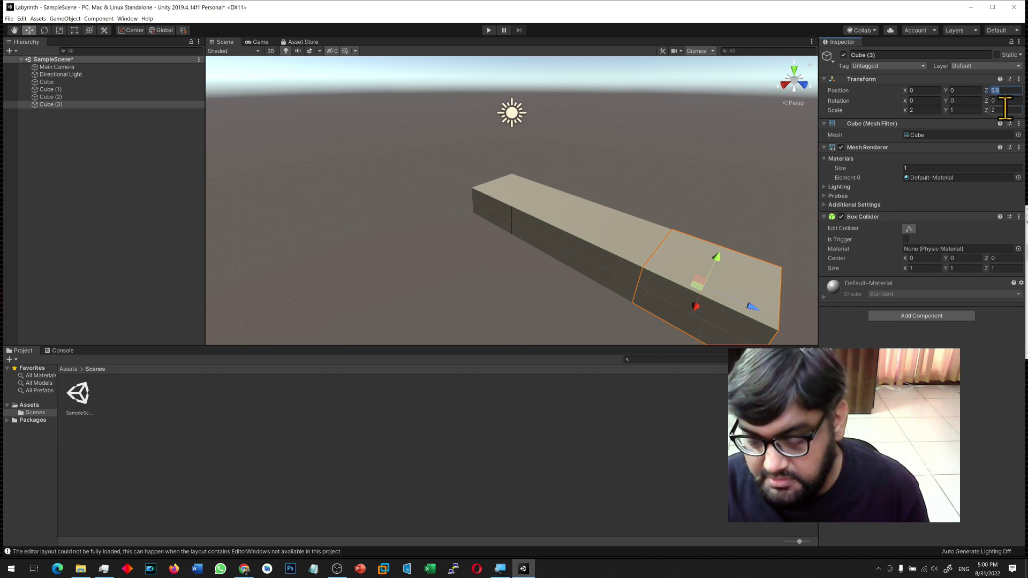
text(6)
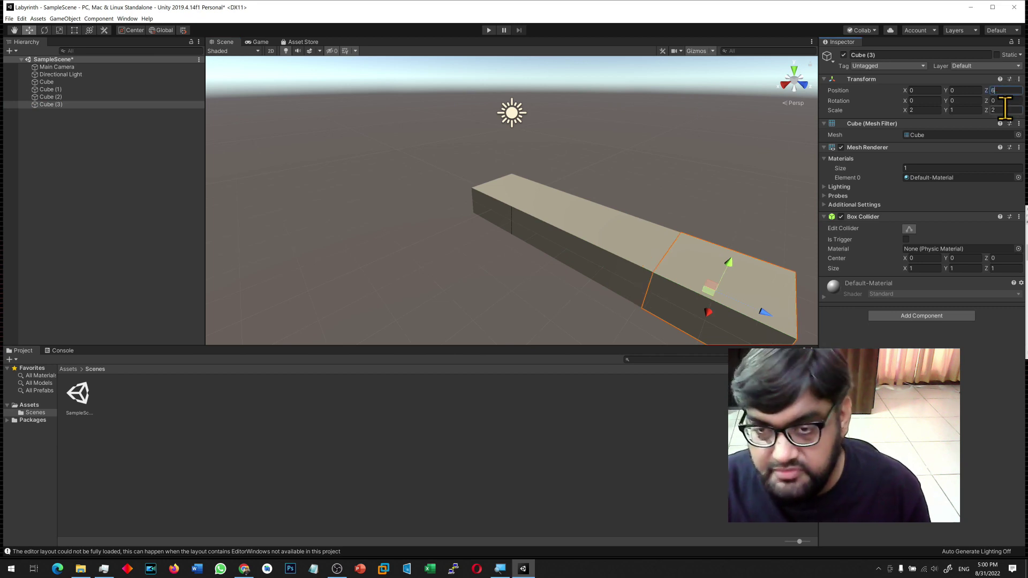
Duplicate all four cubes together and move the copies along Z to extend the opposite end of the row.
shift+click(75, 83)
key(ctrl+d)
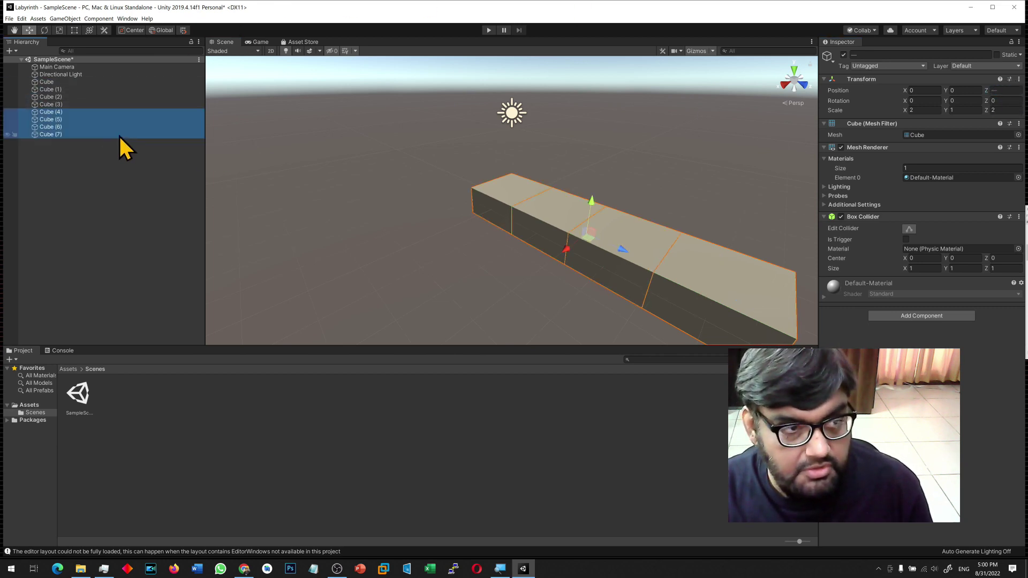
drag(618, 252, 526, 256)
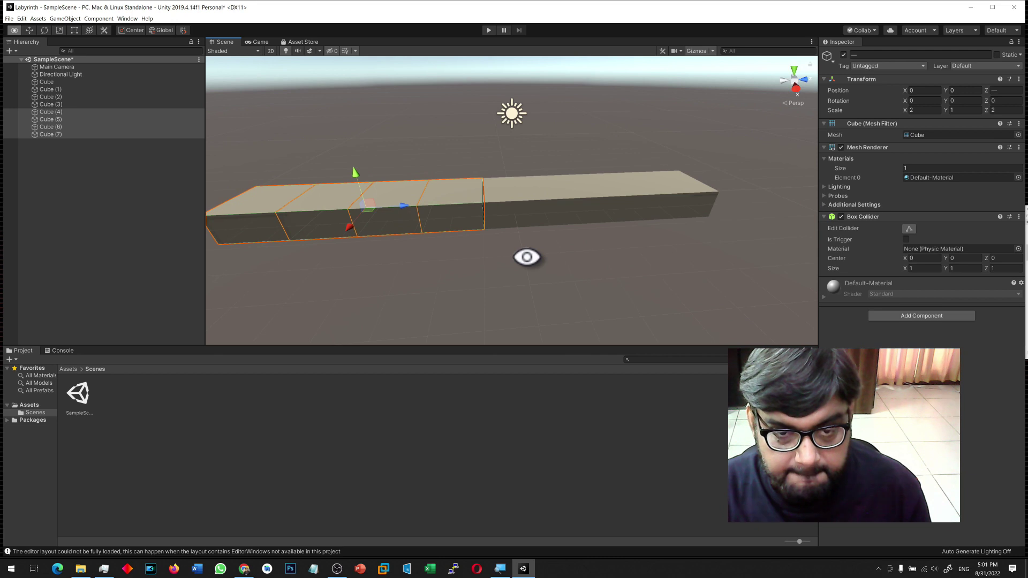
Set the Z position of Cube (7) to -2 and of Cube (6) to -4.
click(462, 228)
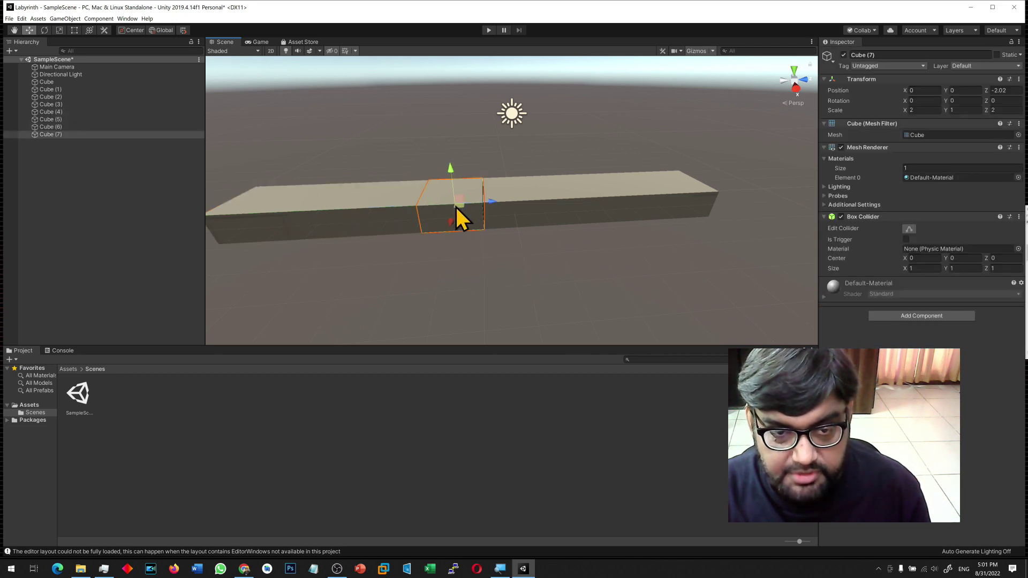
click(1010, 90)
text(-2)
click(363, 203)
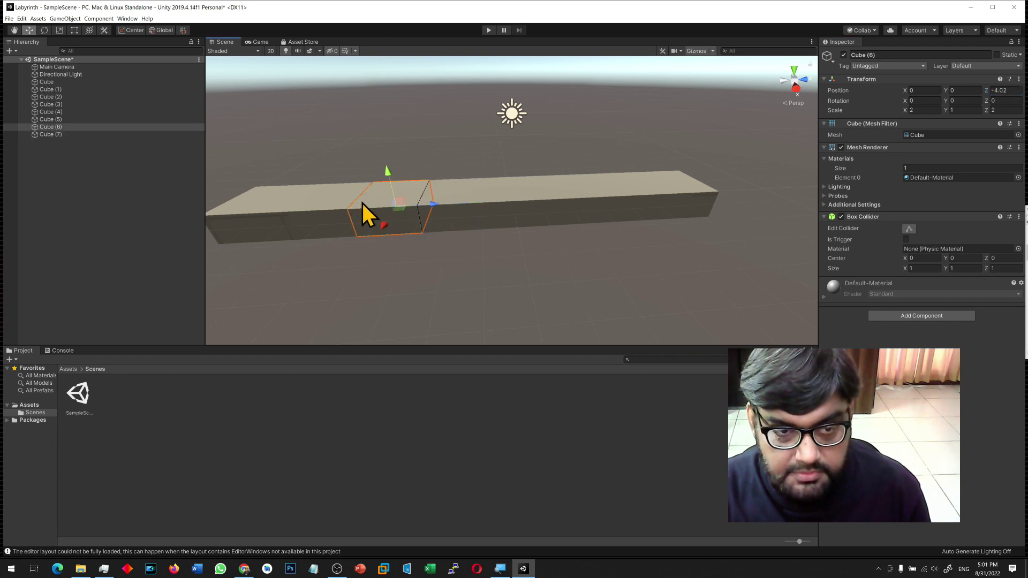
click(1005, 90)
text(-4)
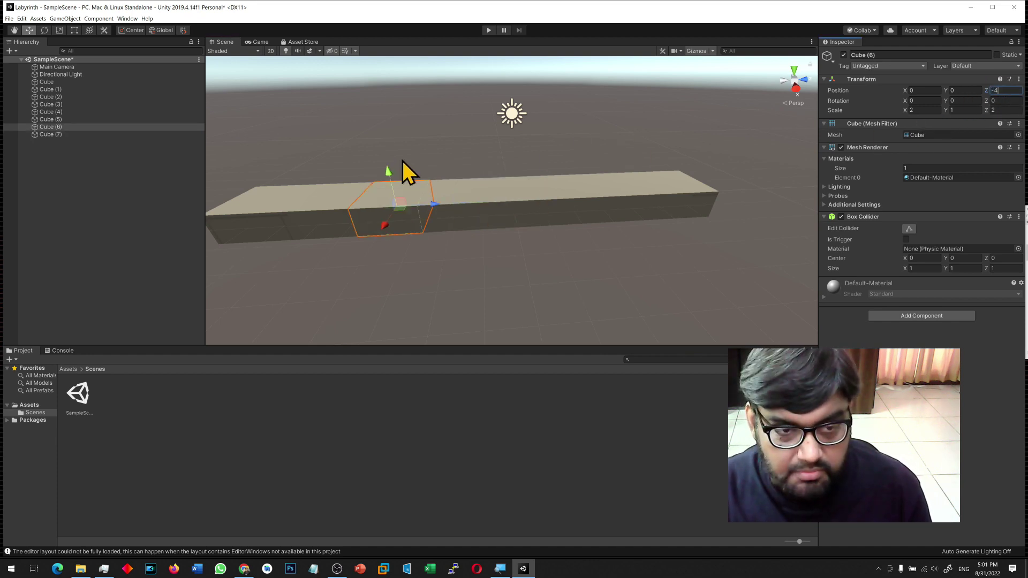
key(Return)
Set the Z position of Cube (5) to -6 and of Cube (4) to -8, and check the row in the game view.
click(312, 201)
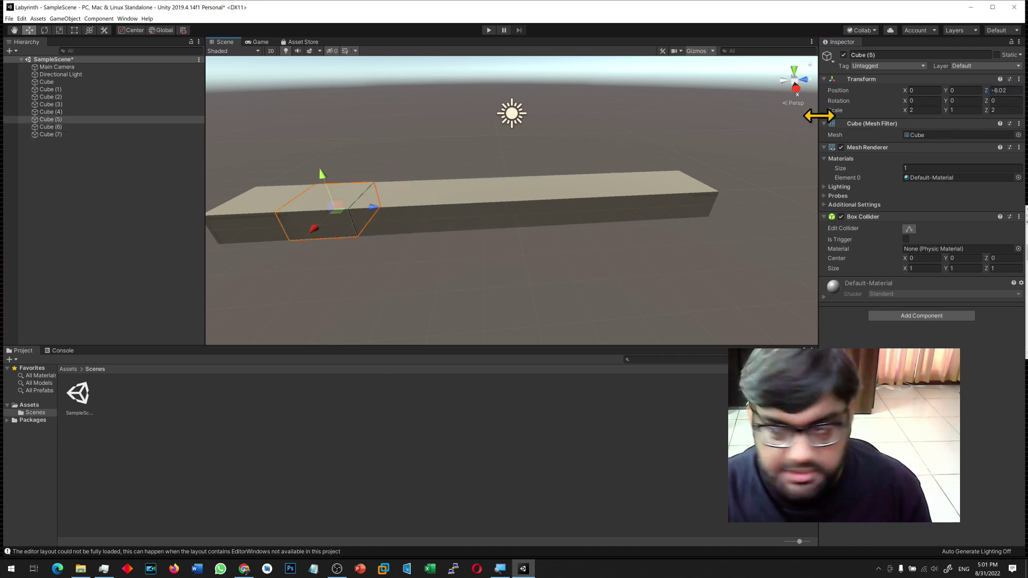
click(1002, 90)
text(-6)
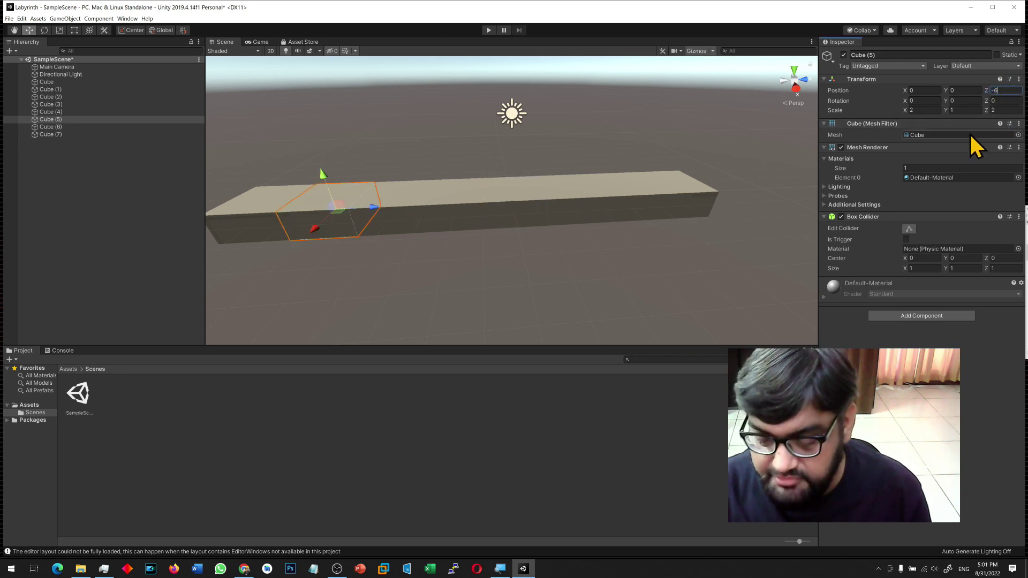
click(292, 211)
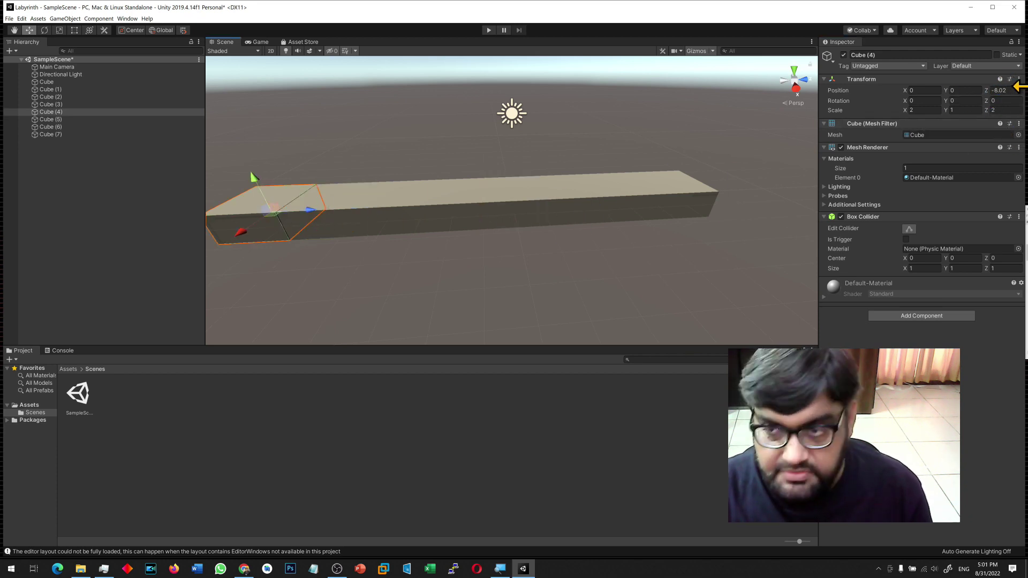
click(1006, 90)
text(-8)
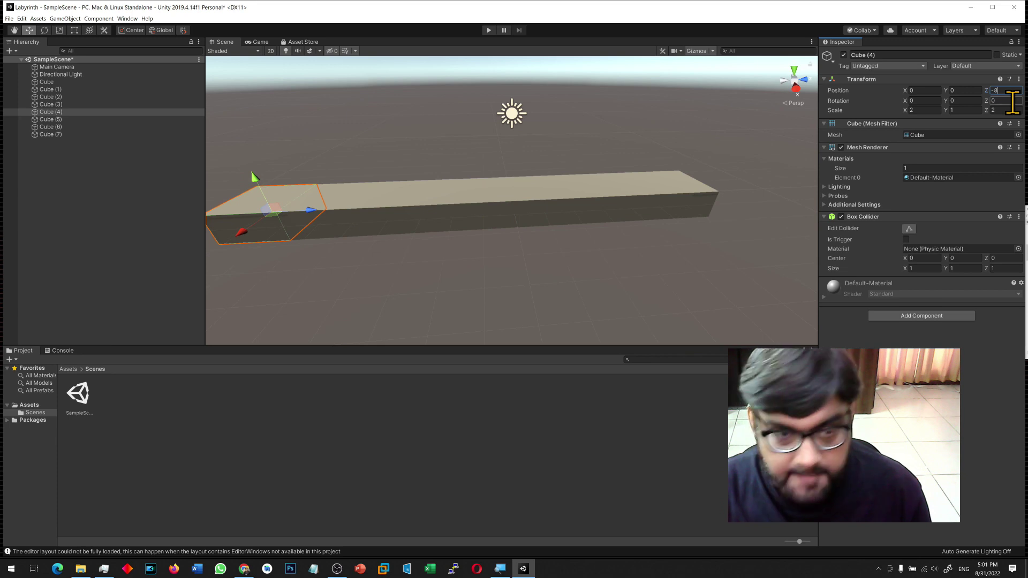
click(260, 42)
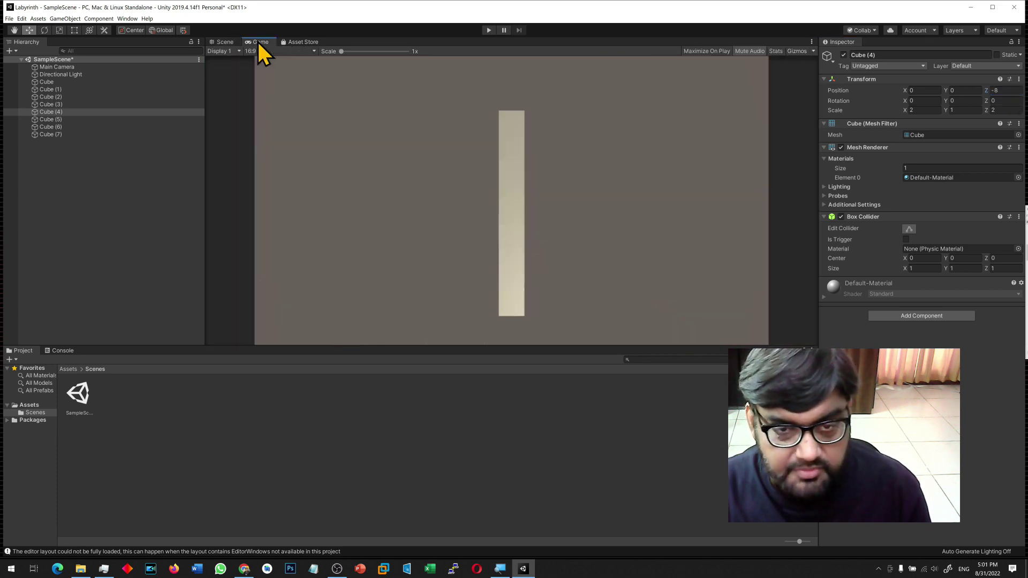
click(225, 42)
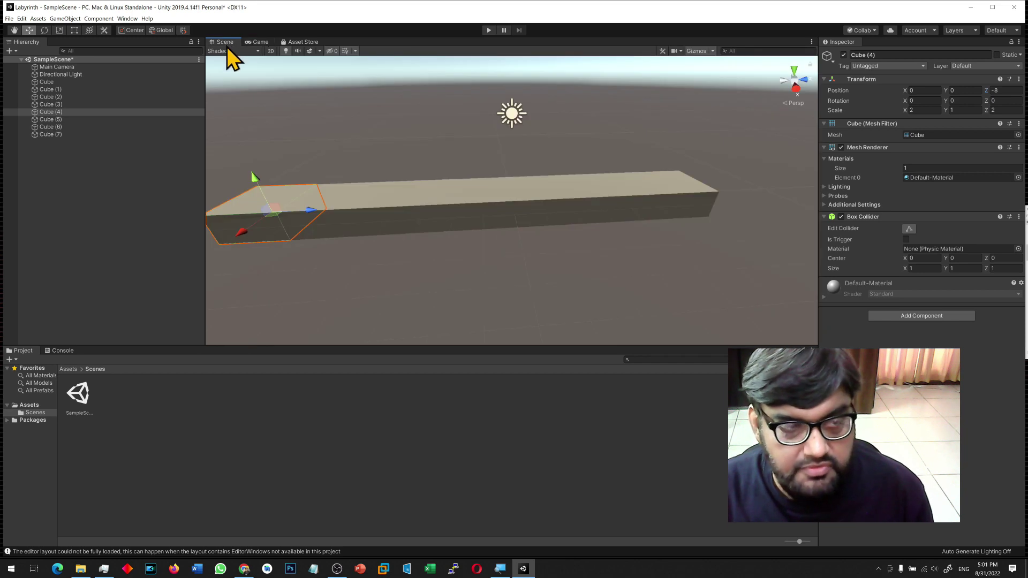
click(259, 43)
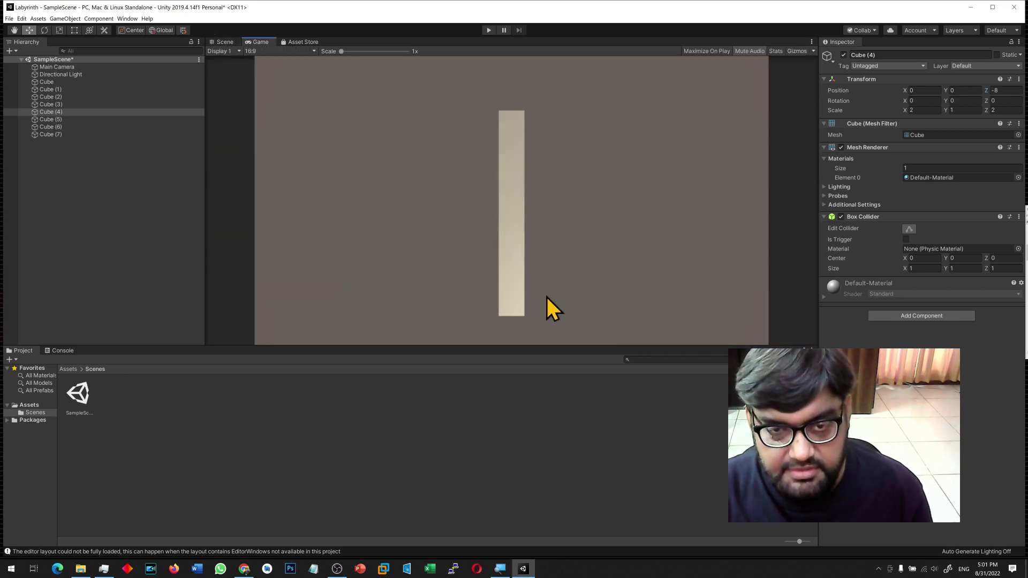
click(225, 42)
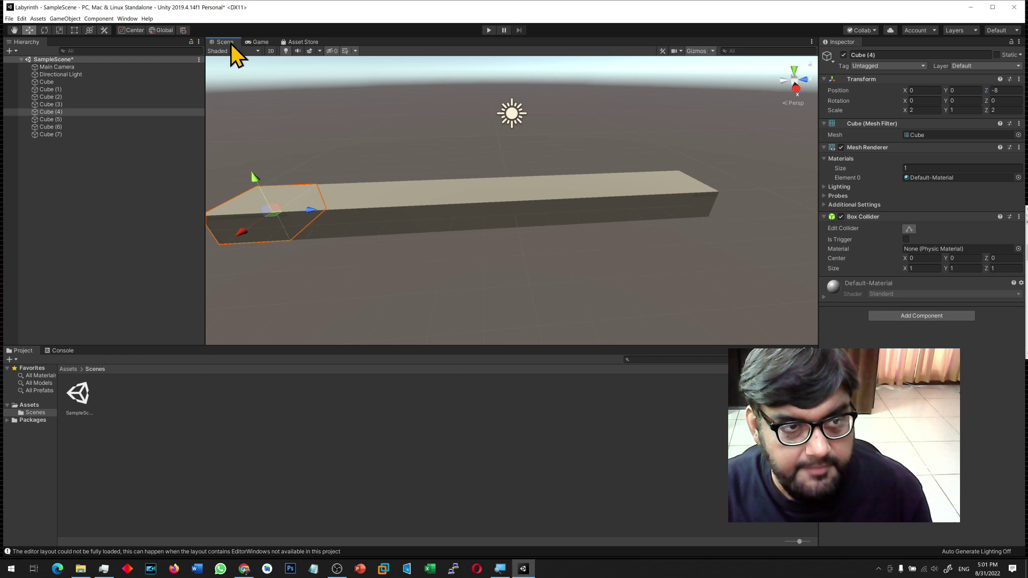
Create an empty game object at the scene's root and name it Column.
click(68, 83)
shift+click(69, 135)
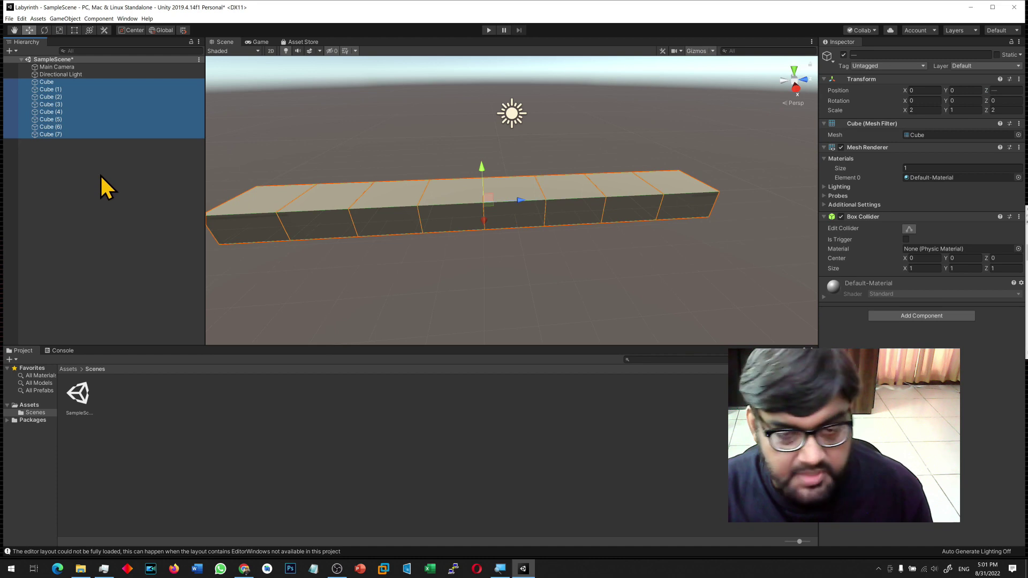
alt+drag(539, 255, 377, 258)
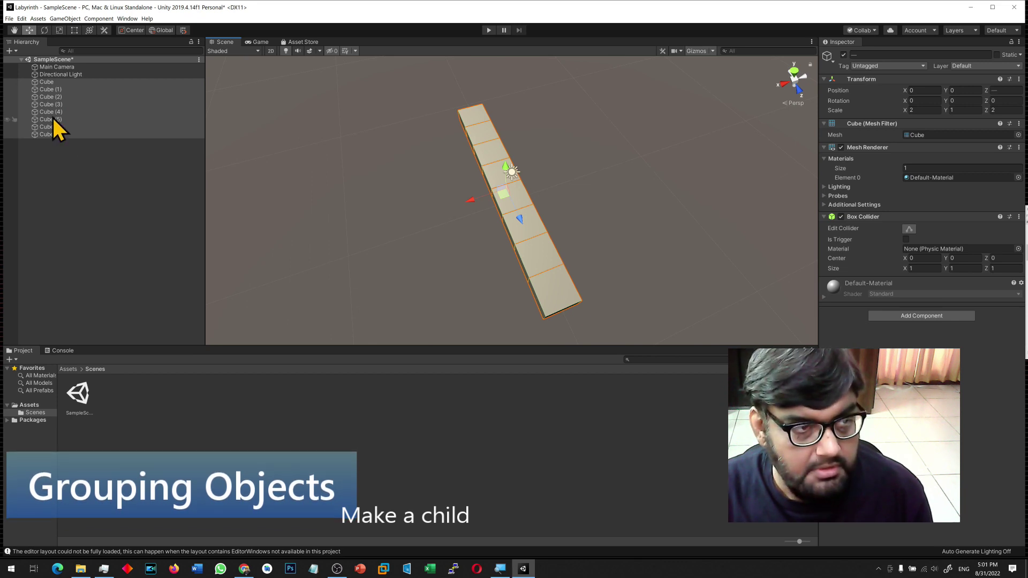
click(65, 18)
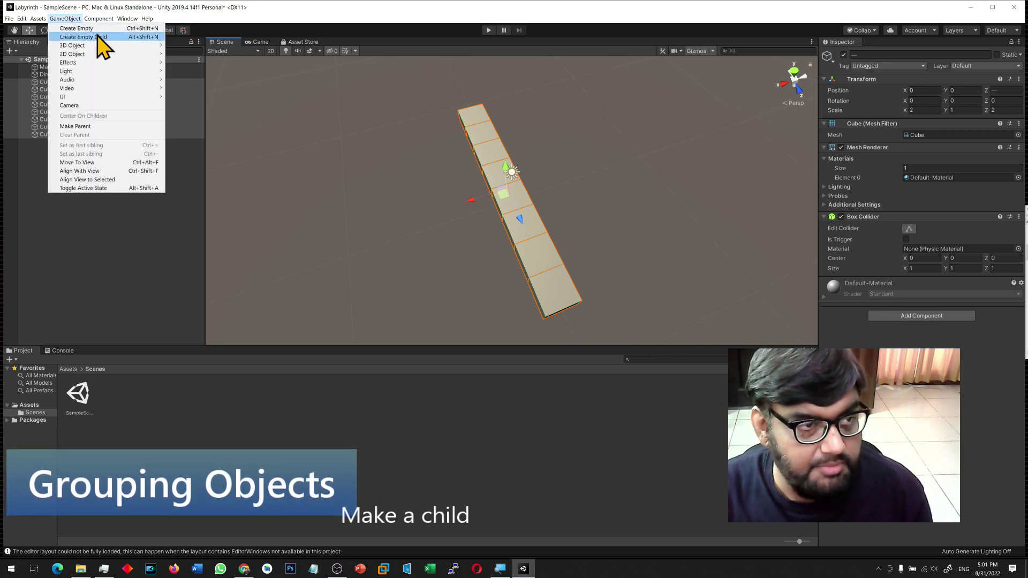
click(95, 27)
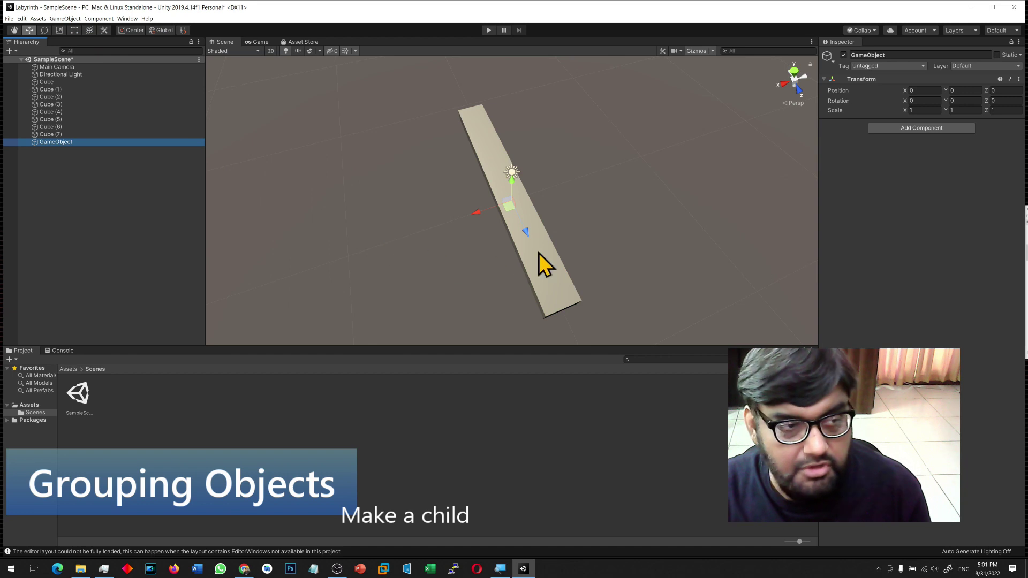
click(901, 55)
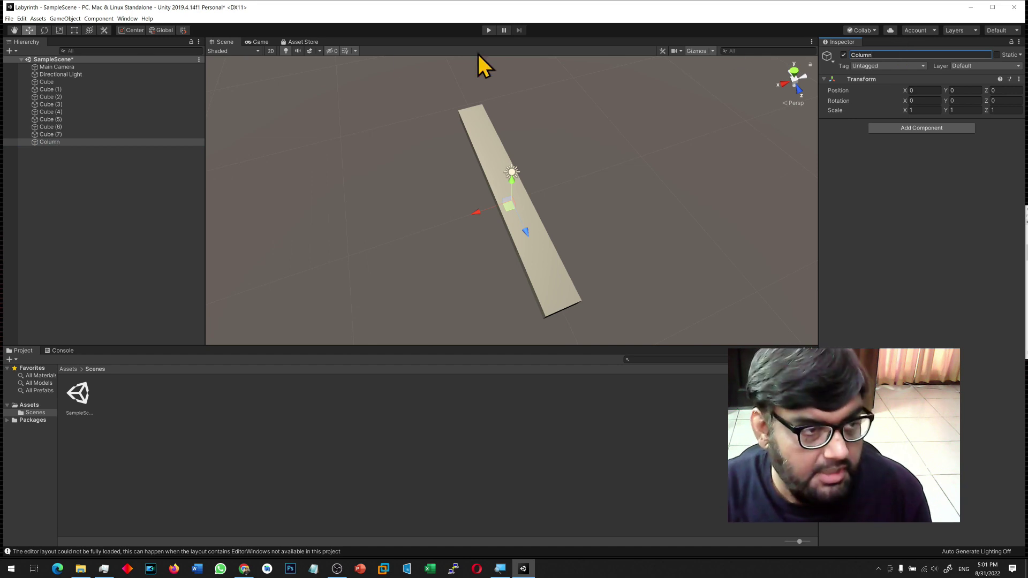
Make all eight cubes children of the Column object.
click(48, 82)
shift+click(77, 133)
drag(77, 134, 66, 142)
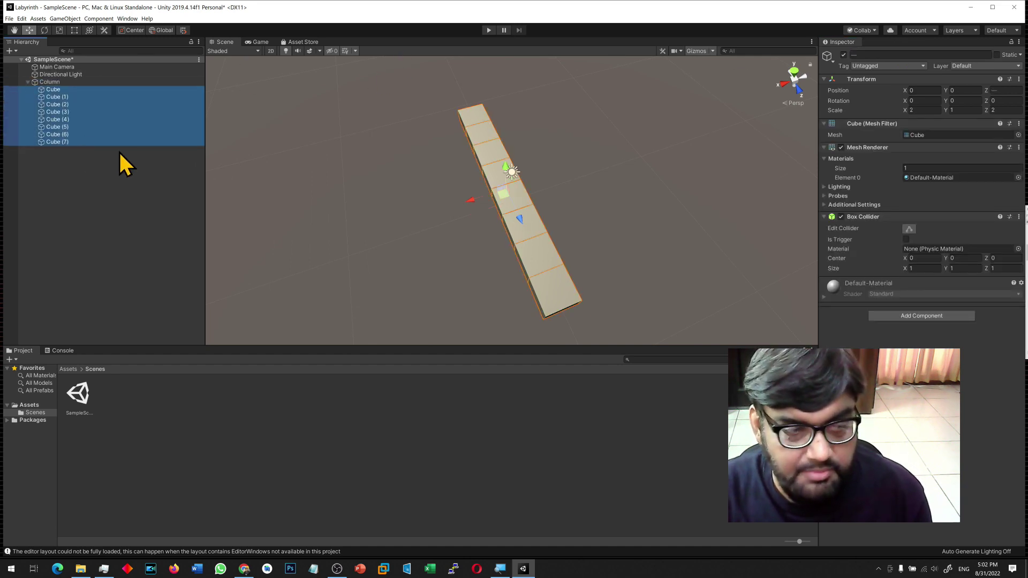
Try moving the Column object sideways with its cubes, and undo the move.
click(65, 81)
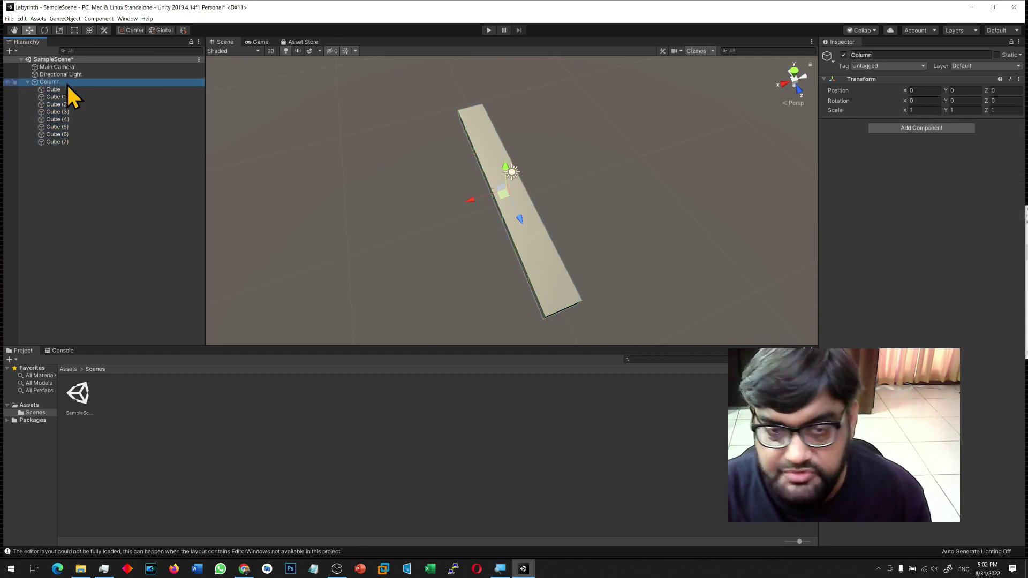
drag(470, 202, 494, 217)
key(ctrl+z)
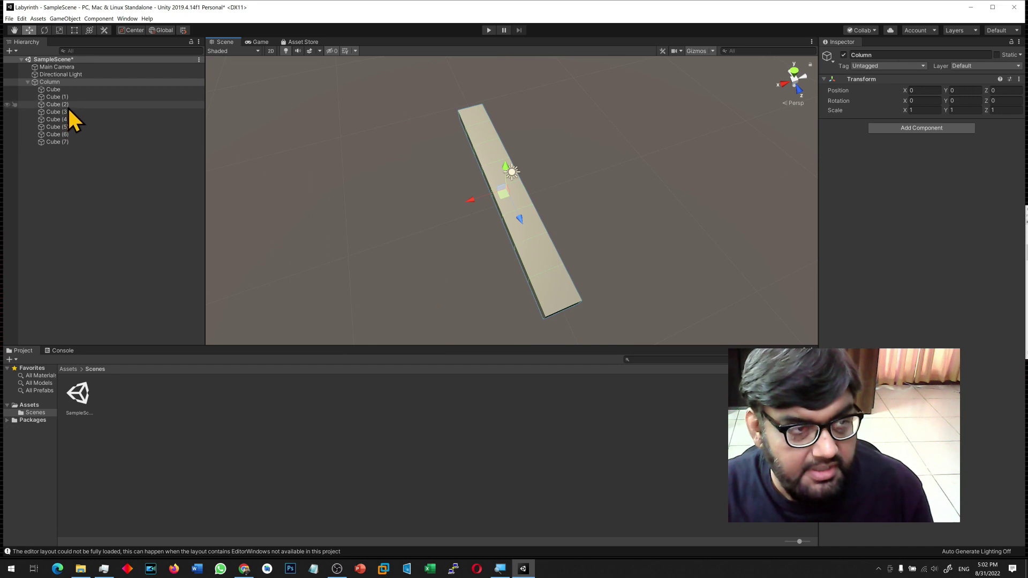
Collapse and duplicate the Column object, and place the copy directly beside it at X position -2.
click(27, 82)
key(ctrl+d)
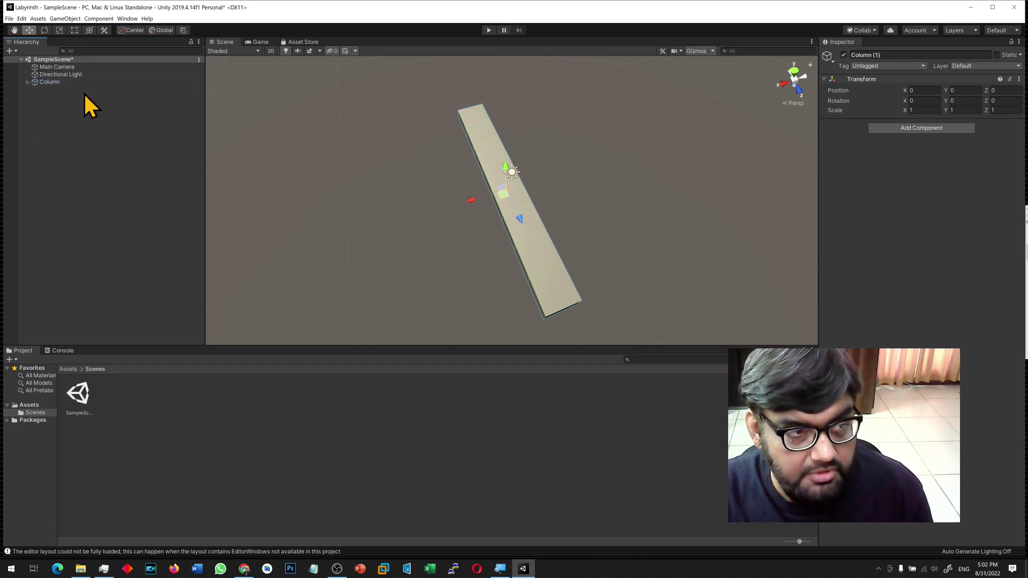
drag(462, 210, 498, 204)
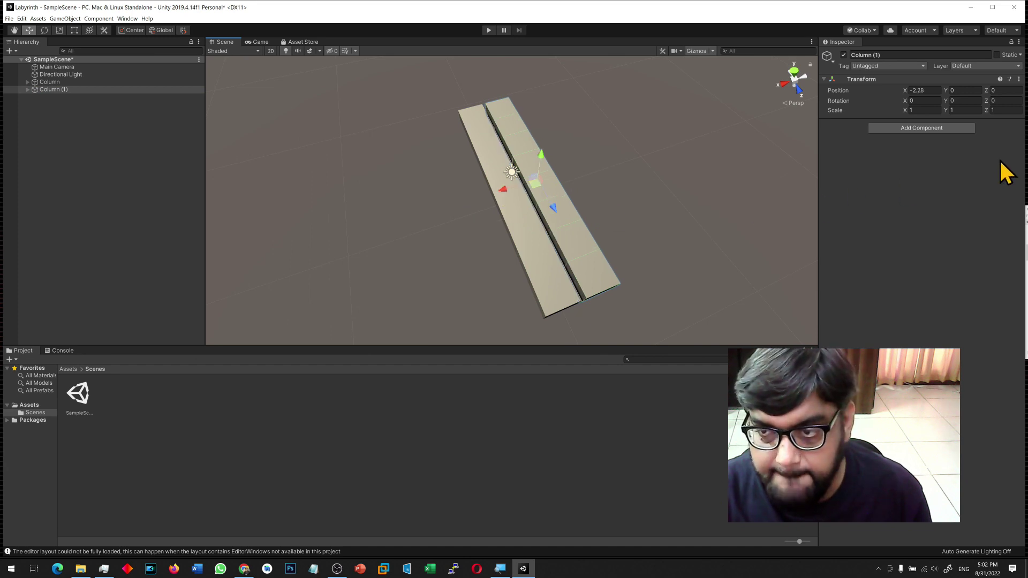
click(934, 91)
text(-2)
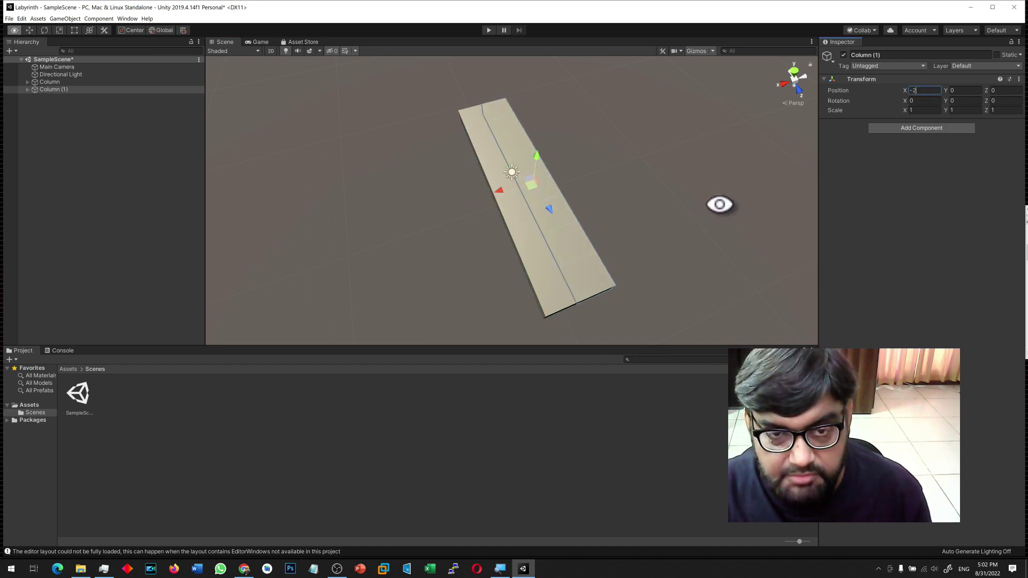
Duplicate Column (1) and place the copy beside it at X position -4, keeping Z at 0.
alt+drag(719, 202, 661, 201)
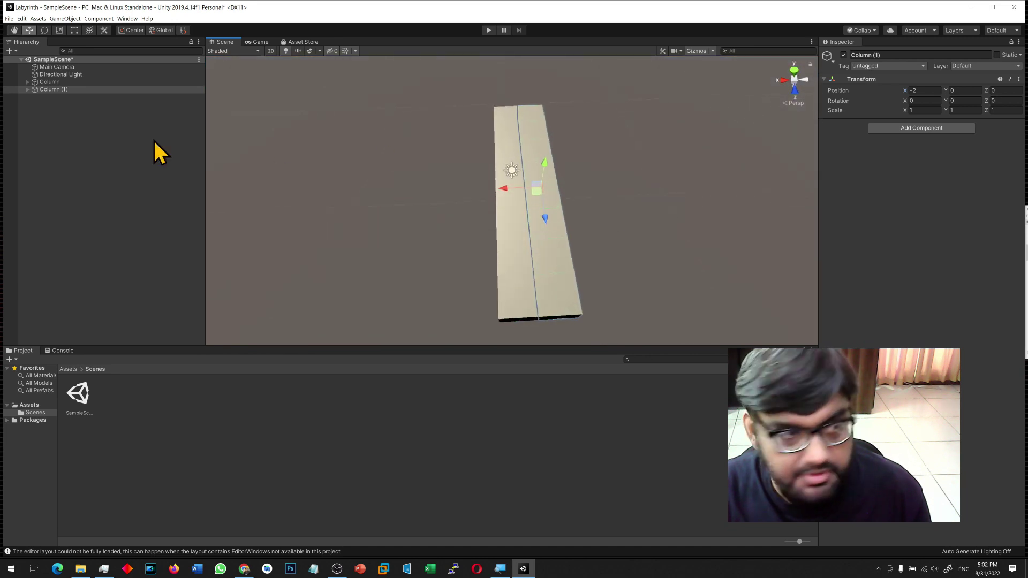
click(55, 89)
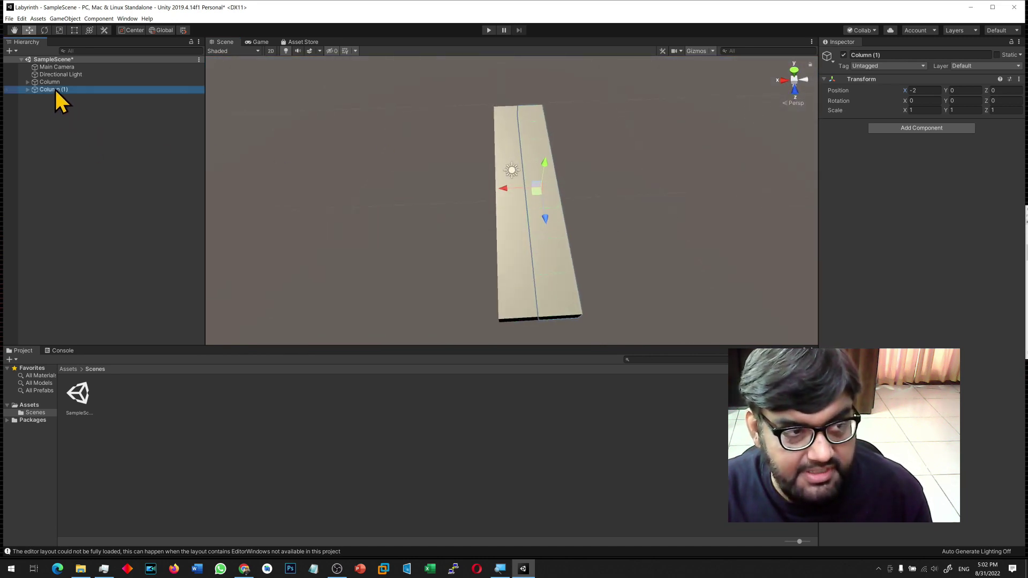
key(ctrl+d)
click(999, 91)
text(-4)
text(0)
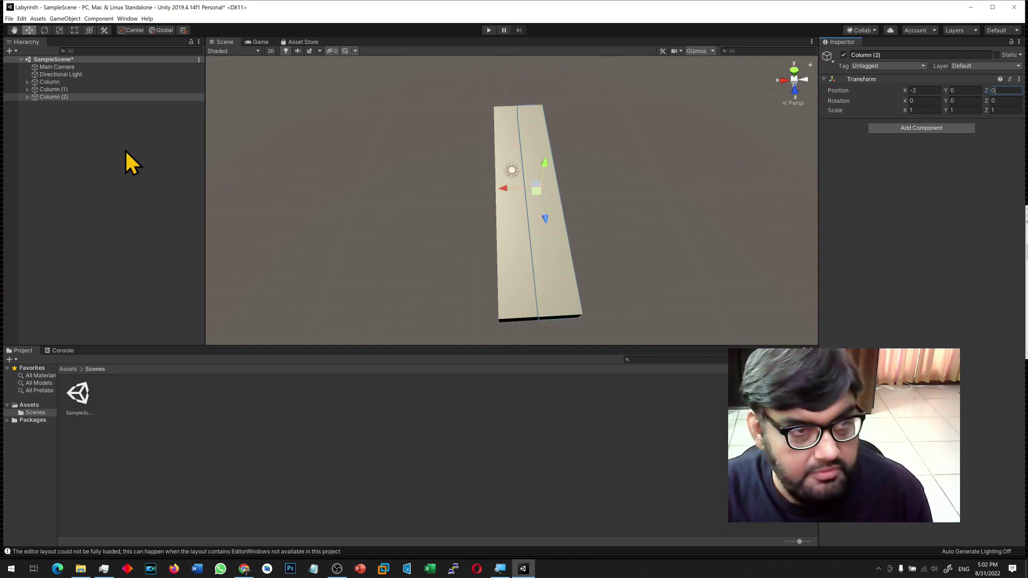
drag(503, 191, 543, 190)
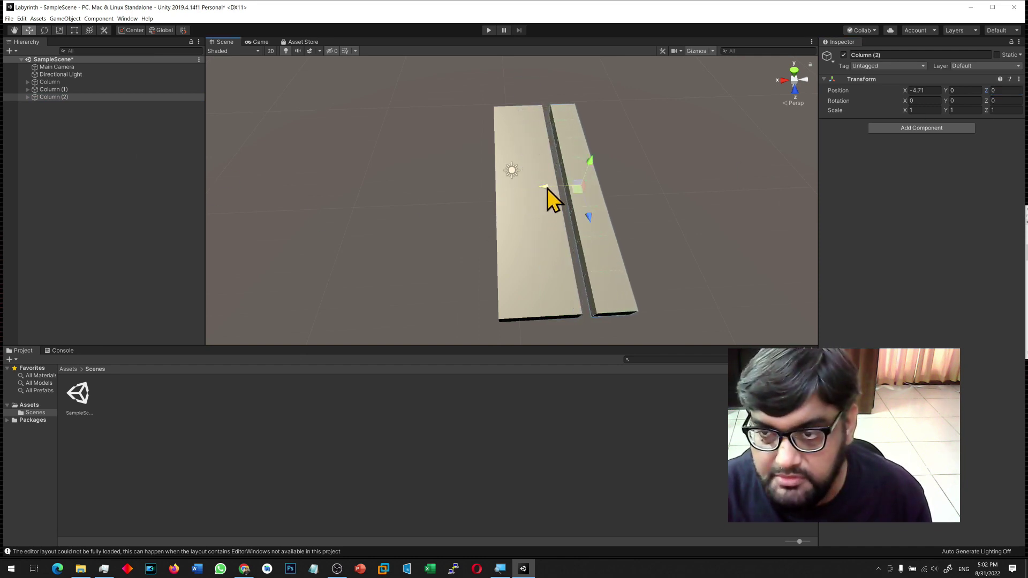
click(922, 90)
text(-4)
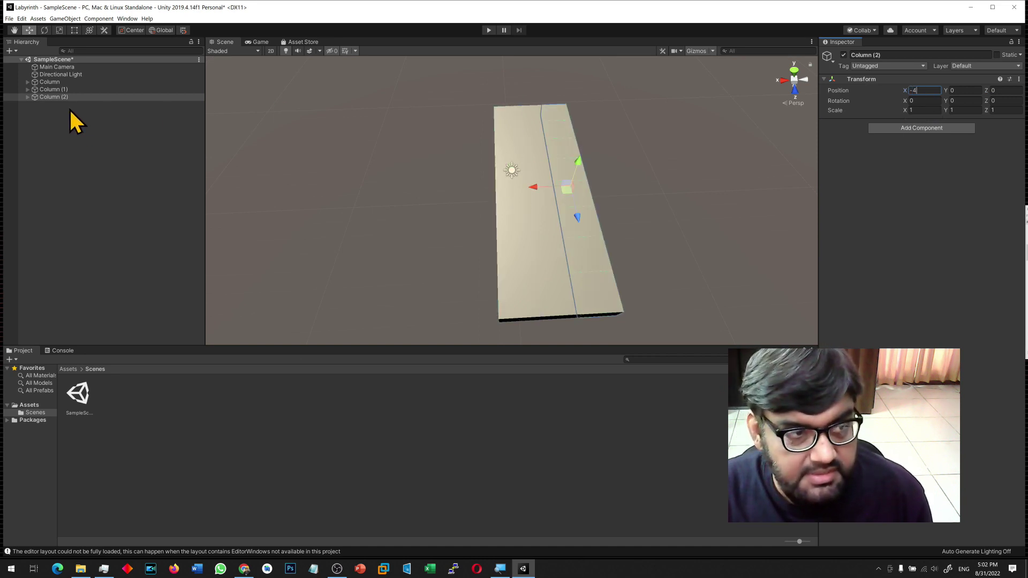
Duplicate Column (2) and place the copy beside it at X position -6.
click(55, 97)
key(ctrl+d)
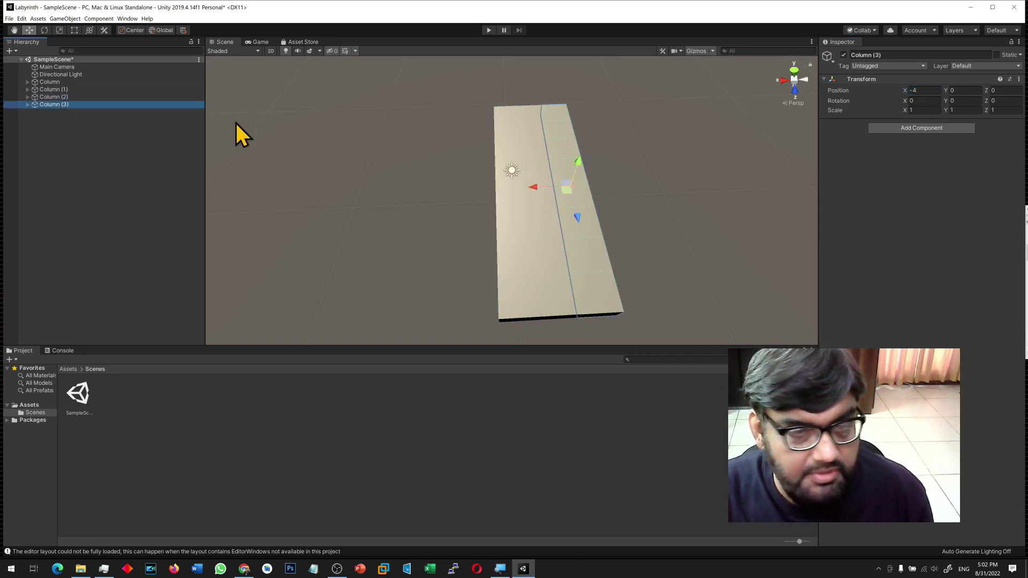
click(922, 91)
text(-6)
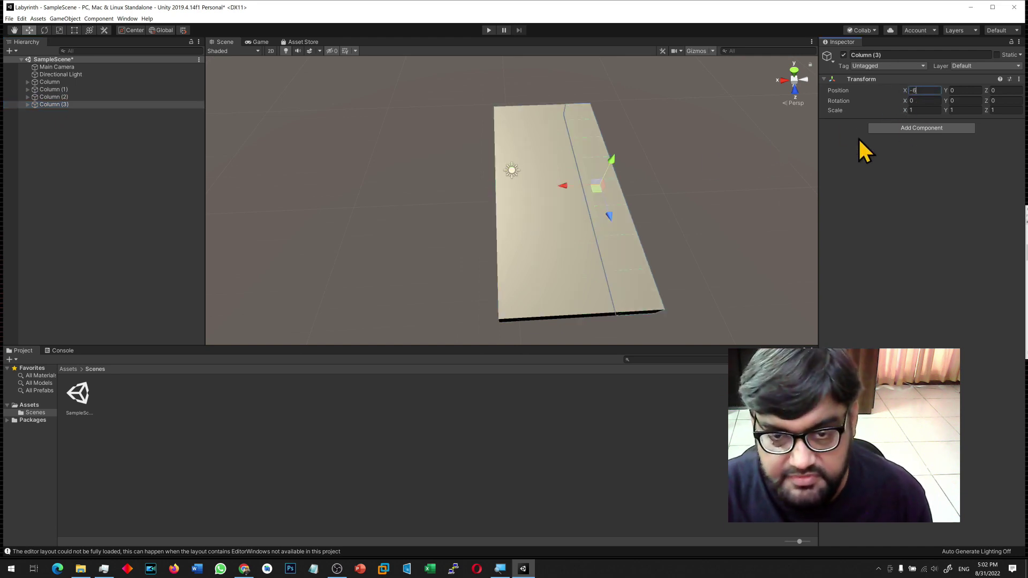
Duplicate all four columns together and move the copies along X to the opposite side of the original Column, directly adjoining it.
click(76, 81)
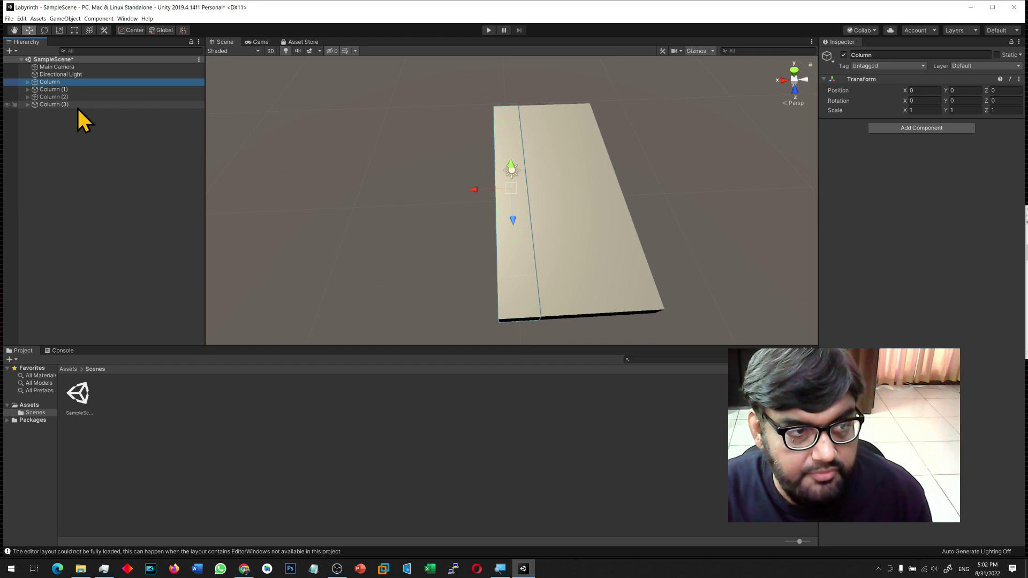
shift+click(76, 105)
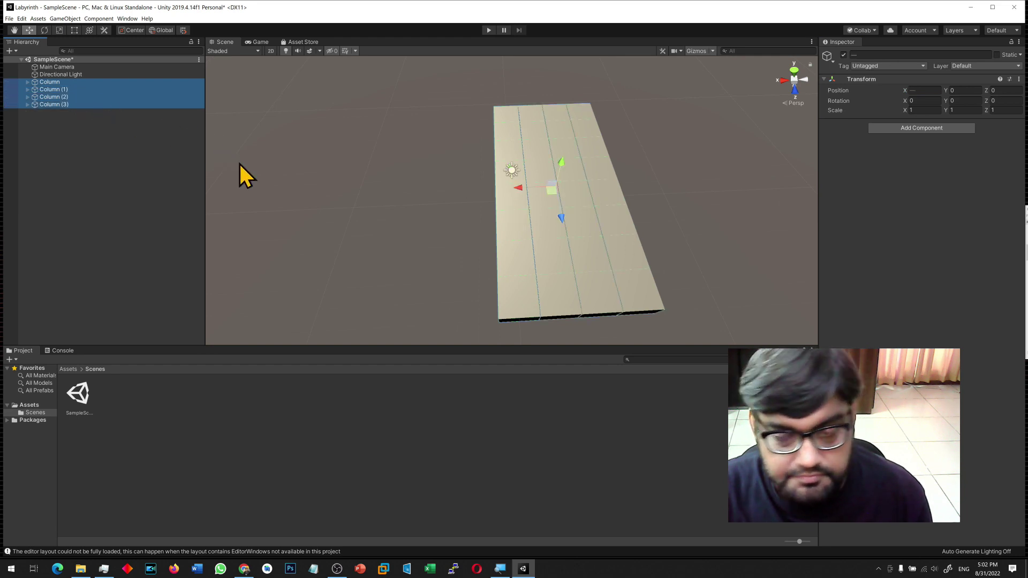
key(ctrl+d)
drag(516, 195, 402, 202)
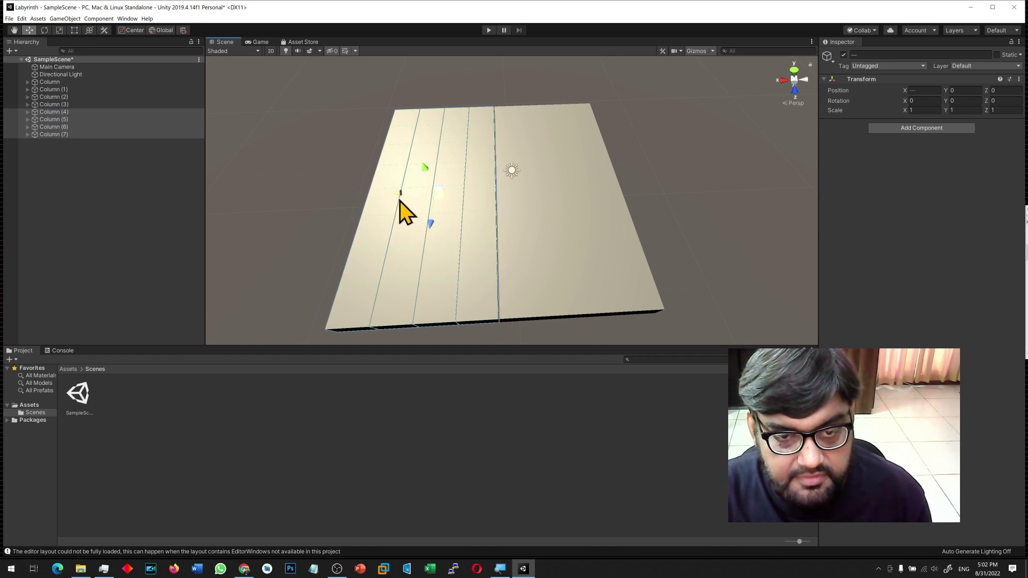
Examine the seam between the two column groups and check the X positions of the duplicated columns.
click(476, 236)
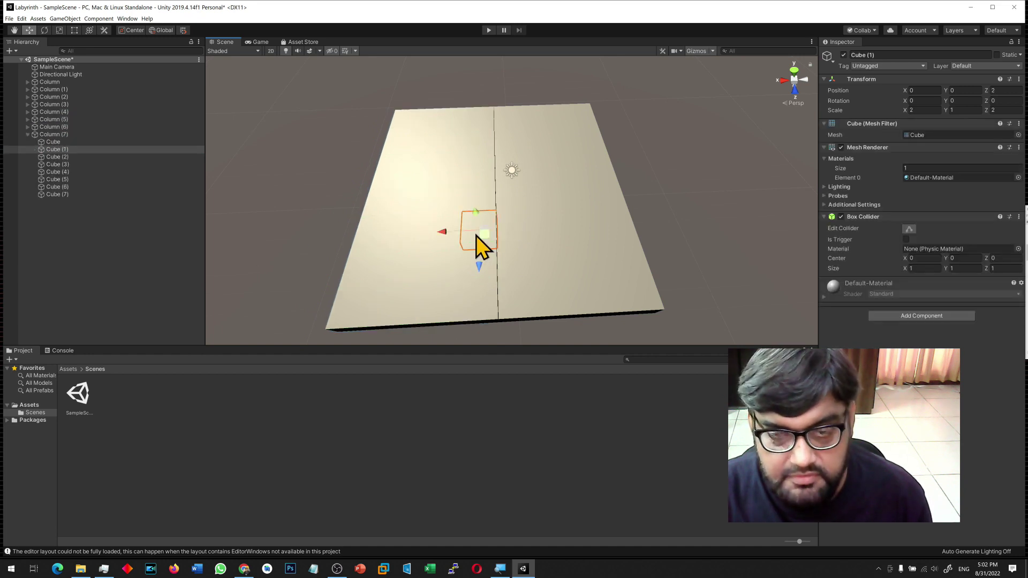
click(503, 213)
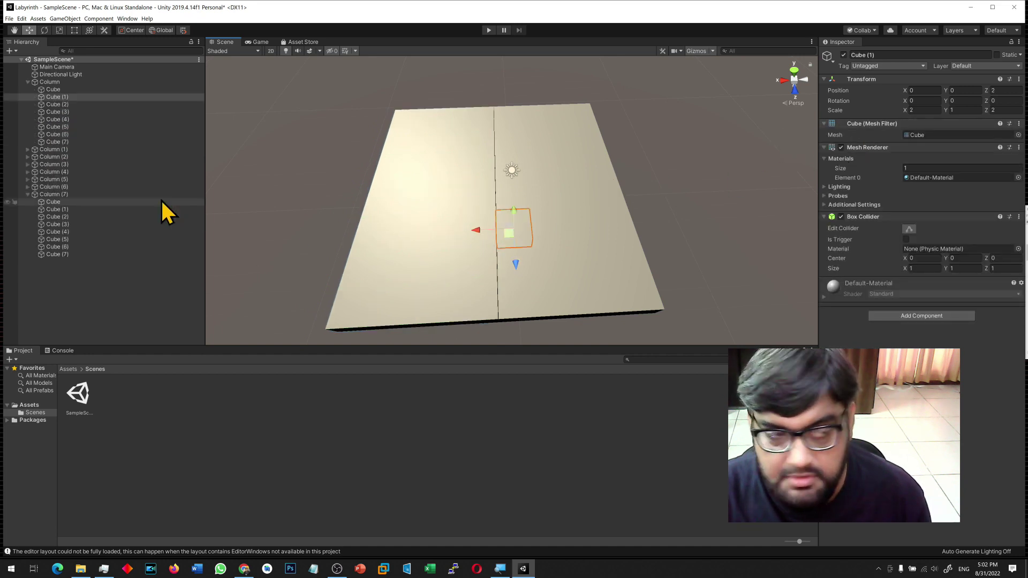
click(28, 194)
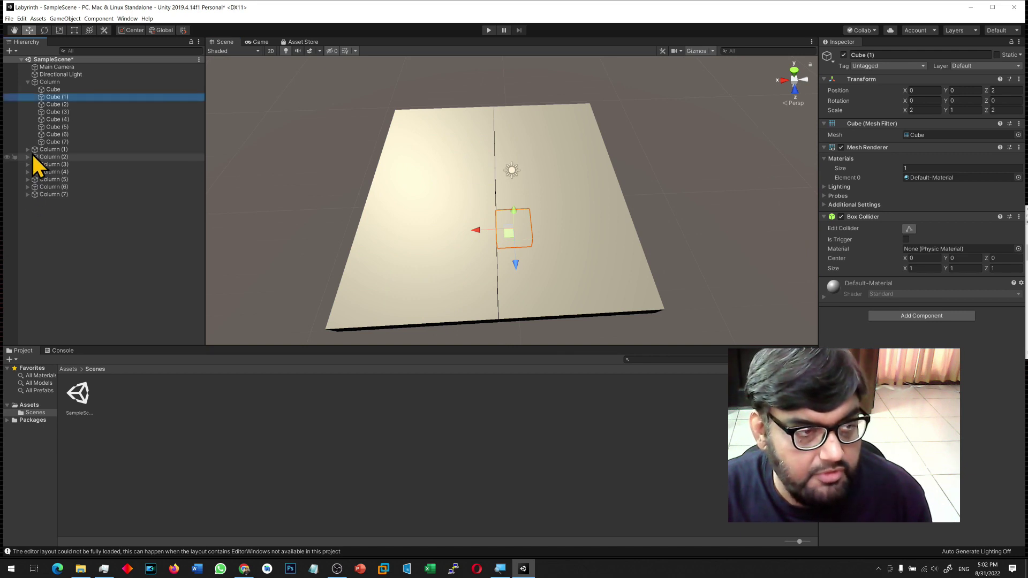
click(28, 81)
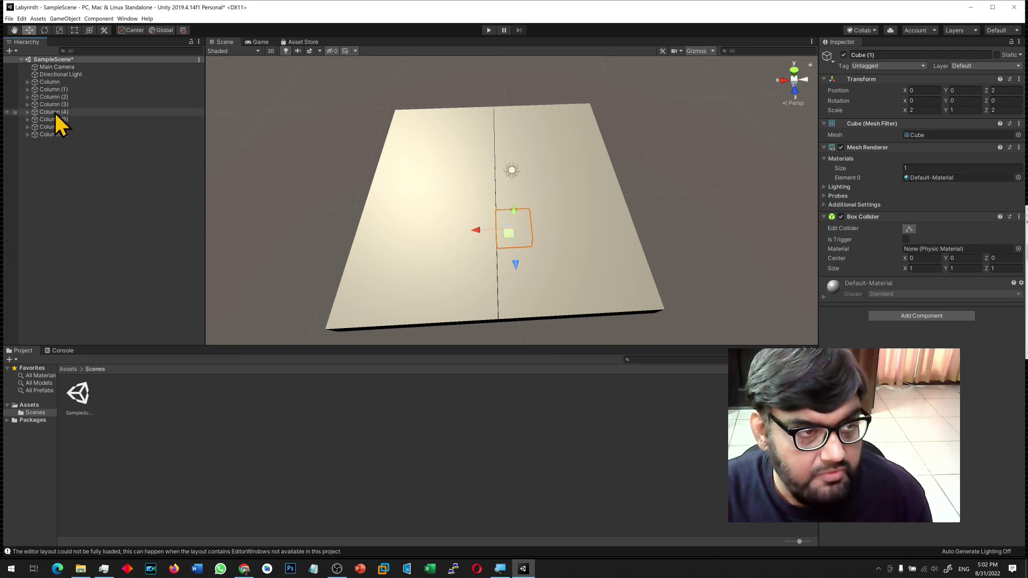
click(53, 119)
click(68, 111)
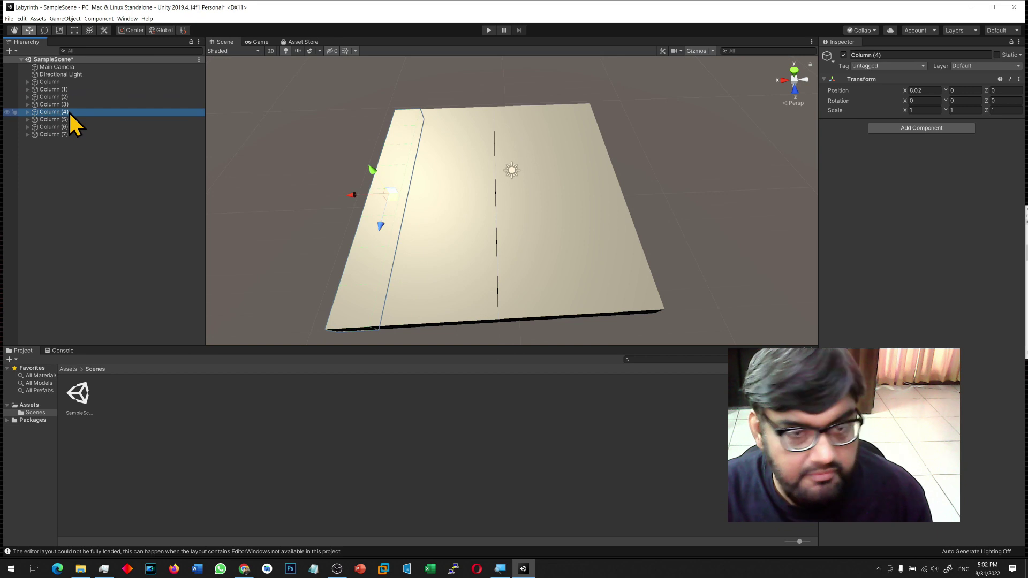
click(71, 120)
click(73, 127)
Set the X position of Column (7) to 2 and check the seam beside Column (6).
click(74, 134)
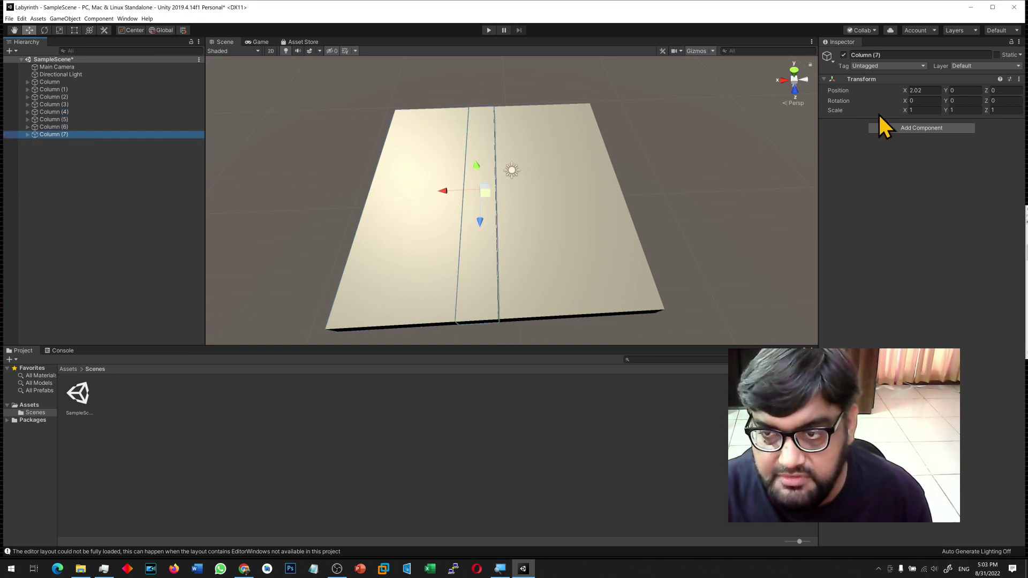
click(916, 90)
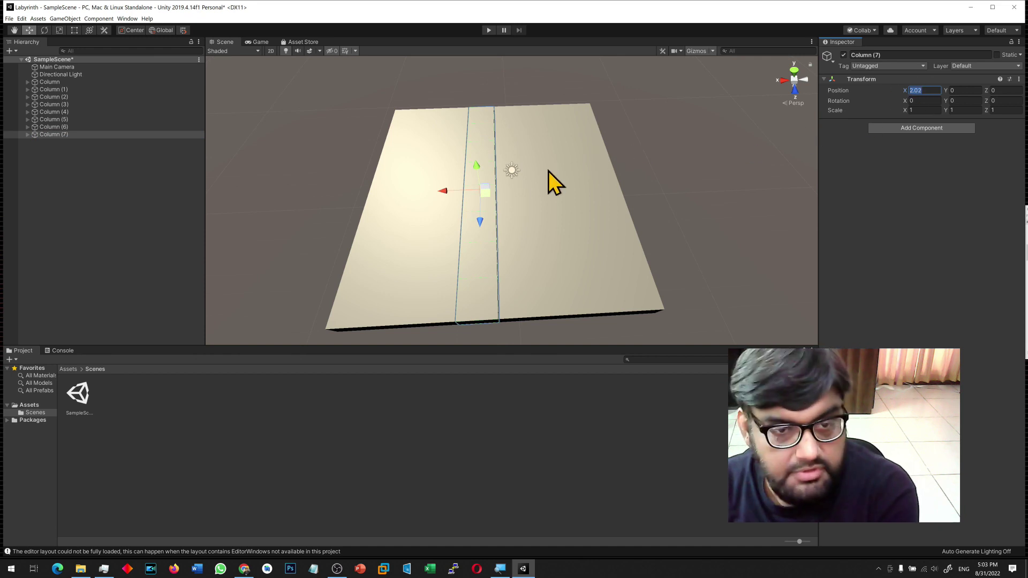
click(446, 206)
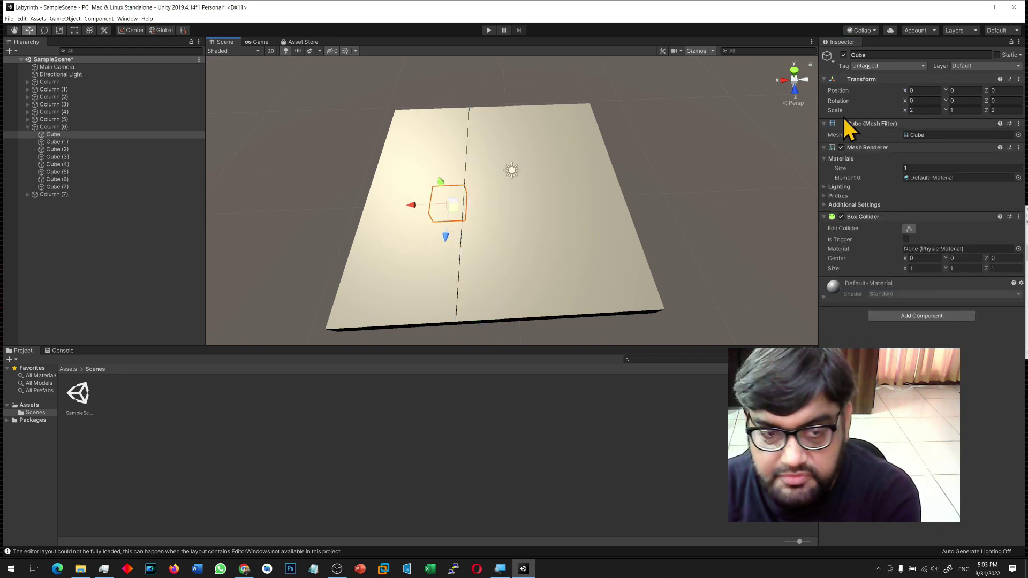
click(28, 128)
Correct the X positions of Column (4), Column (5) and Column (6), using 6 for Column (5) and 4 for Column (6).
click(56, 113)
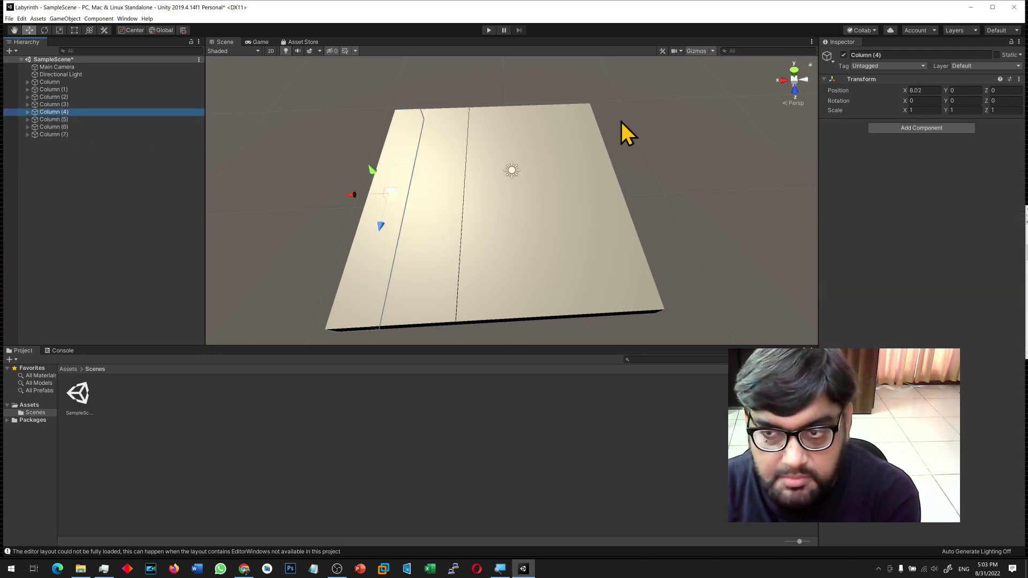
click(917, 90)
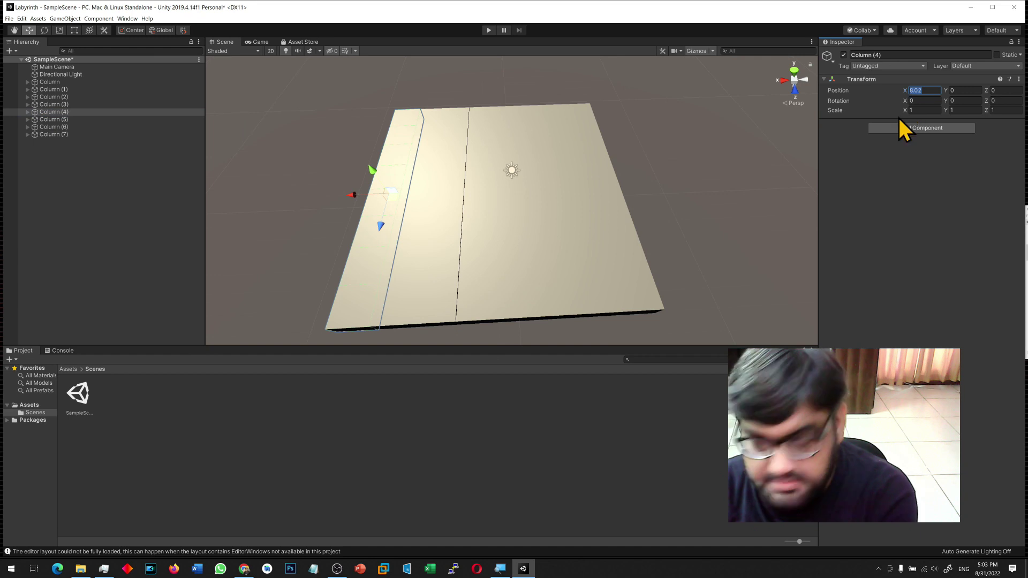
click(50, 120)
click(917, 91)
text(6)
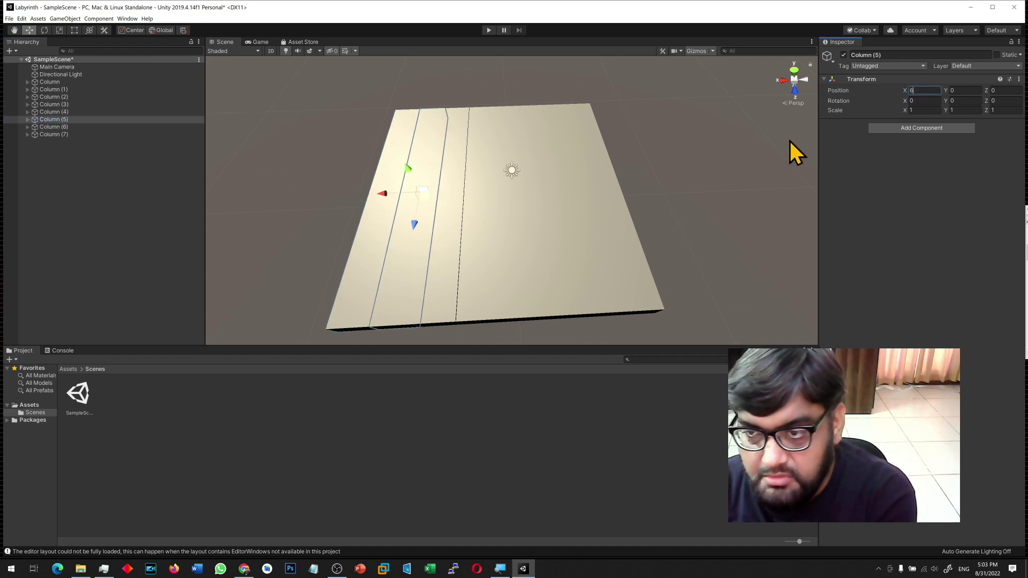
click(79, 128)
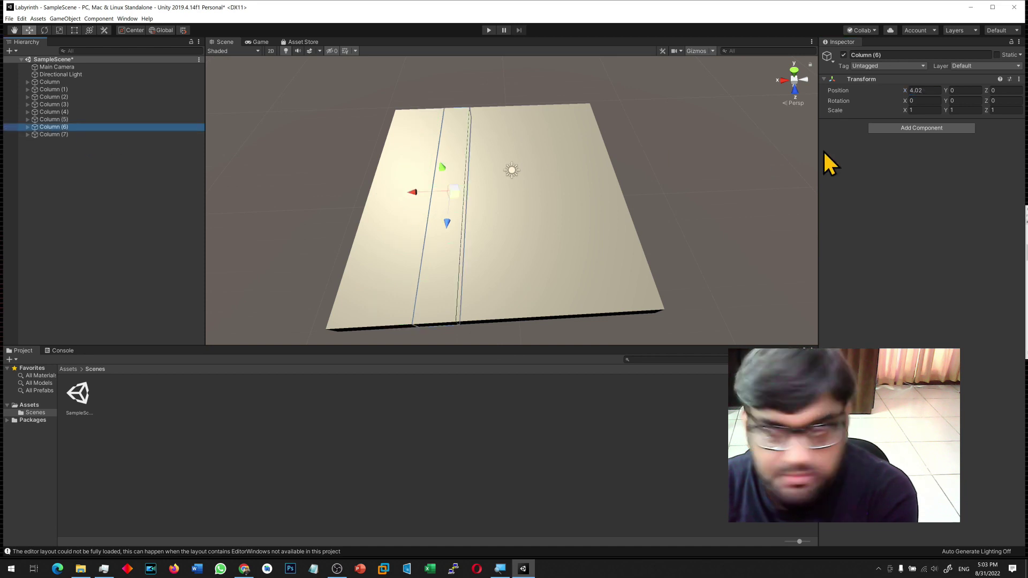
click(926, 91)
text(4)
click(72, 135)
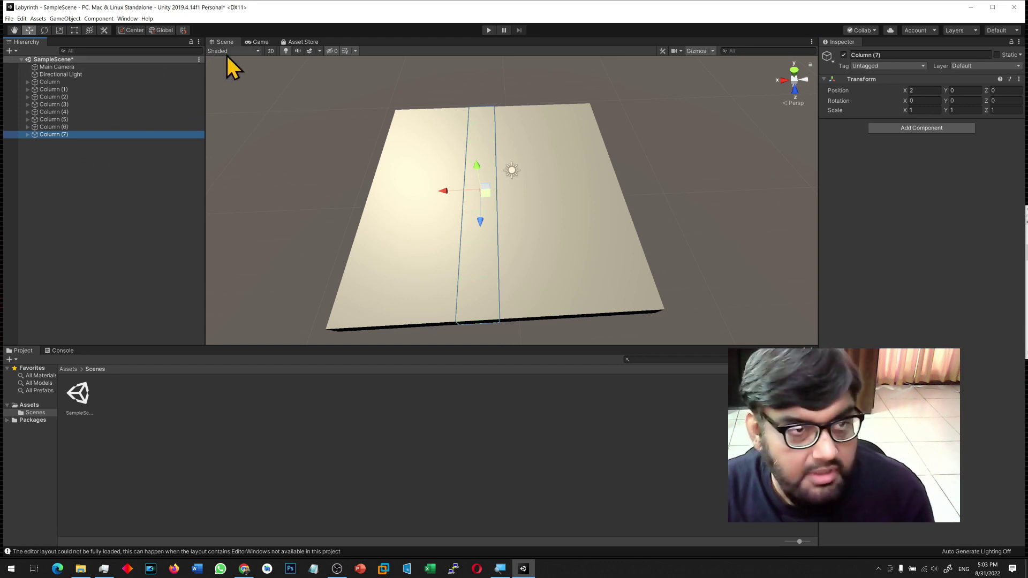
Check the board in the Game view, and create an empty object named Board.
click(255, 44)
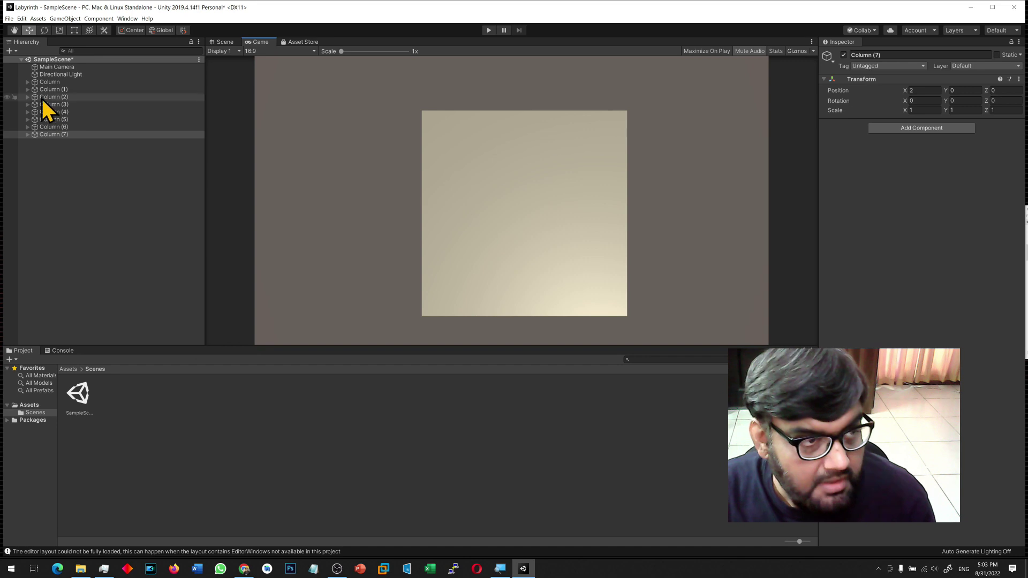
click(77, 22)
click(78, 28)
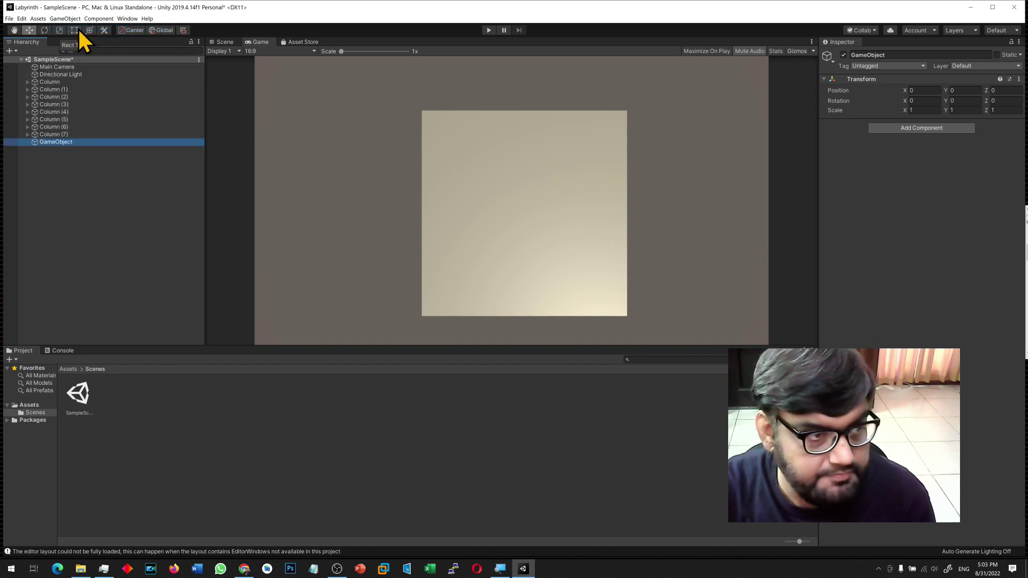
click(870, 54)
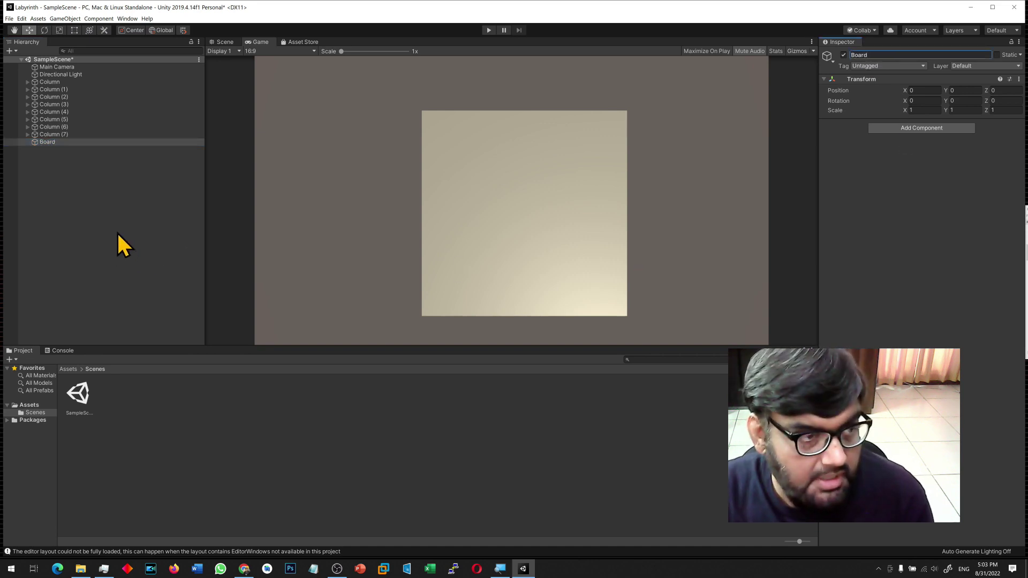
Make all eight columns children of the Board object and collapse it in the hierarchy.
click(53, 75)
click(53, 82)
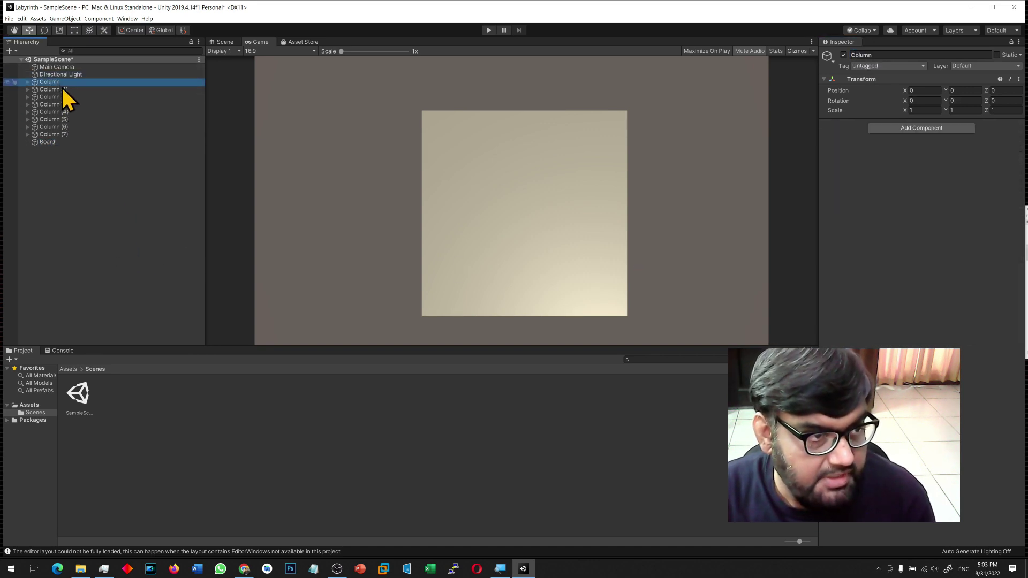
shift+click(65, 134)
drag(65, 128, 44, 142)
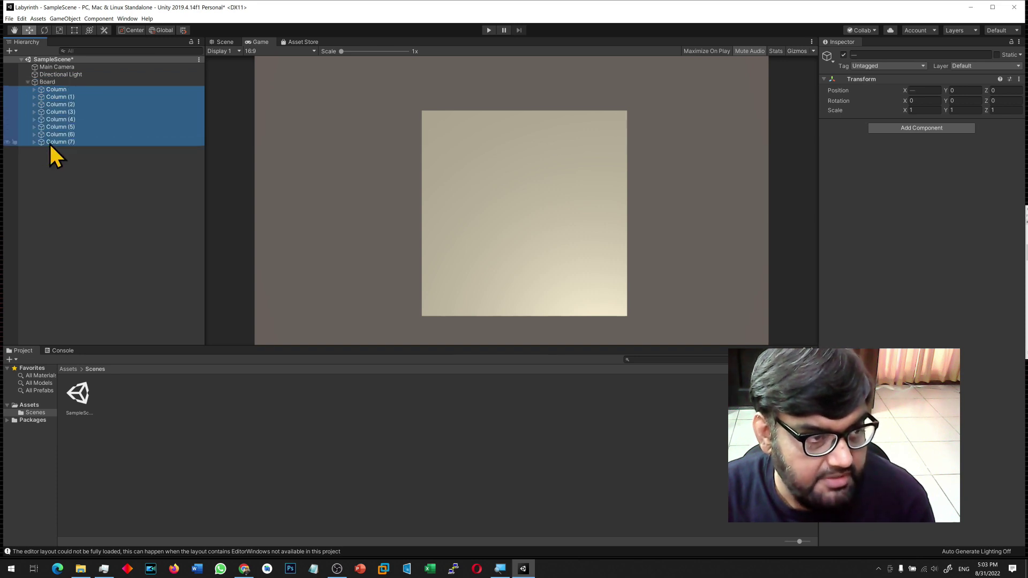
click(28, 82)
click(47, 83)
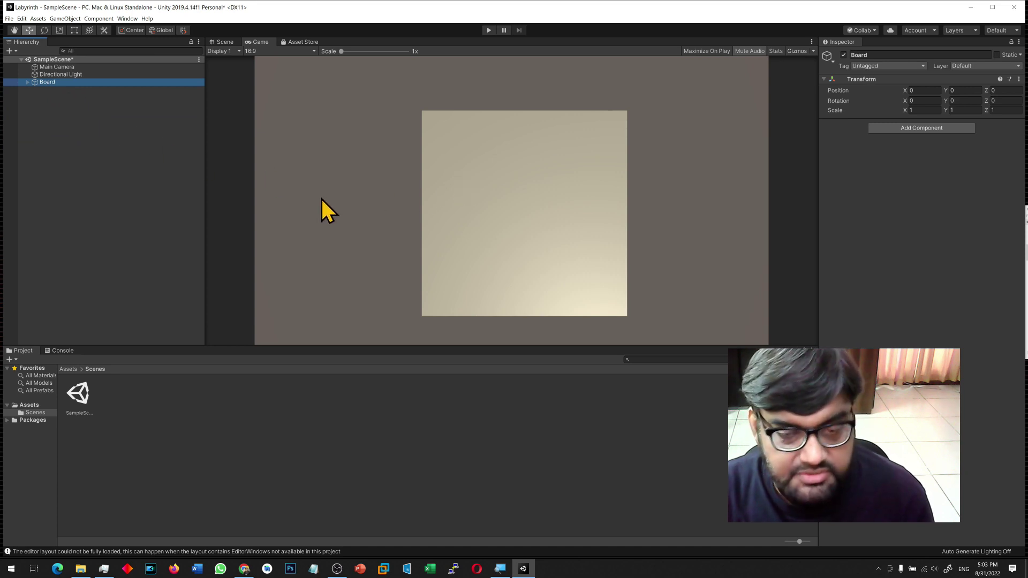
Try moving and rotating the whole Board in the Scene view, and undo the changes.
click(221, 42)
drag(459, 194, 488, 229)
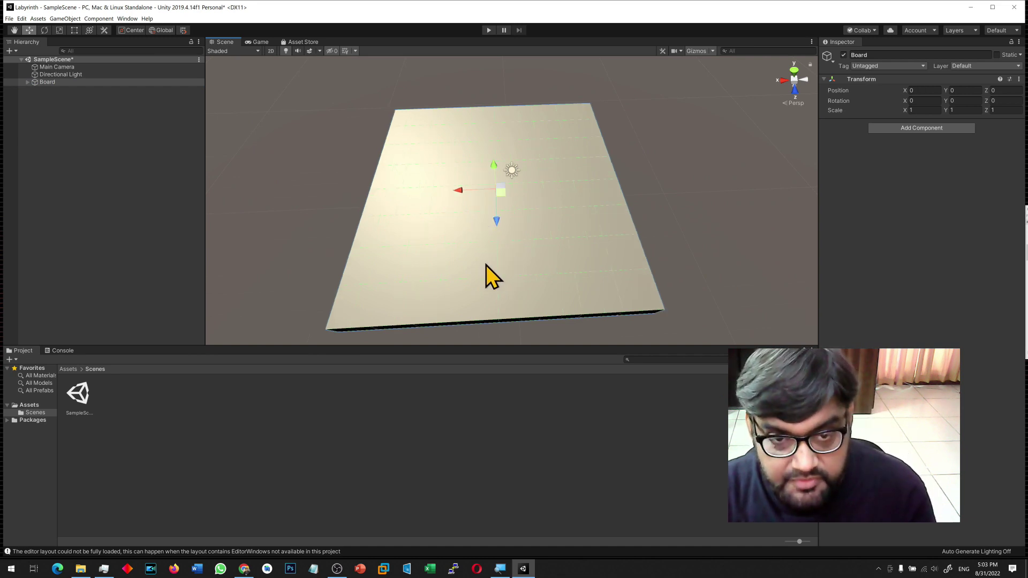
key(q)
alt+drag(395, 255, 464, 201)
key(e)
key(ctrl+z)
key(ctrl+z)
alt+drag(516, 273, 531, 246)
alt+drag(677, 296, 569, 345)
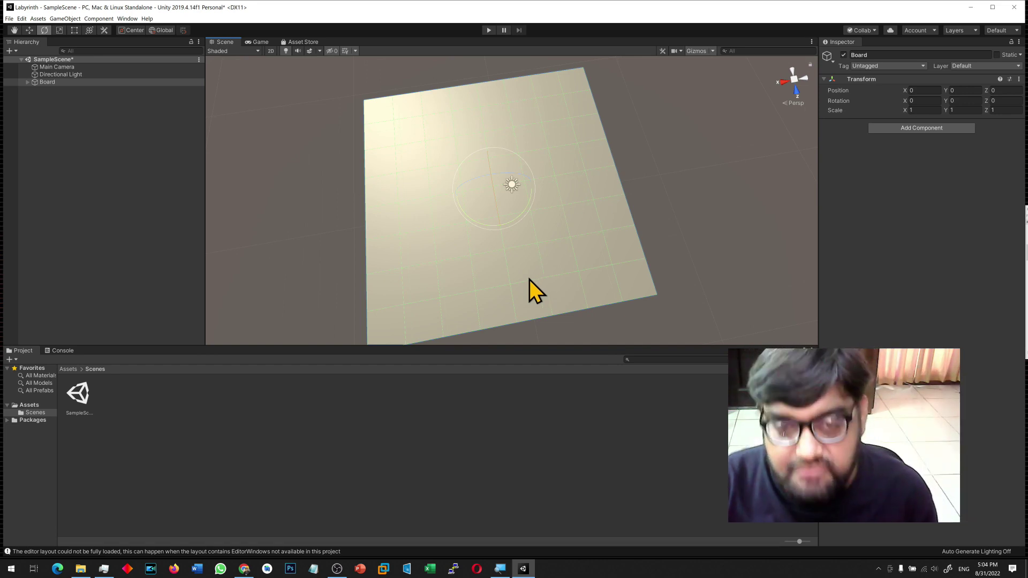
alt+drag(470, 322, 580, 208)
alt+drag(349, 211, 450, 324)
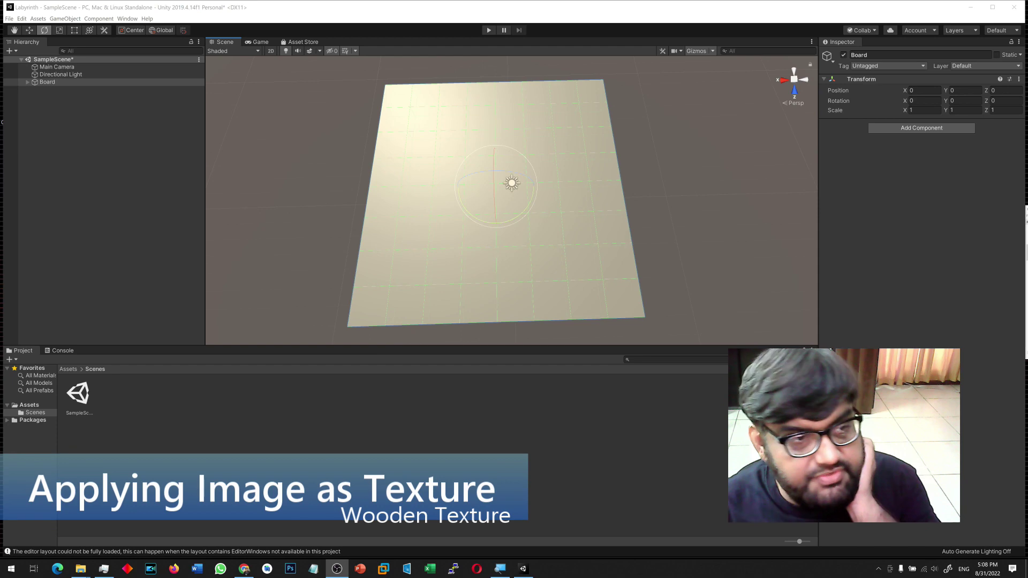
alt+drag(355, 293, 349, 175)
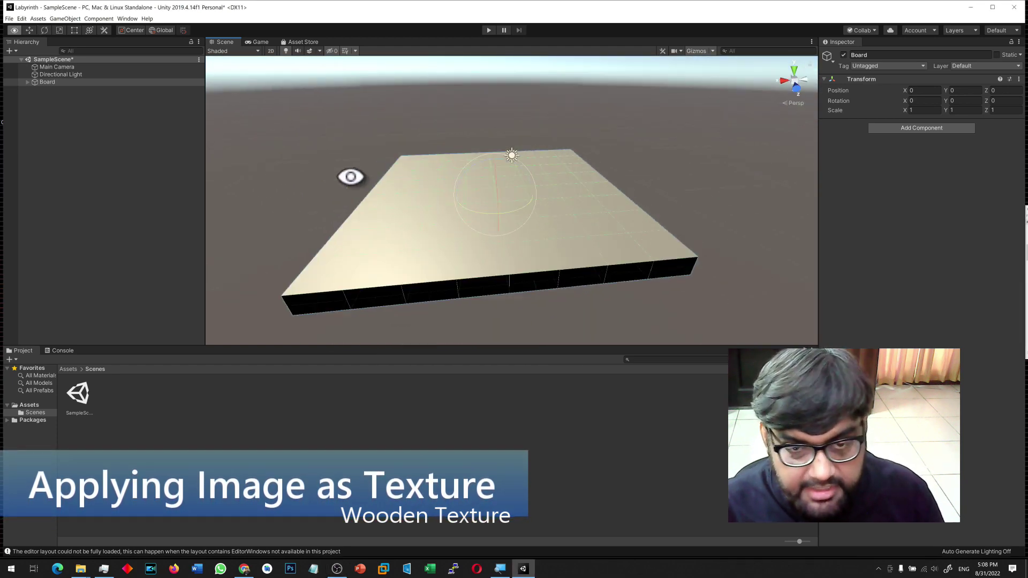
Switch to the desktop, view the wood1.jpg image at full size, and close it.
click(970, 7)
double_click(18, 66)
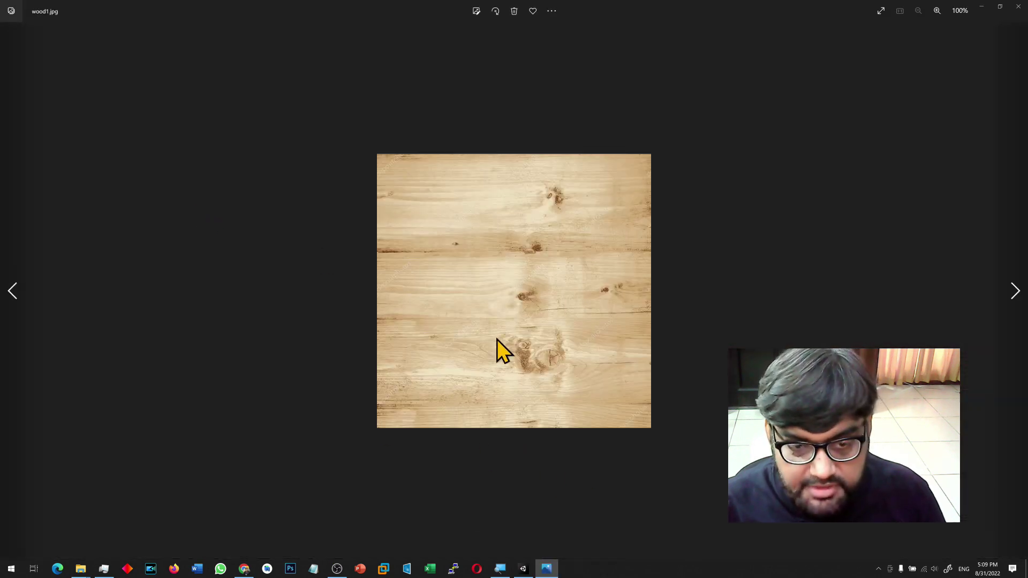
click(1019, 8)
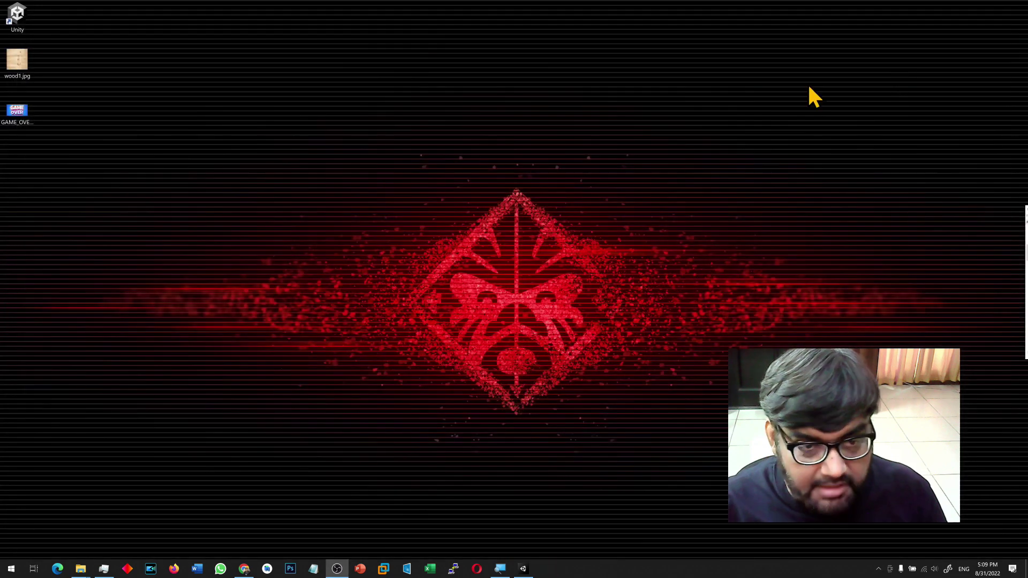
Switch back to Unity, shrink its window to uncover the desktop, and import wood1.jpg into the project's Scenes folder.
click(532, 569)
double_click(420, 9)
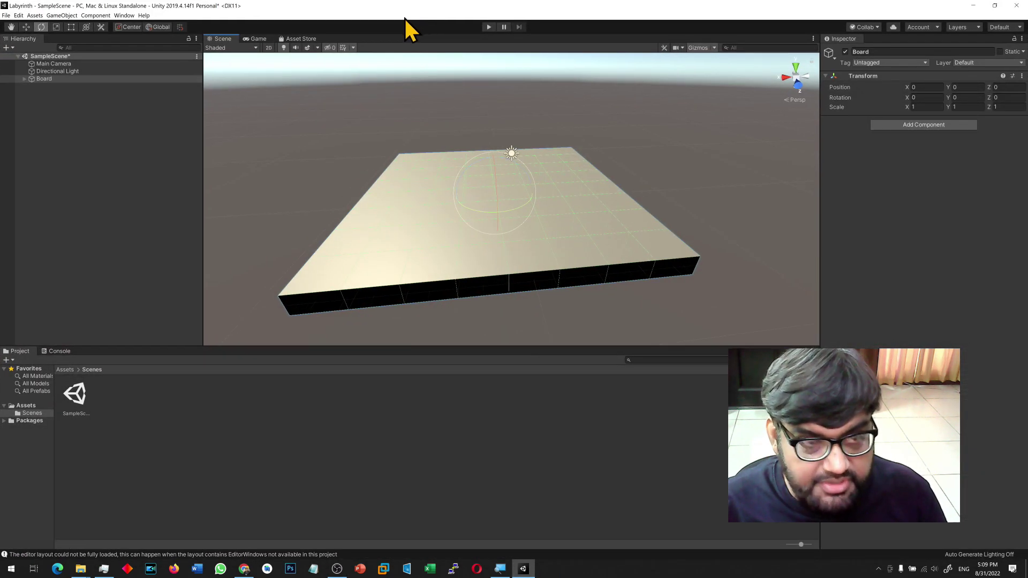
drag(321, 13, 436, 26)
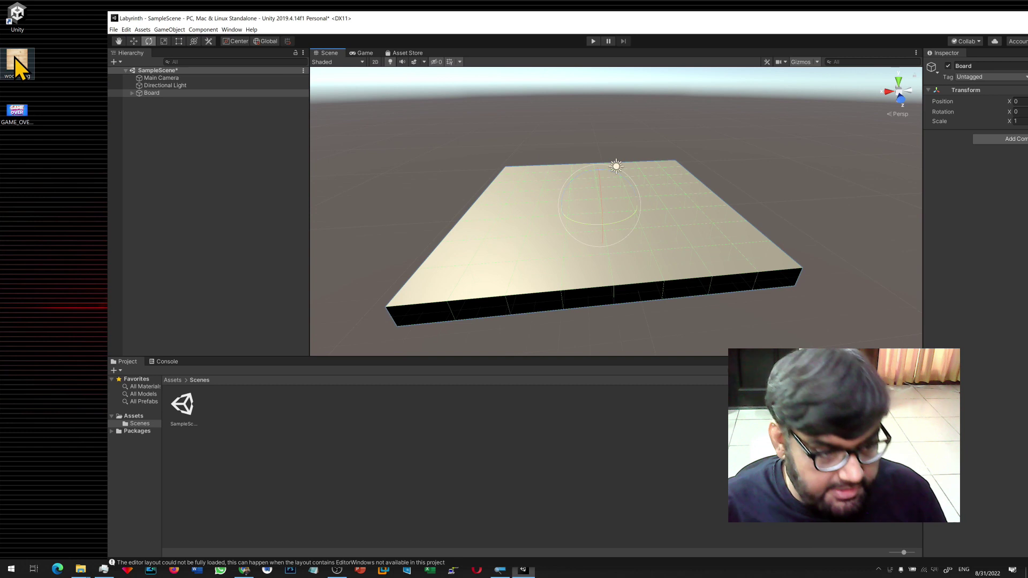
drag(16, 64, 320, 503)
drag(171, 453, 274, 465)
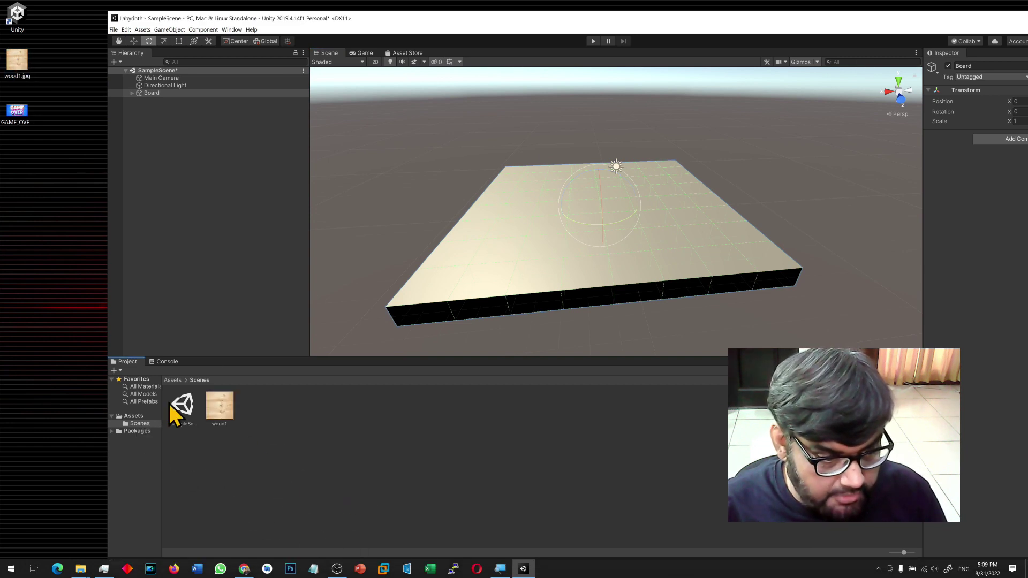
Move the wood1 image from the Scenes folder into the main Assets folder.
click(173, 381)
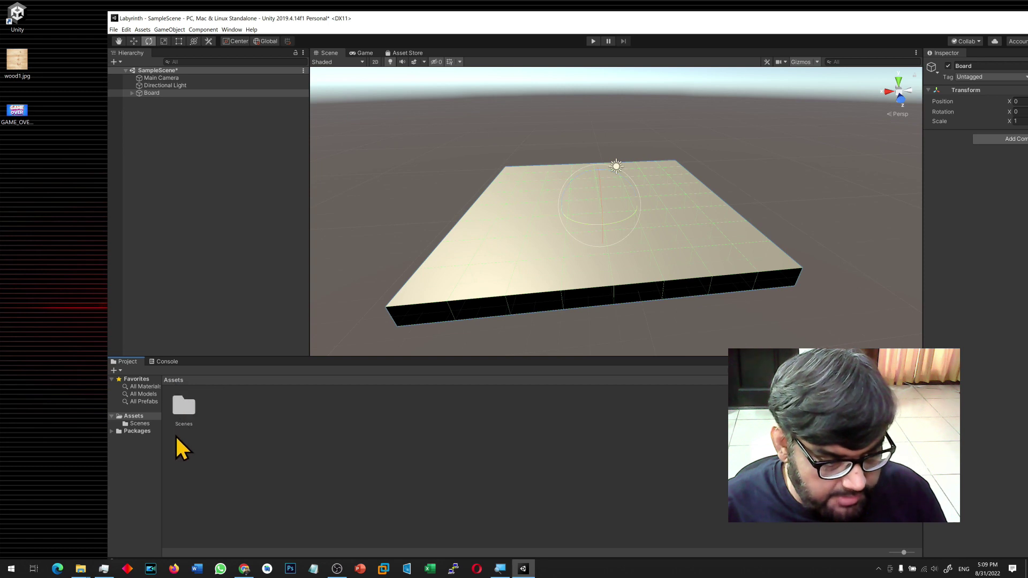
double_click(184, 412)
drag(210, 418, 136, 417)
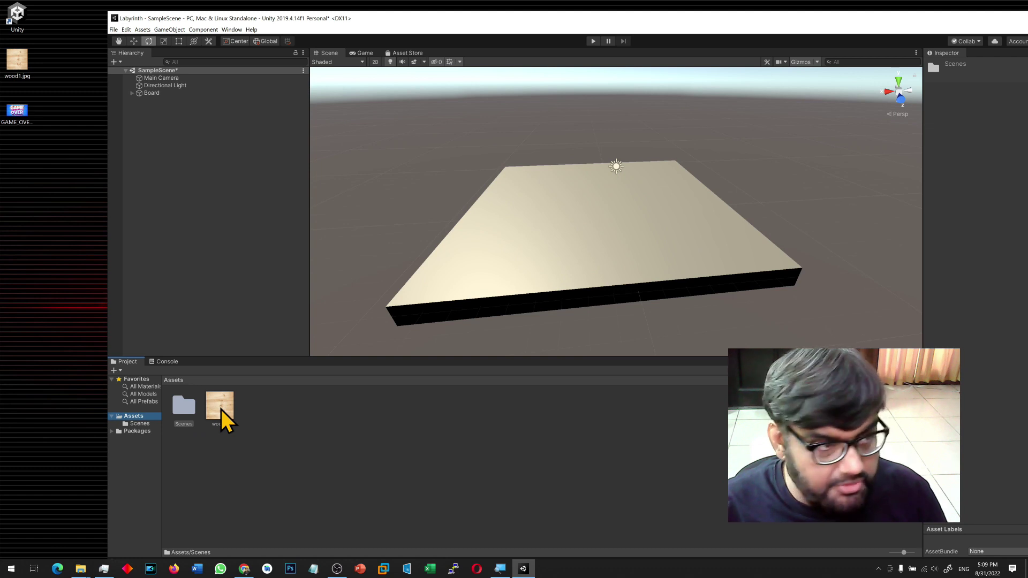
Expand the Board object and apply the wood1 texture to the cubes of the board's first column.
click(131, 93)
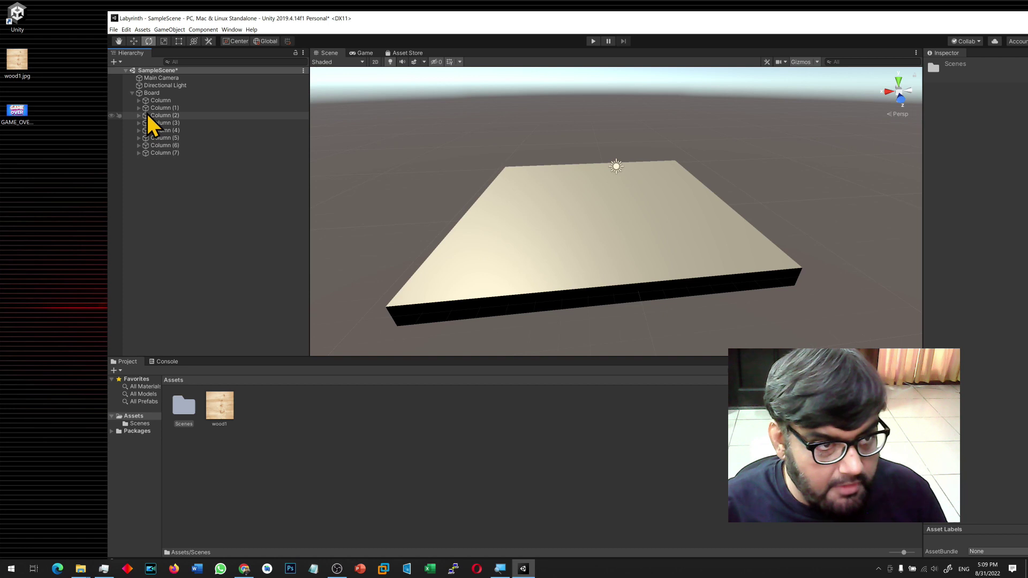
drag(220, 406, 414, 320)
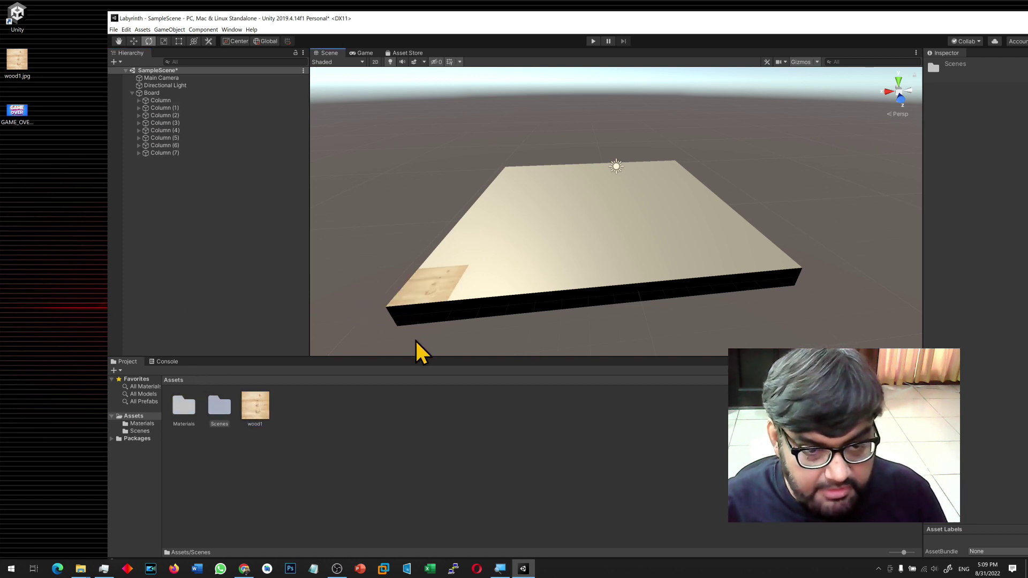
drag(437, 266, 437, 290)
drag(265, 418, 474, 245)
drag(470, 206, 446, 248)
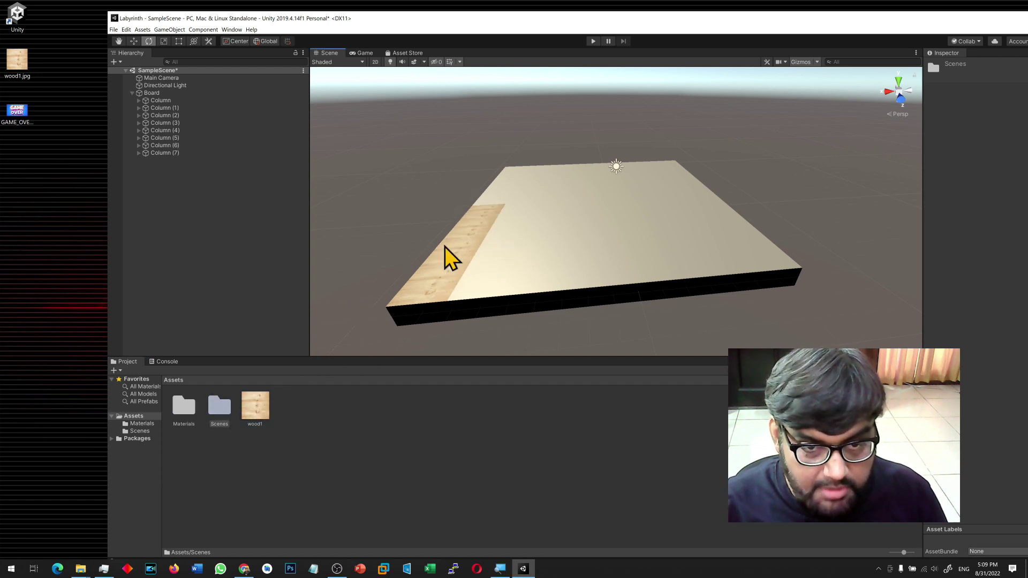
drag(263, 412, 505, 204)
drag(249, 407, 515, 190)
drag(252, 423, 511, 174)
drag(384, 327, 514, 190)
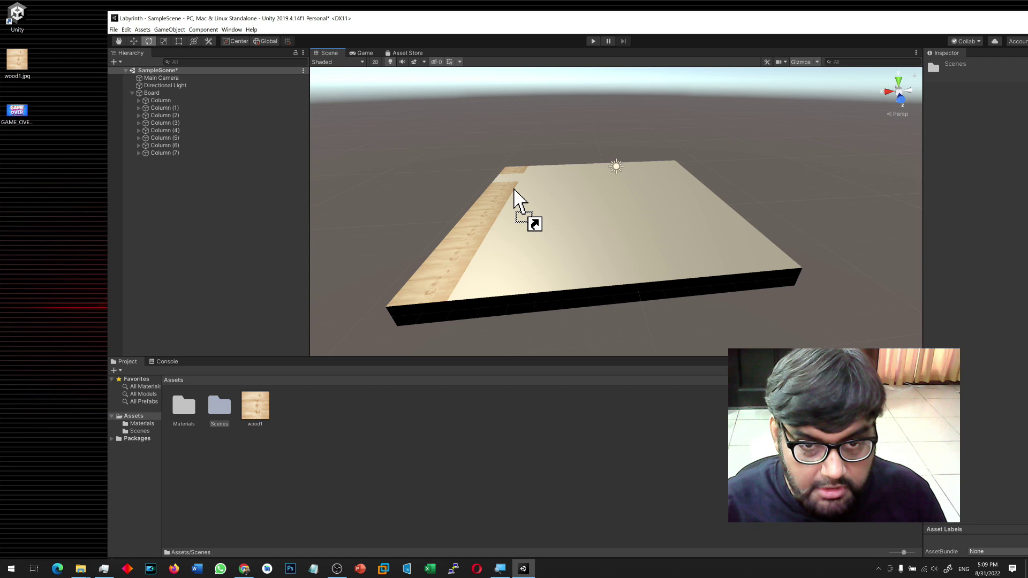
Apply the wood1 texture to the cubes of the board's second column.
click(139, 109)
drag(170, 122, 231, 315)
click(376, 237)
drag(255, 405, 520, 200)
drag(260, 405, 507, 228)
drag(260, 403, 485, 280)
Open the Materials folder, filter the scene objects by "Cube", select all the cubes, and widen the Inspector.
double_click(192, 410)
click(183, 412)
click(280, 62)
text(Cube)
click(190, 79)
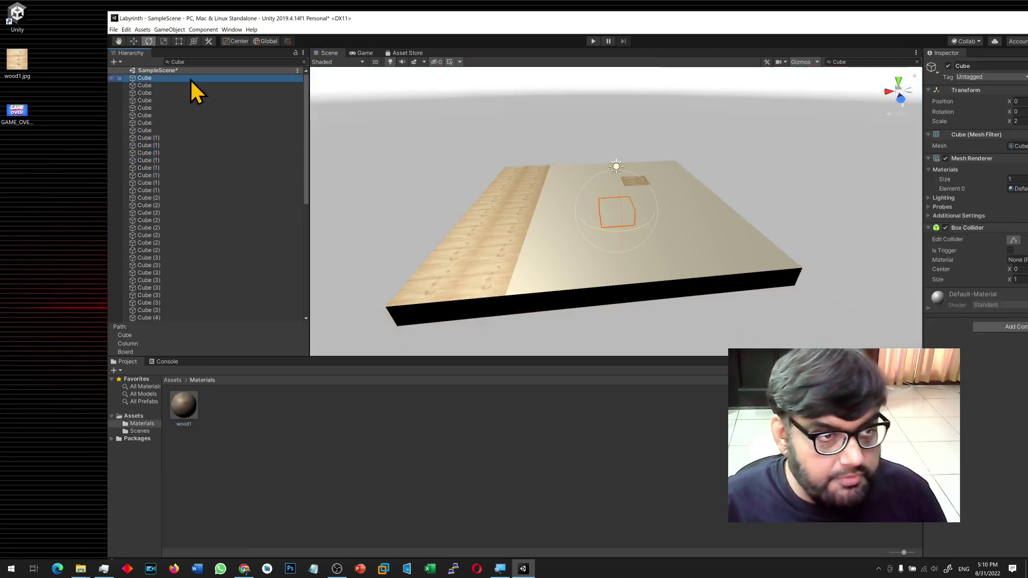
key(ctrl+a)
drag(923, 279, 764, 300)
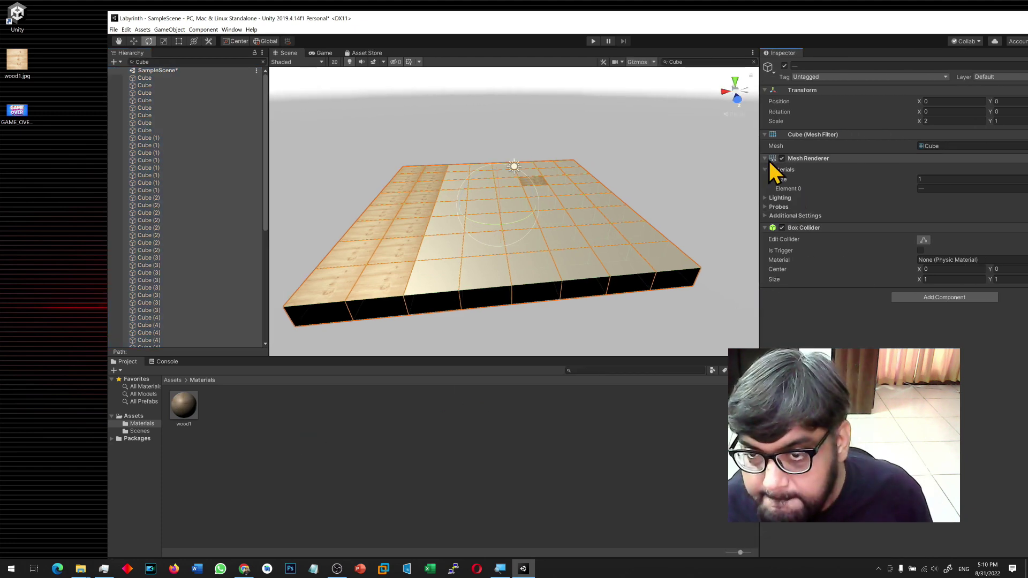
Try to apply the wood1 material to all selected cubes at once.
drag(187, 406, 151, 288)
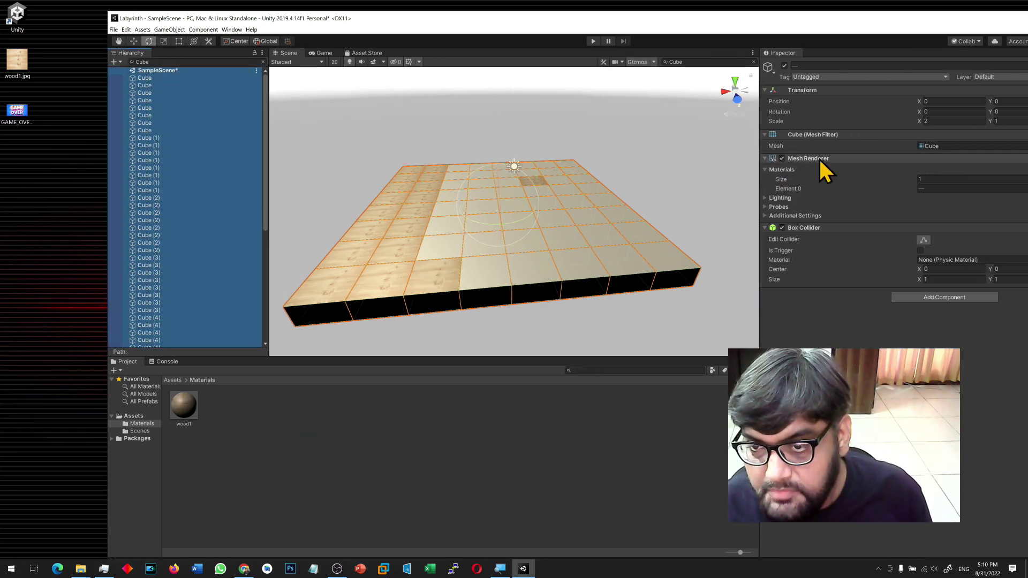
click(784, 169)
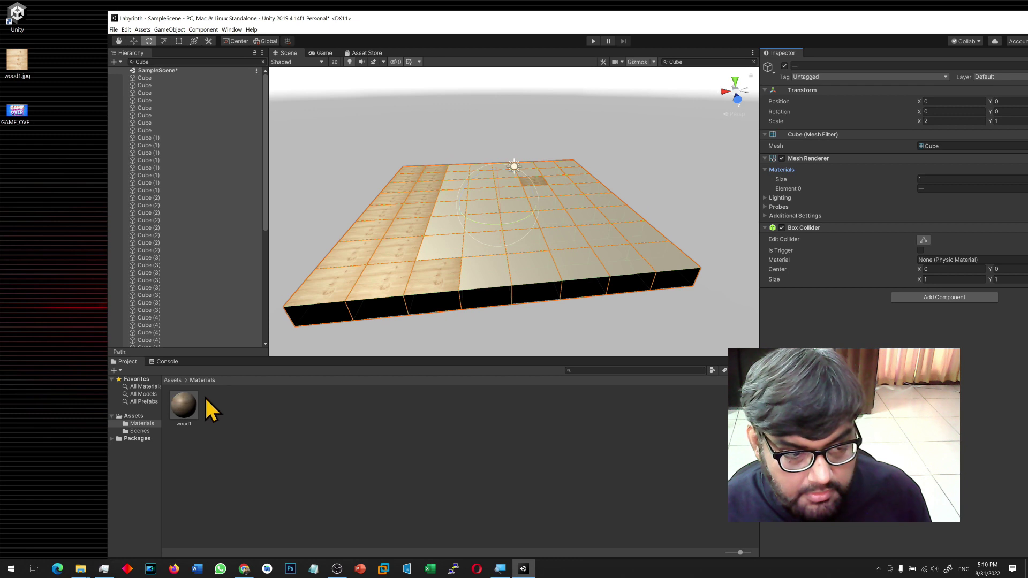
right_click(162, 315)
click(310, 426)
Apply the wood1 material one by one to the cubes in the board's middle columns.
drag(184, 405, 446, 226)
drag(184, 407, 451, 209)
drag(480, 255, 483, 243)
drag(183, 405, 535, 269)
drag(184, 405, 524, 241)
drag(184, 405, 519, 221)
drag(184, 405, 579, 264)
drag(451, 185, 453, 185)
drag(187, 405, 457, 172)
drag(188, 404, 514, 206)
drag(187, 405, 514, 193)
drag(187, 405, 487, 168)
alt+drag(486, 177, 412, 241)
drag(192, 405, 522, 275)
drag(187, 405, 535, 244)
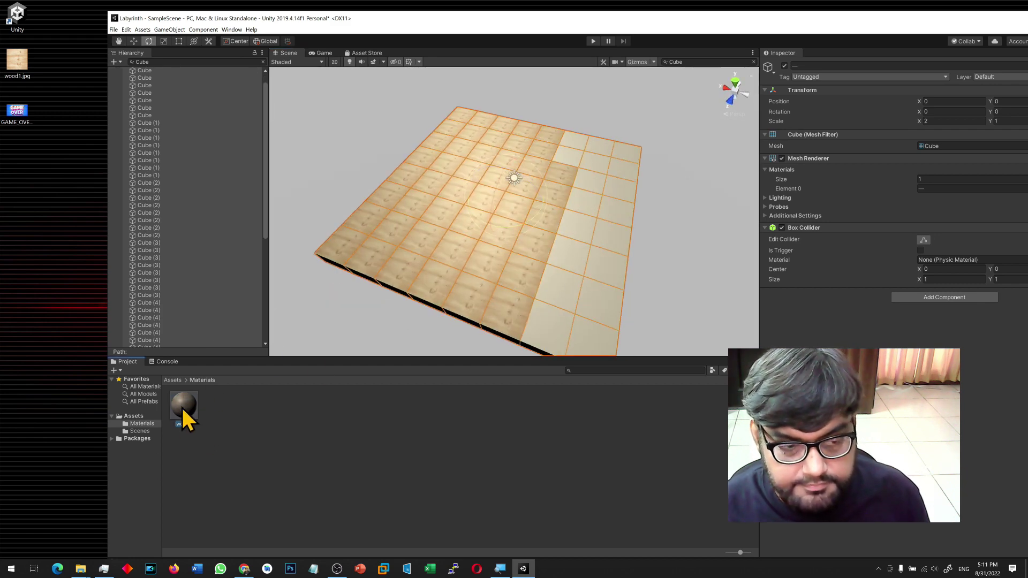
Apply the wood1 material to the remaining plain cubes in the board's last columns.
drag(570, 149, 574, 141)
drag(184, 405, 560, 289)
drag(183, 406, 576, 227)
drag(184, 405, 589, 182)
drag(184, 405, 596, 148)
drag(184, 405, 631, 155)
drag(184, 406, 597, 305)
drag(184, 405, 605, 270)
drag(183, 405, 612, 240)
drag(272, 406, 616, 211)
drag(407, 304, 621, 175)
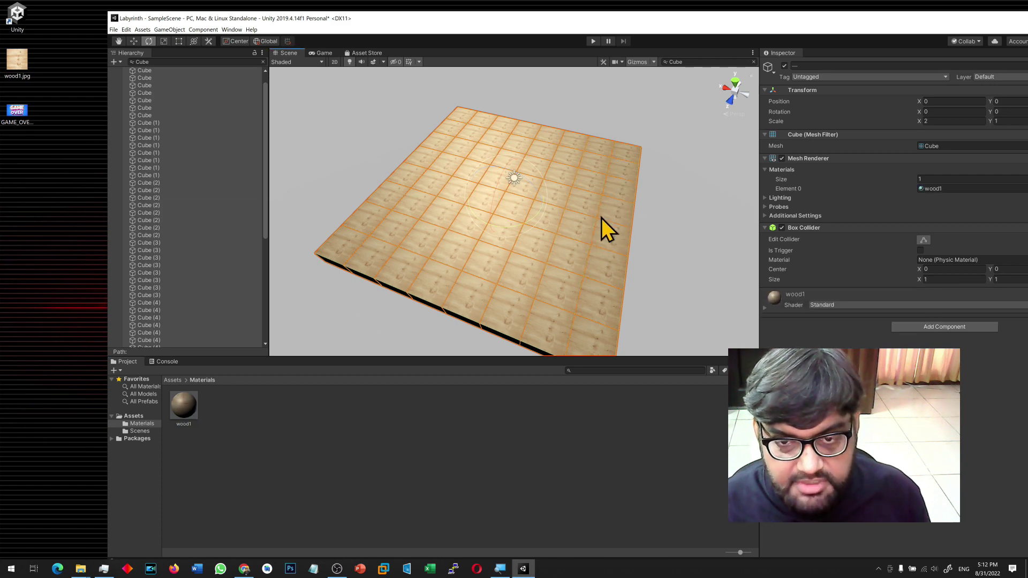
Add a 3D Sphere to the scene.
alt+drag(433, 317, 468, 267)
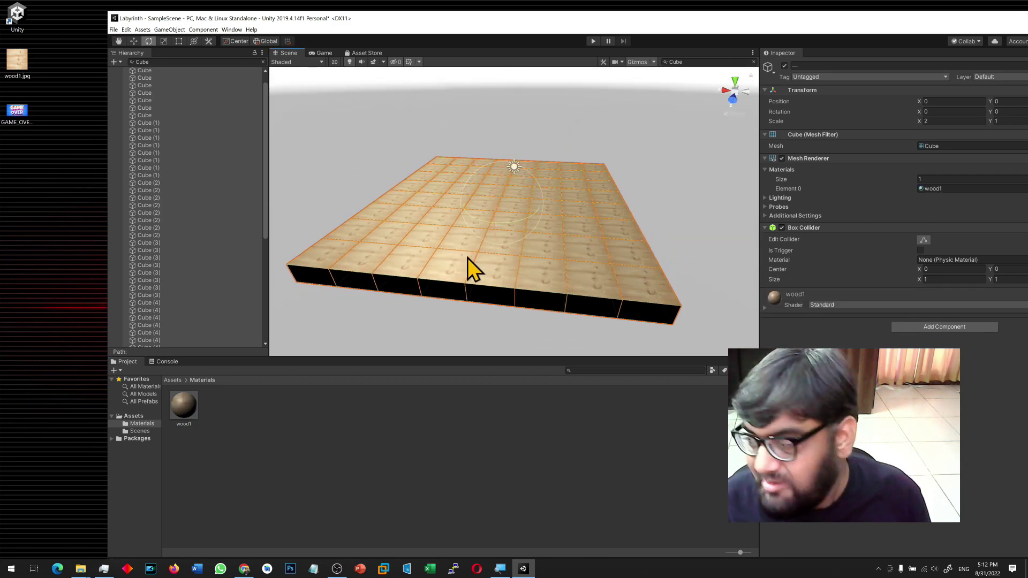
alt+drag(662, 189, 675, 227)
alt+drag(550, 281, 523, 317)
click(175, 30)
mouse_move(198, 57)
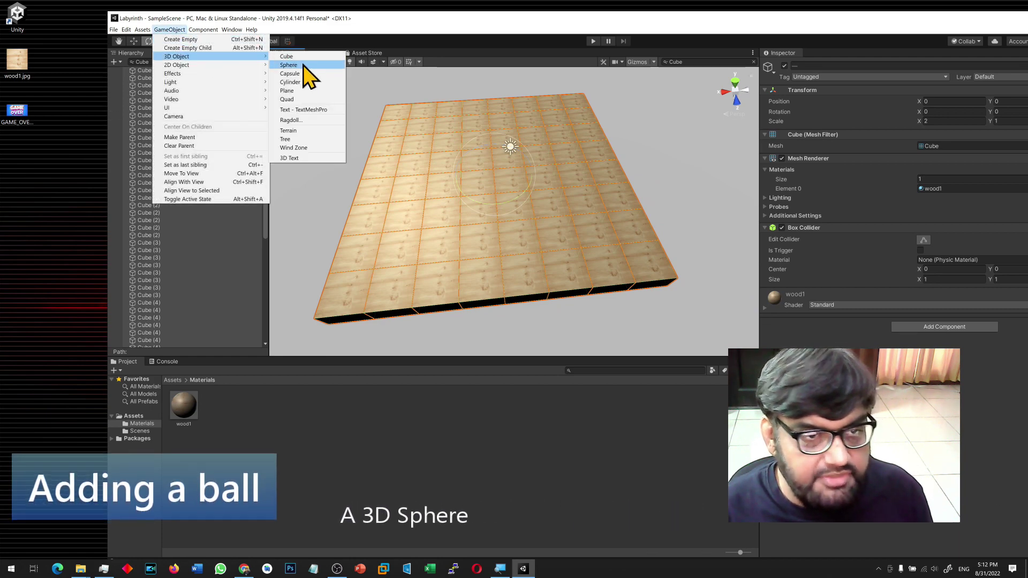
click(303, 64)
alt+drag(585, 251, 509, 231)
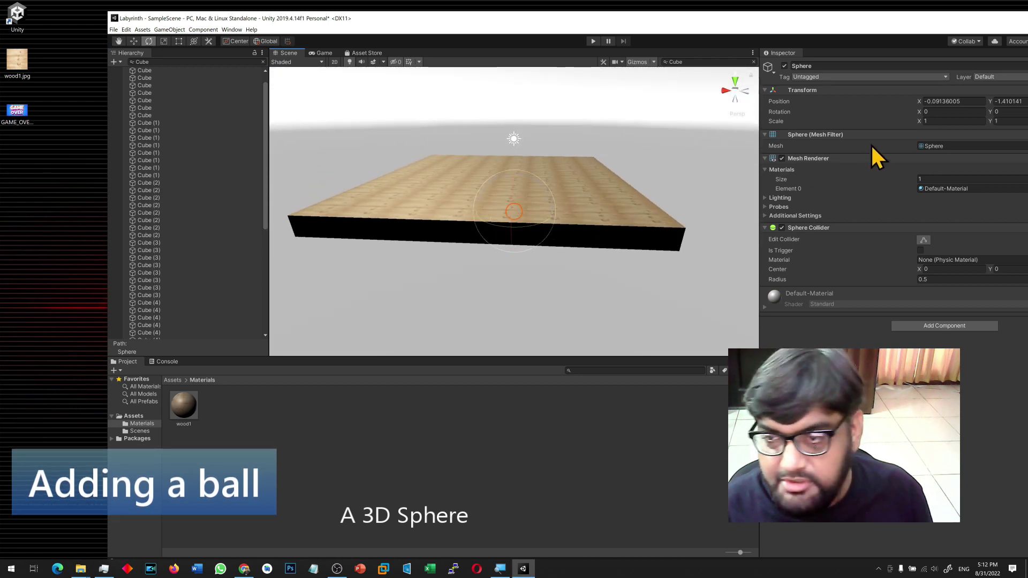
Maximize the Unity window and set the sphere's position to 0, 0, 0.
drag(757, 168, 819, 168)
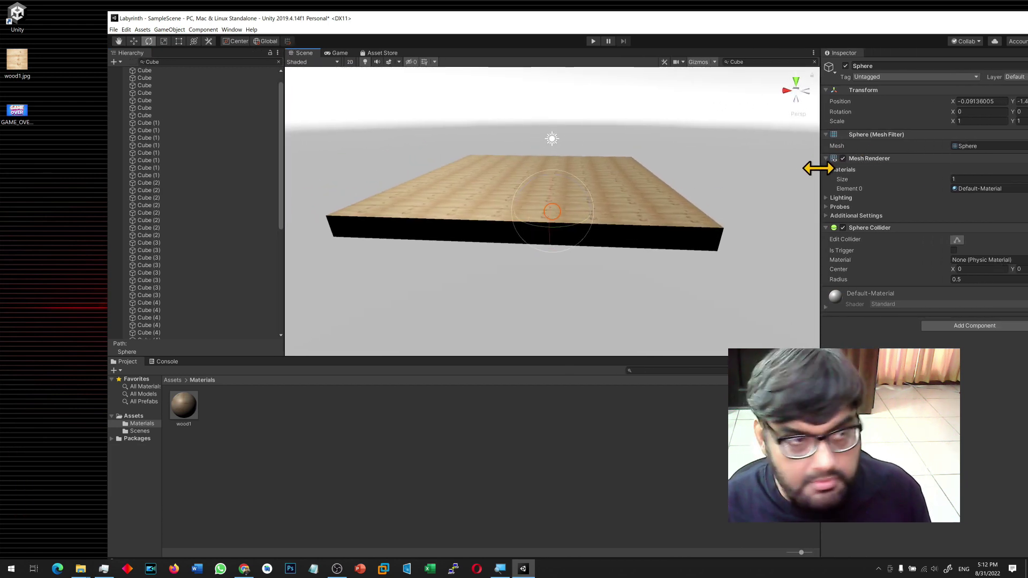
double_click(602, 19)
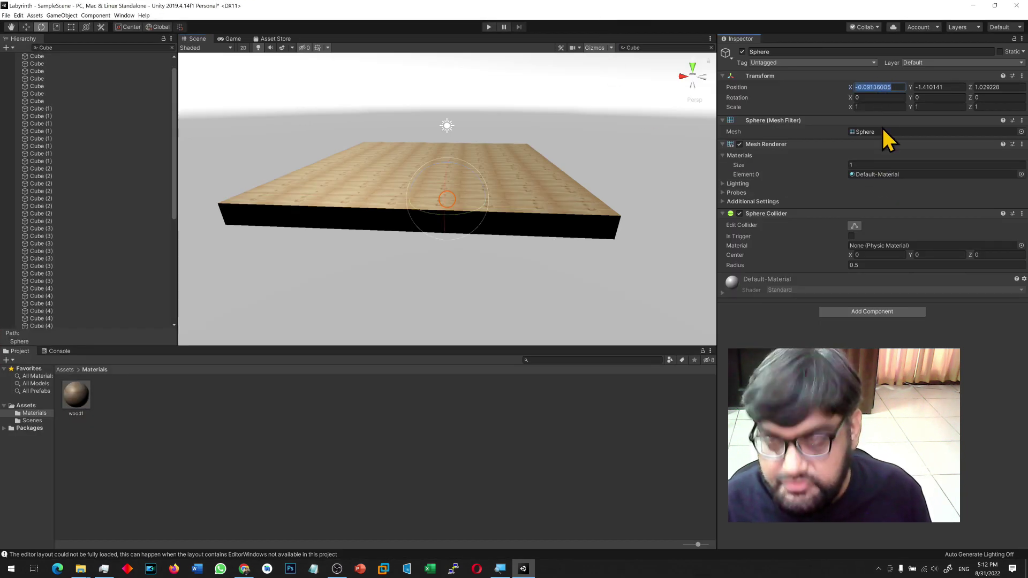
text(0)
key(Tab)
text(0)
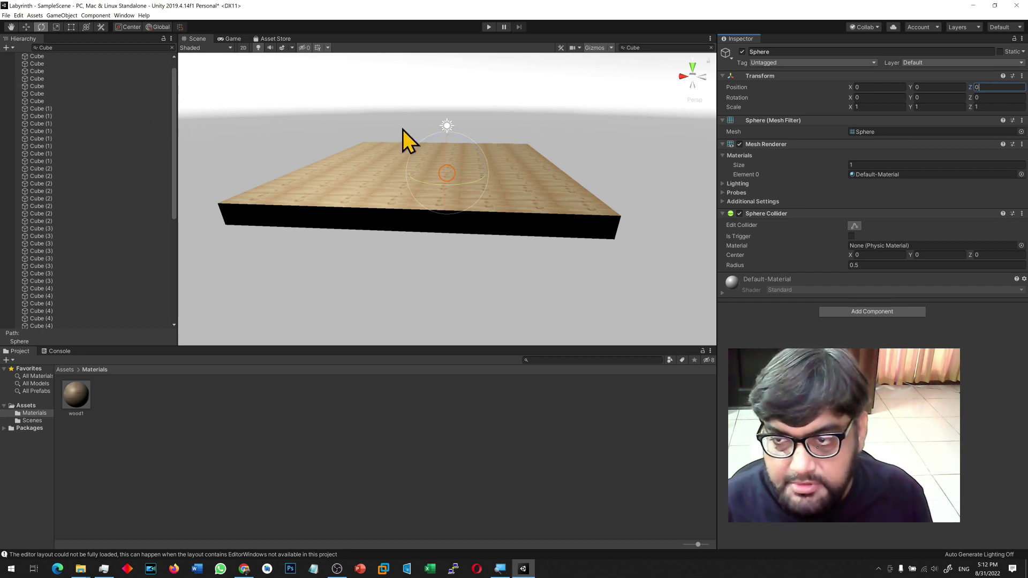
Move the sphere up above the board to about Y 3.73.
text(w)
drag(452, 149, 451, 113)
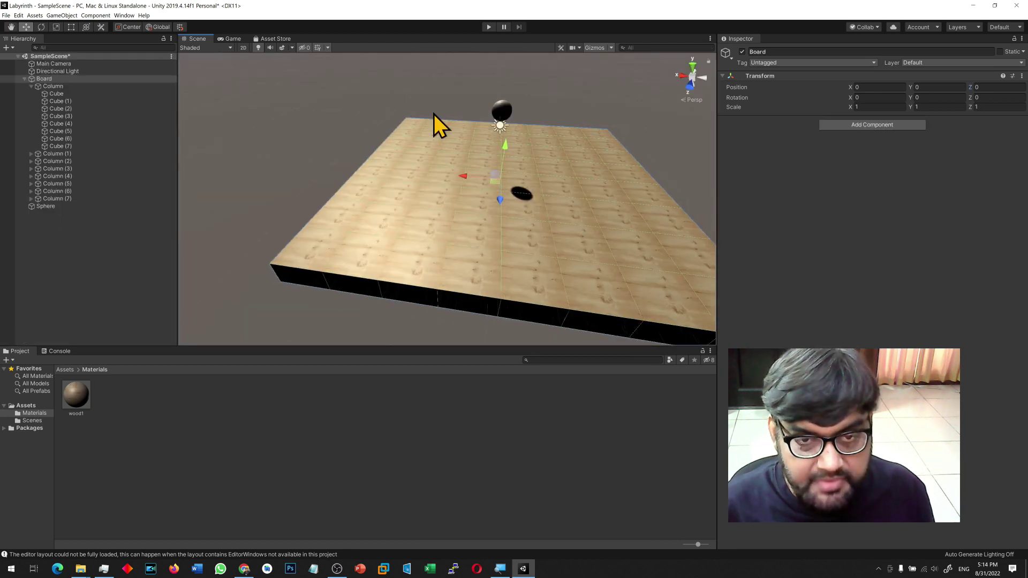
click(499, 109)
alt+drag(414, 121, 290, 166)
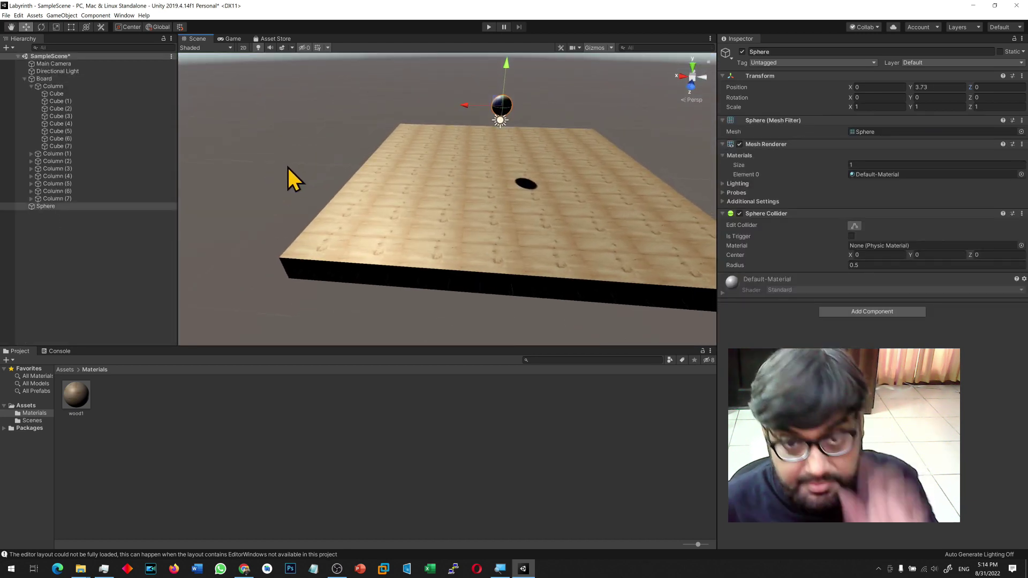
Rename the Sphere object as Ball.
double_click(48, 207)
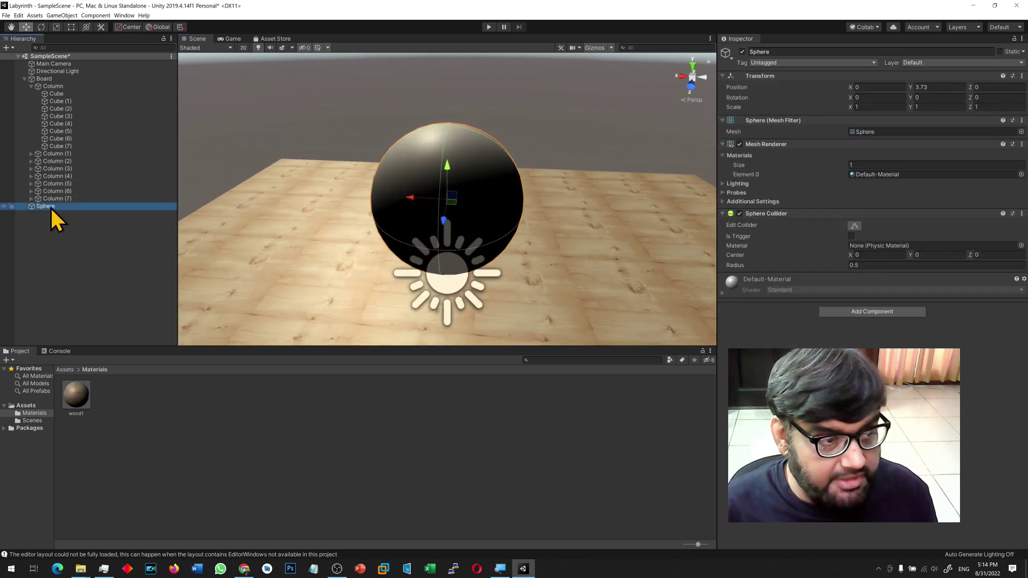
key(F2)
text(Ball)
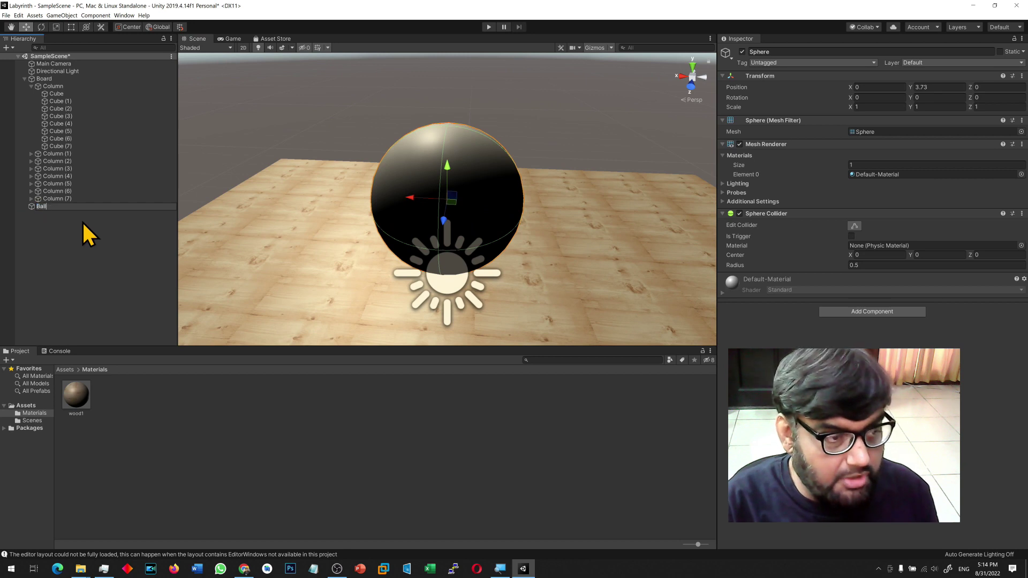
key(Return)
Add a Rigidbody component to the Ball and run the scene briefly to test its fall.
click(835, 312)
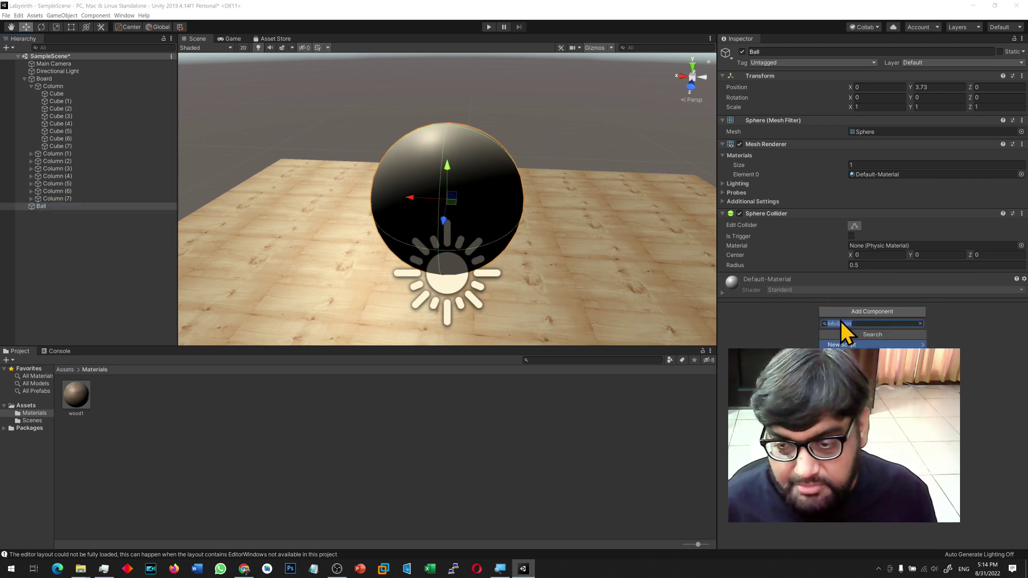
text(Rig)
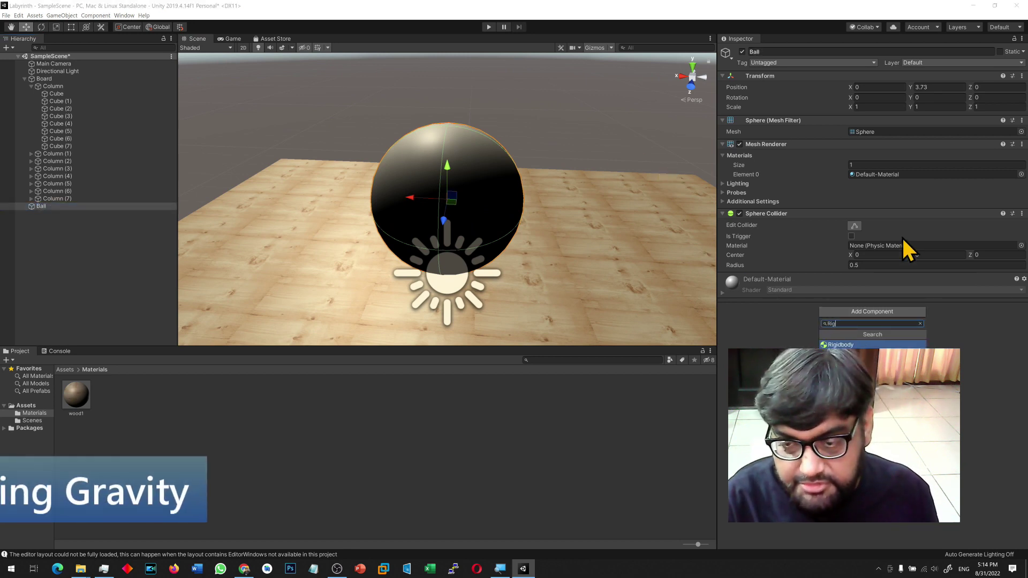
key(Return)
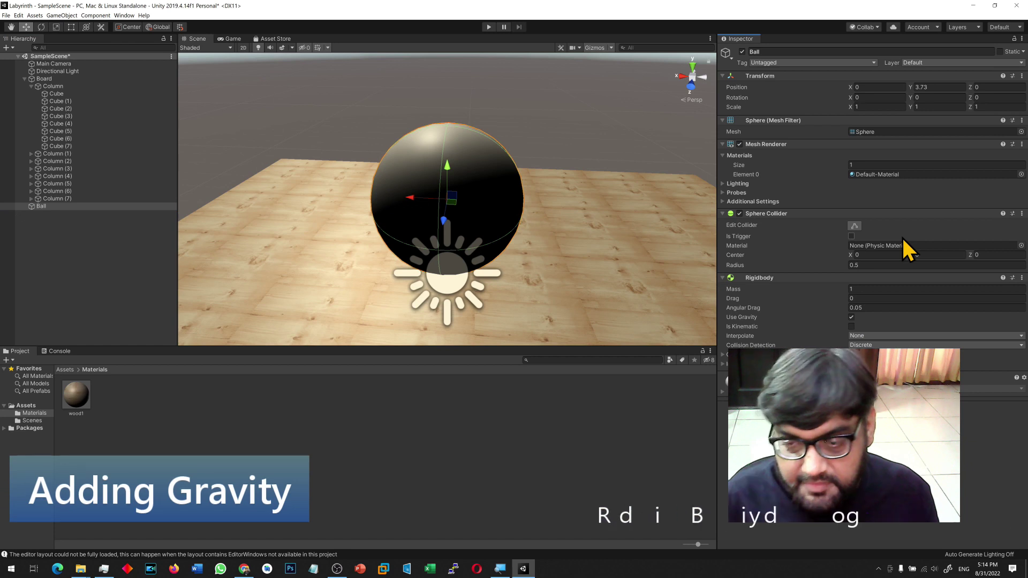
click(488, 26)
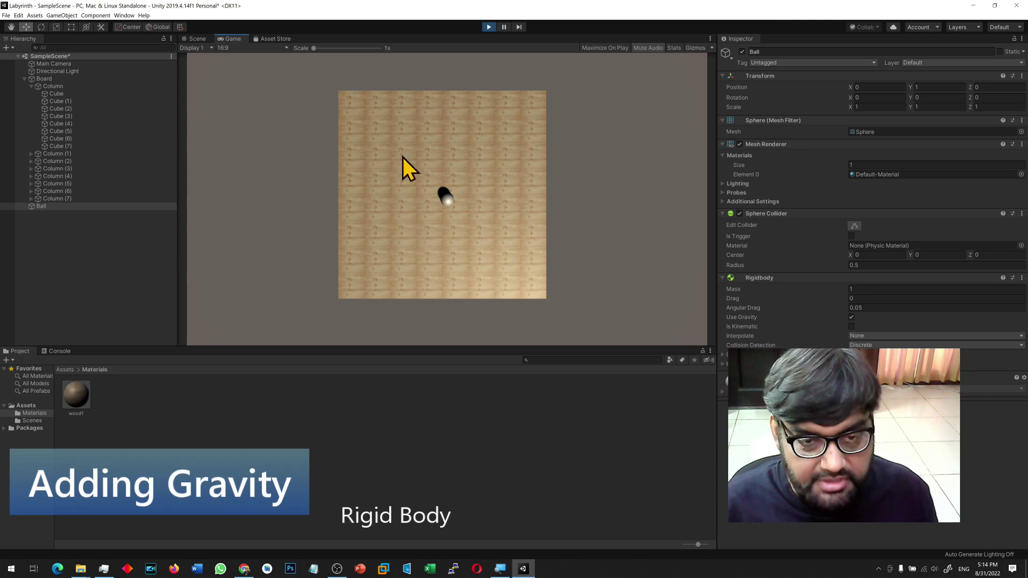
click(488, 27)
Raise the Ball to about Y 12.1, run the scene to test the longer fall, and stop it.
scroll(412, 206, down, 3)
scroll(410, 204, down, 5)
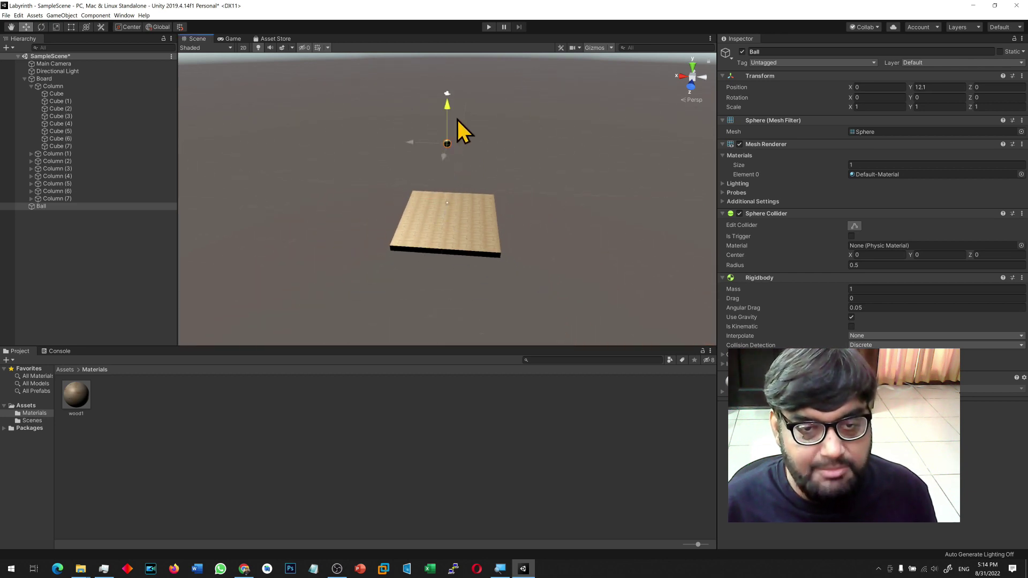
click(488, 27)
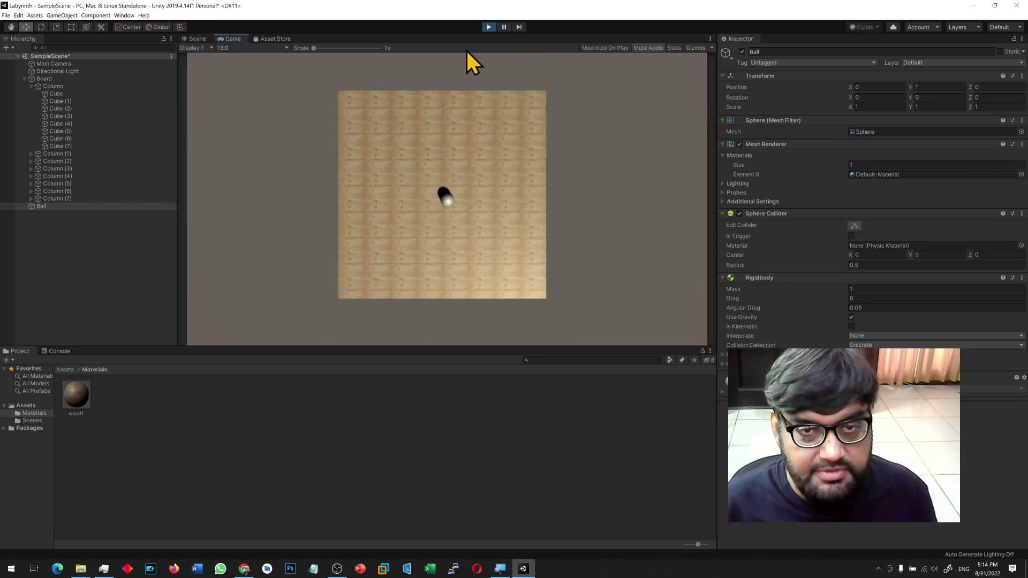
click(489, 27)
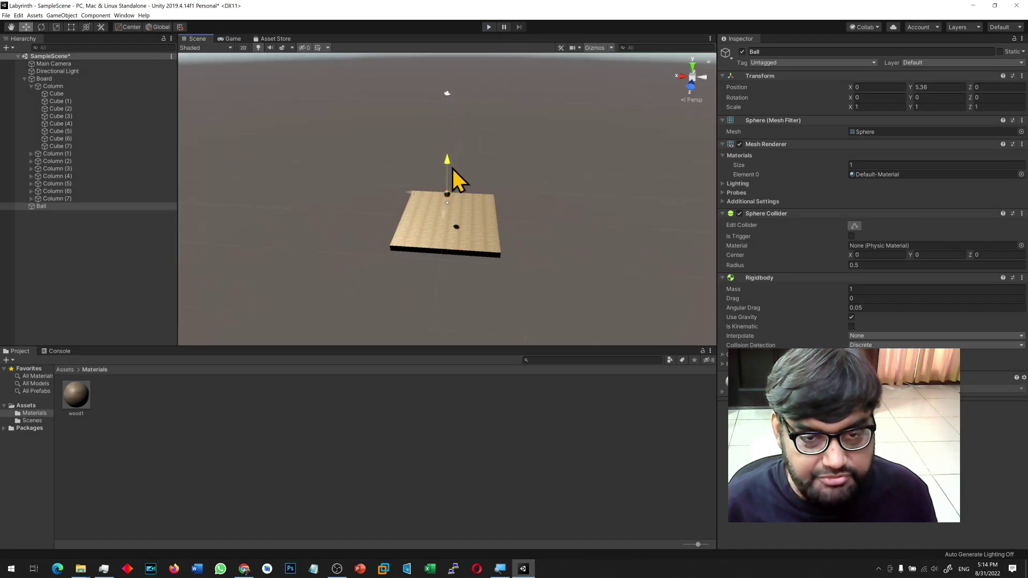
Lower the Ball to about Y 1.67, just above the board, and start Play mode.
drag(454, 191, 454, 190)
alt+drag(405, 254, 408, 290)
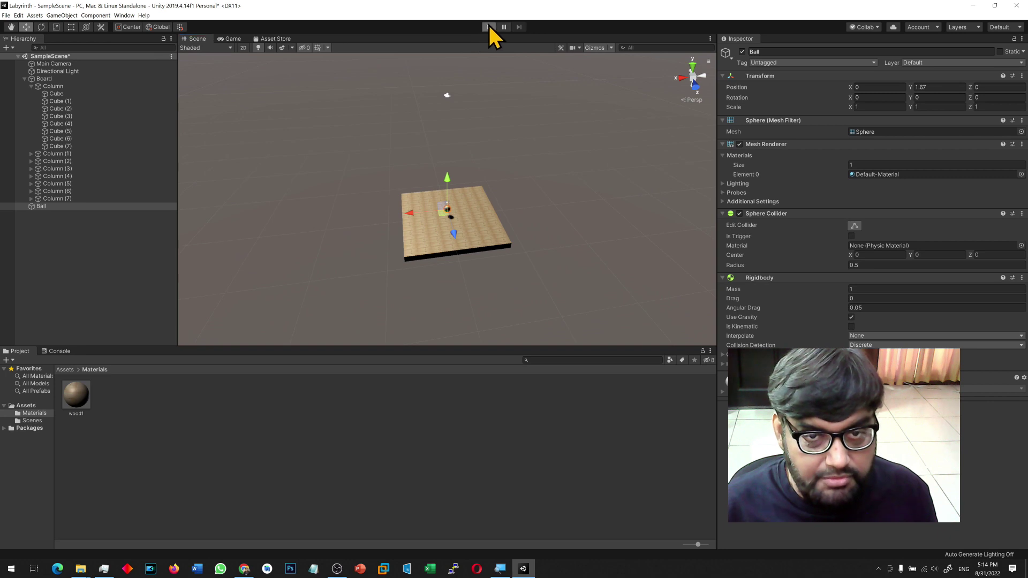
key(ctrl+p)
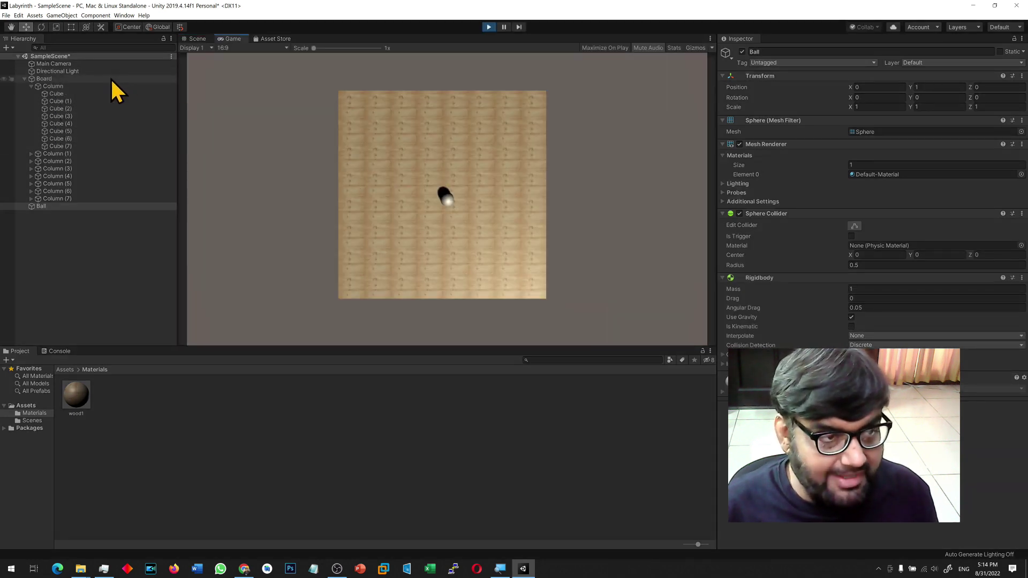
Tilt the Board back and forth around its X rotation in Play mode to test how the ball rolls.
click(51, 79)
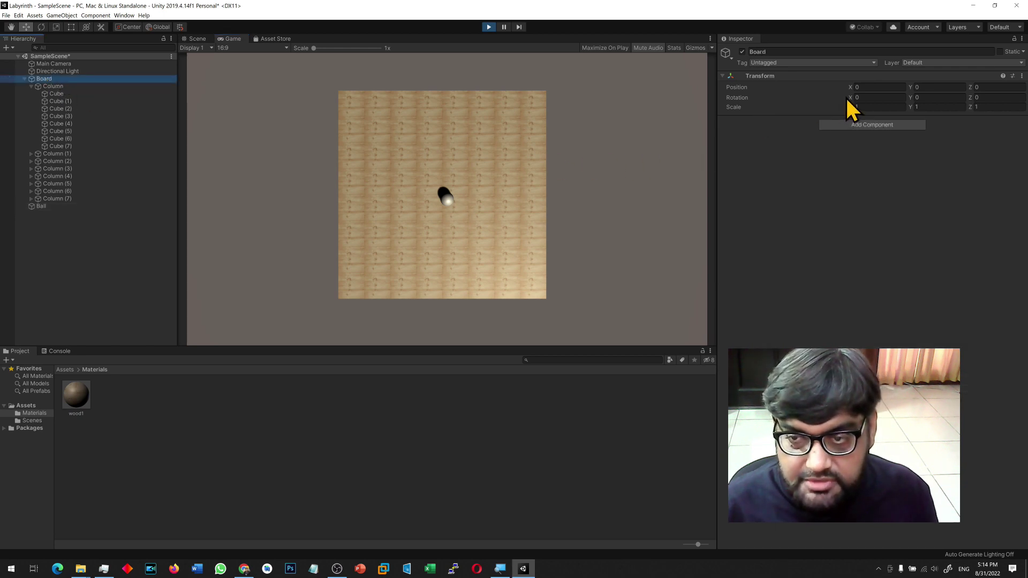
drag(848, 99, 8, 127)
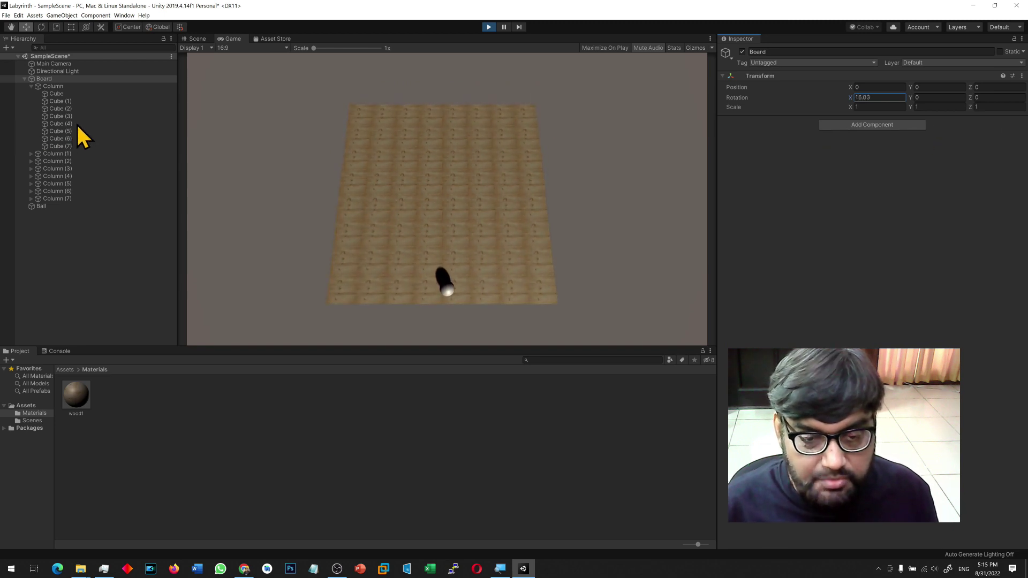
key(Up)
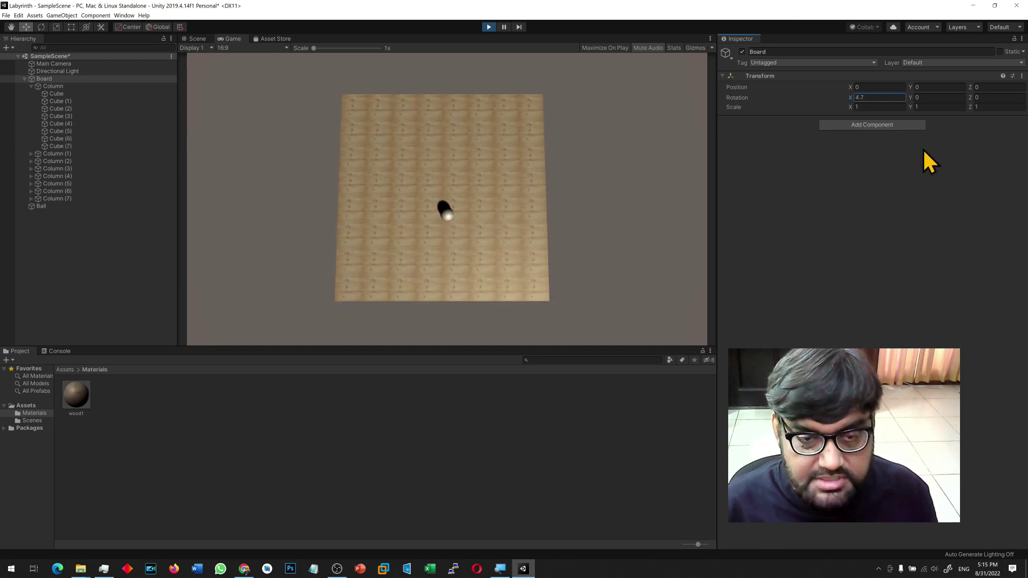
key(Down)
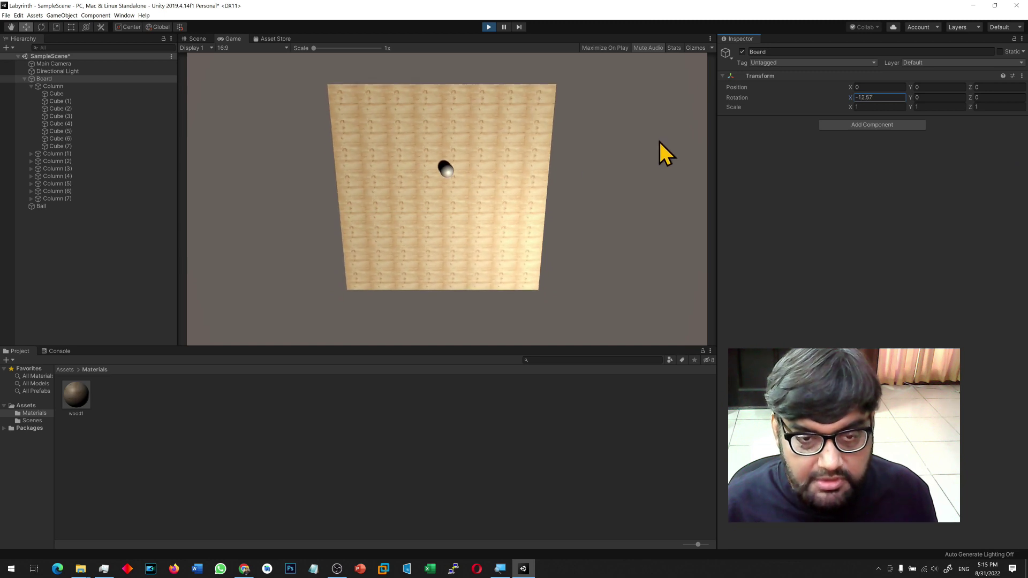
key(Up)
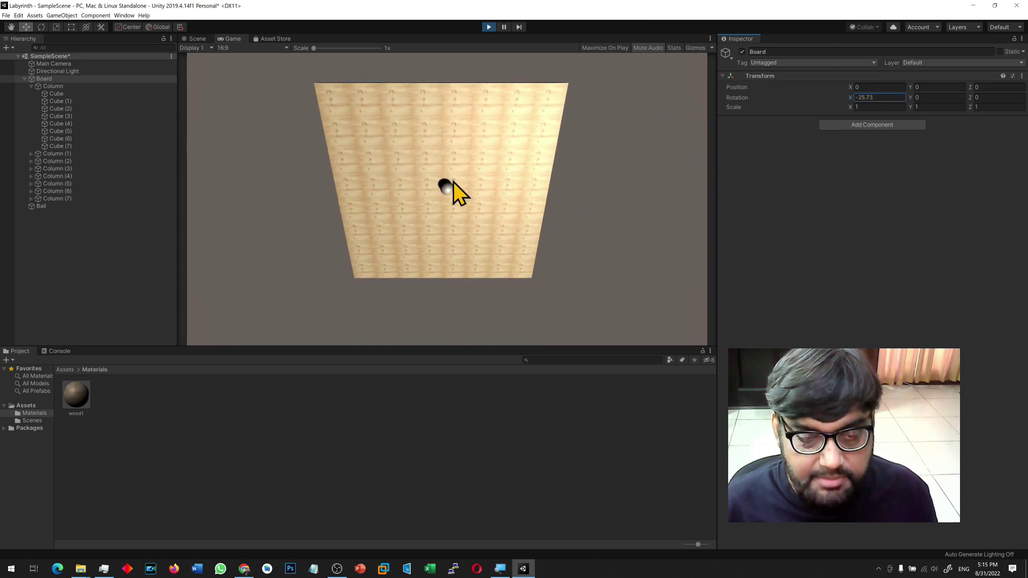
key(Down)
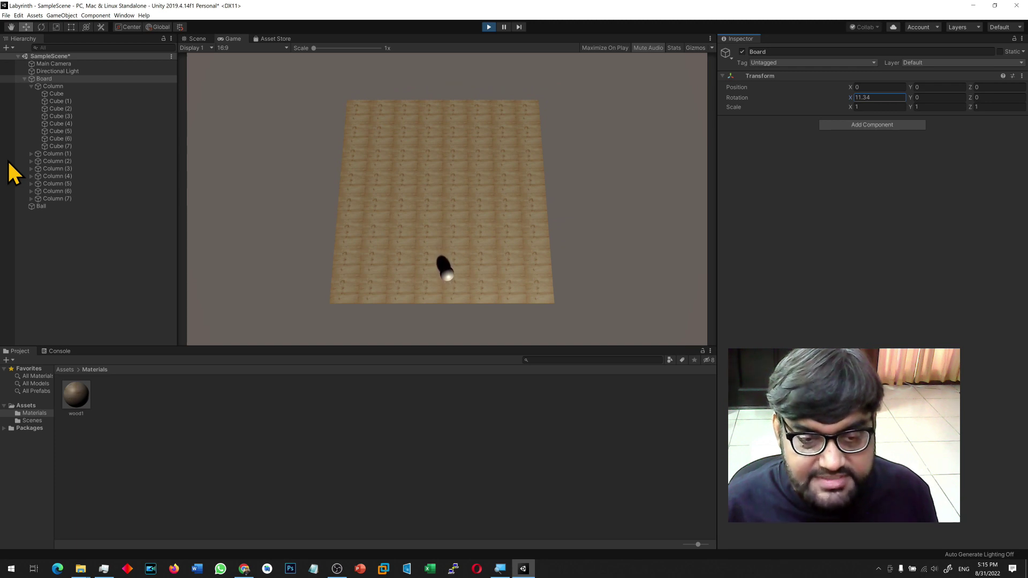
Tilt the Board around its X and Z rotation in Play mode to test the ball's sideways roll, and stop the run.
key(Up)
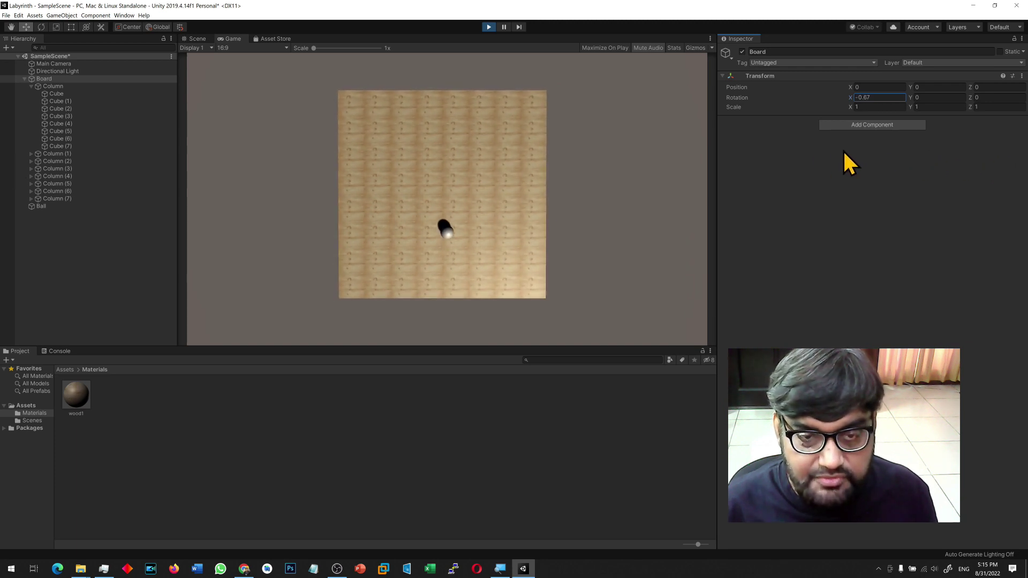
drag(969, 99, 404, 19)
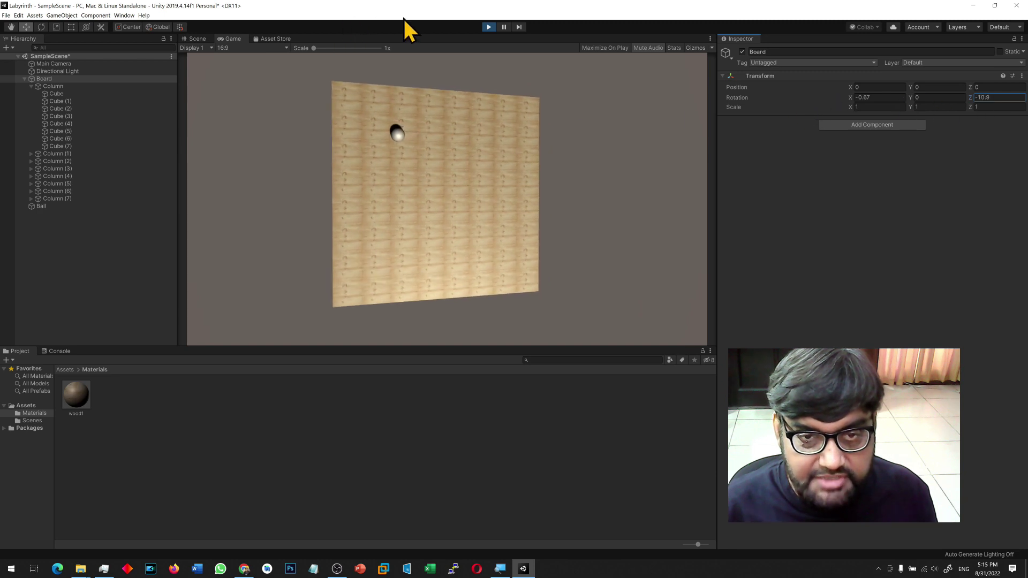
click(489, 27)
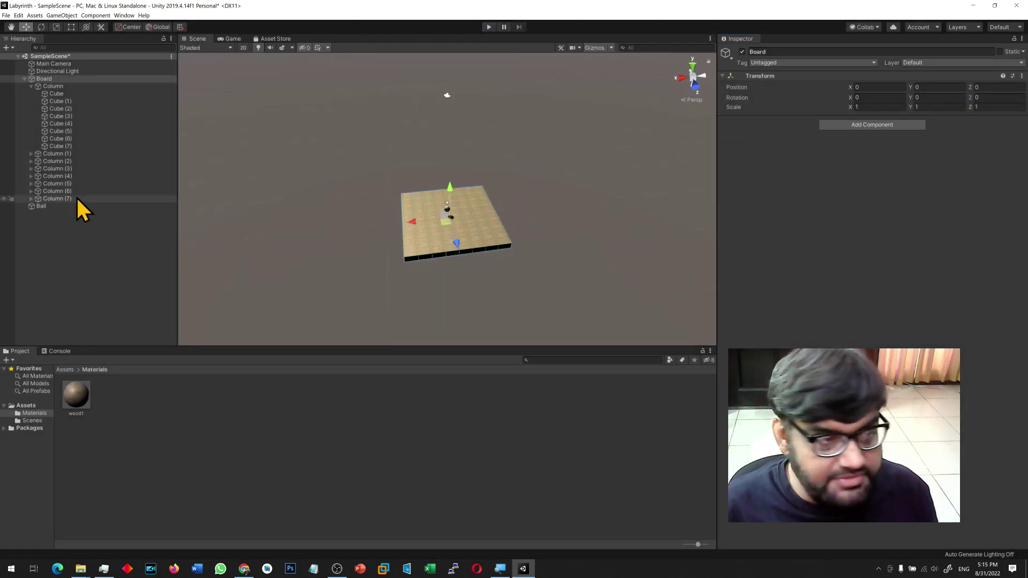
Focus on the Ball and create a new material for it in the Assets folder.
double_click(49, 207)
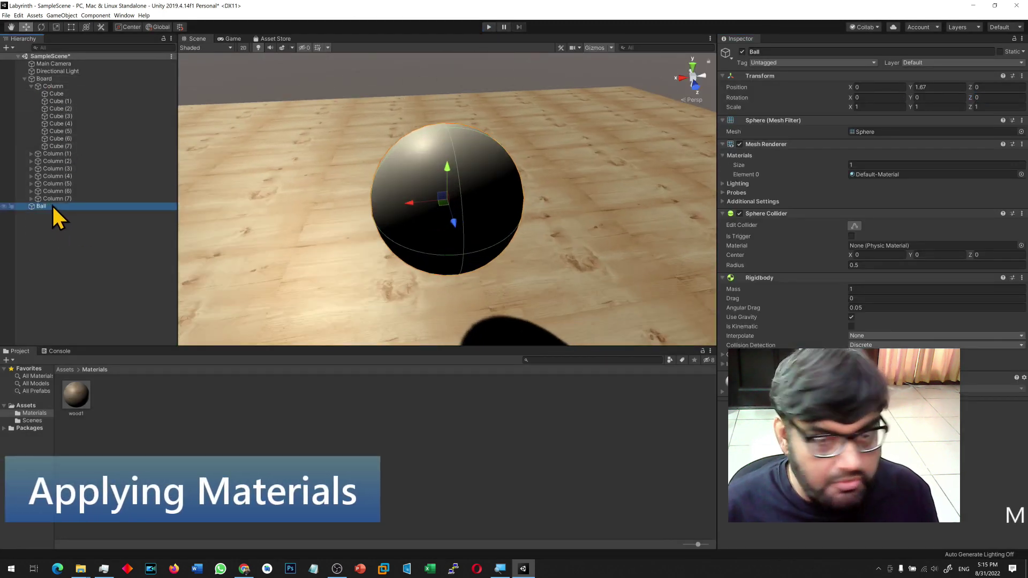
alt+drag(257, 224, 372, 278)
scroll(452, 243, down, 5)
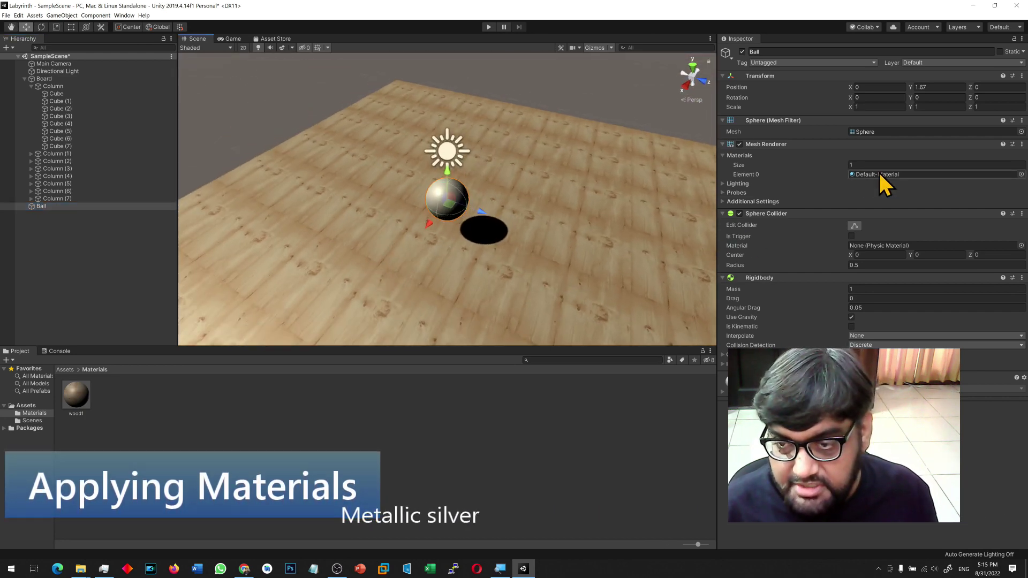
click(860, 175)
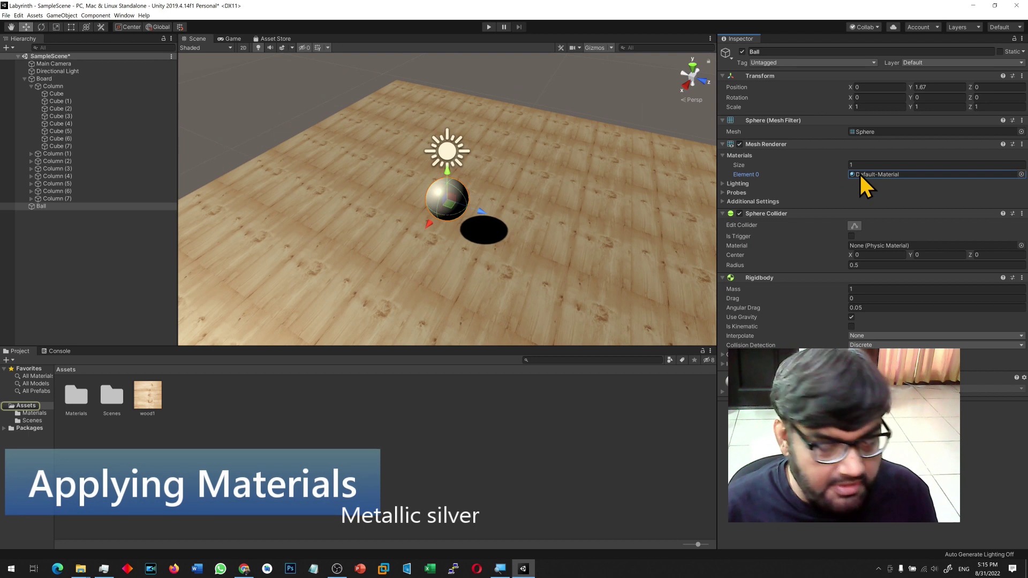
right_click(212, 404)
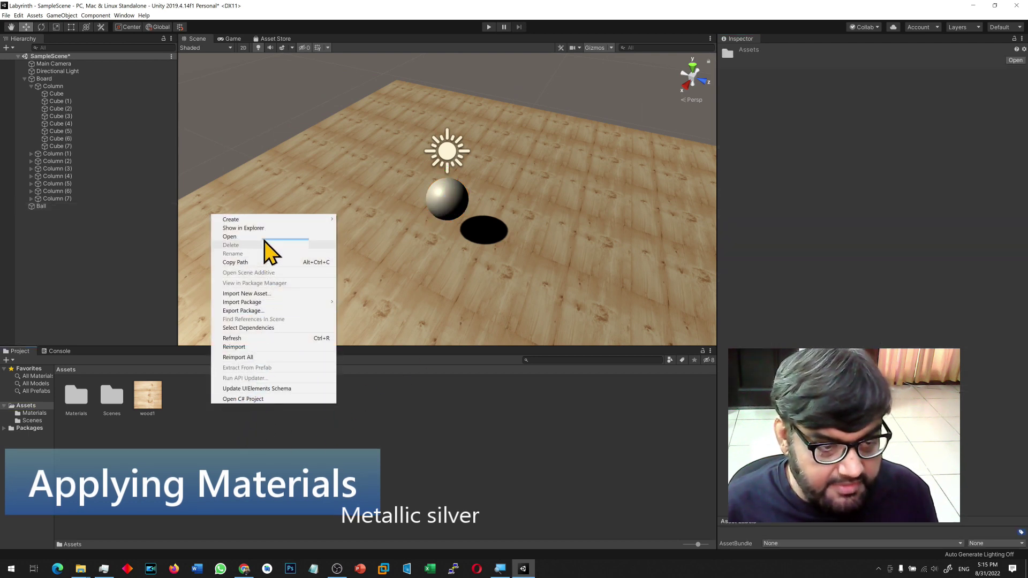
mouse_move(269, 224)
mouse_move(371, 477)
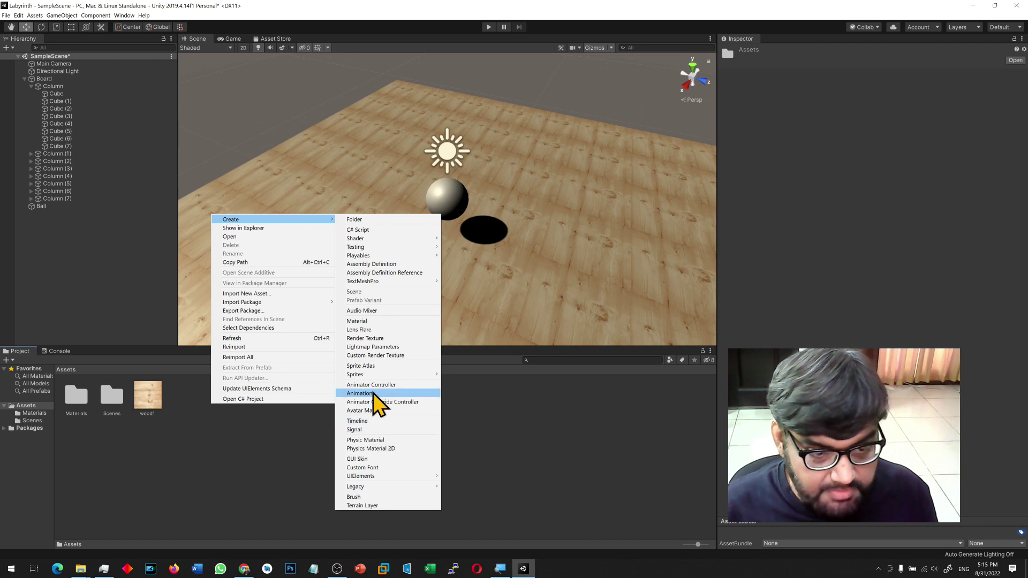
click(369, 321)
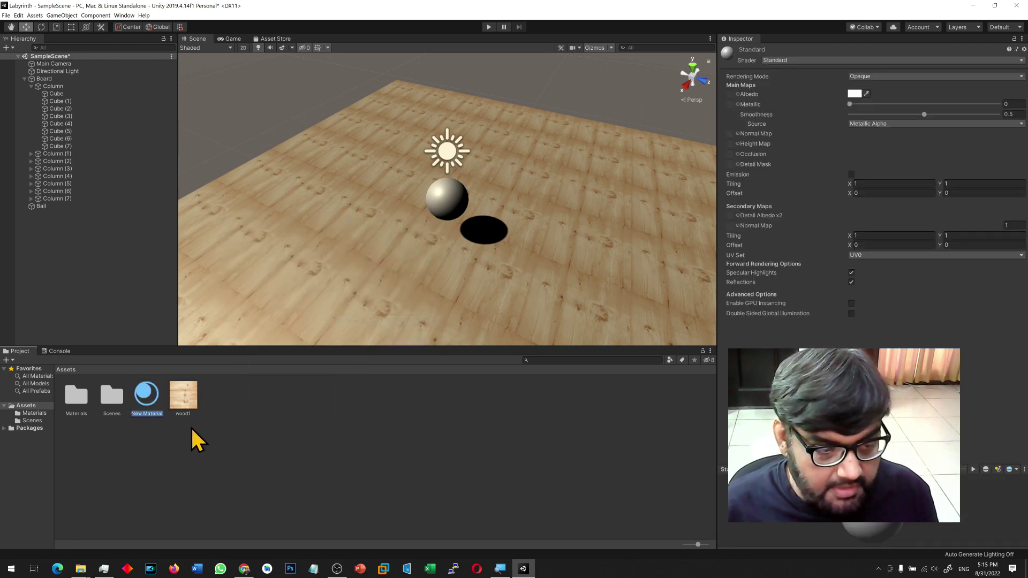
Set the new material's albedo colour to light grey and its Metallic value to about 0.68.
click(854, 94)
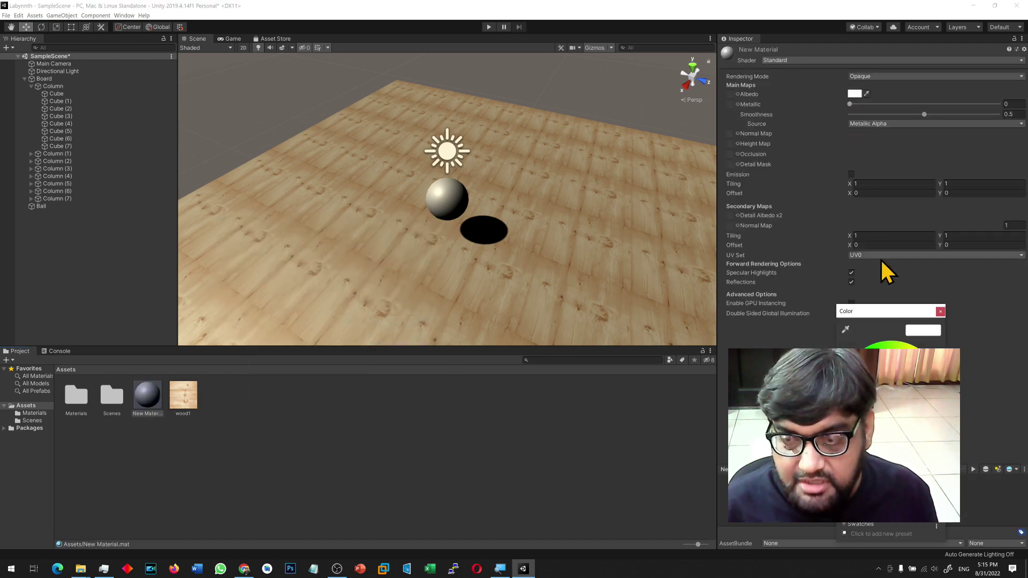
click(873, 377)
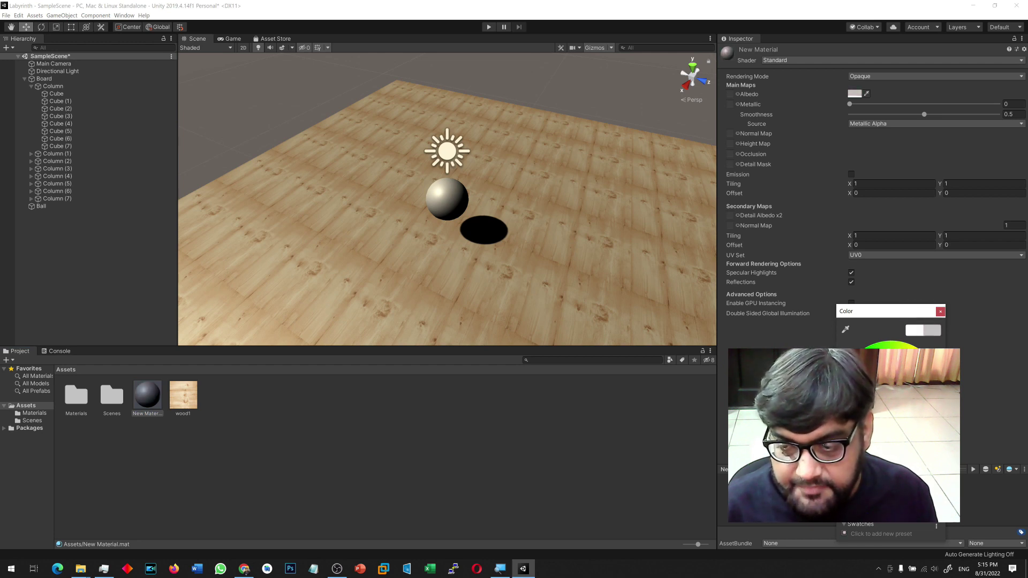
click(803, 396)
alt+drag(530, 281, 479, 209)
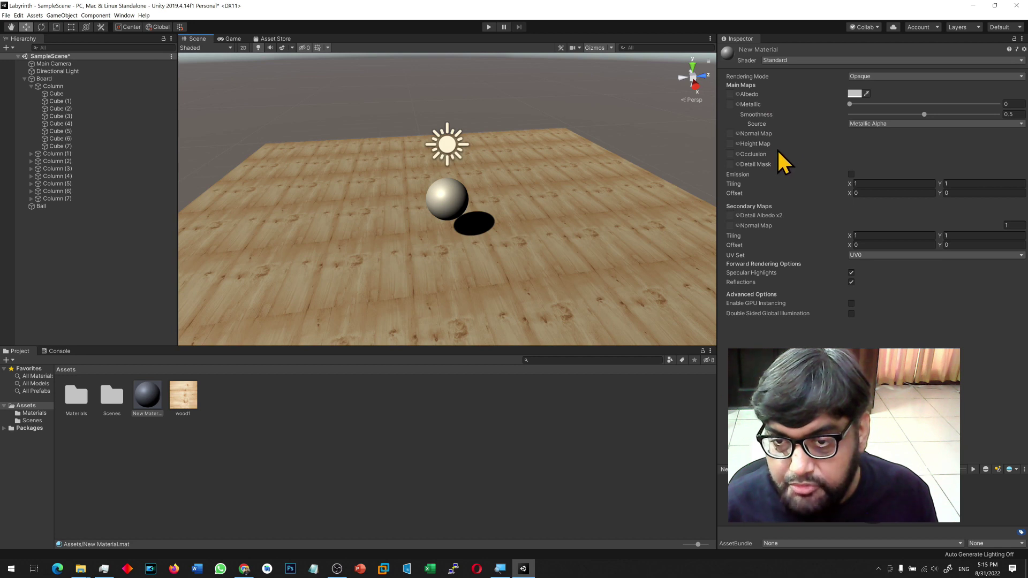
drag(849, 104, 985, 104)
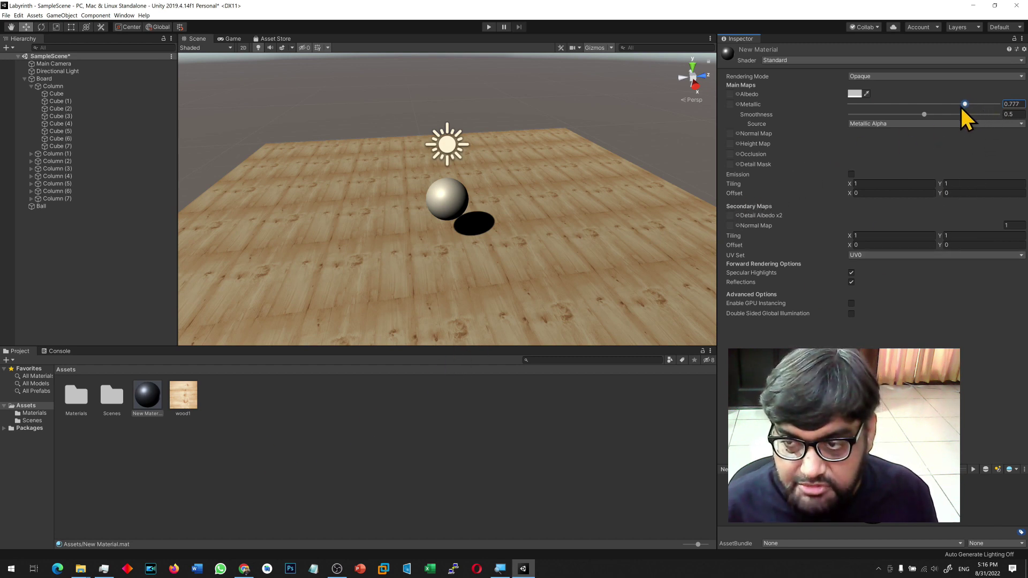
Apply the new material to the Ball and set its Smoothness to about 0.42.
drag(153, 407, 444, 209)
alt+drag(436, 259, 351, 246)
mouse_move(925, 115)
mouse_down()
mouse_move(894, 120)
mouse_move(912, 123)
mouse_up()
alt+drag(691, 181, 493, 195)
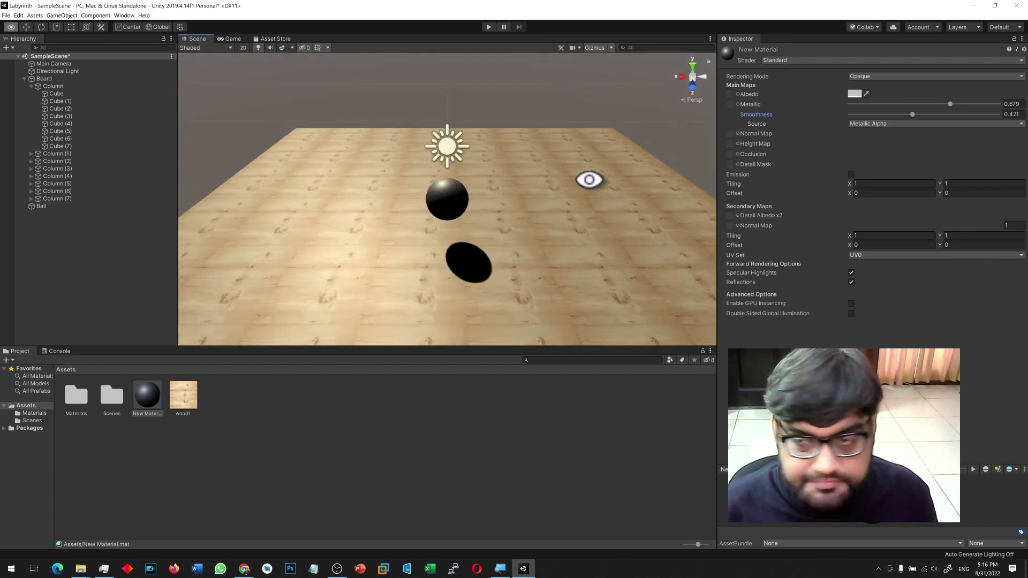
Try white, green and light tan as the albedo colour of the Ball's material.
click(854, 94)
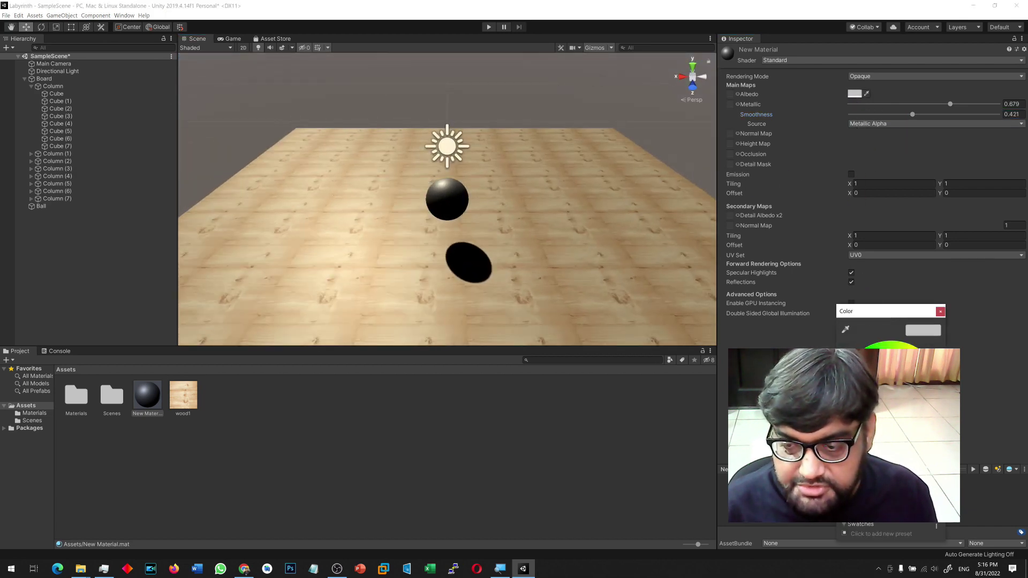
drag(887, 384, 820, 336)
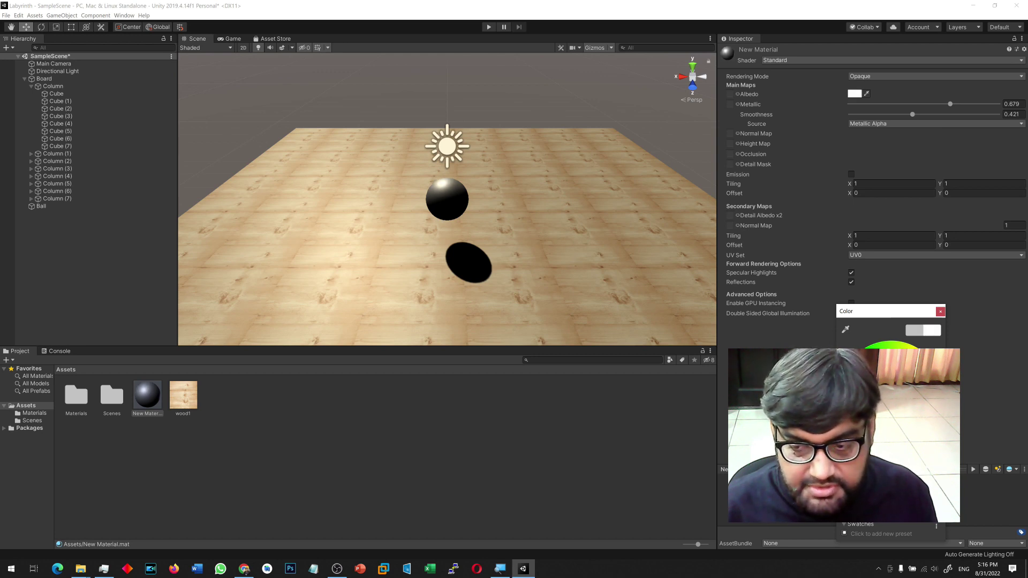
drag(863, 368, 899, 367)
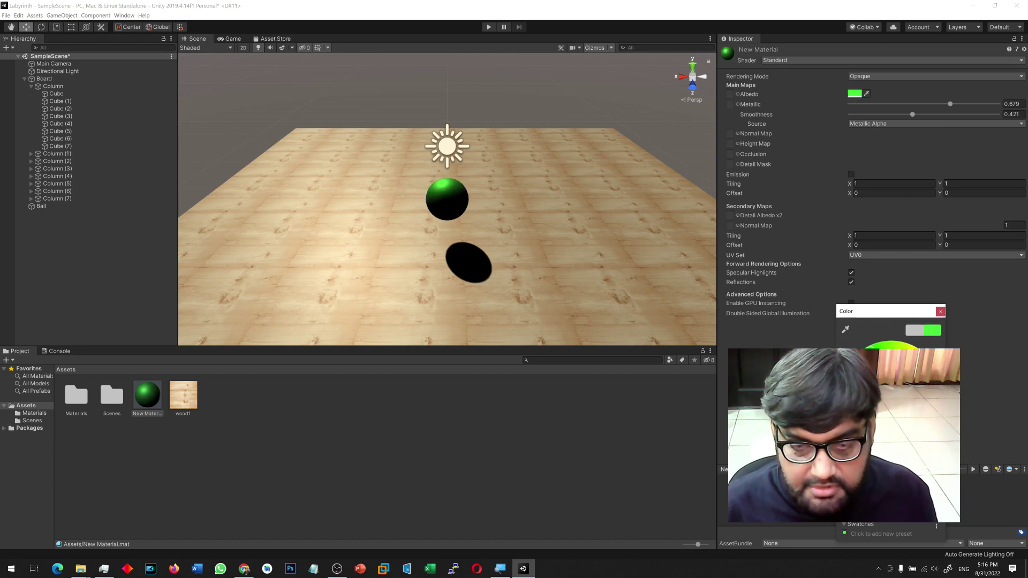
drag(870, 350, 927, 366)
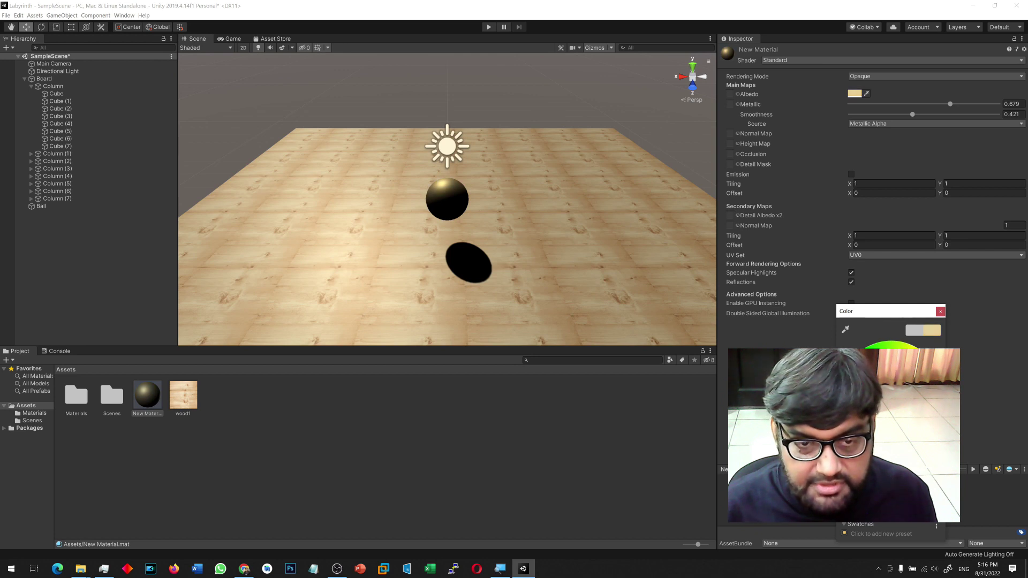
alt+click(450, 284)
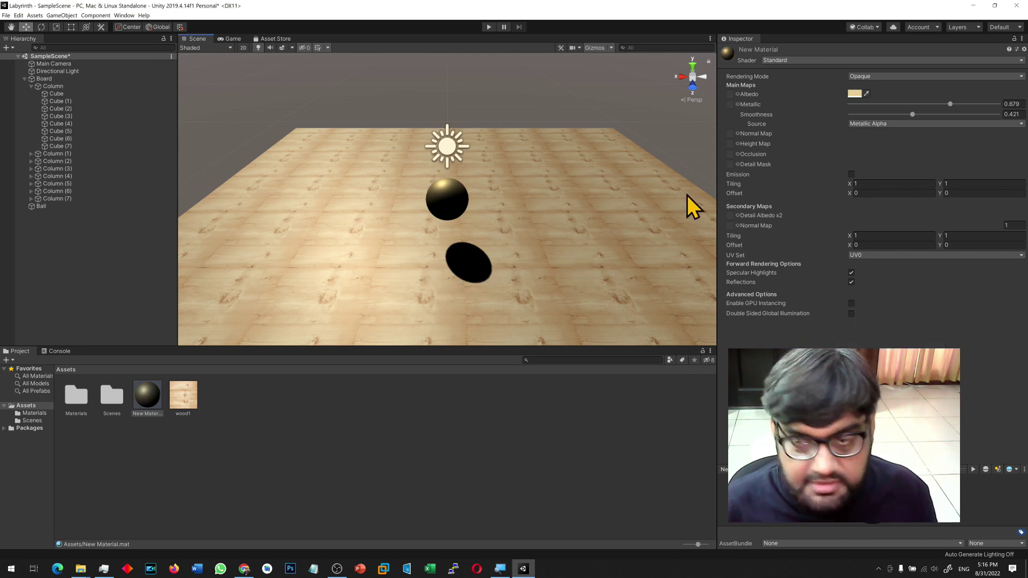
Set the albedo colour of the Ball's material to white.
click(854, 94)
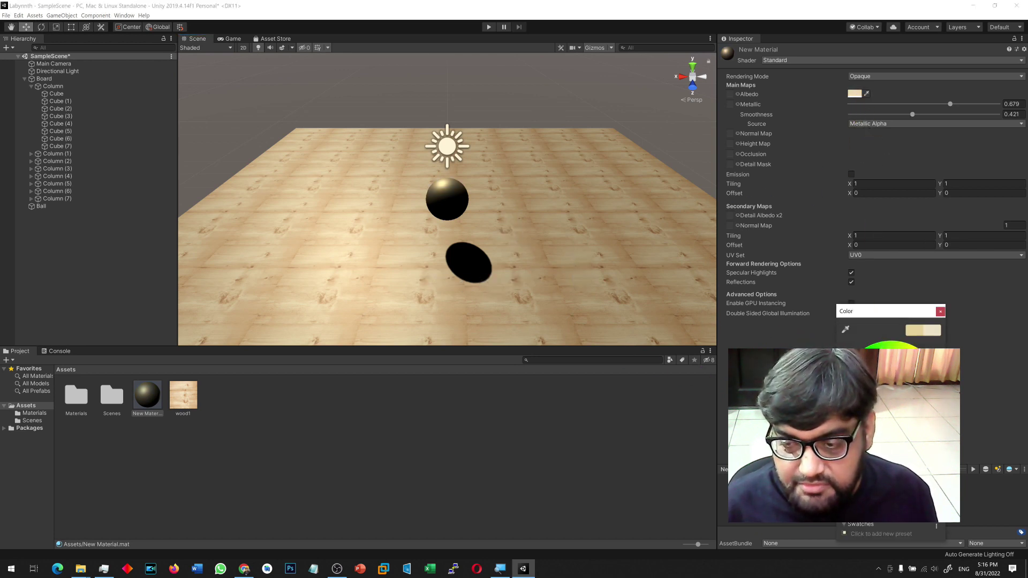
drag(871, 371, 862, 364)
alt+click(509, 300)
alt+drag(363, 262, 513, 176)
Run the scene, tilt the Board around its X and Z rotation to test the ball's rolling, and stop it.
click(489, 27)
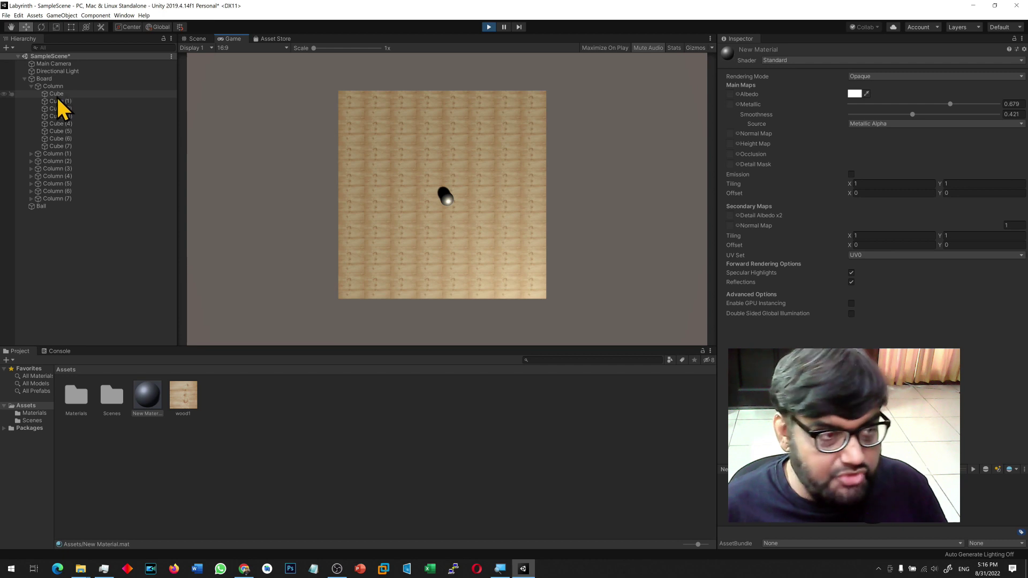
click(44, 79)
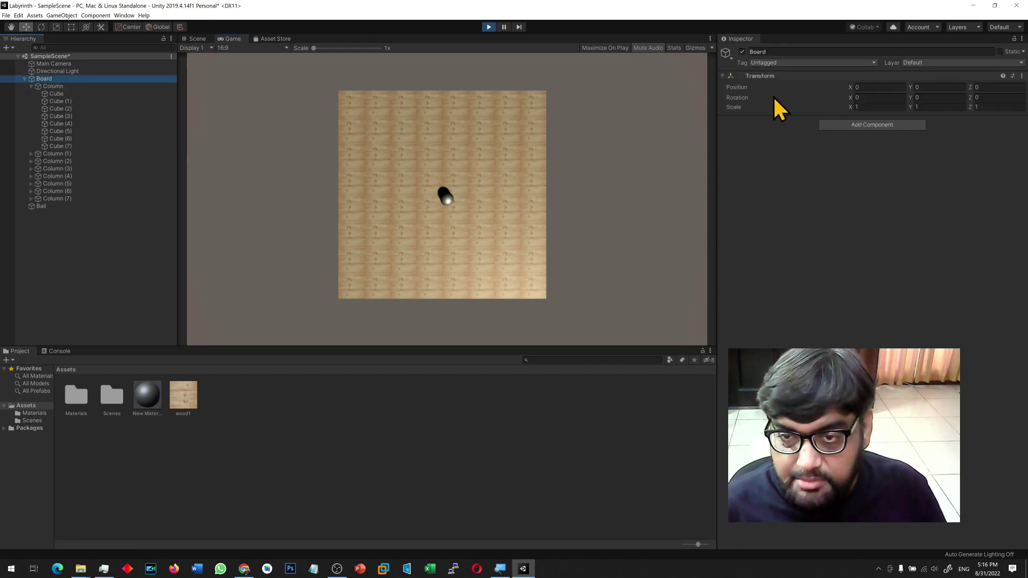
drag(850, 99, 316, 112)
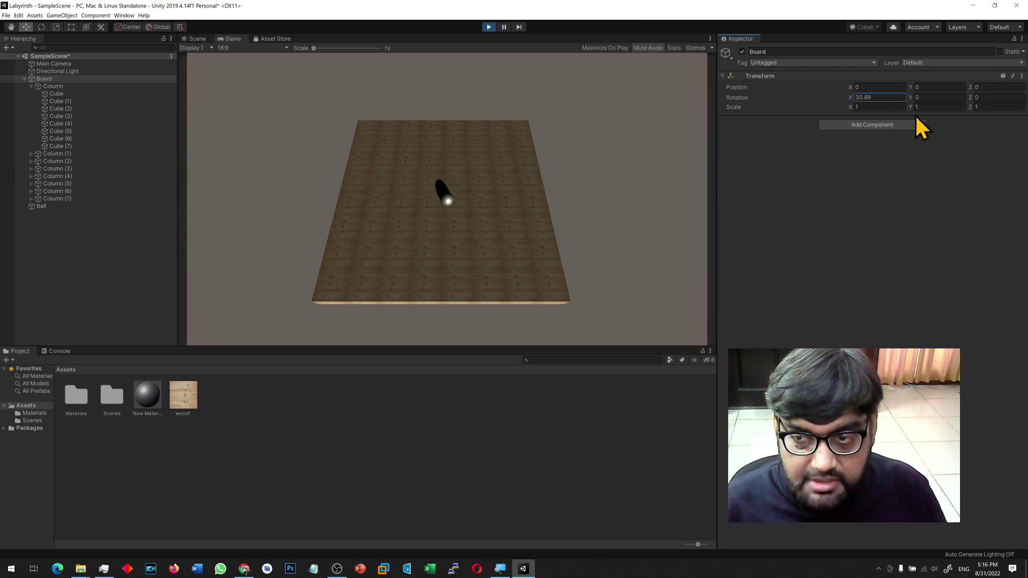
drag(854, 102, 59, 160)
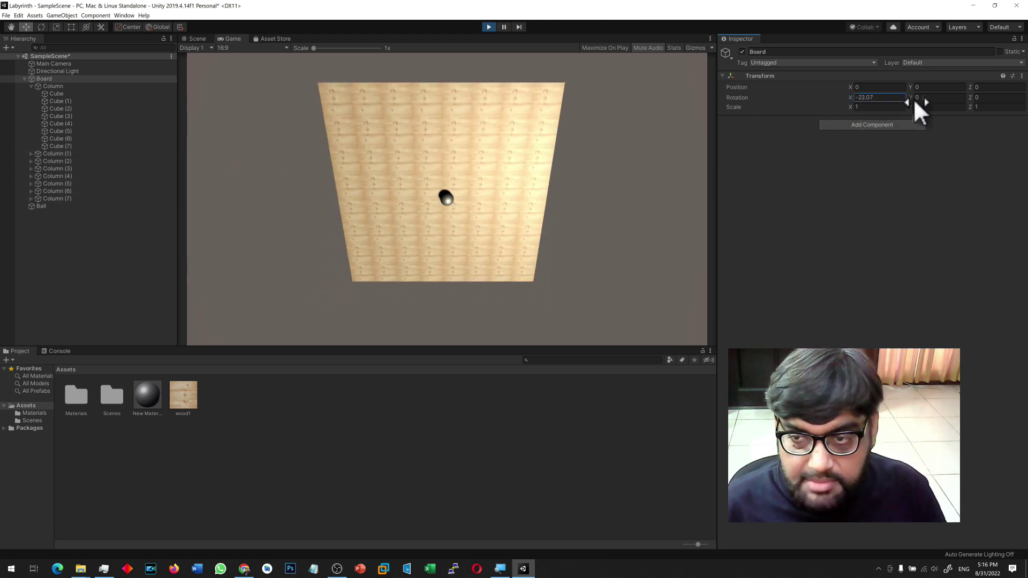
drag(973, 101, 674, 170)
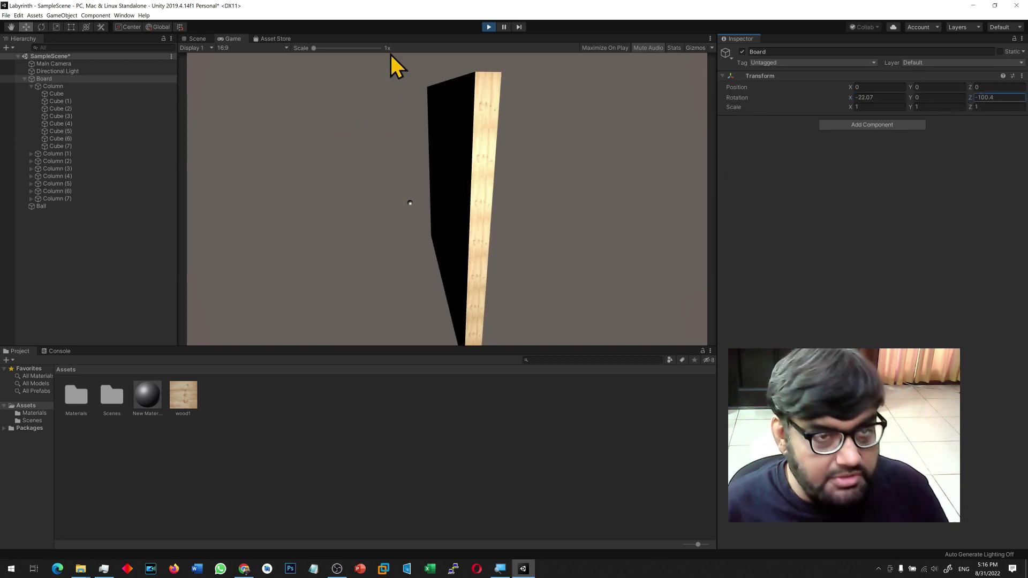
click(488, 27)
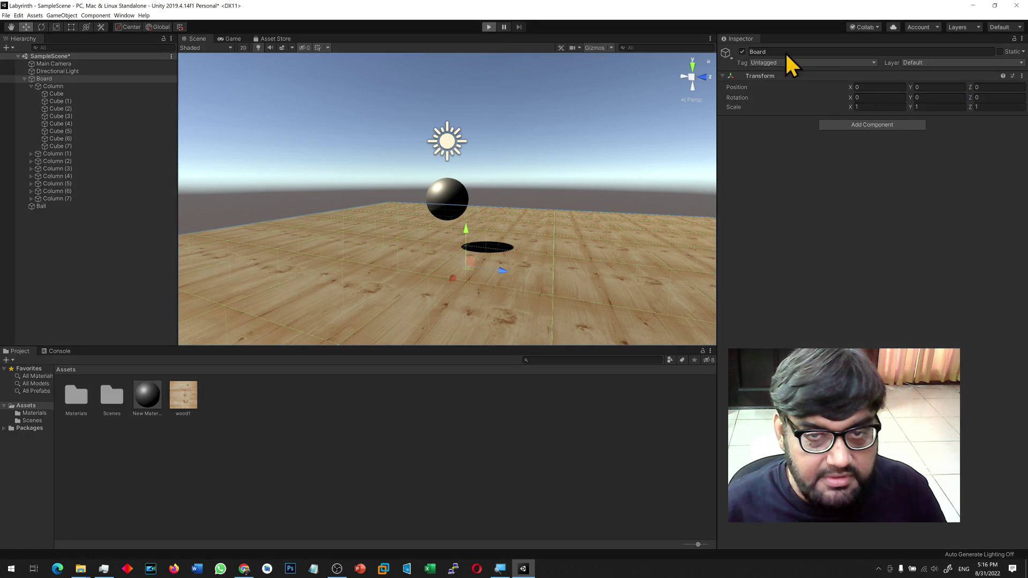
Rerun the scene, tilting the Board around Z and X and lowering it to about Y -2.14, and stop it.
key(ctrl+p)
drag(968, 96, 284, 143)
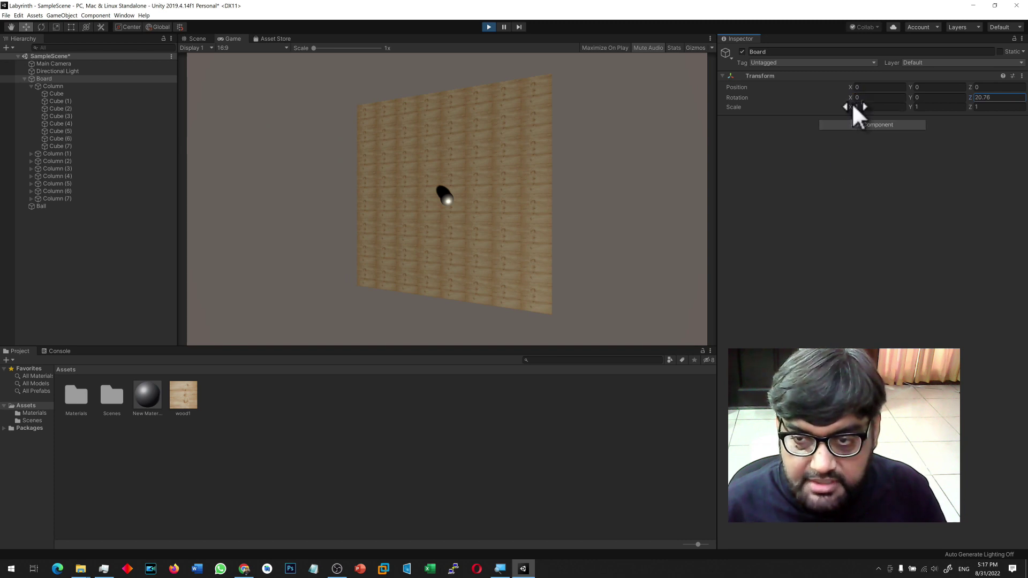
drag(852, 96, 510, 207)
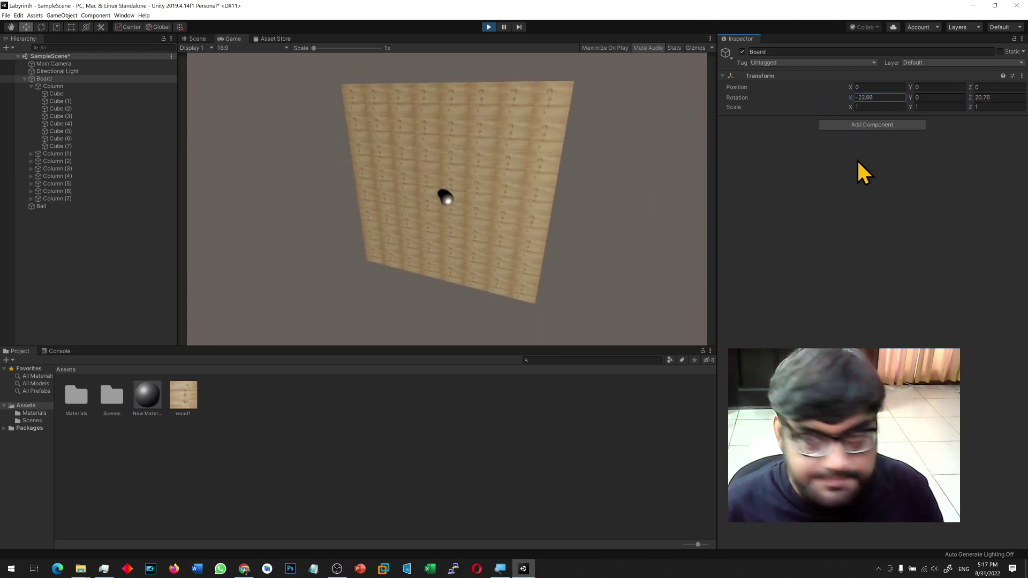
drag(912, 90, 872, 91)
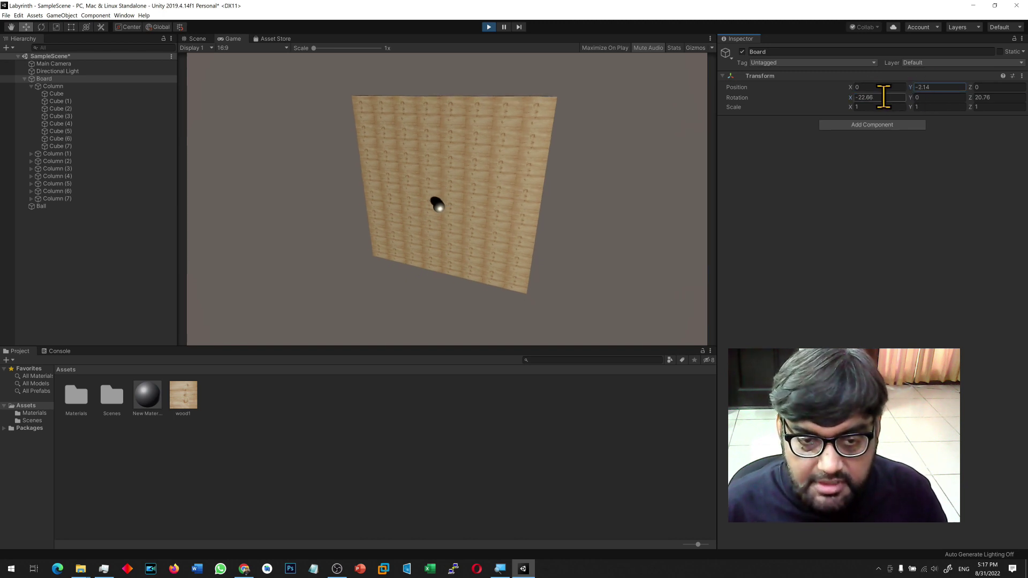
drag(977, 97, 414, 250)
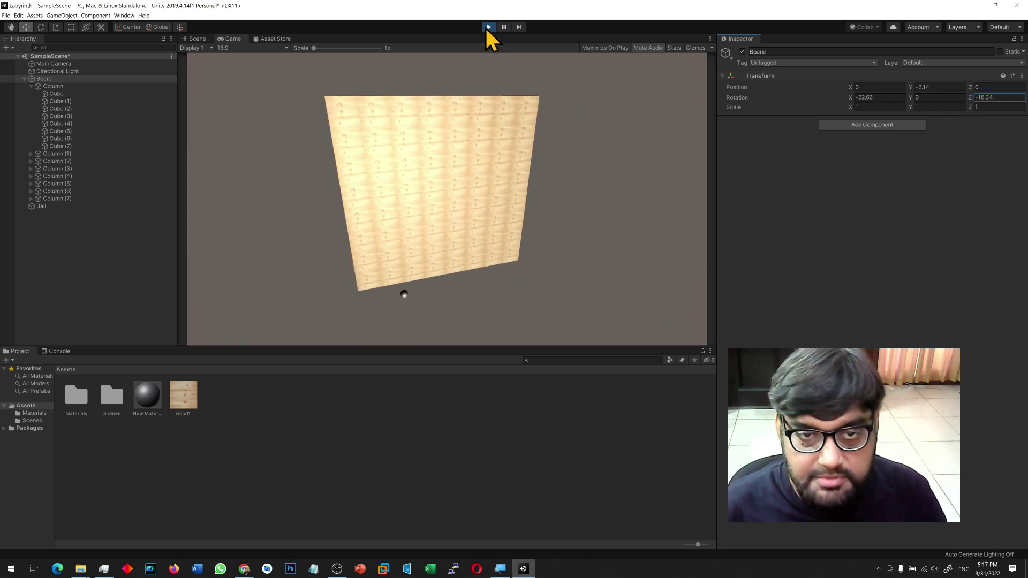
click(488, 27)
Raise the Ball to about Y 2.01 and run the scene briefly while changing the Ball's X rotation.
mouse_move(398, 303)
alt+mouse_down()
mouse_move(416, 225)
mouse_move(395, 283)
alt+mouse_up()
click(445, 210)
drag(452, 177, 454, 160)
click(489, 27)
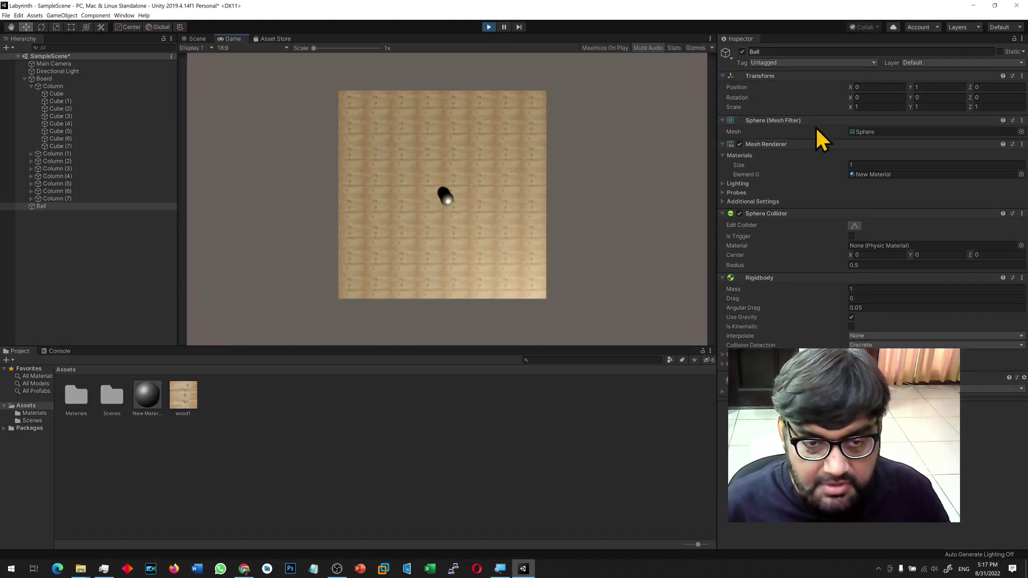
drag(849, 97, 766, 107)
click(489, 28)
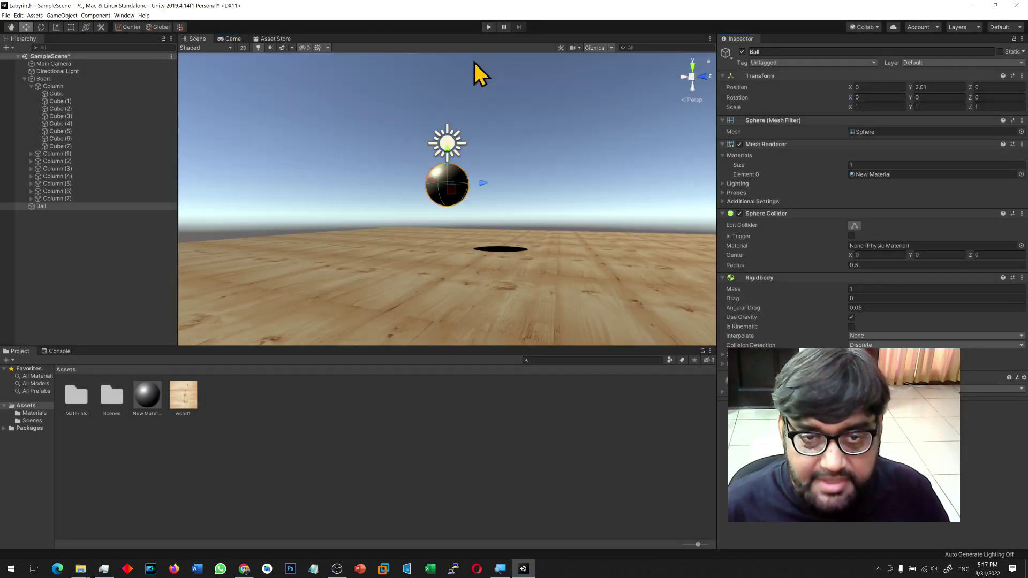
Add a new 3D cube to the scene as the start of a wall.
scroll(432, 220, down, 5)
alt+drag(433, 221, 495, 387)
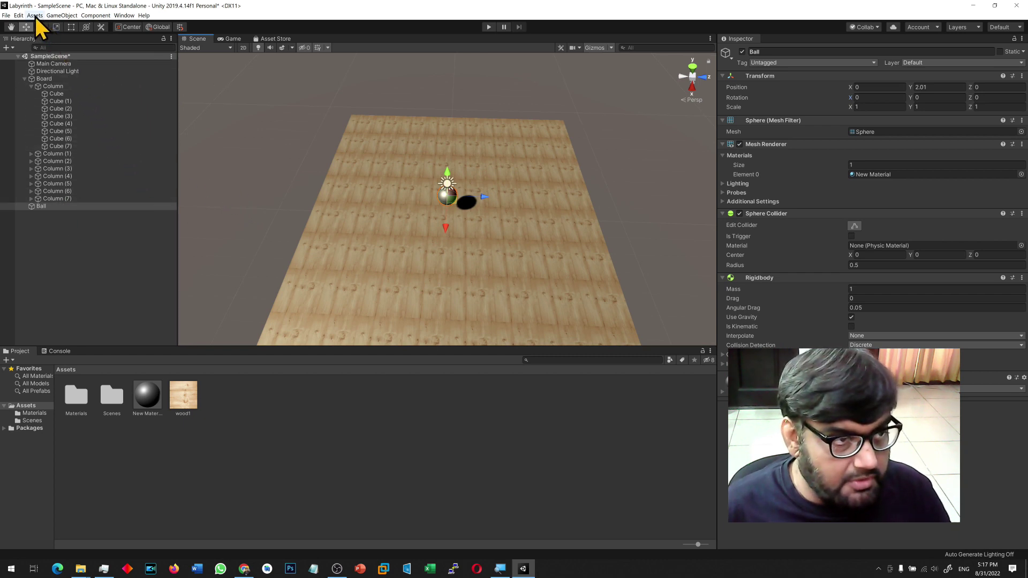
click(62, 15)
mouse_move(89, 42)
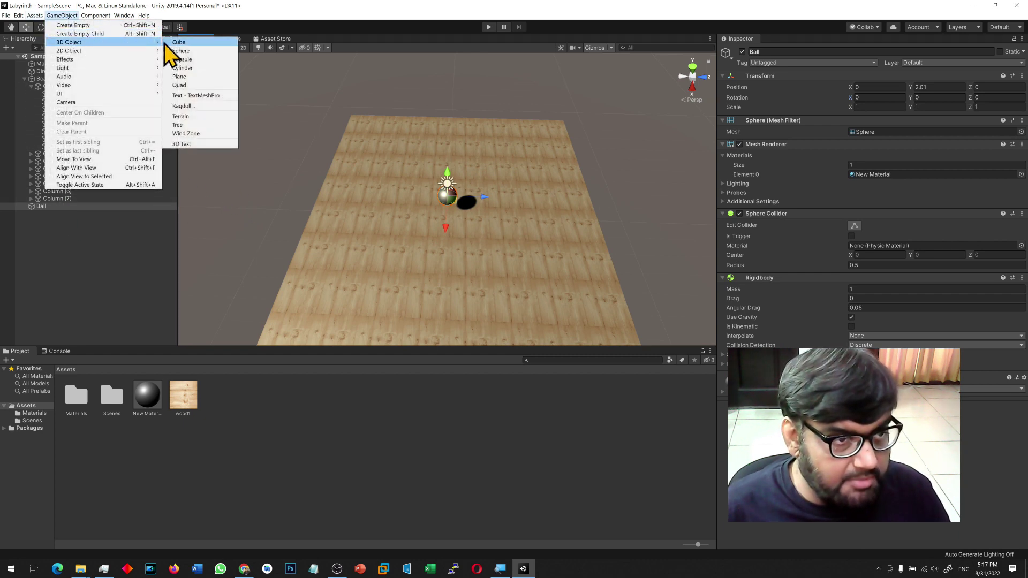
click(210, 43)
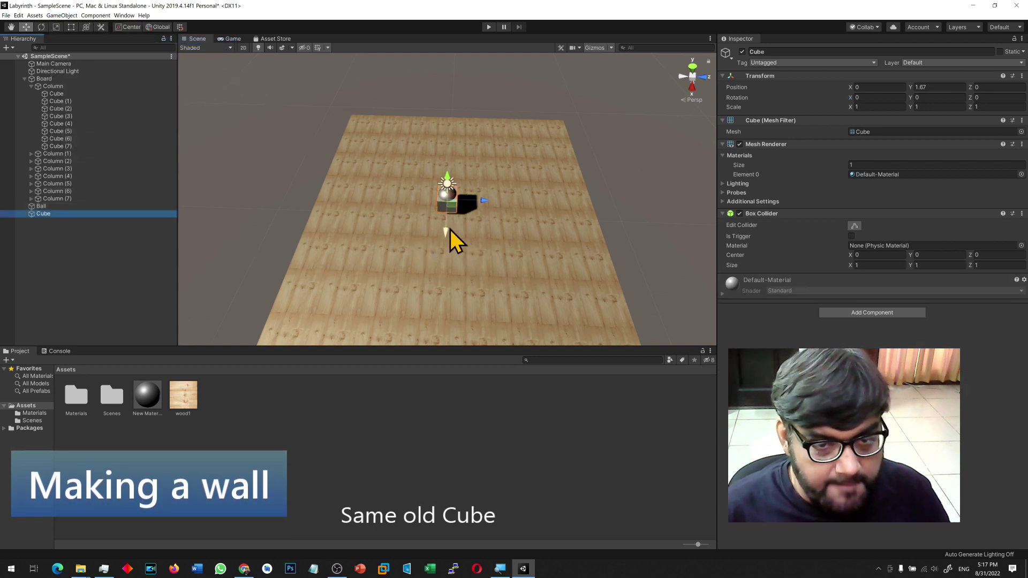
Move the new cube to about Z -7.69 near the board's edge and apply the wood1 material to it.
drag(482, 204, 338, 203)
drag(186, 386, 310, 214)
Scale the cube into a small bar of about 1.92 by 0.56 by 0.37.
alt+drag(316, 264, 328, 222)
key(r)
drag(340, 168, 323, 182)
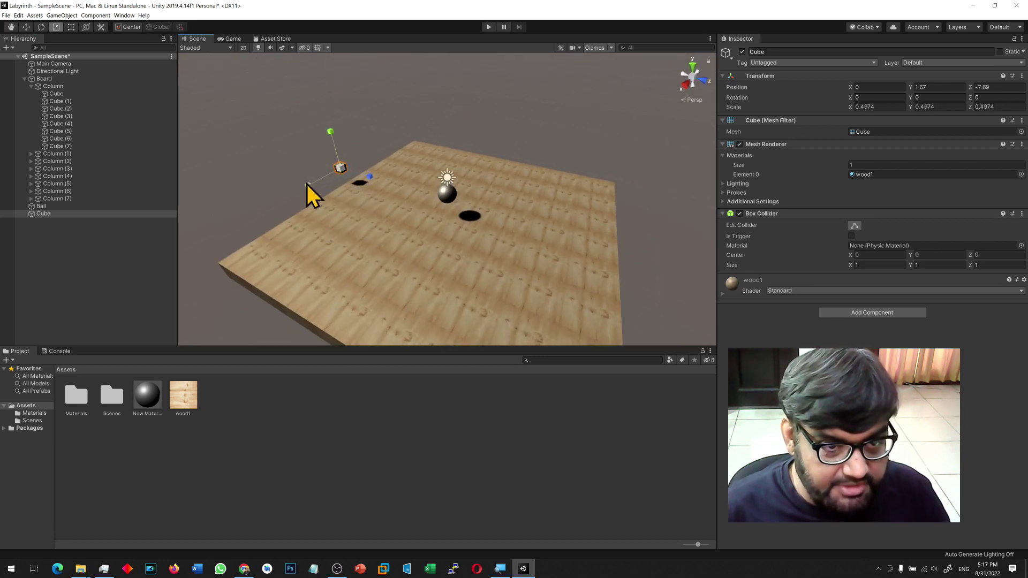
key(w)
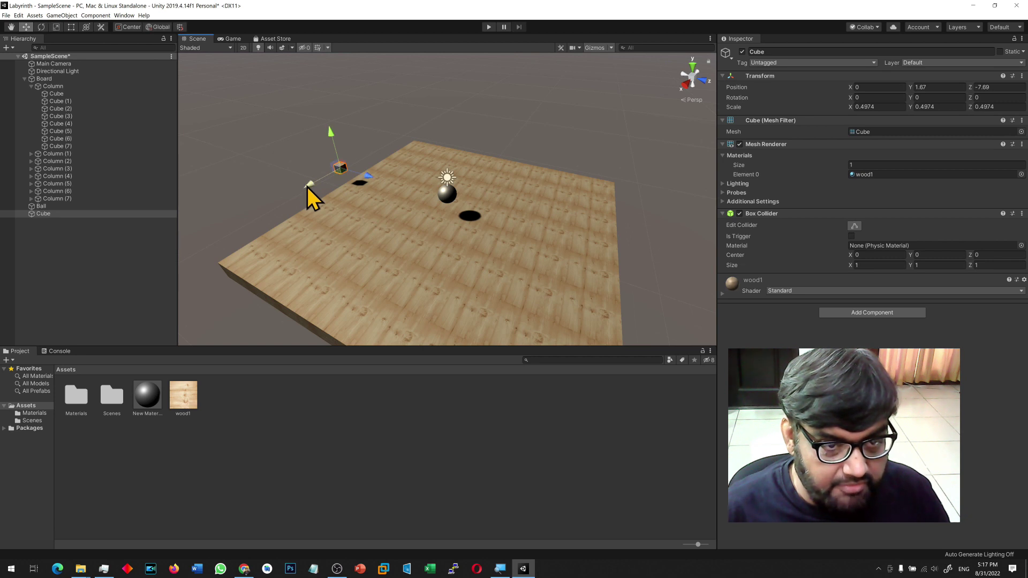
key(r)
drag(306, 186, 328, 240)
drag(323, 203, 316, 185)
alt+drag(376, 308, 259, 255)
key(w)
key(r)
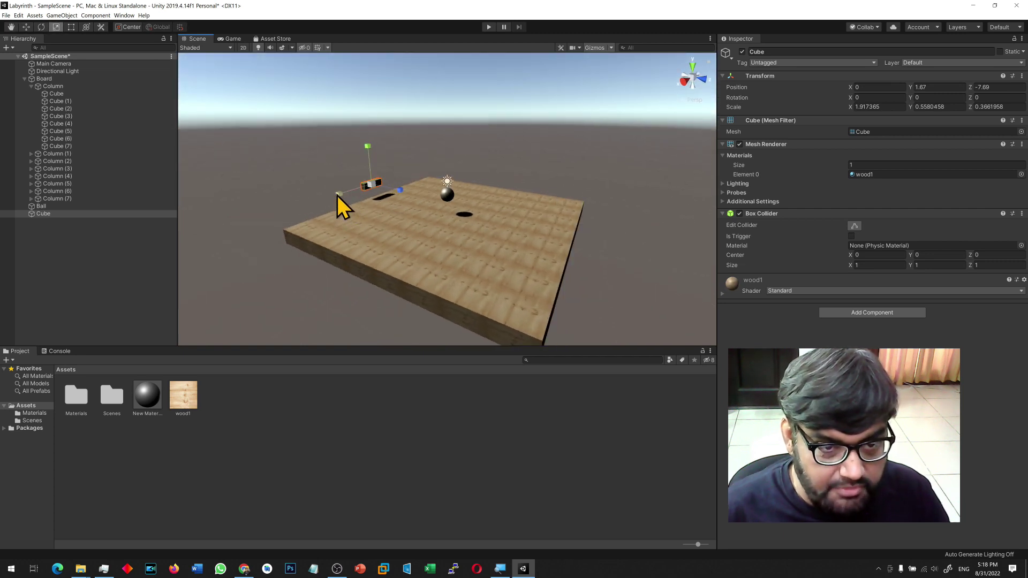
Stretch the bar along X across the board and set its X scale to 16.
drag(336, 195, 153, 258)
alt+drag(257, 259, 575, 201)
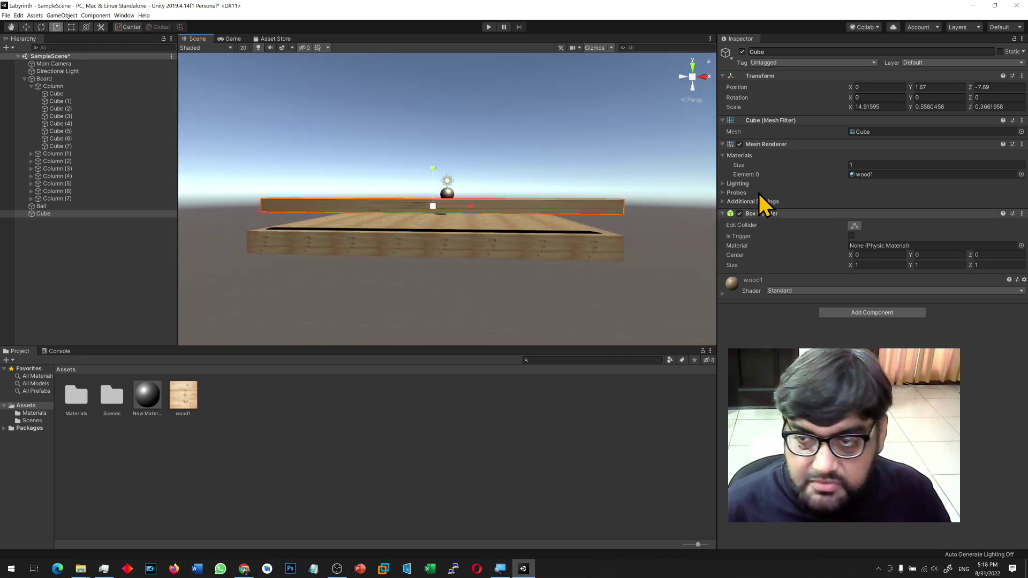
click(889, 106)
text(196)
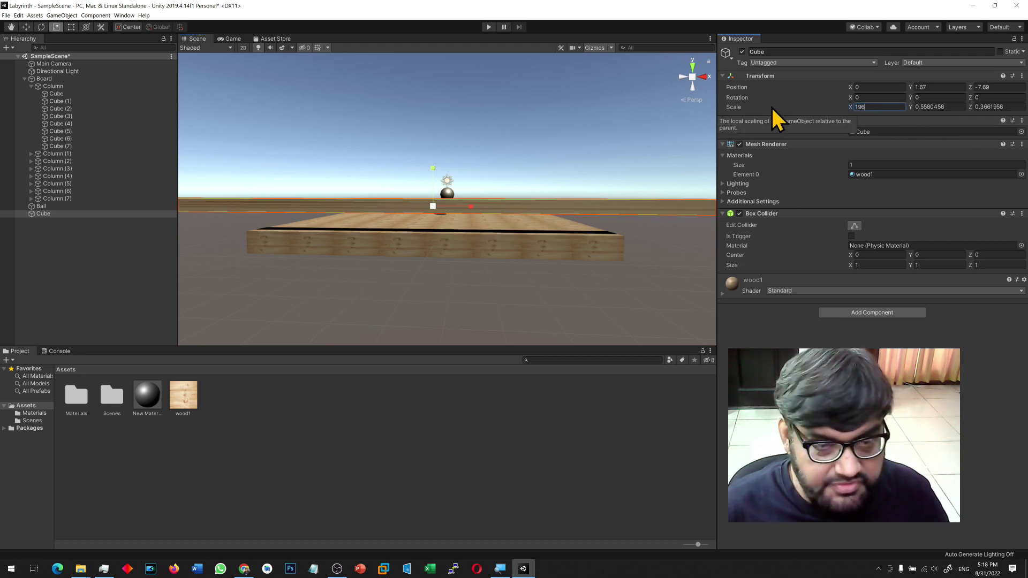
key(BackSpace)
key(BackSpace)
text(6)
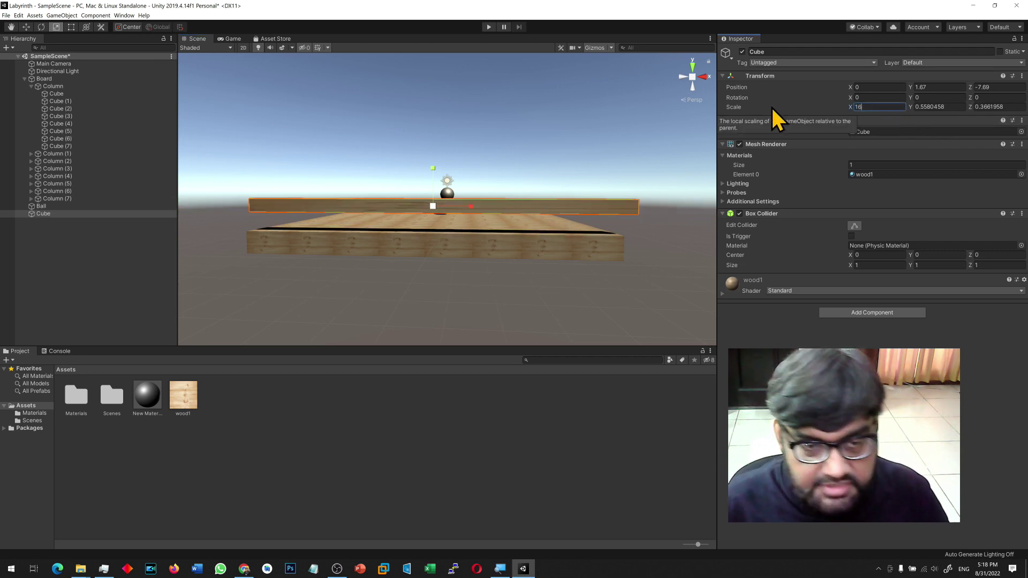
Position the wall at about X -0.2, Y 0.81 and thin it to about 0.43 in Y and 0.15 in Z scale.
alt+drag(579, 299, 534, 236)
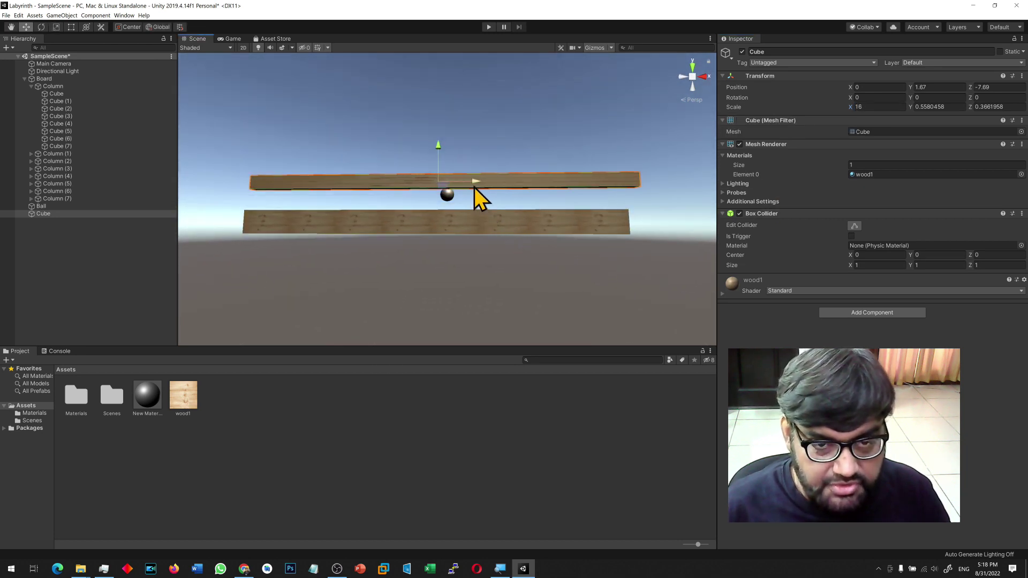
drag(435, 153, 248, 264)
key(r)
drag(370, 213, 331, 183)
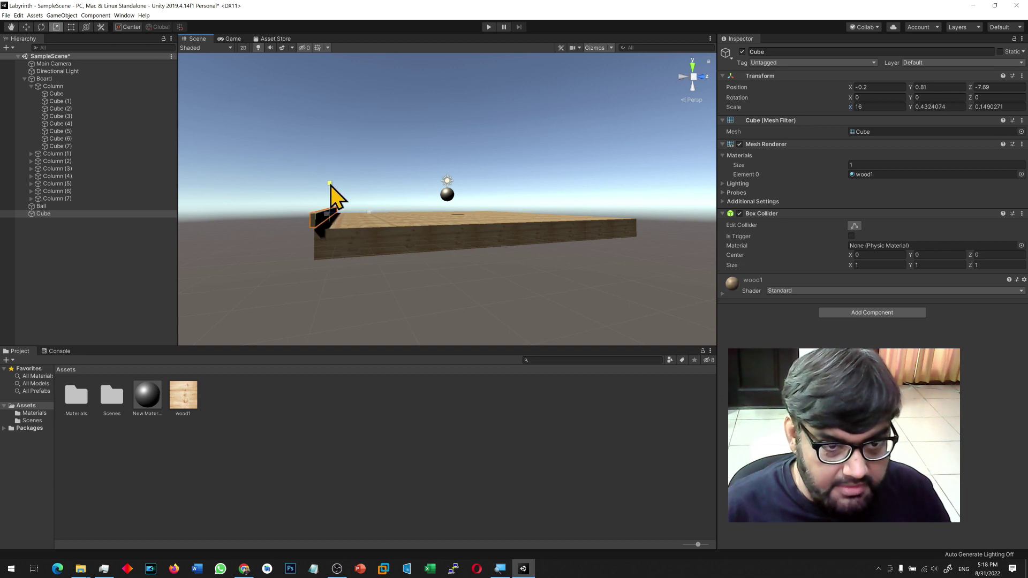
Lower the wall onto the board at Y 0.49 and align it with the edge at about X -0.35, Z -7.59.
key(w)
drag(333, 183, 332, 193)
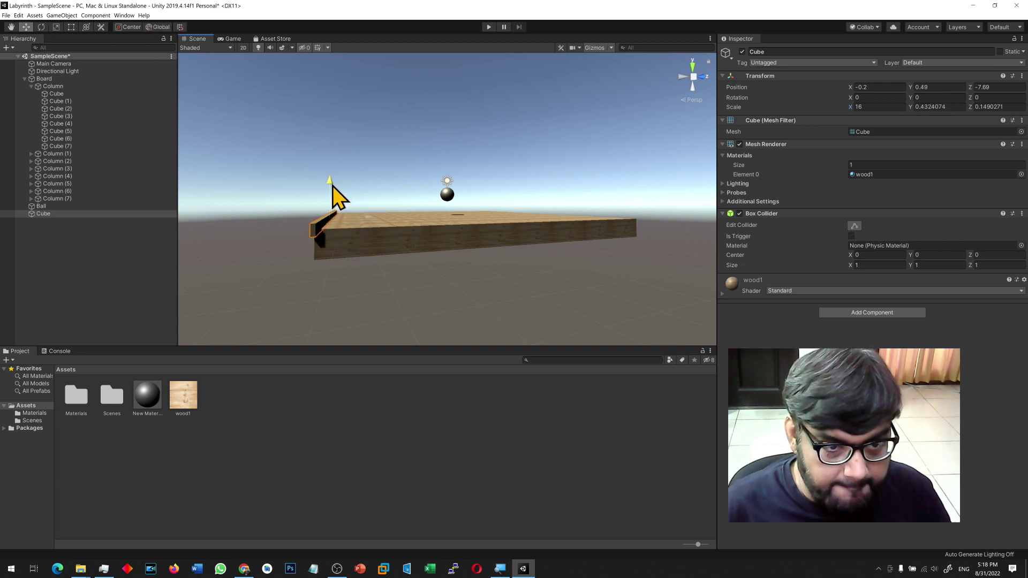
mouse_move(294, 239)
alt+mouse_down()
mouse_move(319, 223)
mouse_move(300, 232)
alt+mouse_up()
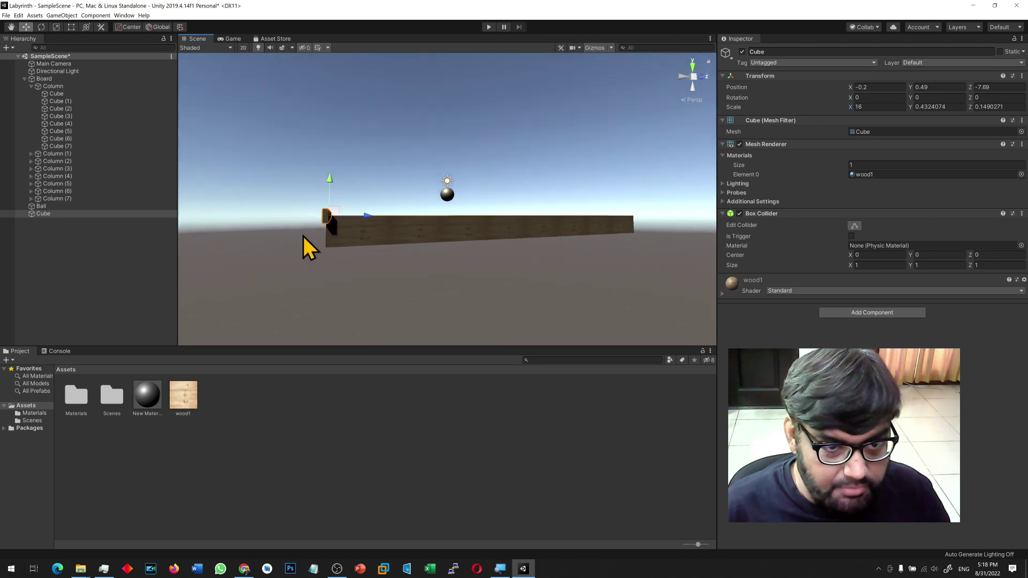
drag(367, 216, 367, 214)
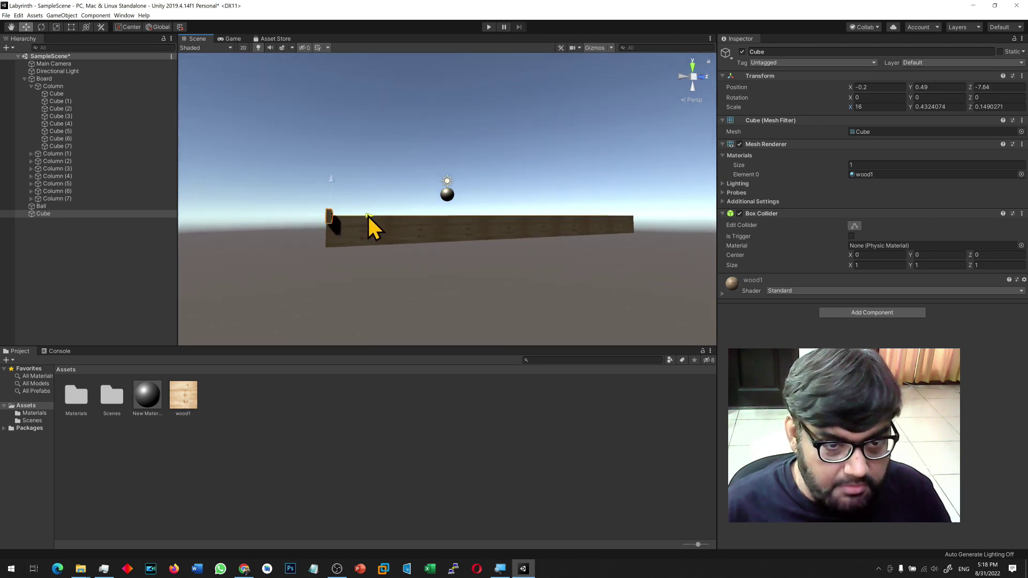
alt+drag(316, 248, 432, 214)
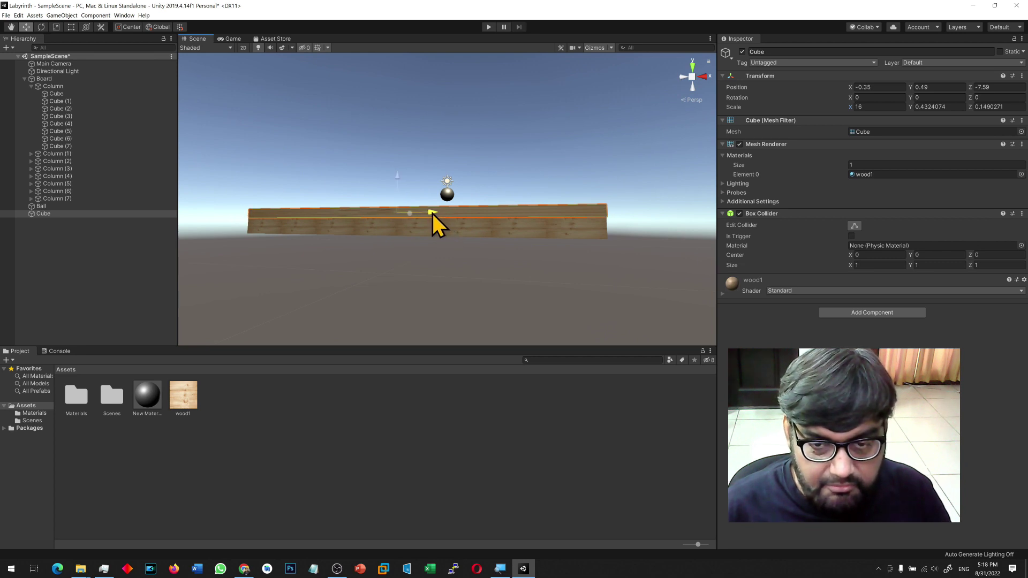
Duplicate the wall and move the copy to the board's opposite edge at about Z 8.3.
alt+drag(431, 218, 337, 275)
key(ctrl+d)
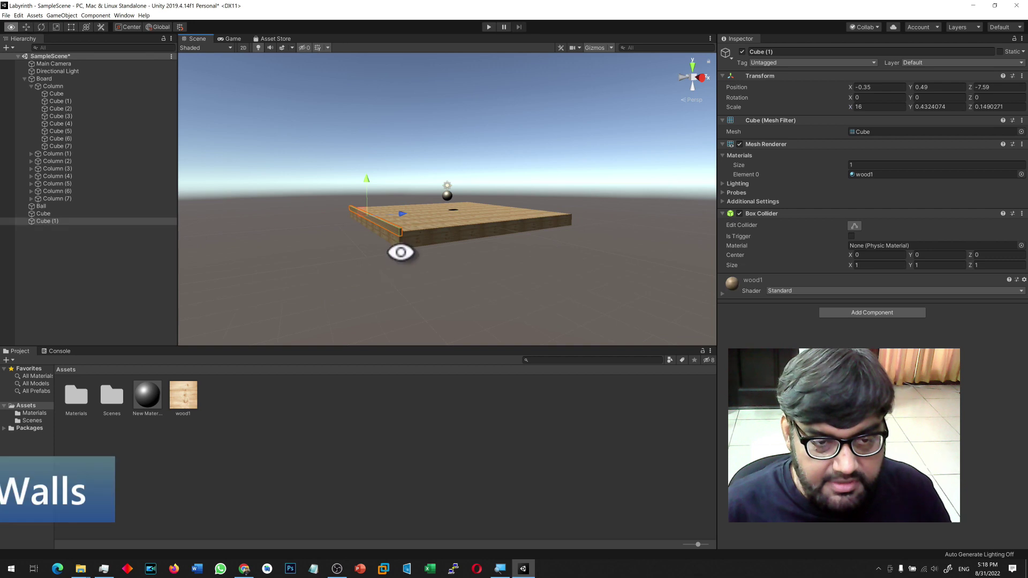
alt+drag(401, 250, 328, 335)
drag(410, 214, 500, 245)
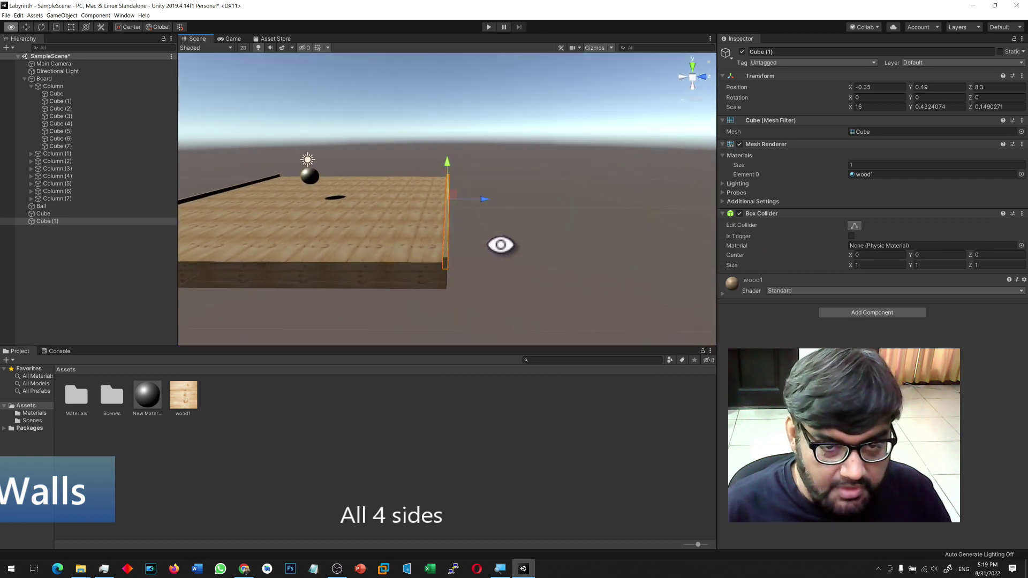
Rename the first wall cube as Wall and its copy as Wall2.
double_click(53, 214)
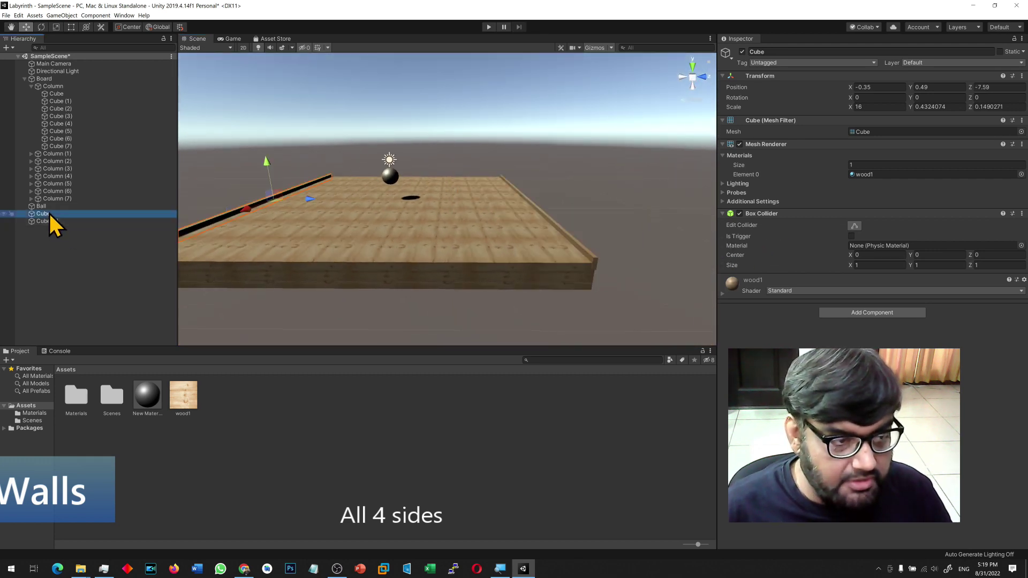
click(49, 213)
text(Wall)
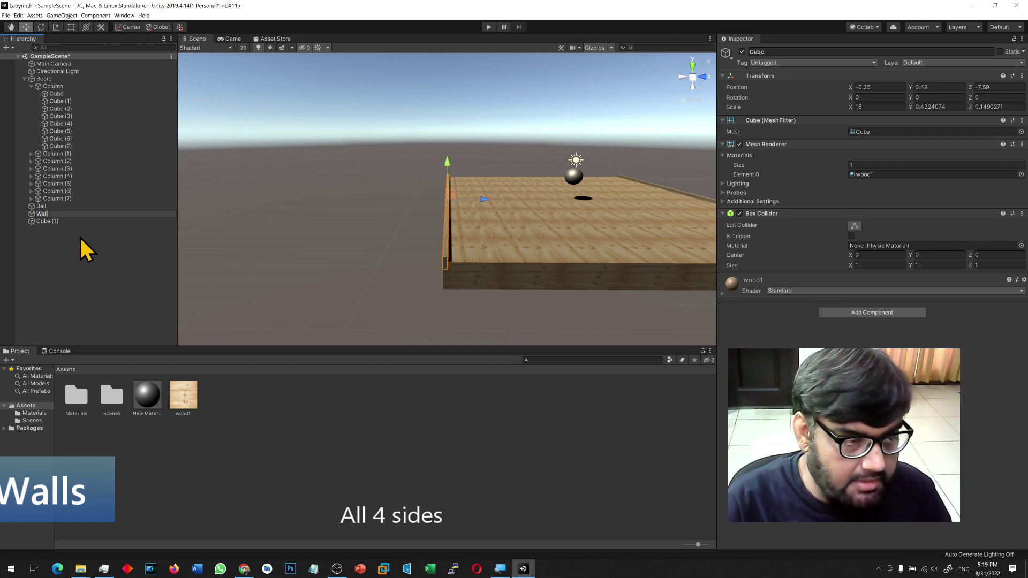
key(Return)
double_click(57, 221)
click(43, 221)
text(Wall2)
key(Return)
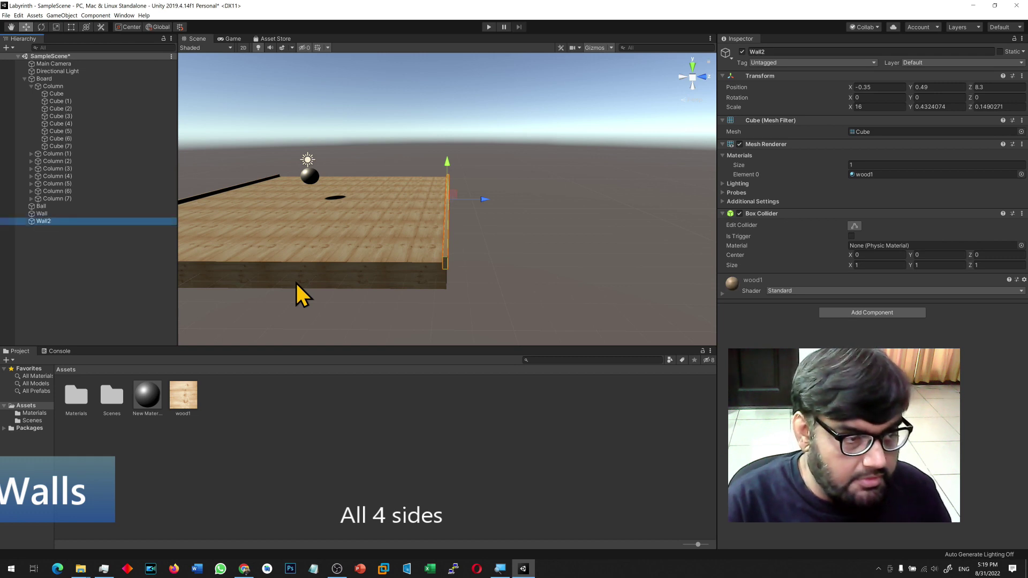
Duplicate Wall and Wall2 together and set the copies' Y rotation to 90.
ctrl+click(50, 214)
key(ctrl+d)
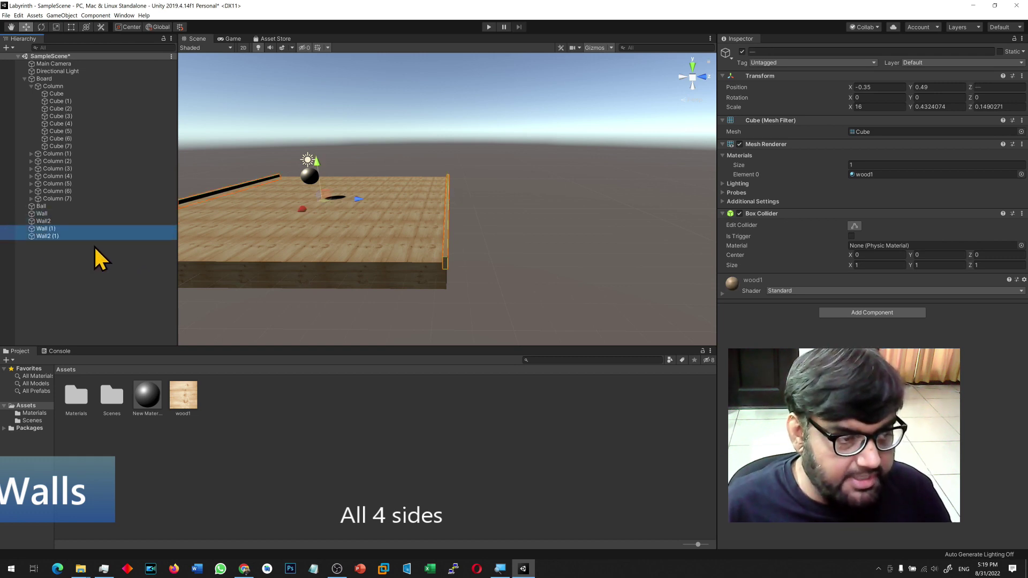
key(e)
drag(339, 208, 891, 214)
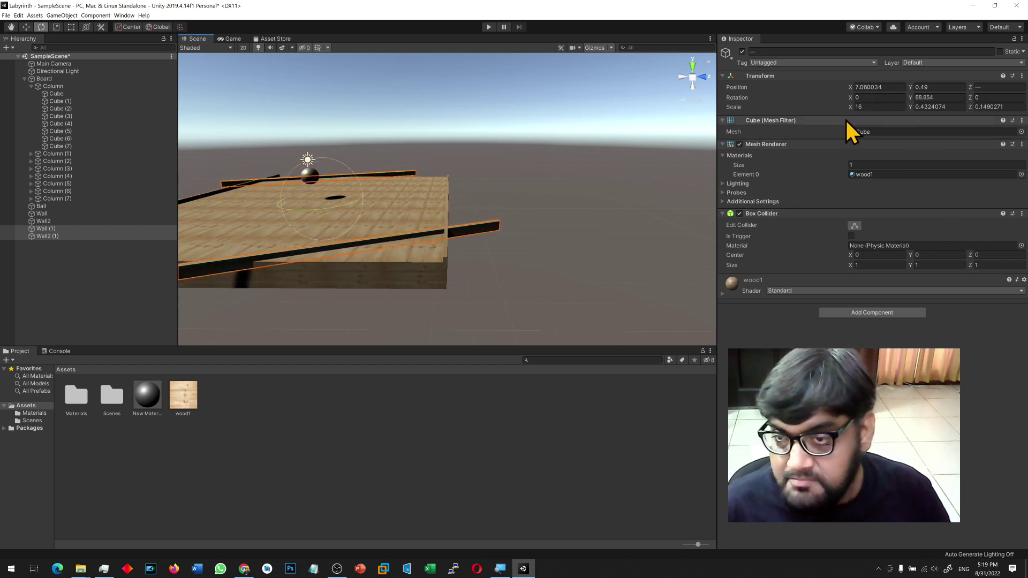
click(925, 97)
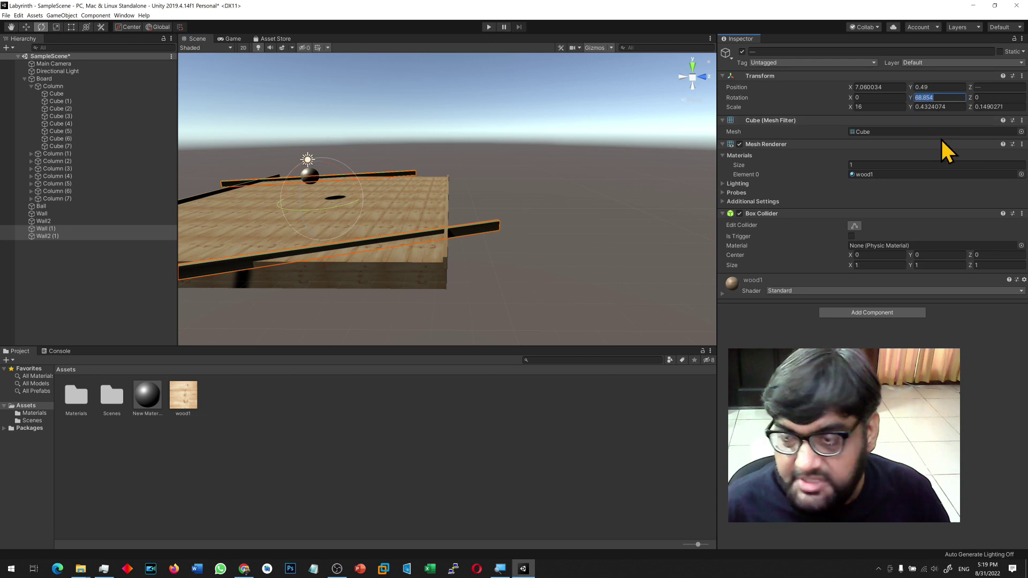
text(90)
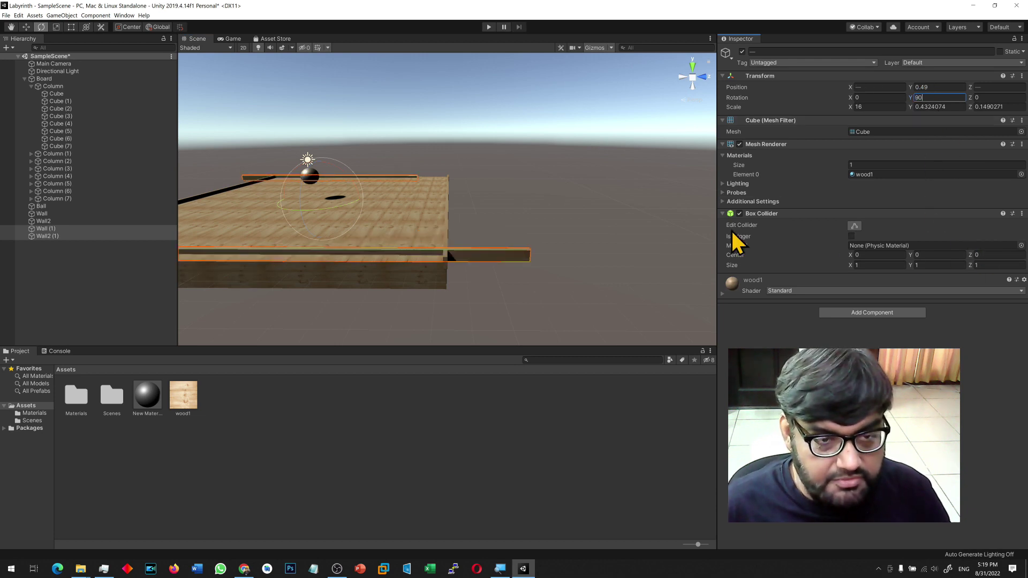
Move Wall2 (1) onto its board edge at about X 7.49, Z 0.36.
click(546, 204)
alt+drag(282, 180, 535, 279)
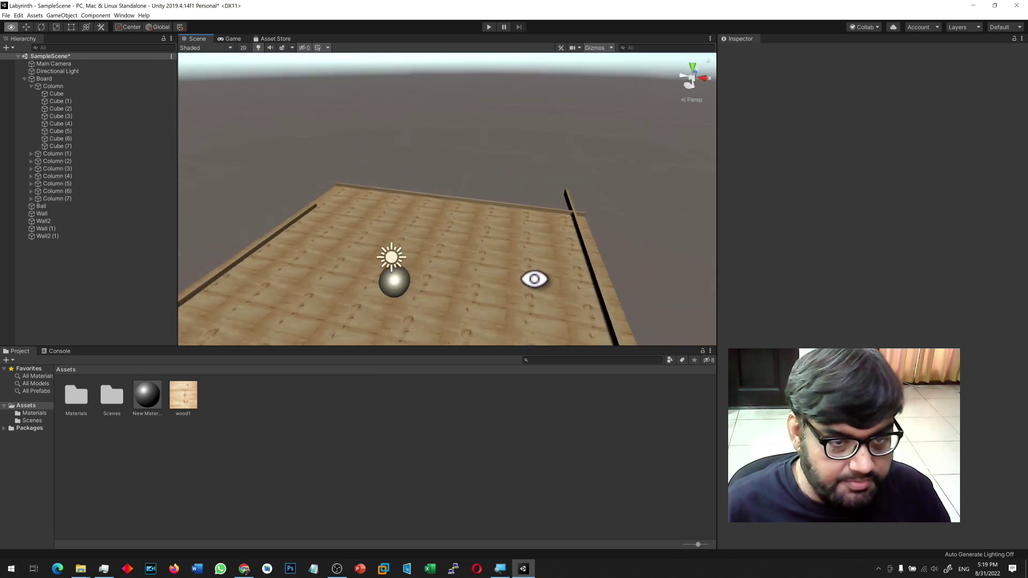
click(567, 198)
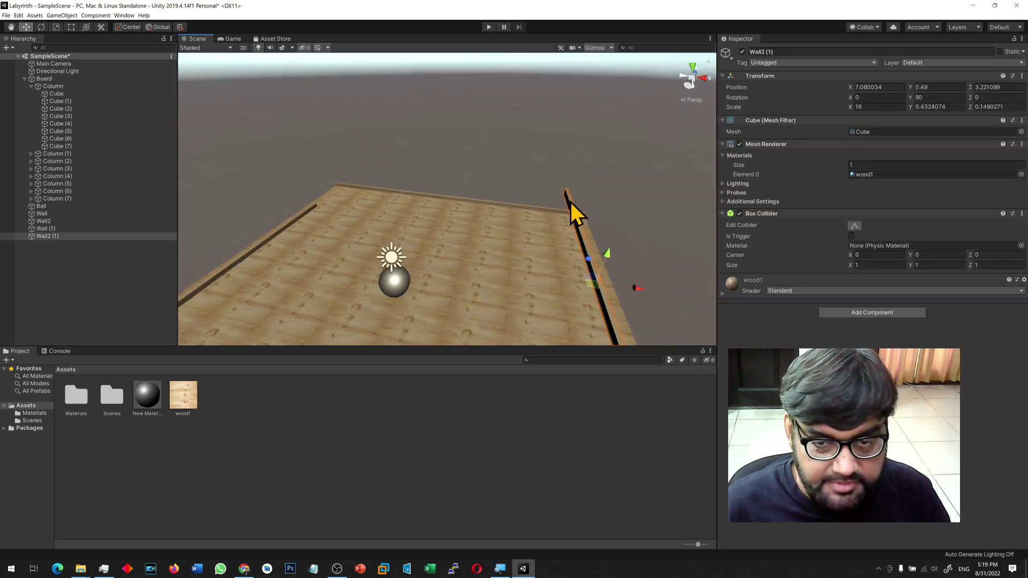
alt+drag(622, 295, 519, 226)
drag(485, 189, 494, 188)
alt+drag(493, 246, 341, 242)
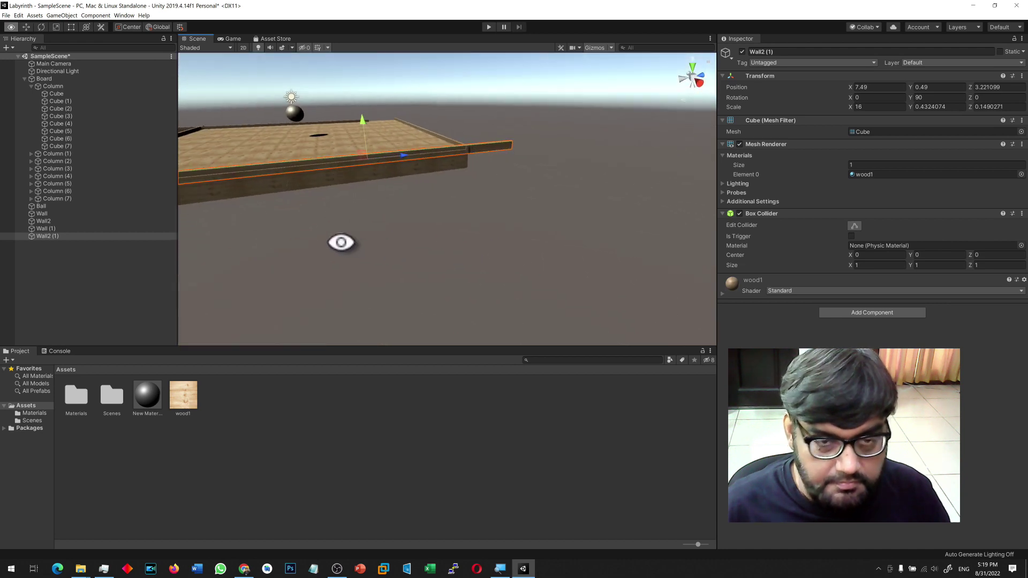
scroll(337, 240, down, 5)
drag(483, 195, 442, 199)
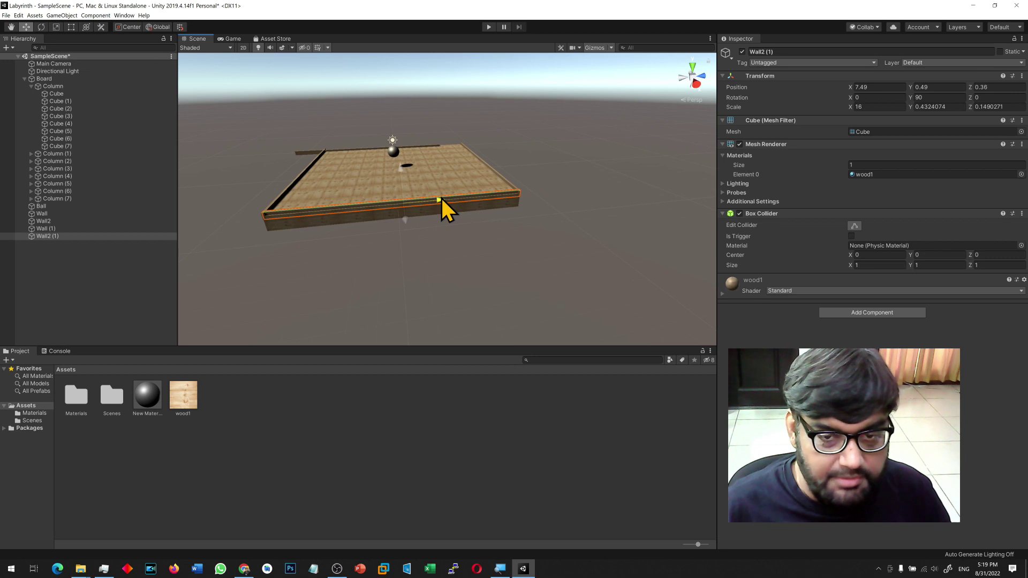
Move Wall (1) onto the remaining open board edge at about X -8.23, Z 0.29.
click(312, 153)
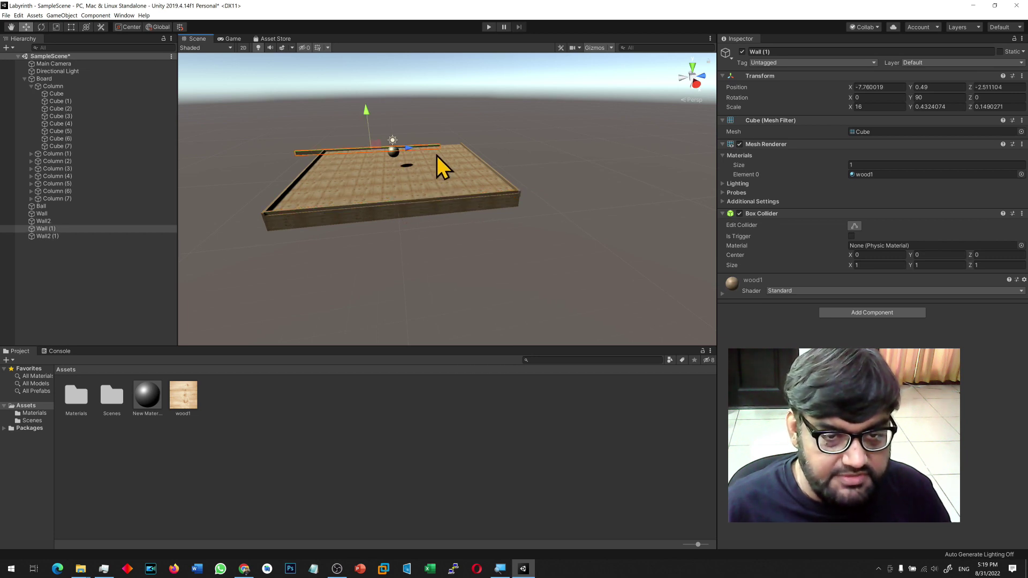
key(f)
drag(490, 196, 523, 192)
alt+drag(332, 232, 544, 265)
drag(484, 173, 320, 265)
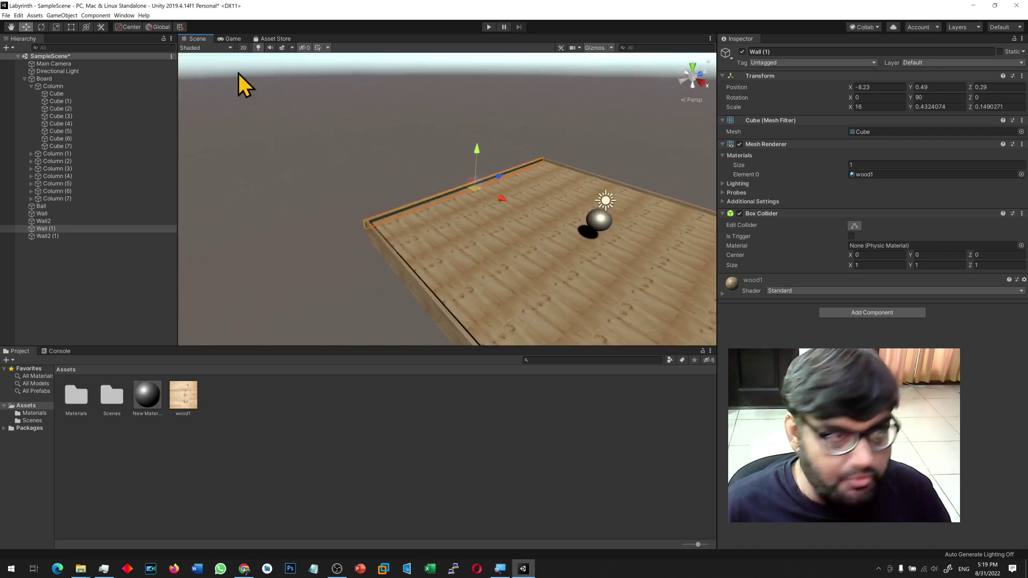
Make all four walls children of the Board object.
click(59, 80)
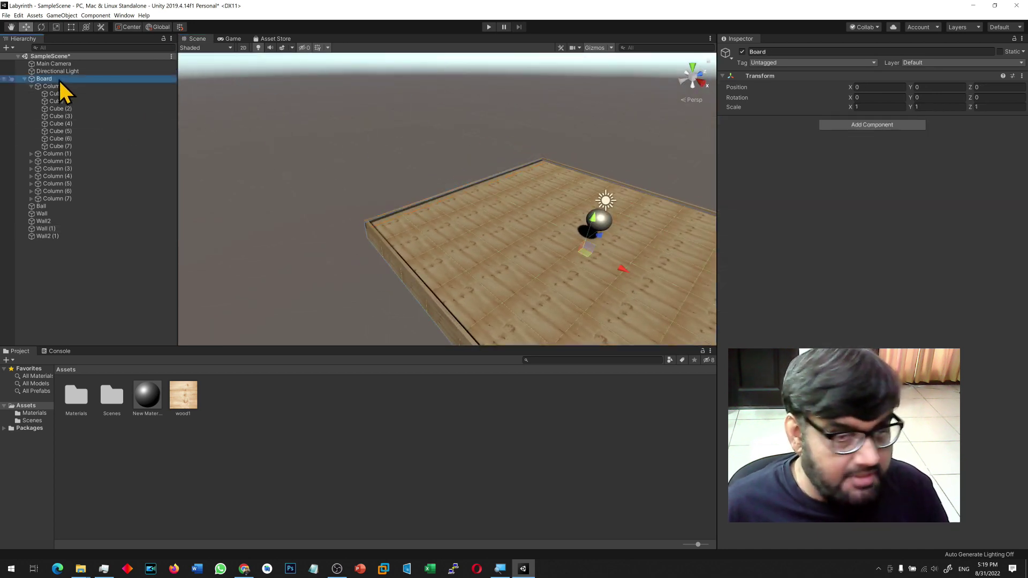
click(51, 213)
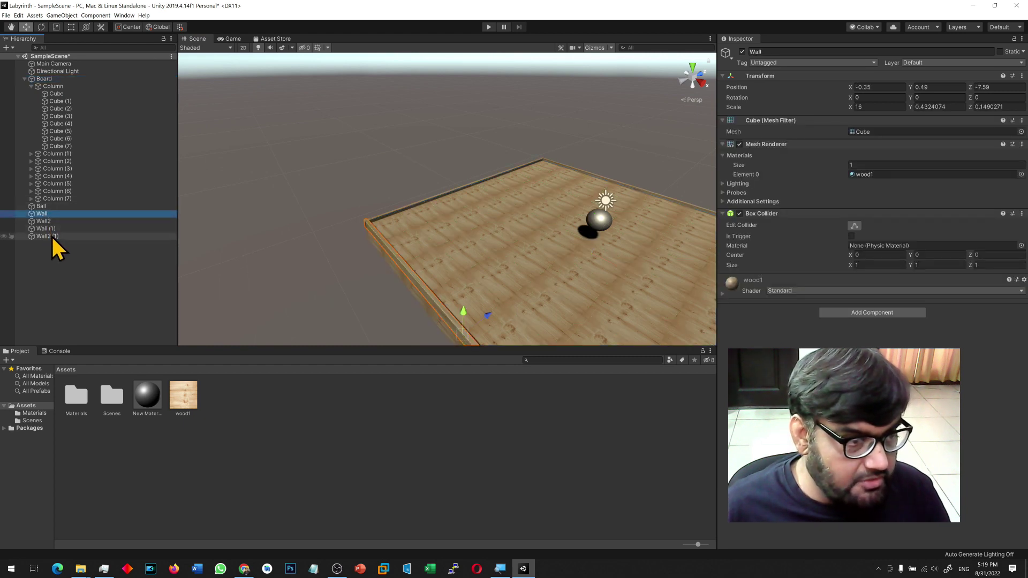
shift+click(51, 236)
click(31, 86)
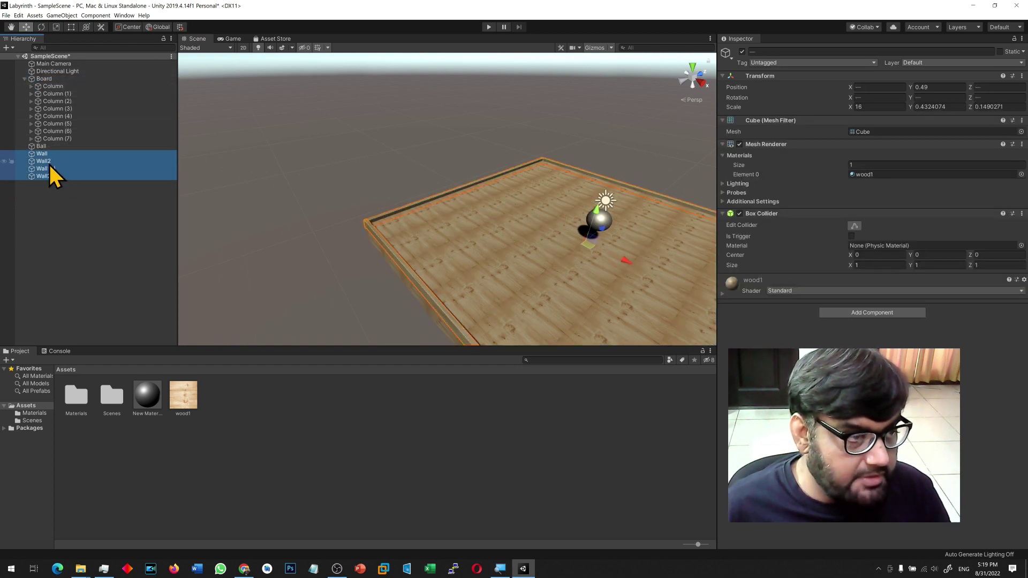
drag(48, 166, 51, 80)
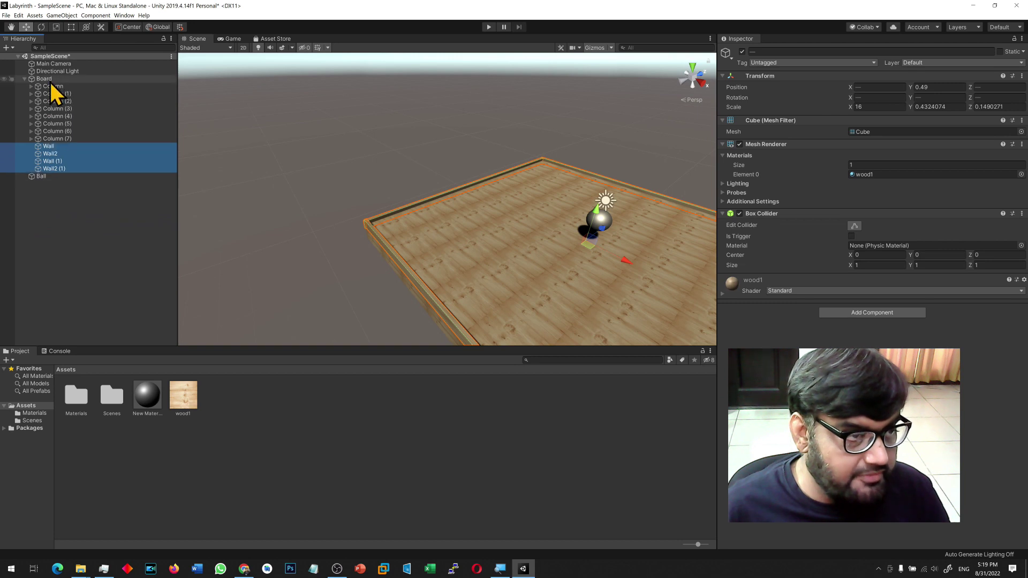
Tilt the Board to an X rotation of about -9.61, run the scene briefly to test the walls, and stop it.
click(46, 80)
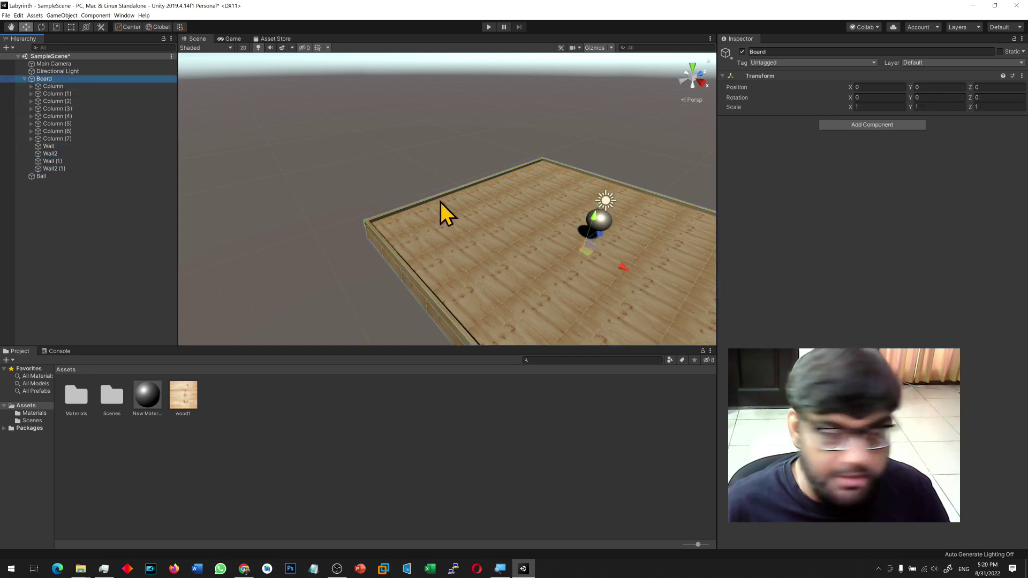
key(e)
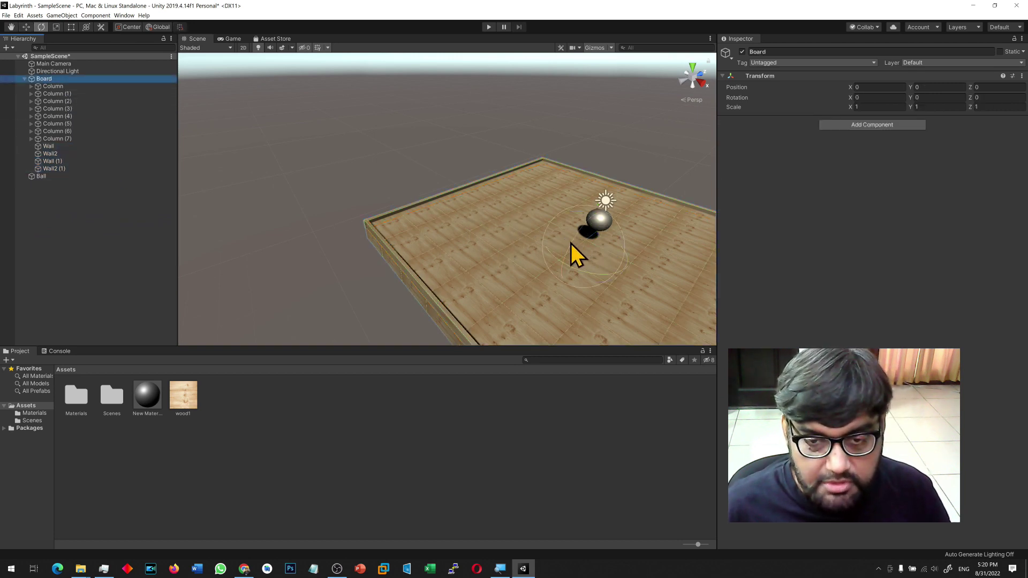
drag(571, 244, 566, 255)
click(488, 28)
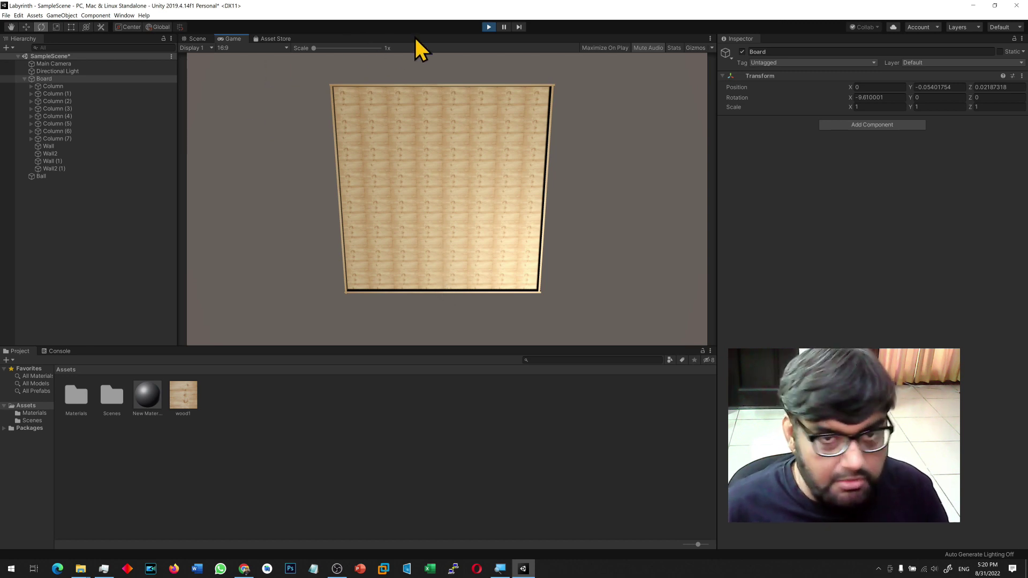
click(489, 27)
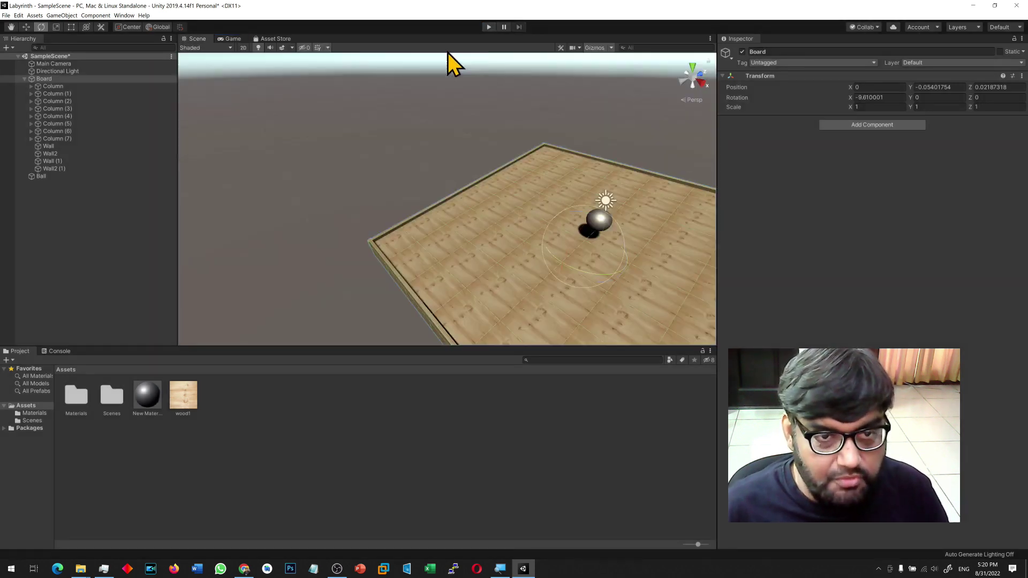
Try to scale all four walls taller along Y at once, and undo the scaling.
click(59, 146)
shift+click(64, 169)
click(231, 40)
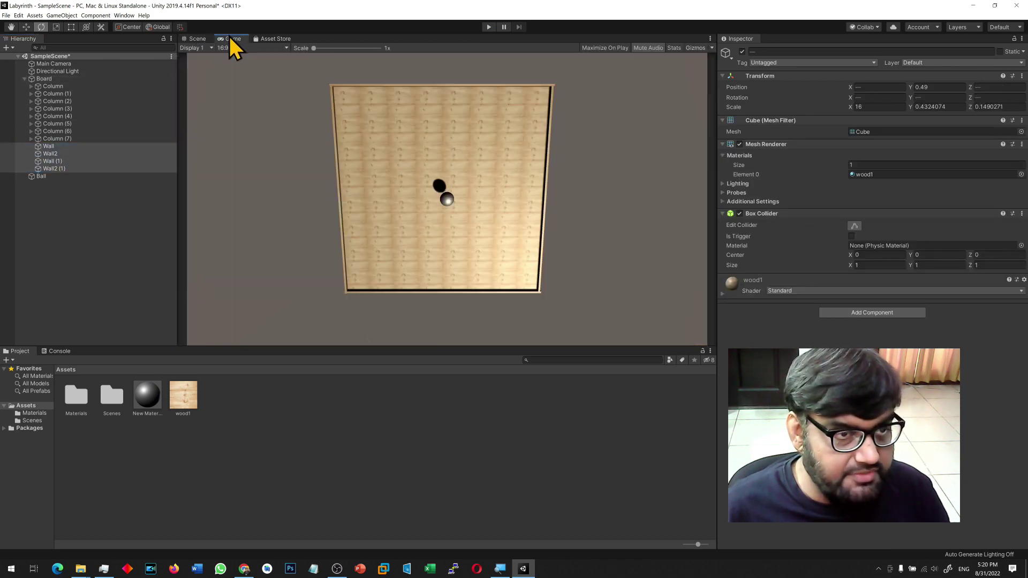
click(186, 40)
alt+drag(404, 165, 243, 103)
key(r)
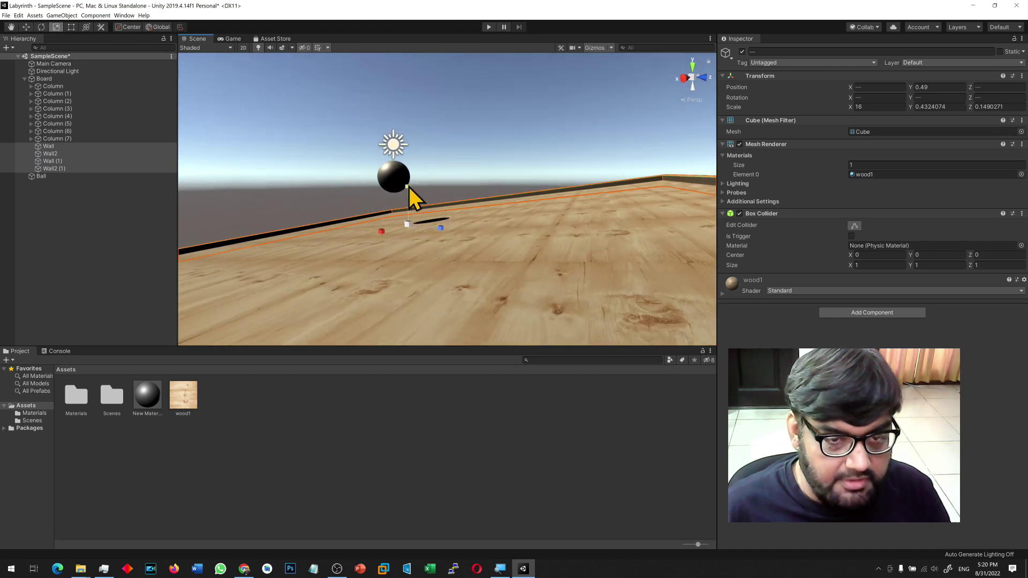
drag(408, 187, 406, 175)
key(ctrl+z)
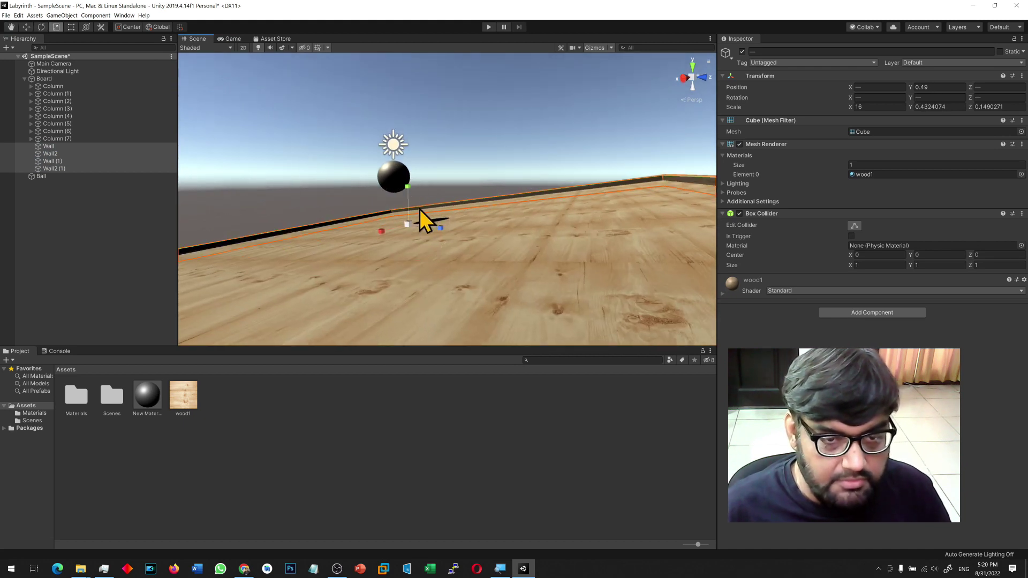
Set the Y scale of the Wall object to 1.
click(279, 221)
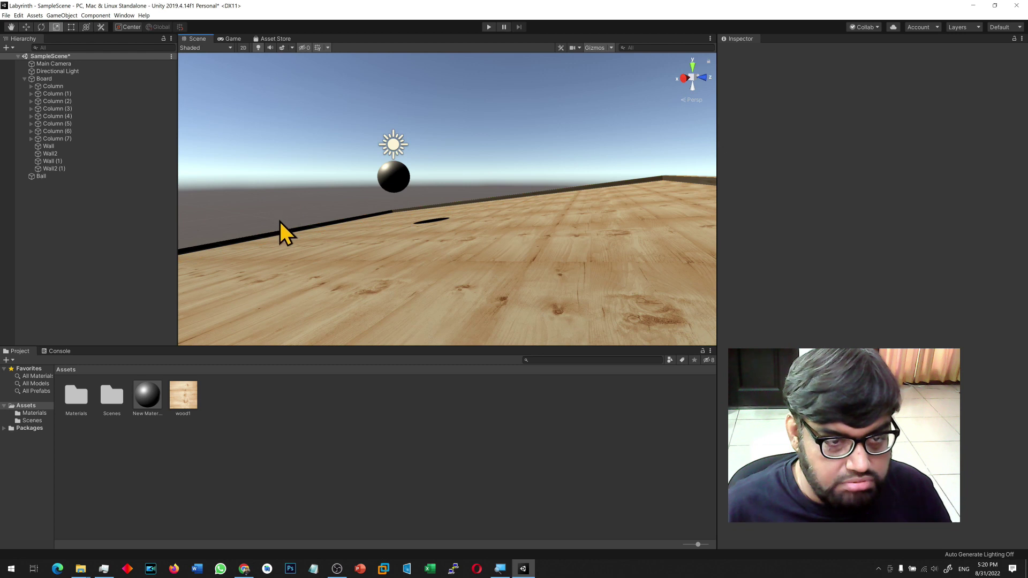
click(284, 233)
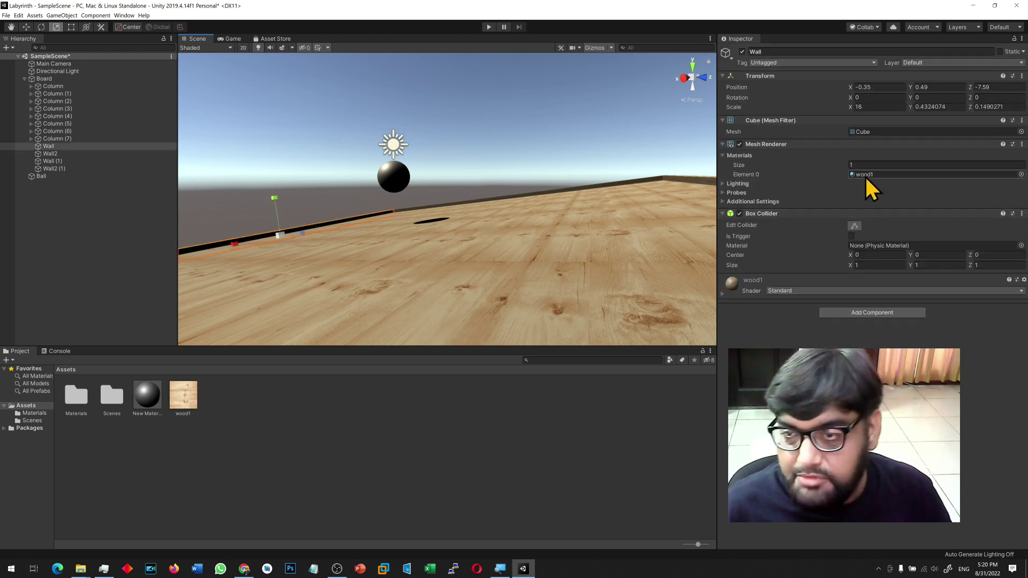
click(930, 106)
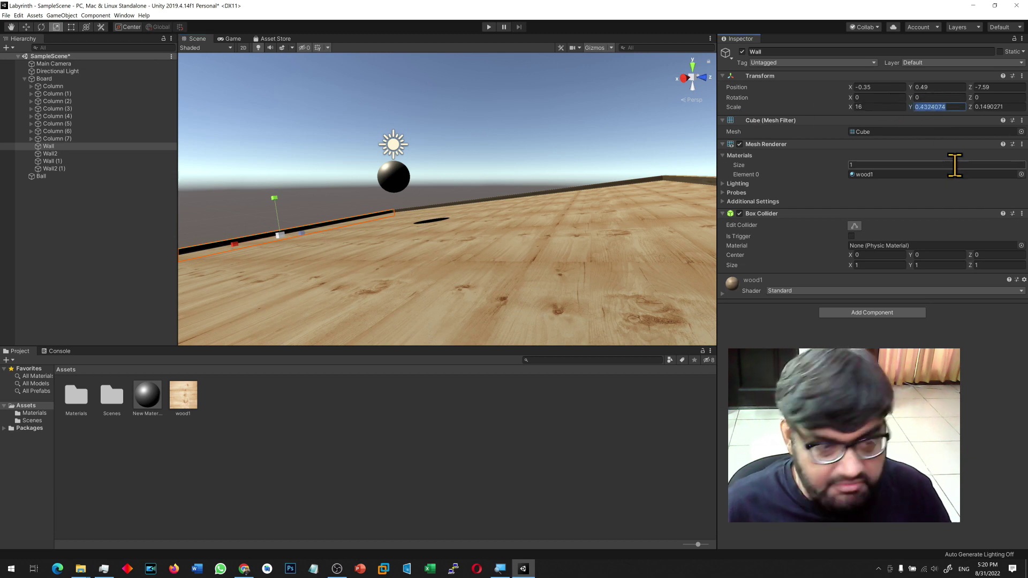
text(2)
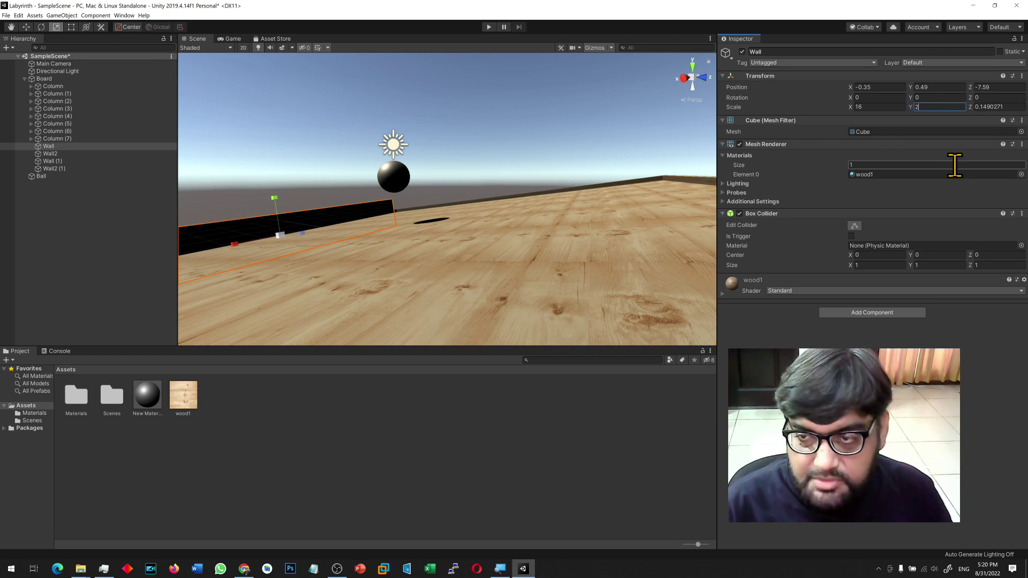
key(BackSpace)
text(1)
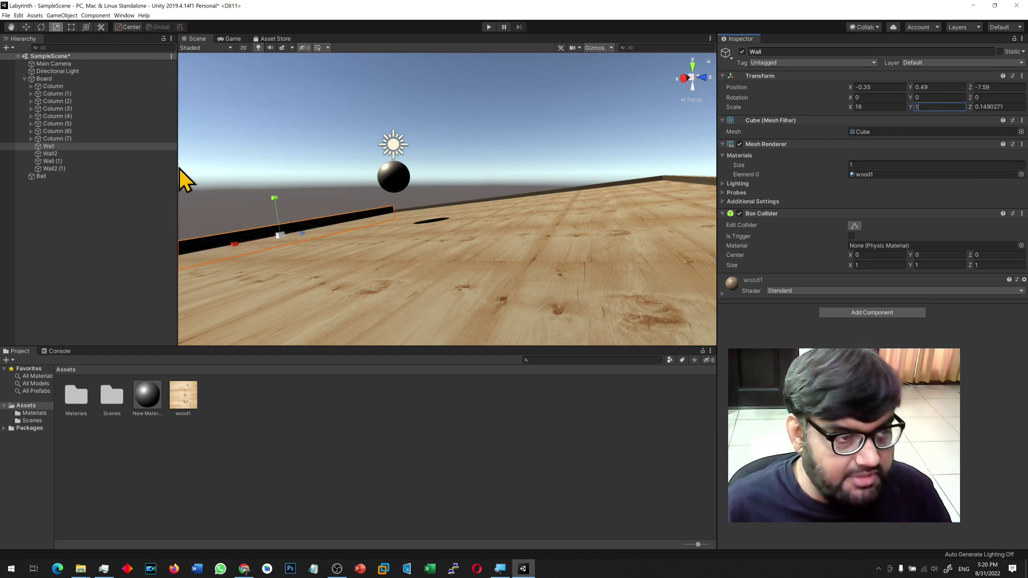
Set the Y scale of Wall2, Wall (1) and Wall2 (1) together to 1.
click(93, 155)
shift+click(96, 170)
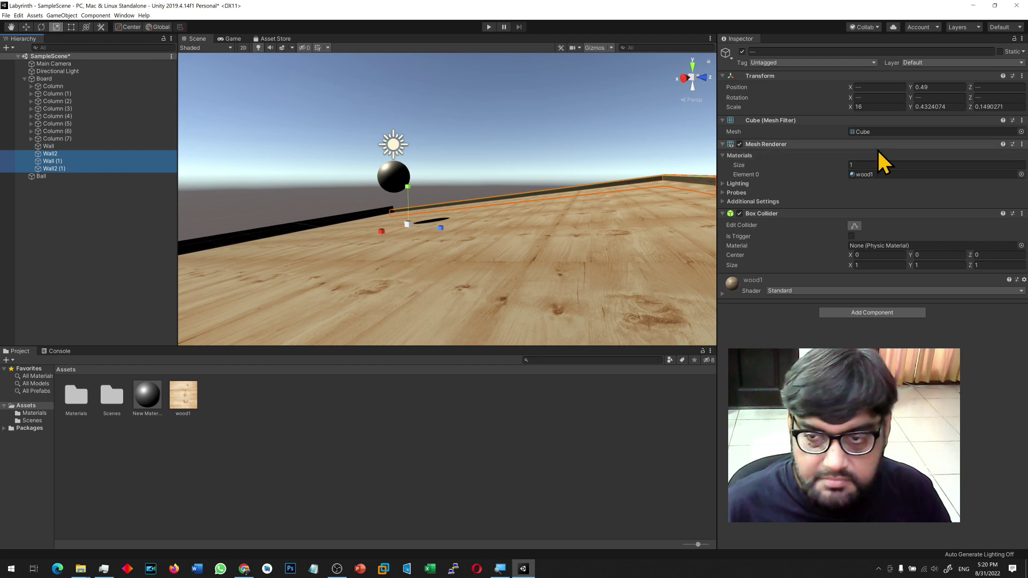
click(926, 107)
text(1)
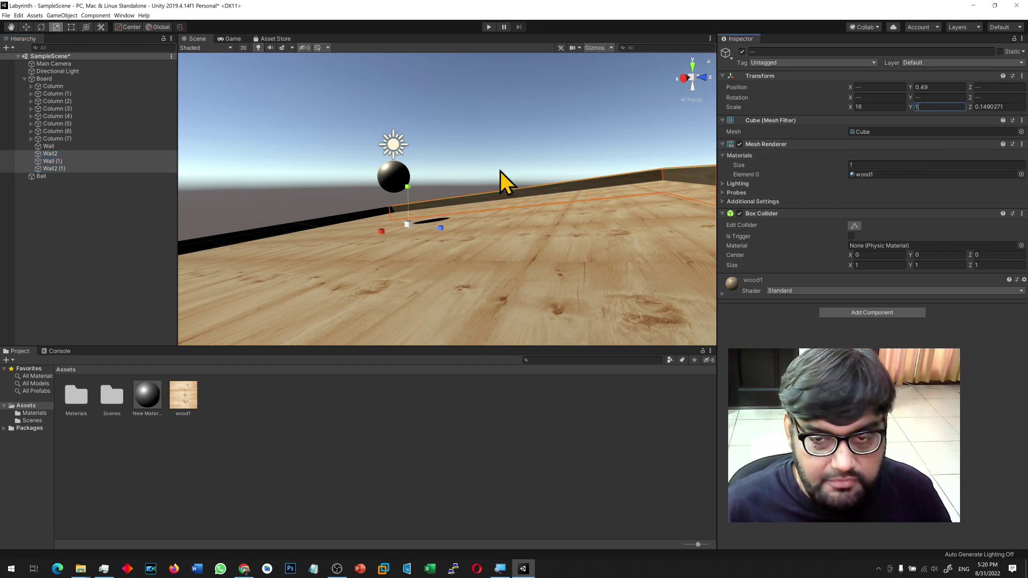
Inspect the taller walls from the side, run the scene to test them with the ball, and stop it.
click(543, 155)
alt+drag(543, 156, 704, 165)
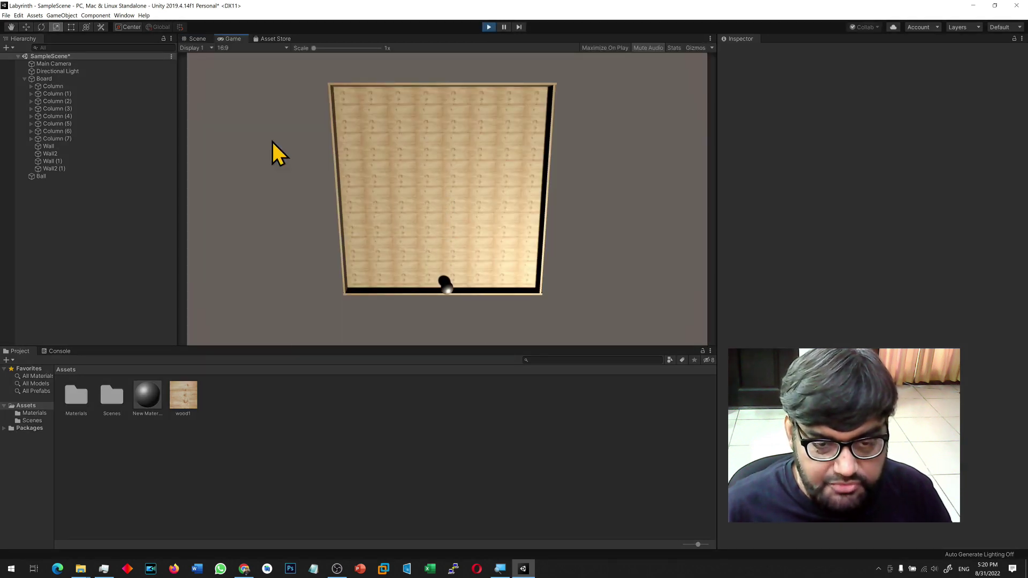
click(489, 27)
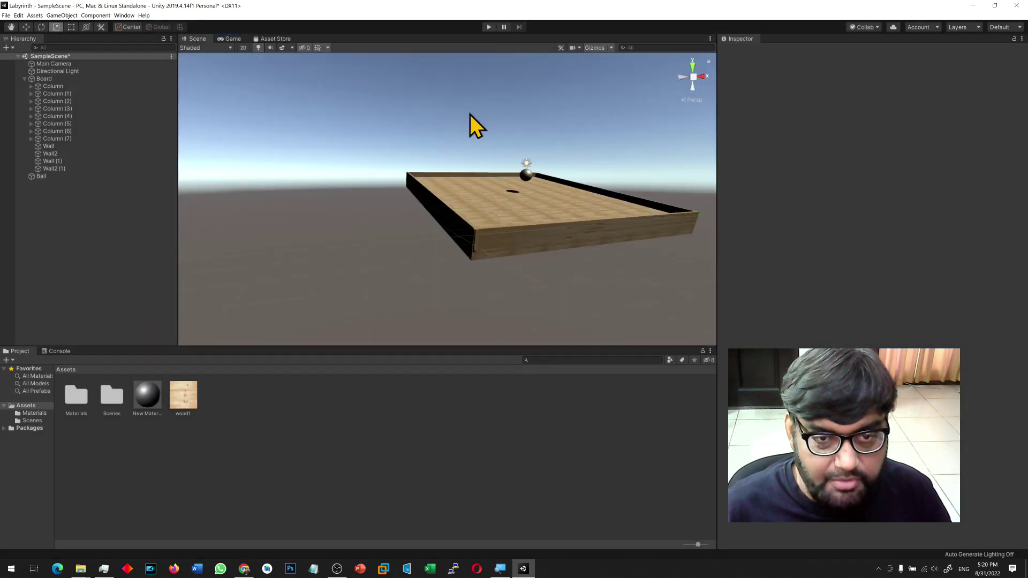
Scale the Ball down uniformly to 0.7 on X, Y and Z.
click(527, 175)
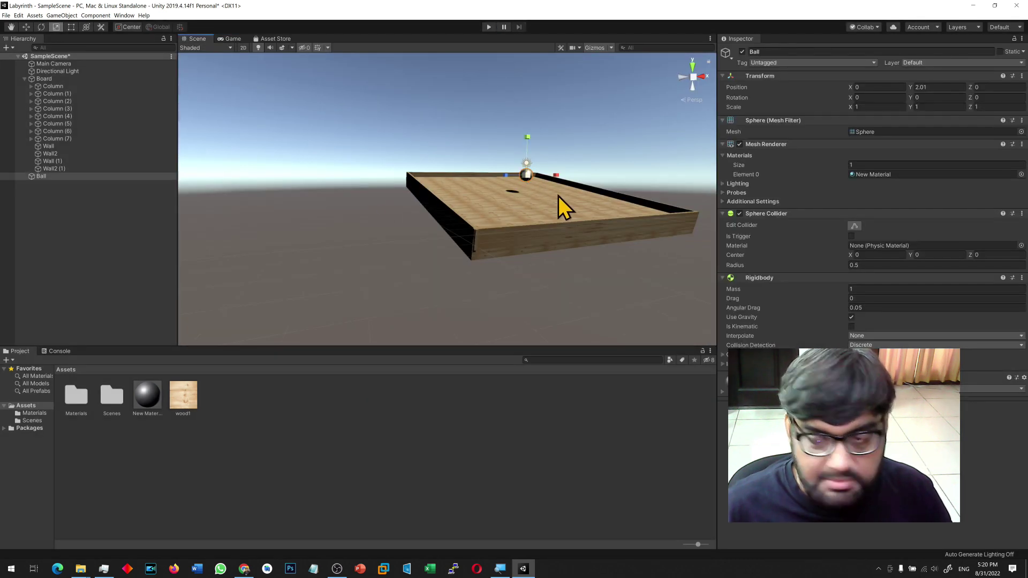
click(878, 107)
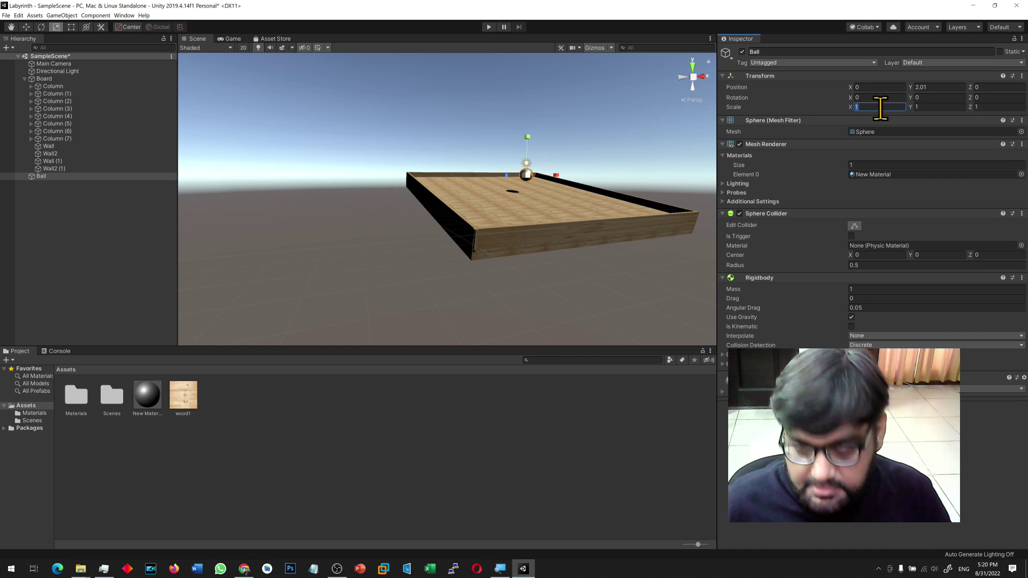
text(0.7)
key(Tab)
text(0)
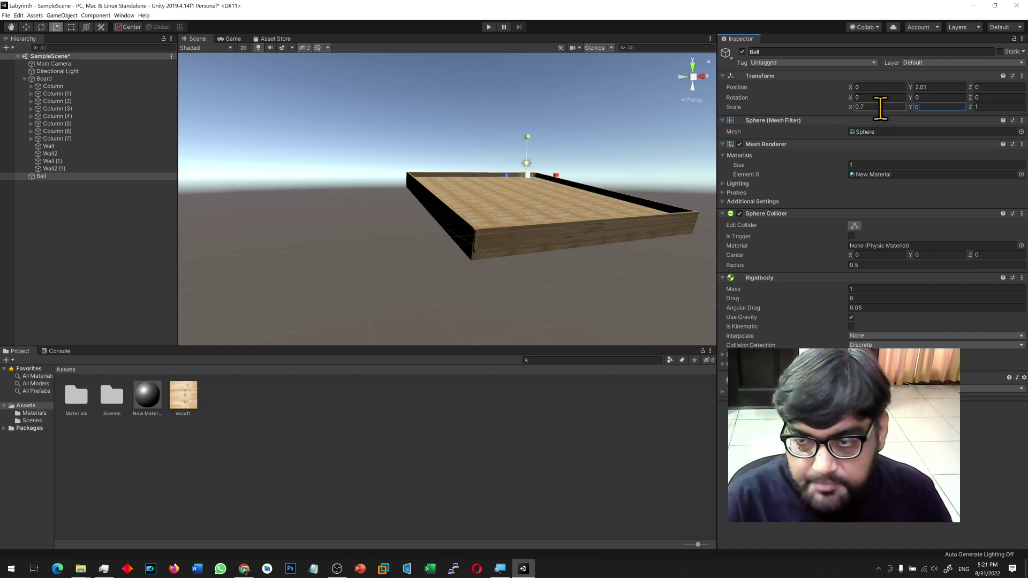
text(.7)
key(Tab)
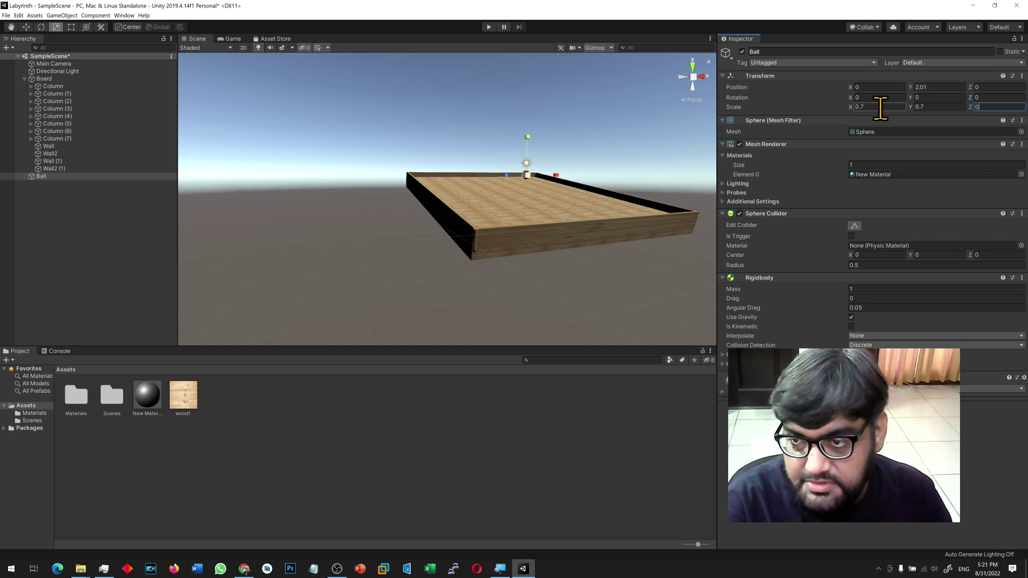
text(0.7)
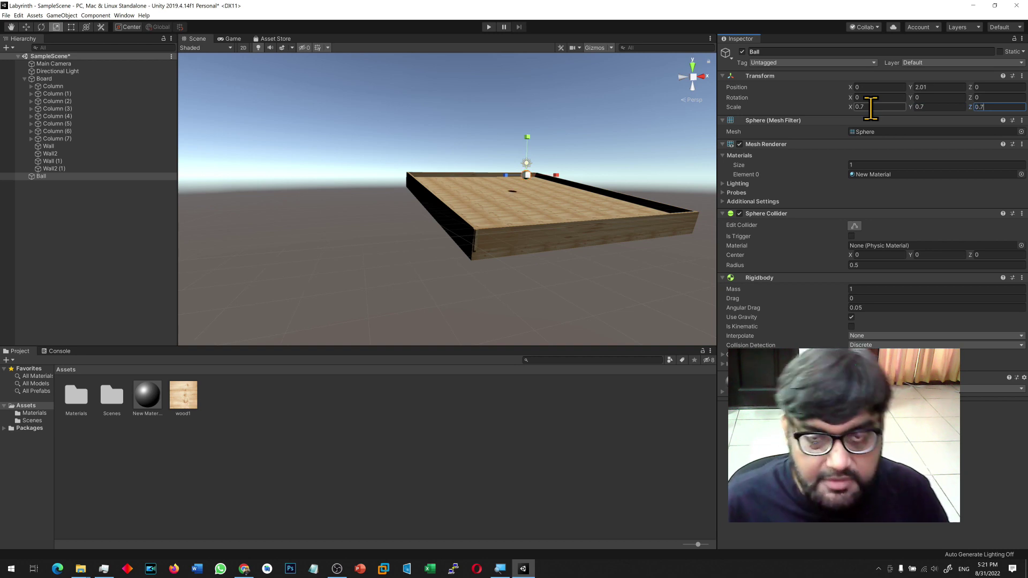
Run the scene, tilt the Board to about Z -9.62 and X -1.28 to test the ball's rolling, and stop it.
click(488, 27)
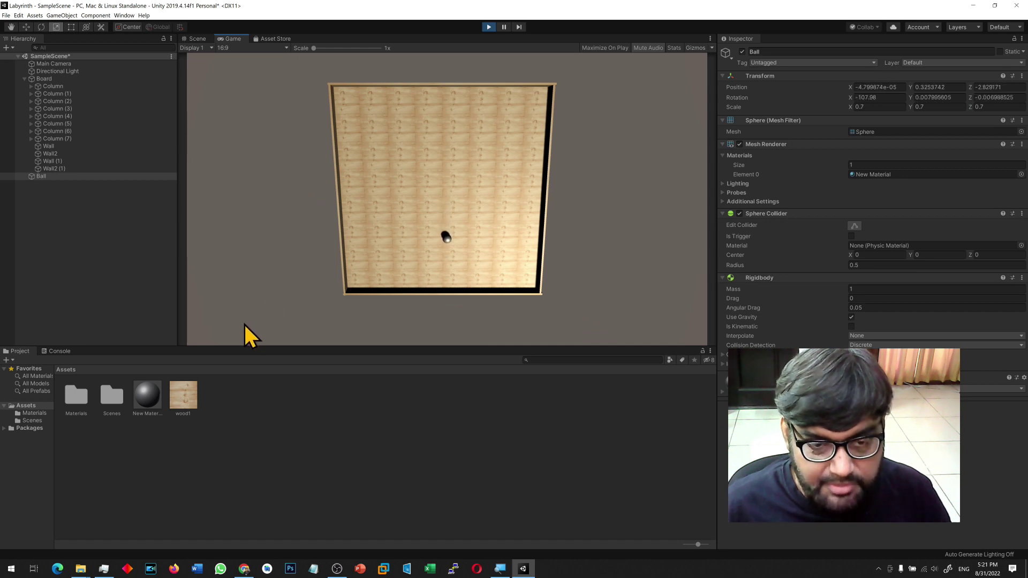
click(60, 79)
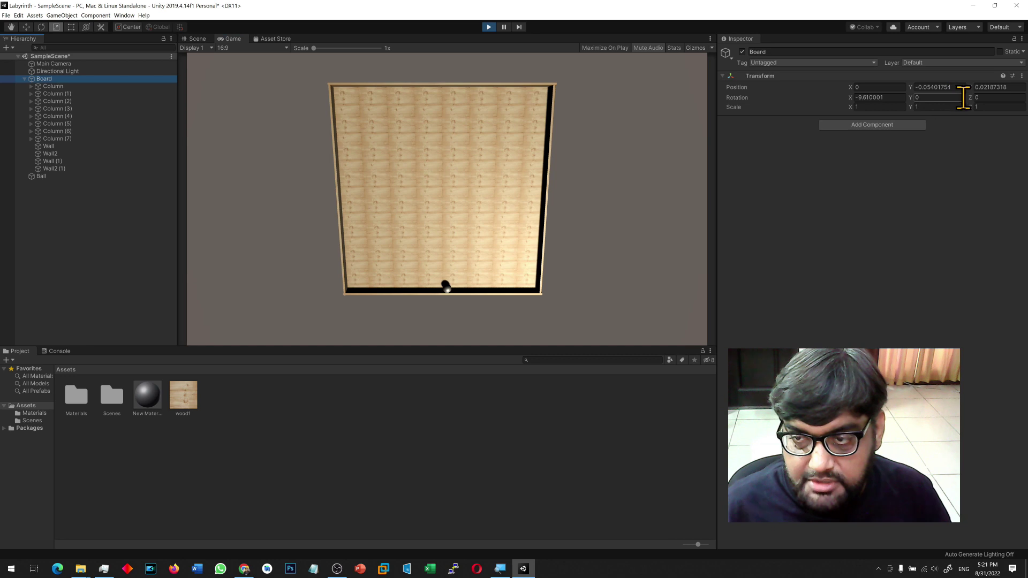
drag(971, 98, 824, 134)
drag(852, 99, 926, 172)
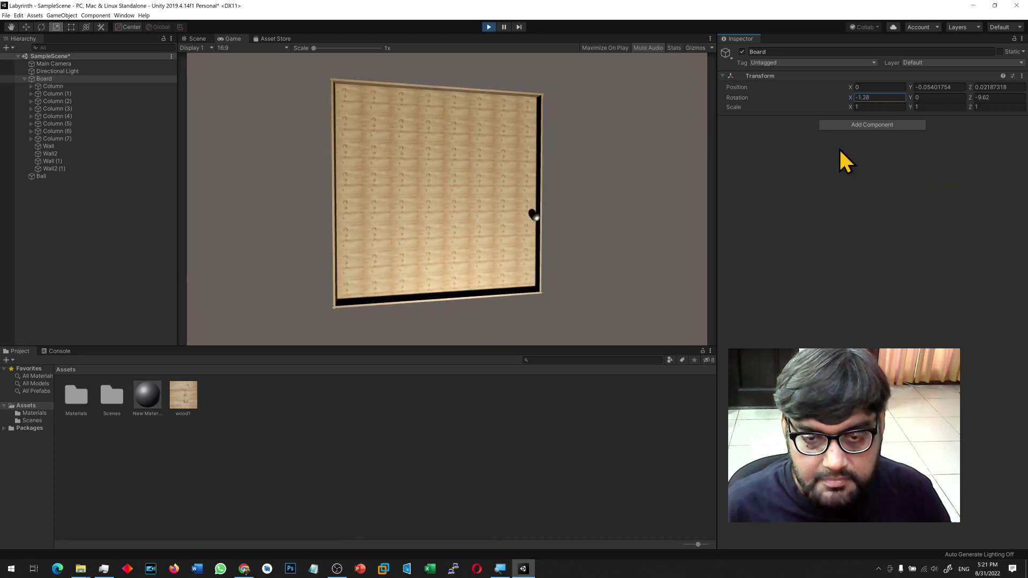
click(489, 27)
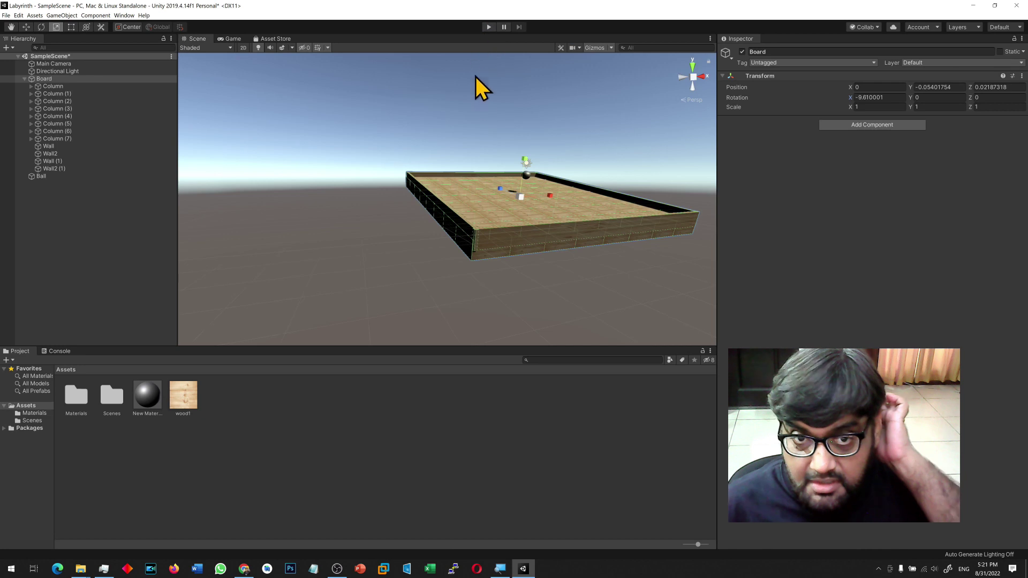
Examine the individual cubes that make up the board's columns from the side and from above.
click(529, 240)
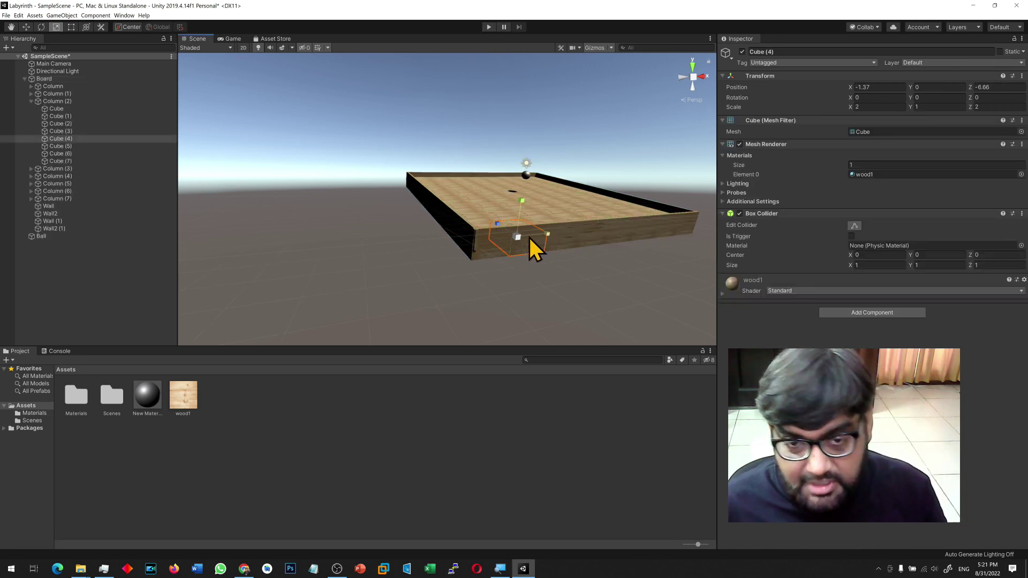
click(583, 246)
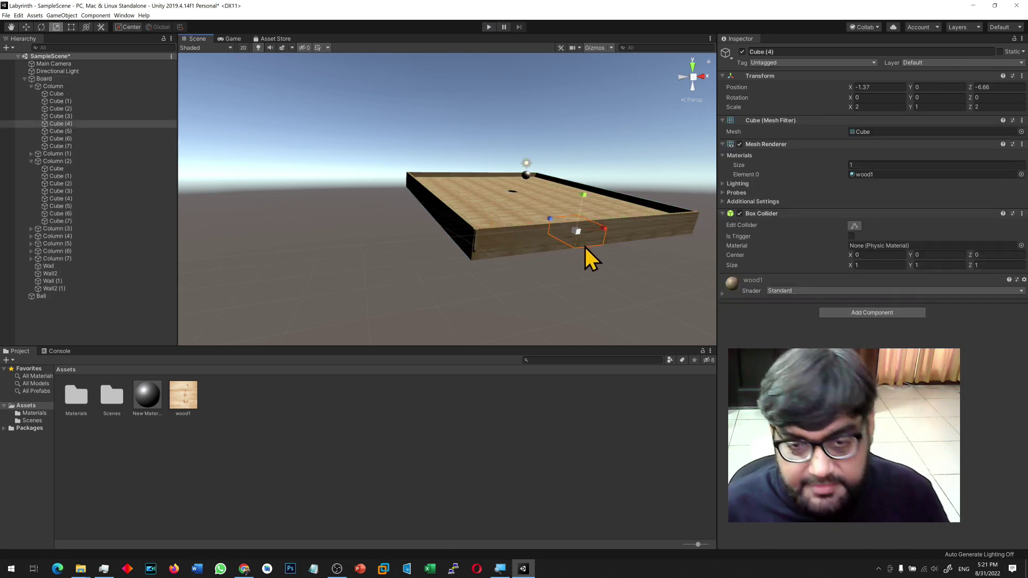
click(488, 246)
alt+drag(319, 221, 172, 246)
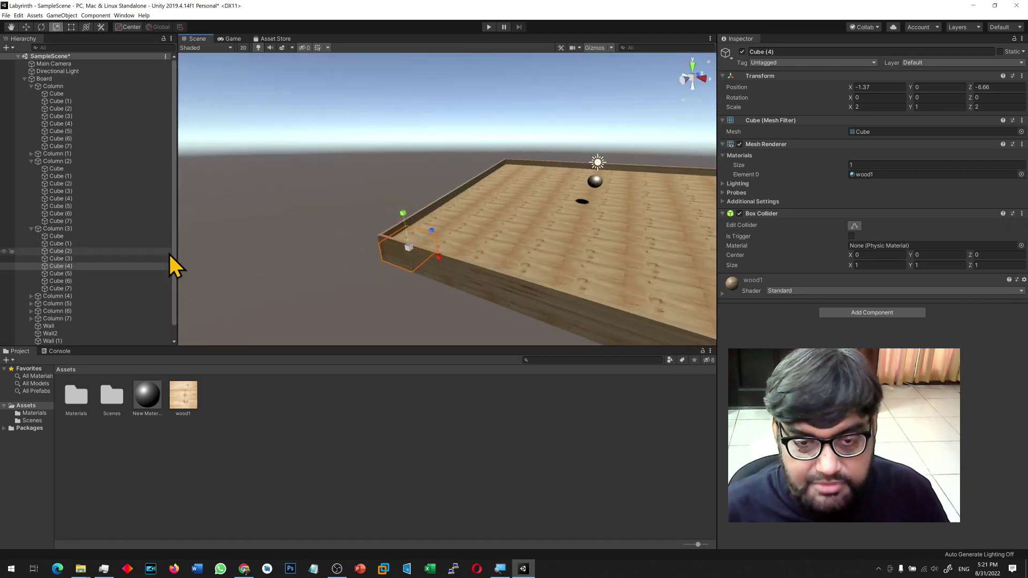
click(535, 219)
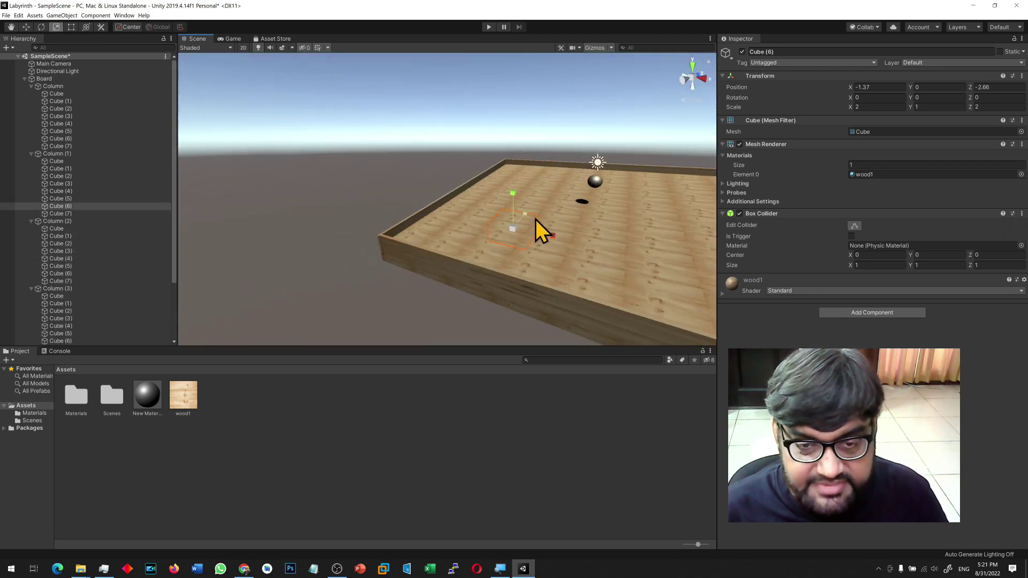
click(584, 232)
alt+drag(573, 215, 558, 396)
middle_drag(574, 292, 363, 284)
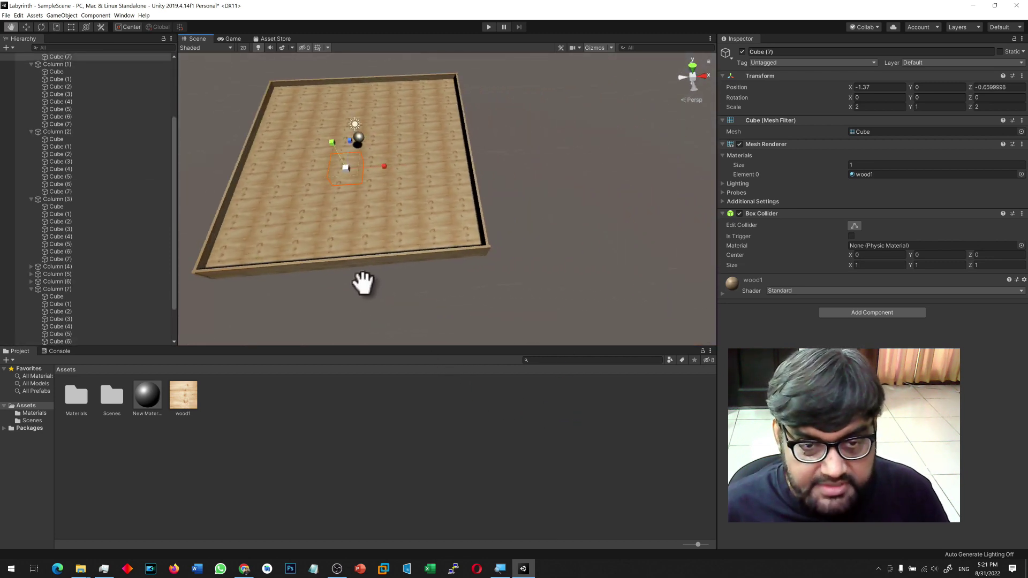
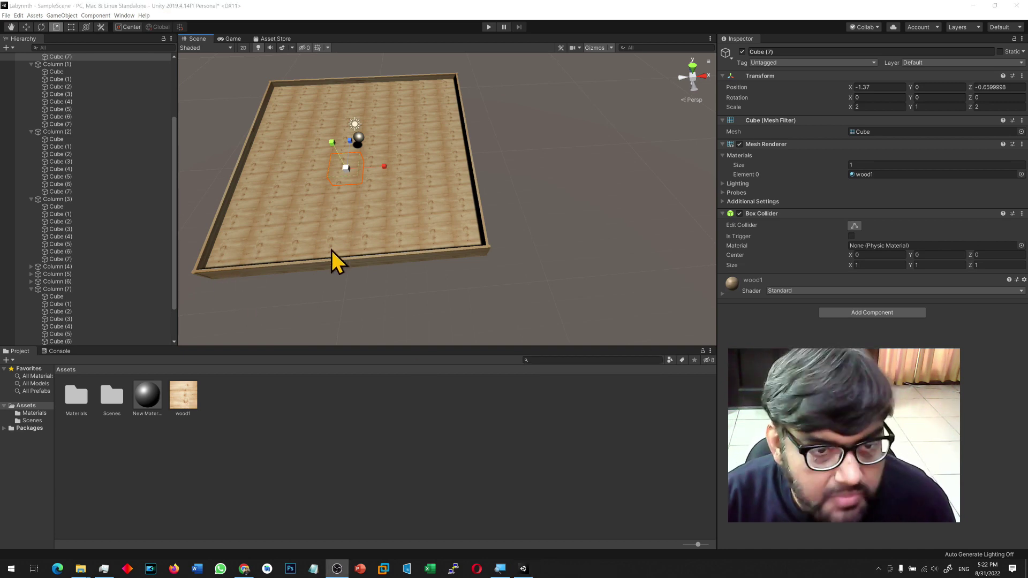
Duplicate the board's corner cube in Column (4) and move the copy out of the Board to the scene's top level.
click(469, 236)
key(ctrl+d)
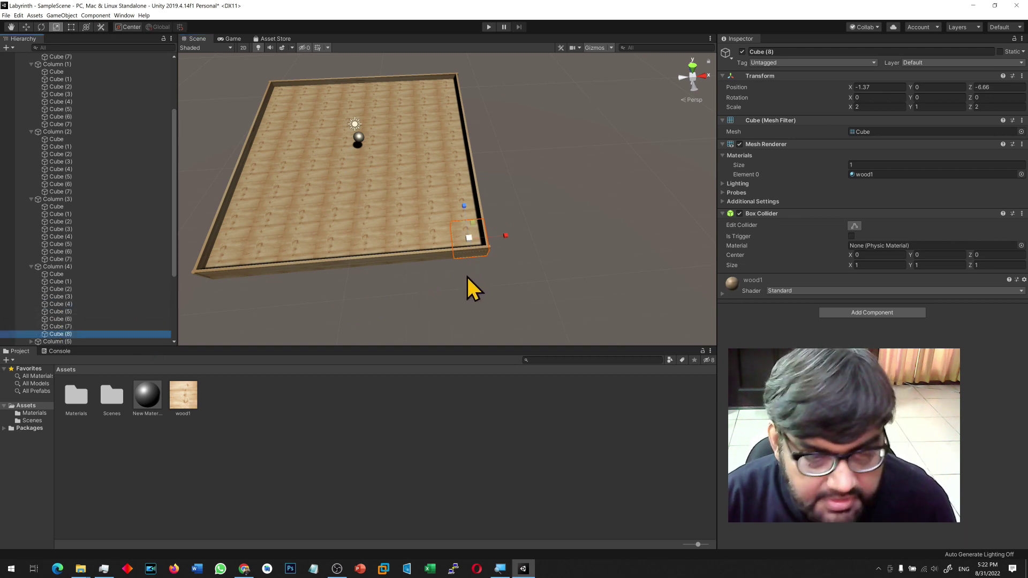
scroll(88, 298, down, 5)
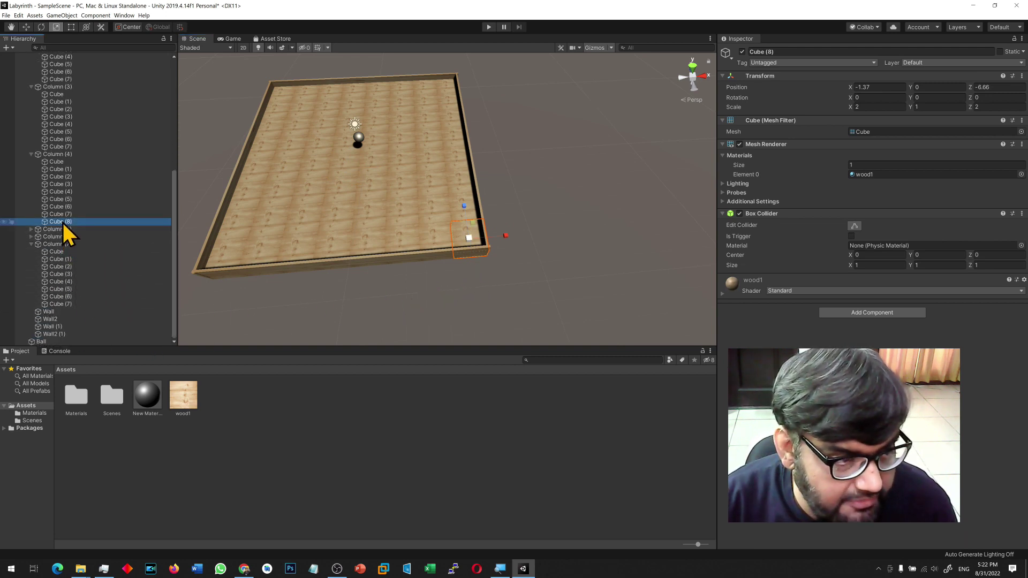
drag(64, 225, 75, 341)
scroll(80, 309, up, 8)
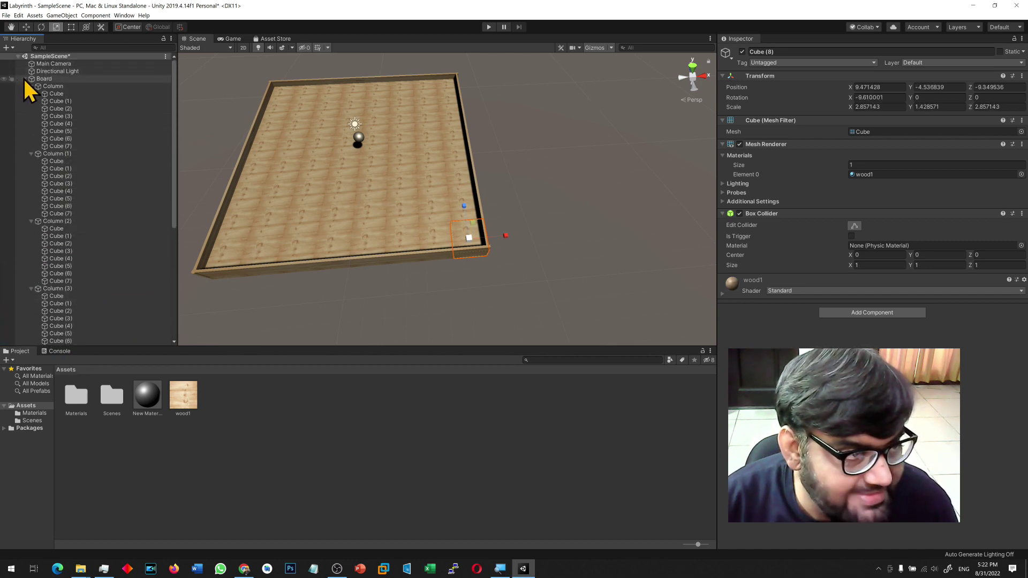
click(23, 79)
drag(55, 94, 51, 75)
Move the detached Cube (8) off the board to X 14.55 and frame it in the view.
key(w)
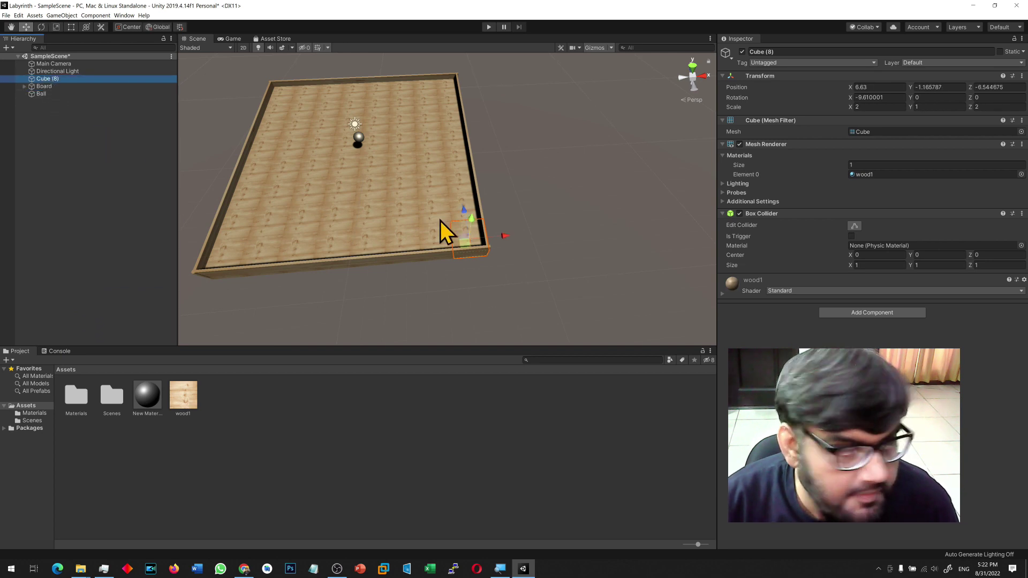
drag(505, 236, 628, 226)
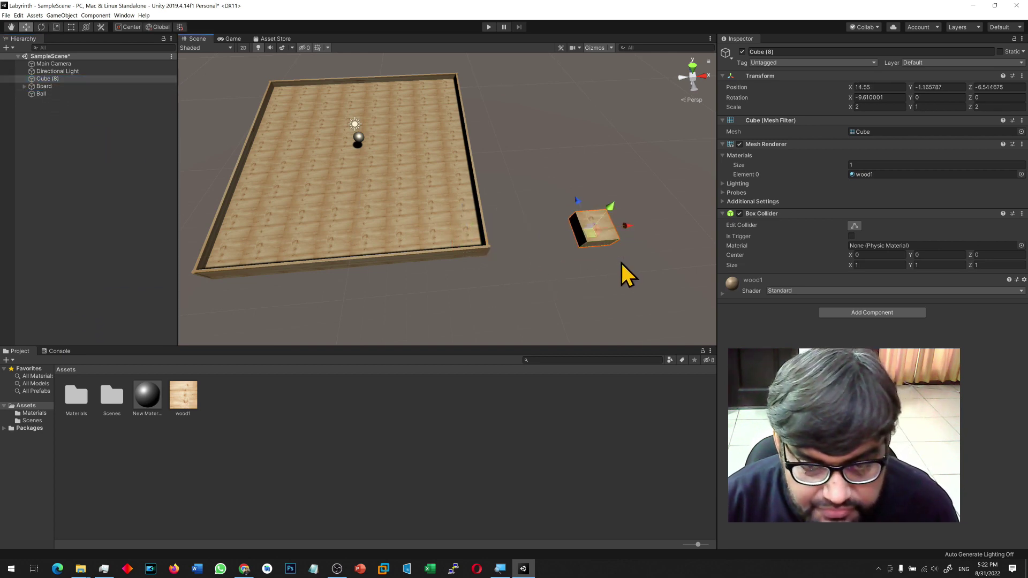
key(f)
alt+drag(592, 300, 264, 320)
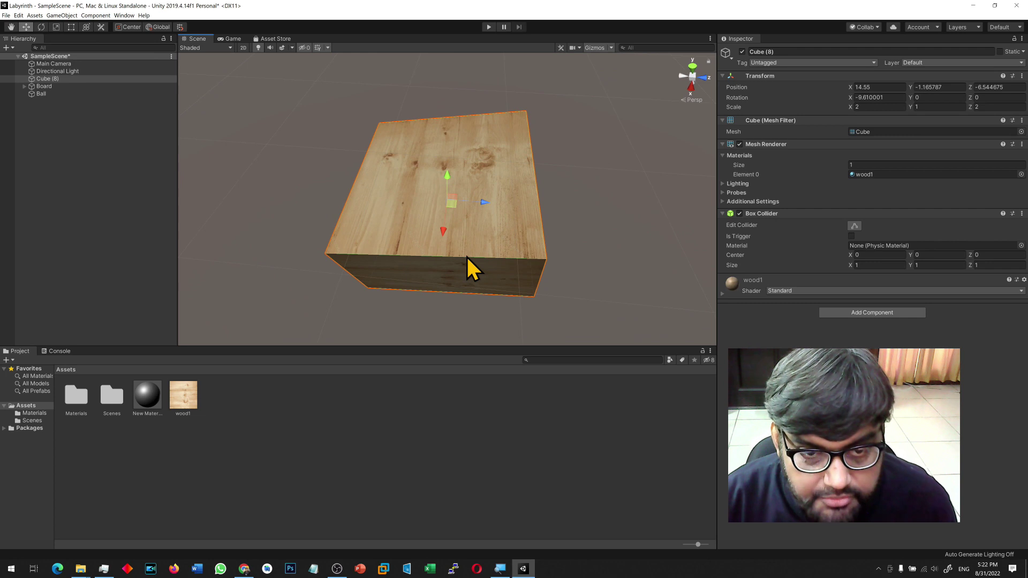
key(ctrl+d)
drag(484, 202, 628, 210)
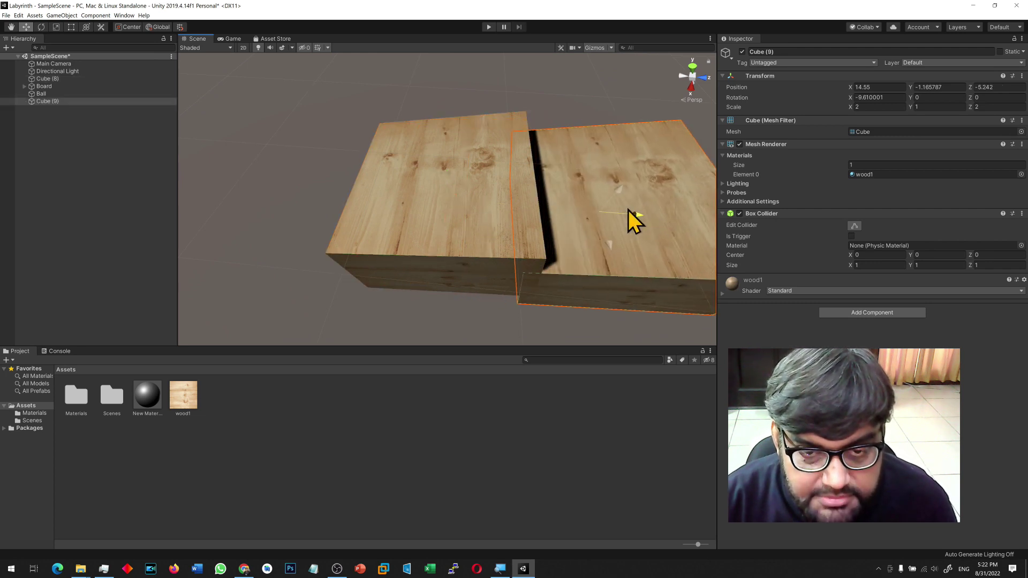
key(ctrl+z)
alt+drag(519, 265, 478, 230)
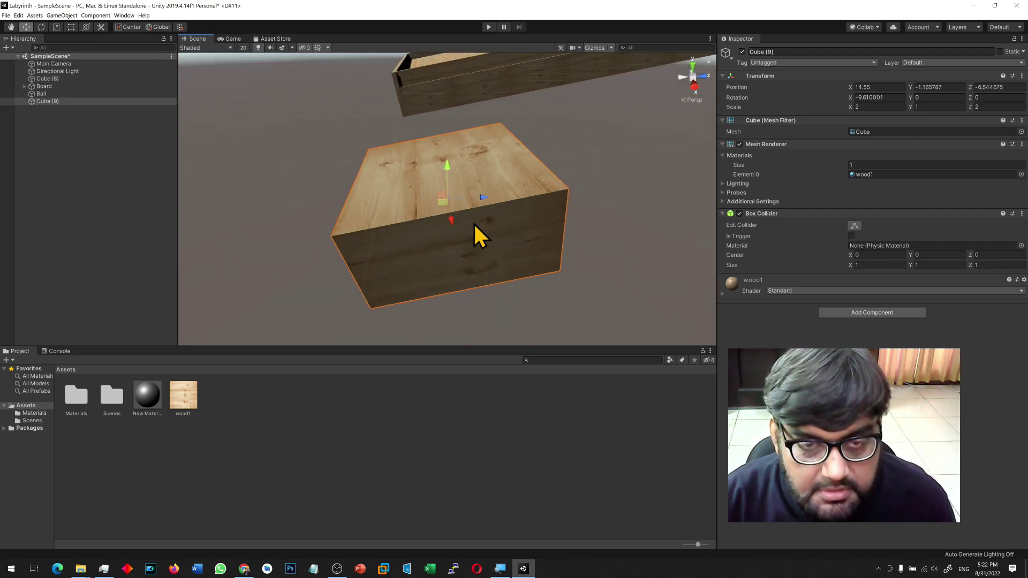
key(ctrl+z)
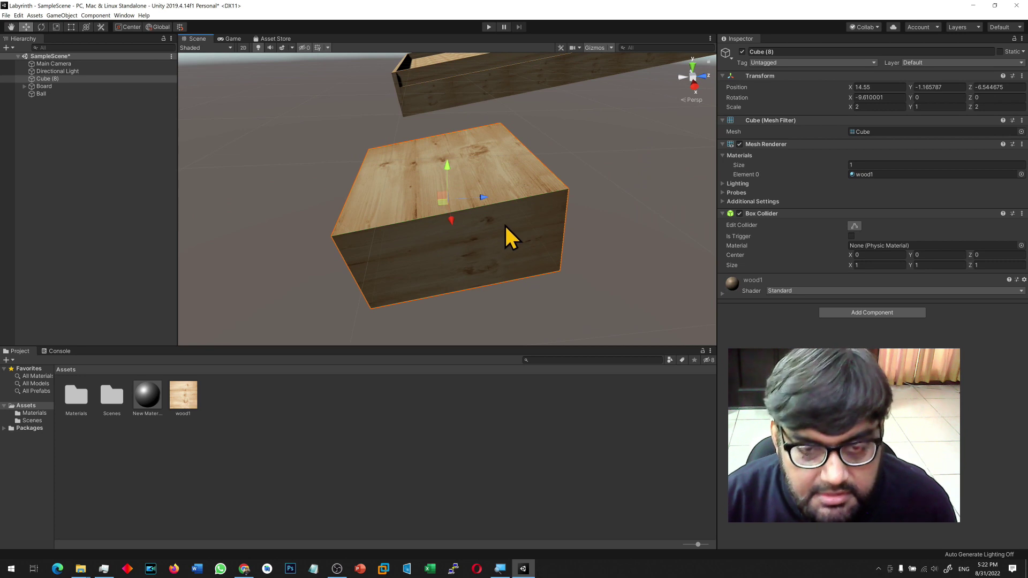
Undo the creation of the detached Cube (8) and set the Board's X rotation to 0.
key(ctrl+z)
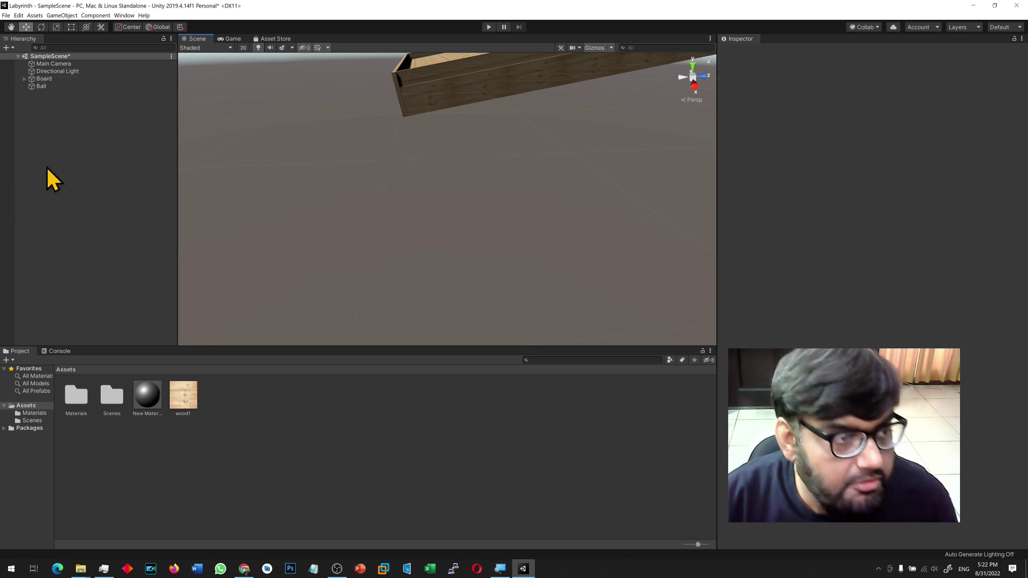
click(62, 78)
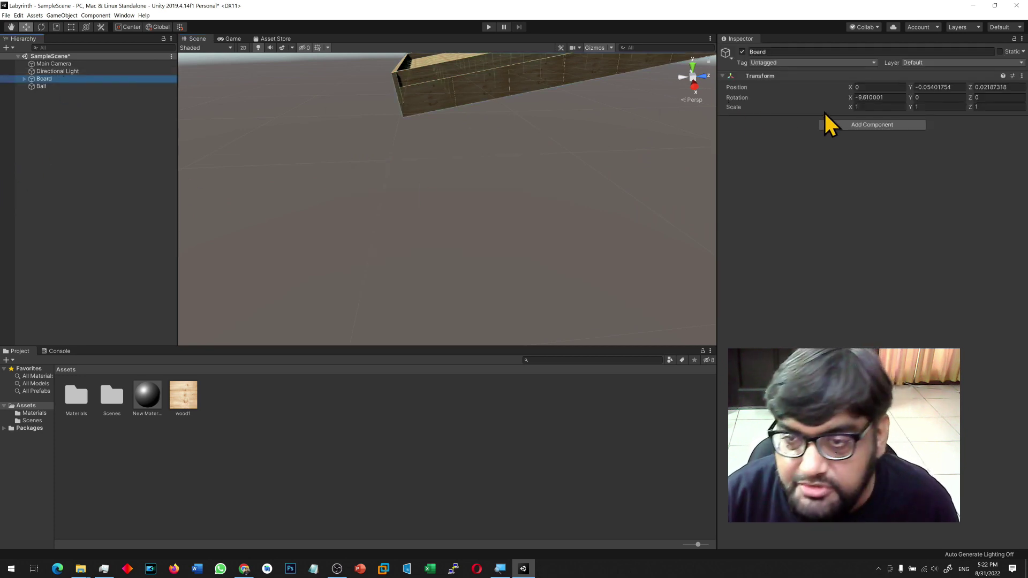
click(877, 97)
text(0)
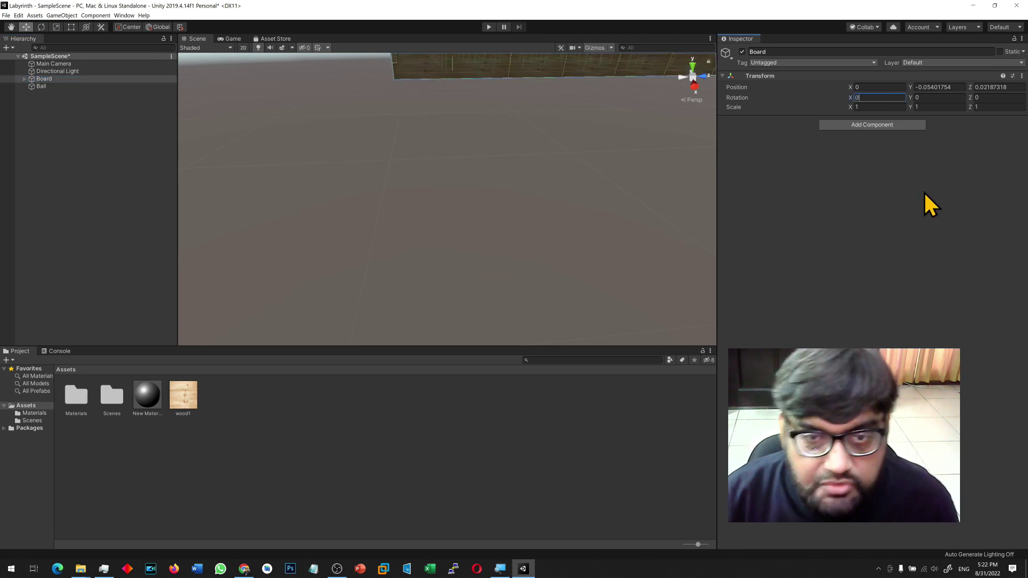
Duplicate Cube (7) of Column (7) and move the copy out of the Board to the scene's top level.
right_drag(573, 162, 640, 282)
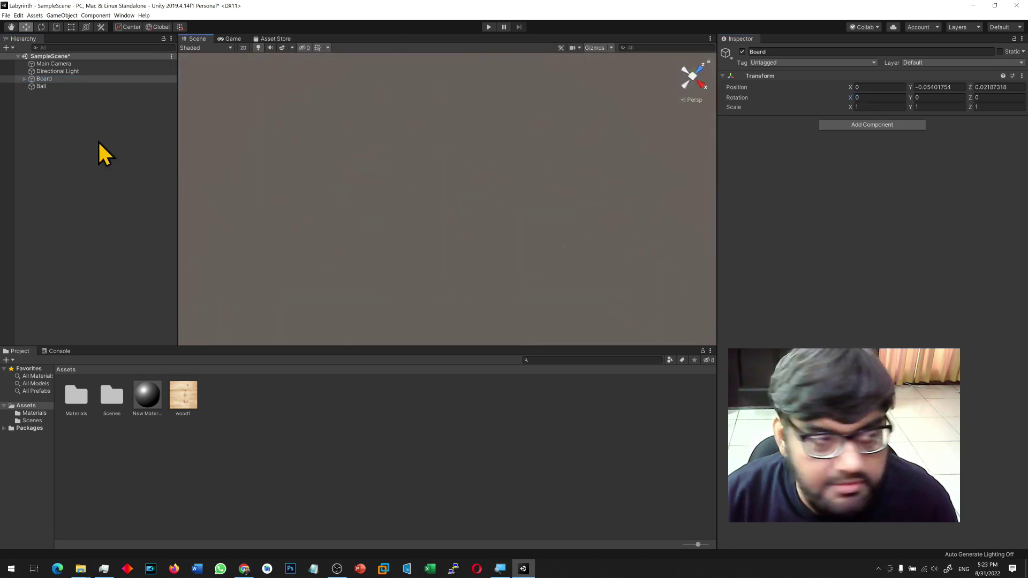
double_click(42, 78)
click(481, 246)
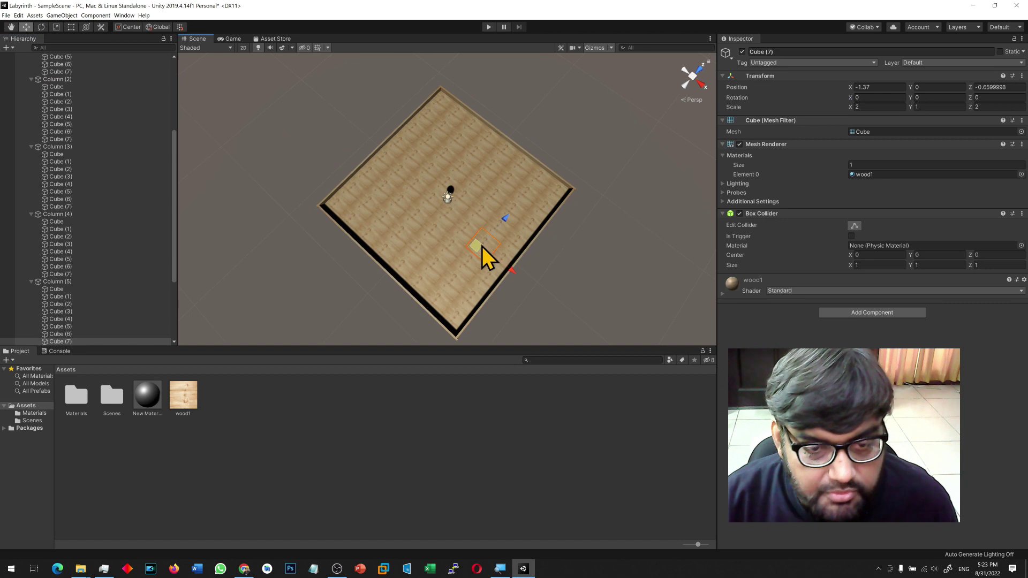
scroll(75, 236, down, 5)
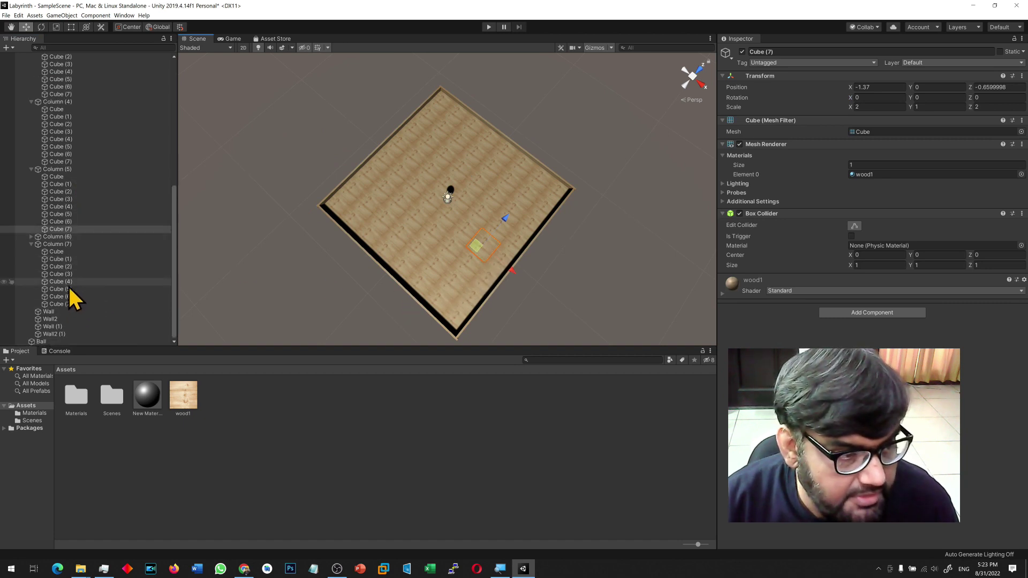
click(60, 296)
click(74, 303)
key(ctrl+d)
drag(70, 312, 69, 325)
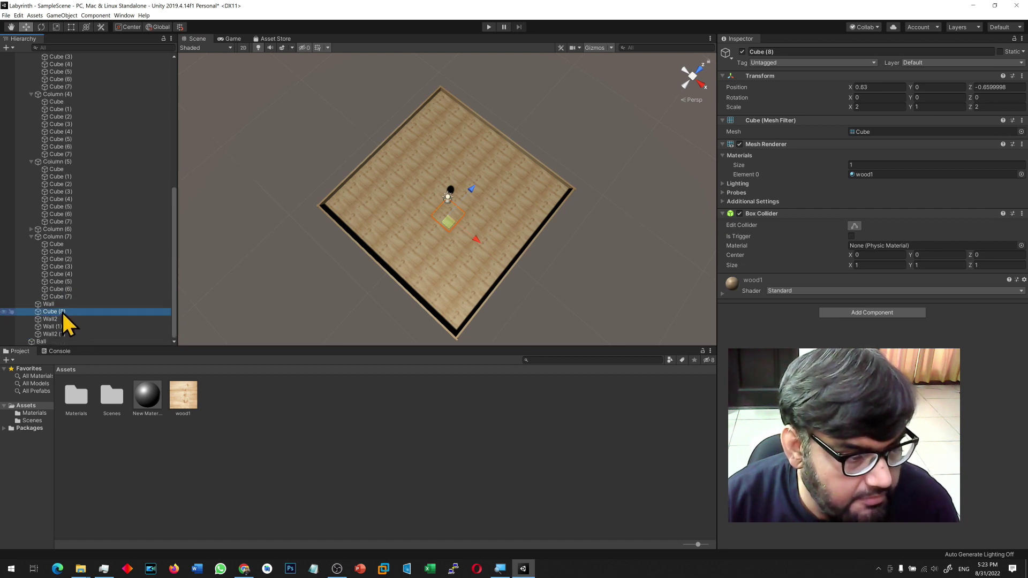
drag(63, 315, 58, 342)
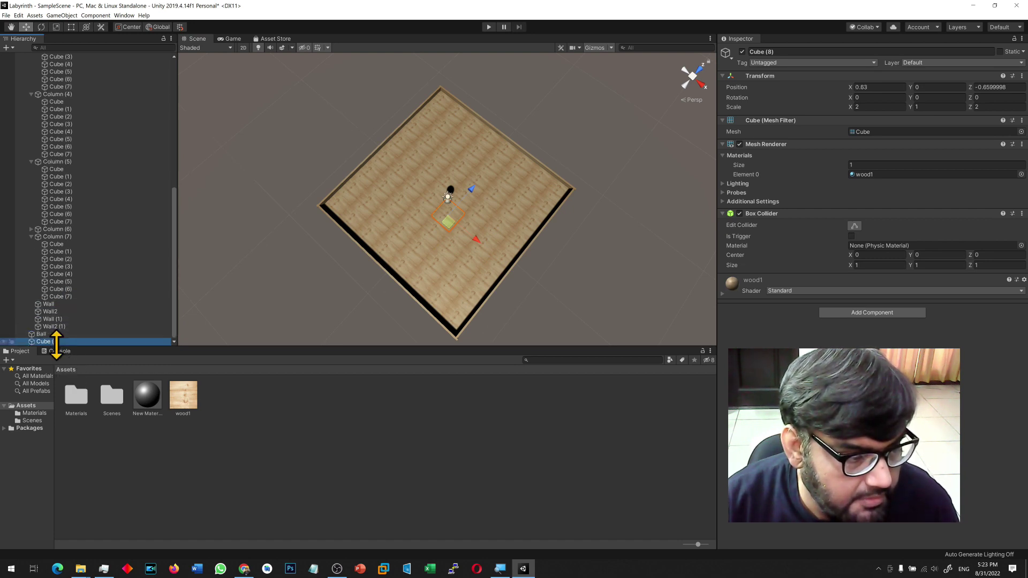
Collapse the Board's hierarchy and move the detached Cube (8) off the board to X 14.92, framing it in the view.
scroll(73, 332, up, 10)
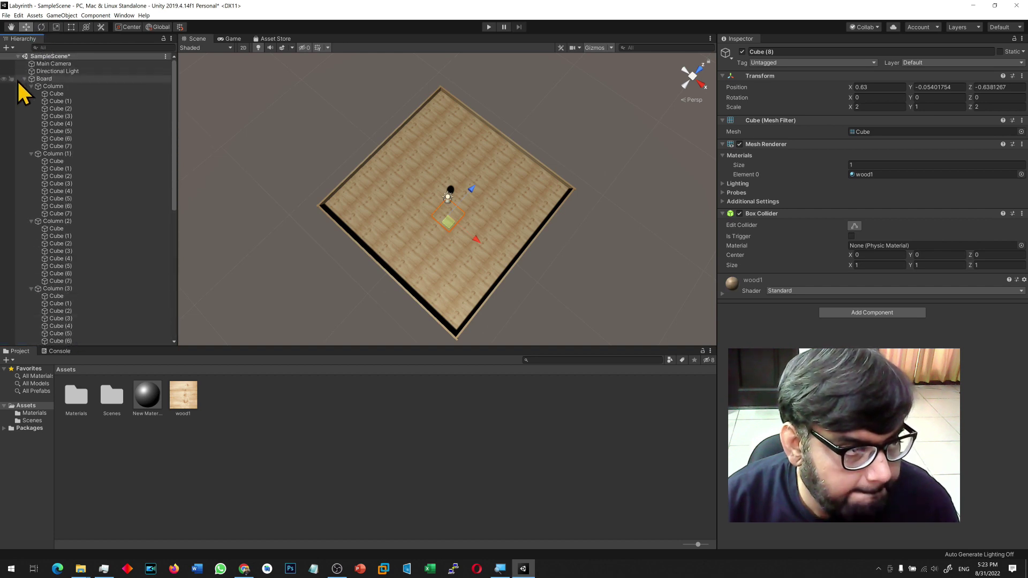
click(24, 78)
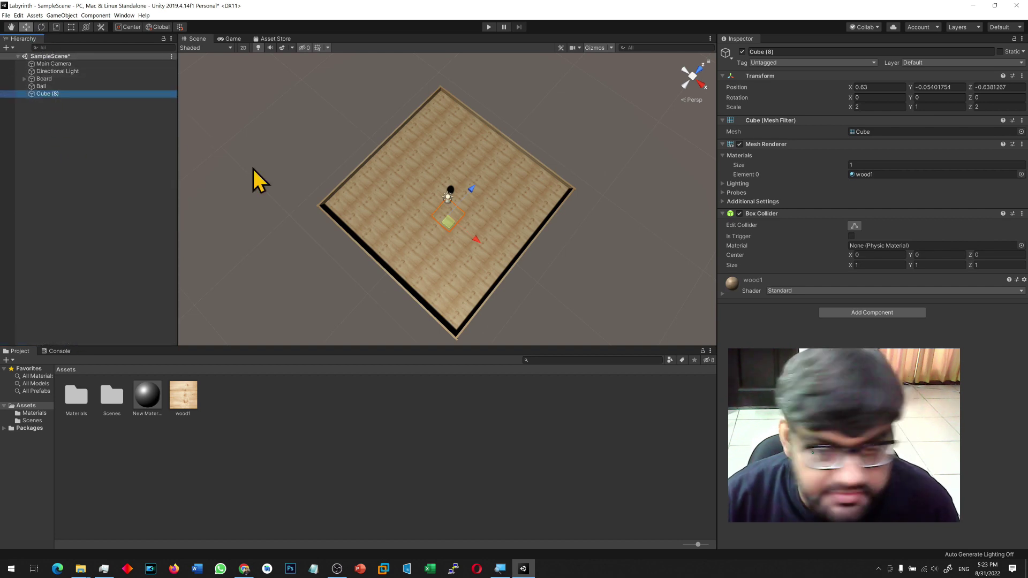
drag(483, 250, 467, 272)
key(f)
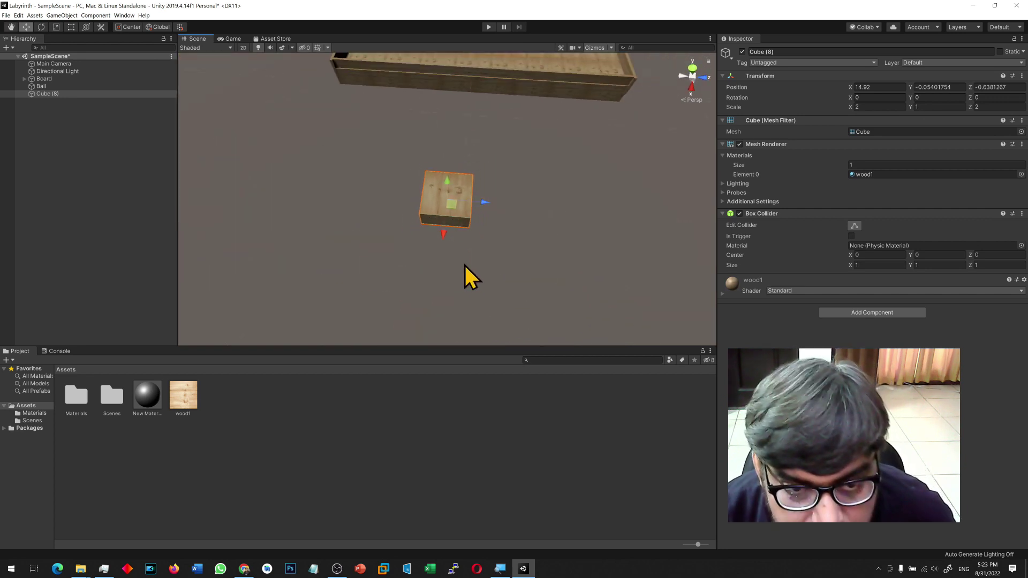
Duplicate Cube (8) beside the original at Z 4.5 and thin the copy to a Z scale of 0.25.
key(ctrl+d)
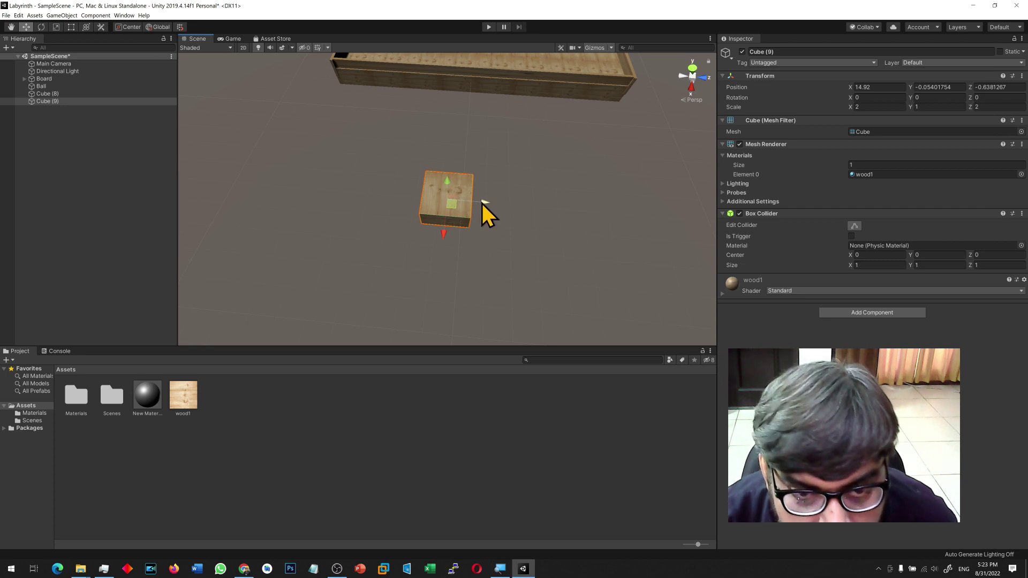
drag(482, 203, 602, 209)
key(r)
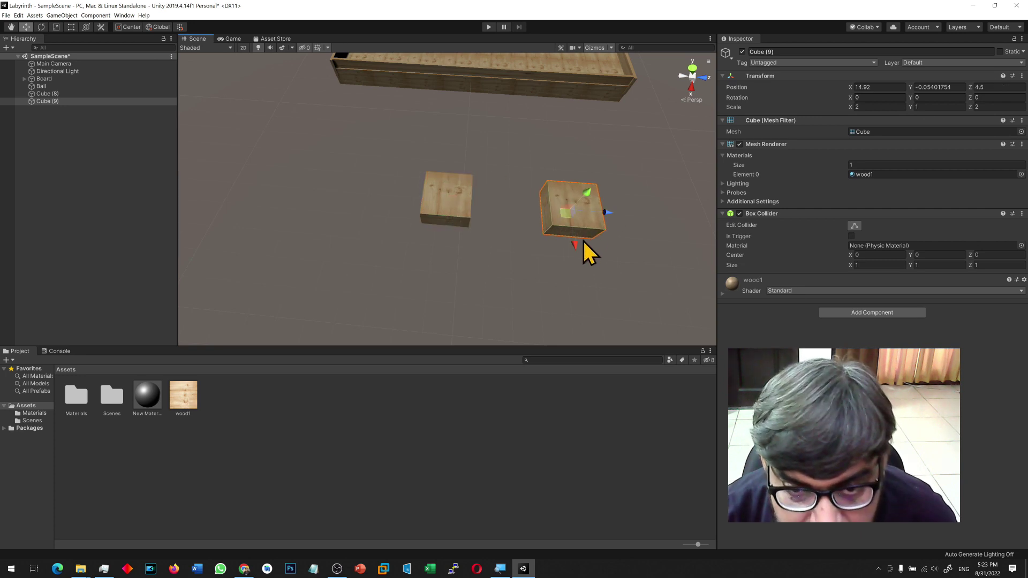
drag(607, 211, 574, 216)
alt+drag(566, 308, 499, 237)
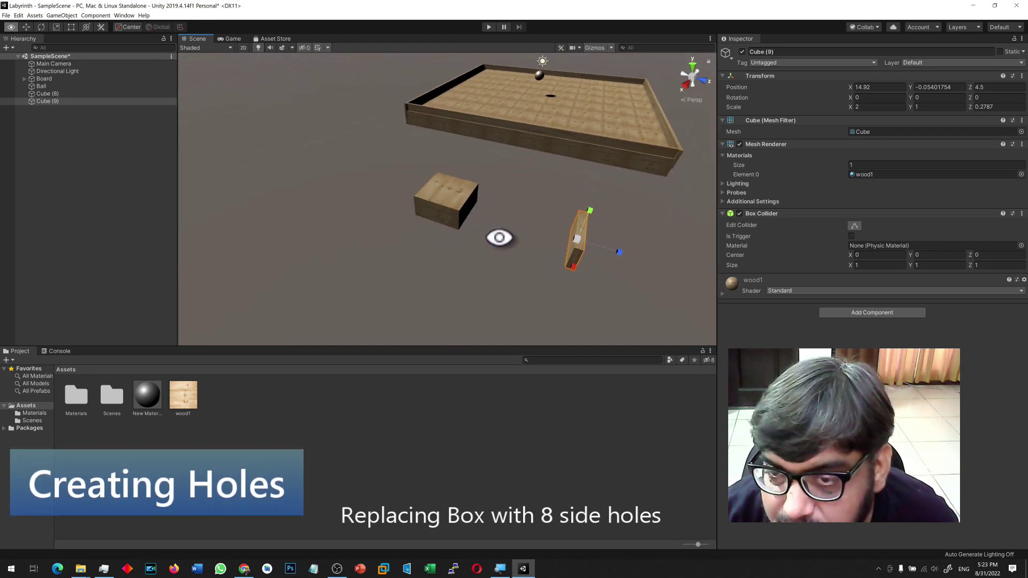
click(868, 106)
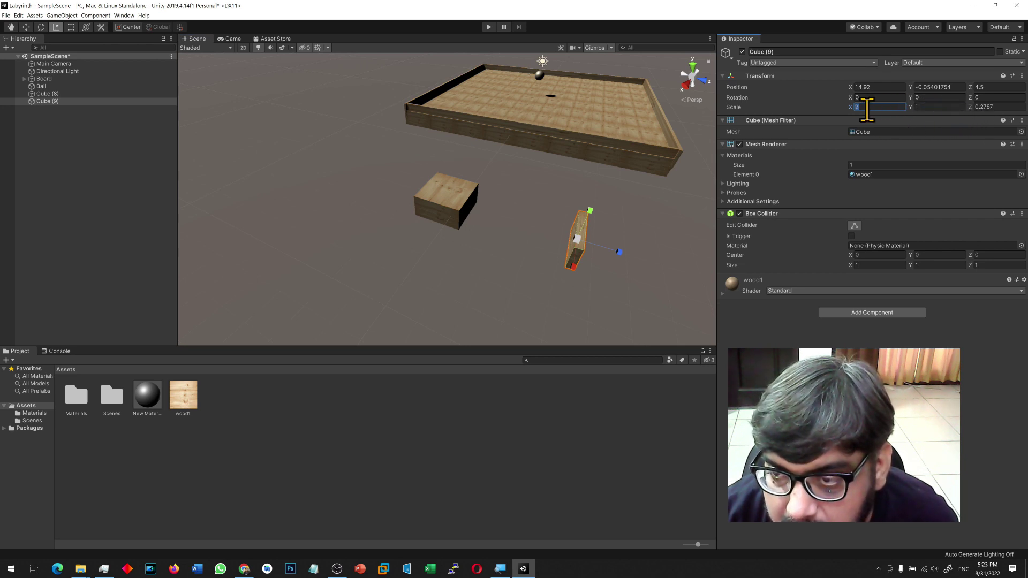
click(986, 107)
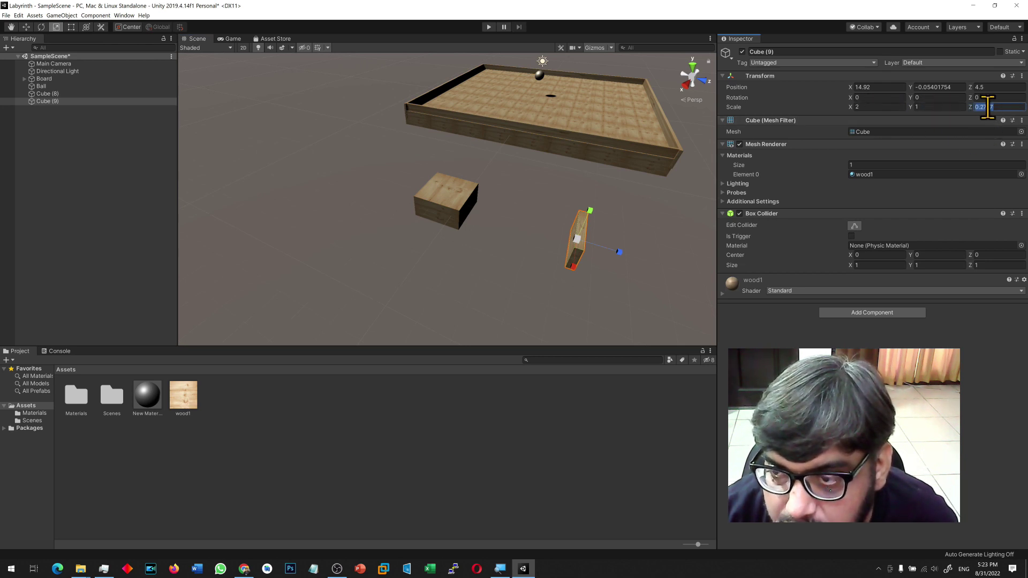
text(0.2)
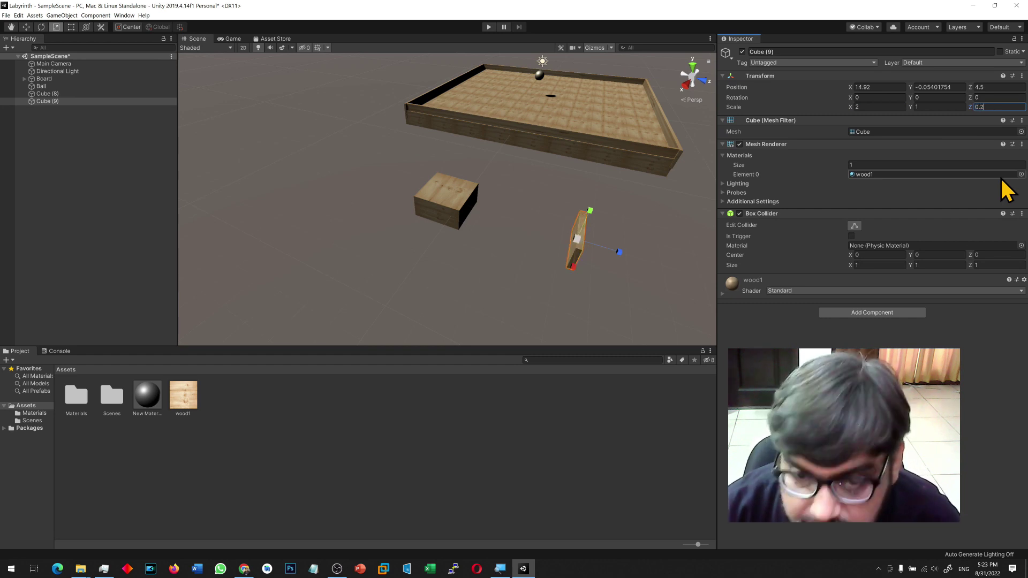
click(587, 298)
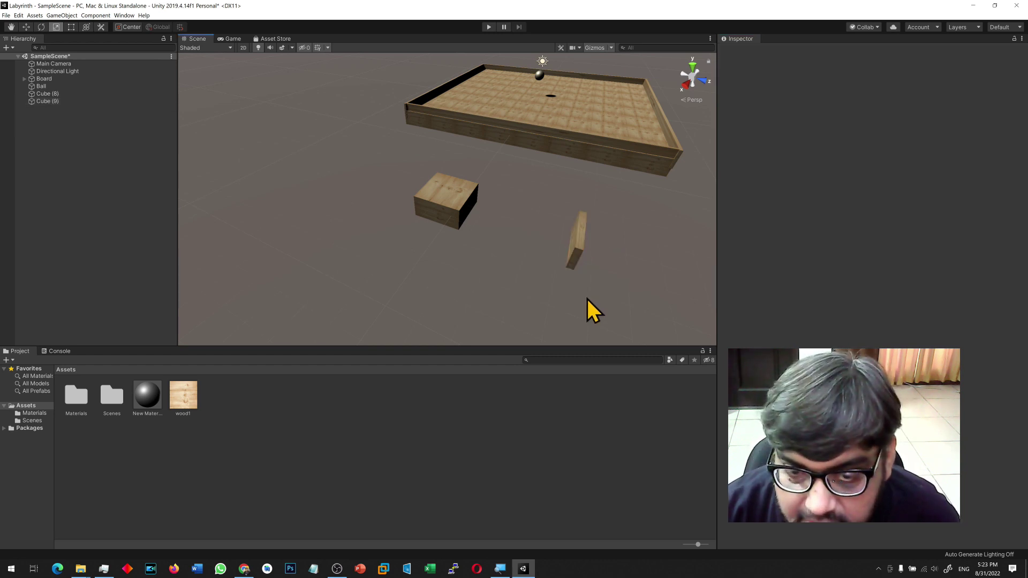
Duplicate the thin slab and move the copy along Z to 2.97, parallel to the first slab.
click(577, 256)
key(ctrl+d)
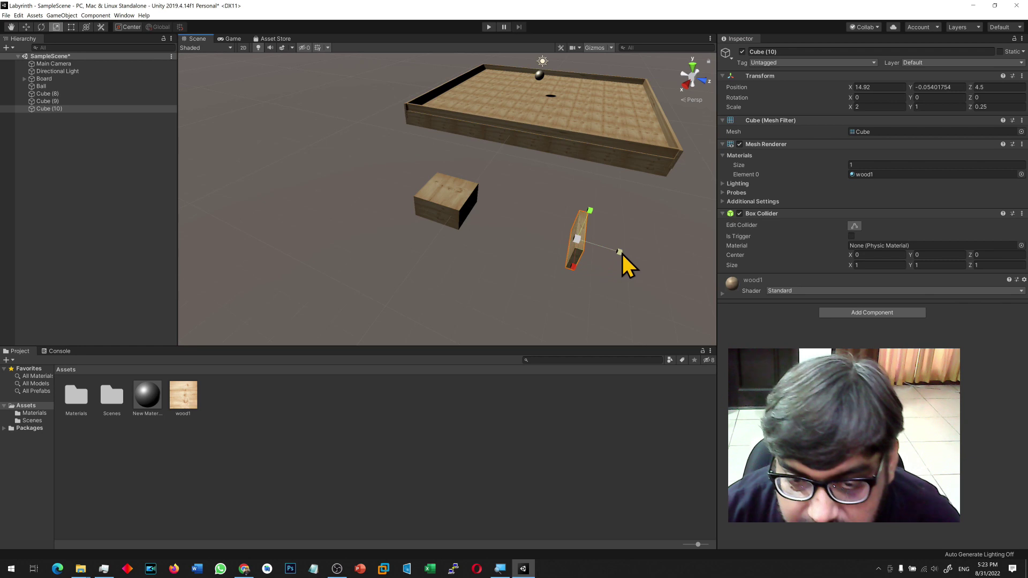
key(w)
drag(617, 252, 572, 240)
alt+drag(597, 304, 651, 320)
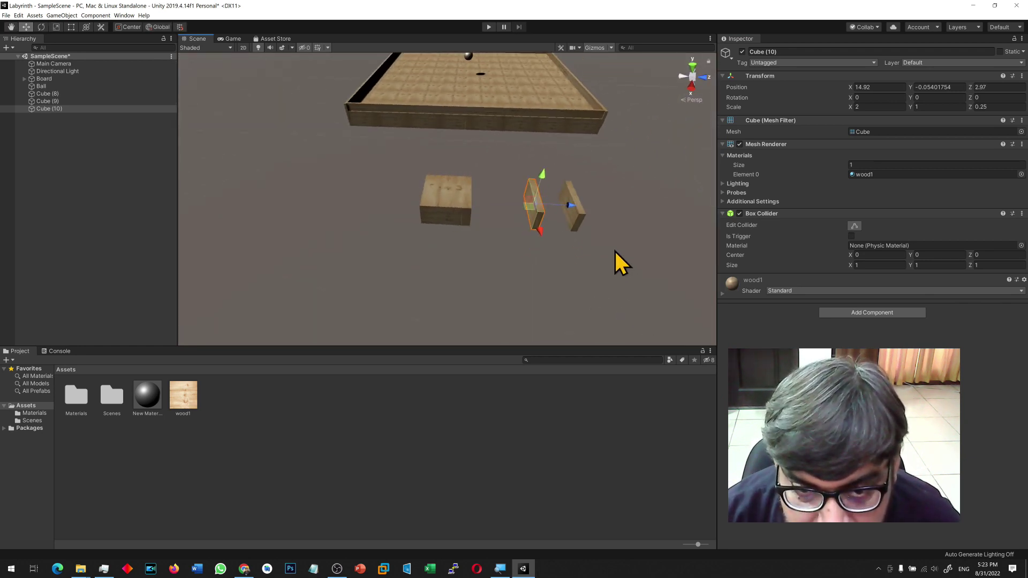
Move both thin slabs together along Z into Cube (8), lining up the Cube (10) slab with one side of the block.
shift+click(577, 220)
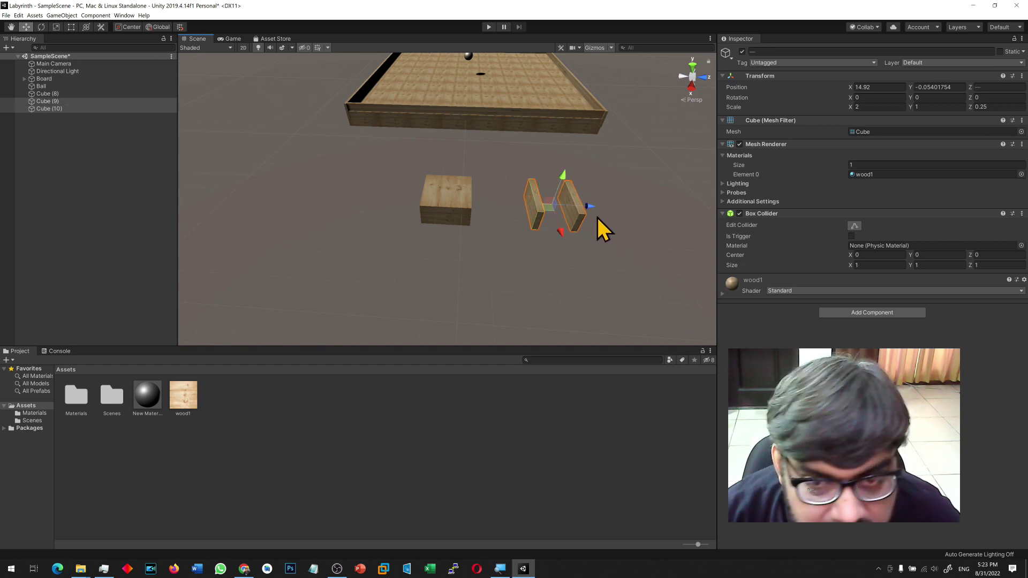
drag(589, 208, 482, 208)
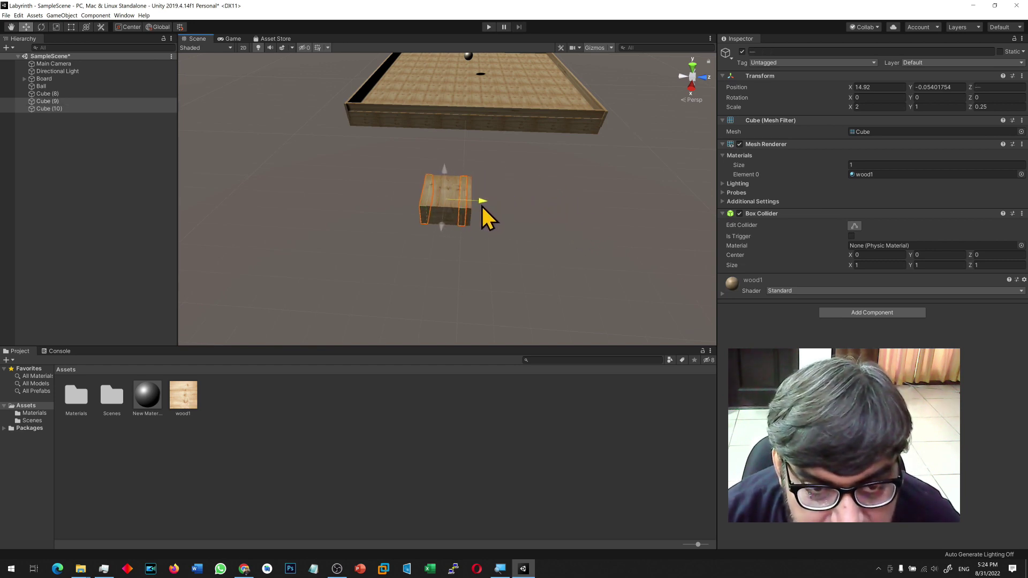
scroll(474, 243, up, 5)
scroll(474, 245, down, 3)
alt+drag(461, 282, 487, 252)
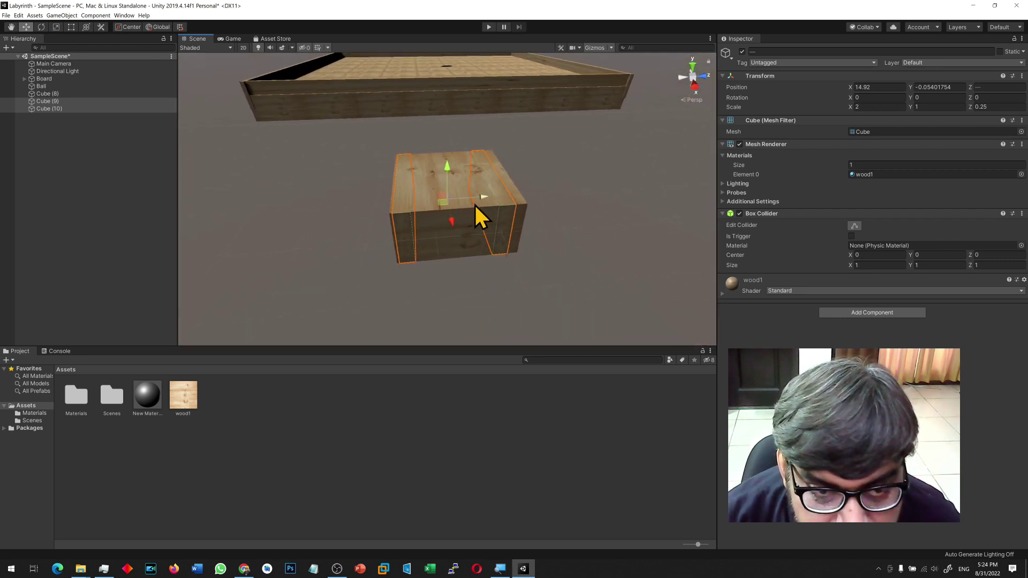
drag(483, 198, 481, 198)
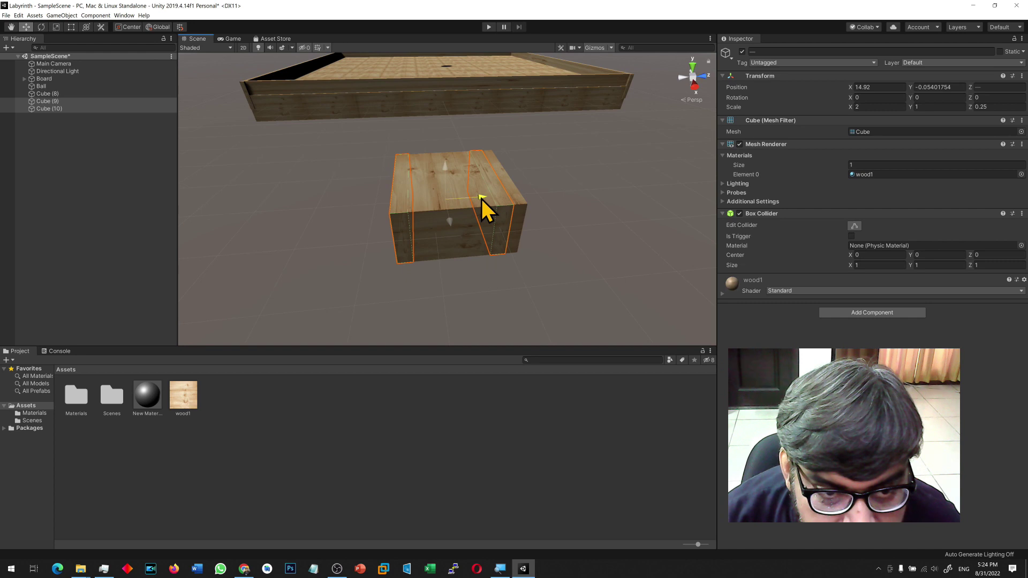
Move the Cube (9) slab along Z to 0.233, flush with the opposite side of the block.
click(58, 109)
click(73, 102)
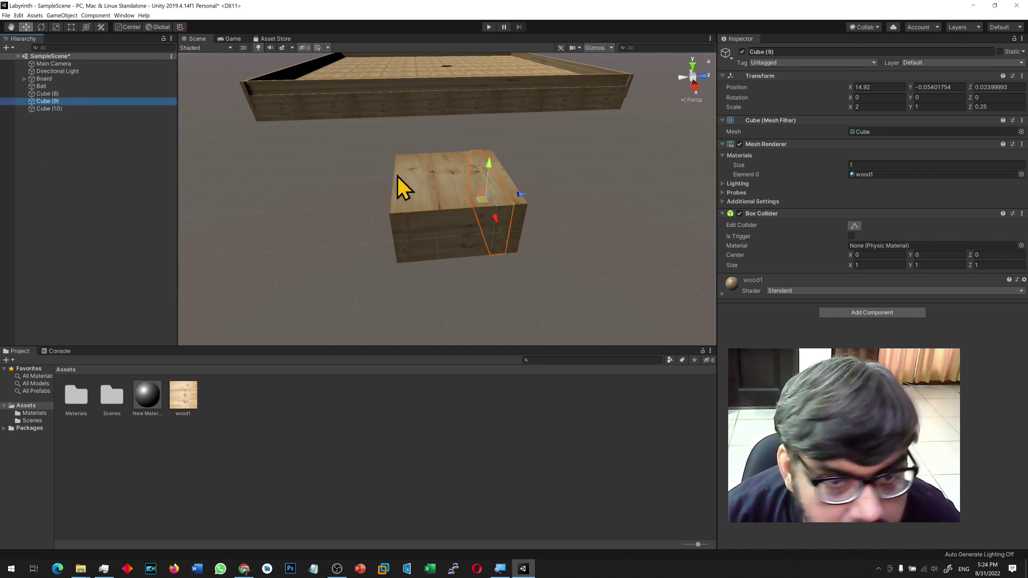
mouse_move(541, 204)
alt+mouse_down()
mouse_move(557, 241)
mouse_move(530, 227)
mouse_move(531, 204)
mouse_move(539, 210)
alt+mouse_up()
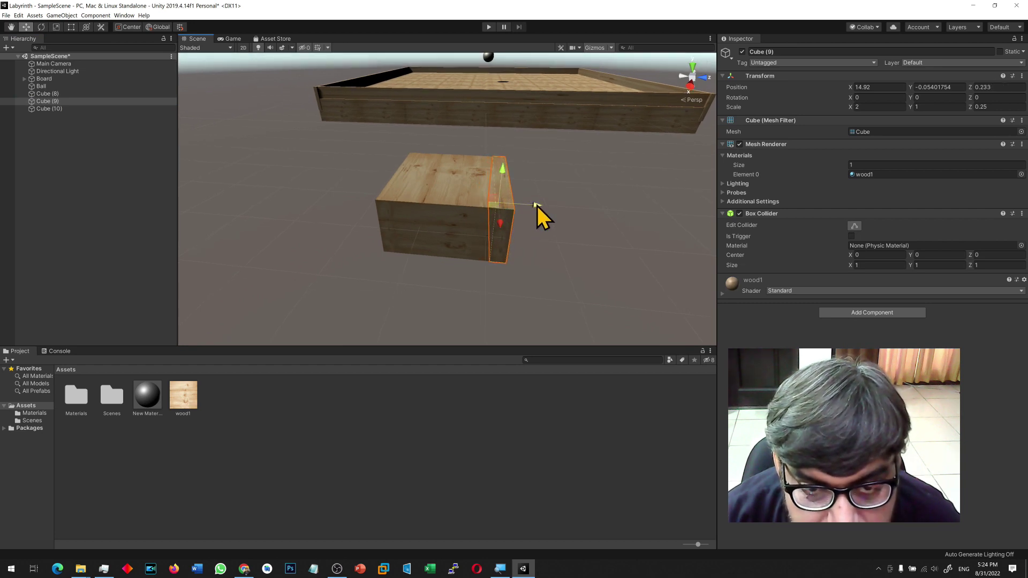
Duplicate the Cube (9) slab, rotate the copy 90 degrees about Y and move it to Z -0.6 across the block.
key(ctrl+d)
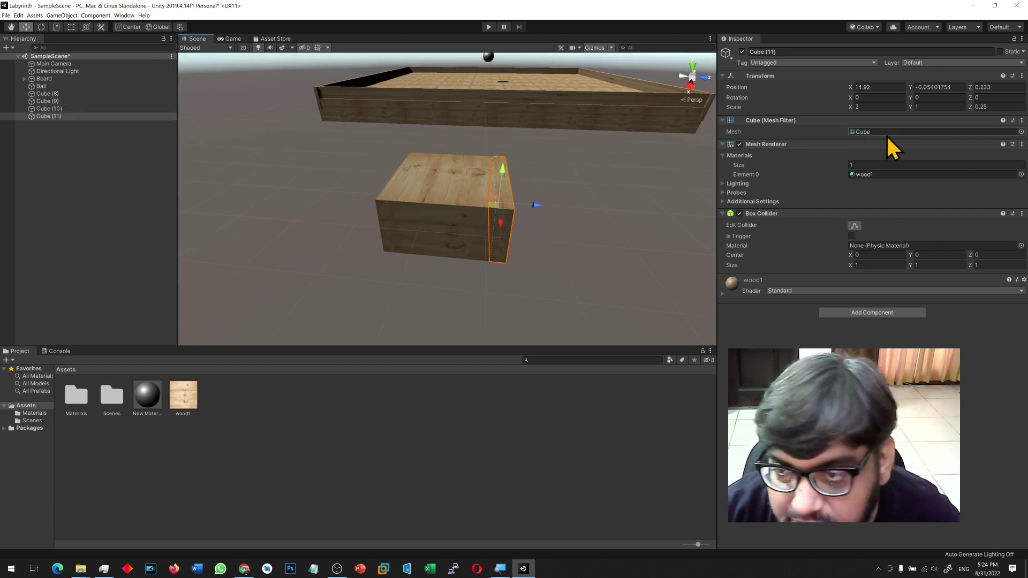
drag(911, 97, 866, 112)
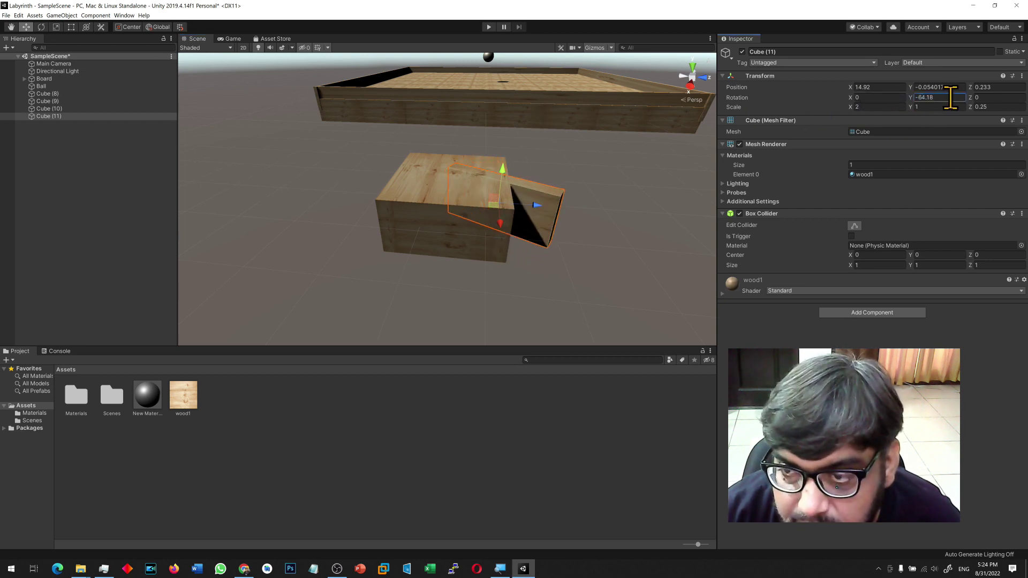
text(90)
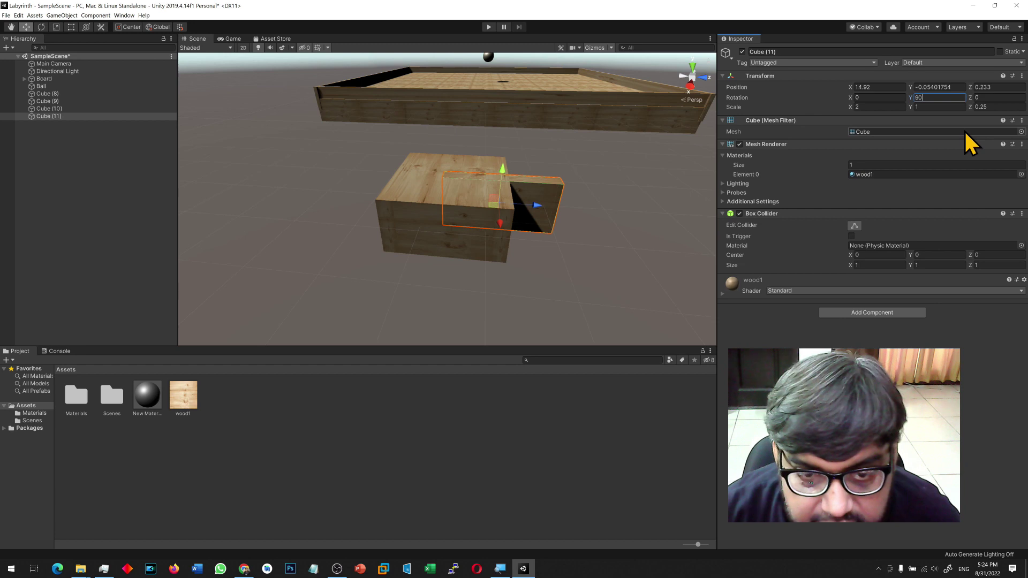
drag(544, 207, 488, 205)
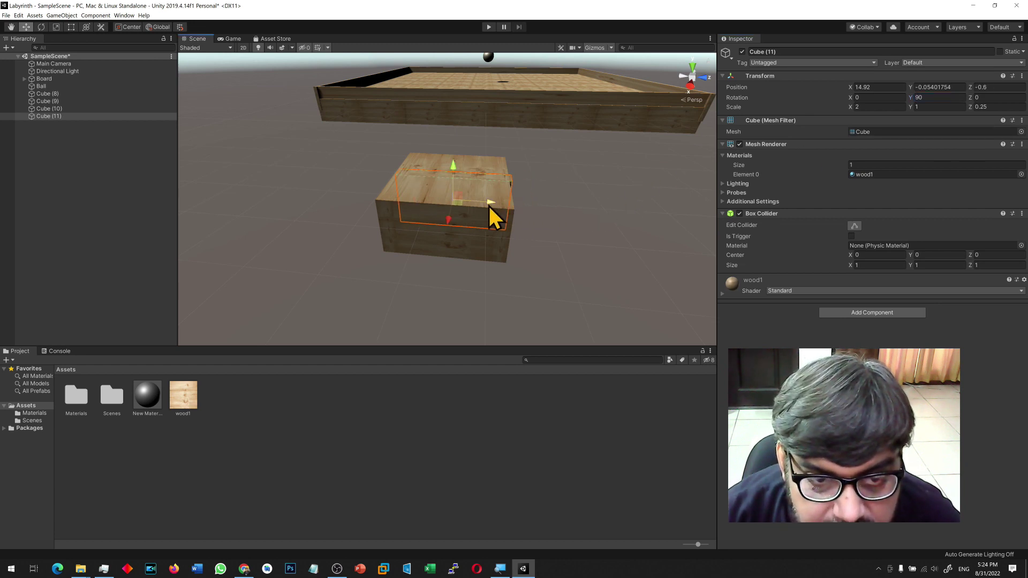
Move the rotated Cube (11) slab along X to 15.79, flush with the block's outer face.
key(f)
alt+drag(351, 250, 612, 249)
scroll(613, 249, down, 5)
scroll(612, 248, down, 3)
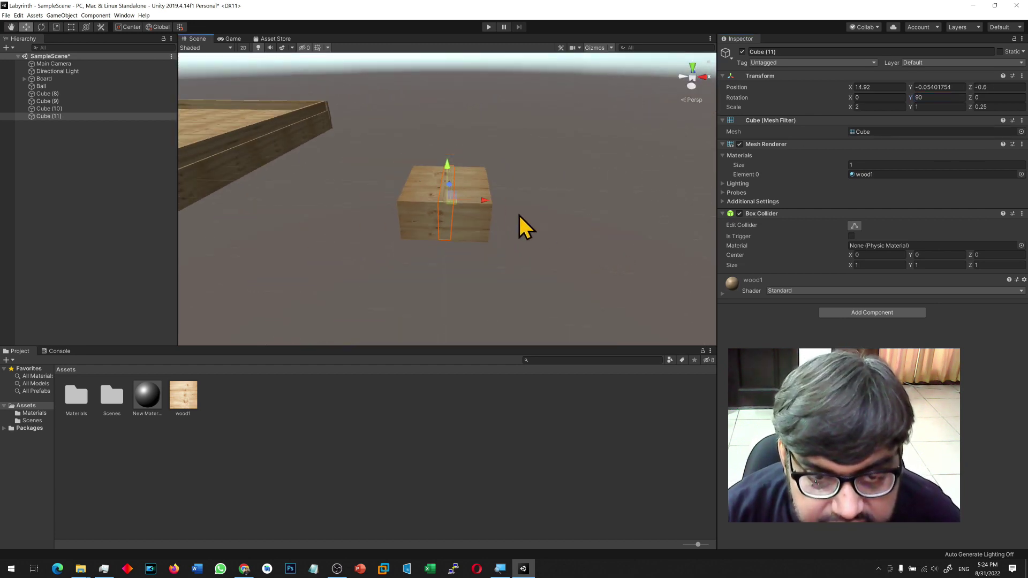
mouse_move(512, 203)
mouse_down()
mouse_move(523, 241)
mouse_move(458, 323)
mouse_move(372, 310)
mouse_move(227, 182)
mouse_move(225, 204)
mouse_move(257, 285)
mouse_move(502, 337)
mouse_move(530, 315)
mouse_move(541, 168)
mouse_move(489, 211)
mouse_move(509, 218)
mouse_move(521, 206)
mouse_up()
scroll(515, 220, up, 5)
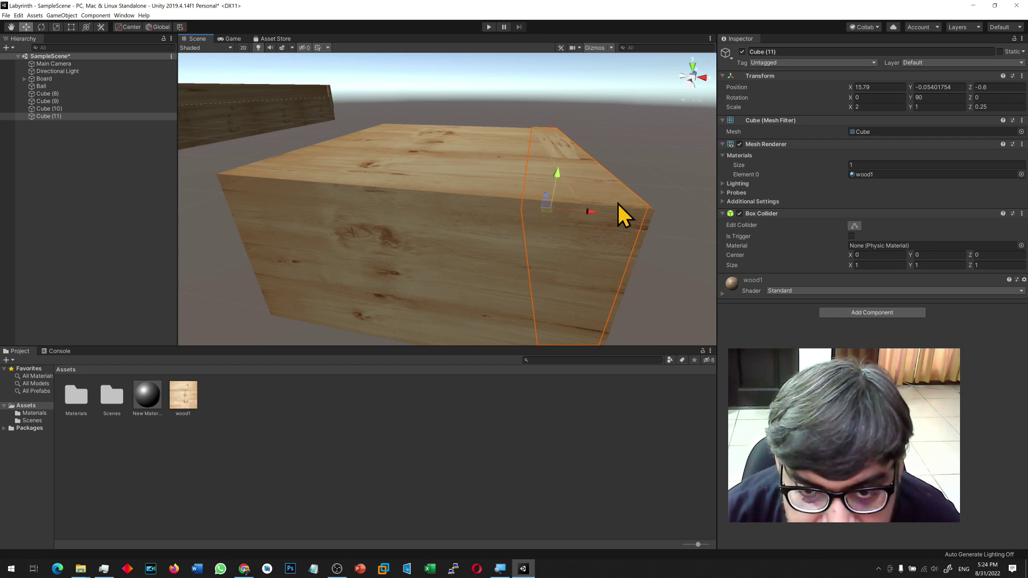
Duplicate the Cube (11) slab and move the copy along X to 14.053, flush with the block's opposite face.
scroll(619, 214, down, 5)
alt+drag(619, 223, 615, 271)
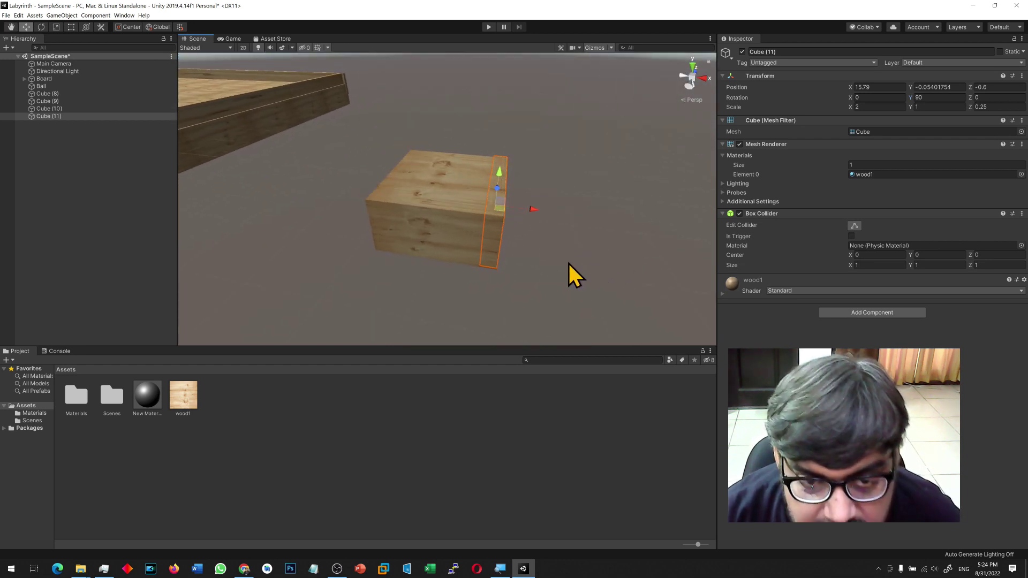
key(ctrl+d)
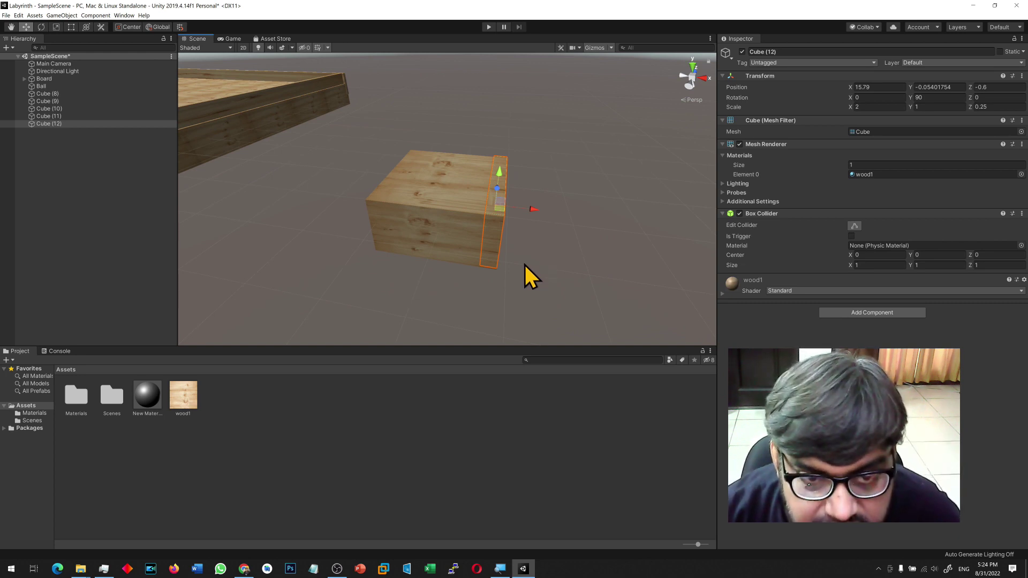
drag(534, 210, 438, 210)
alt+drag(416, 255, 476, 274)
drag(439, 206, 438, 207)
Delete the solid Cube (8) block enclosed by the four slabs, leaving an open square frame.
click(448, 194)
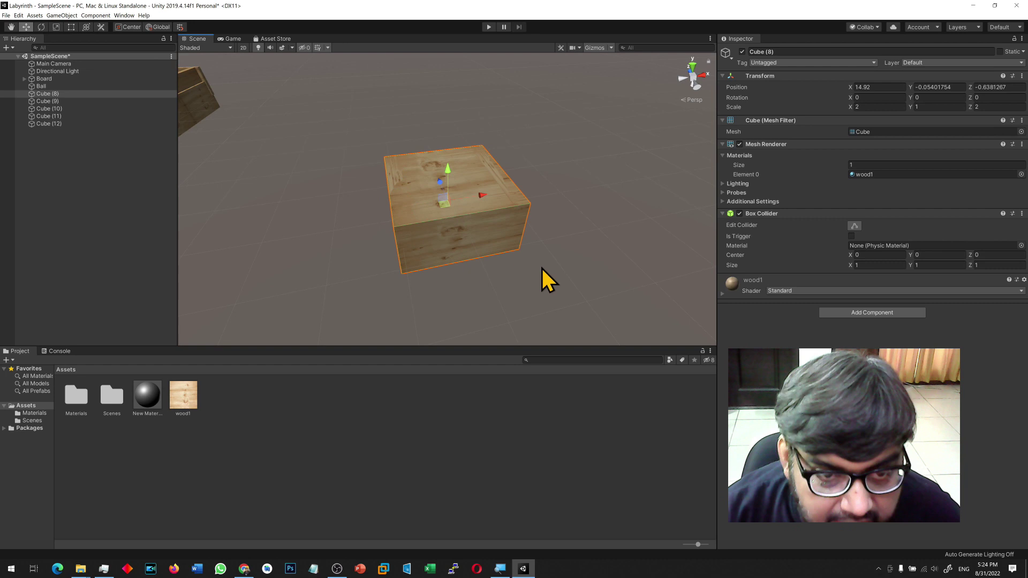
key(Delete)
alt+drag(650, 226, 589, 238)
alt+drag(883, 393, 823, 335)
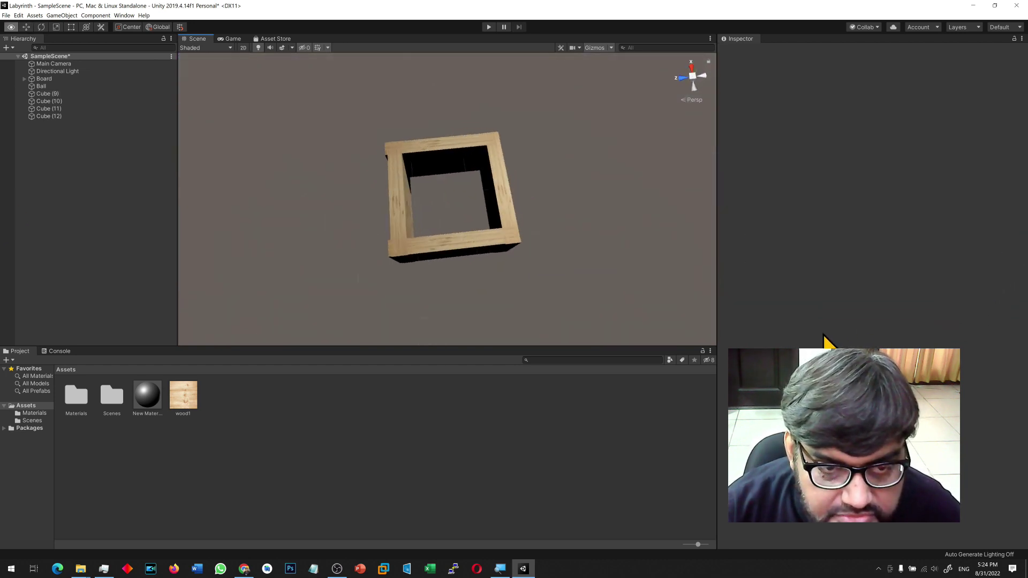
Move the Cube (9) slab outward along Z to 0.261, level with the ends of the adjoining frame slabs.
click(396, 209)
drag(366, 206, 512, 311)
click(467, 310)
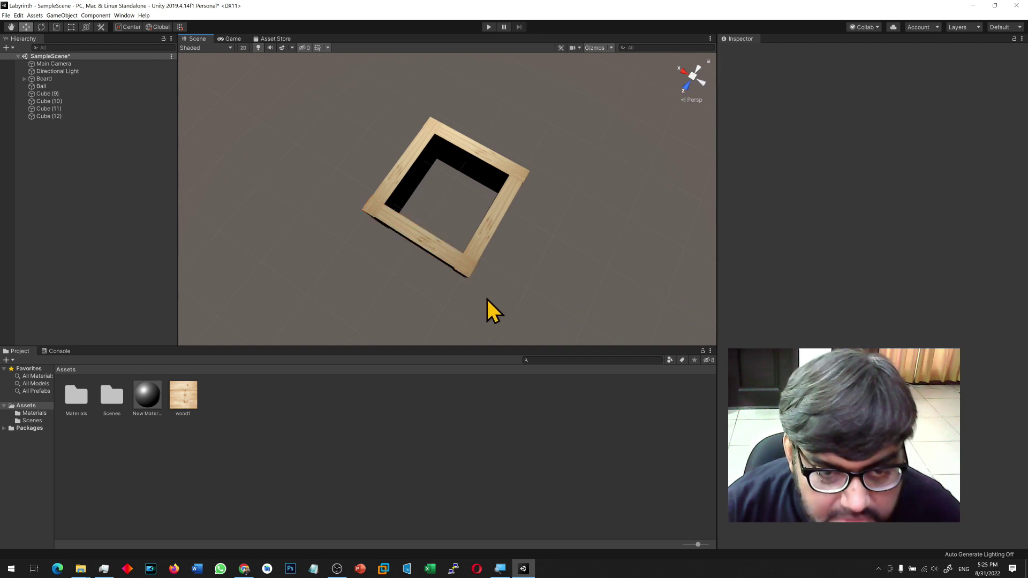
click(435, 252)
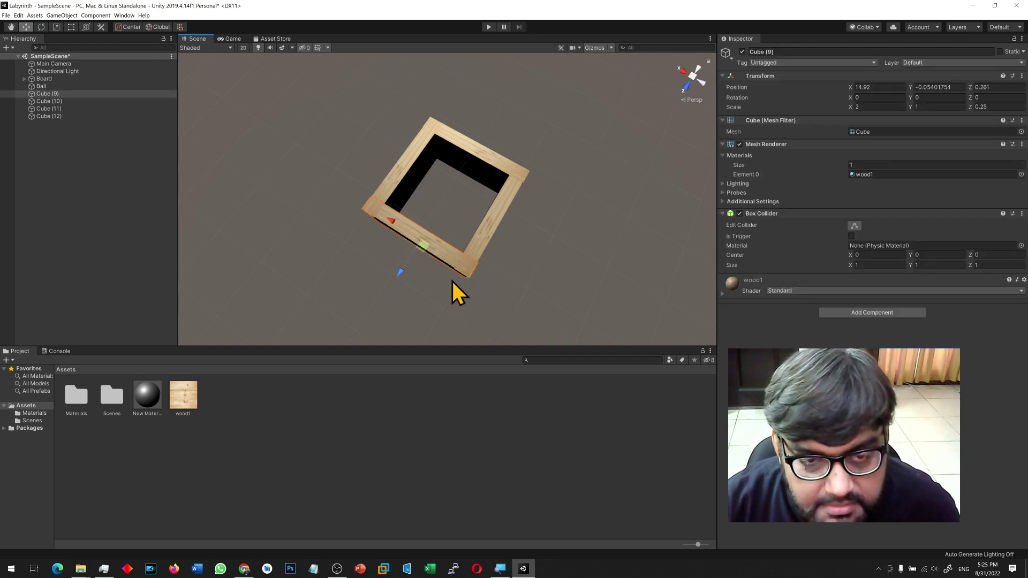
alt+drag(422, 287, 479, 237)
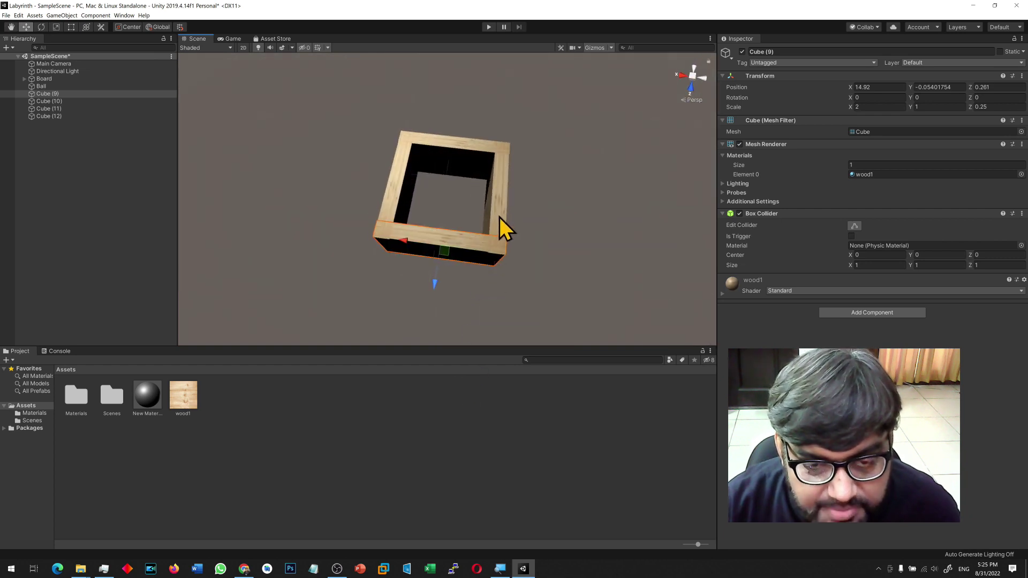
Move the Ball off the board to the square frame at Y 0.35, Z -0.48 to compare its size with the opening.
scroll(592, 225, down, 5)
middle_drag(574, 233, 391, 230)
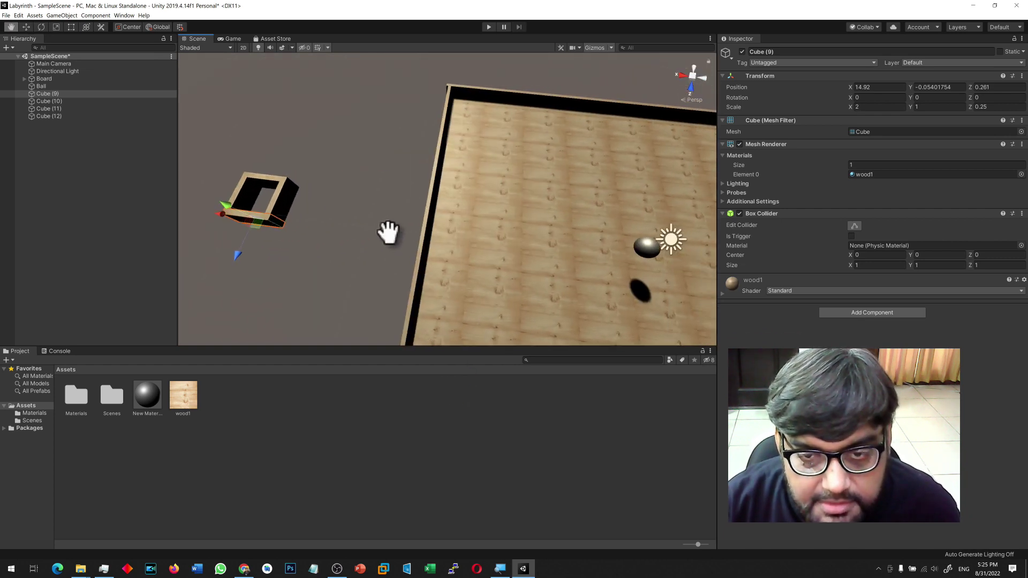
click(632, 248)
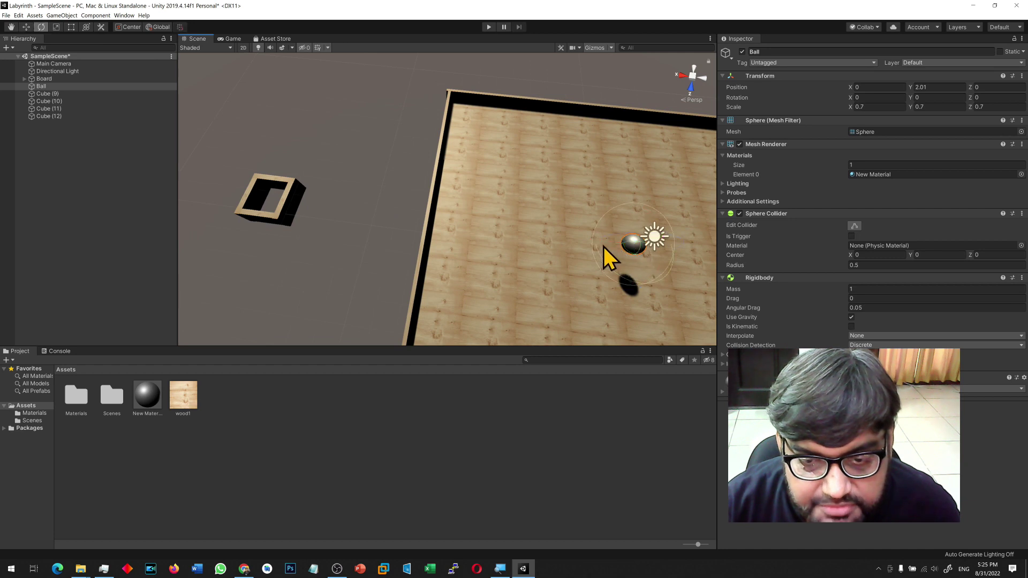
drag(596, 246, 220, 214)
key(f)
alt+drag(277, 254, 578, 279)
scroll(567, 276, down, 5)
drag(452, 197, 465, 195)
alt+drag(378, 282, 533, 94)
drag(443, 165, 436, 213)
drag(491, 266, 502, 275)
key(f)
Move the Ball along X to 9.01, away from the frame and beside the board.
alt+drag(474, 382, 361, 239)
scroll(458, 272, down, 10)
drag(416, 200, 590, 190)
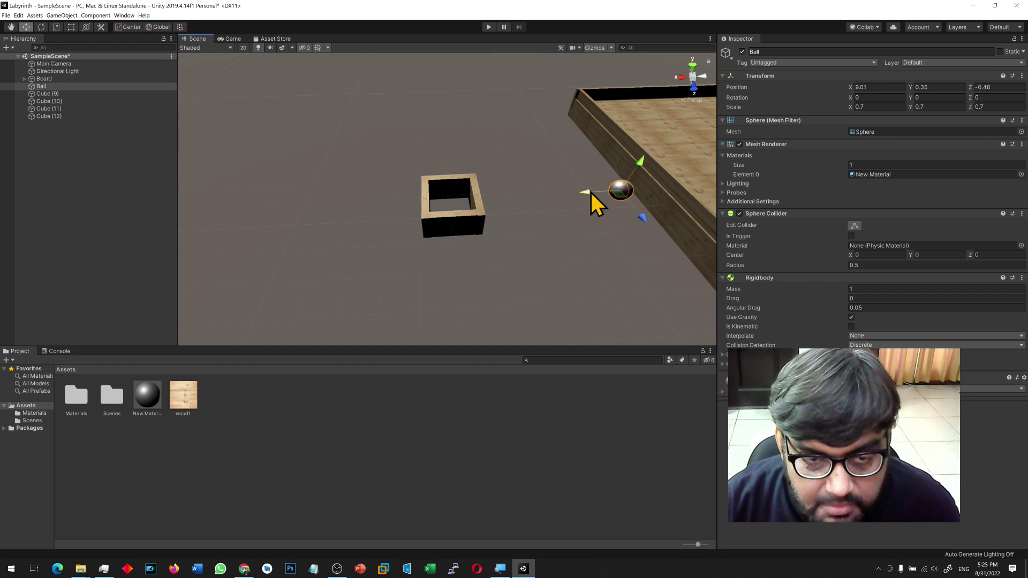
Duplicate the Cube (12) slab and set the copy's Y rotation to 45.
click(477, 193)
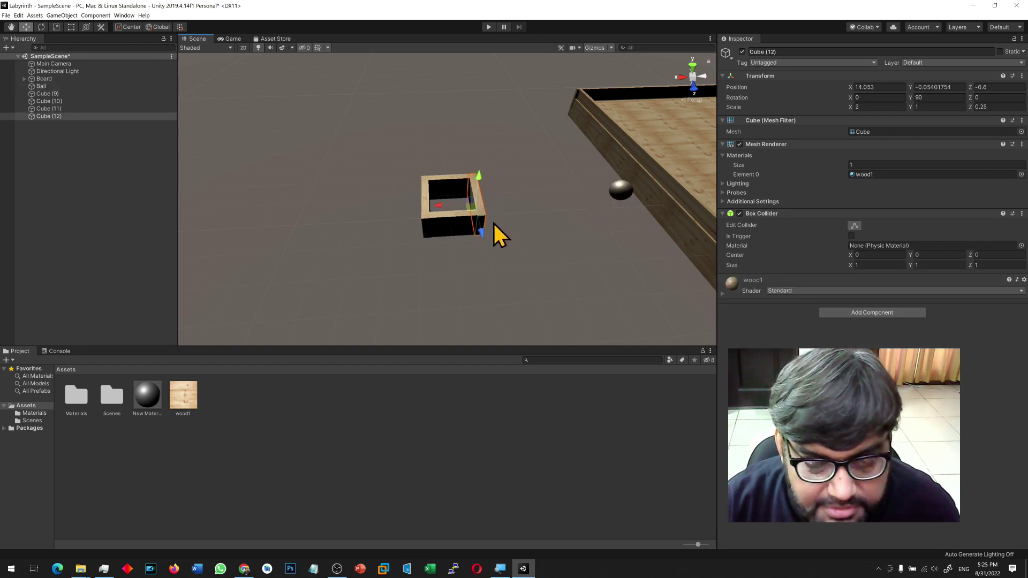
key(ctrl+d)
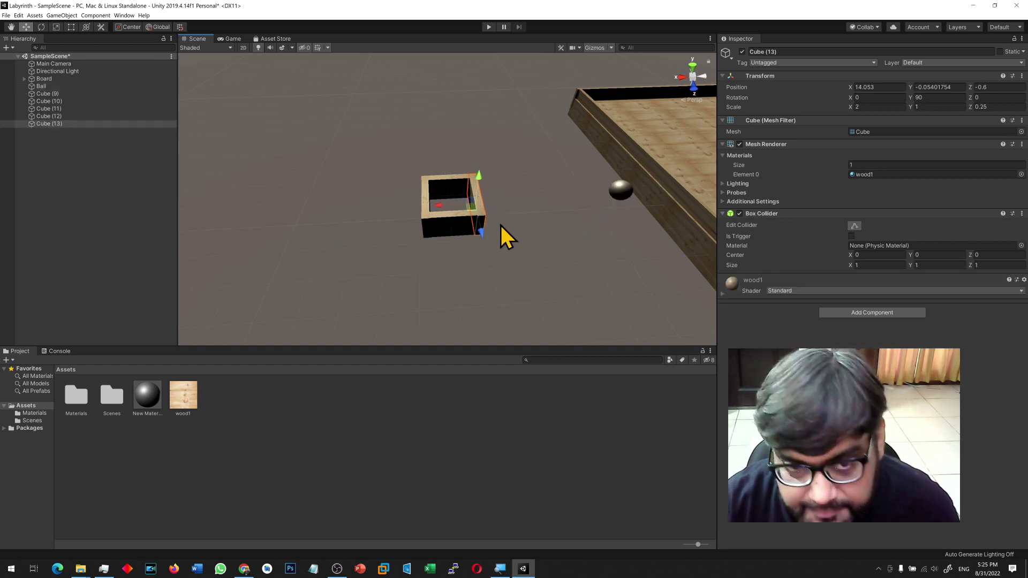
click(925, 98)
text(45)
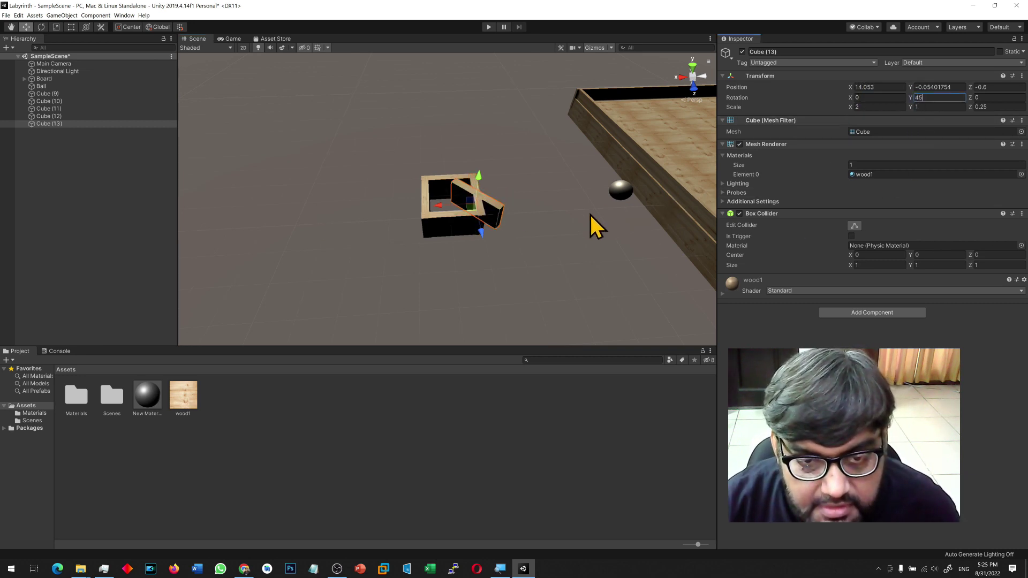
text(e)
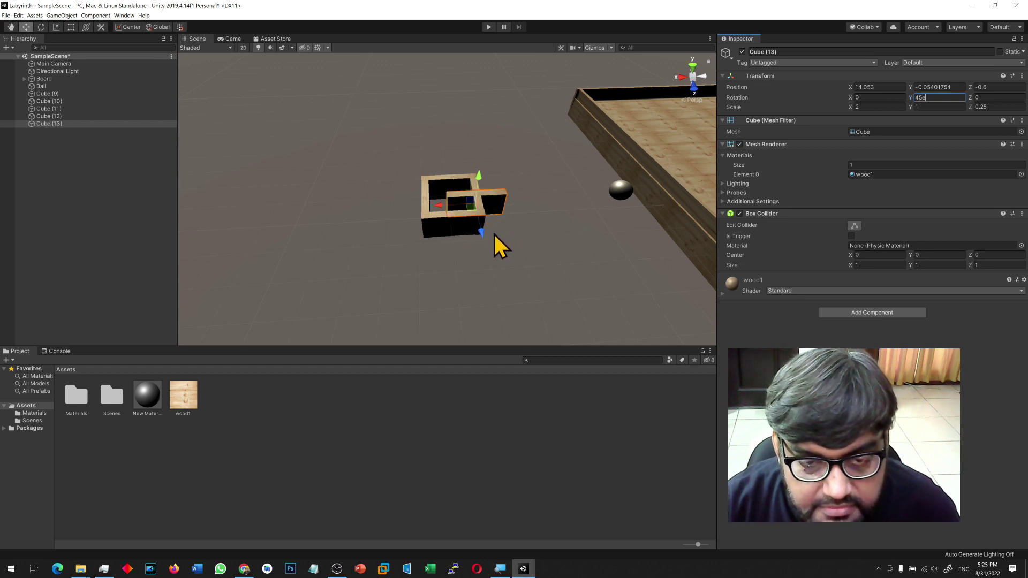
key(BackSpace)
key(Return)
Try shortening the 45-degree slab with X scales of 0.25, 0.5 and 1.
key(r)
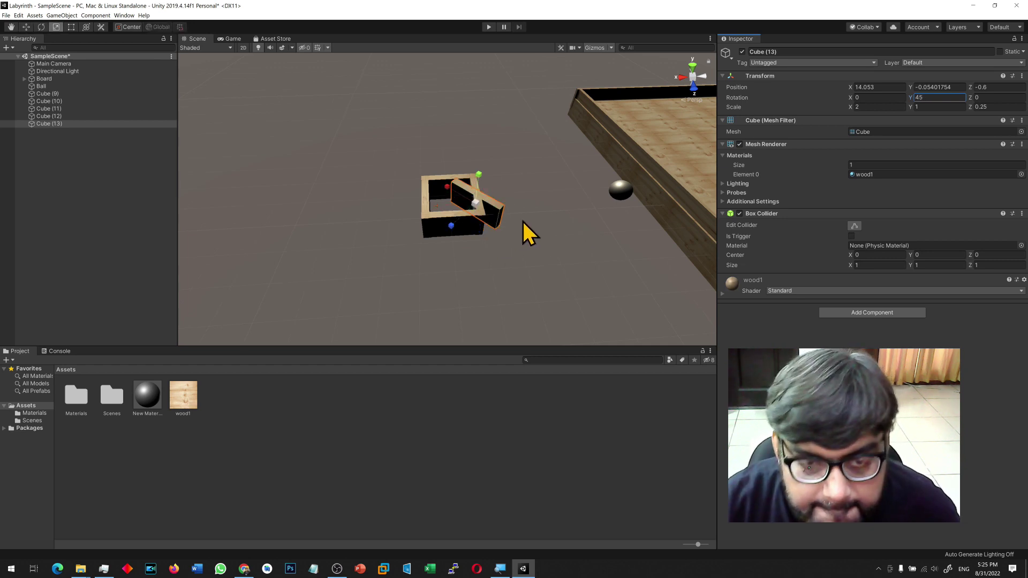
drag(448, 191, 515, 189)
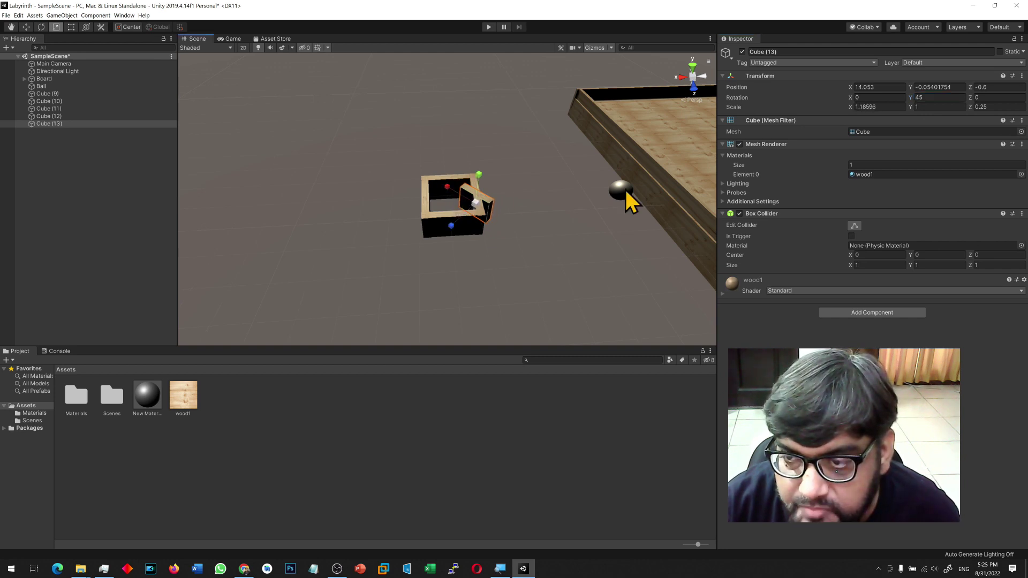
click(874, 106)
text(0.25)
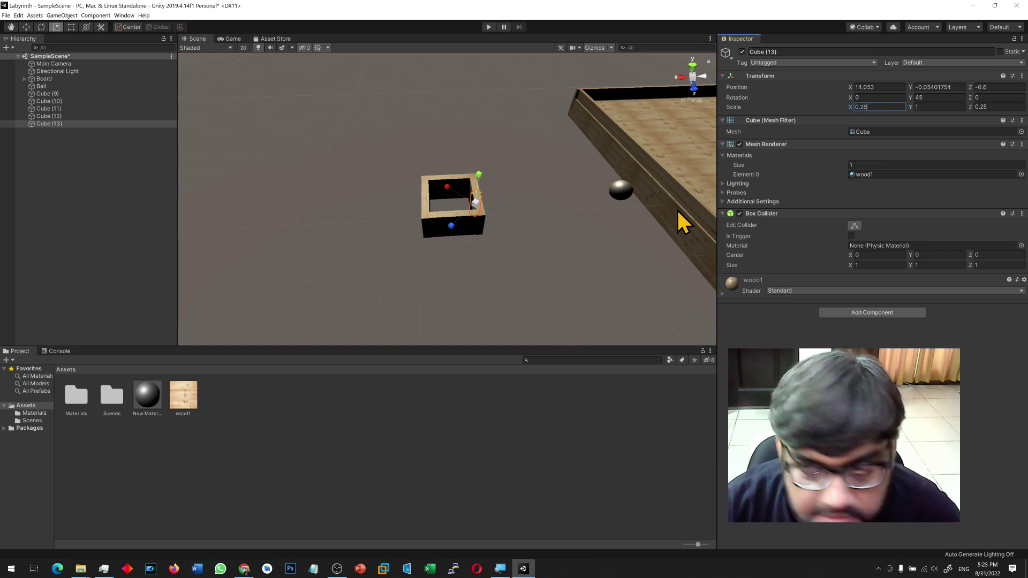
key(BackSpace)
key(BackSpace)
key(BackSpace)
key(BackSpace)
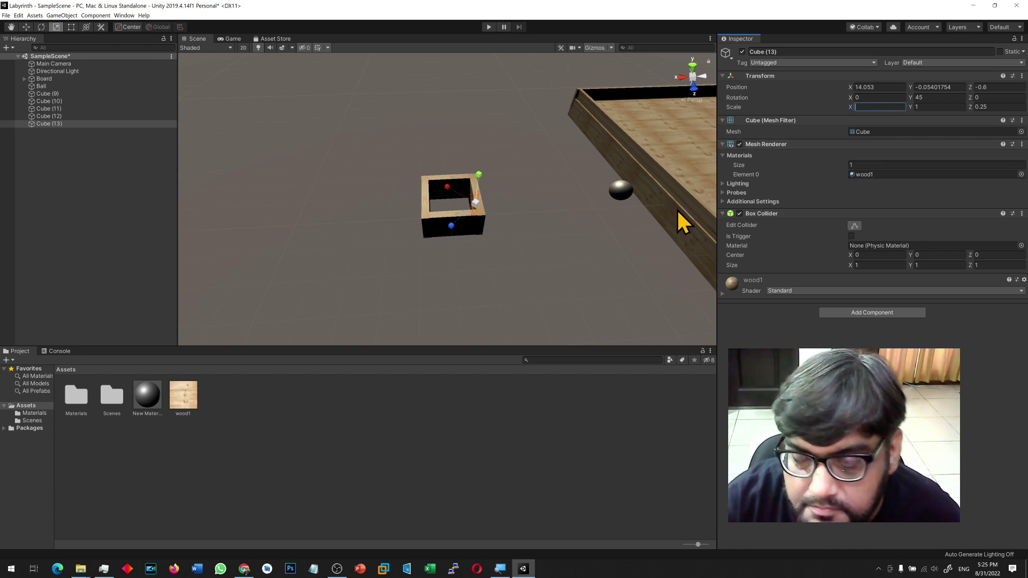
text(0.5)
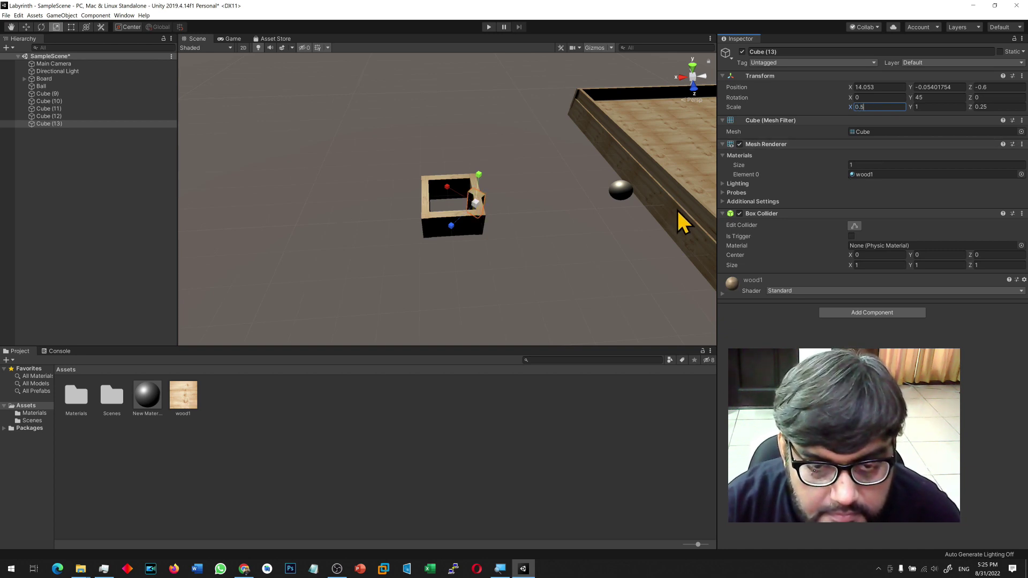
key(BackSpace)
key(BackSpace)
key(BackSpace)
text(1)
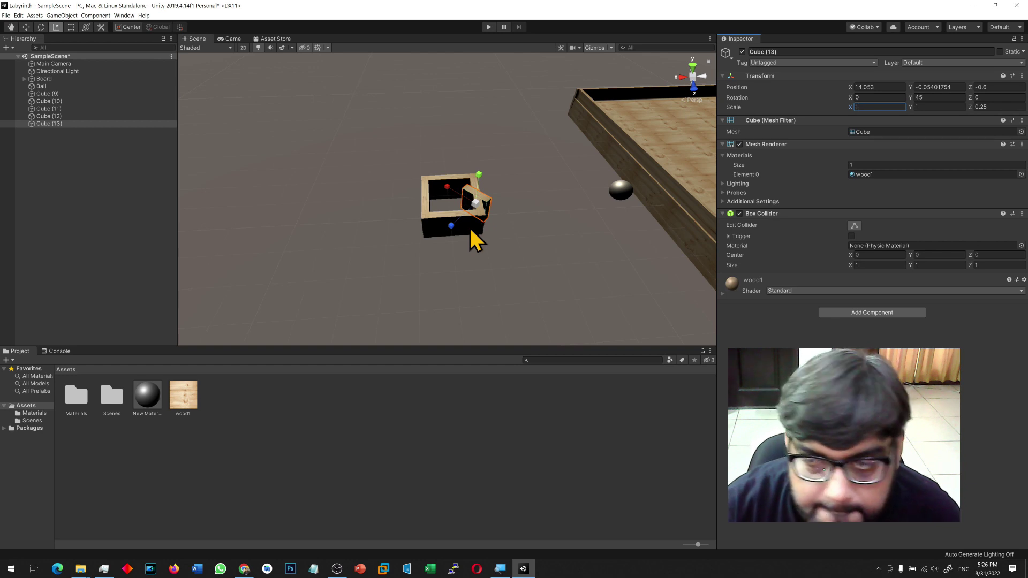
Move the 45-degree slab along Z to -1.18 and set its X scale to 0.7.
alt+drag(517, 218, 472, 224)
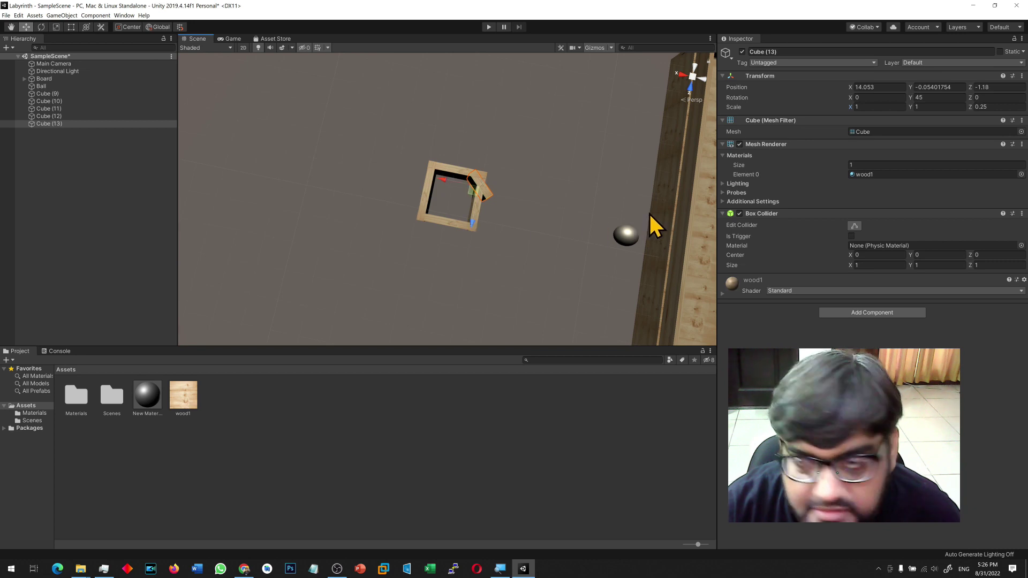
click(870, 107)
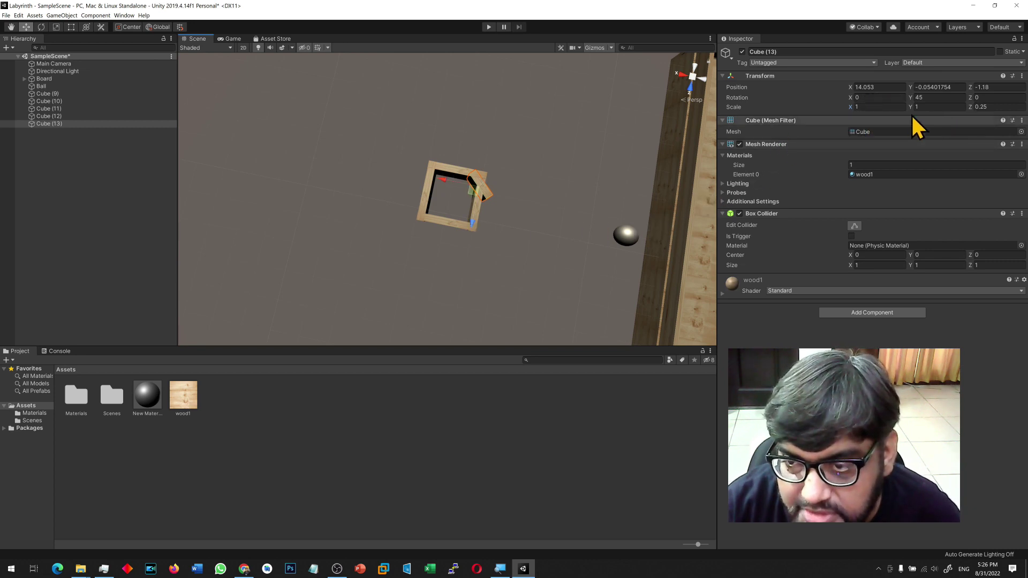
text(0.7)
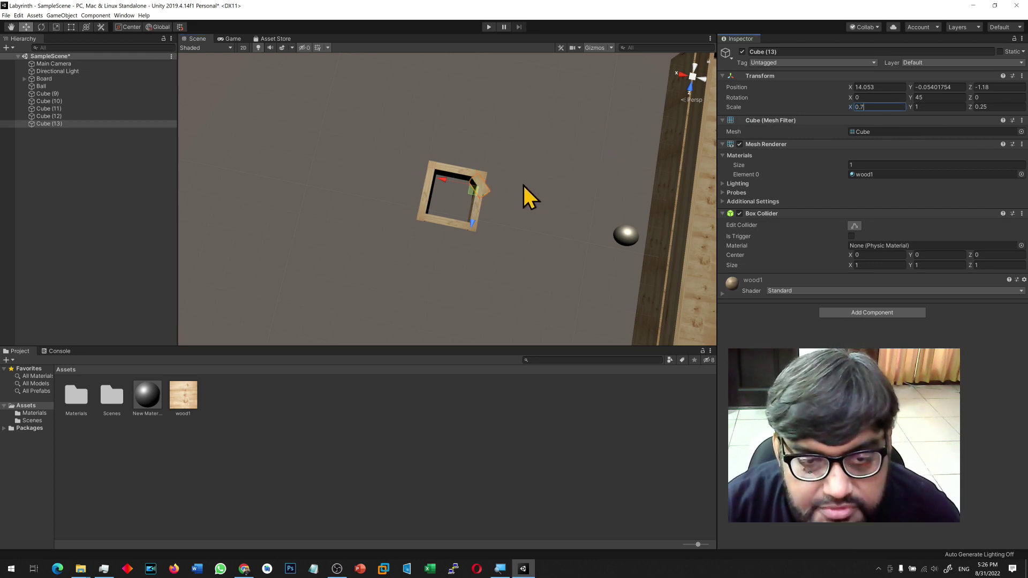
click(479, 205)
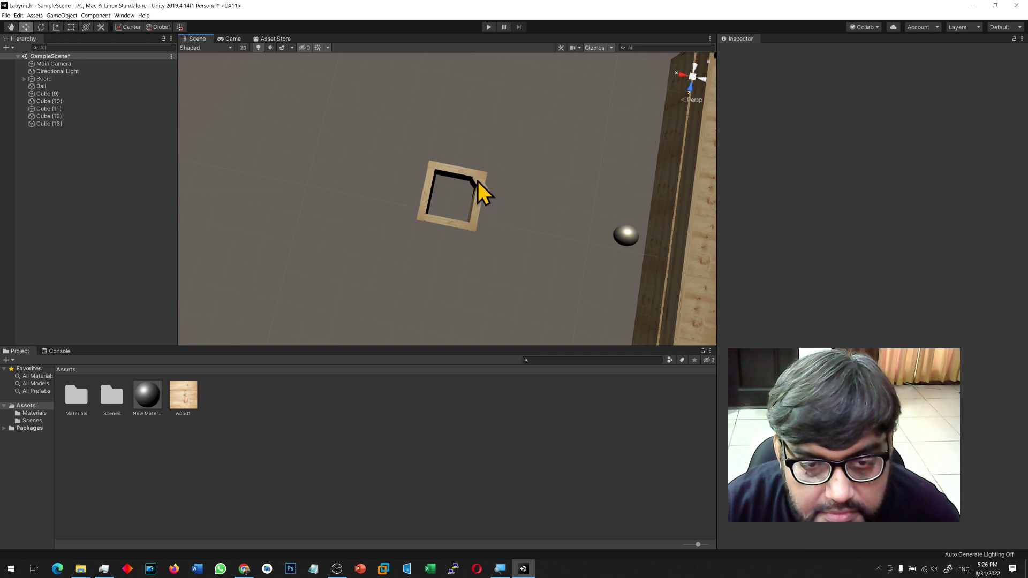
click(478, 183)
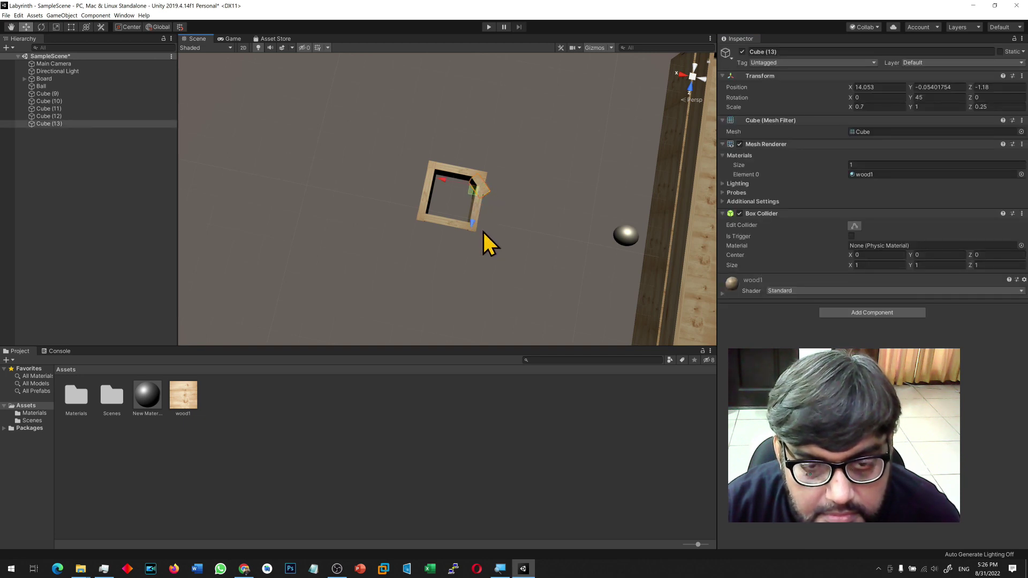
Fit the 45-degree slab diagonally into the frame's inner corner at X 14.297, Z -1.32.
alt+drag(513, 243, 223, 232)
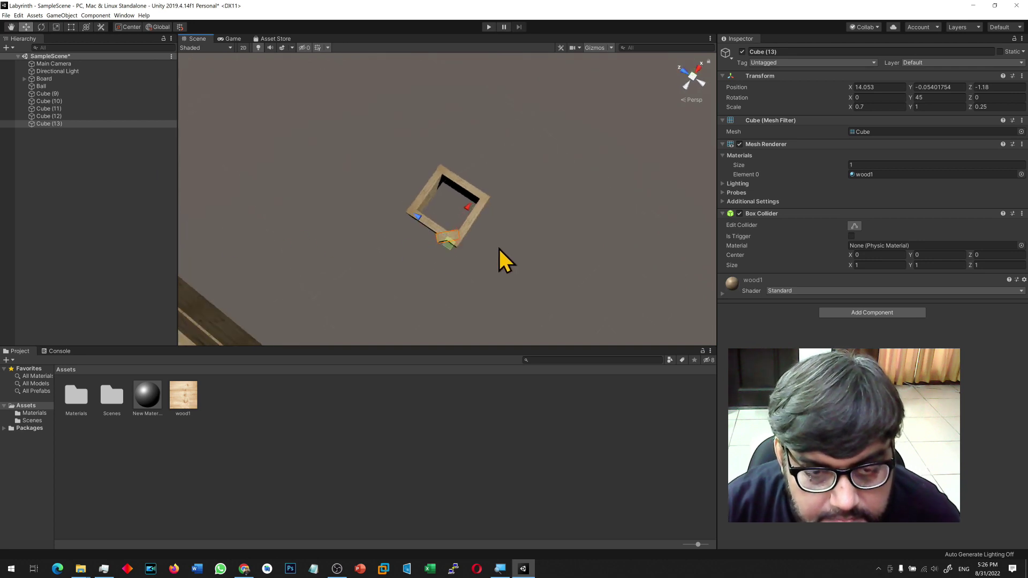
drag(464, 208, 426, 210)
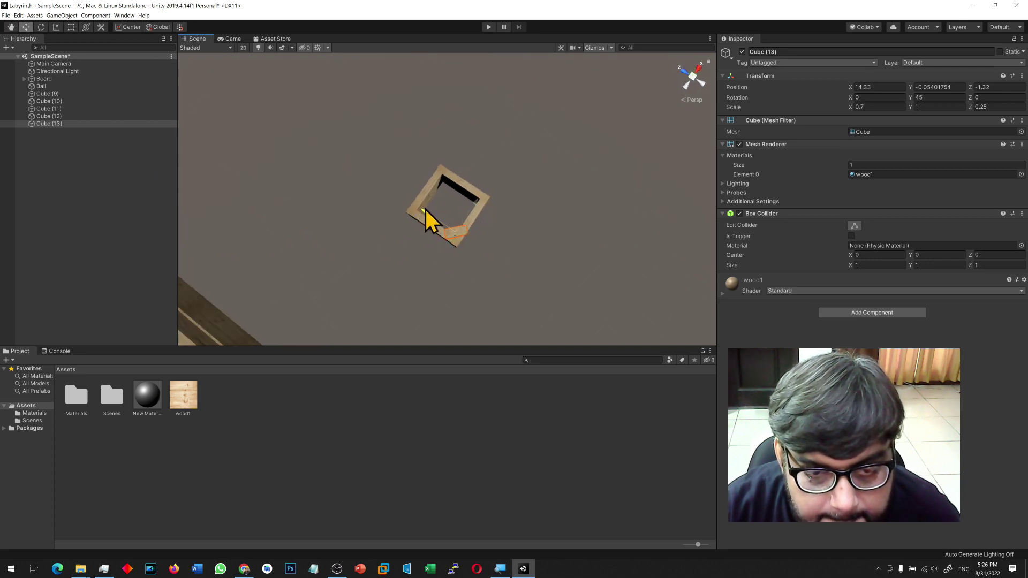
alt+drag(391, 242, 512, 241)
click(516, 272)
scroll(478, 249, up, 5)
click(507, 231)
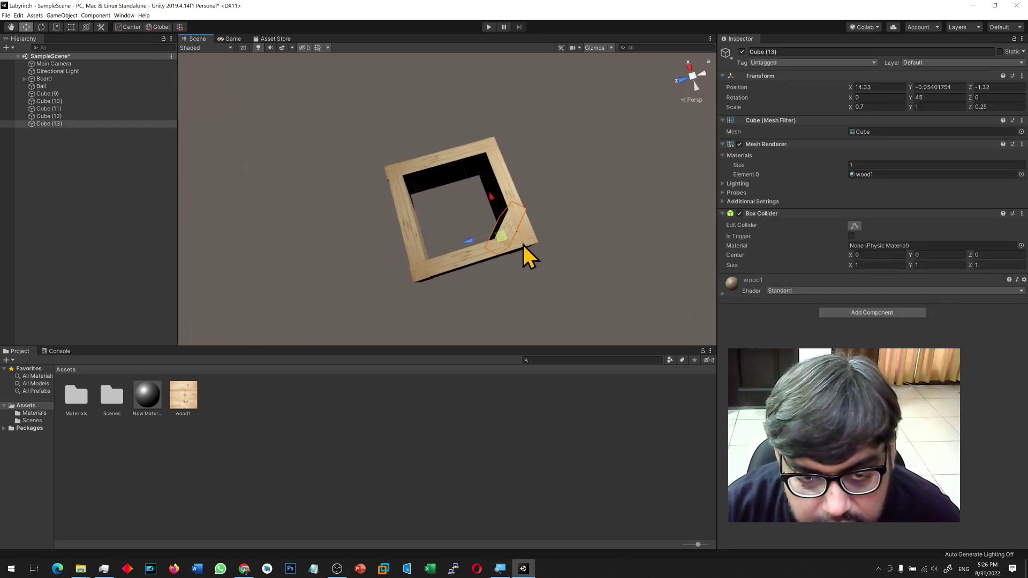
drag(491, 197, 492, 199)
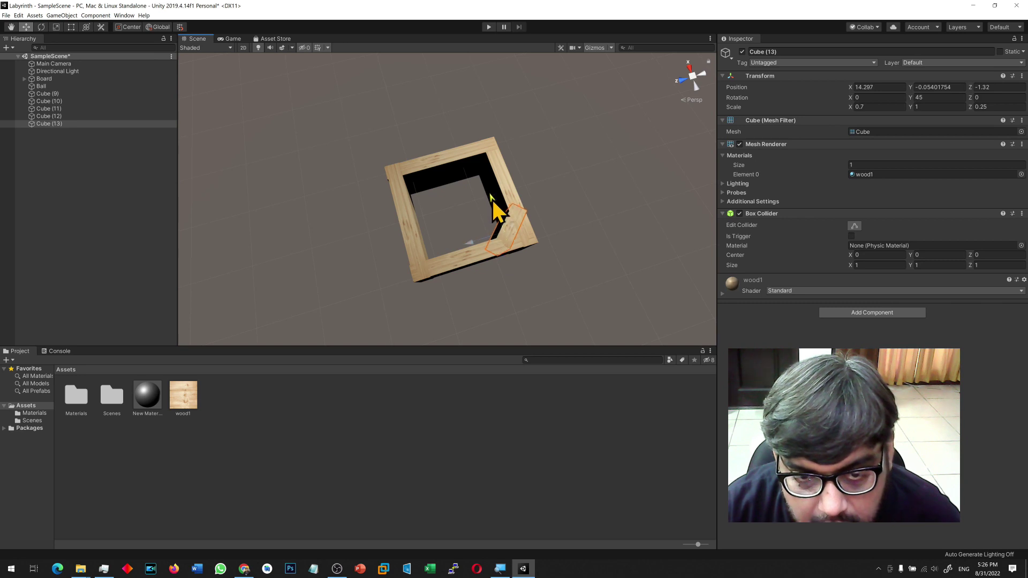
Duplicate the diagonal corner slab and move the copy along X to 15.539, at the neighbouring corner of the frame.
alt+drag(476, 236, 218, 263)
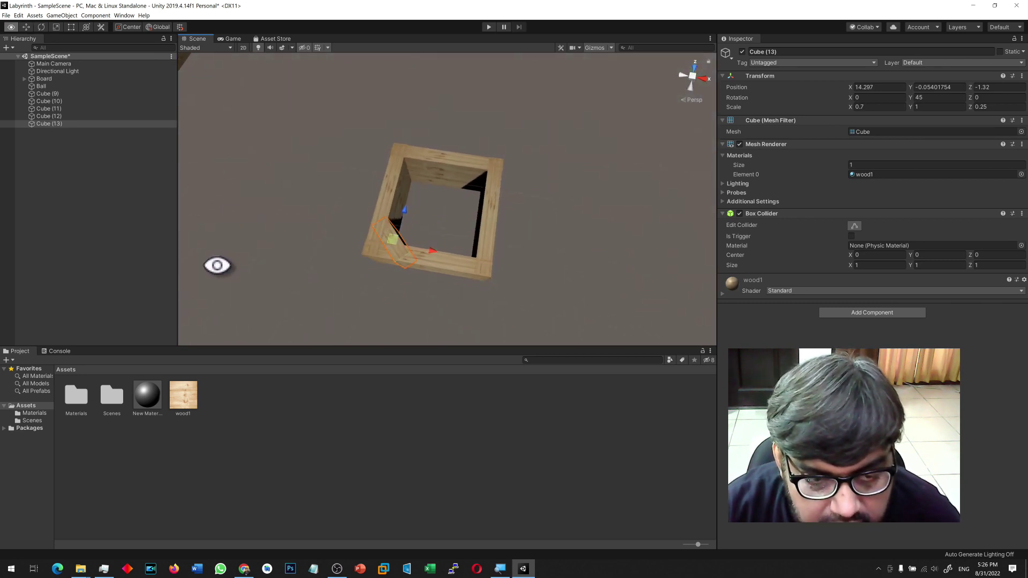
click(464, 265)
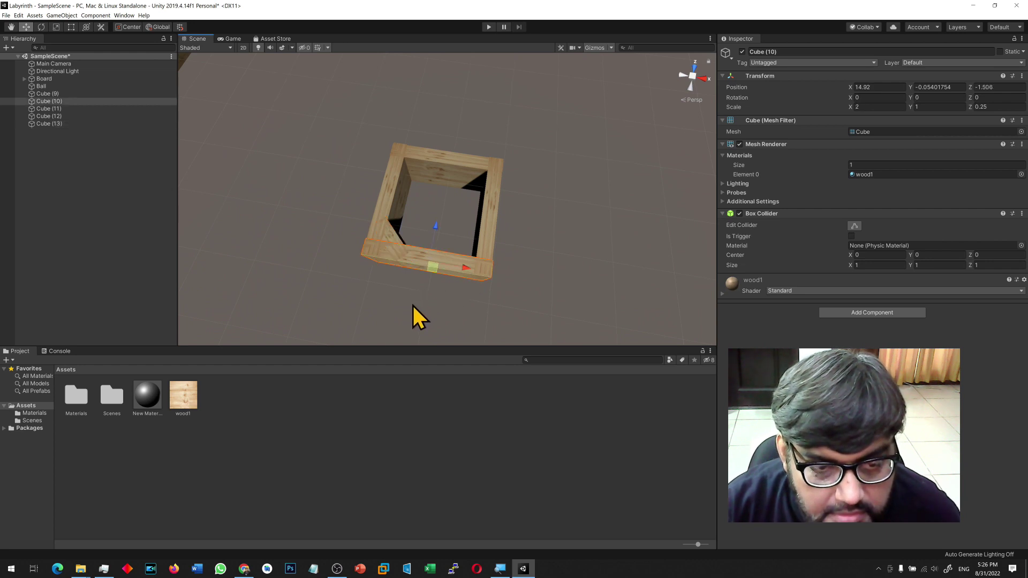
click(402, 251)
alt+drag(408, 300, 328, 284)
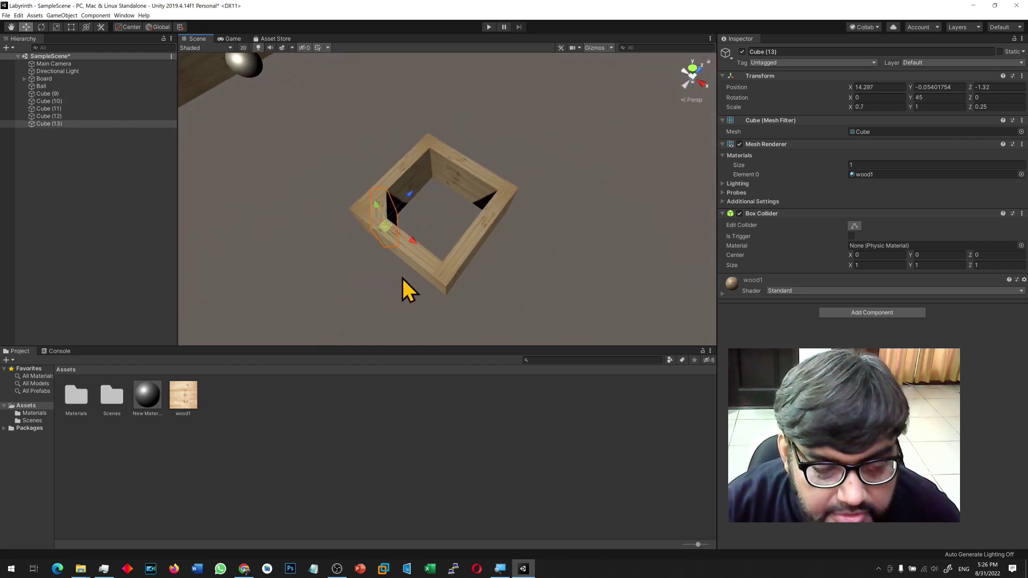
key(ctrl+d)
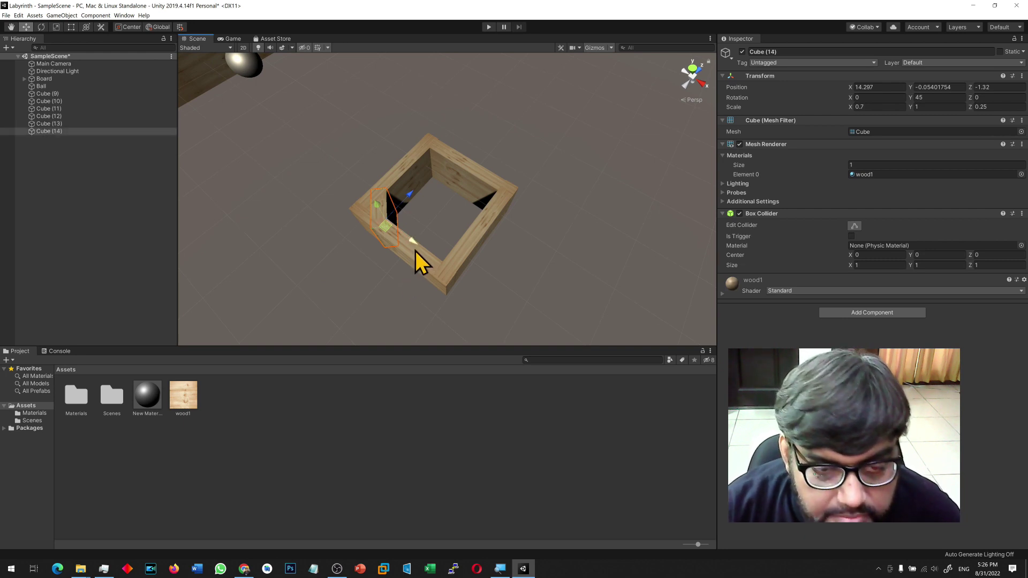
drag(416, 244, 470, 269)
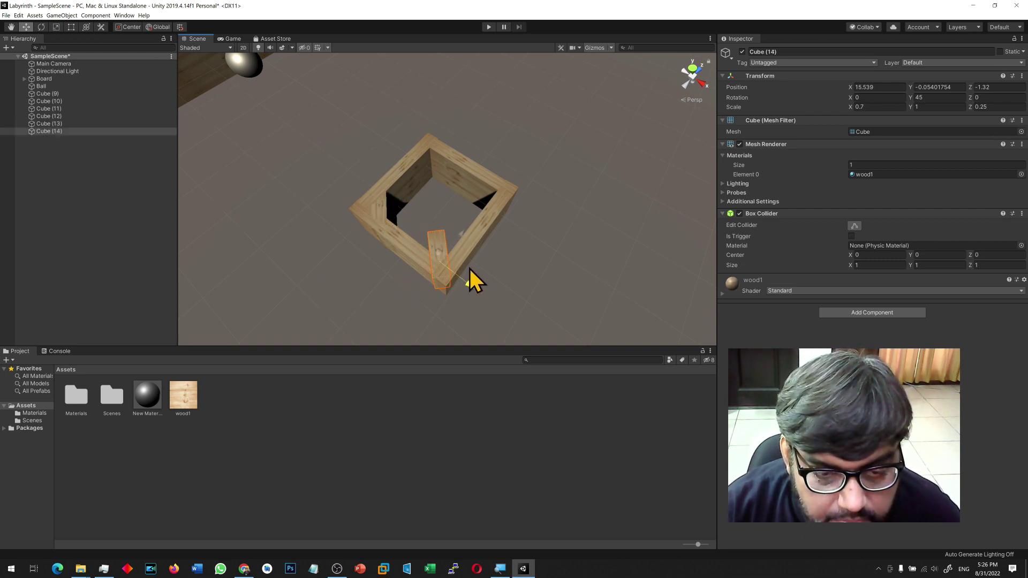
Set the Cube (14) corner slab's Y rotation to 135.
key(e)
click(938, 97)
text(135)
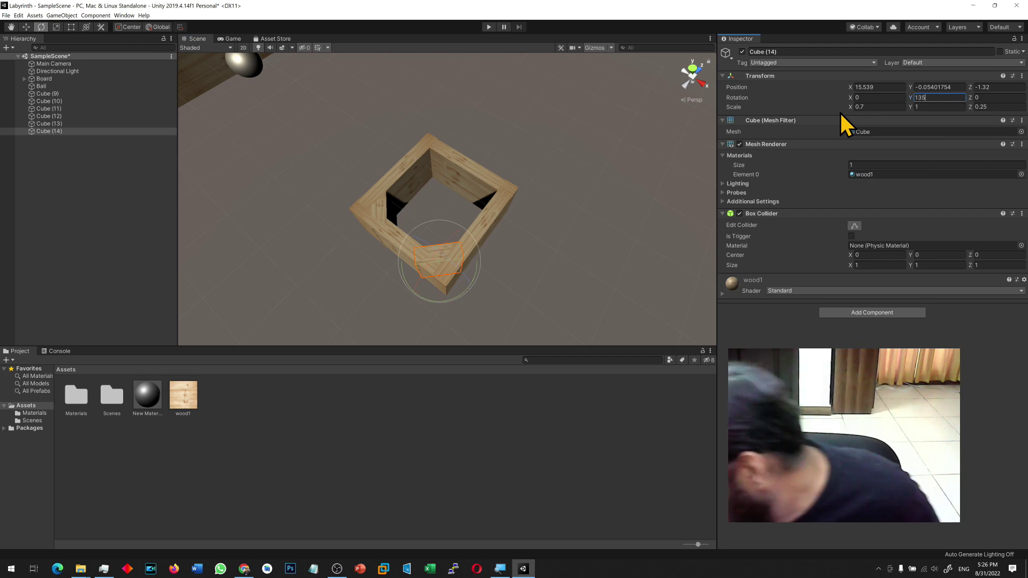
Duplicate the Cube (14) corner slab, move the copy to the adjacent open corner, and set its Y rotation to 45.
click(574, 273)
alt+drag(567, 272, 558, 316)
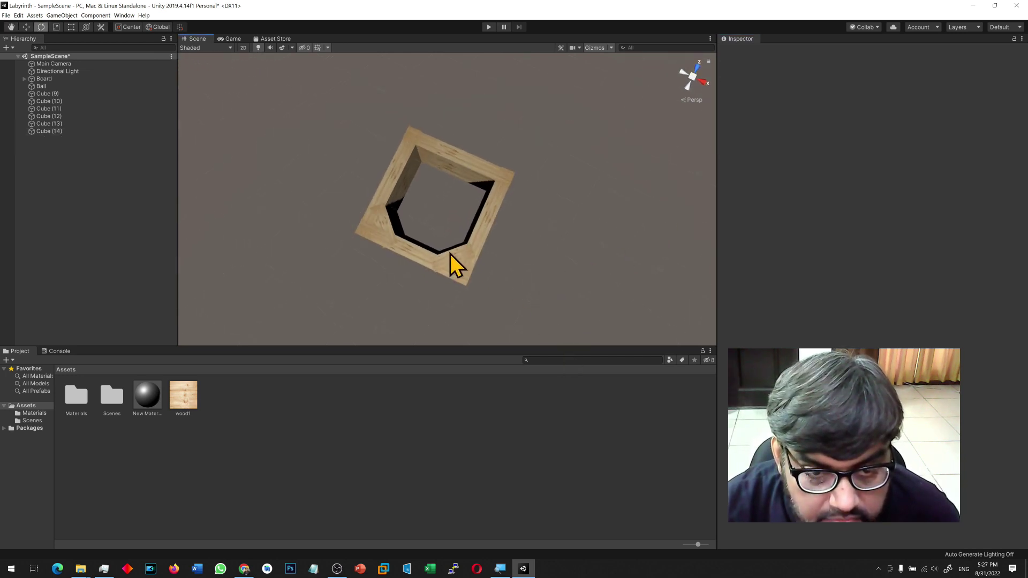
click(467, 267)
key(ctrl+d)
alt+drag(539, 308, 525, 206)
key(w)
click(939, 98)
text(45)
Duplicate the corner slab at X 14.297 into the frame's last open corner at Z 0.064, with its Y rotation set to 135.
alt+drag(589, 178, 440, 243)
click(434, 157)
key(ctrl+d)
drag(452, 171, 519, 185)
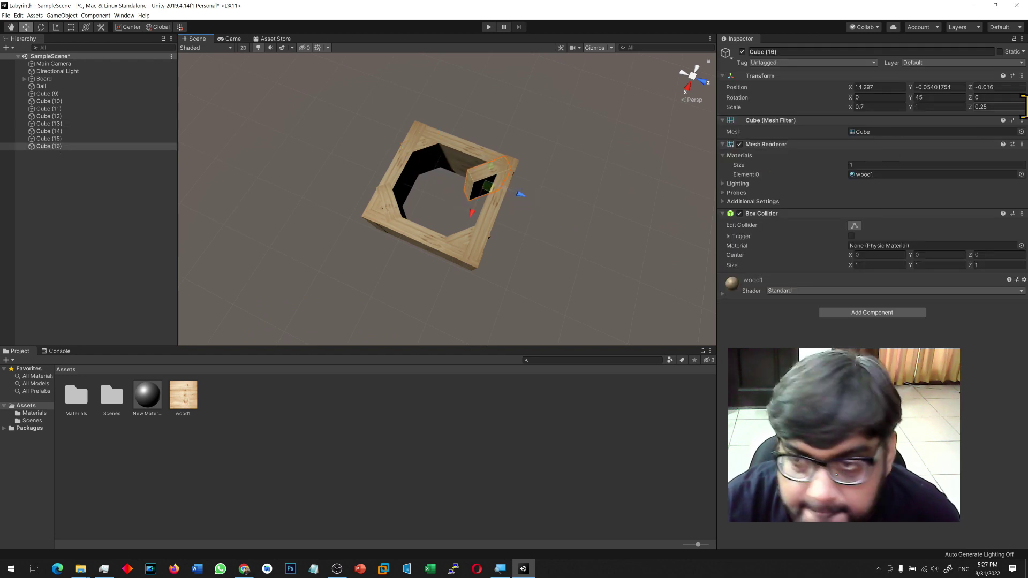
click(946, 97)
text(135)
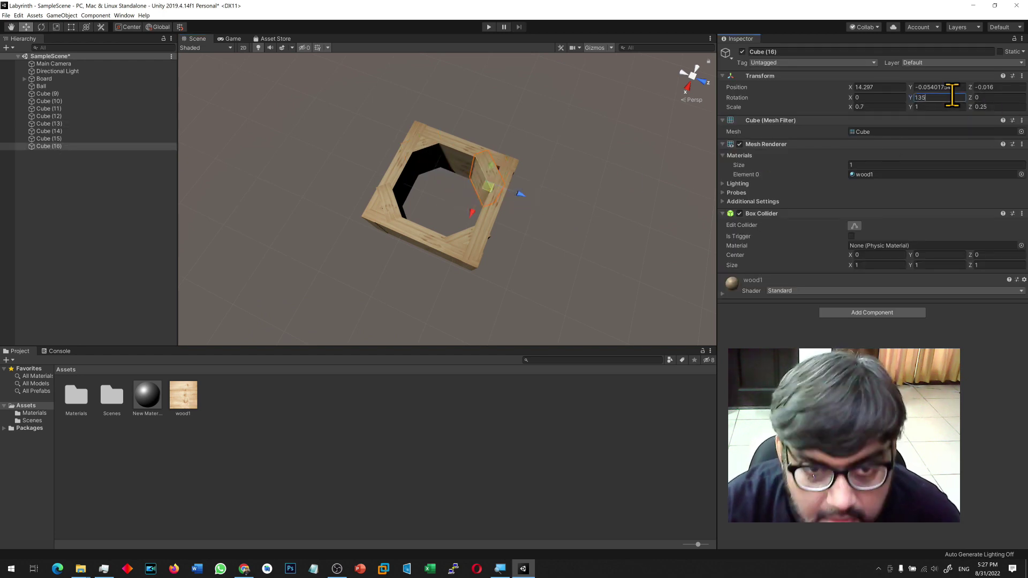
alt+drag(685, 194, 386, 225)
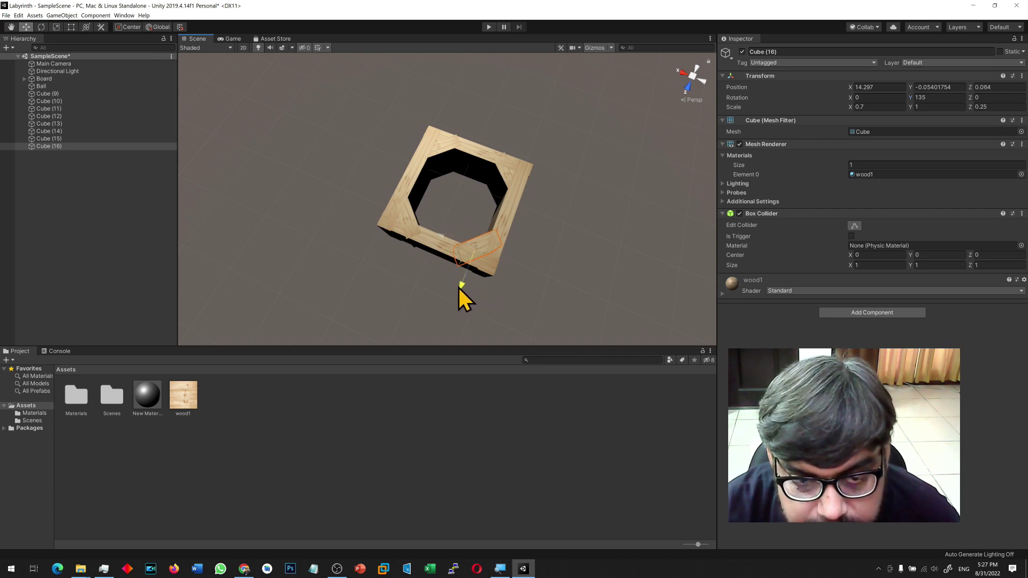
click(543, 281)
Move the Ball up to Y 3.39 and along X to -0.13, so it sits above the board.
alt+drag(520, 298, 537, 192)
scroll(537, 193, down, 5)
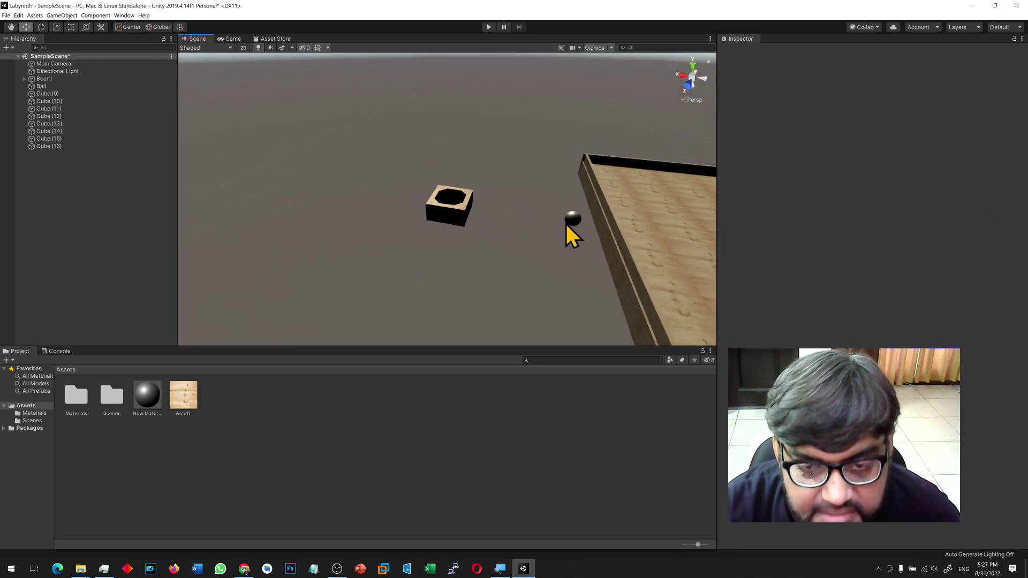
click(571, 219)
drag(542, 219, 543, 198)
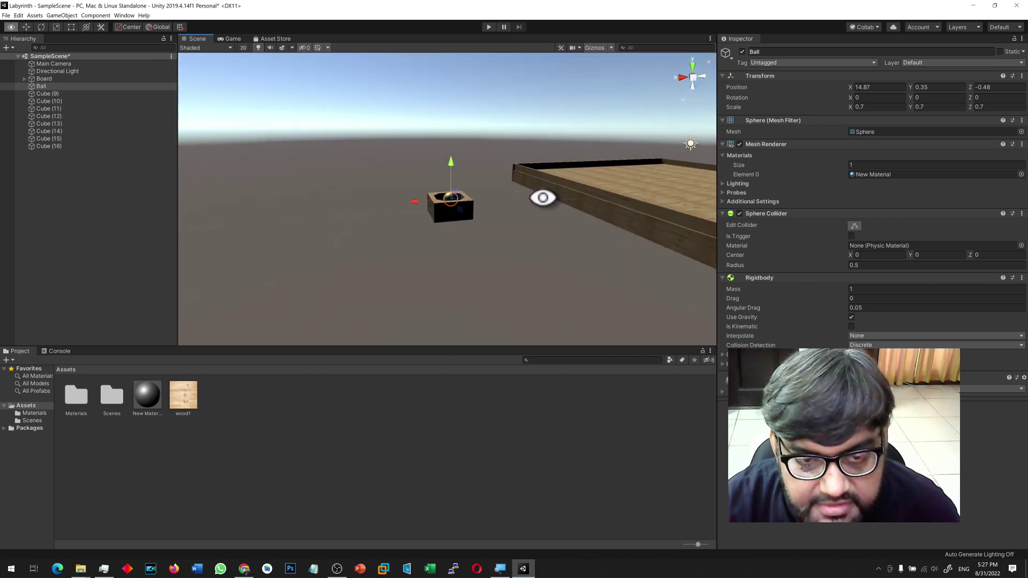
drag(450, 159, 451, 98)
drag(419, 145, 702, 146)
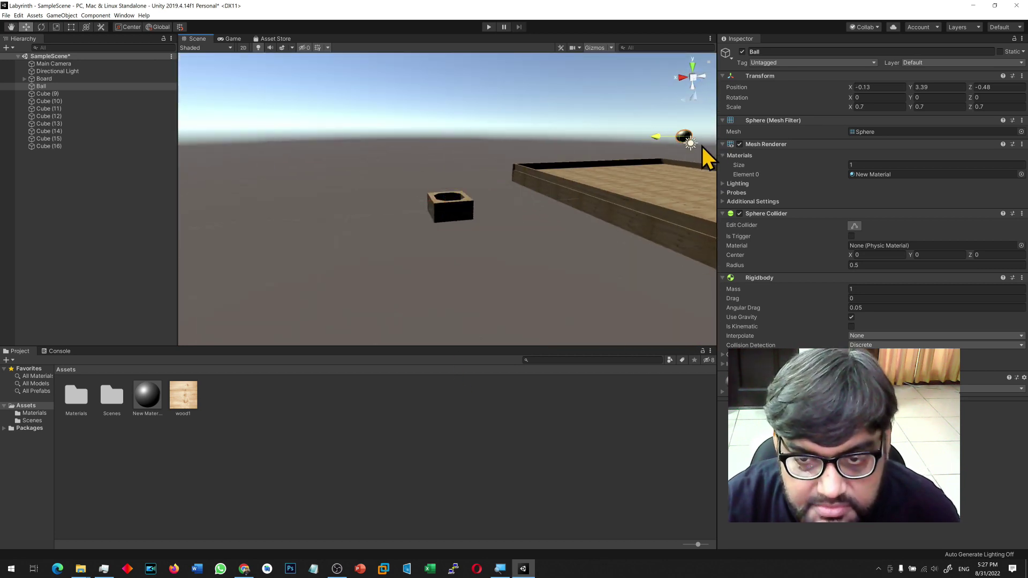
alt+drag(452, 247, 433, 315)
drag(394, 142, 521, 260)
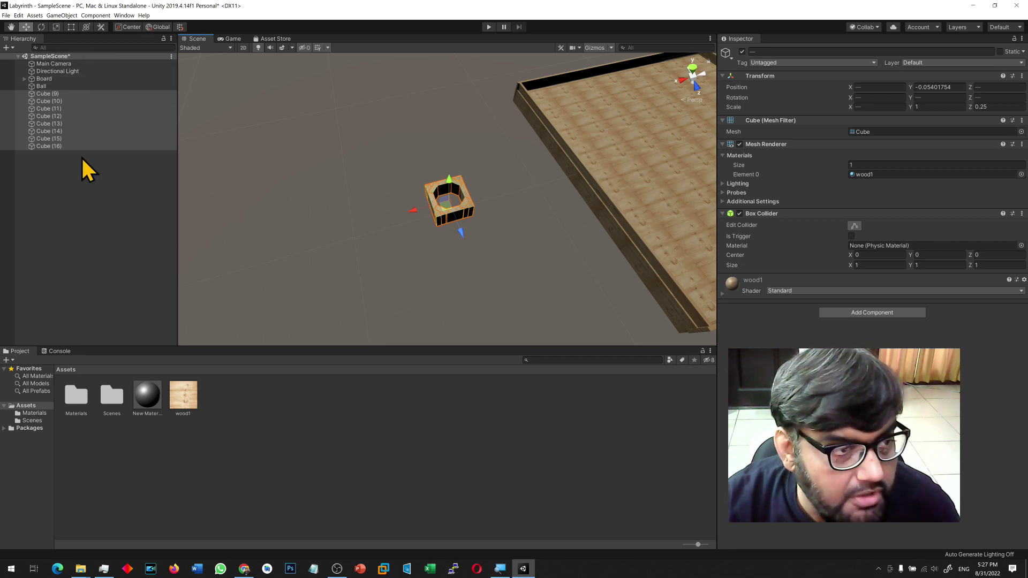
click(87, 185)
click(69, 17)
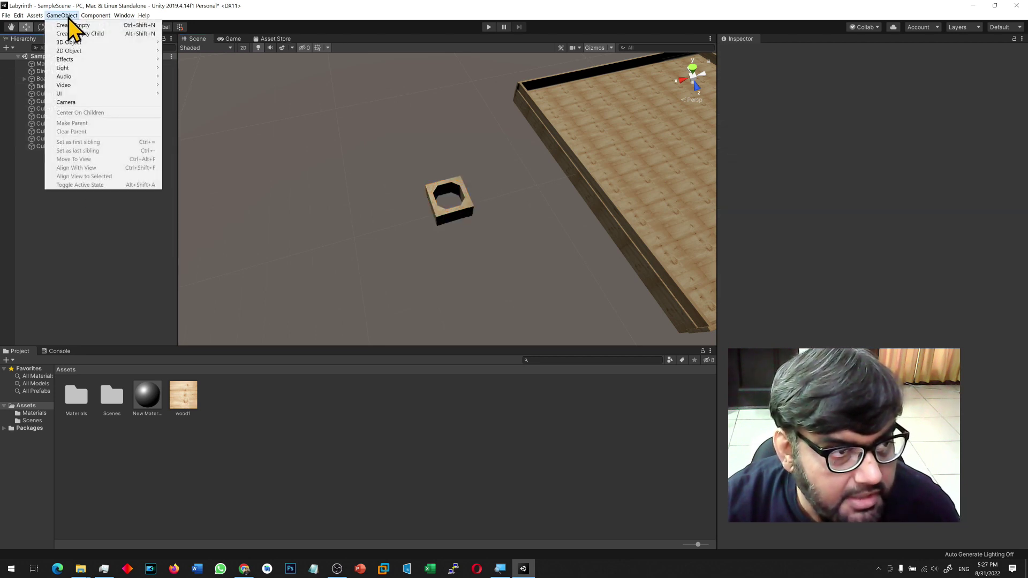
click(78, 27)
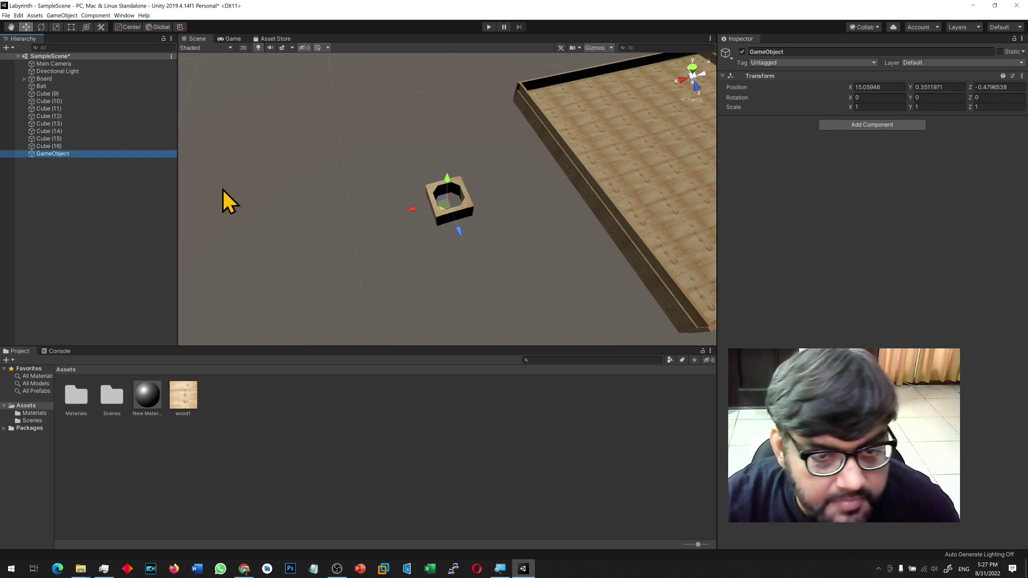
key(Delete)
Create an empty game object and rename it Hole.
click(63, 93)
shift+click(76, 146)
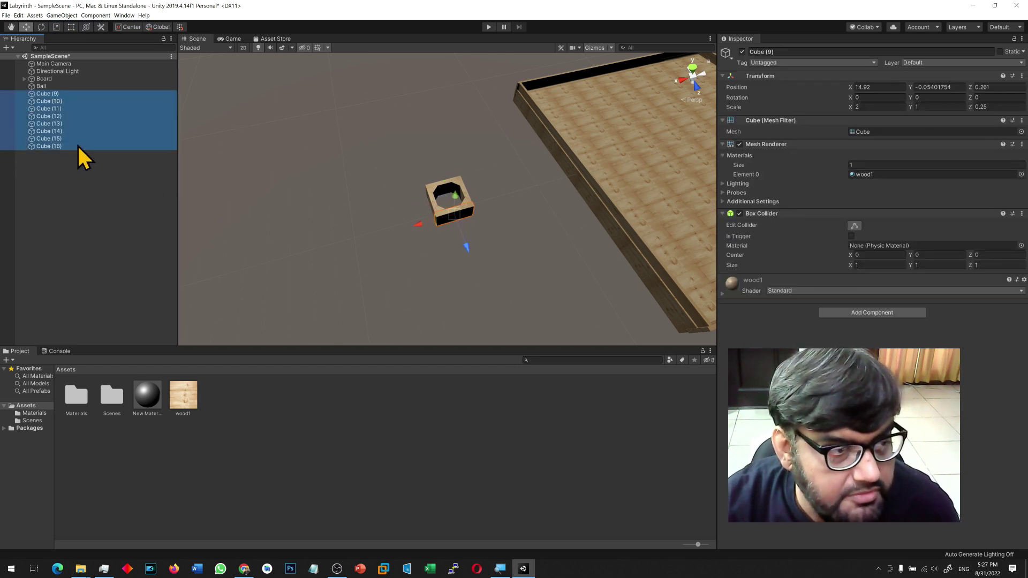
click(73, 16)
click(77, 27)
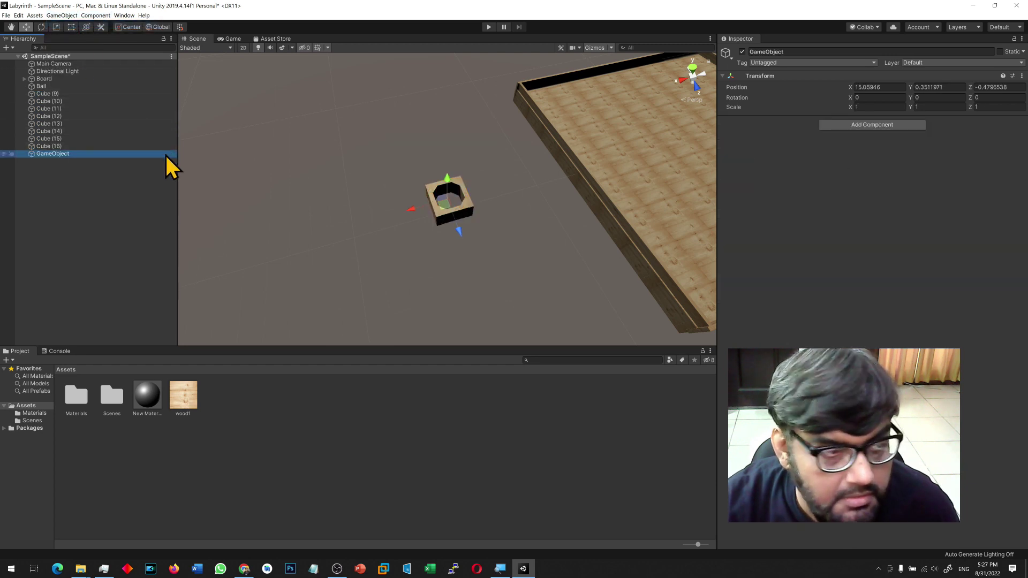
double_click(75, 153)
click(57, 153)
text(Hole)
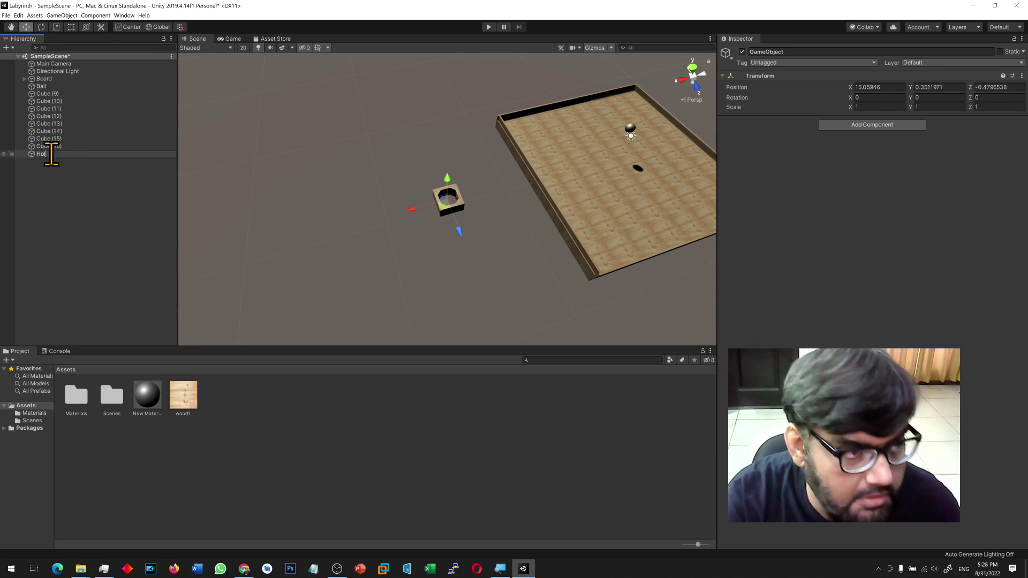
key(Return)
Make Cube (9) through Cube (16) children of Hole and collapse the group.
click(58, 94)
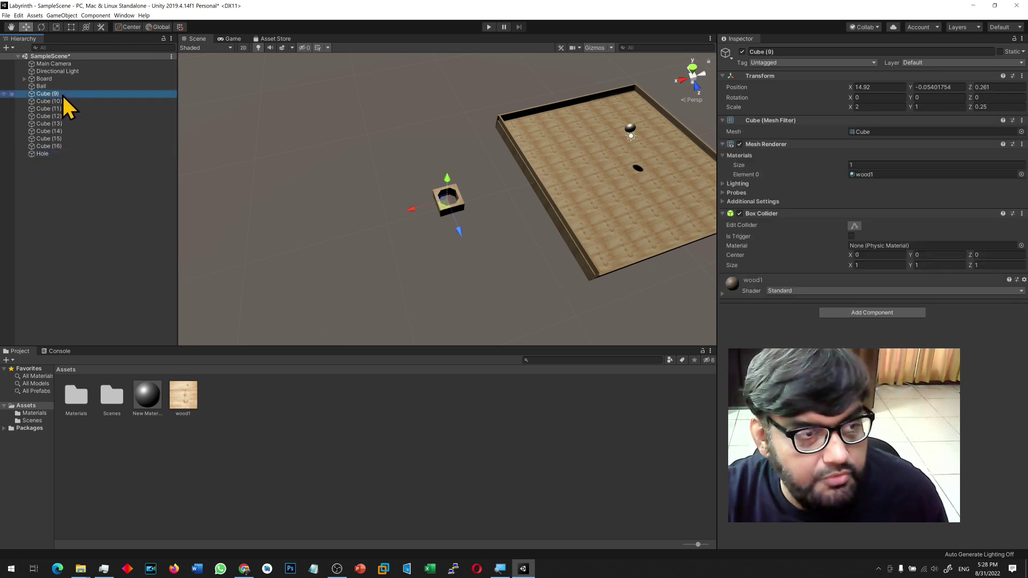
shift+click(57, 146)
drag(57, 146, 42, 154)
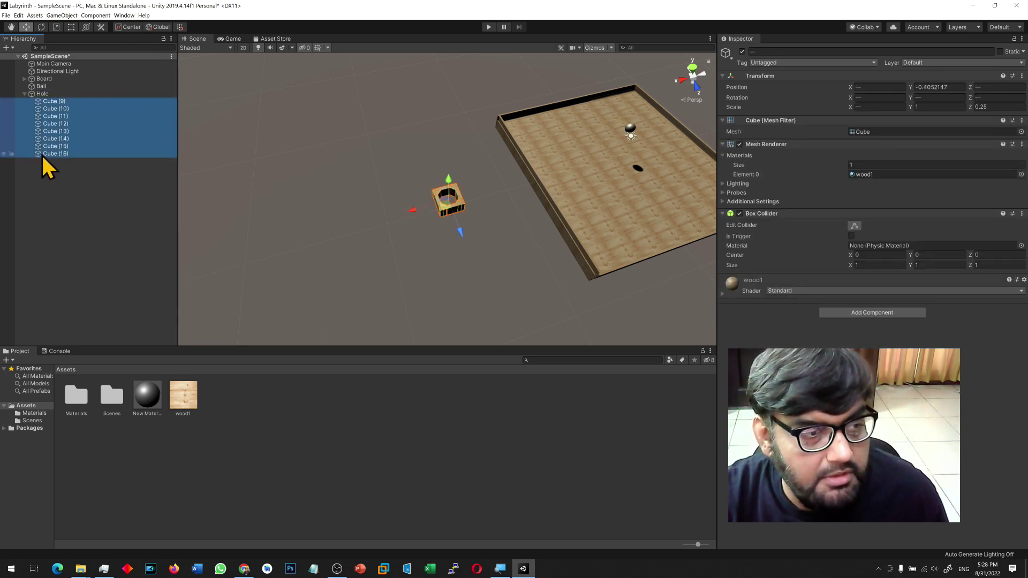
click(24, 93)
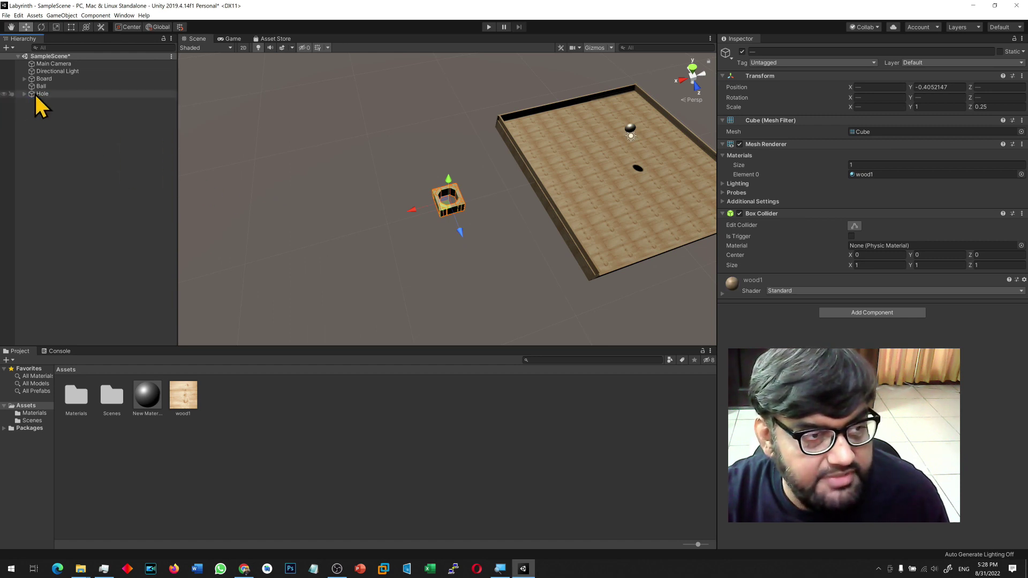
Move the board tile Cube (5) of Column (5) along X to 15.79, leaving an opening in the board.
click(38, 93)
alt+drag(394, 267, 325, 280)
middle_drag(399, 250, 249, 185)
alt+drag(249, 185, 301, 255)
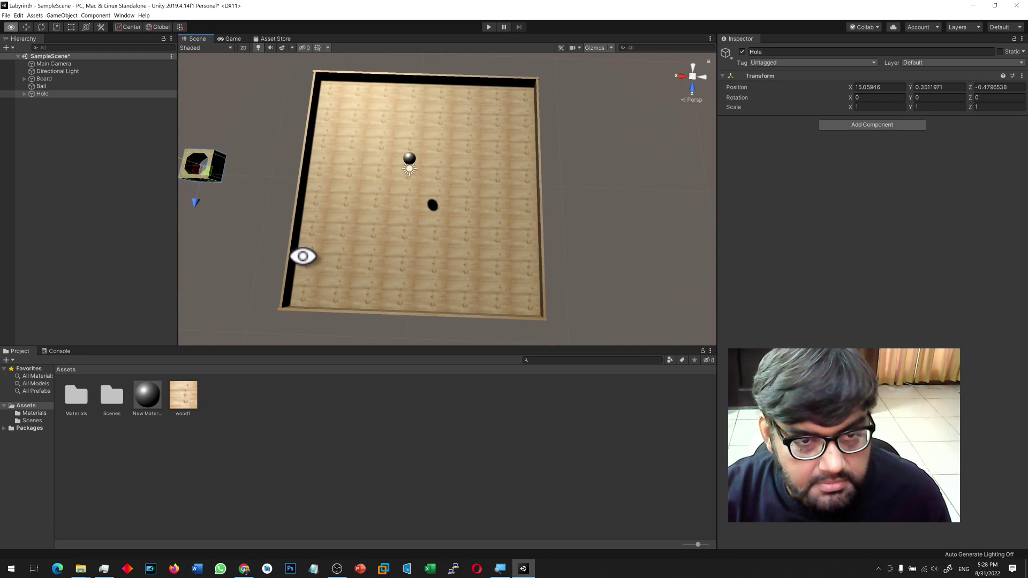
middle_drag(250, 225, 338, 257)
click(452, 143)
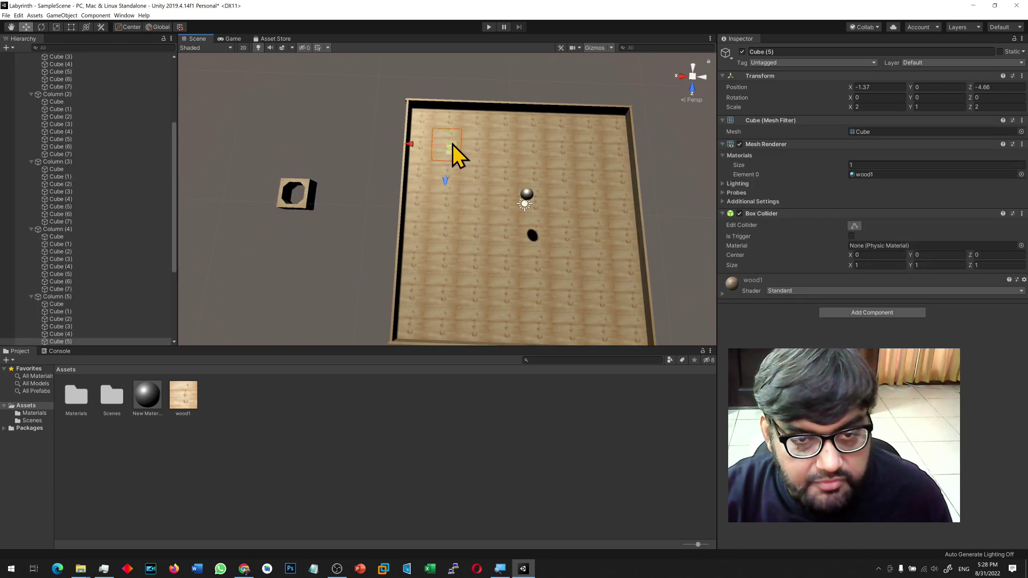
drag(409, 147, 171, 147)
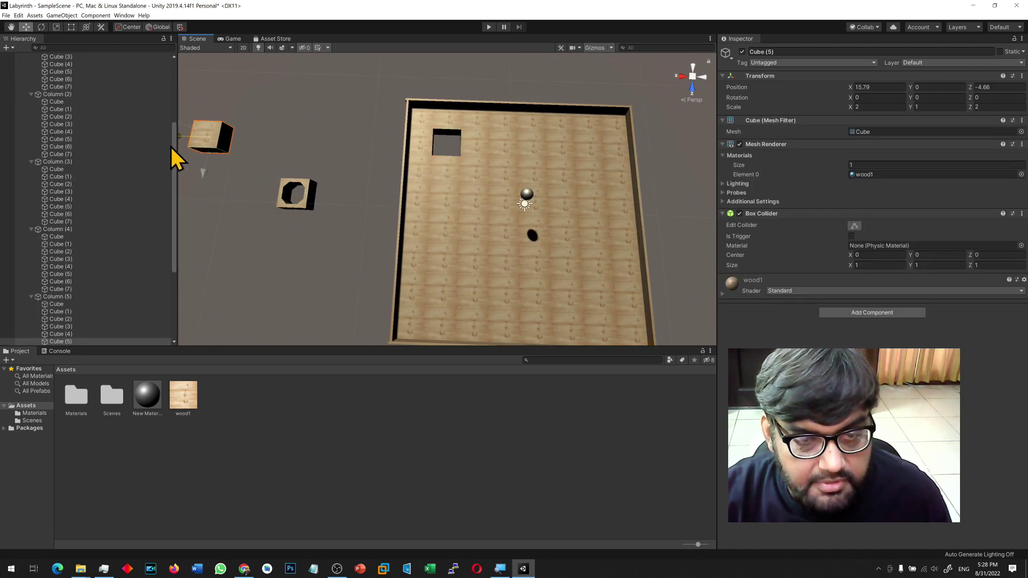
Duplicate the Hole group three times and spread the copies along Z into a column of four beside the board.
click(279, 201)
click(53, 318)
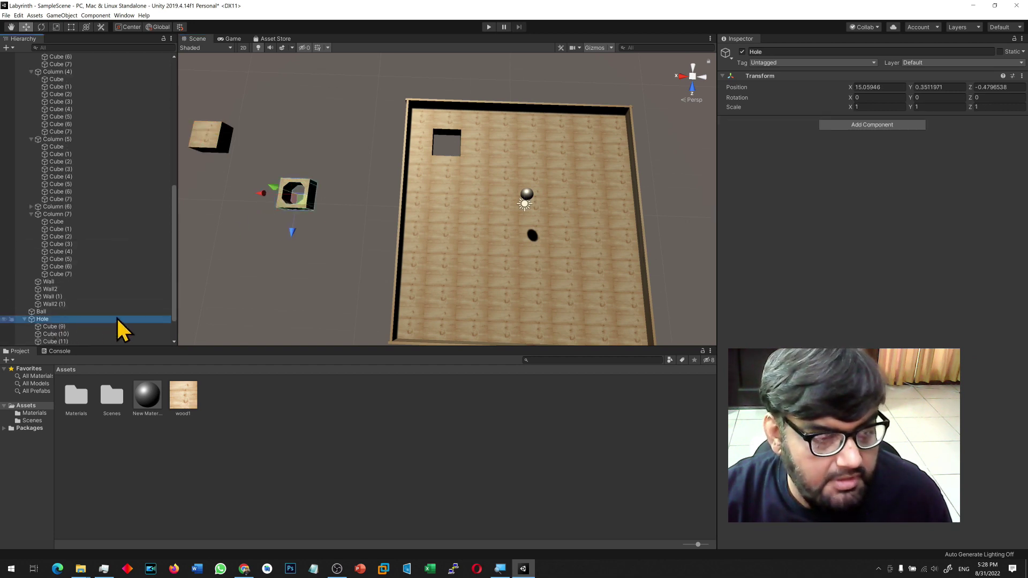
click(24, 319)
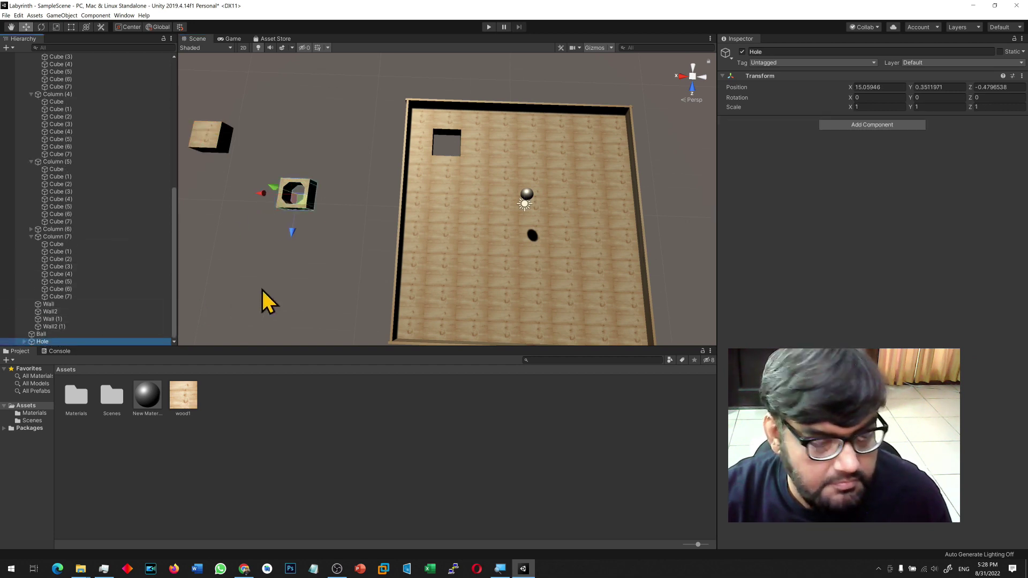
key(ctrl+d)
drag(291, 231, 307, 189)
key(ctrl+d)
key(ctrl+d)
Duplicate the hole piece five more times, arranging the copies in a second column between the first column and the board.
key(ctrl+d)
drag(269, 147, 323, 156)
key(ctrl+d)
drag(354, 188, 340, 337)
key(ctrl+d)
key(ctrl+d)
key(ctrl+d)
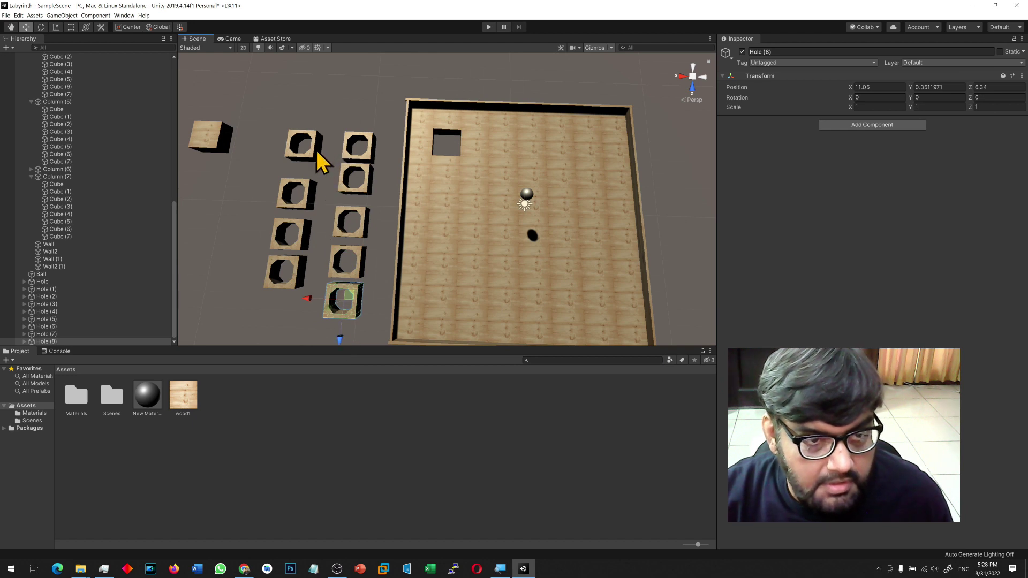
Fit the original Hole piece into the board's square opening at X 4.79, Z -4.503.
click(69, 281)
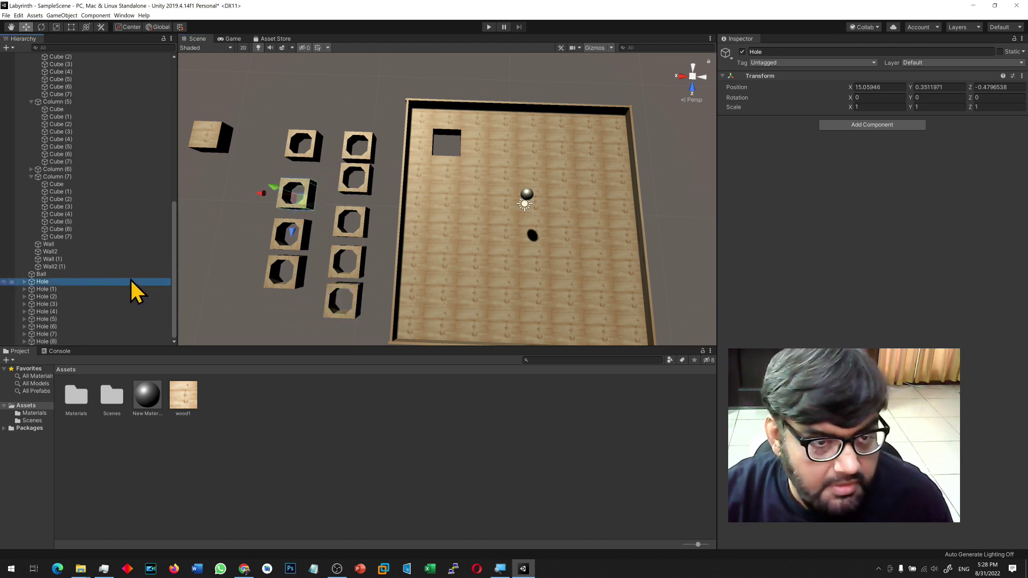
drag(272, 199, 459, 193)
key(f)
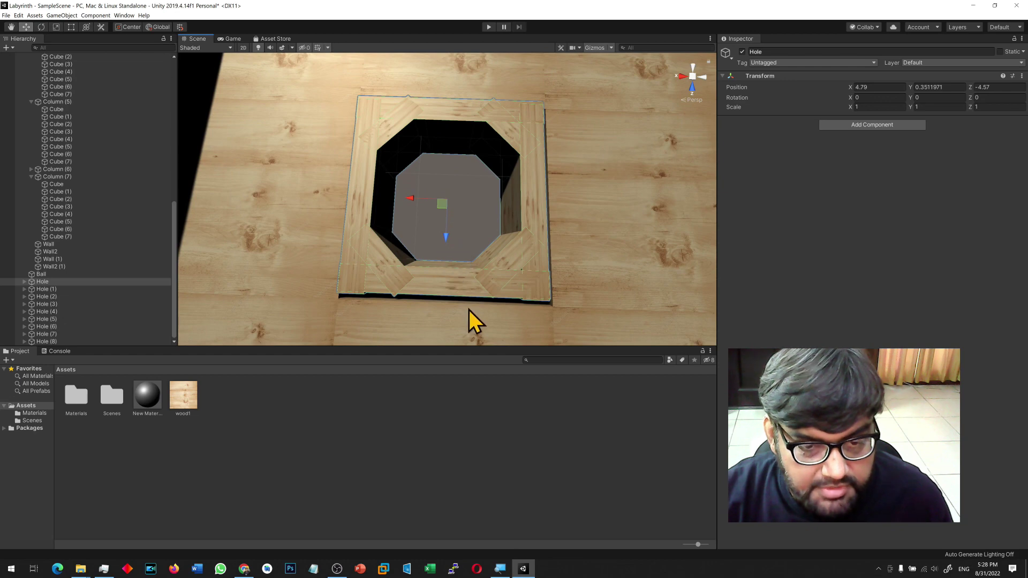
drag(448, 252, 450, 257)
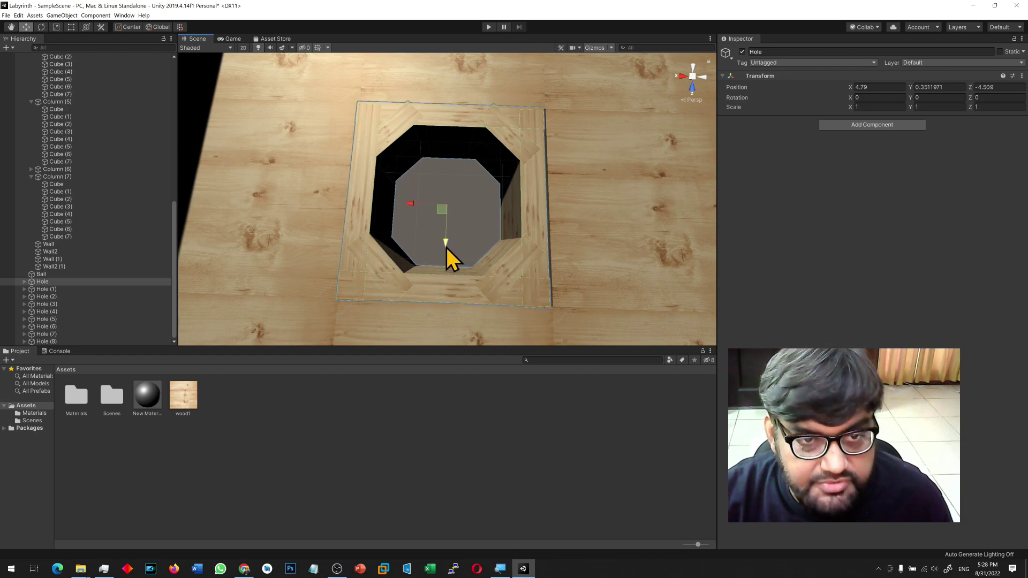
scroll(346, 240, down, 5)
scroll(346, 241, down, 8)
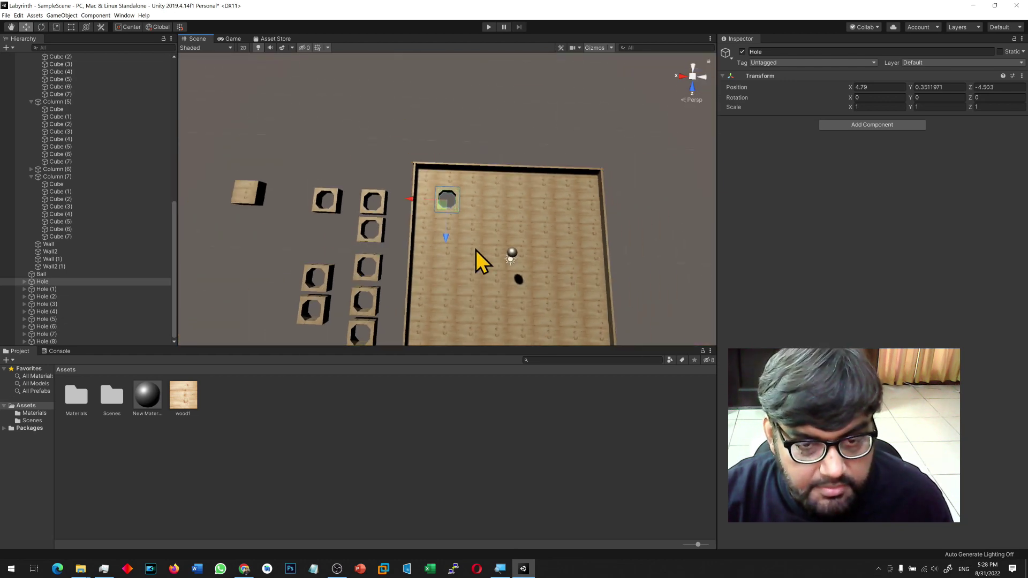
Move Column (7)'s Cube (6) tile off the board to X 17.73 and fit Hole (1) into its opening at X 0.771, Z -2.496.
click(499, 235)
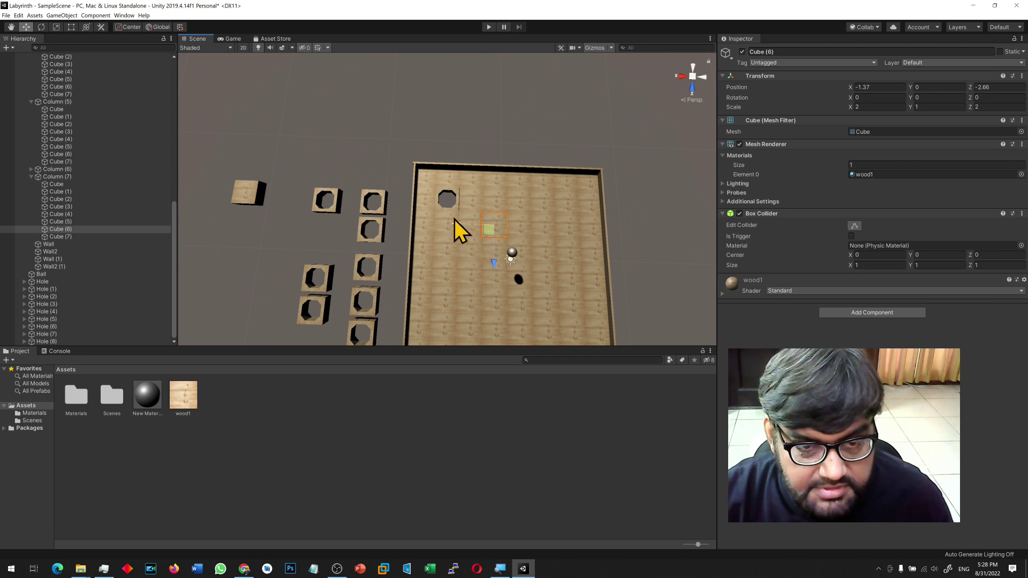
drag(455, 223, 241, 235)
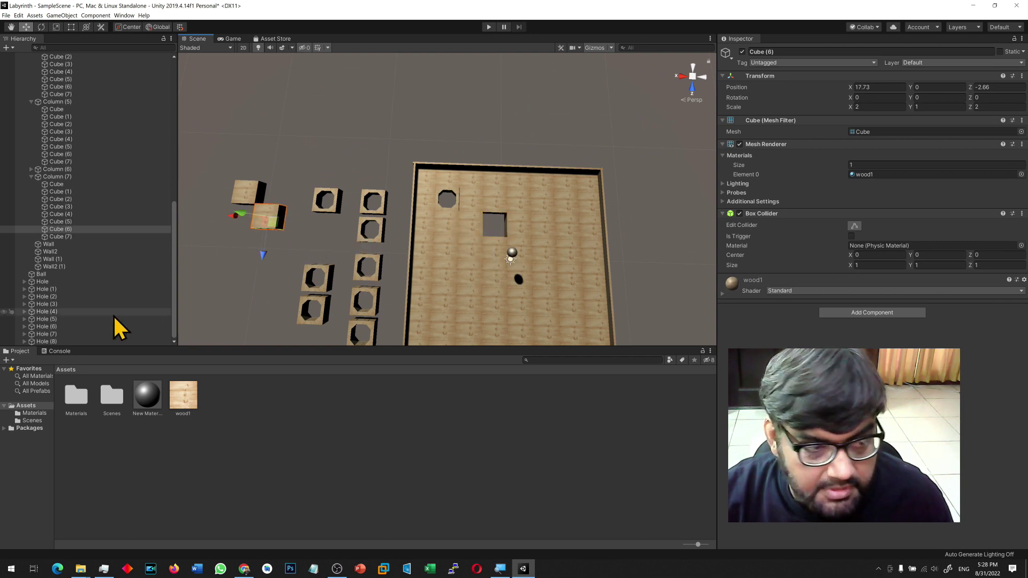
click(50, 281)
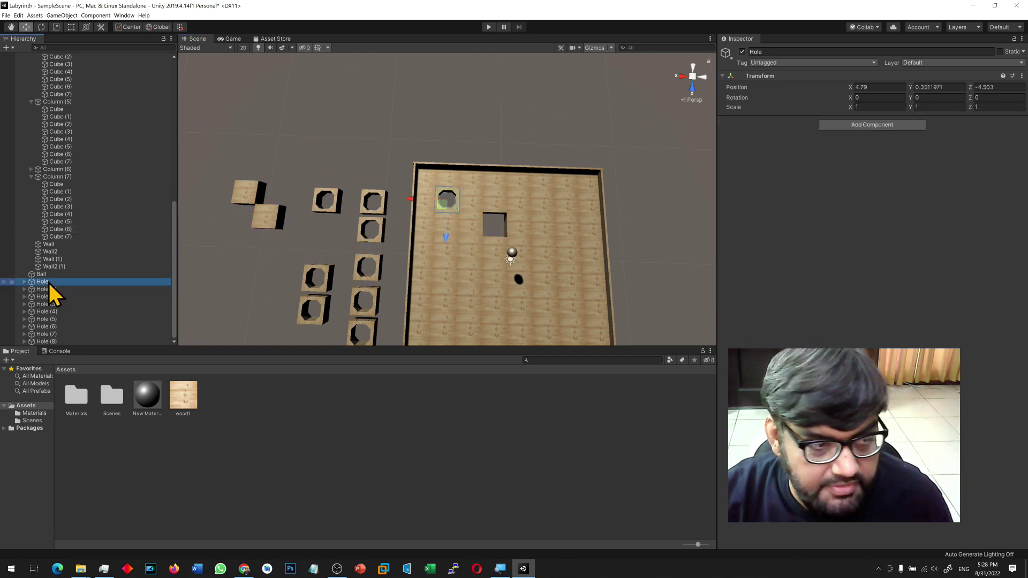
click(50, 289)
drag(288, 278, 426, 279)
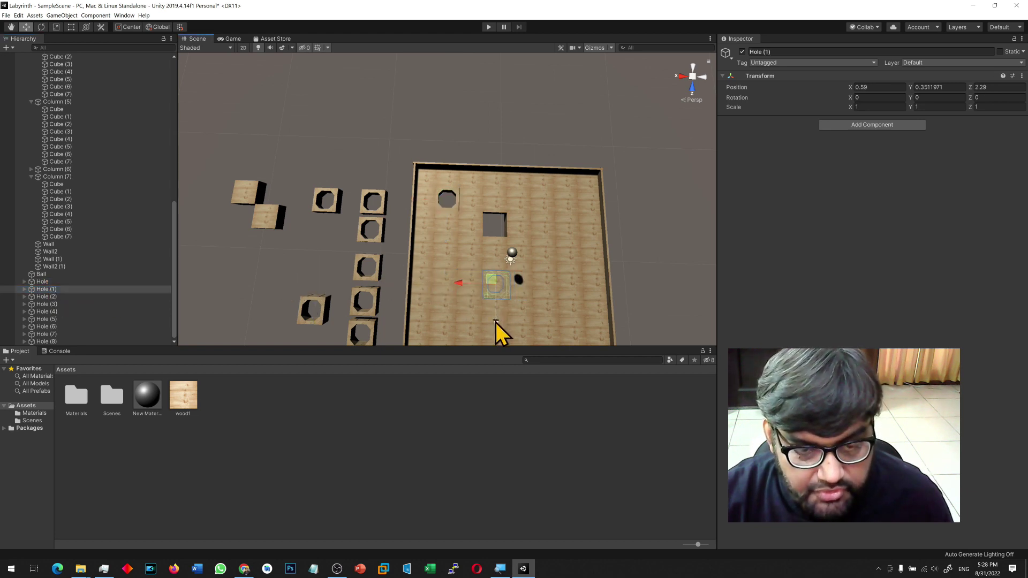
drag(500, 277, 452, 226)
key(f)
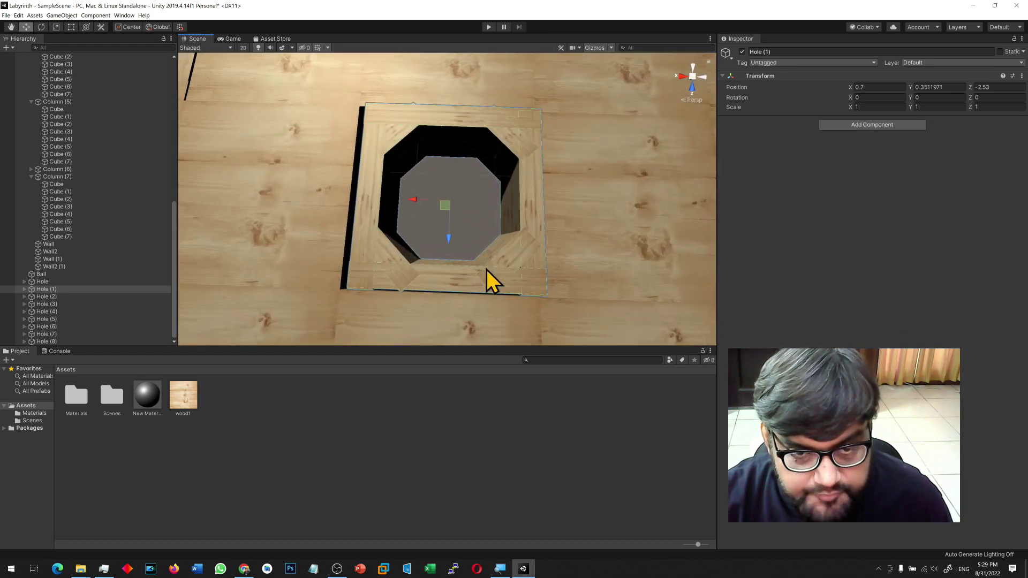
scroll(473, 276, down, 2)
drag(410, 199, 406, 200)
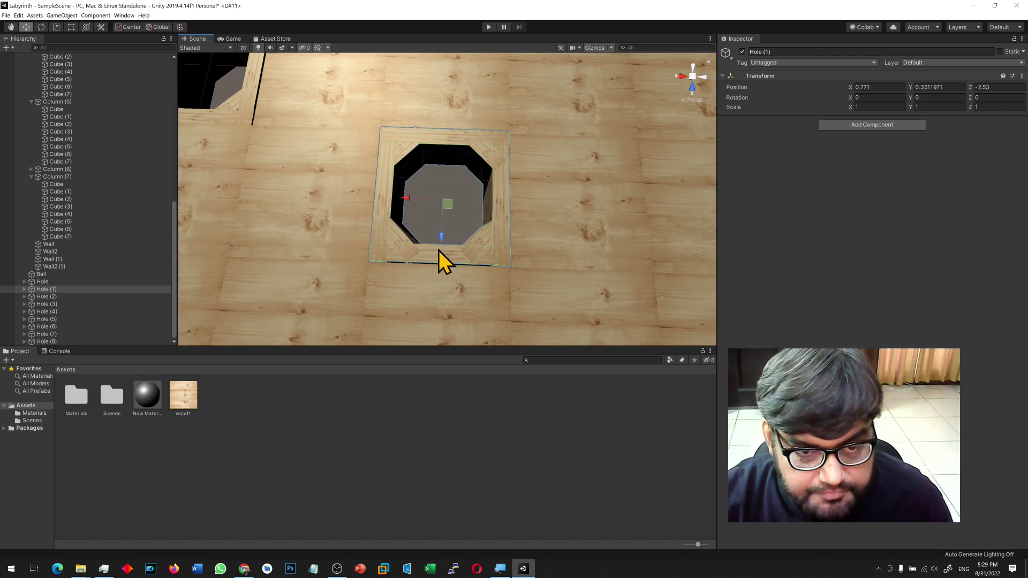
drag(442, 241, 442, 243)
scroll(272, 246, down, 3)
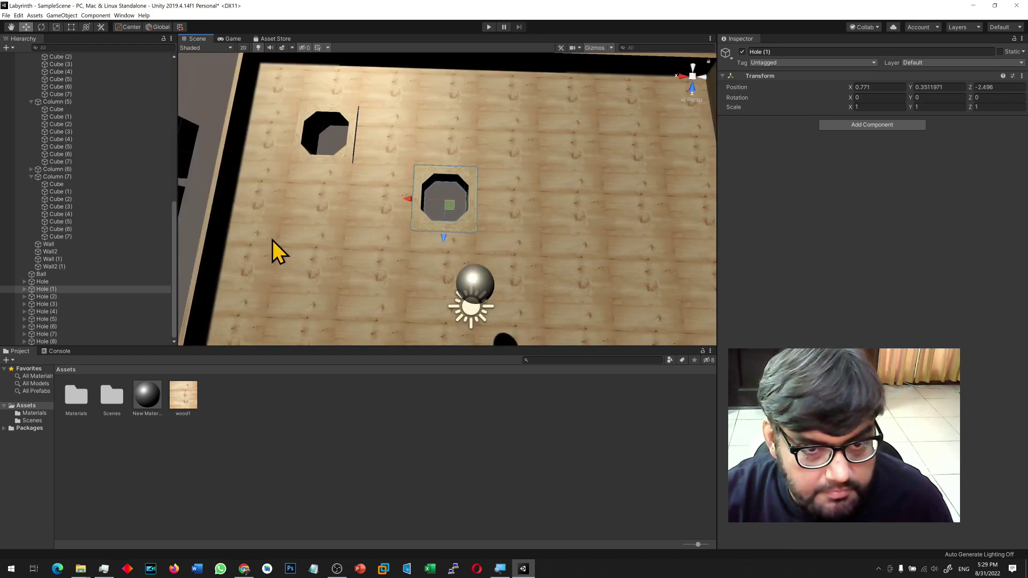
Move Column (7)'s Cube (1) tile off the board along X to 23.58, leaving a third opening.
scroll(272, 240, down, 3)
click(436, 288)
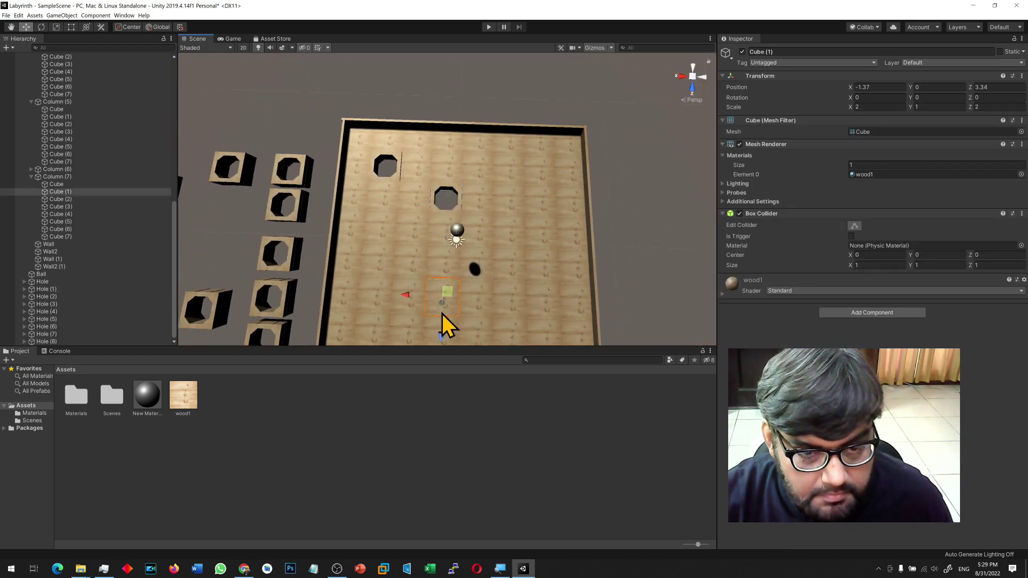
drag(407, 296, 1024, 289)
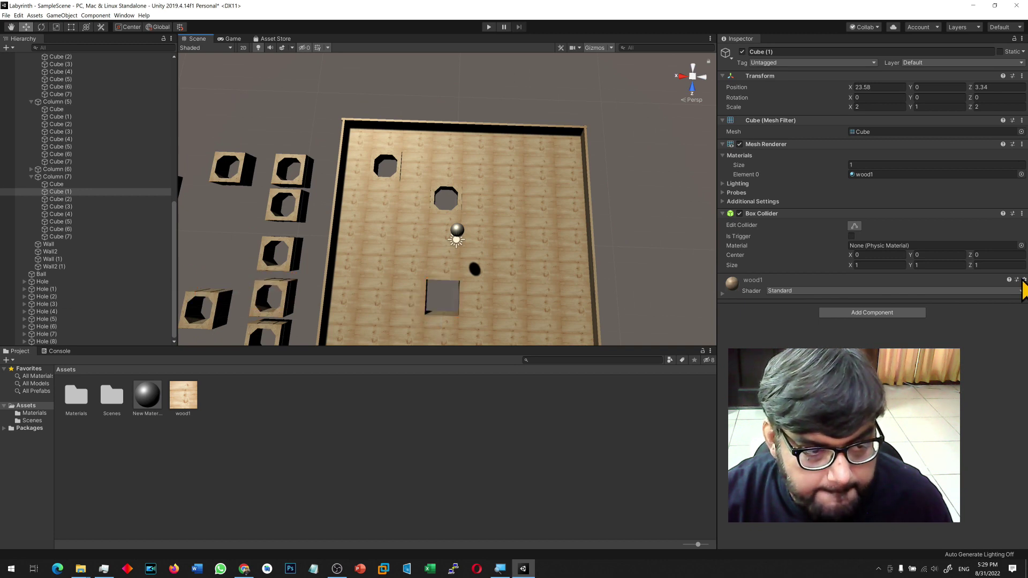
Move Hole (2) from beside the board into the third square opening, roughly at X 0.76, Z 3.53.
click(59, 289)
click(60, 296)
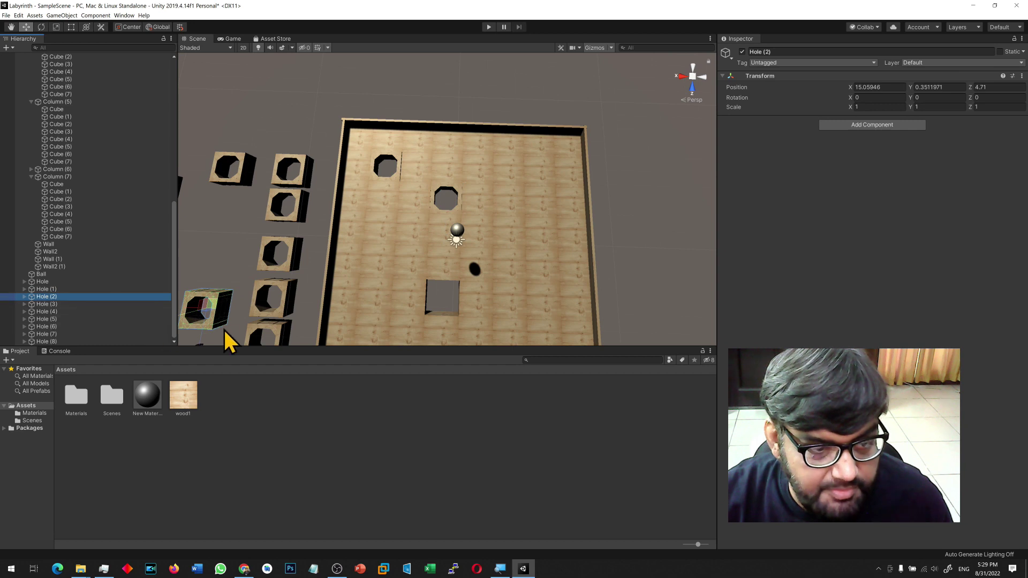
scroll(230, 327, down, 2)
drag(222, 289, 442, 312)
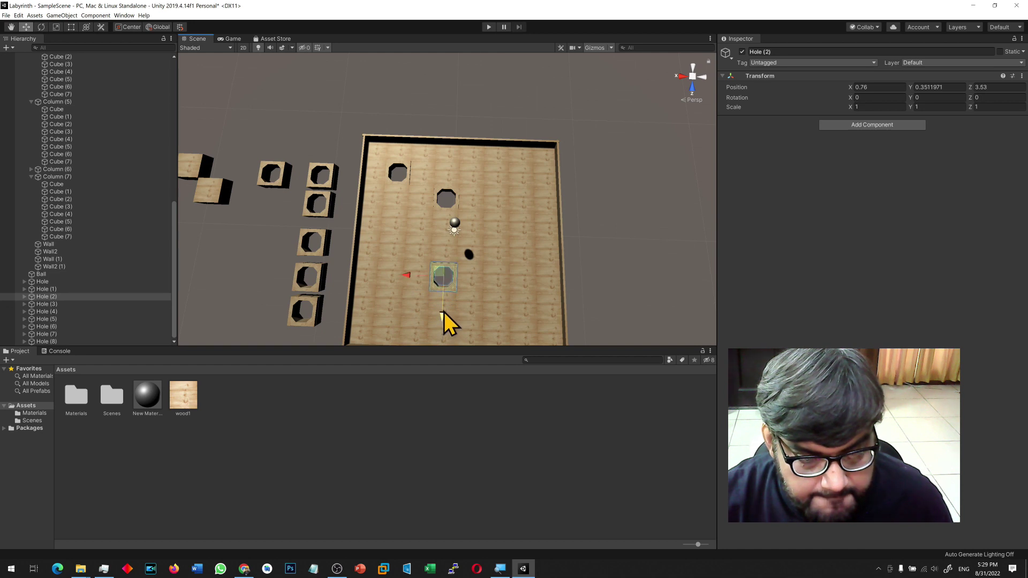
click(220, 286)
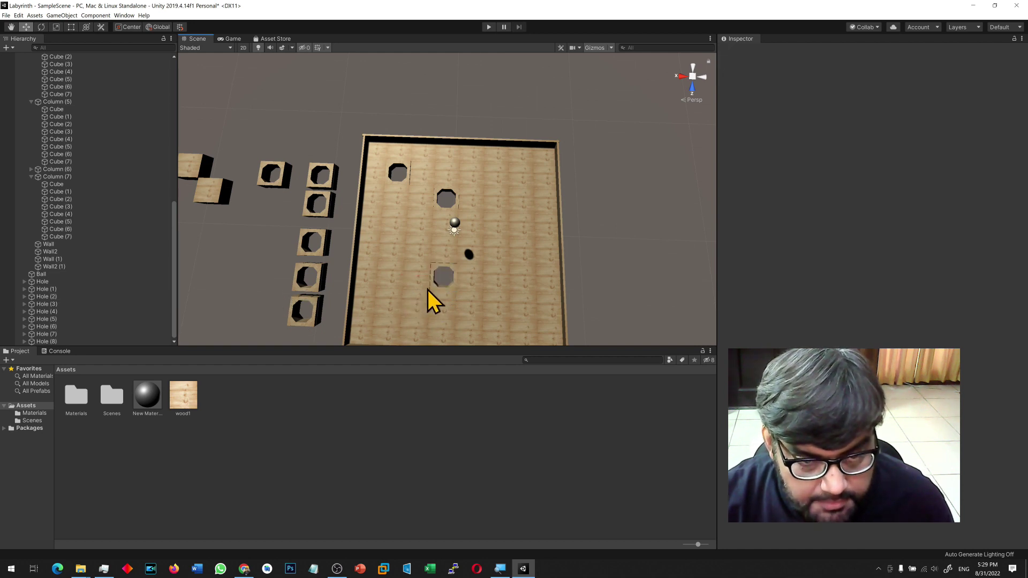
Fine-tune Hole (2) within its opening to X 0.771, Z 3.486 so its edges line up with the surrounding tiles.
click(59, 290)
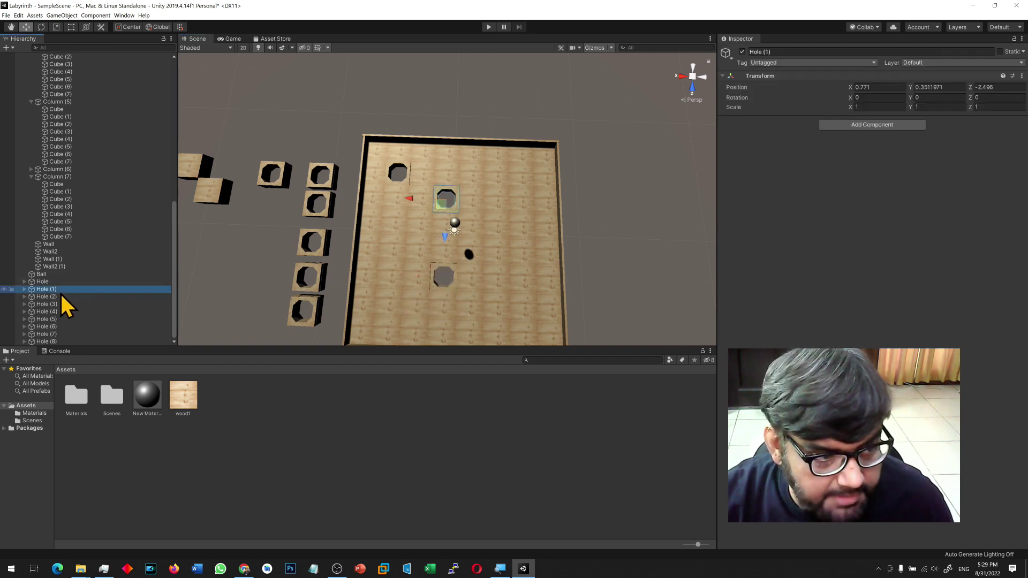
click(60, 297)
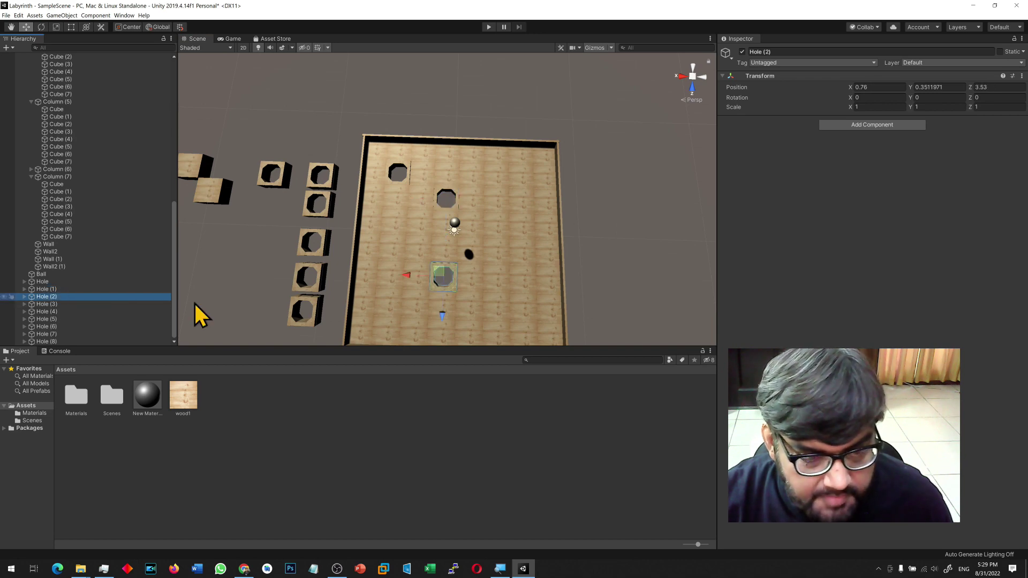
key(f)
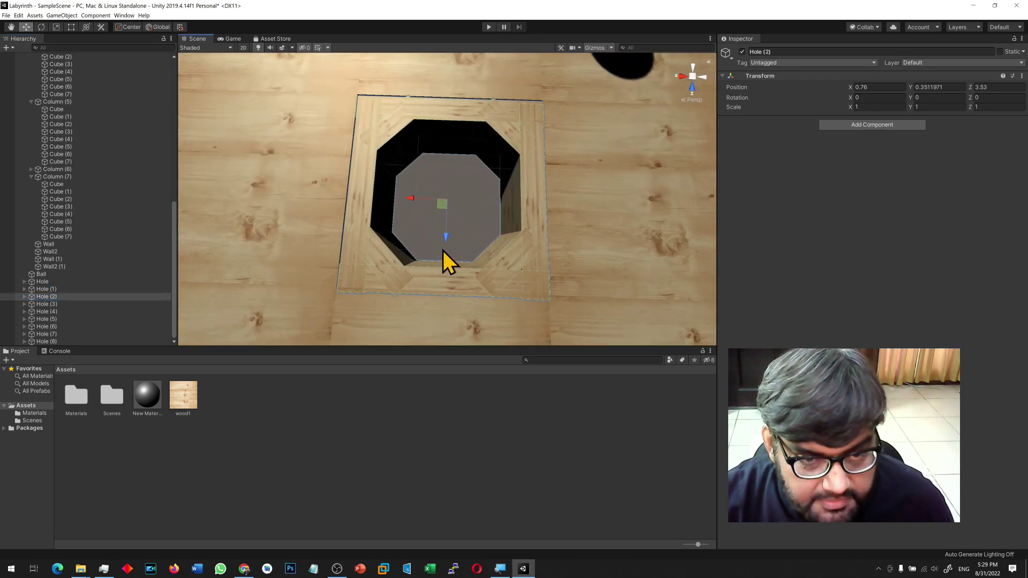
drag(447, 239, 450, 236)
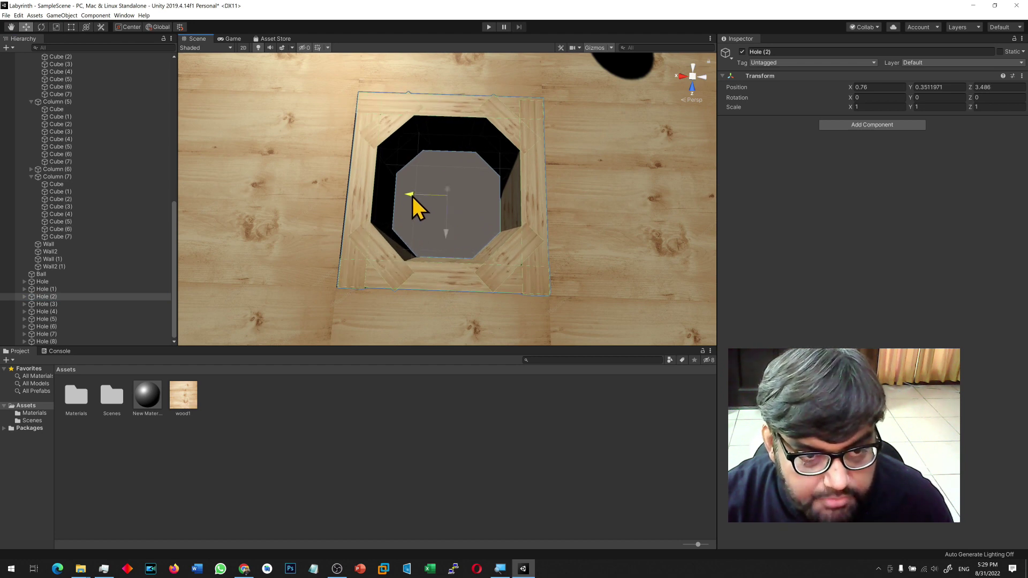
drag(413, 197, 411, 197)
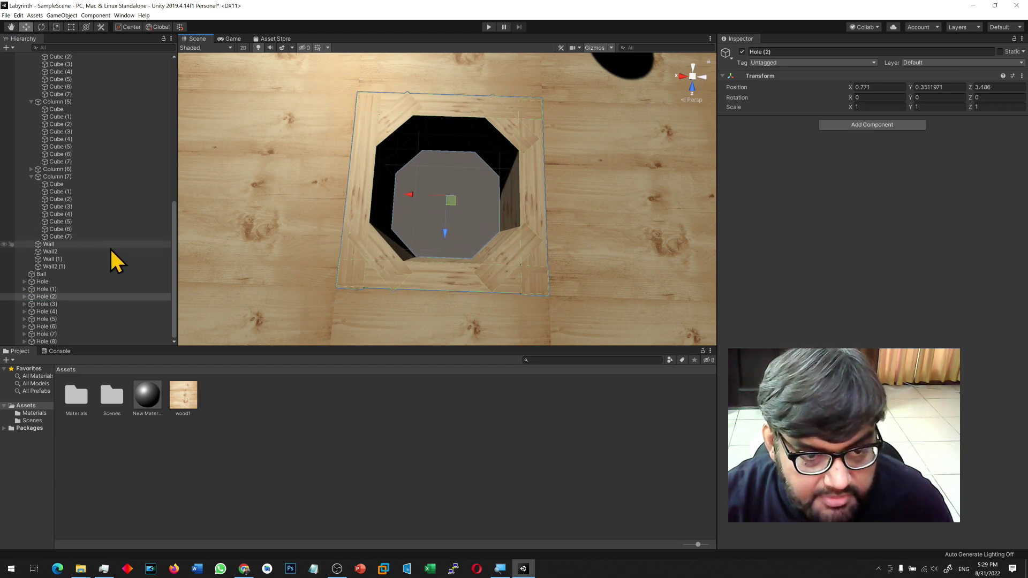
Move the floor cube beside the ball's shadow along X to 21, clear of the board, to open a gap for a hole.
scroll(391, 234, down, 10)
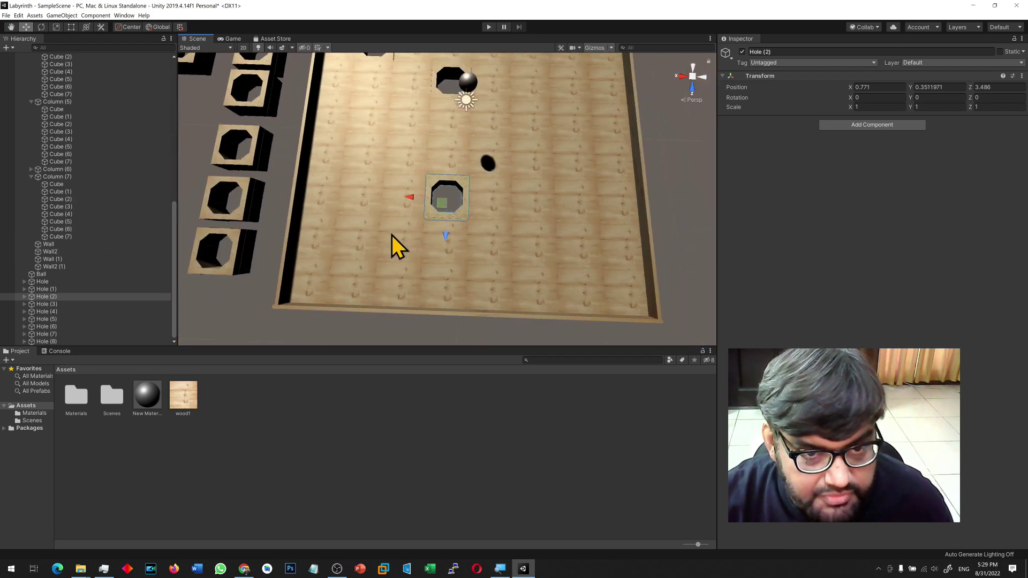
click(515, 178)
drag(468, 173, 151, 178)
scroll(75, 335, down, 5)
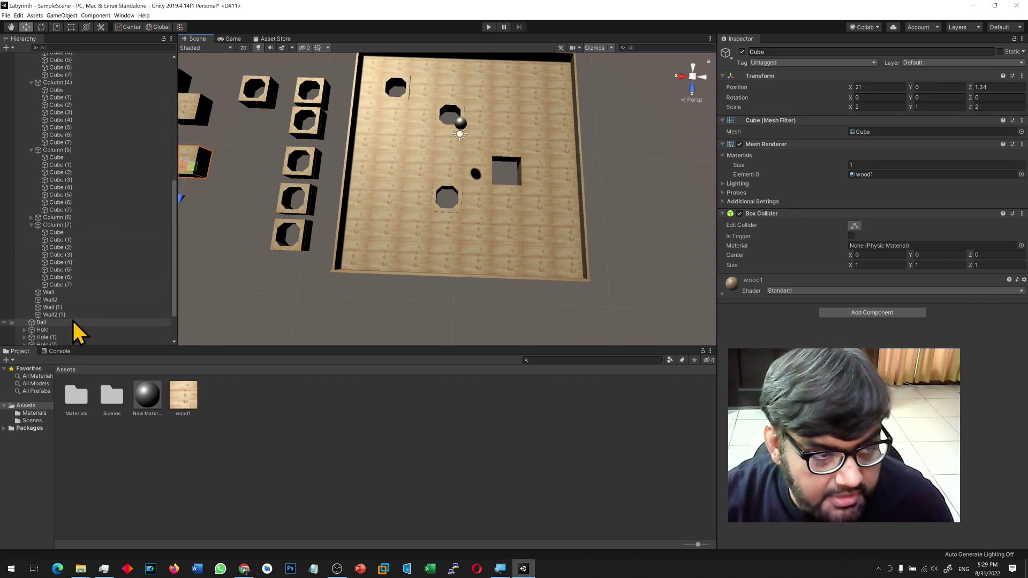
Fit Hole (3) into the square gap beside the ball's shadow, at about X -3.229, Z 1.493.
scroll(72, 324, down, 2)
click(63, 297)
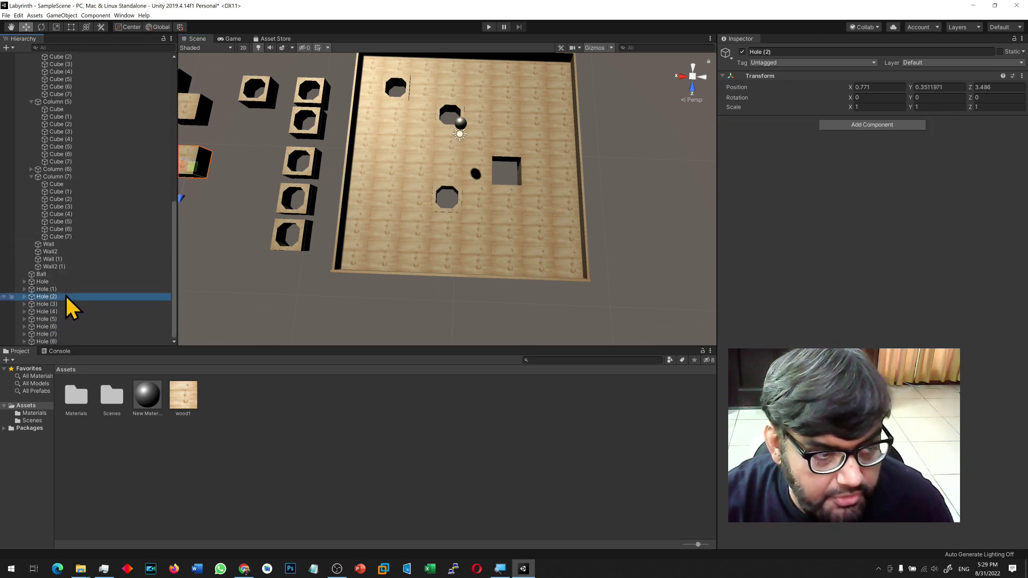
click(64, 304)
drag(229, 97, 468, 126)
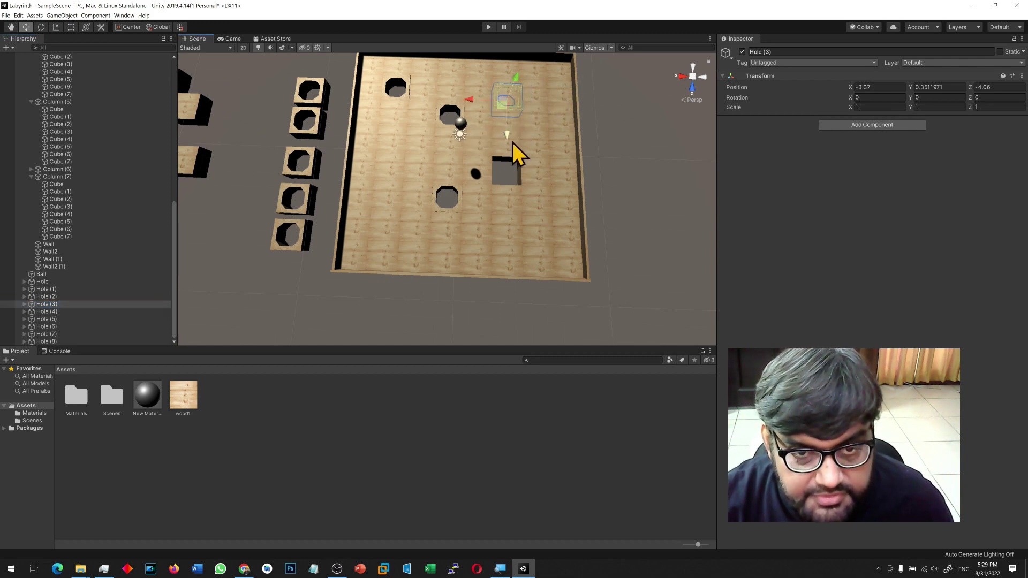
key(f)
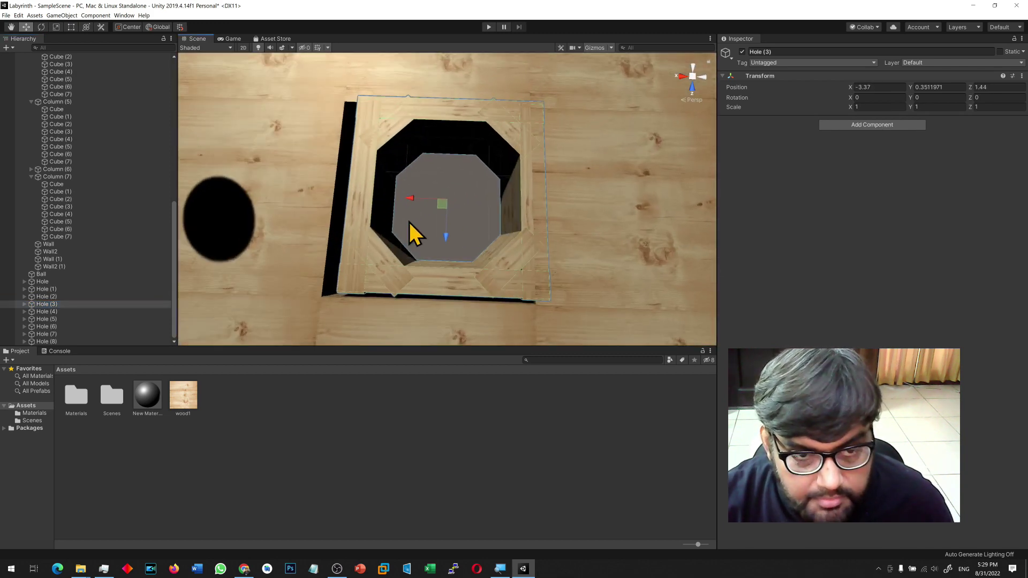
drag(408, 200, 402, 195)
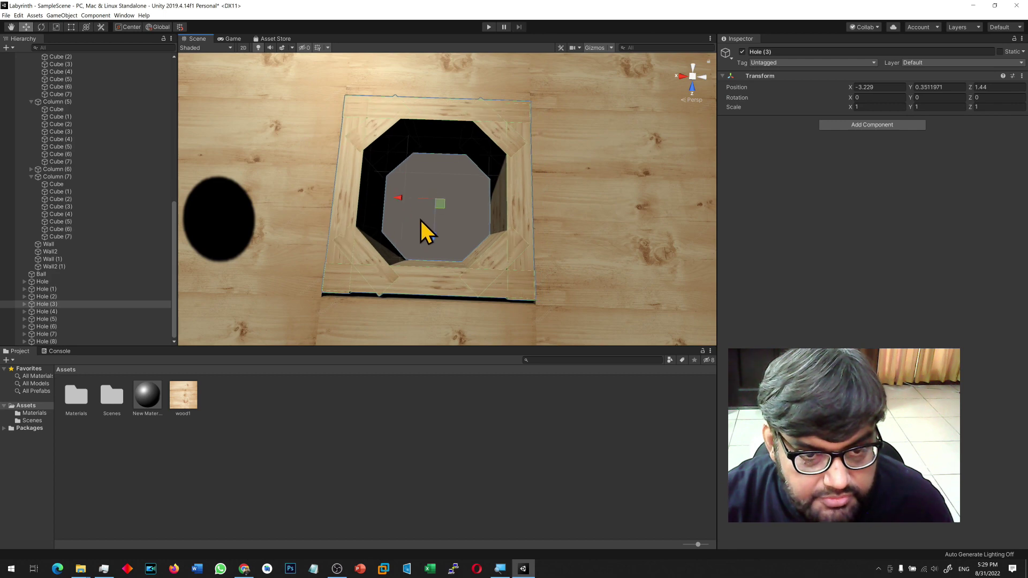
drag(432, 237, 435, 243)
Move the floor cube near the board's front right corner (Z 5.34) along X to about 25.89, off the board.
scroll(398, 256, down, 5)
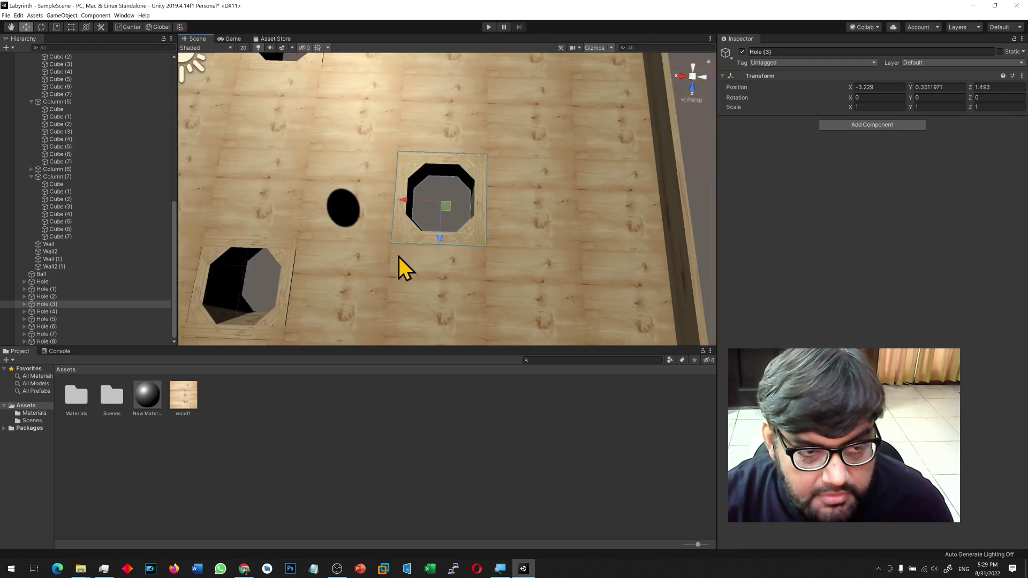
scroll(398, 256, down, 3)
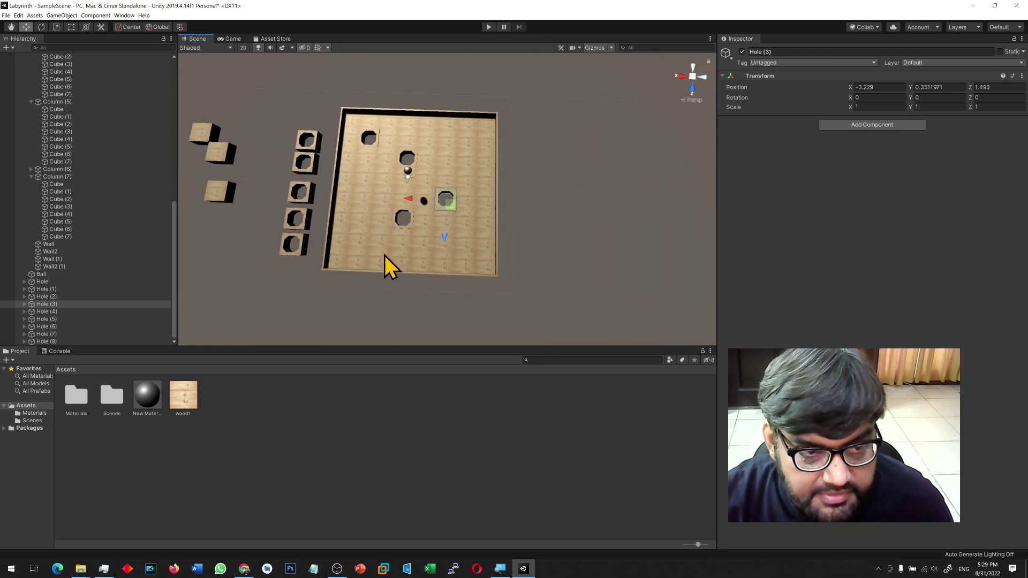
click(462, 250)
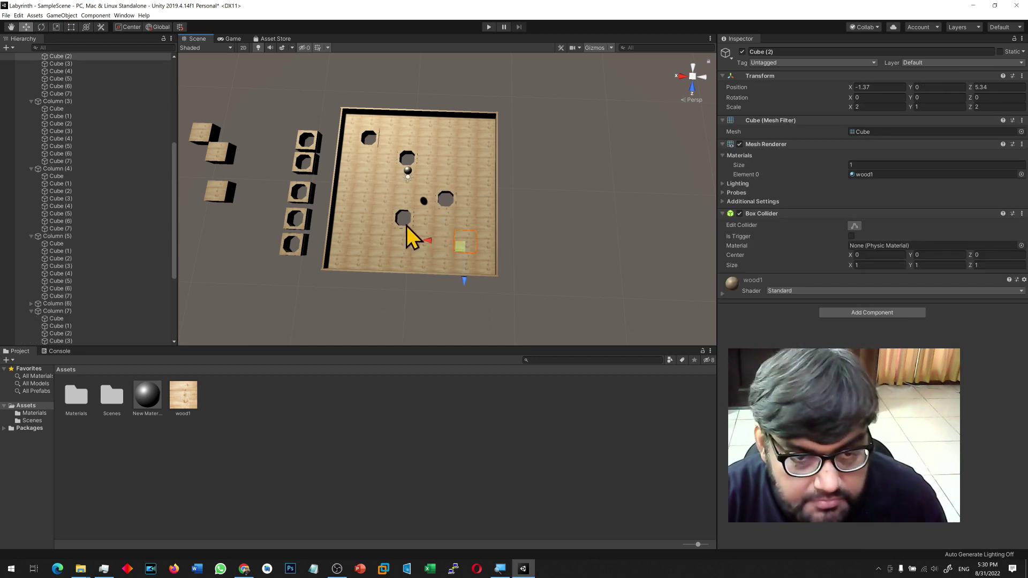
drag(432, 246, 182, 231)
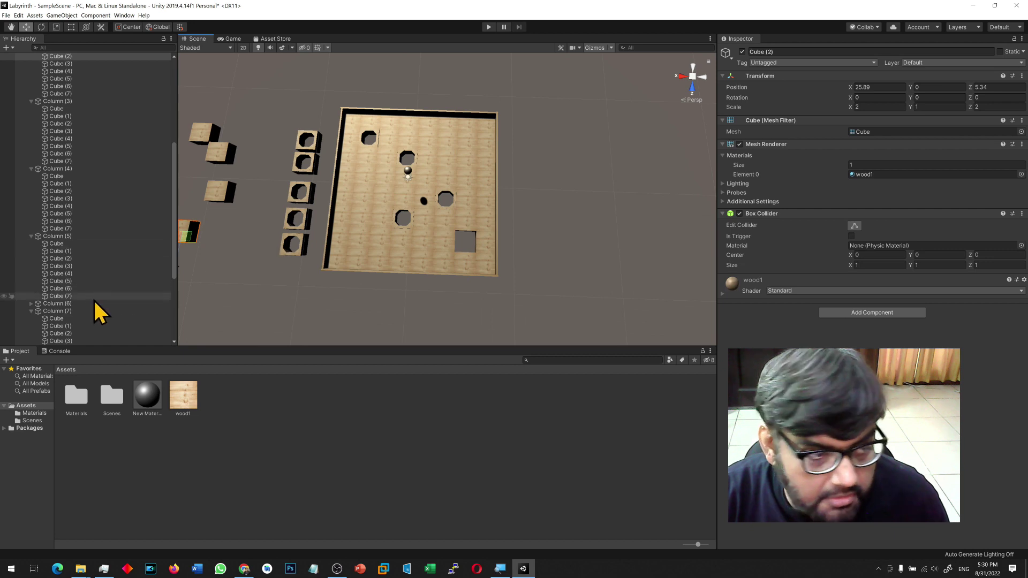
Fit Hole (4) into the gap near the board's front right corner, at about X -5.22, Z 5.507.
scroll(102, 324, down, 6)
click(62, 312)
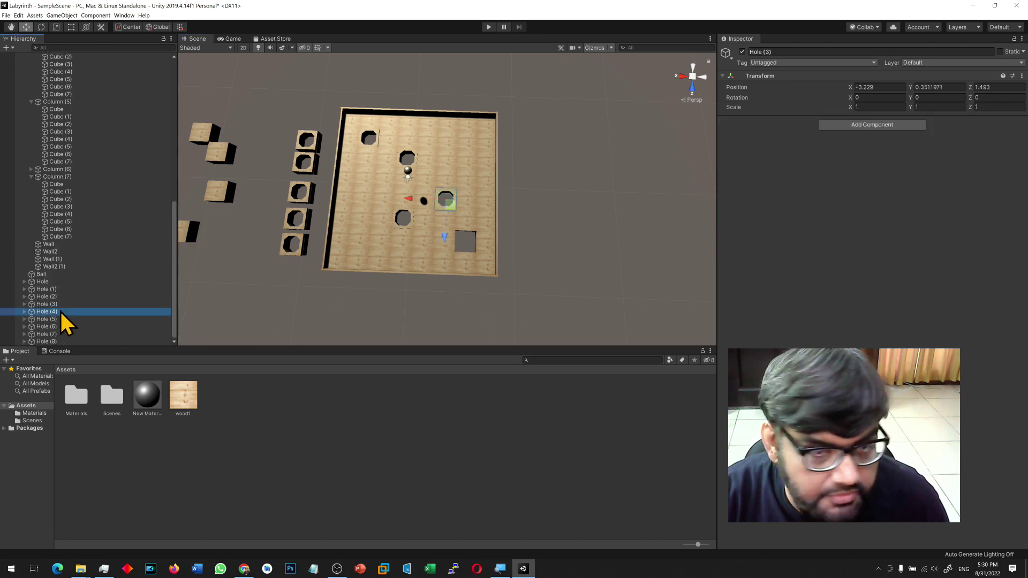
drag(288, 140, 471, 275)
key(f)
drag(408, 197, 375, 195)
drag(409, 240, 408, 239)
Move the floor cube near the board's front left corner (Z 5.34) along X to about 13.4, off the board.
scroll(407, 238, down, 3)
scroll(407, 239, down, 5)
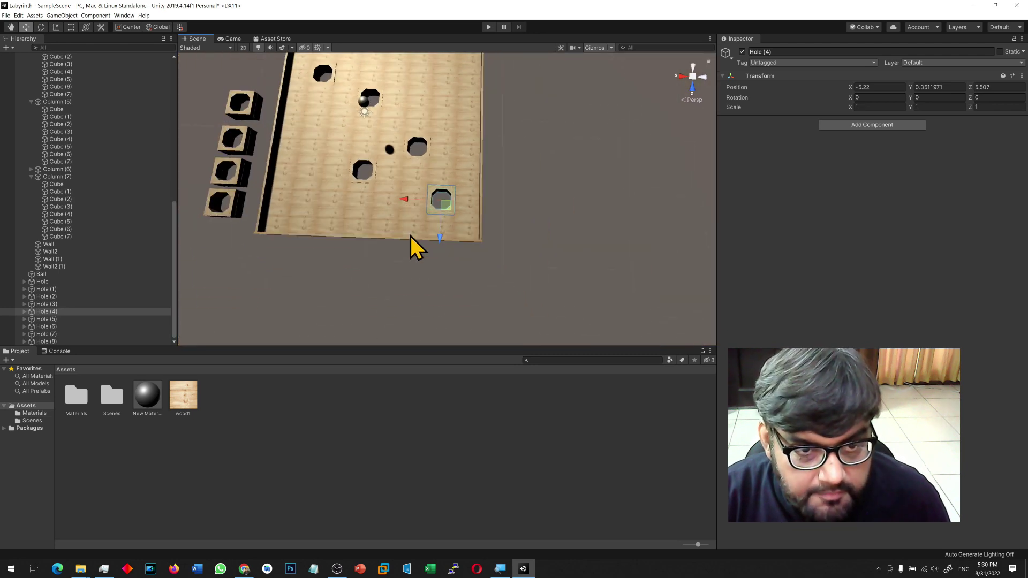
click(332, 208)
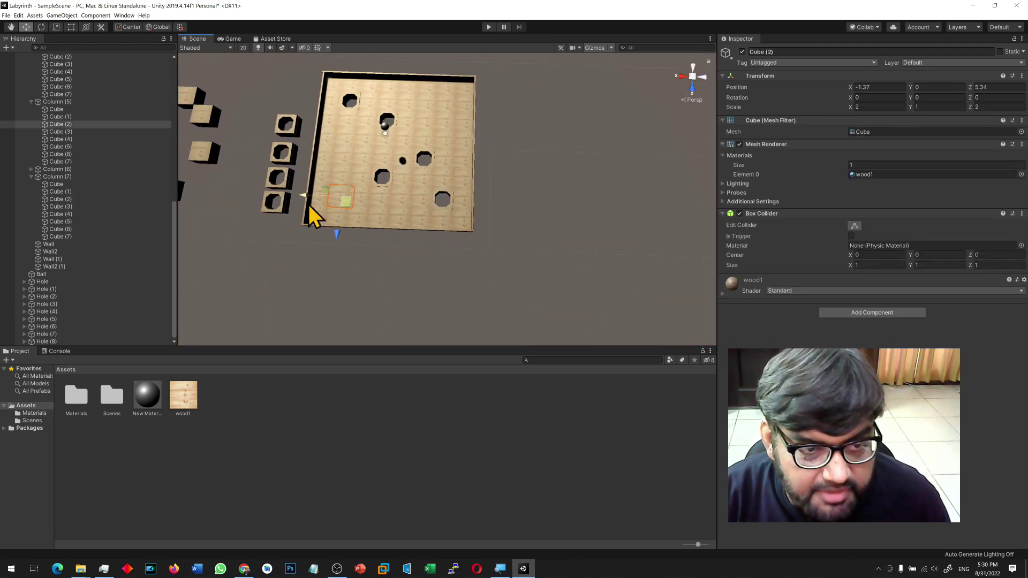
scroll(317, 199, down, 2)
drag(325, 196, 209, 213)
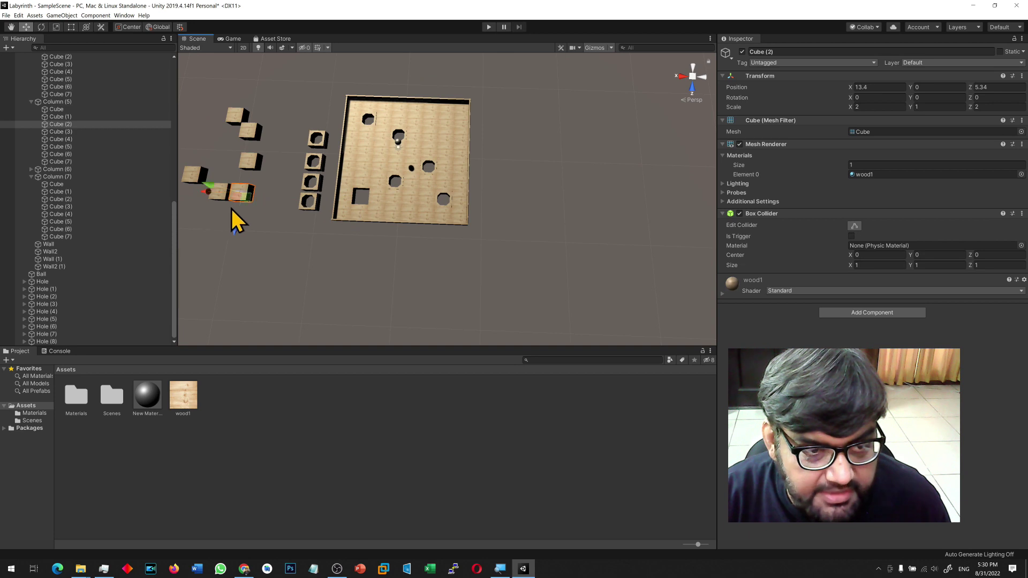
click(312, 210)
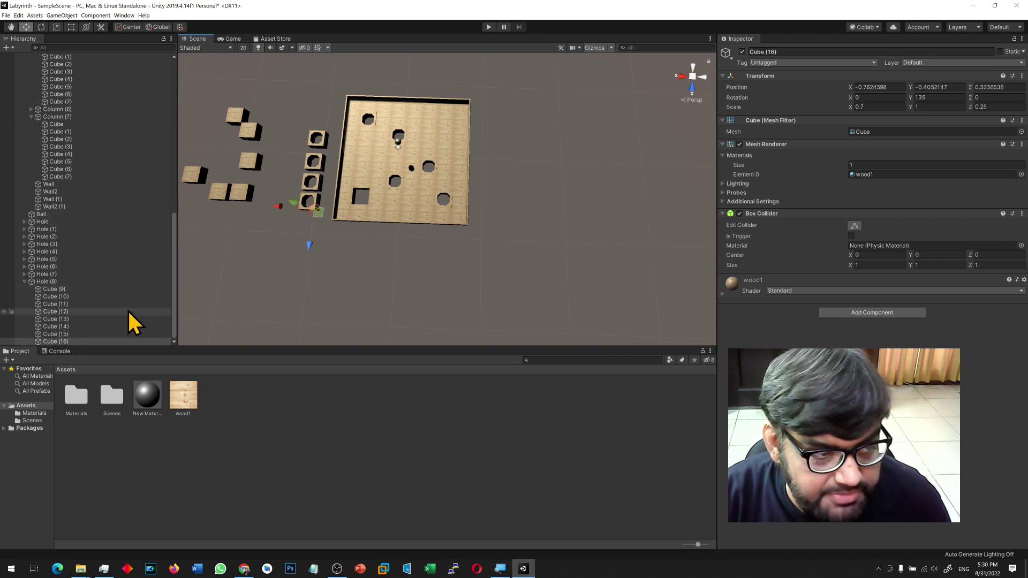
scroll(116, 314, up, 5)
scroll(119, 312, down, 5)
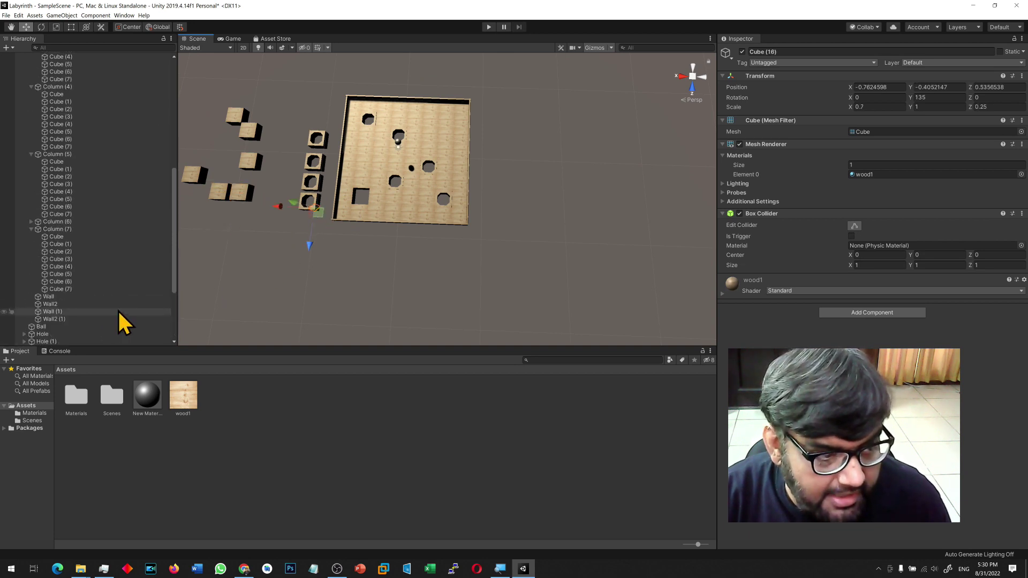
click(63, 311)
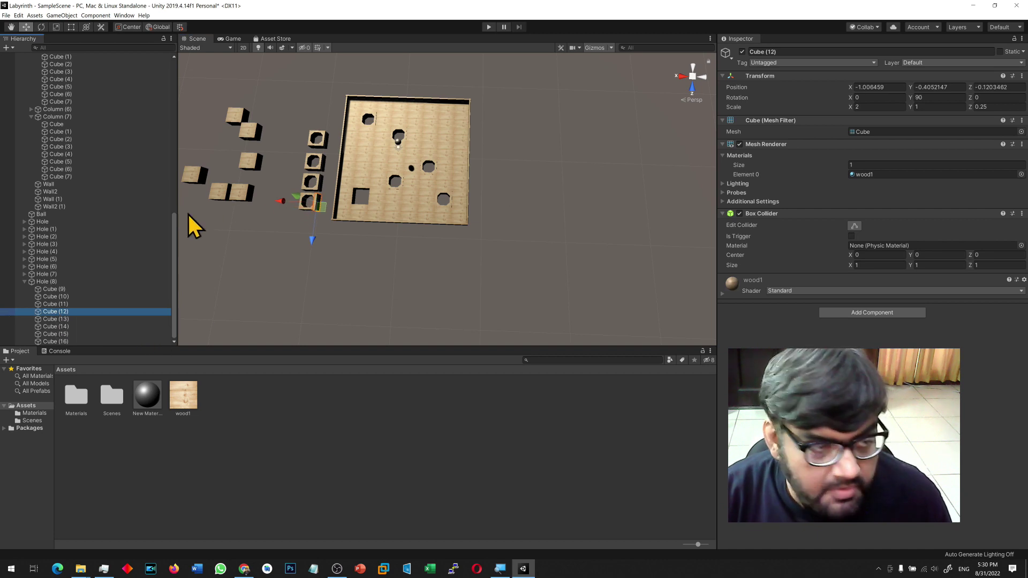
click(24, 282)
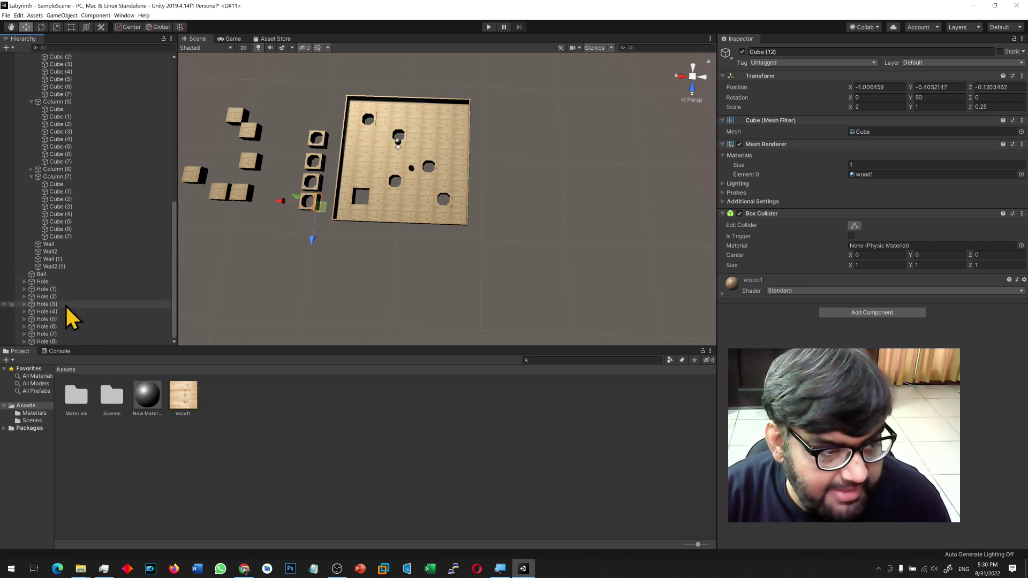
Fit Hole (5) into the gap near the board's front left corner, at about X 4.77, Z 5.49.
click(55, 312)
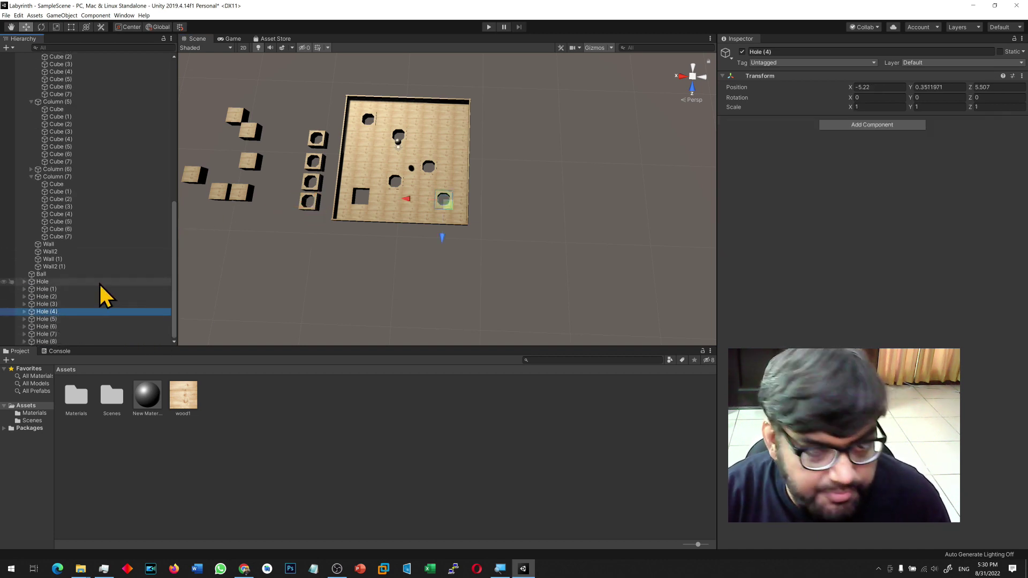
key(Down)
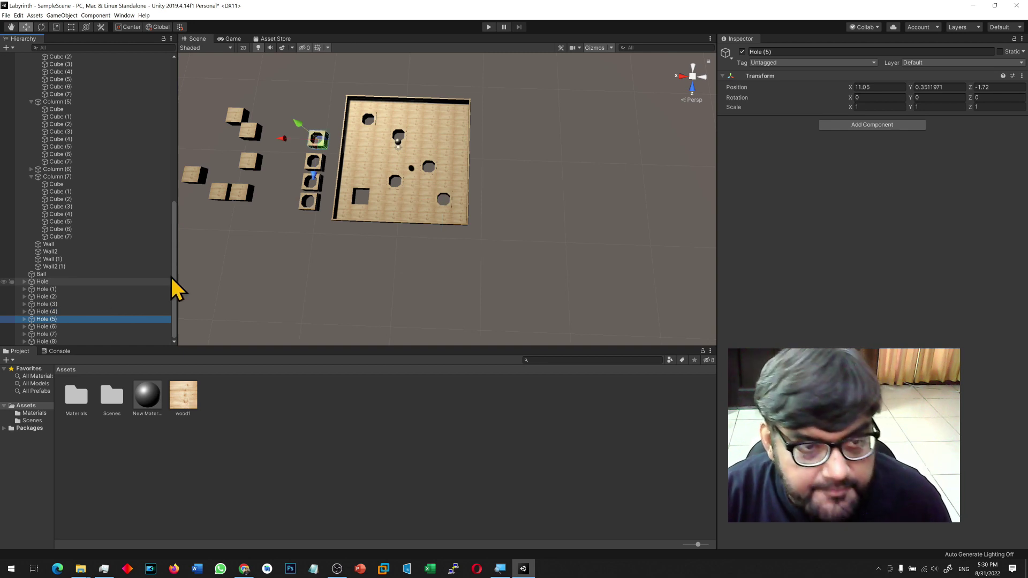
drag(284, 139, 331, 143)
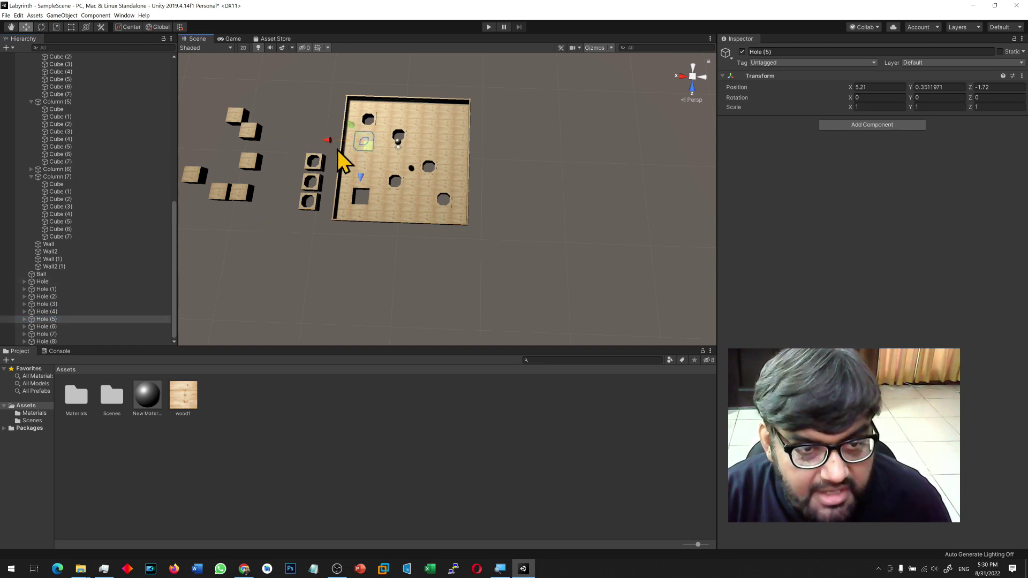
drag(362, 177, 359, 233)
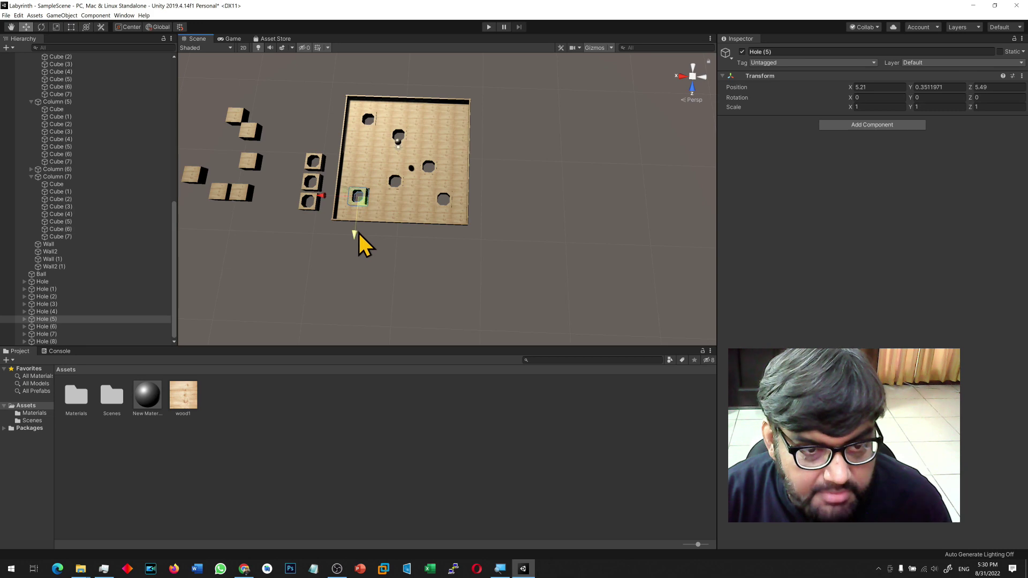
drag(323, 195, 323, 195)
key(f)
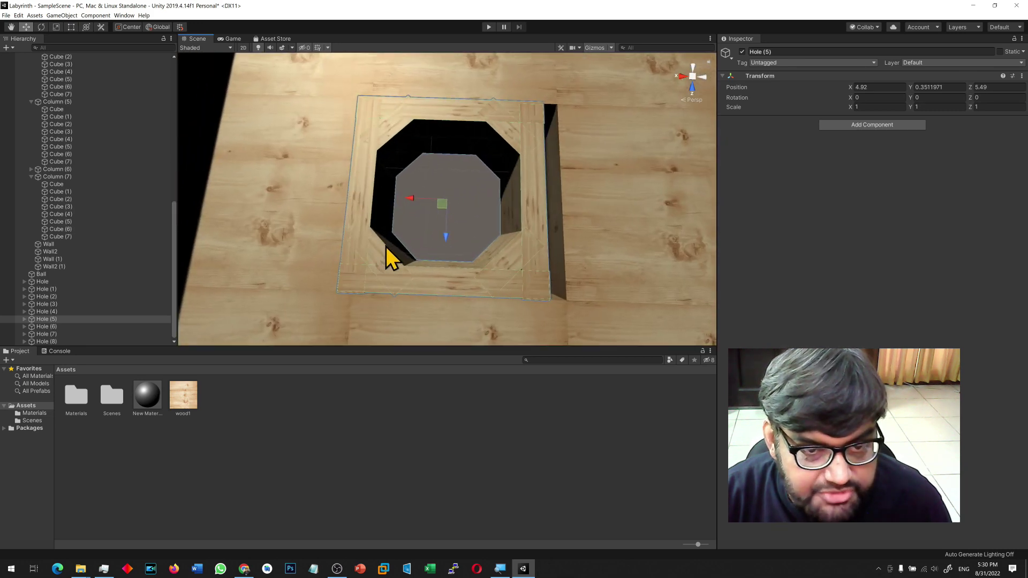
scroll(405, 254, down, 5)
drag(411, 198, 417, 198)
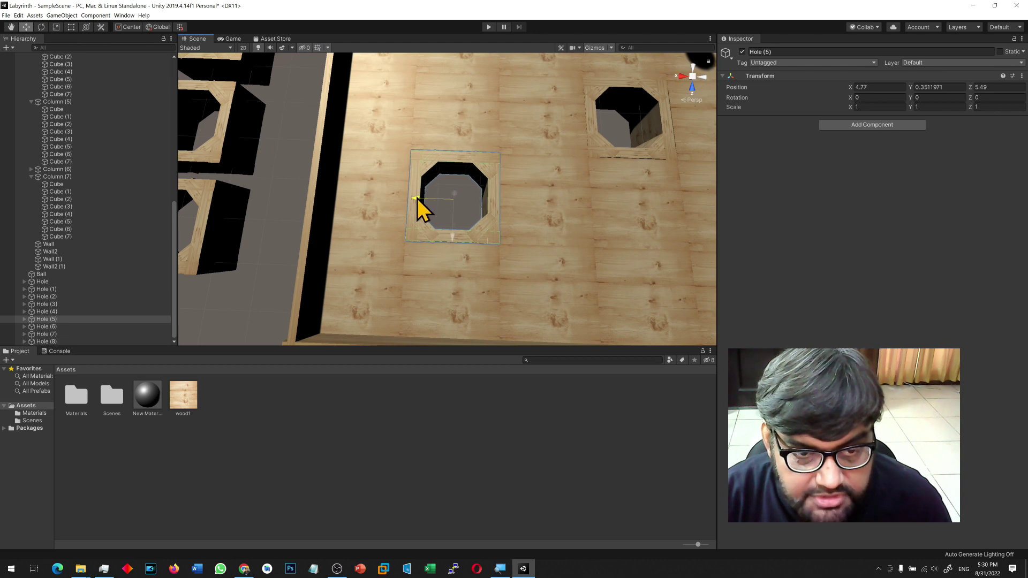
Move the floor cube against the right wall near the board's far end along X to about 17.98, off the board.
scroll(371, 221, down, 5)
scroll(373, 221, down, 3)
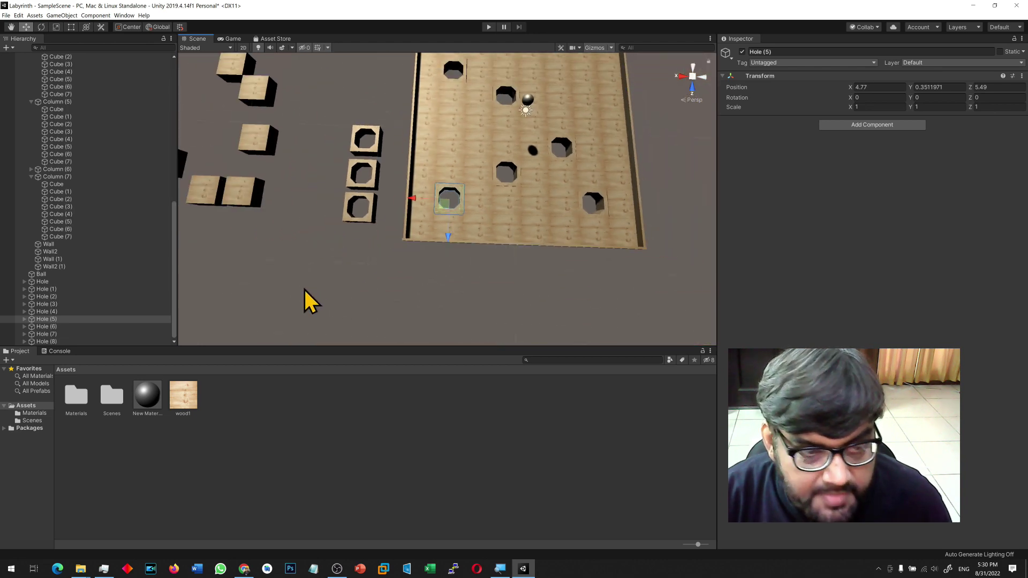
click(74, 327)
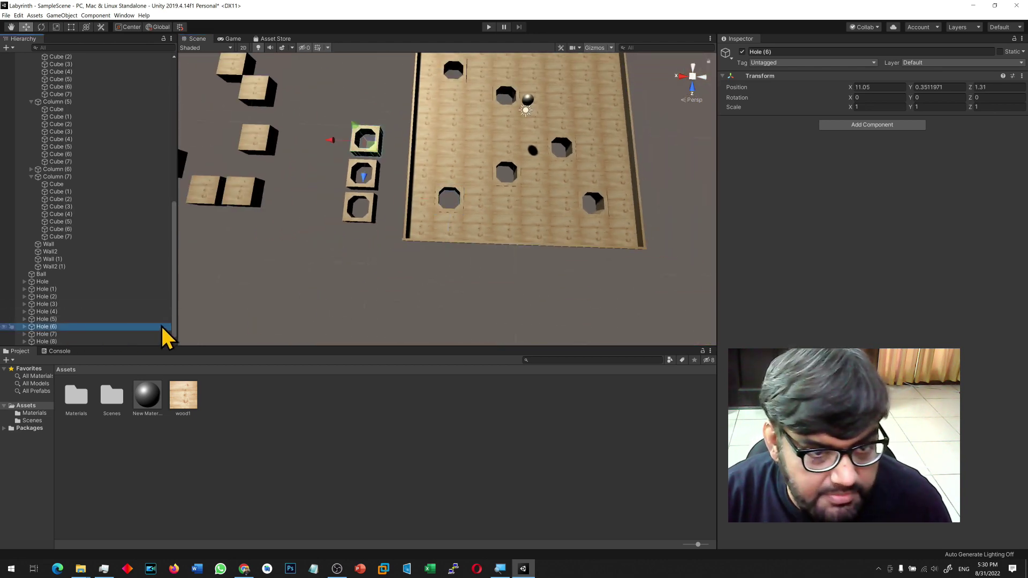
click(507, 230)
click(603, 82)
drag(571, 82, 321, 81)
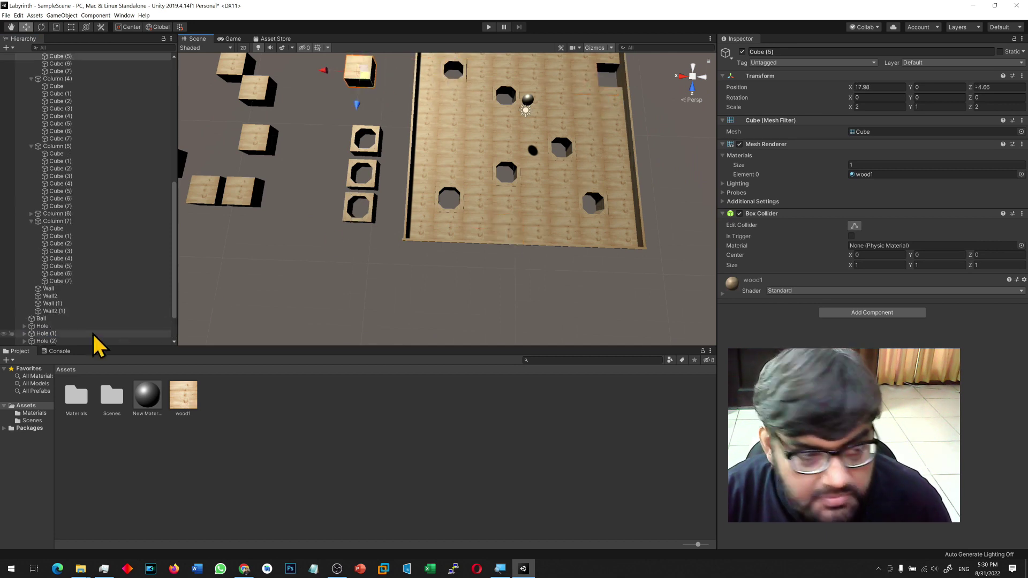
Fit Hole (6) into the gap against the board's right wall, at about X -7.213, Z -4.507.
scroll(46, 338, down, 2)
click(52, 342)
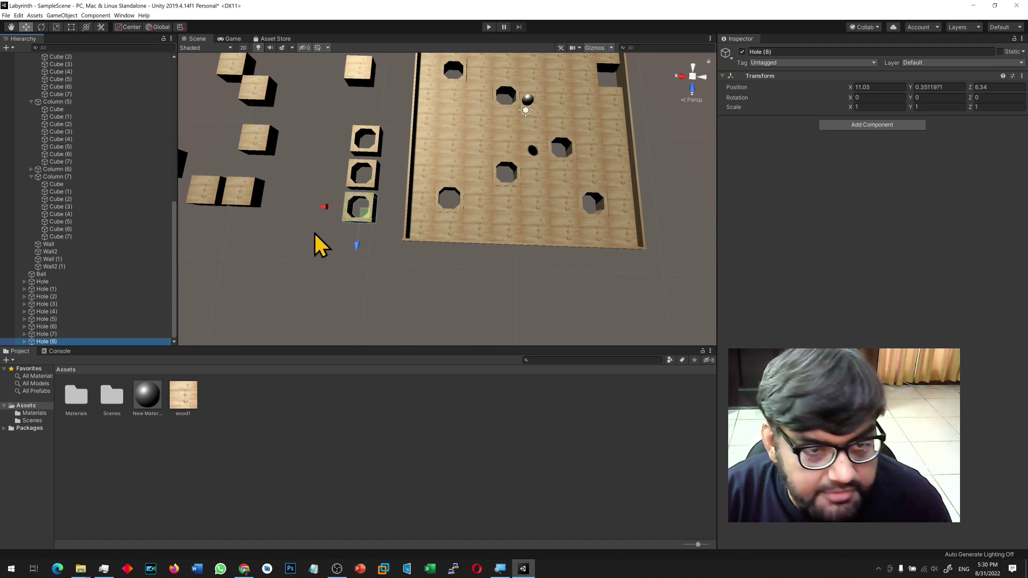
click(51, 326)
drag(330, 140, 626, 109)
key(f)
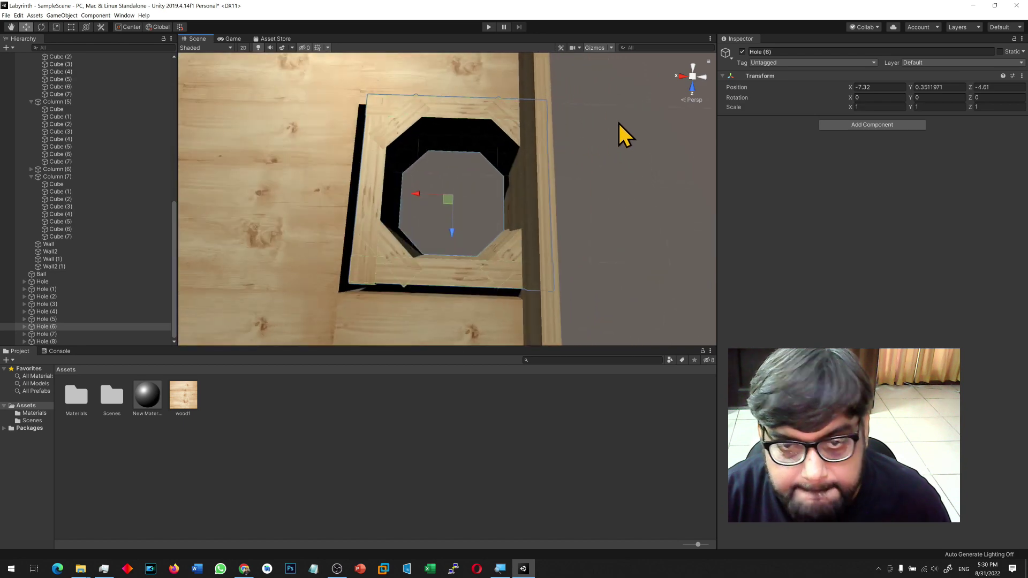
scroll(474, 230, down, 3)
drag(411, 199, 407, 198)
drag(441, 237, 442, 241)
Move the floor cube in the middle of the board's front row (Z 7.34) along X to about 22.24, off the board.
scroll(320, 243, down, 5)
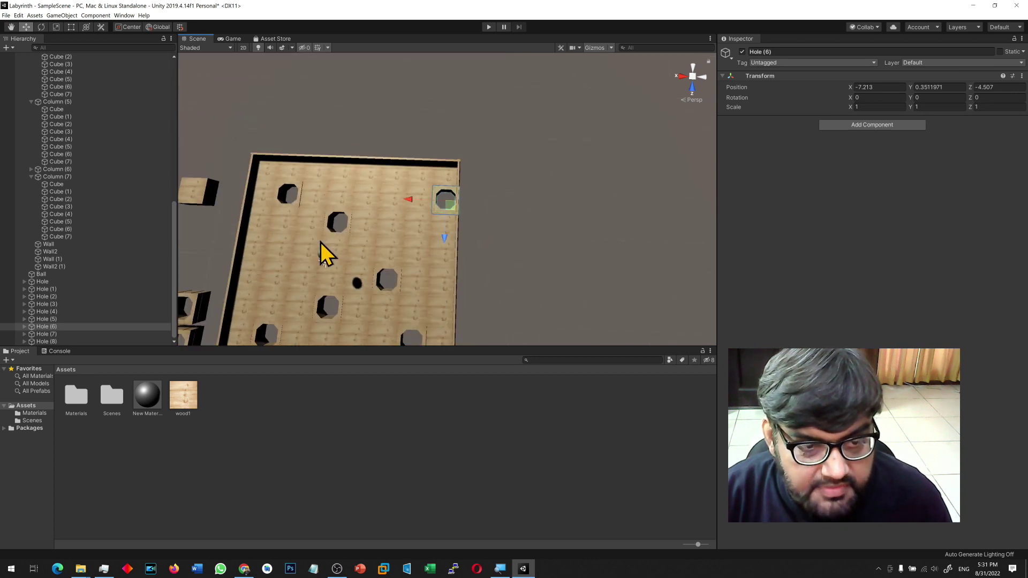
scroll(320, 242, down, 4)
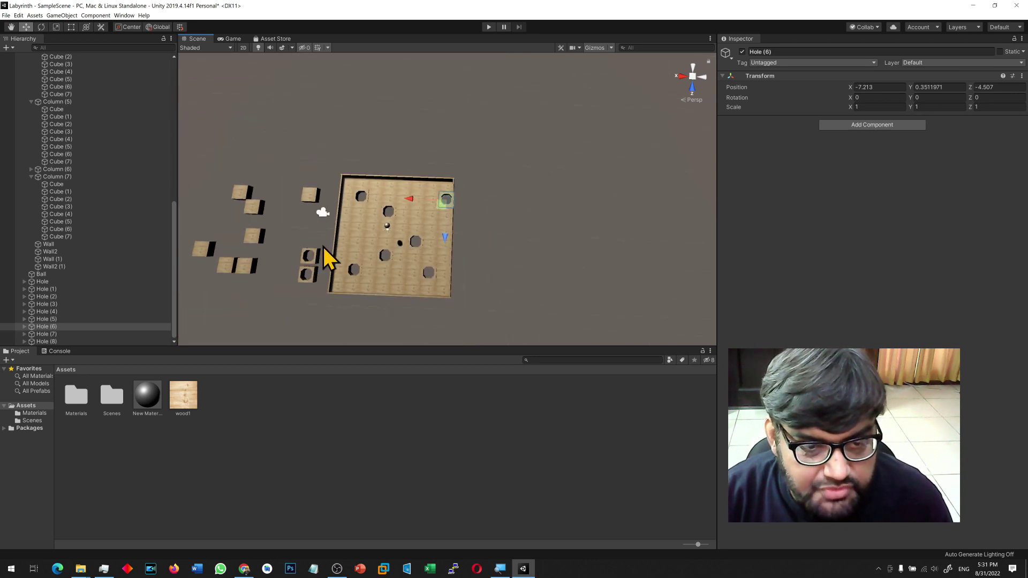
click(396, 294)
drag(357, 287, 185, 285)
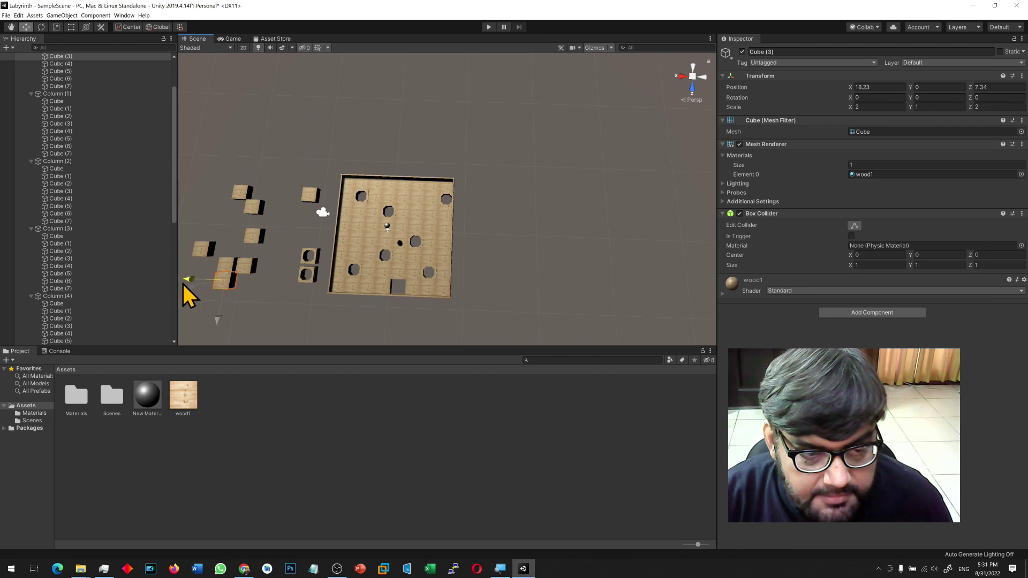
Fit Hole (7) into the gap in the middle of the board's front row, at about X -1.222, Z 7.377.
scroll(102, 337, down, 10)
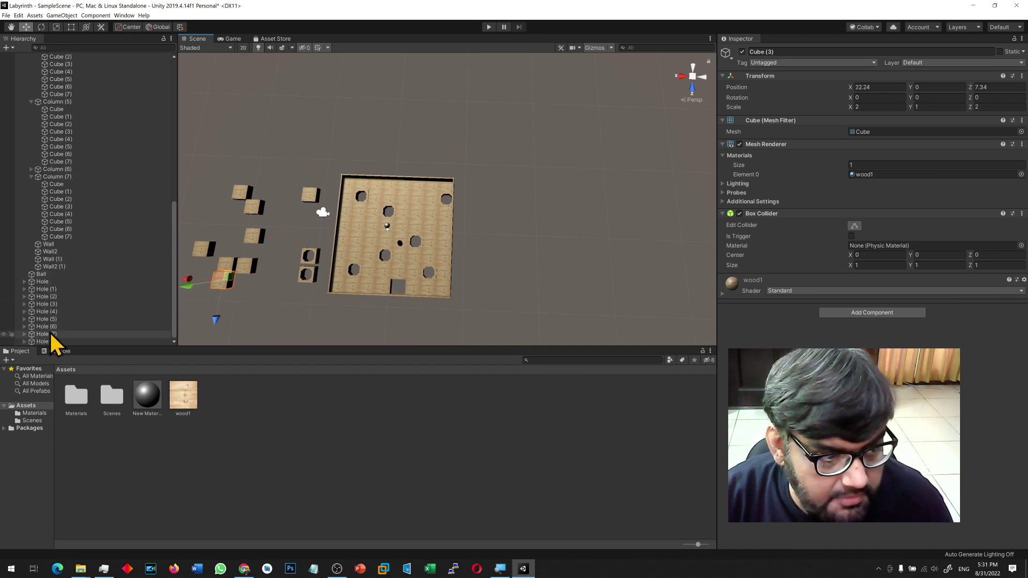
click(47, 334)
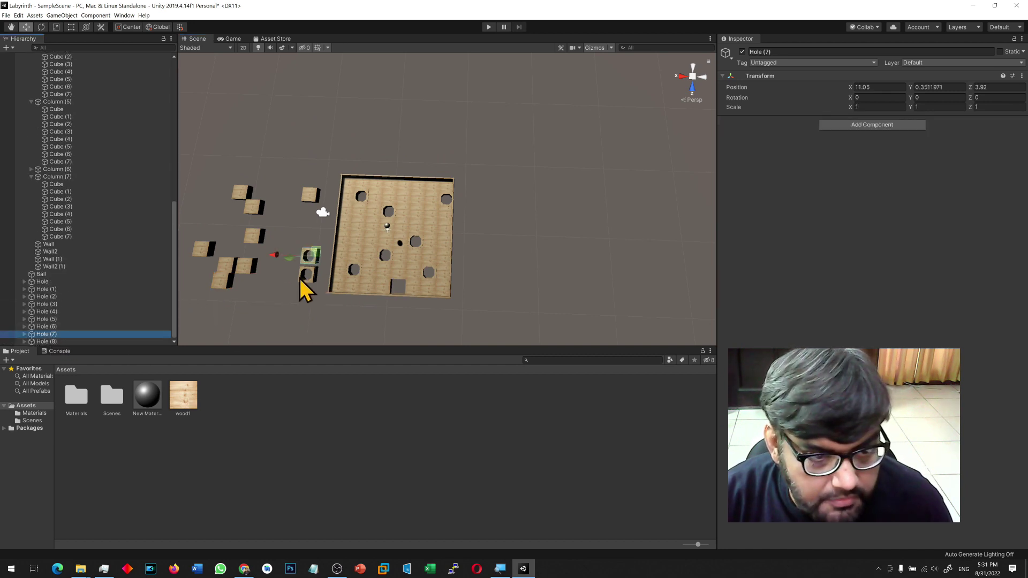
drag(275, 255, 396, 322)
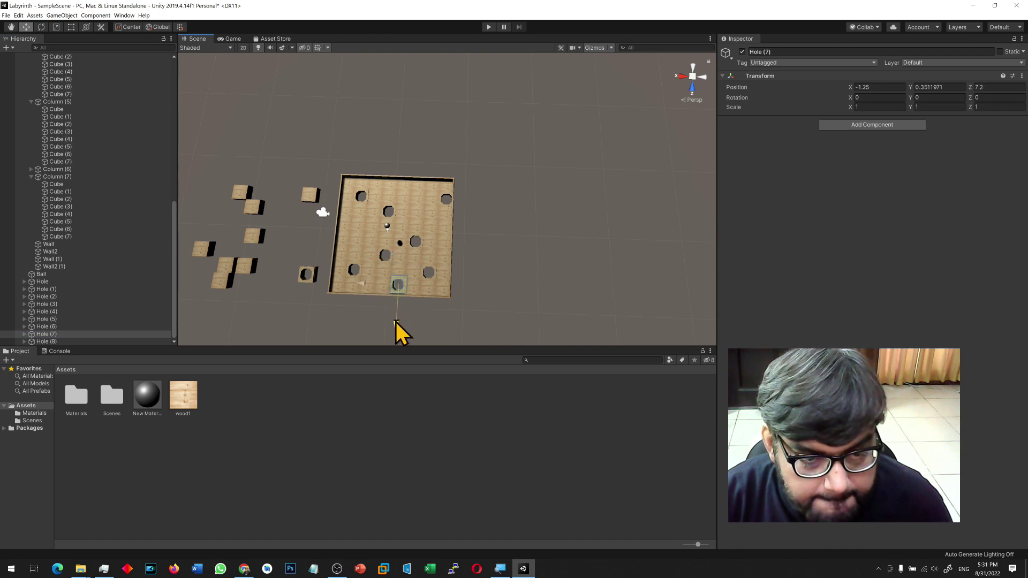
key(f)
drag(449, 249, 446, 250)
drag(409, 211, 406, 210)
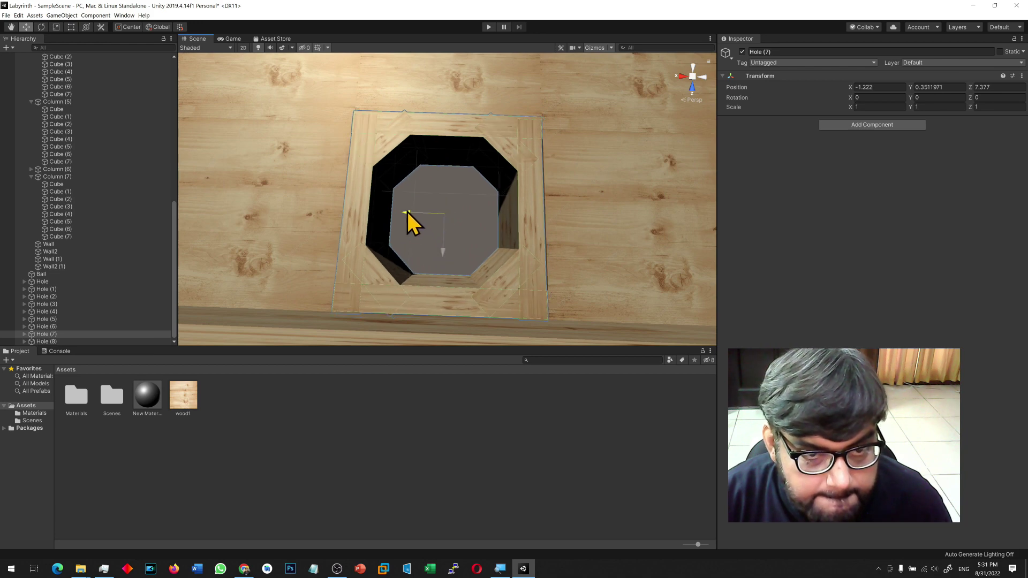
Move the floor cube against the board's left wall (Z 1.34) along X to about 13.08, off the board.
alt+drag(474, 223, 500, 257)
scroll(499, 260, down, 6)
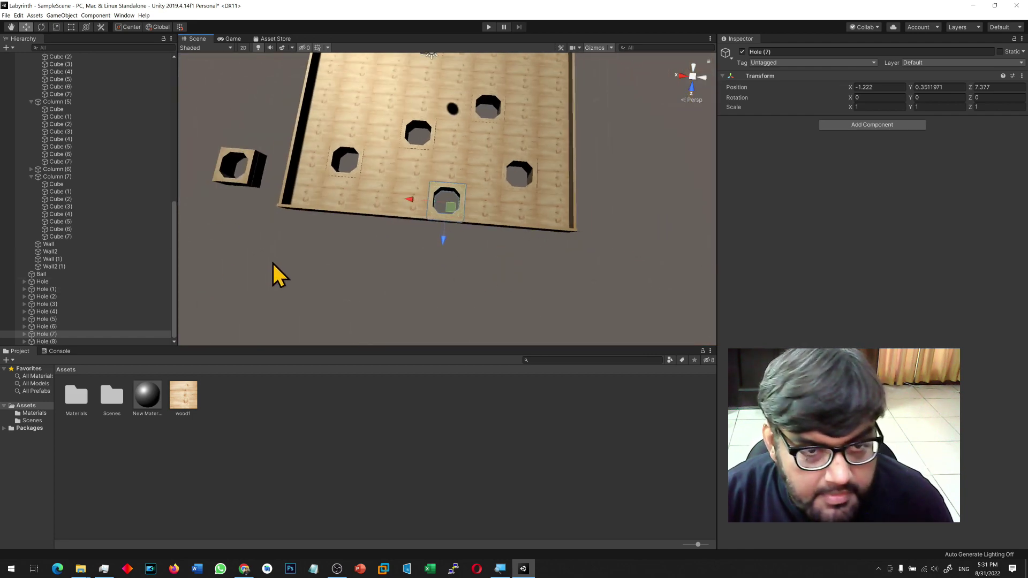
scroll(284, 260, down, 6)
scroll(286, 262, down, 3)
click(384, 135)
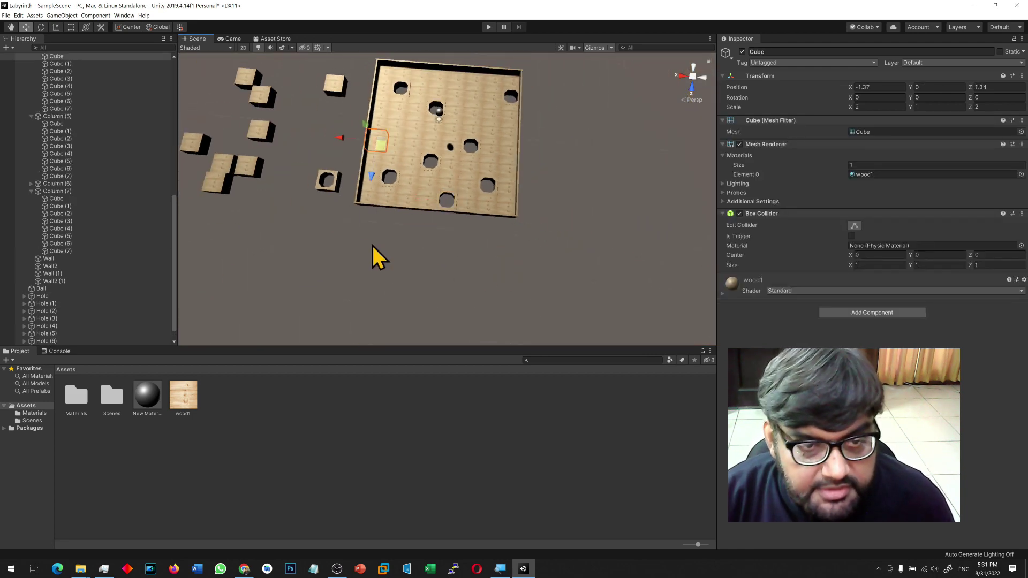
drag(340, 138, 205, 130)
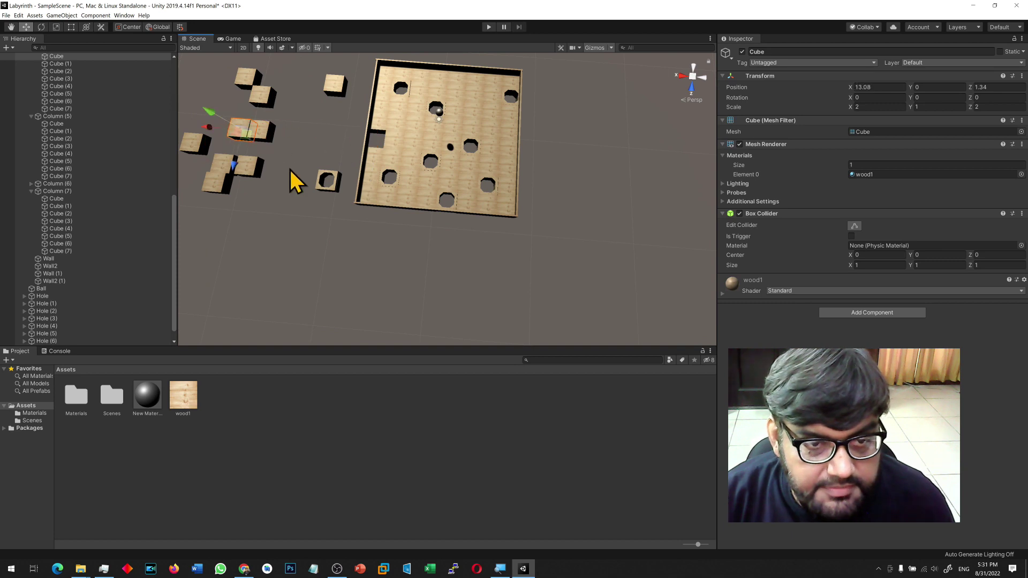
Fit Hole (8) into the gap against the board's left wall, at about X 6.68, Z 1.51.
click(330, 186)
scroll(134, 300, down, 1)
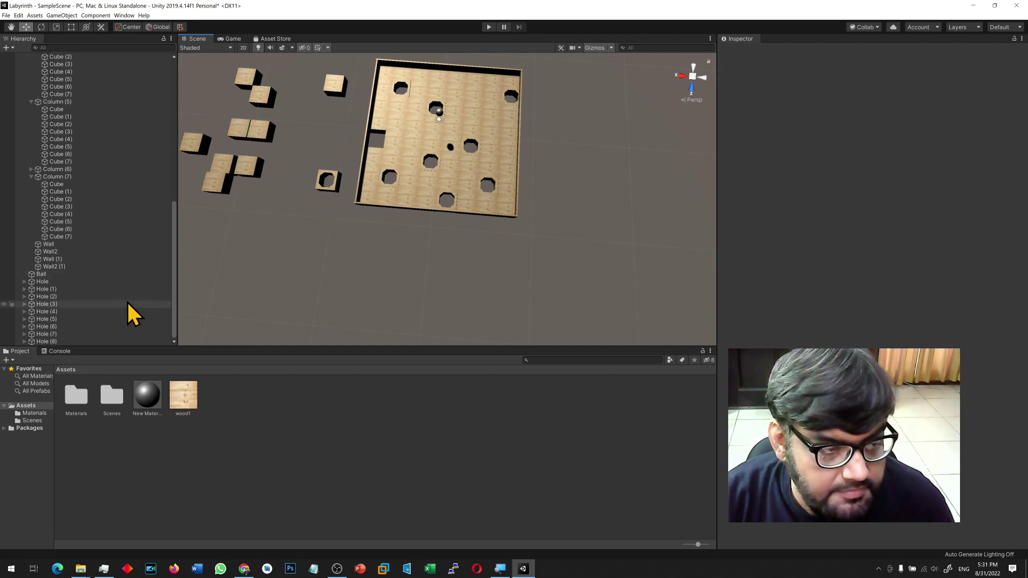
click(48, 342)
drag(320, 214, 346, 166)
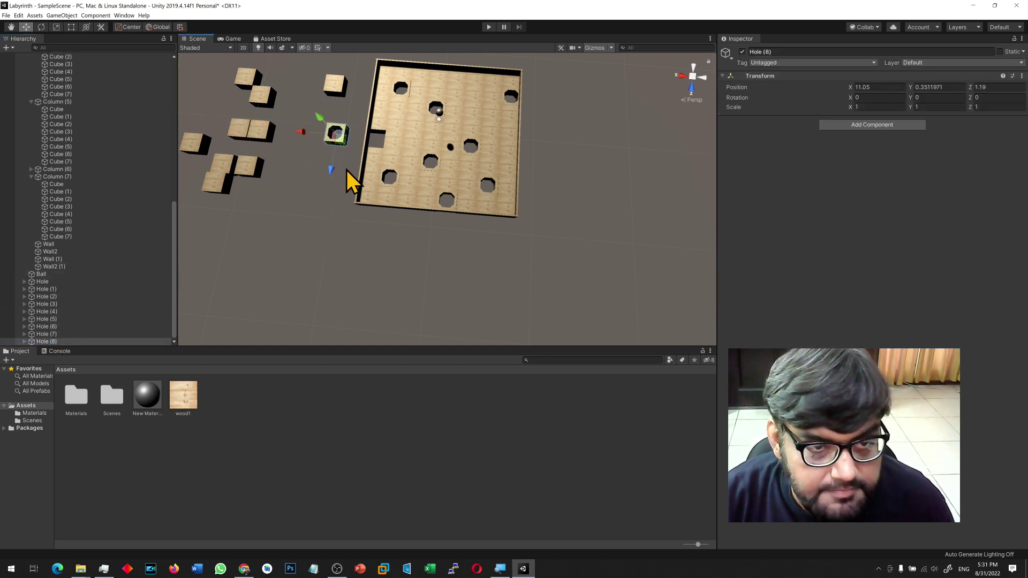
drag(300, 133, 341, 134)
key(f)
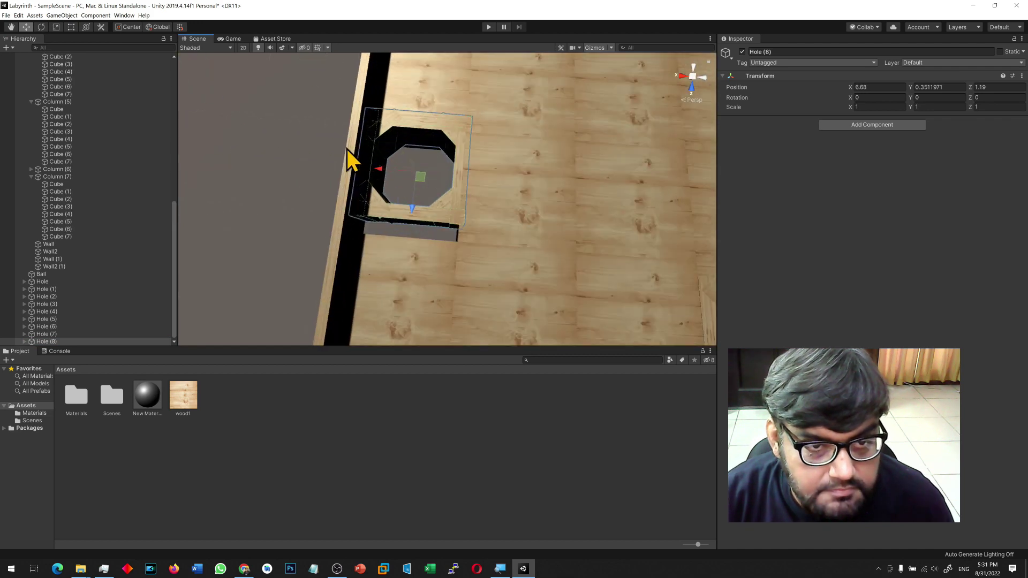
drag(444, 240, 444, 248)
scroll(444, 248, up, 2)
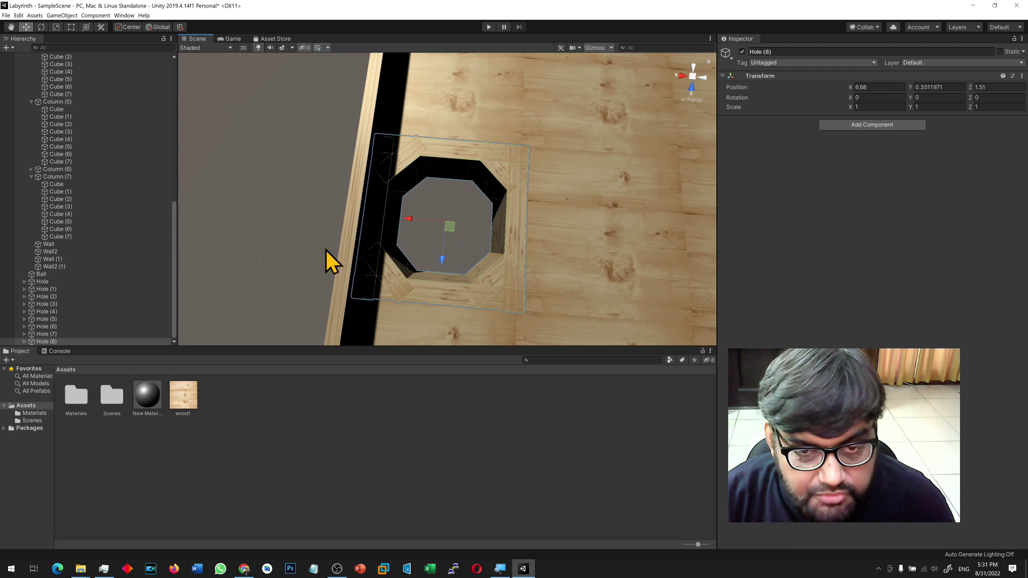
Delete all the displaced floor cubes lying beside the board.
click(248, 246)
scroll(254, 243, down, 5)
scroll(255, 244, down, 3)
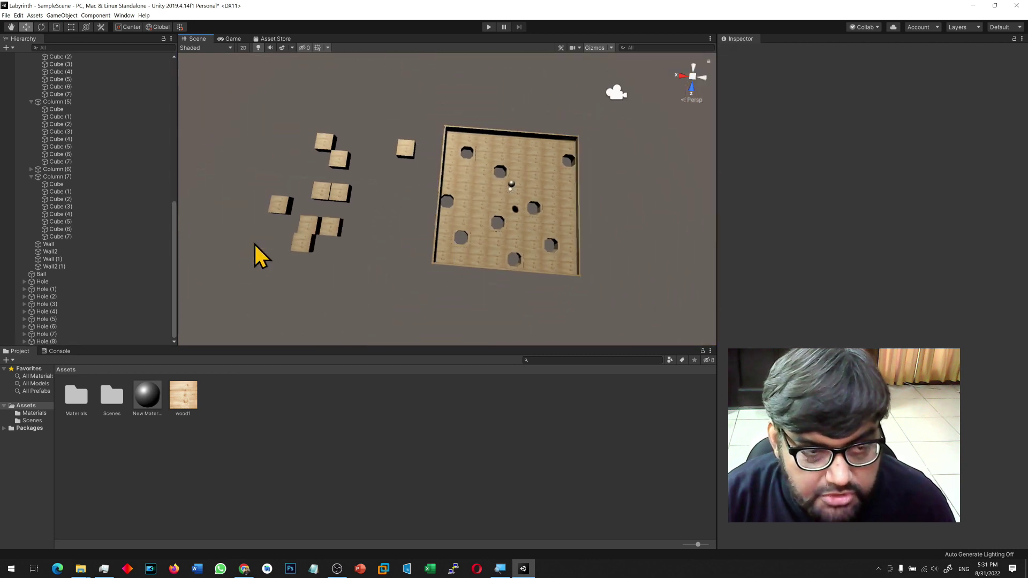
drag(283, 114, 423, 292)
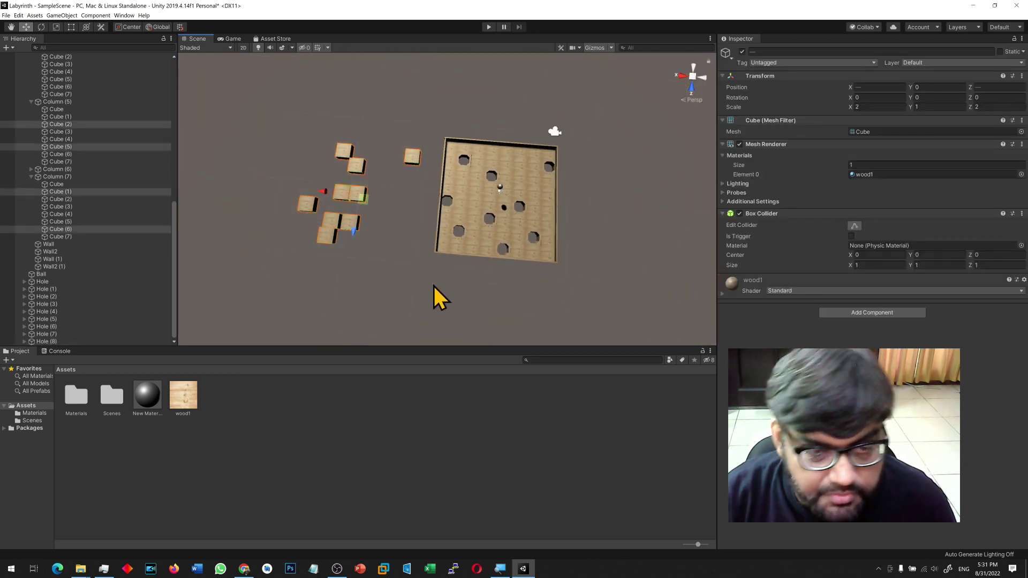
key(Delete)
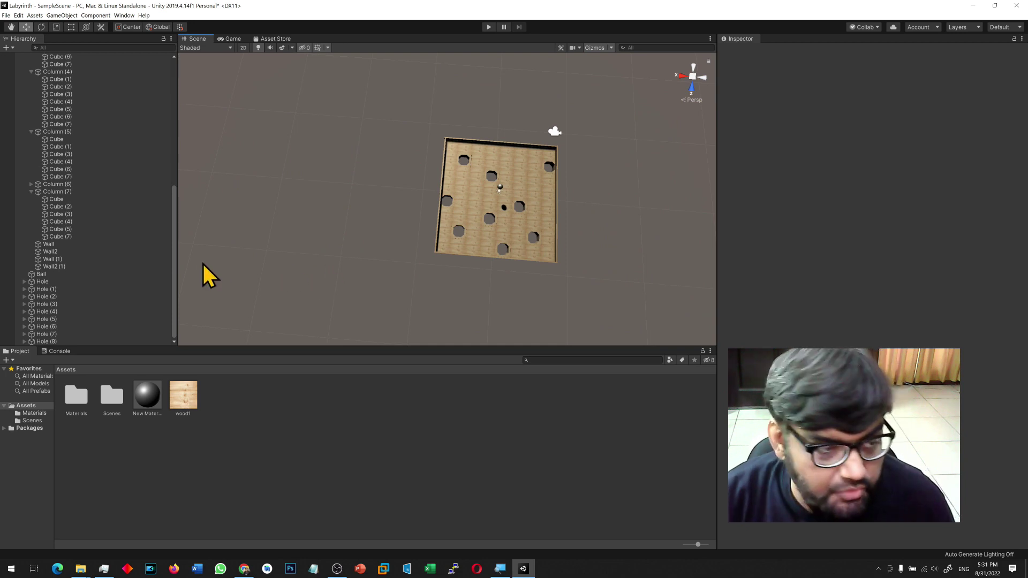
Collapse the column groups and make Hole through Hole (8) children of the Board object.
click(109, 281)
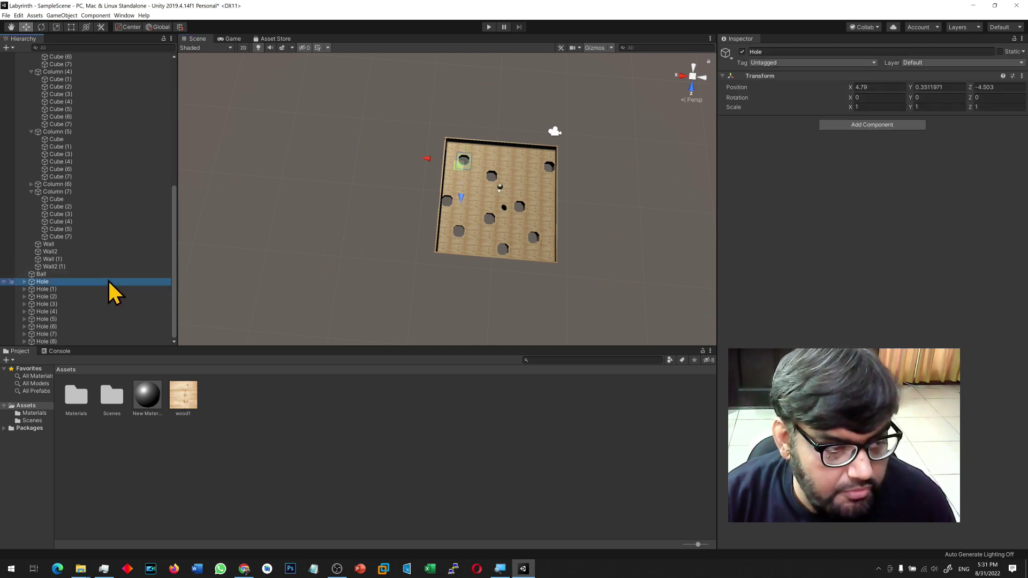
shift+click(93, 340)
scroll(99, 300, up, 8)
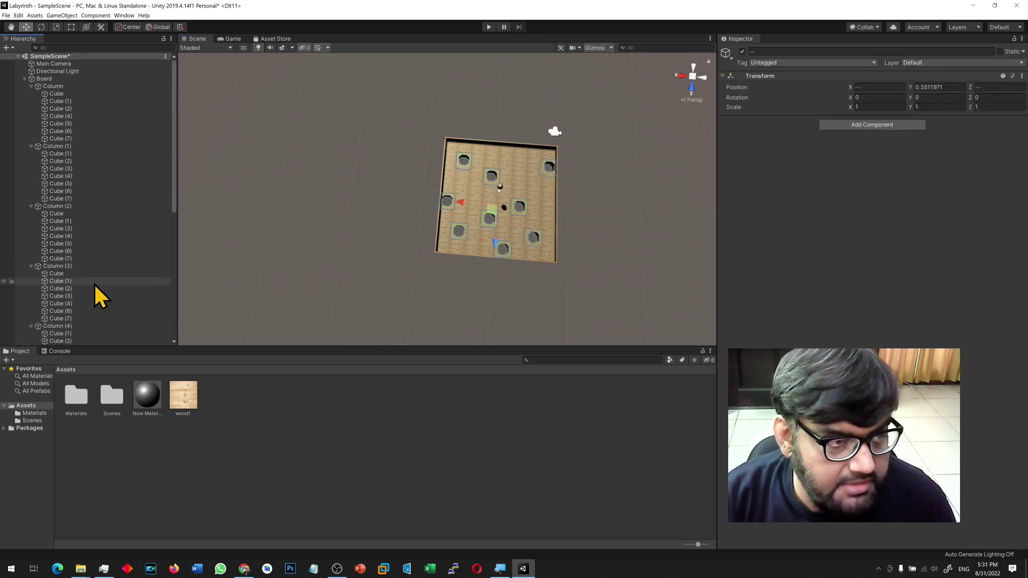
click(31, 86)
click(31, 94)
click(31, 101)
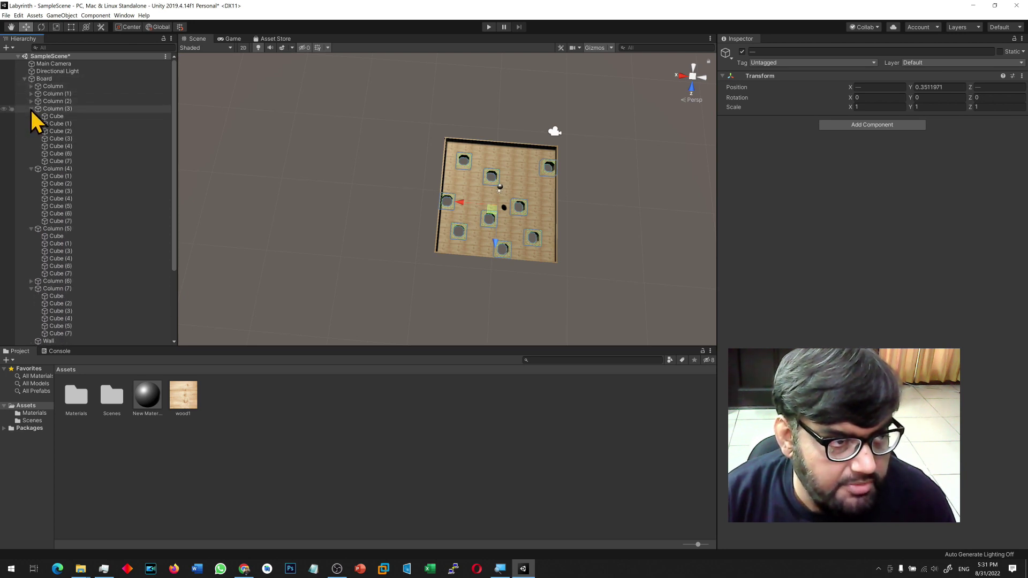
click(31, 109)
click(31, 117)
click(30, 124)
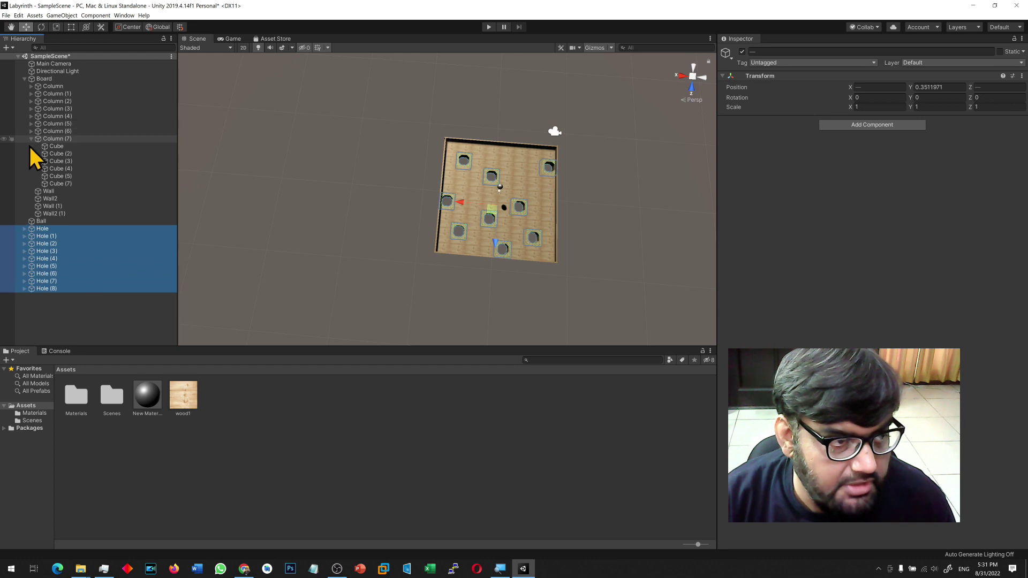
click(31, 138)
drag(60, 217, 46, 79)
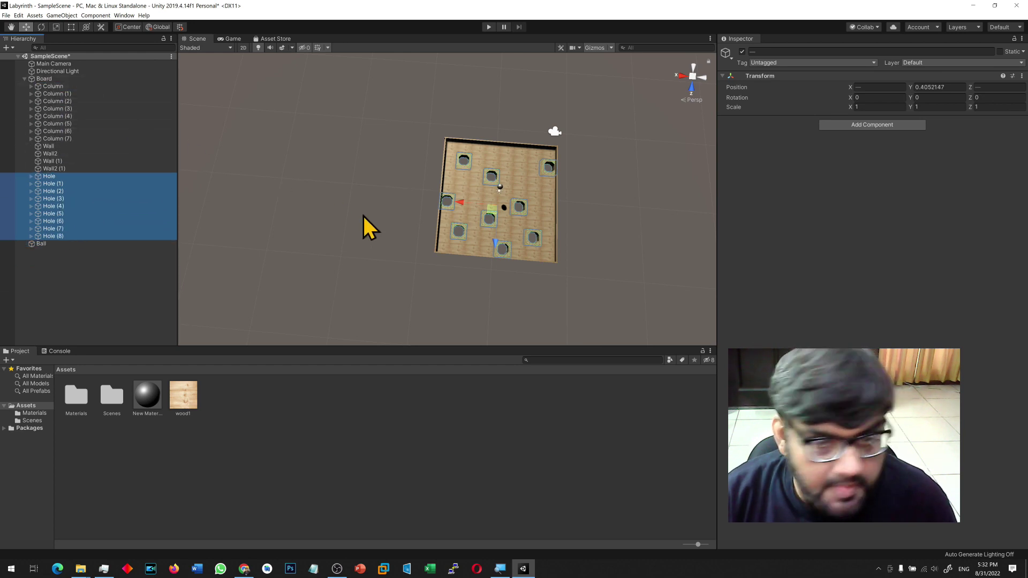
Set the Board's X rotation to about -5.72, then run the game and tilt the board about X to about 2.79.
click(59, 79)
key(e)
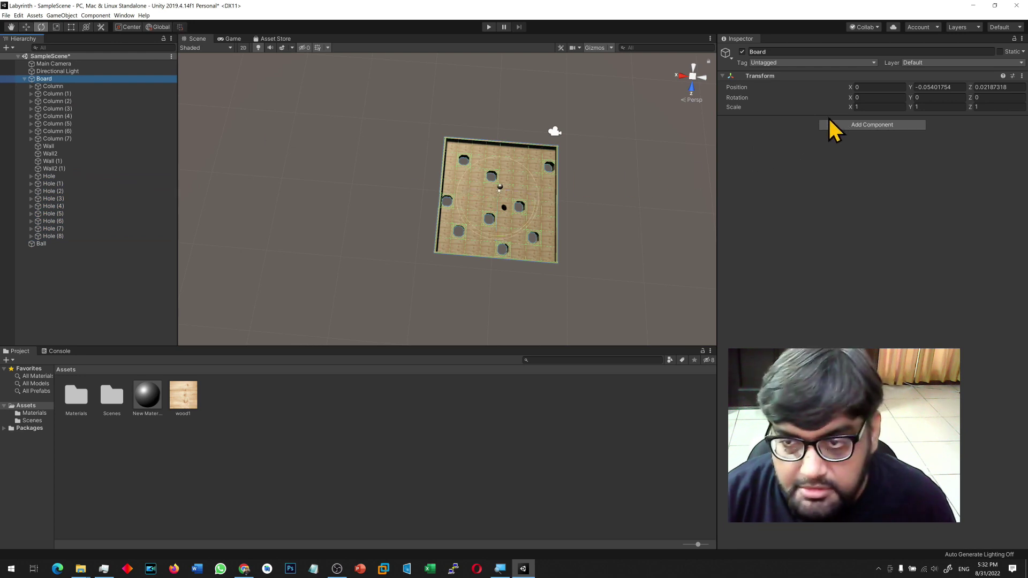
drag(850, 96, 763, 140)
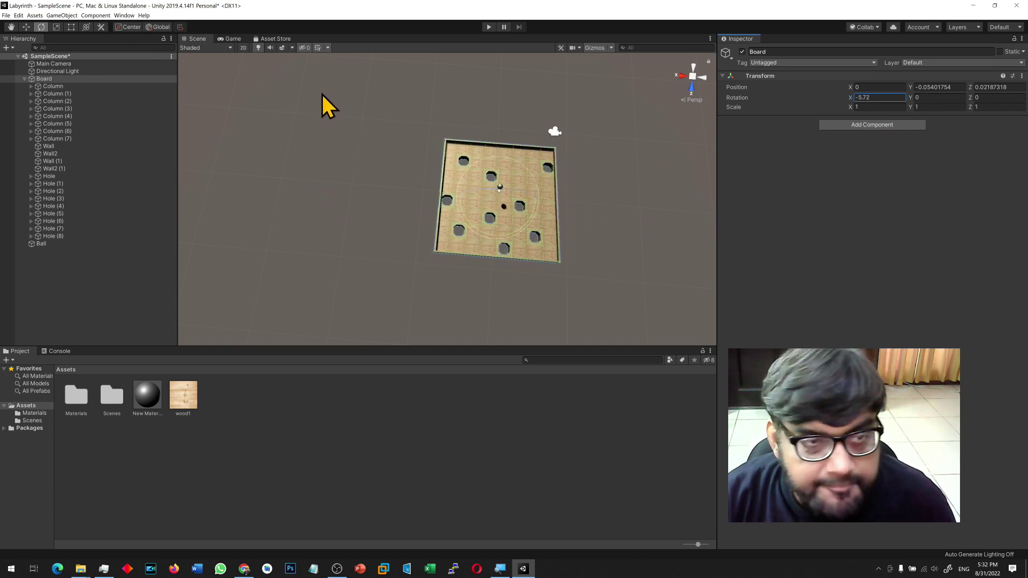
click(489, 27)
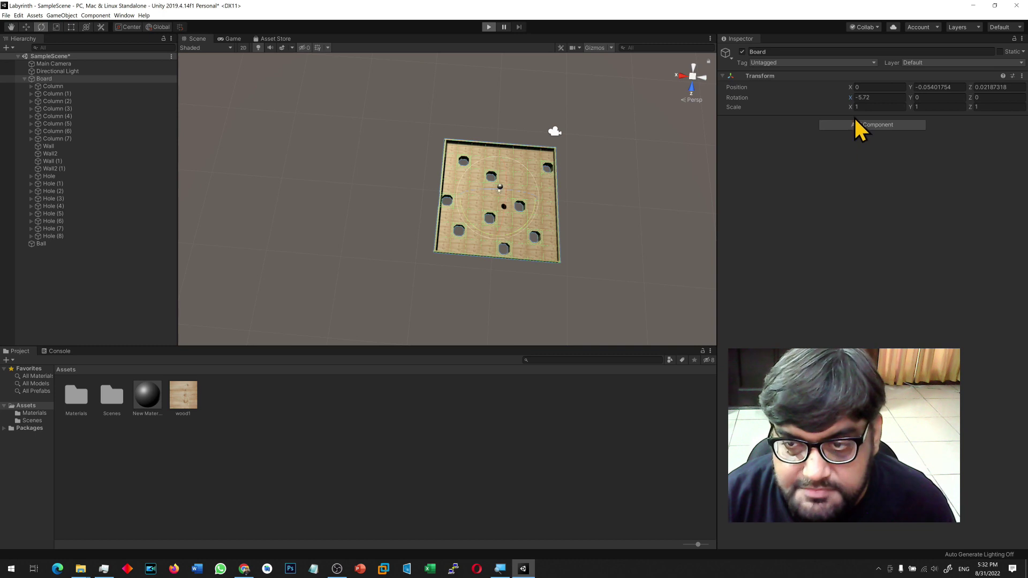
drag(850, 96, 212, 141)
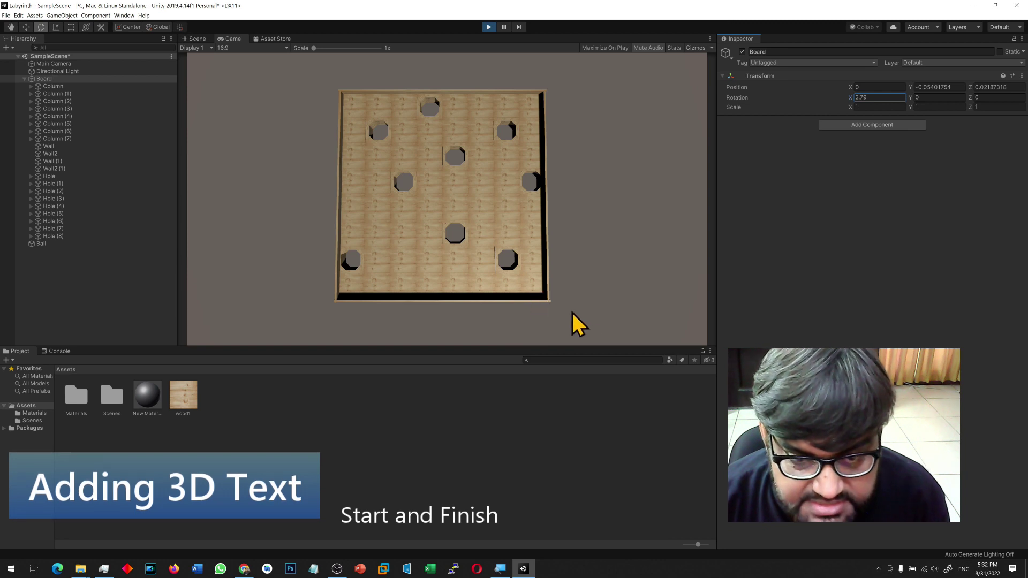
Add a 3D Text object to the scene.
click(63, 15)
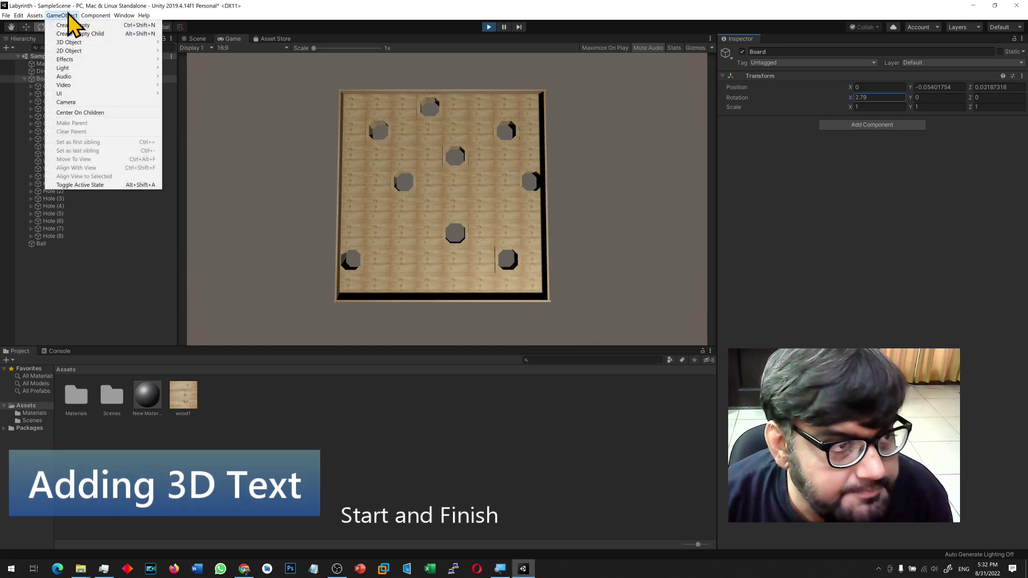
mouse_move(98, 45)
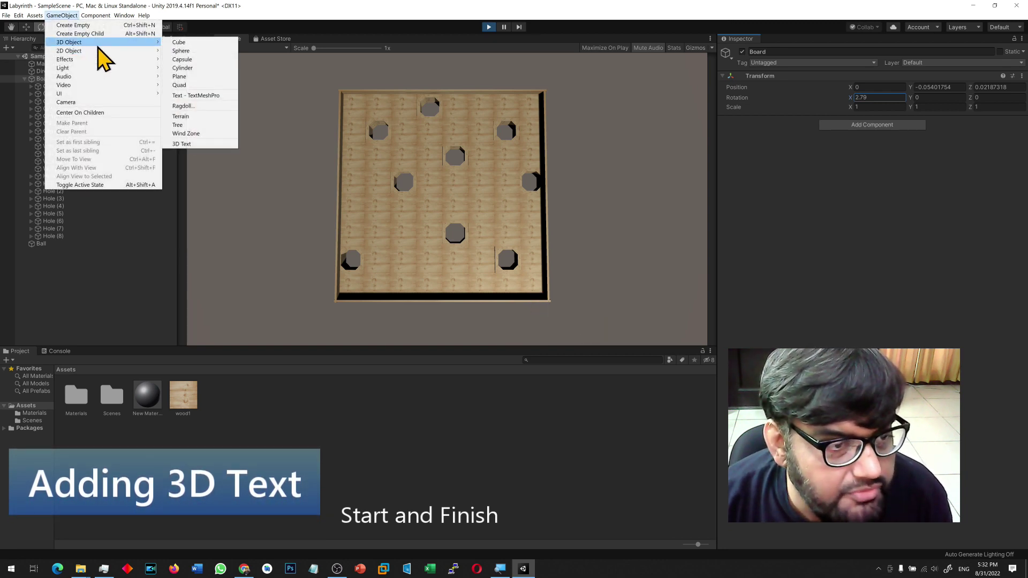
click(217, 144)
click(302, 231)
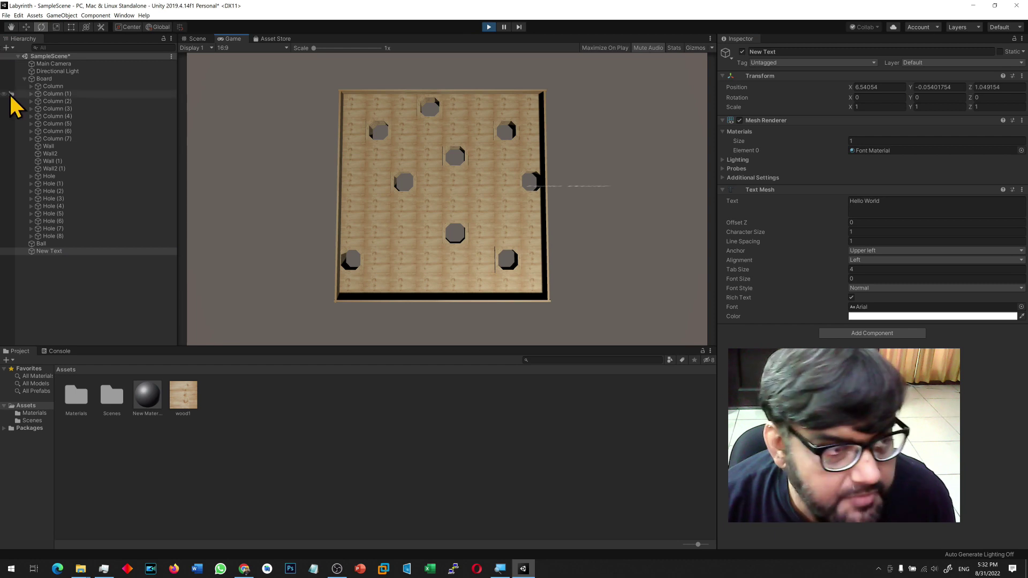
Frame the new 3D text from its readable side in the Scene view and set its text to "Start".
click(47, 251)
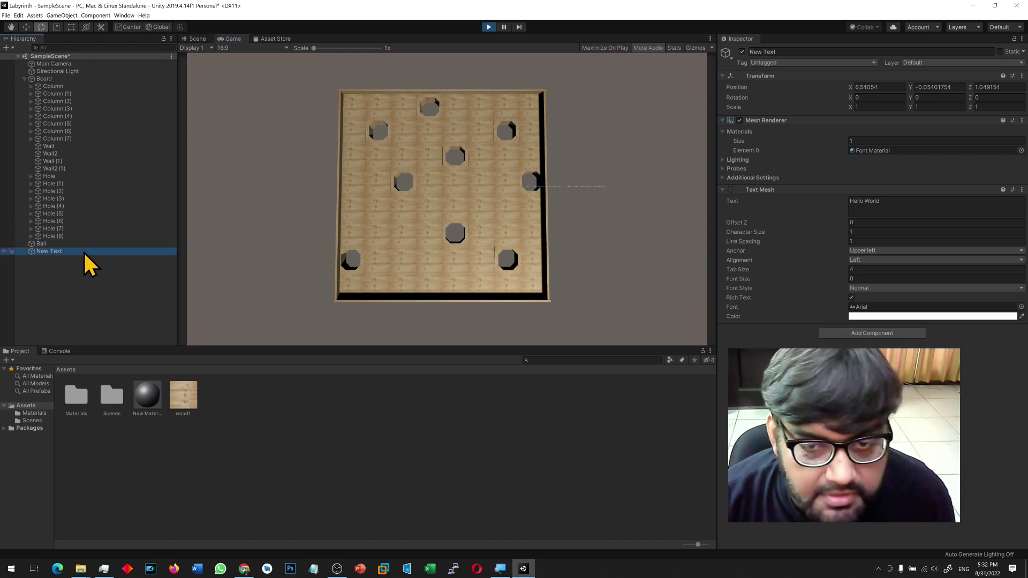
click(196, 39)
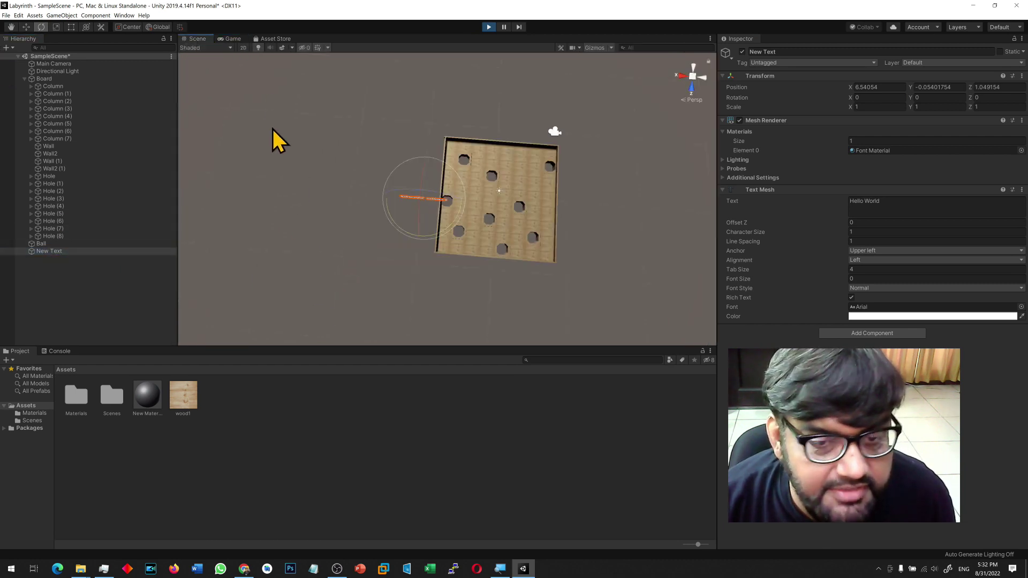
double_click(51, 251)
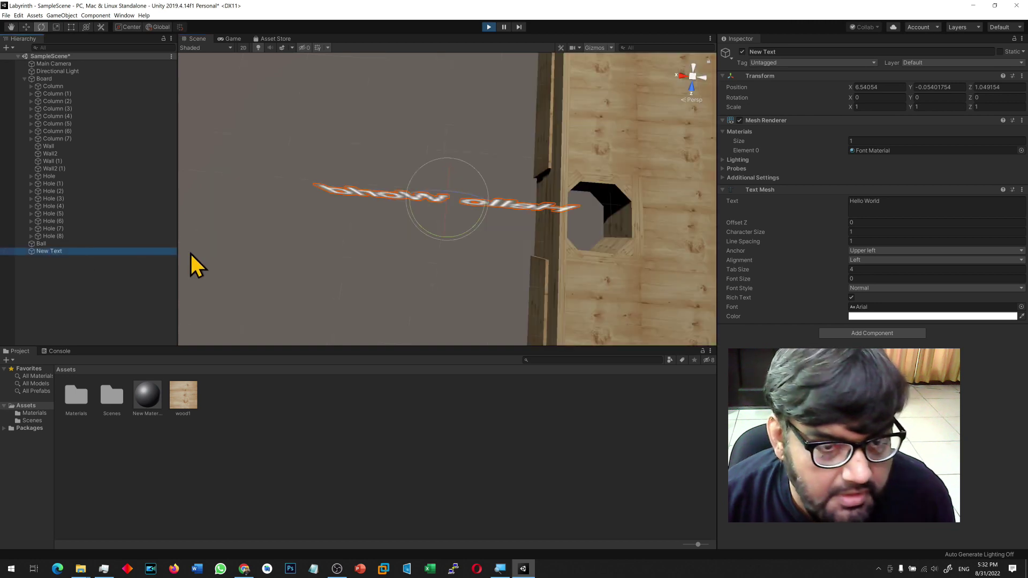
alt+drag(197, 266, 794, 113)
click(886, 202)
text(Start)
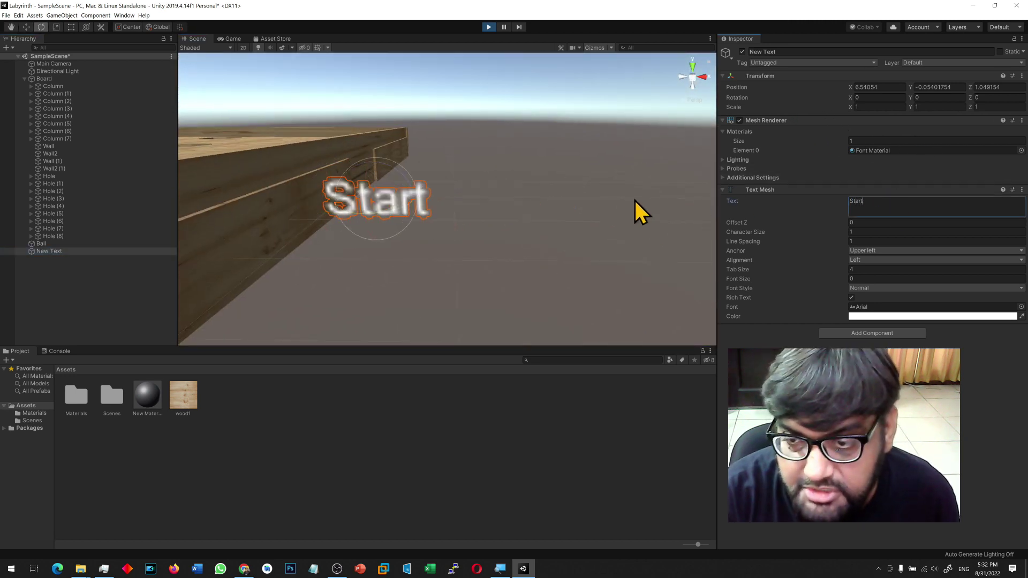
Colour the Start text yellow and set its font size to 41.
click(868, 317)
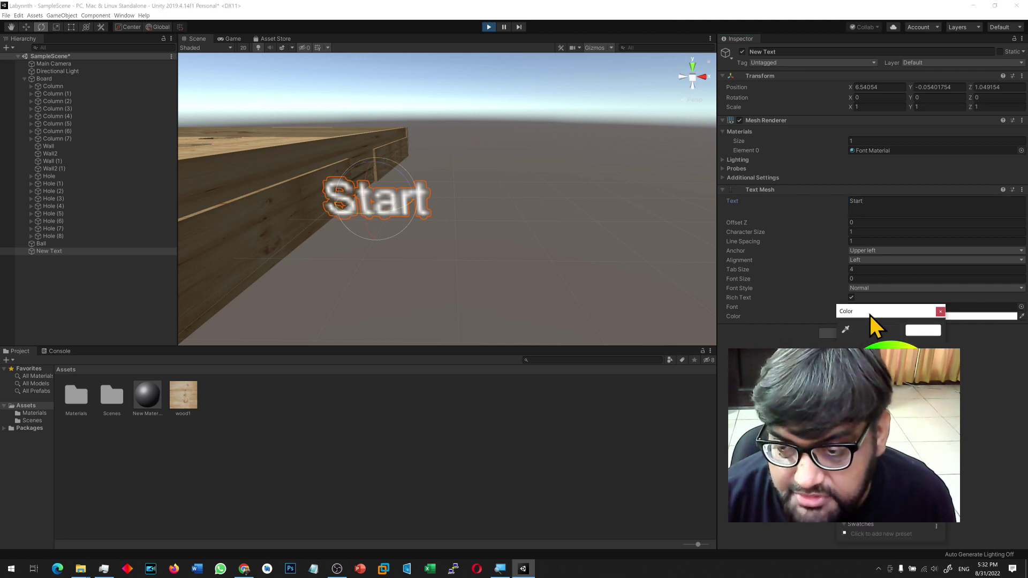
click(915, 365)
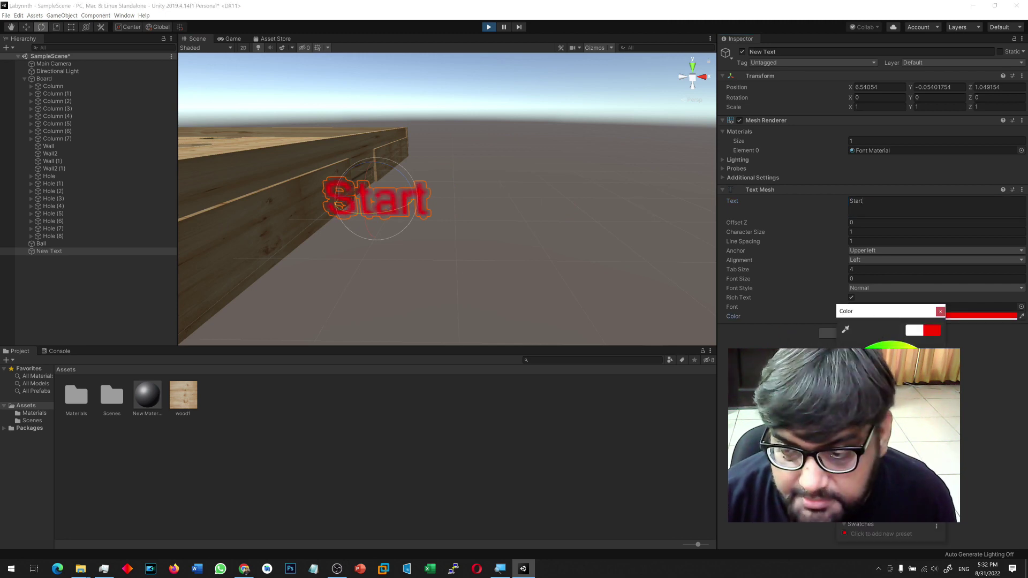
click(905, 356)
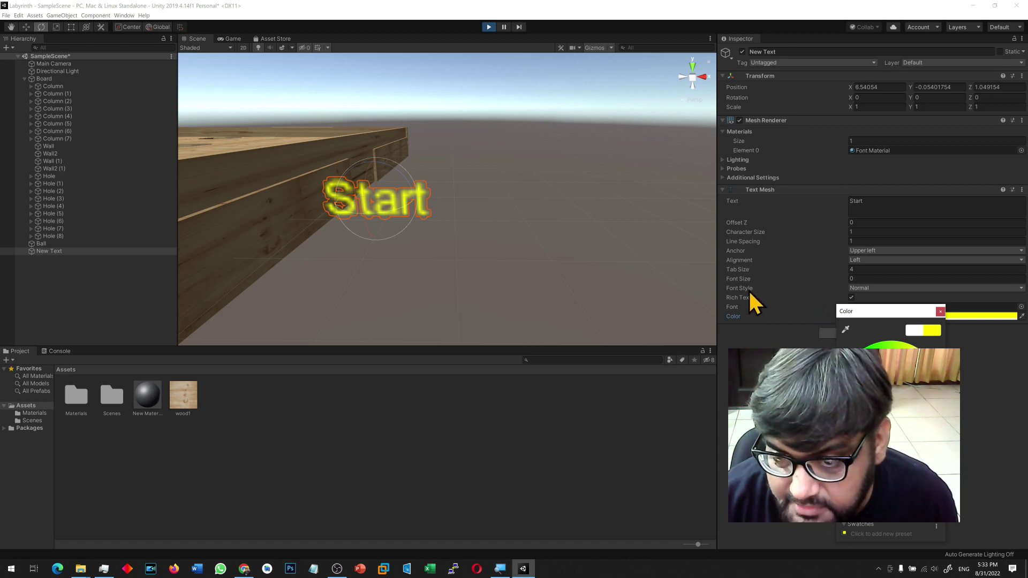
drag(756, 277, 778, 278)
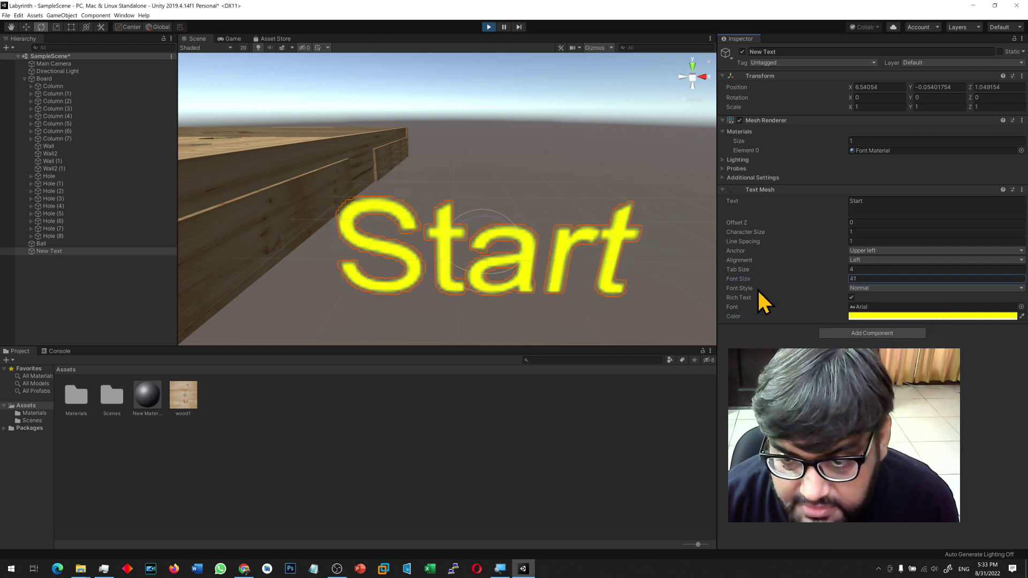
scroll(647, 293, down, 6)
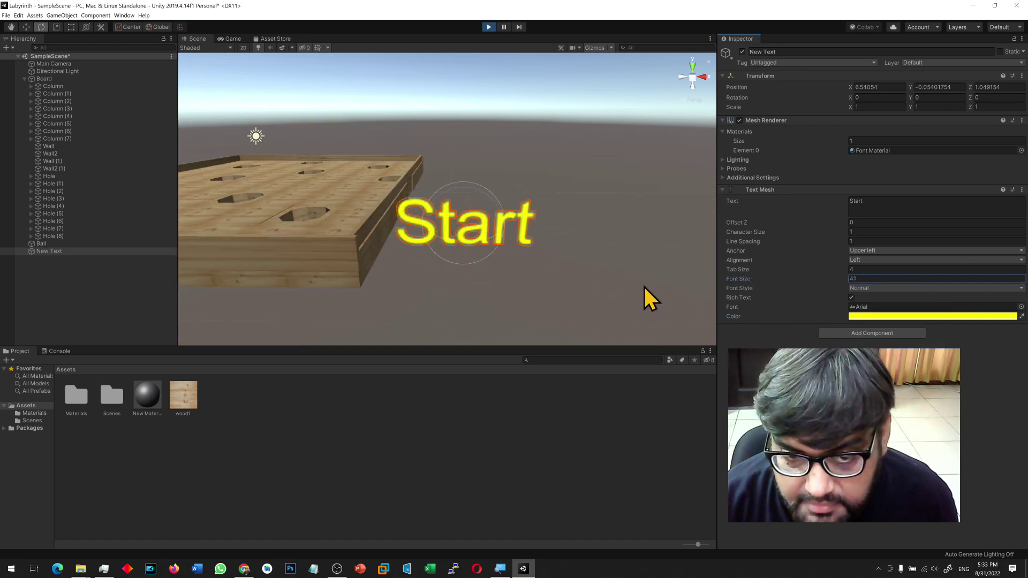
Select the yellow 3D text object again, frame it in the Scene view and rename it as "Start".
scroll(637, 294, down, 4)
alt+drag(538, 294, 524, 332)
click(464, 296)
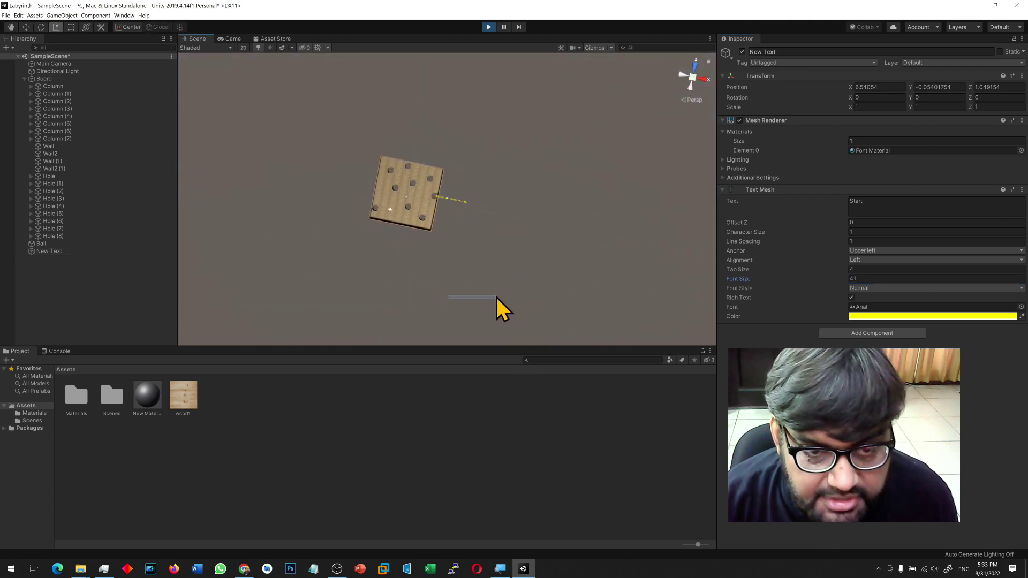
click(220, 40)
click(196, 42)
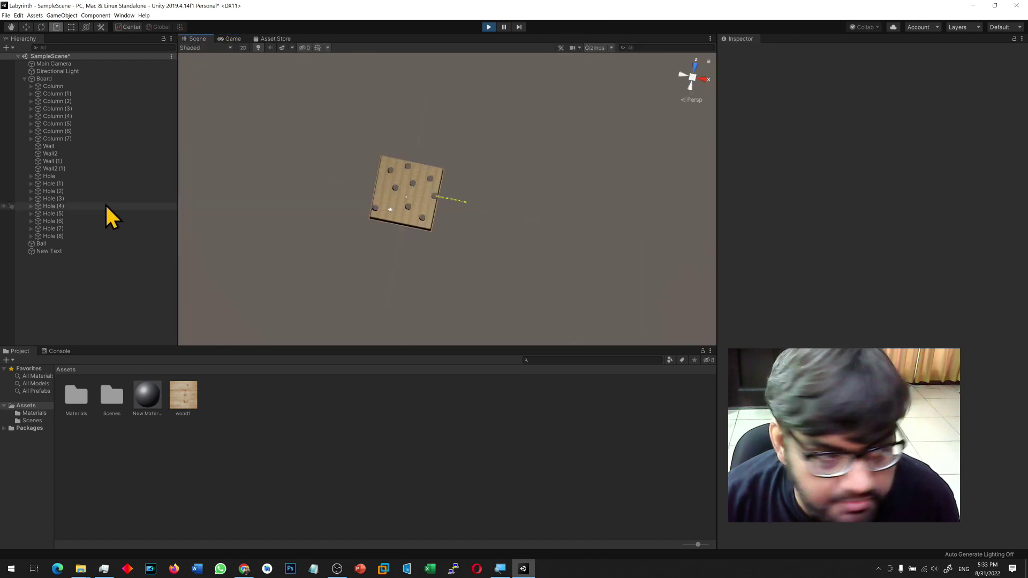
double_click(53, 252)
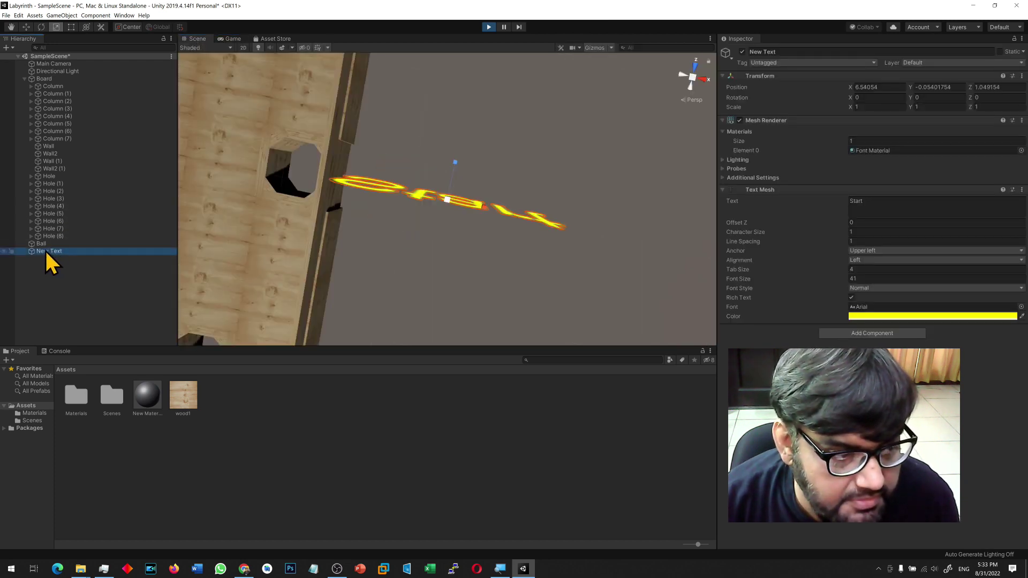
key(F2)
text(Start)
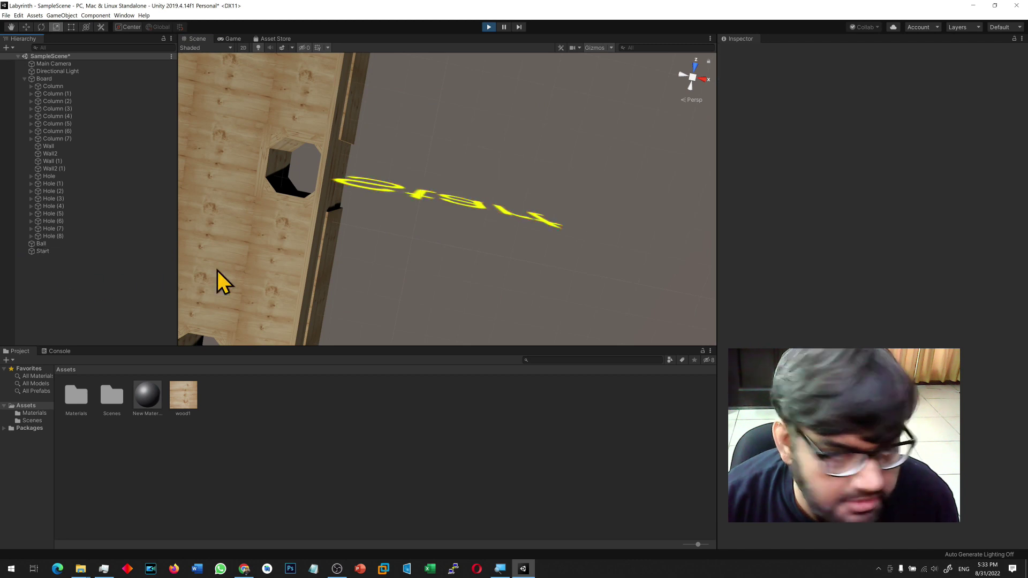
Lay the Start text flat by setting its rotation to X 90, Y 0 and Z 0.
click(56, 250)
key(e)
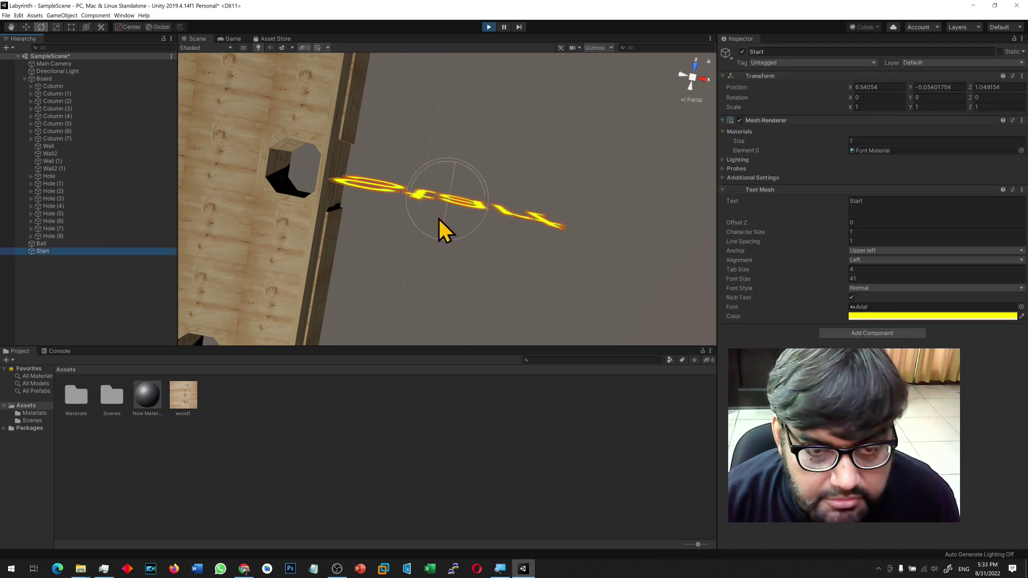
drag(438, 218, 490, 118)
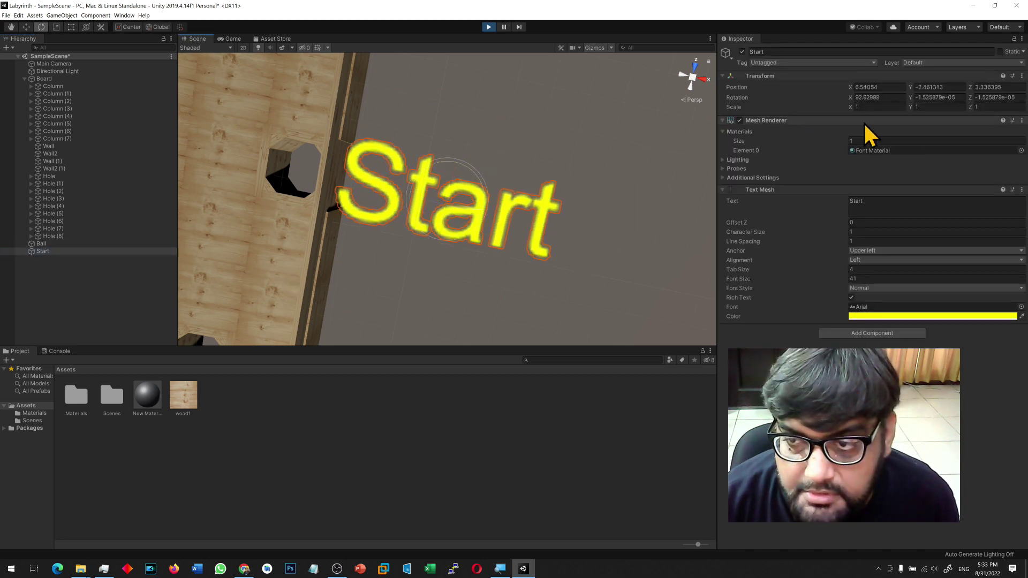
click(881, 98)
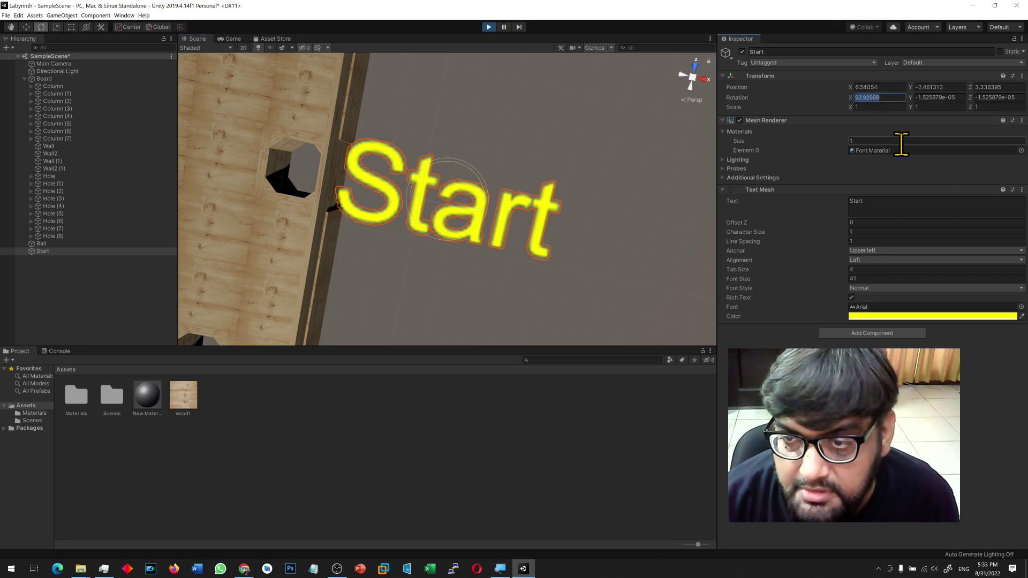
text(90)
key(Tab)
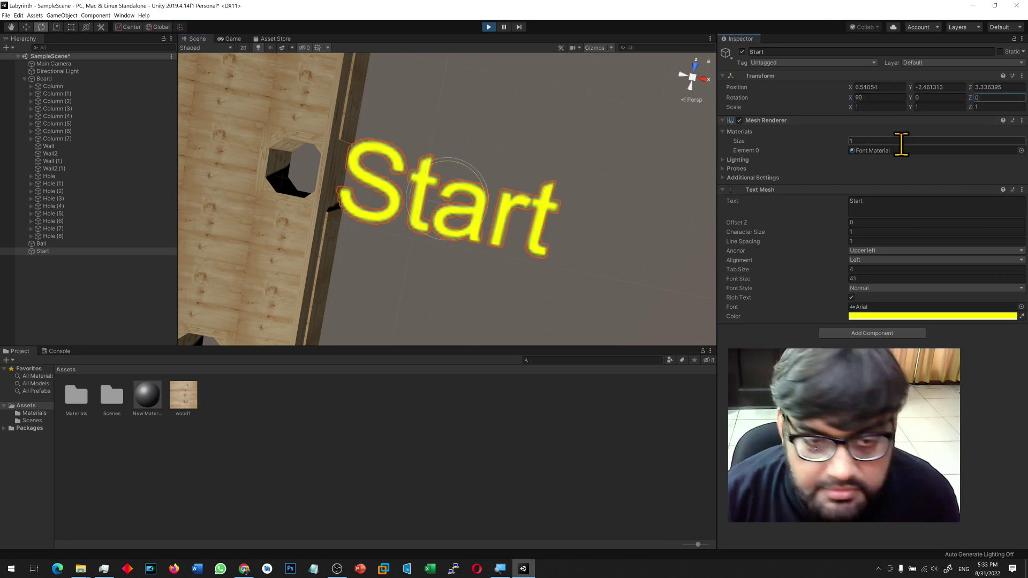
Move the Start text across the board to the far corner, at about X -13.69, Y 0.22, Z 9.66.
scroll(530, 222, down, 10)
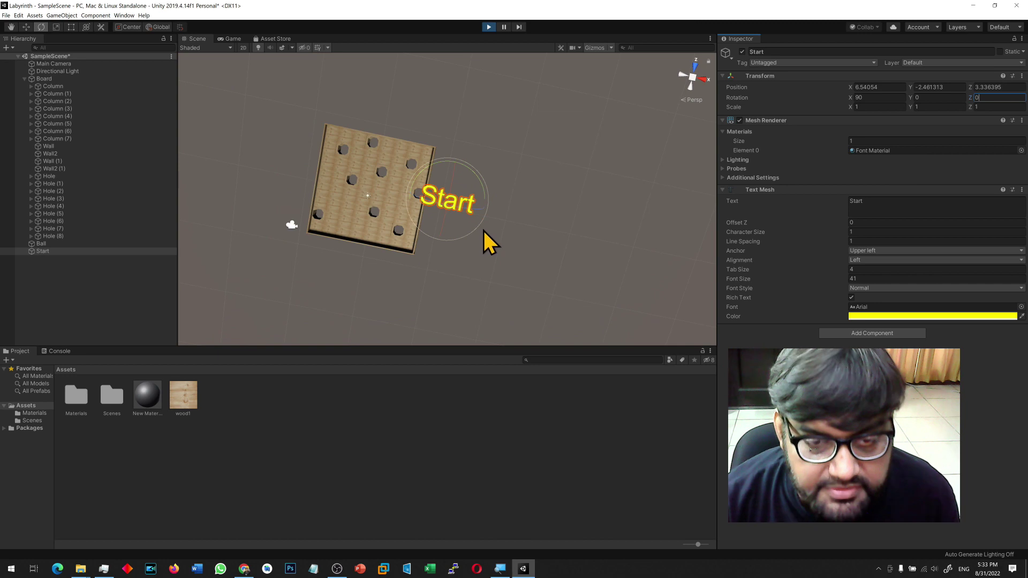
alt+drag(471, 285, 528, 139)
click(492, 224)
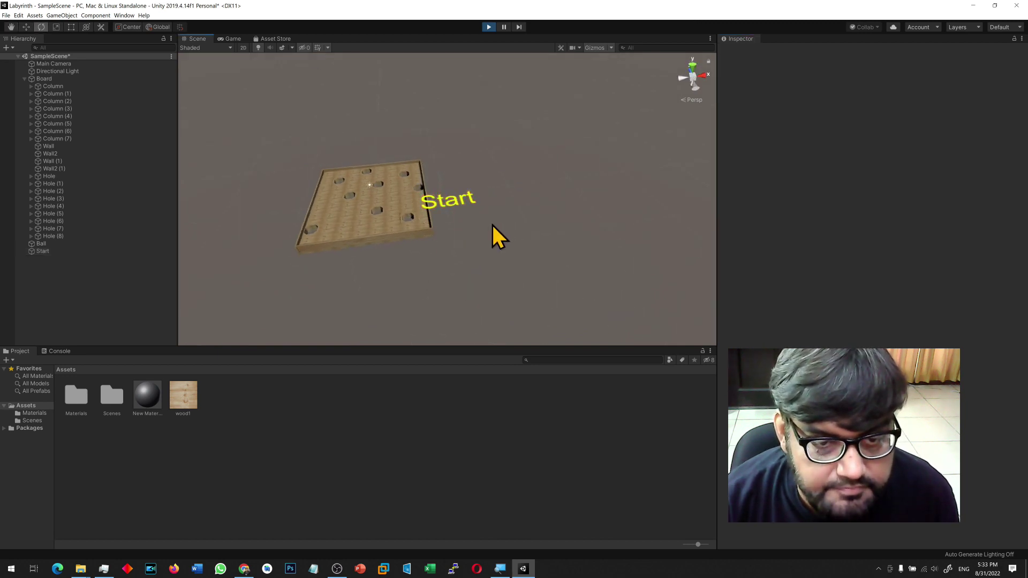
click(458, 204)
key(w)
drag(478, 206, 347, 145)
key(f)
scroll(378, 229, down, 8)
alt+drag(386, 266, 640, 209)
drag(449, 167, 459, 127)
drag(409, 165, 463, 164)
key(f)
alt+drag(499, 220, 202, 321)
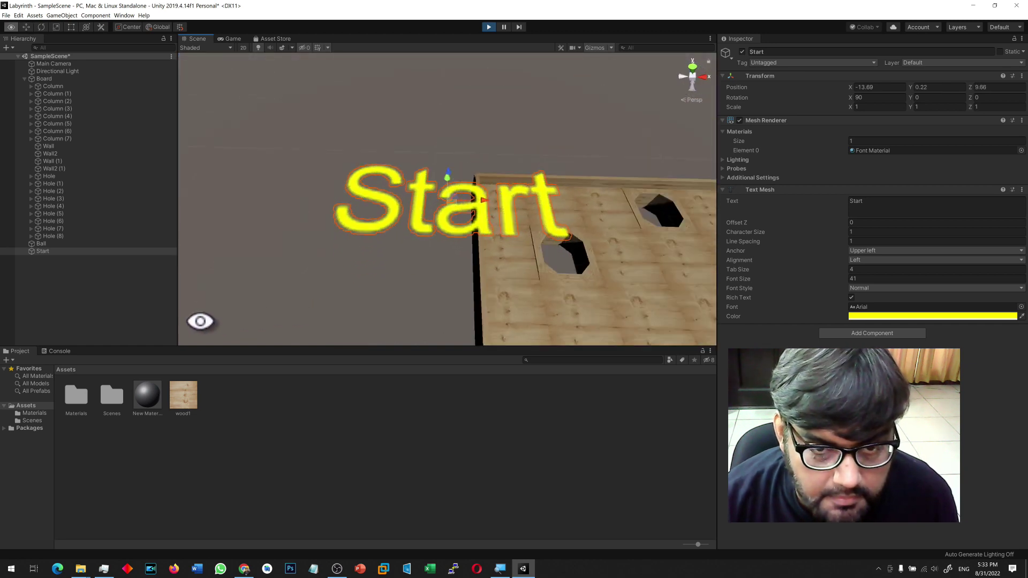
Scale the Start text down to about 0.154 and place it inside the board's corner at about X -7.9, Y -0.01, Z 7.72.
drag(486, 203, 551, 205)
alt+drag(499, 246, 523, 245)
key(r)
drag(513, 209, 486, 234)
key(w)
drag(548, 208, 541, 211)
alt+drag(492, 260, 470, 399)
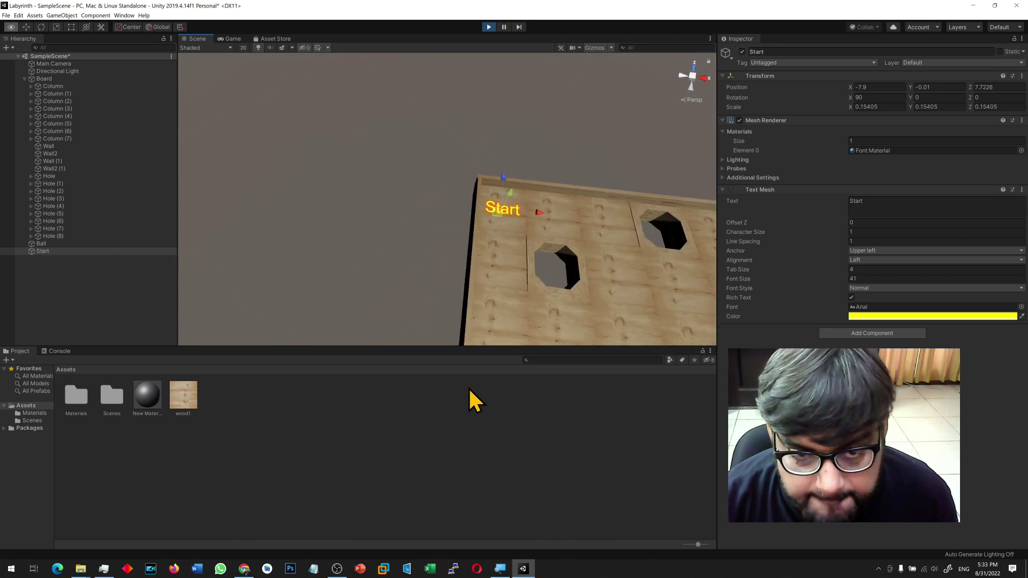
Leave play mode and set the Board's X rotation to 0.
click(489, 27)
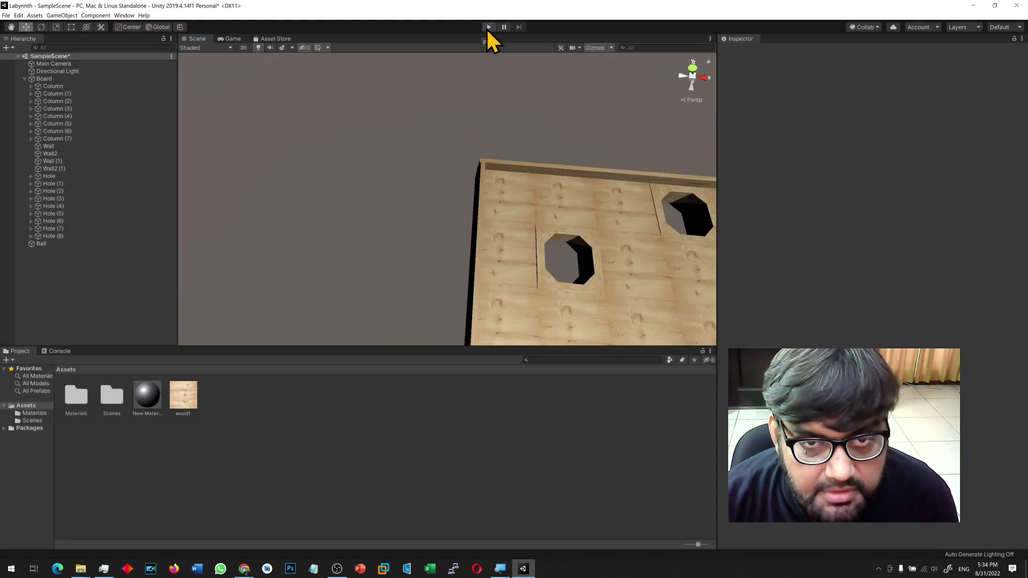
click(488, 27)
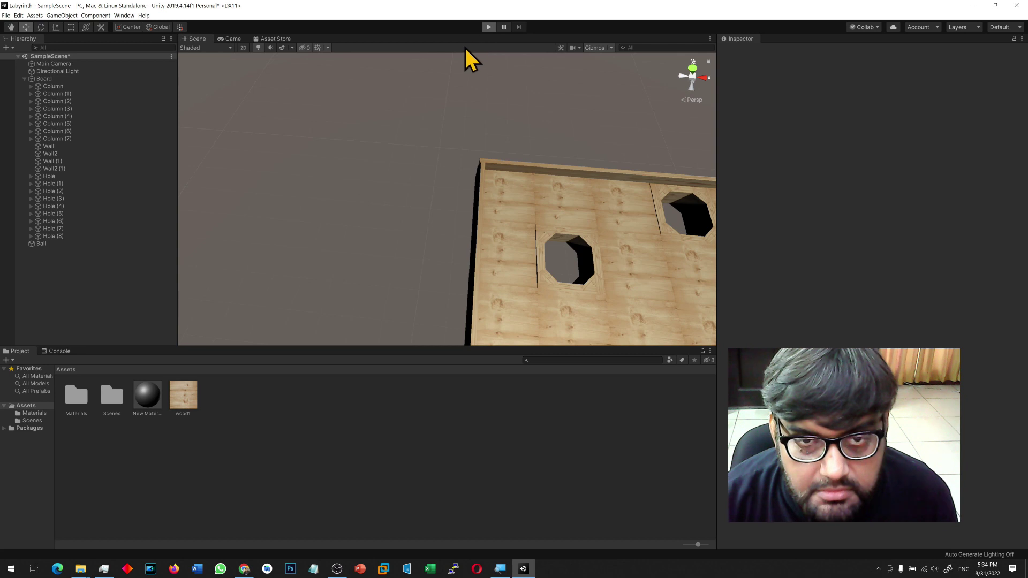
click(489, 27)
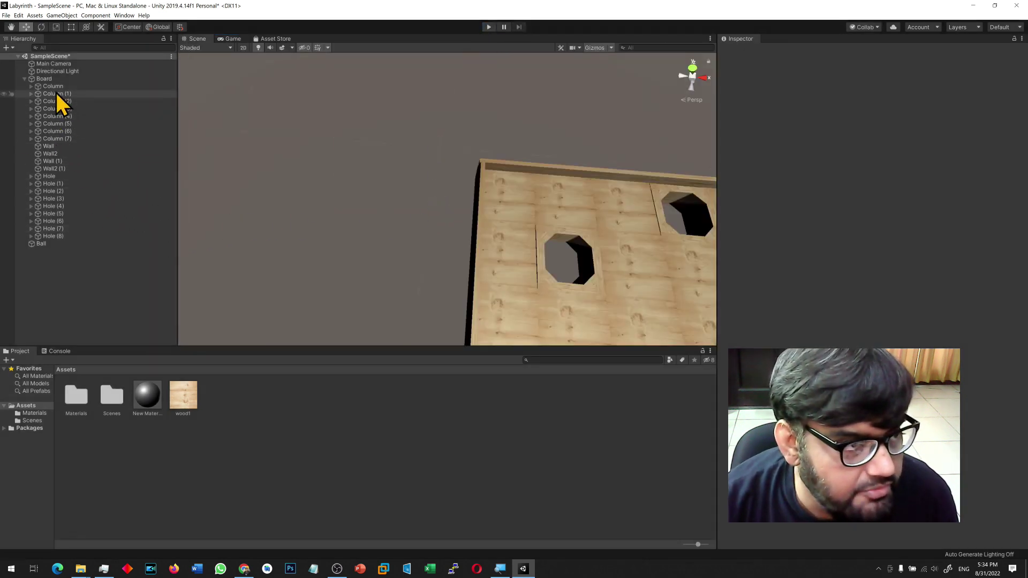
click(50, 80)
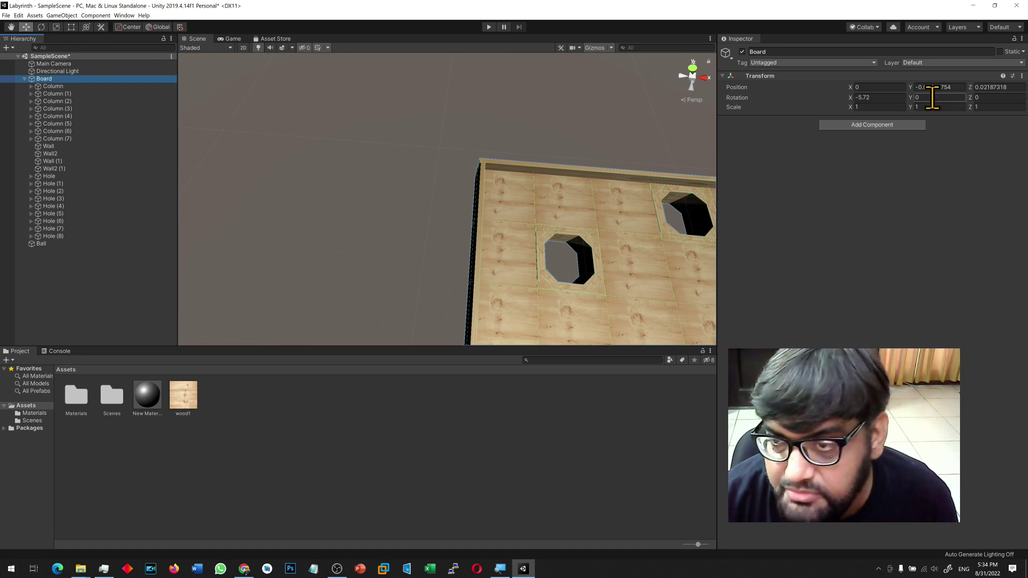
click(878, 98)
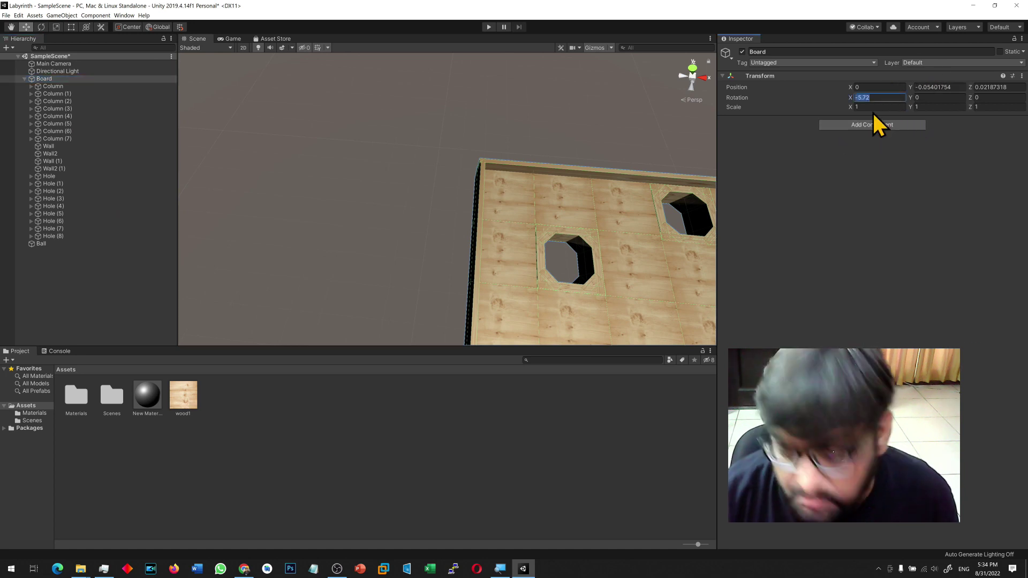
text(0)
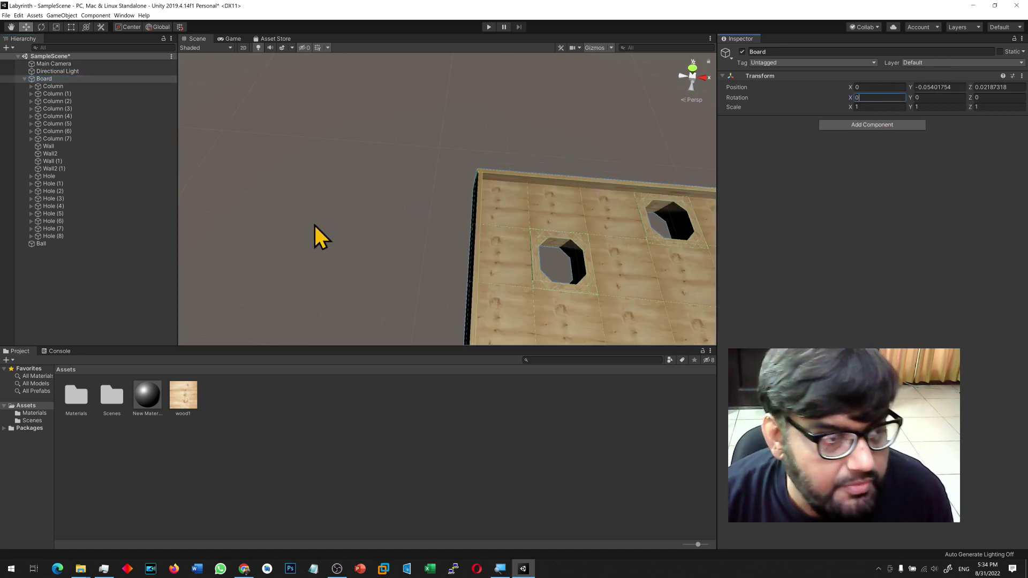
Add a 3D Text object to the scene and set its text to "Start".
scroll(378, 298, down, 3)
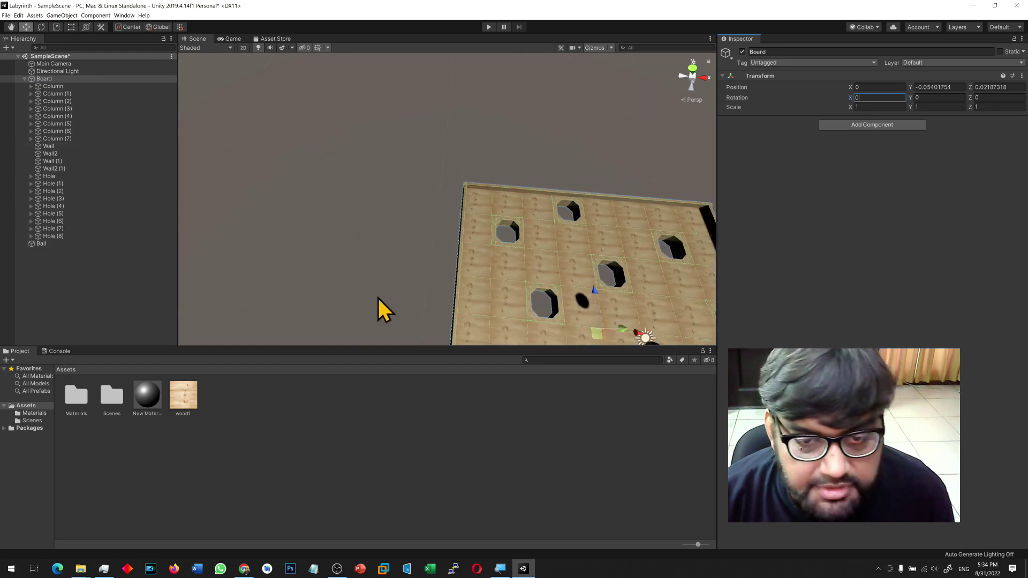
scroll(385, 298, down, 2)
click(62, 14)
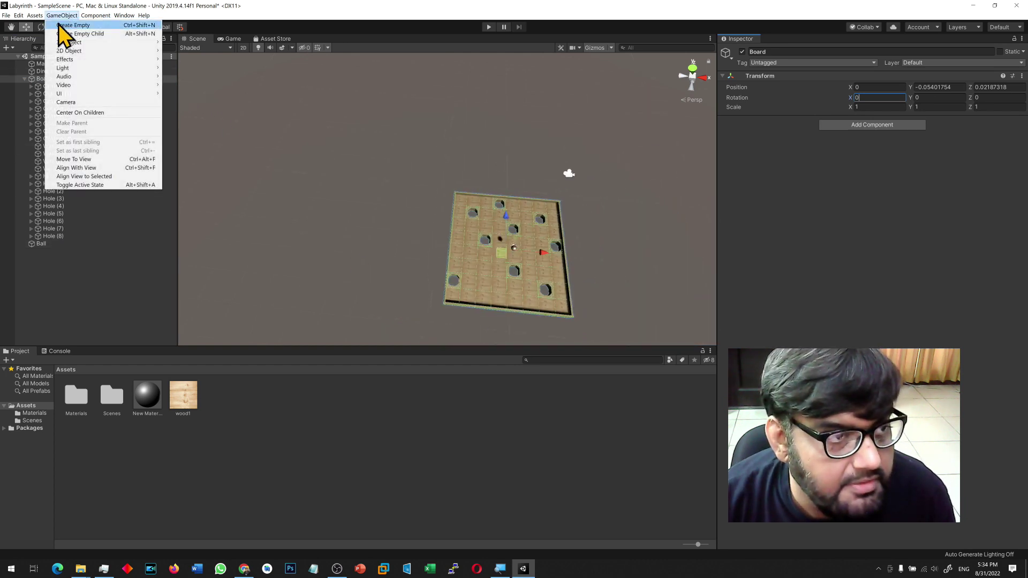
mouse_move(107, 42)
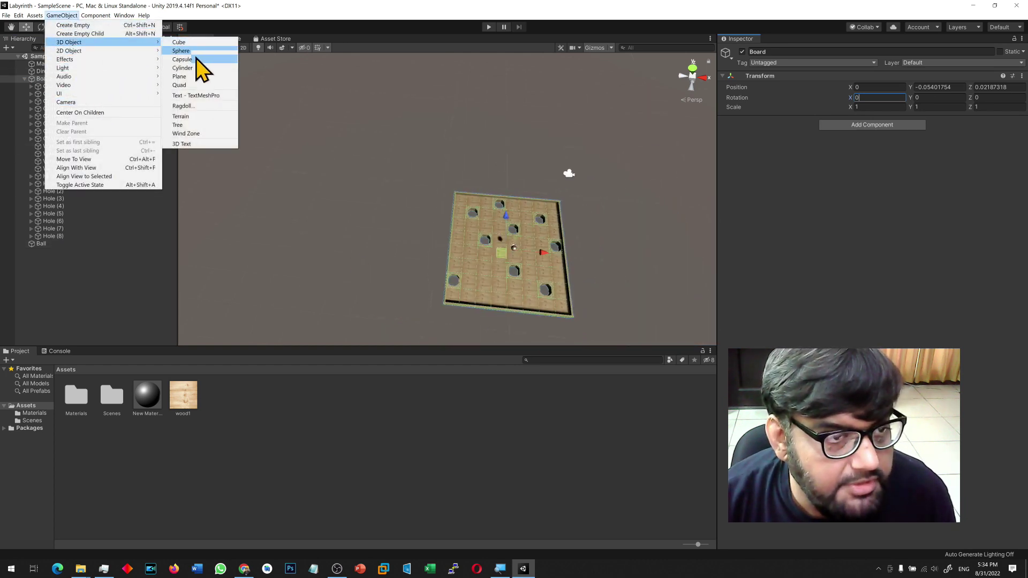
click(198, 144)
click(888, 202)
text(Start)
Set the new Start text's font size to 38 and colour it yellow.
click(878, 317)
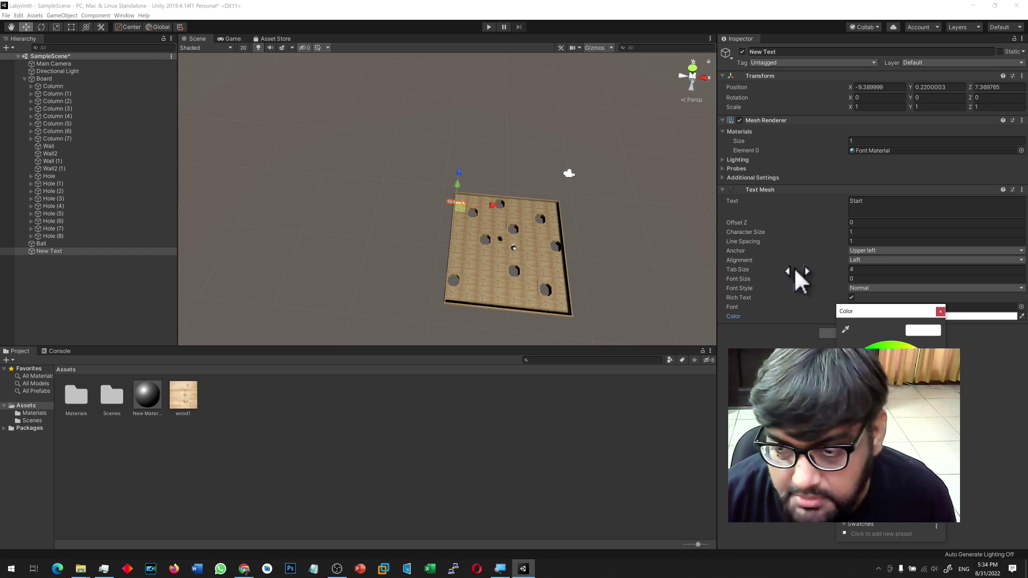
drag(750, 275, 775, 277)
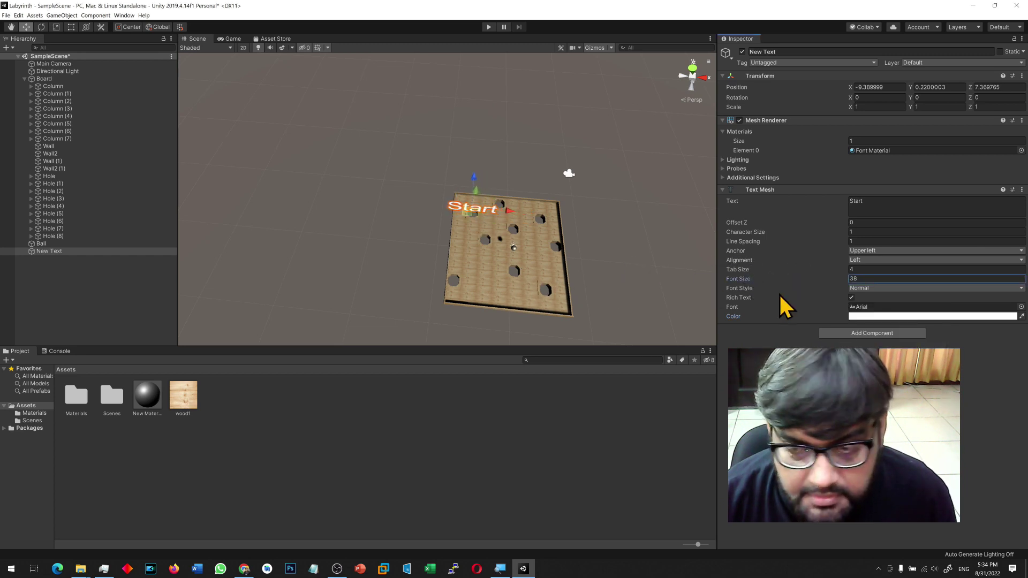
click(857, 317)
drag(910, 371, 919, 370)
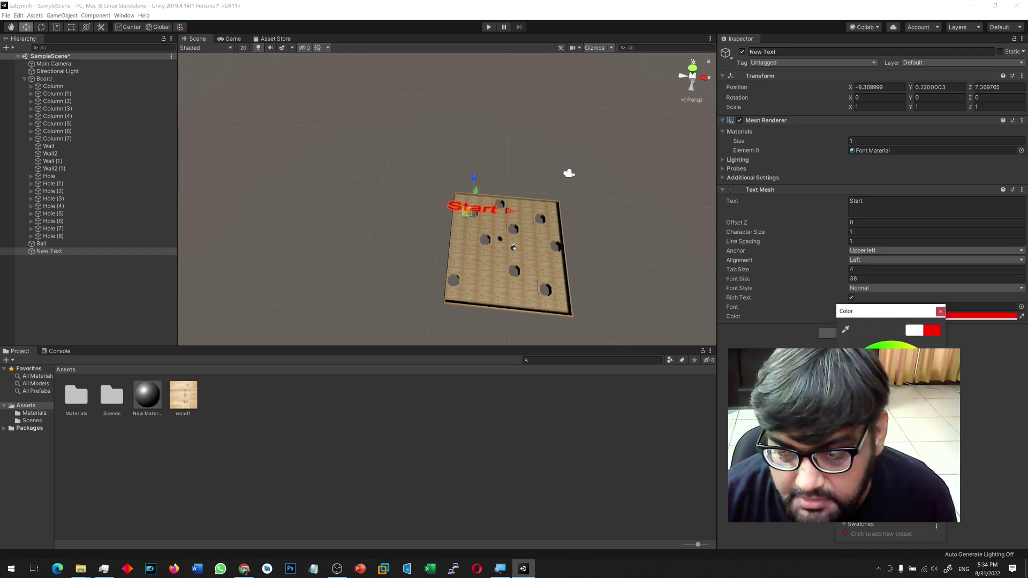
click(913, 351)
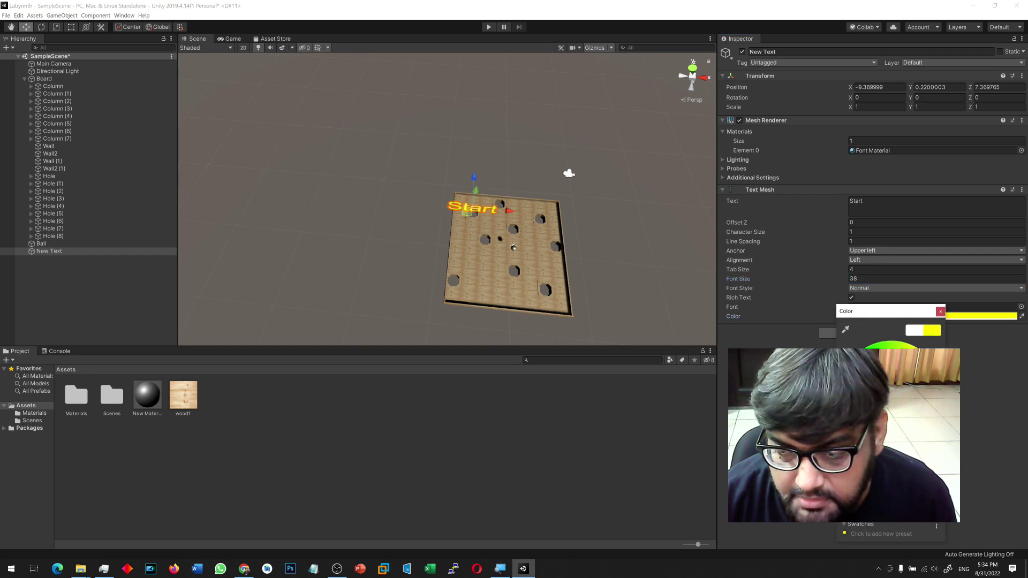
right_click(586, 263)
Rotate the new Start text flat onto the board's plane with an X rotation of 90.
key(e)
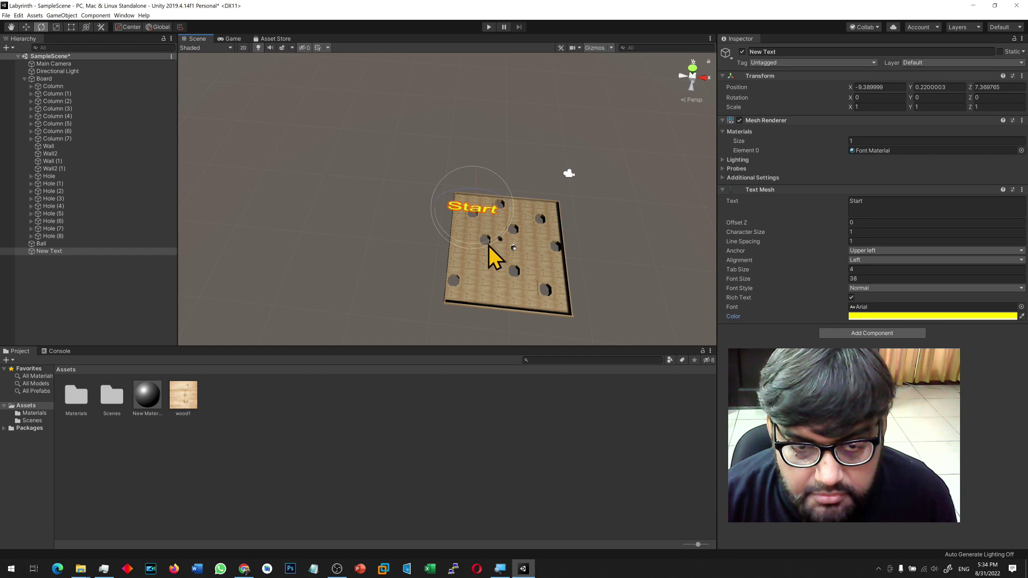
drag(473, 233, 480, 181)
click(890, 98)
text(90)
Scale the Start text to about 0.185 and position it in the board's corner at about X -8, Y 0.75, Z 6.75.
alt+drag(412, 255, 509, 195)
key(w)
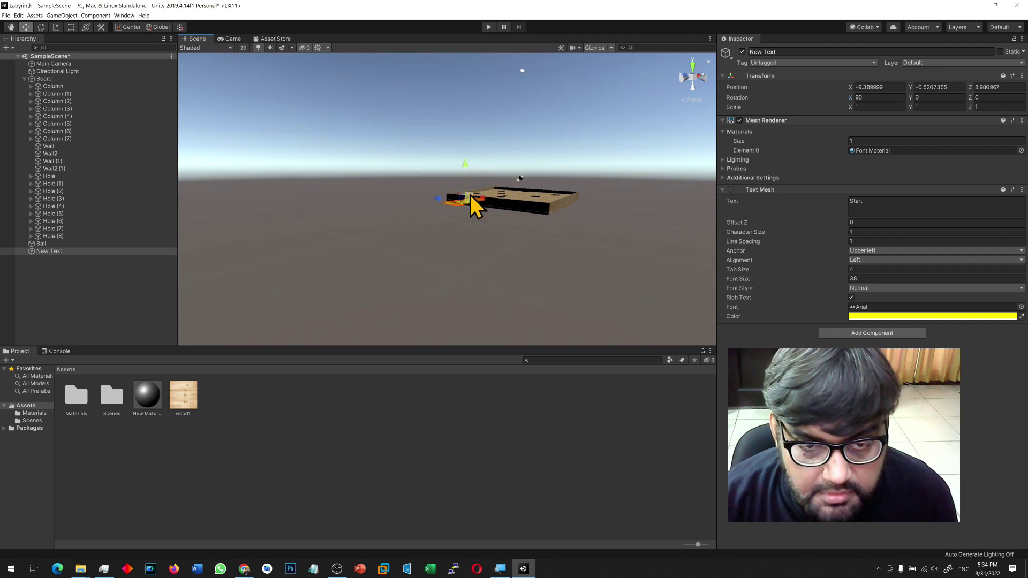
drag(466, 156, 467, 156)
scroll(482, 209, up, 10)
alt+drag(484, 215, 450, 304)
key(r)
drag(455, 215, 437, 237)
key(w)
drag(482, 188, 393, 198)
alt+scroll(512, 282, down, 8)
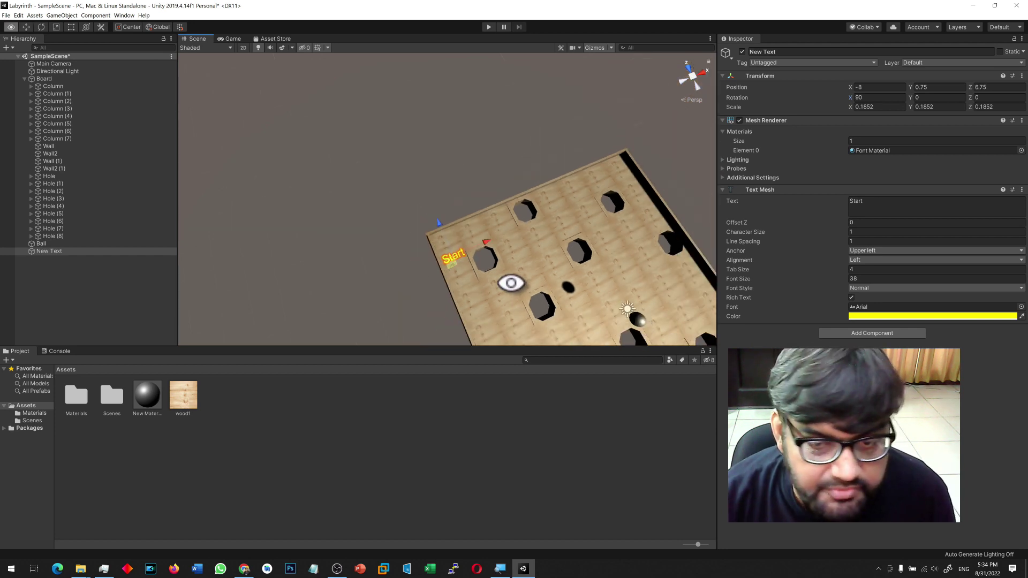
Move the Ball beside the Start text to about X -7.13, Y 1.16, Z 7.09, then run and stop the game to check the placement.
click(637, 320)
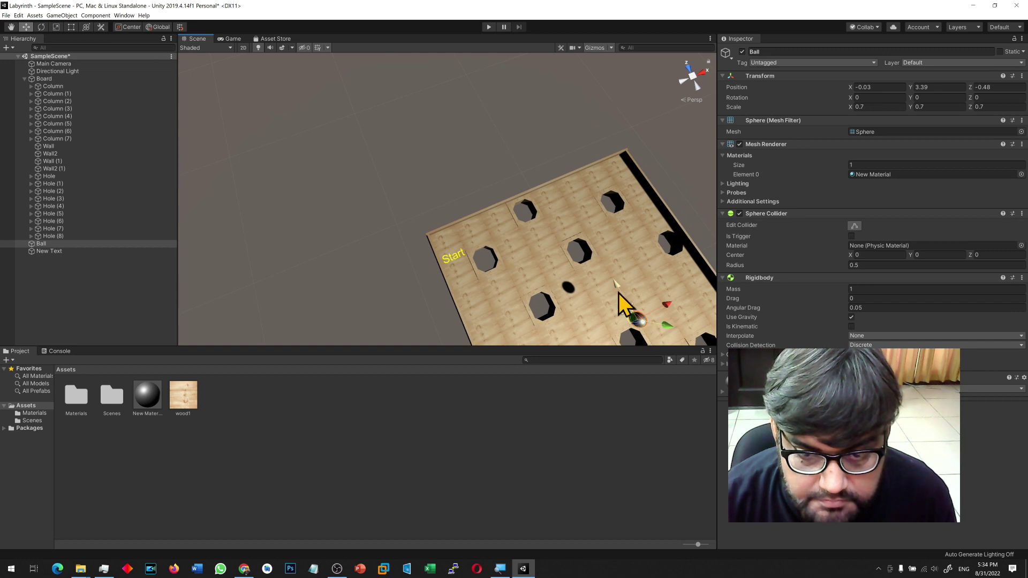
drag(619, 294, 538, 187)
drag(515, 152, 513, 147)
drag(594, 180, 478, 180)
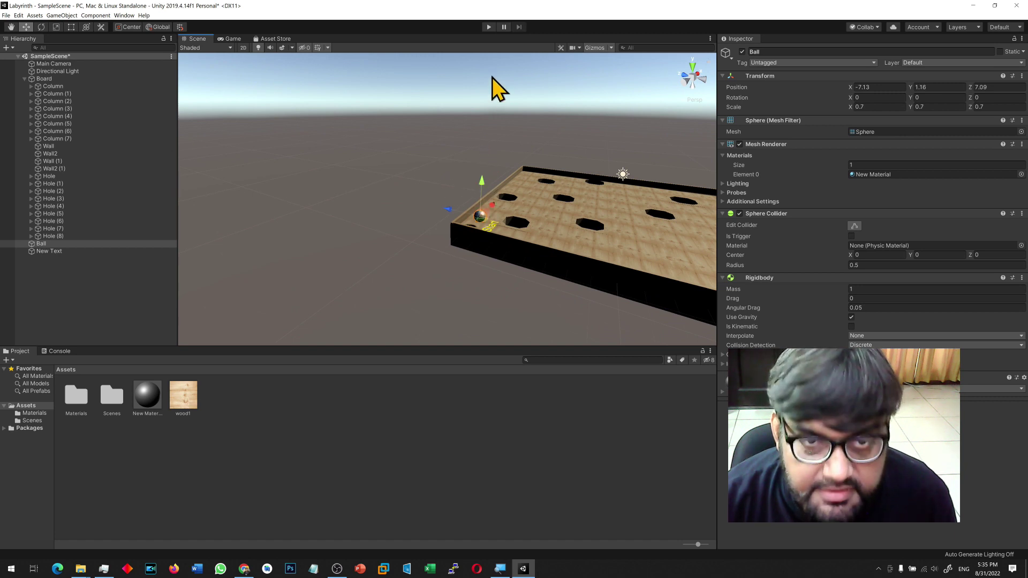
click(488, 27)
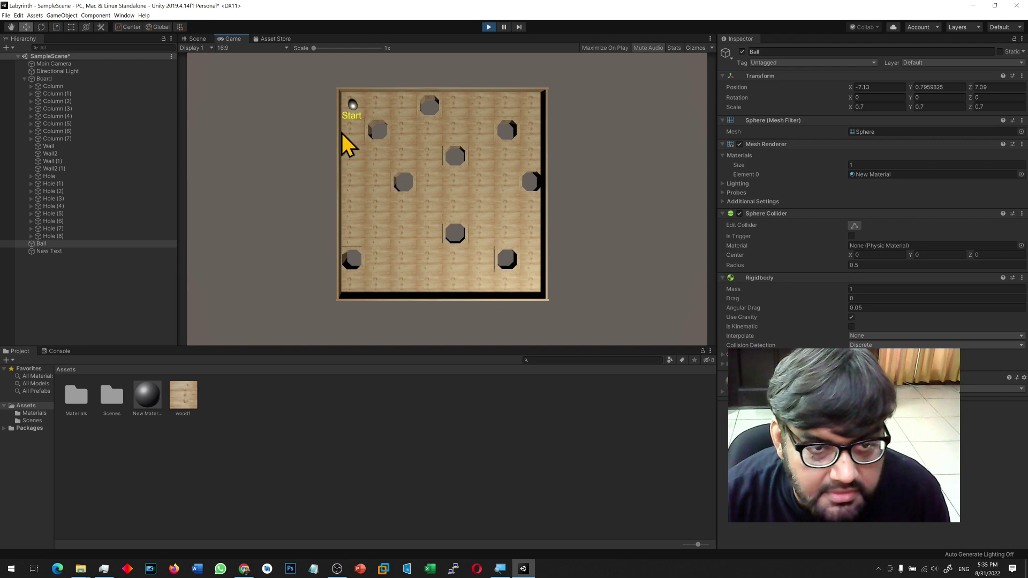
click(488, 27)
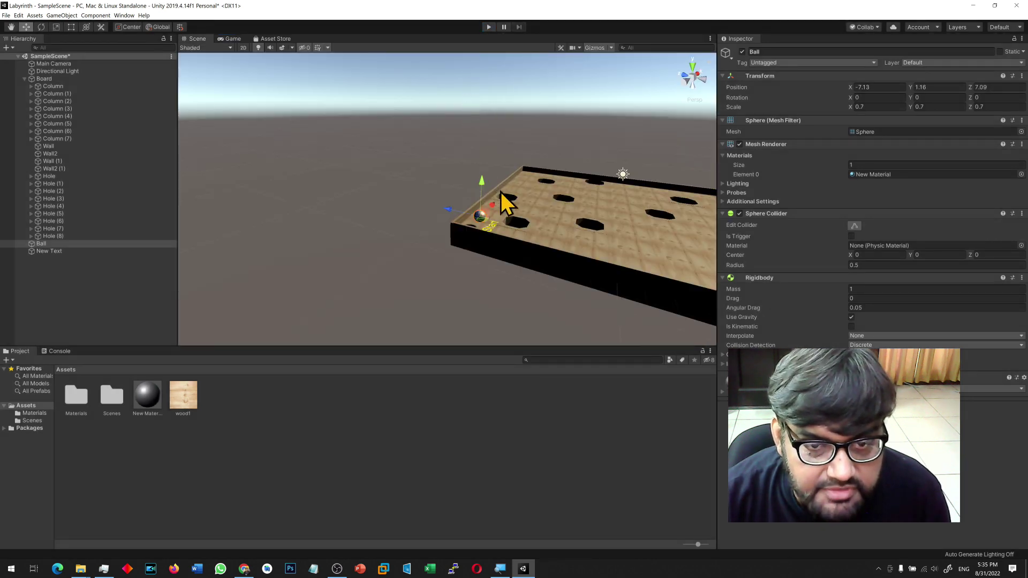
Duplicate the Start text and move the copy to the diagonally opposite corner of the board, at about X 4.61, Y 0.75, Z -6.4.
click(490, 227)
click(49, 303)
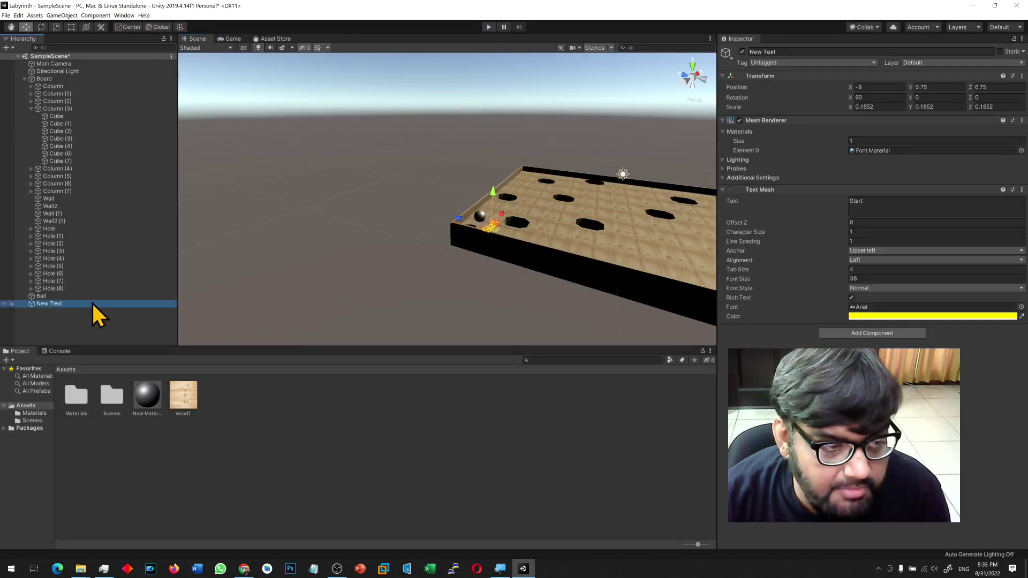
scroll(471, 268, down, 3)
scroll(471, 269, down, 3)
key(ctrl+d)
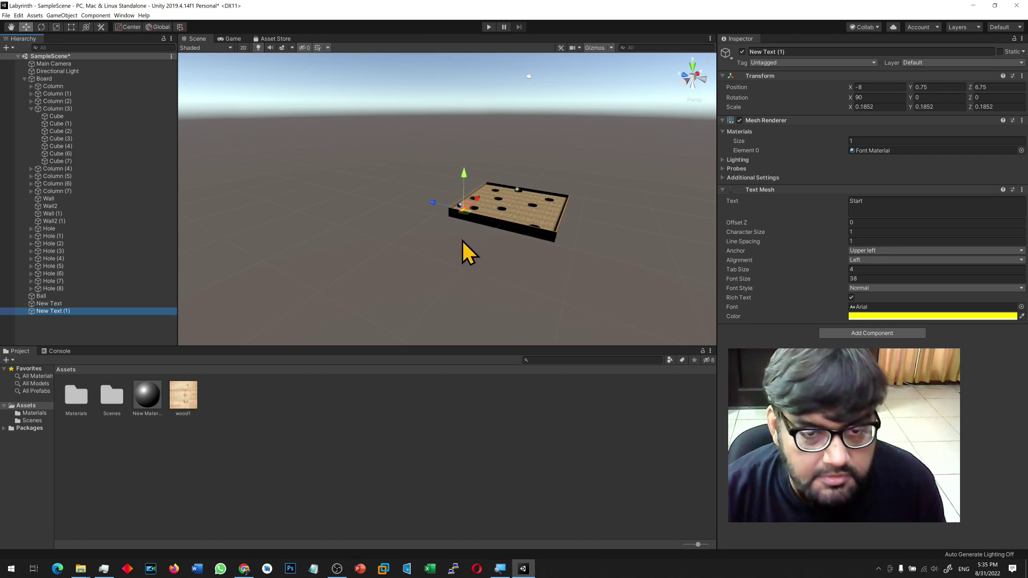
drag(431, 200, 503, 215)
key(f)
alt+drag(566, 234, 706, 211)
scroll(505, 239, down, 5)
key(f)
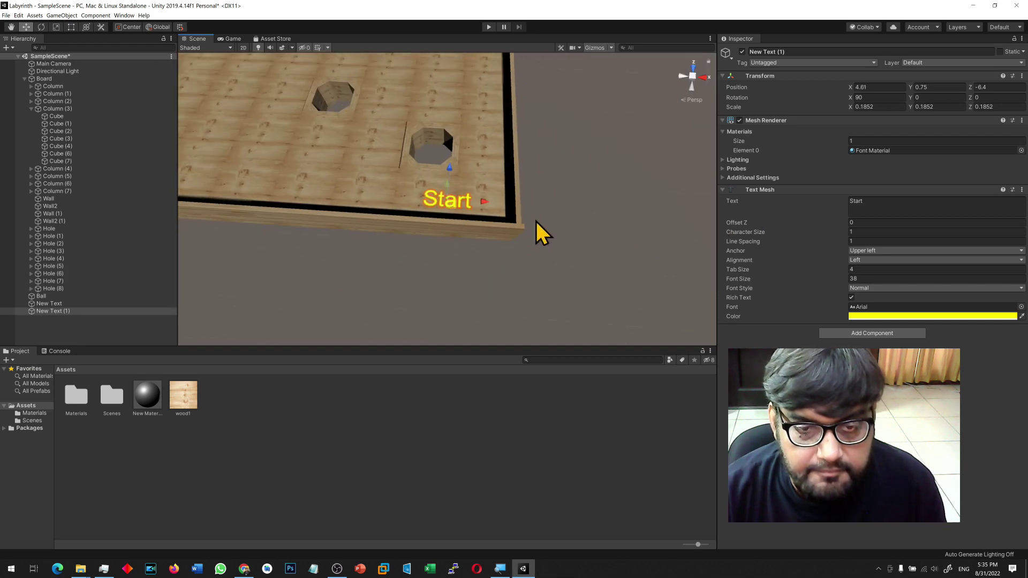
Move the duplicated Start text closer to the corner, at about X 5.7, and rename the object as Finish.
click(486, 218)
click(68, 311)
drag(489, 207, 520, 204)
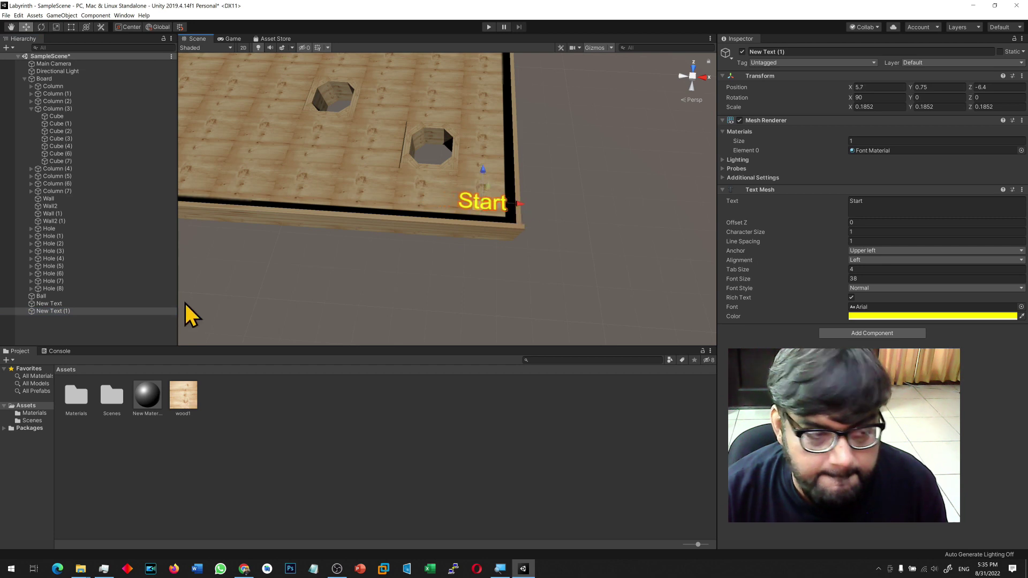
double_click(65, 312)
text(Finish)
key(Return)
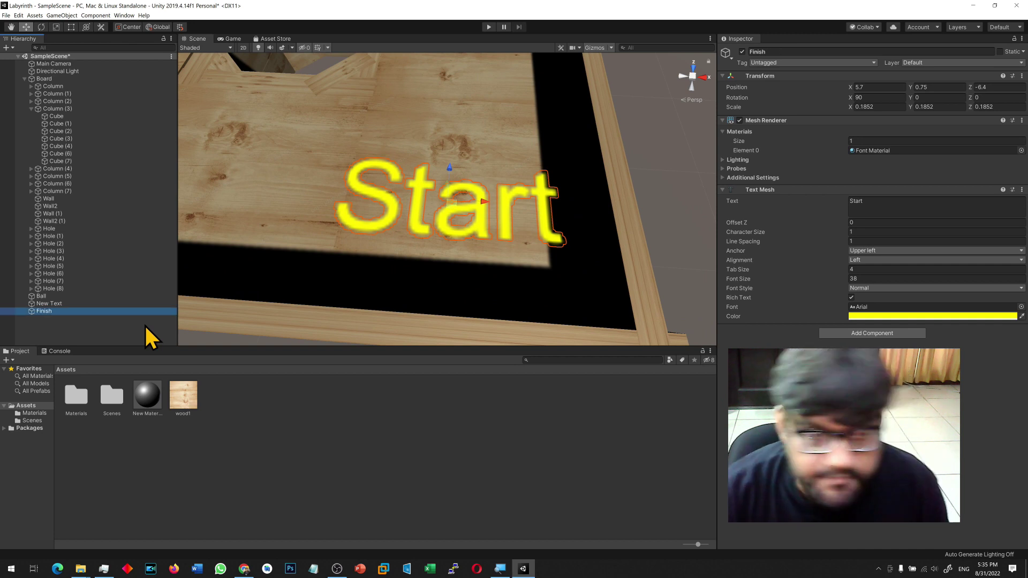
Change the Finish text's color to bright green.
click(889, 316)
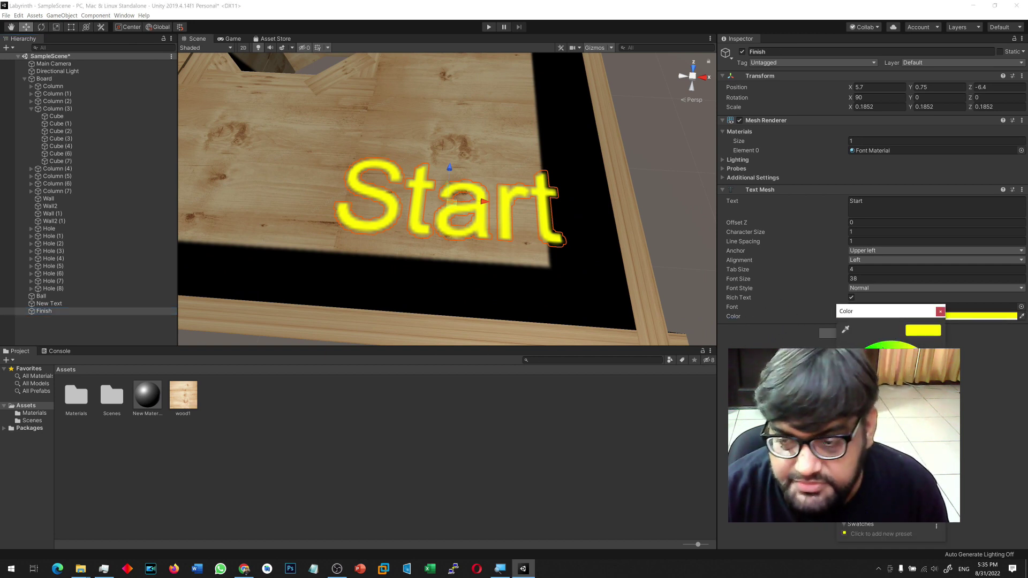
click(865, 352)
click(605, 302)
scroll(583, 298, down, 15)
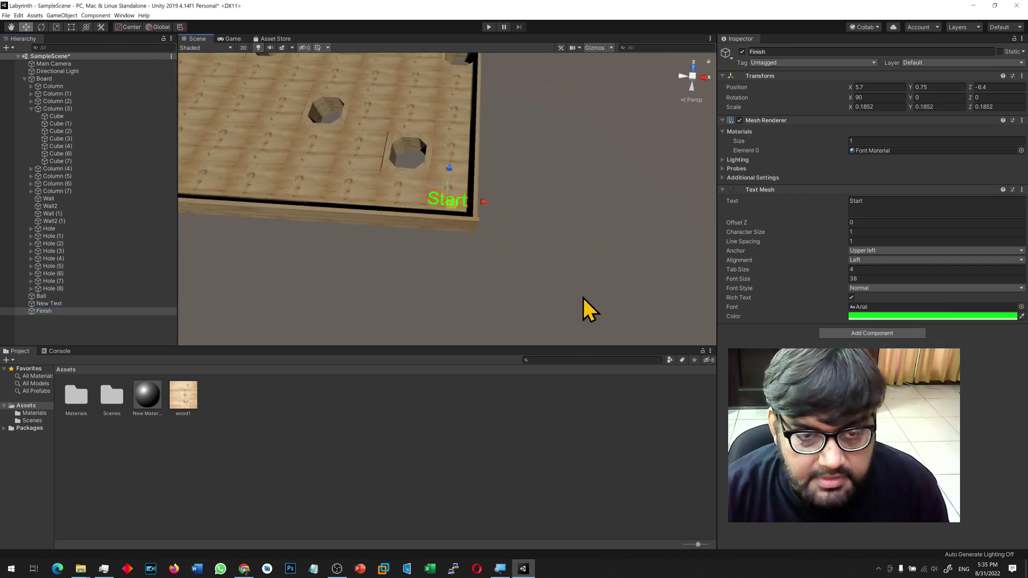
key(q)
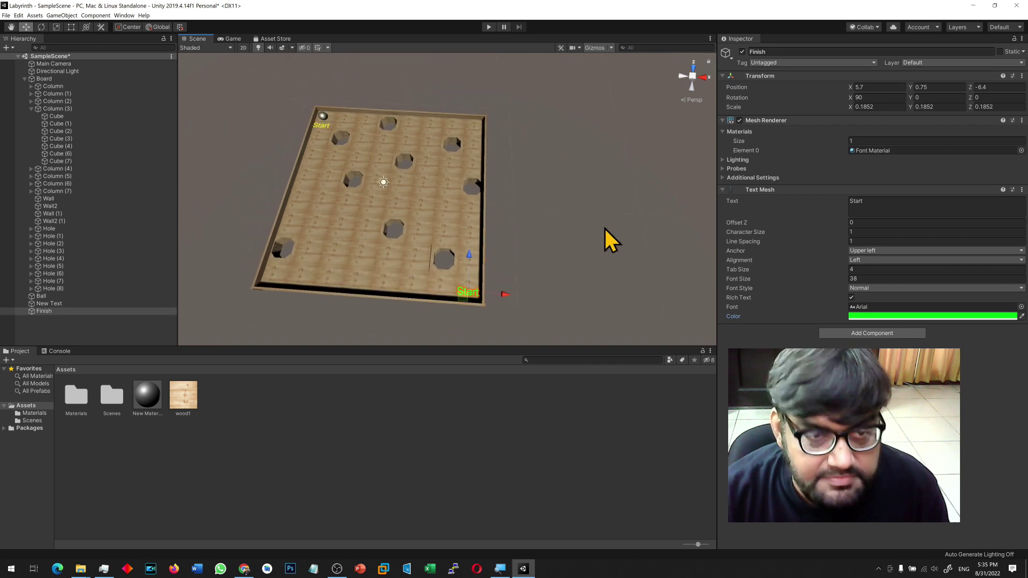
Duplicate the side wall next to the Start text and move the copy inward to about X -6.47.
click(285, 229)
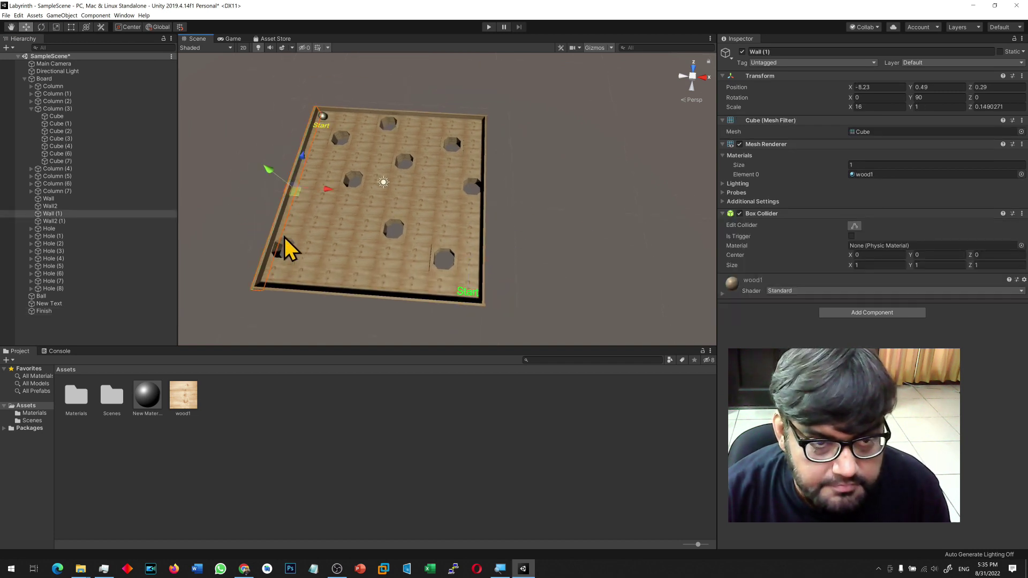
click(242, 212)
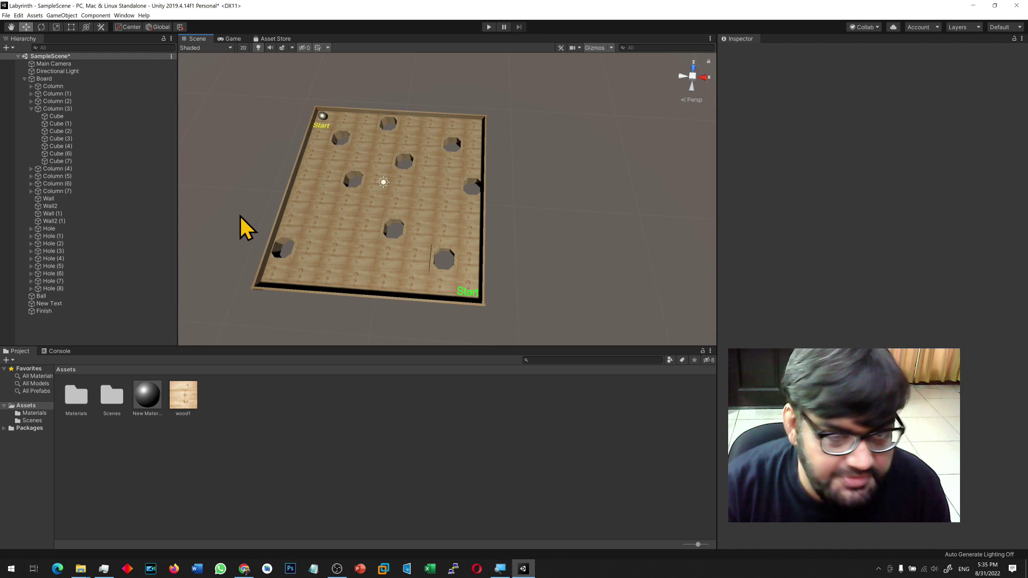
click(277, 219)
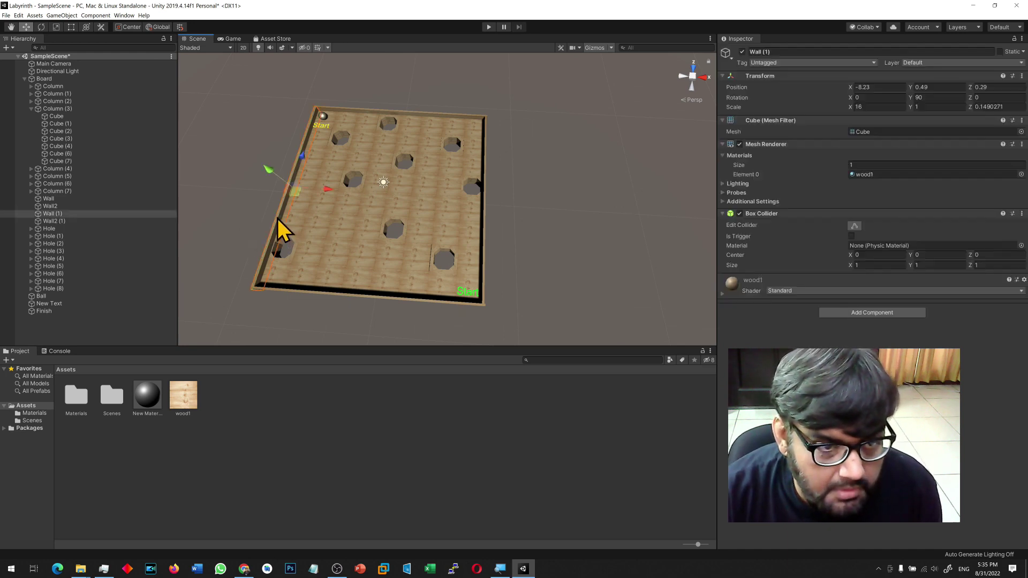
key(ctrl+d)
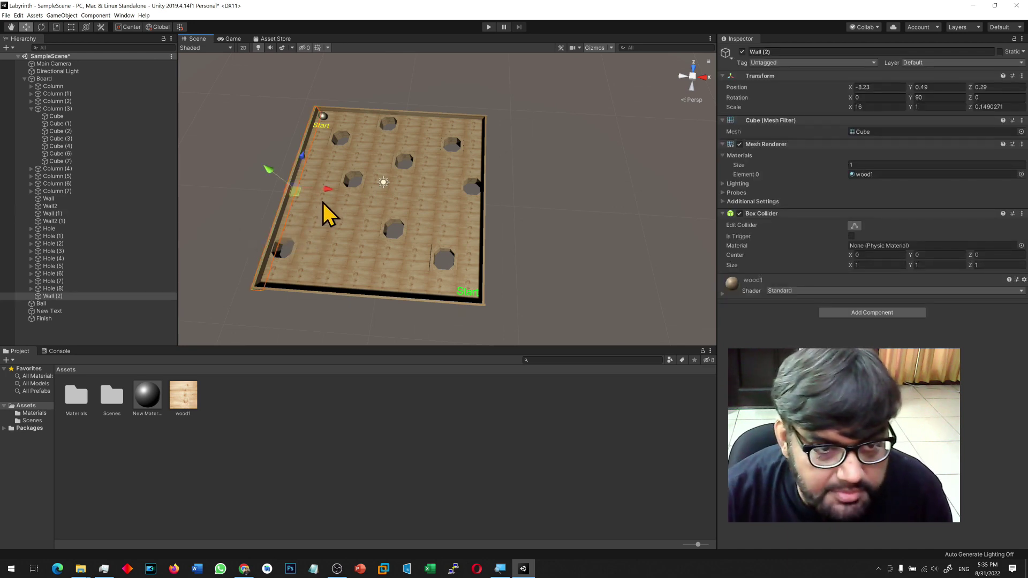
drag(328, 190, 350, 190)
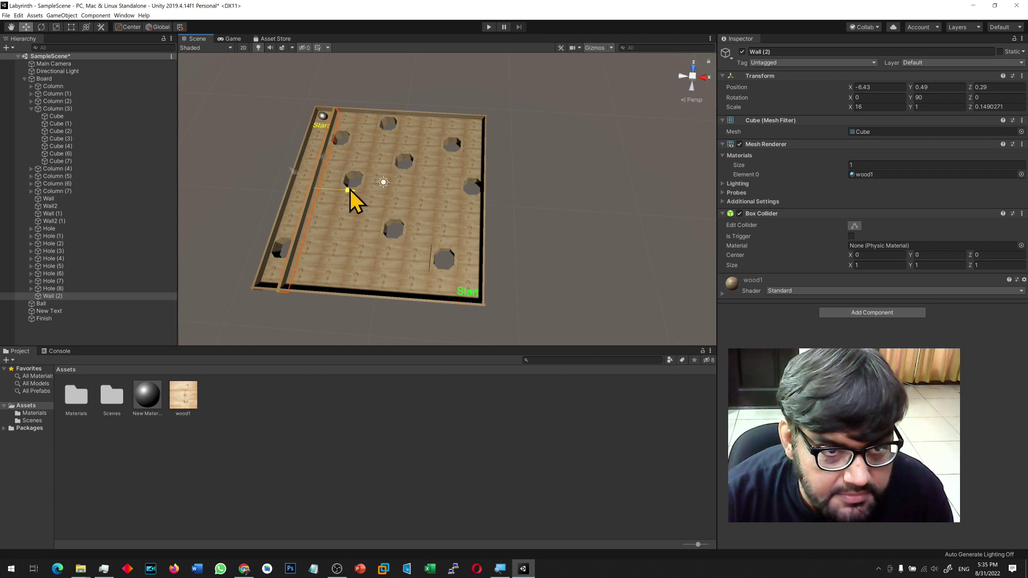
key(f)
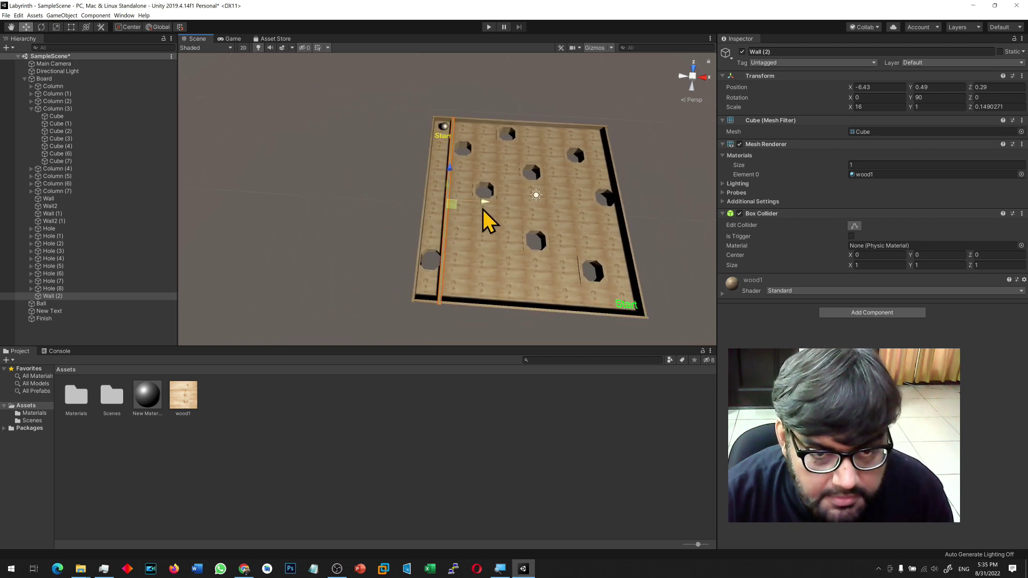
drag(484, 202, 484, 203)
Shorten the copied wall to an X scale of about 6.74 and move it against the board's Start edge, at about Z 4.68.
key(r)
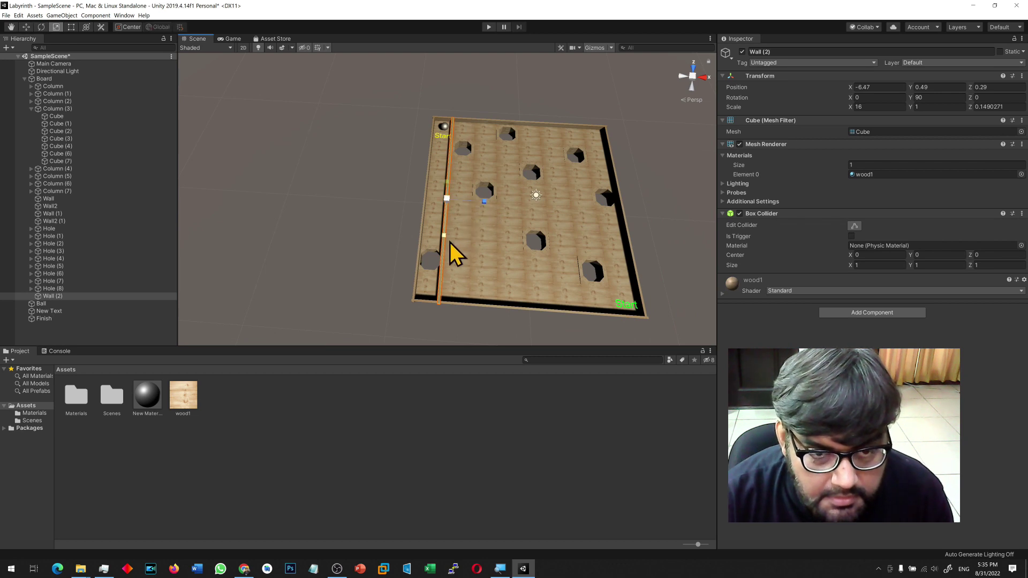
drag(446, 233, 453, 211)
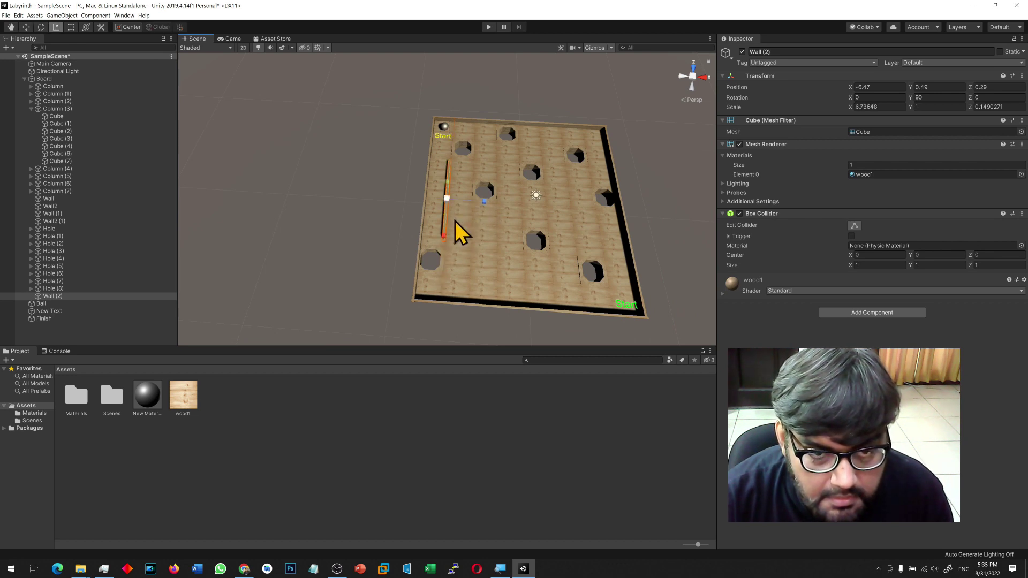
key(w)
drag(451, 183, 457, 144)
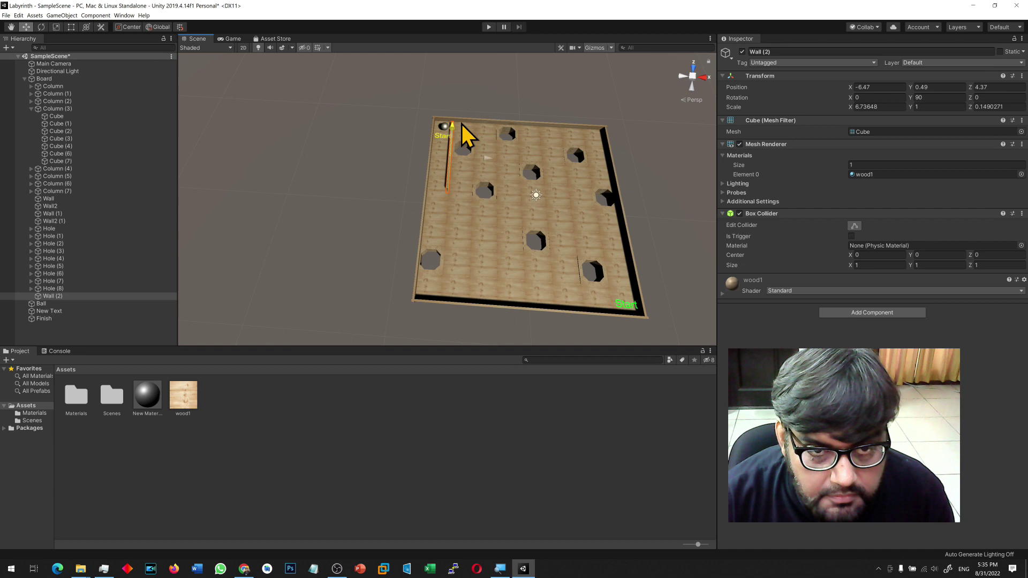
drag(463, 123, 463, 121)
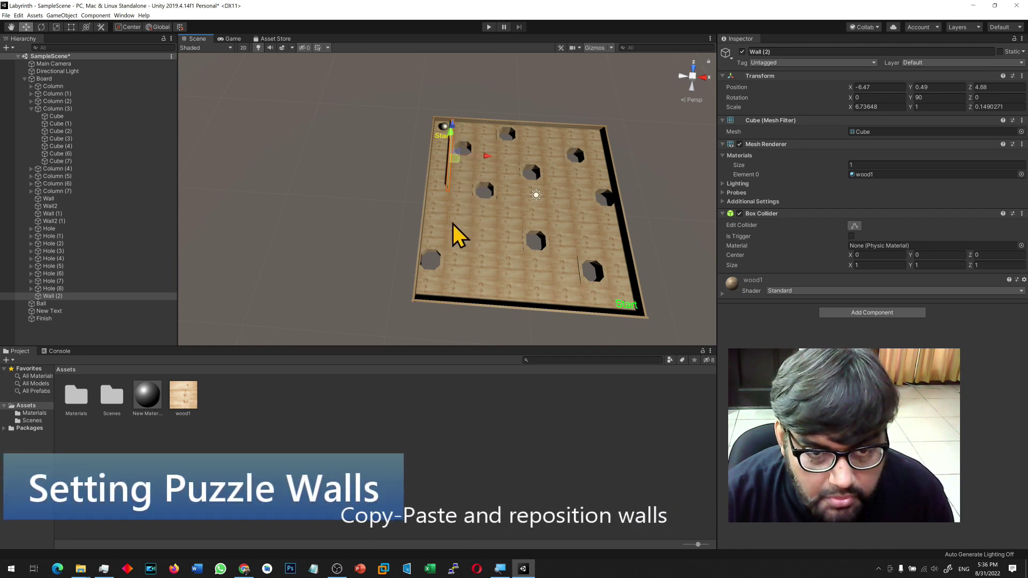
Duplicate the shortened wall twice, placing the copies at about X -2.3, Z 1.91 and X -0.27, Z -4.01.
key(ctrl+d)
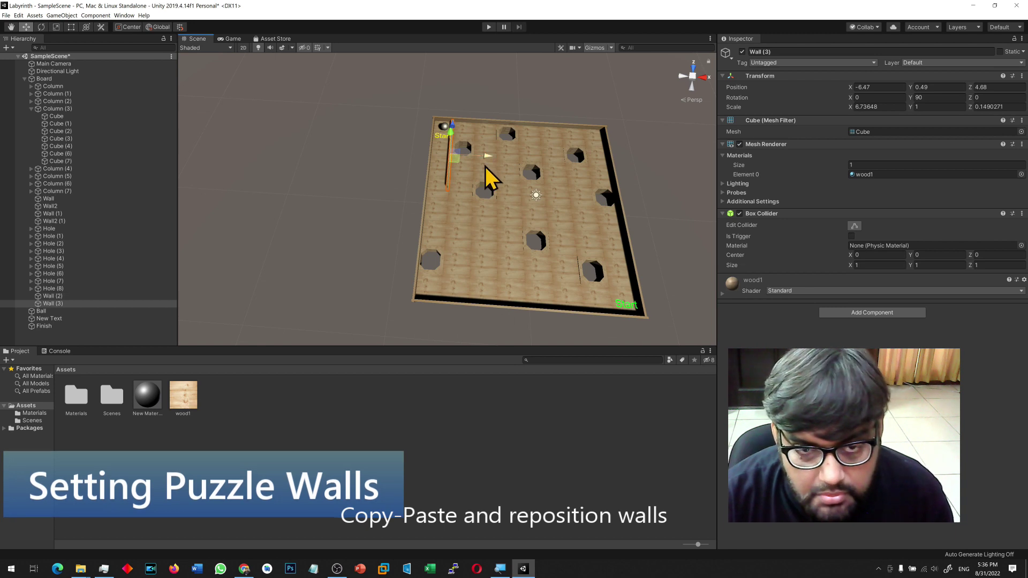
drag(486, 153, 534, 156)
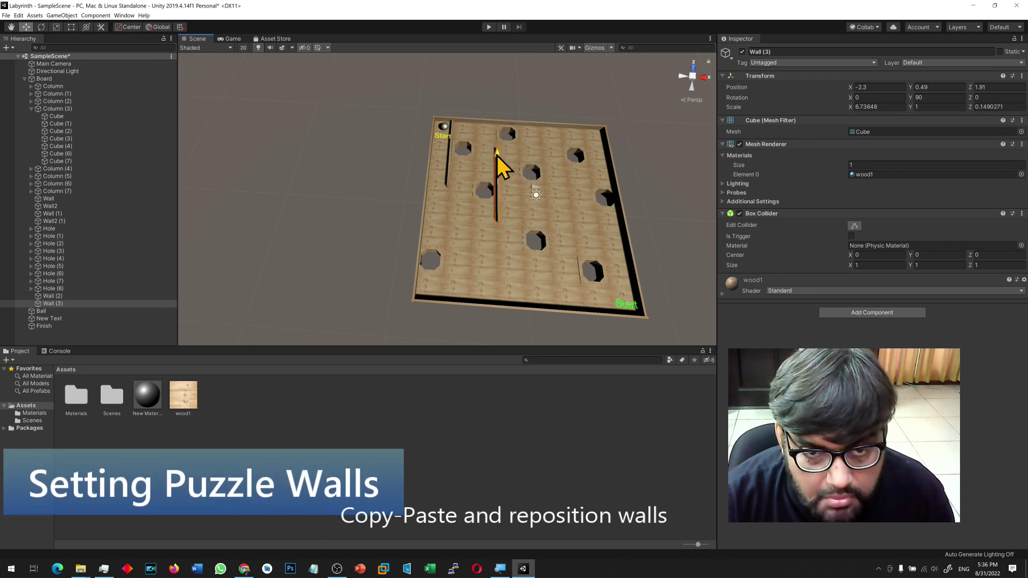
key(ctrl+d)
drag(531, 188, 557, 187)
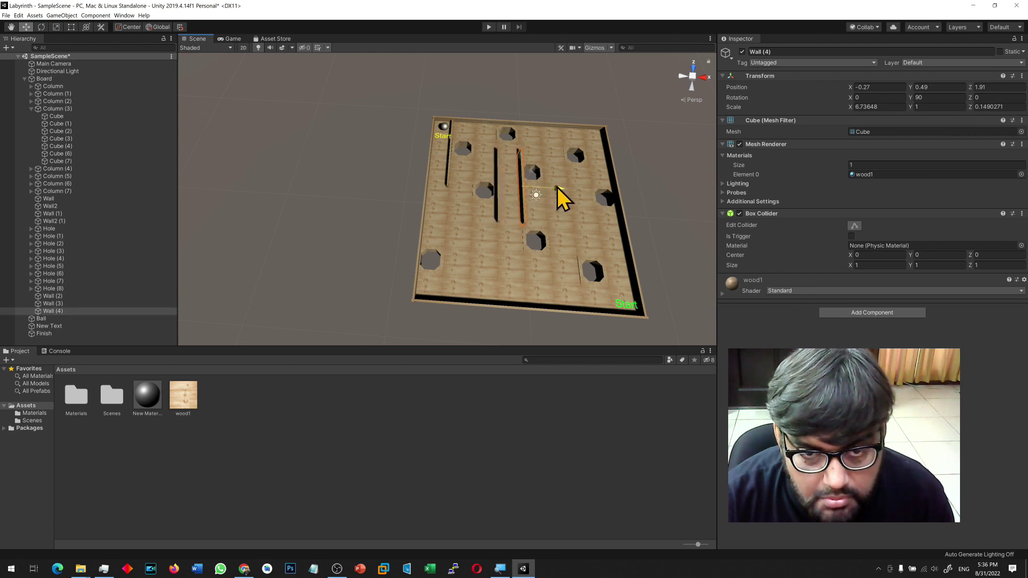
alt+drag(551, 236, 556, 211)
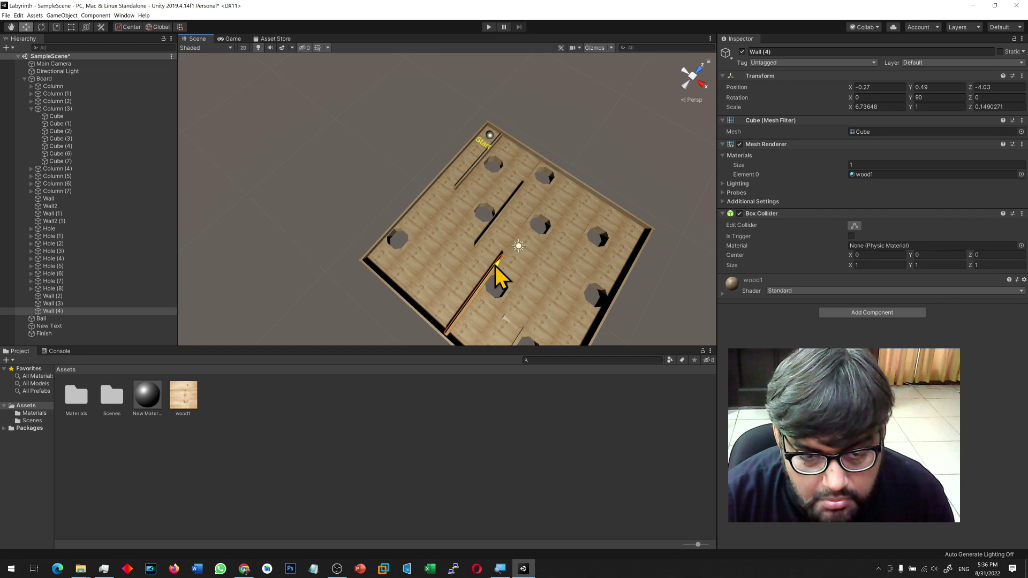
middle_drag(533, 299, 519, 187)
Duplicate the last wall twice more, placing the copies at about X 1.76, Z 4.9 and X 5.6, Z 2.86.
key(ctrl+d)
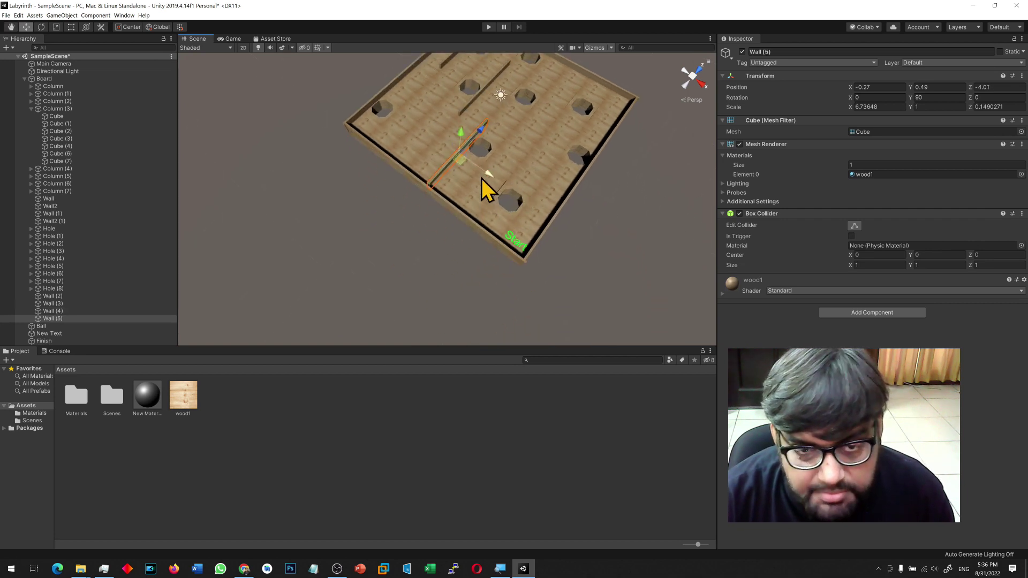
drag(488, 177, 514, 199)
alt+drag(459, 223, 468, 301)
middle_drag(466, 259, 465, 320)
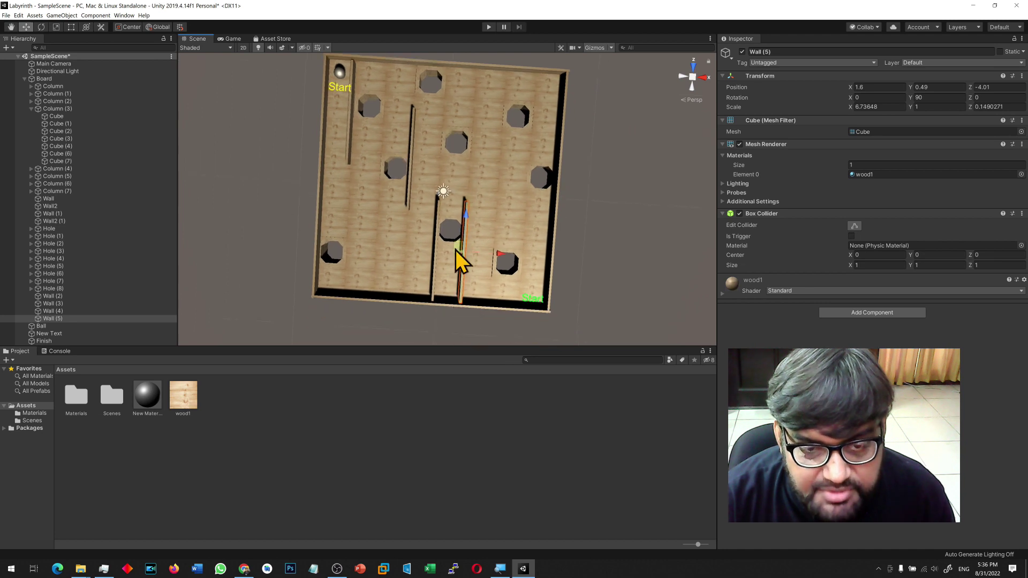
drag(470, 216, 496, 141)
drag(506, 176, 508, 179)
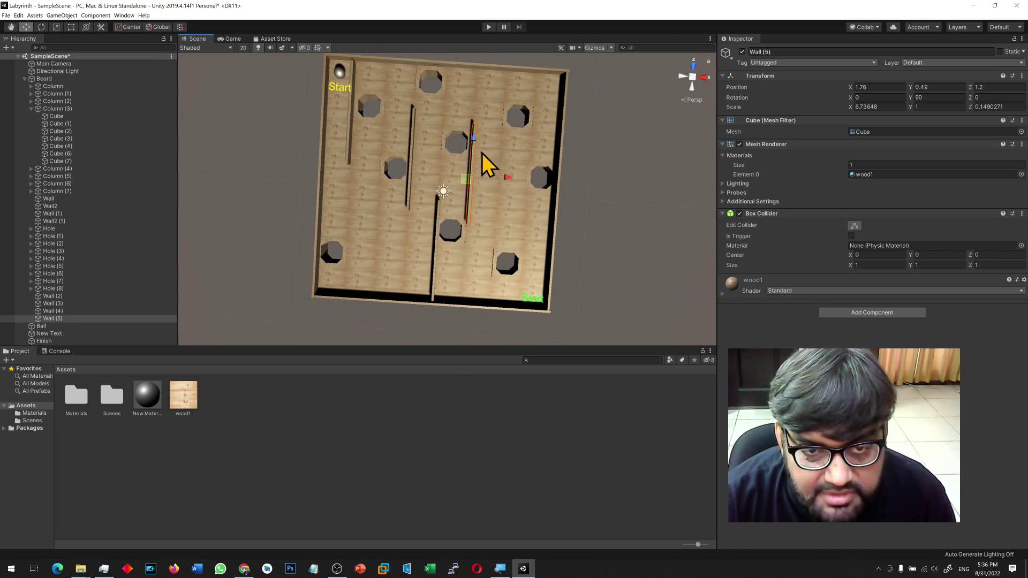
drag(486, 95, 489, 86)
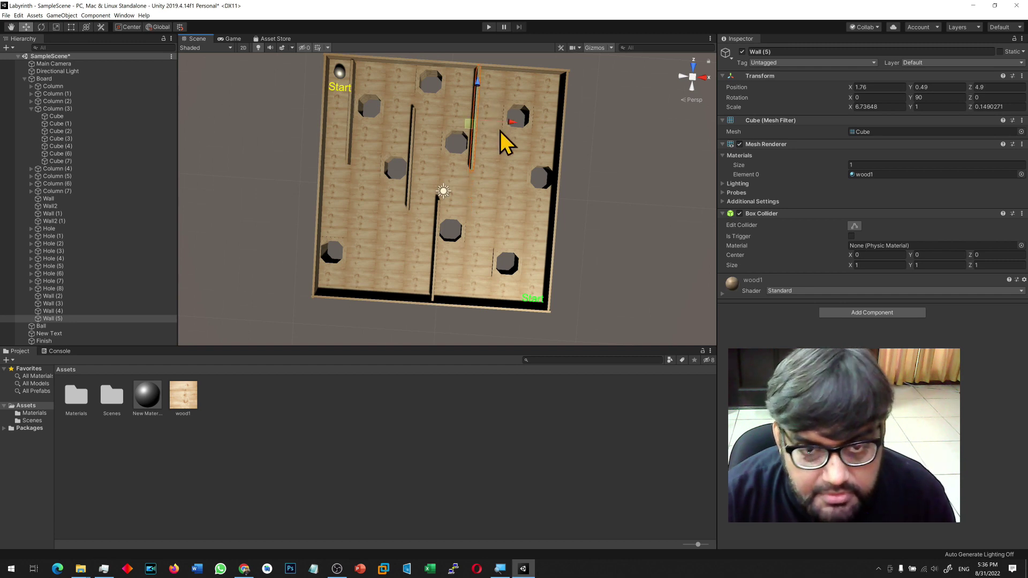
key(ctrl+d)
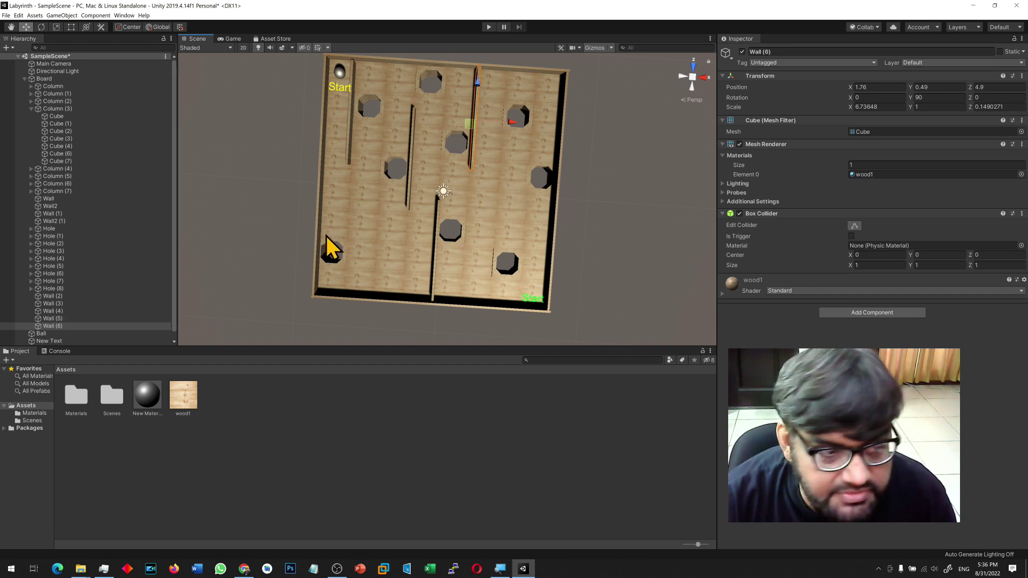
drag(511, 123, 568, 124)
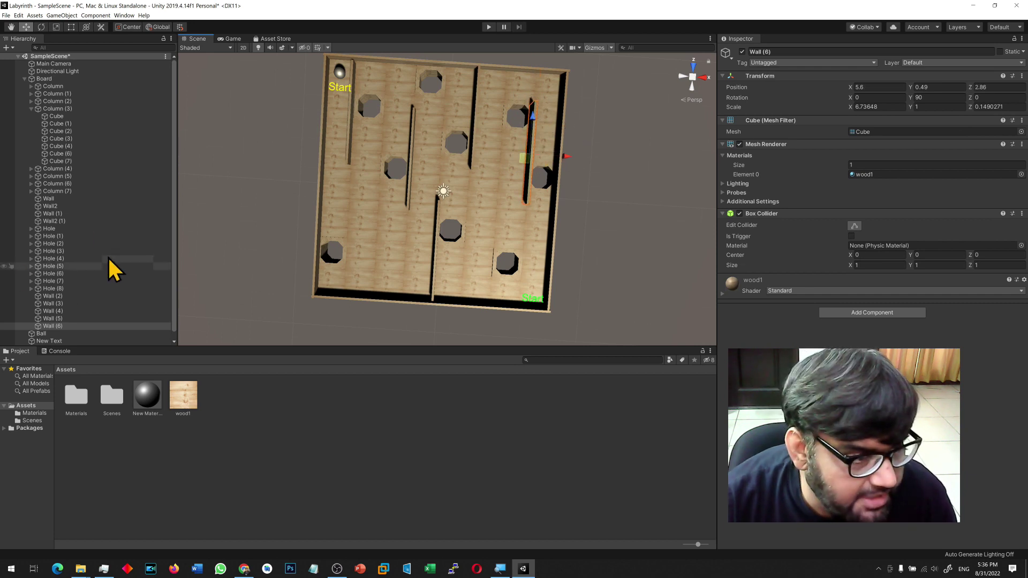
Duplicate the newest wall and set the copy's Y rotation to 0 so it runs crosswise on the board.
key(alt)
alt+drag(274, 272, 405, 188)
key(ctrl+d)
key(e)
drag(499, 179, 944, 126)
click(938, 98)
text(90)
key(BackSpace)
key(BackSpace)
click(560, 129)
click(541, 109)
key(w)
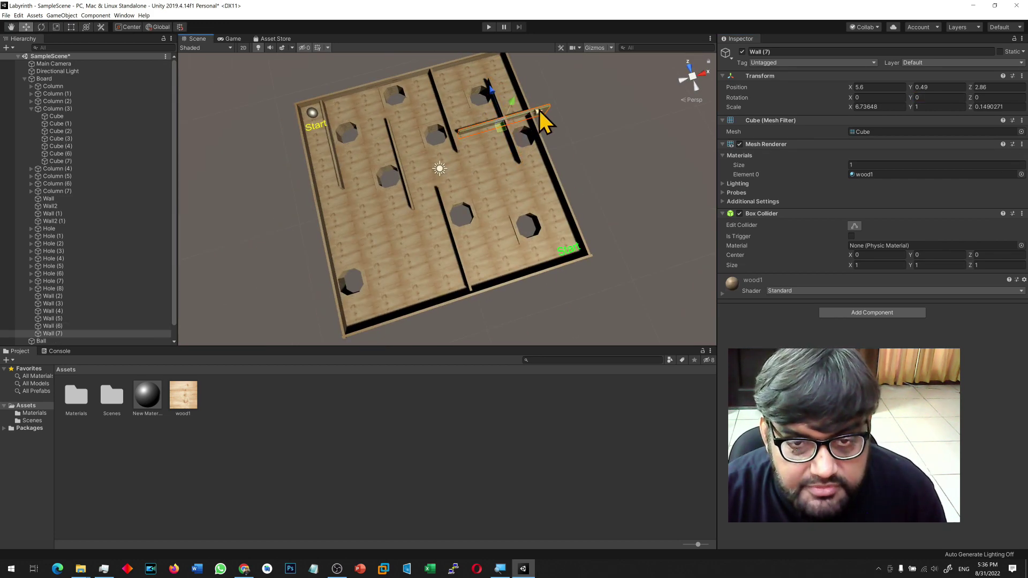
Shorten the crosswise wall to an X scale of about 6 and place it at about X -5.29, Z -0.15 below the Start area.
drag(541, 109, 388, 159)
drag(350, 127, 365, 177)
key(r)
key(w)
mouse_move(373, 246)
alt+mouse_down()
mouse_move(405, 175)
mouse_move(381, 247)
alt+mouse_up()
drag(362, 187, 402, 199)
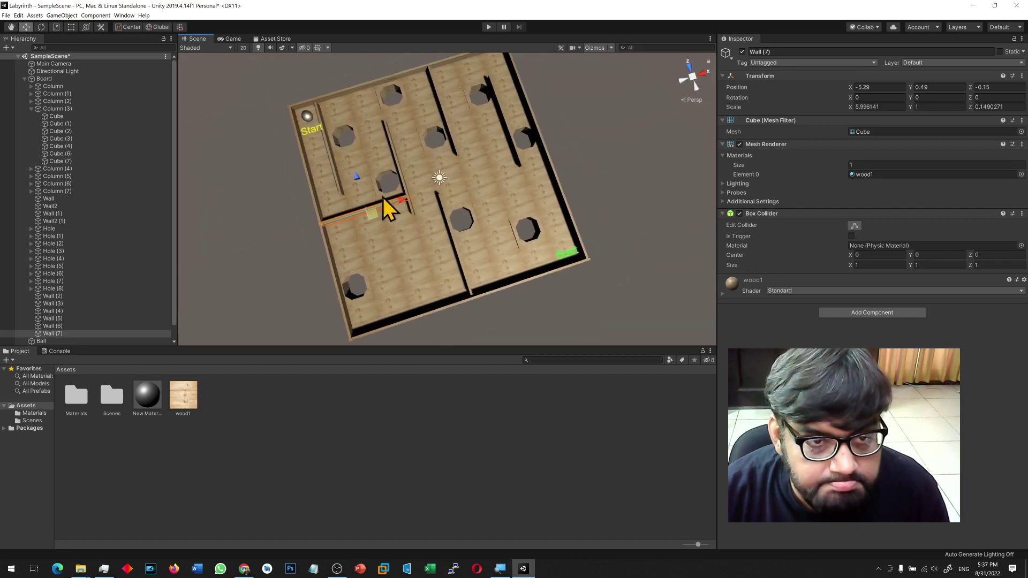
From the crosswise wall, make two short copies with X scale about 2.39, one by the hole nearest Start and one at about X 0.6, Z 4.84.
click(399, 170)
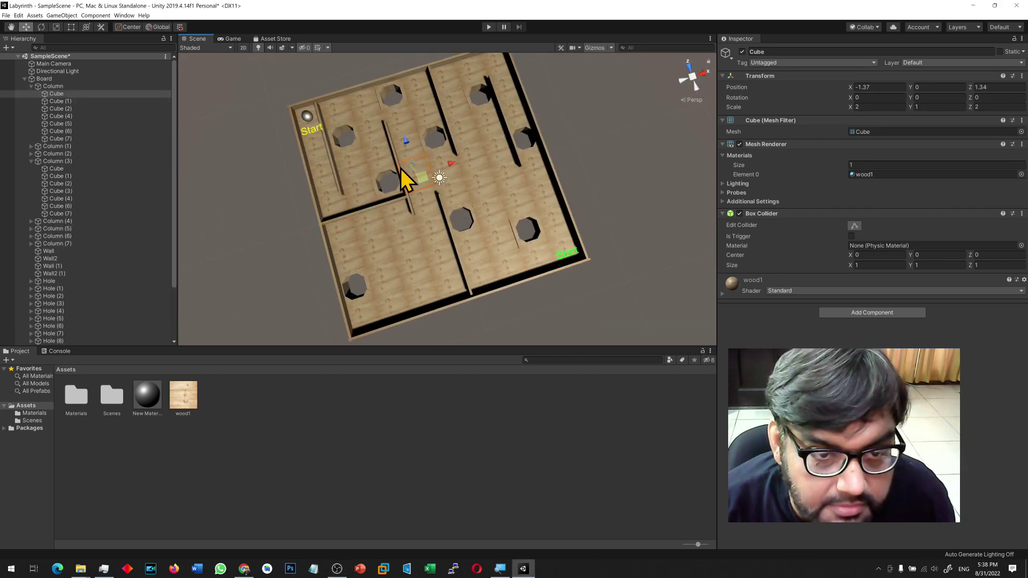
click(377, 207)
alt+drag(377, 208, 338, 160)
click(337, 209)
key(ctrl+d)
alt+drag(337, 209, 471, 113)
key(r)
key(w)
key(ctrl+d)
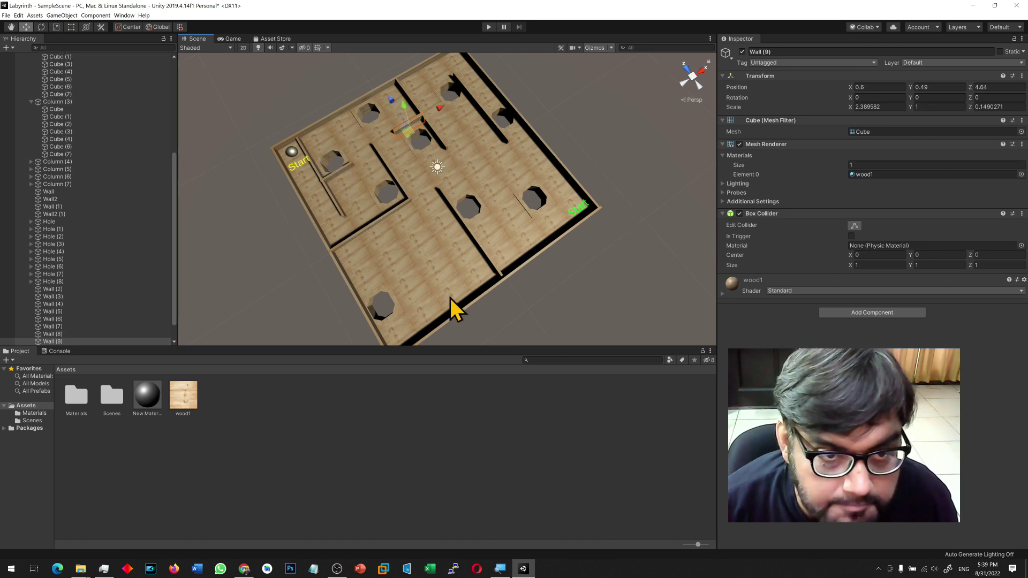
Duplicate the short crosswise wall, lengthen the copy to an X scale of about 6.68, and place it at about X -3.58, Z -2.1.
key(ctrl+d)
drag(417, 133, 519, 170)
key(r)
key(w)
drag(471, 194, 457, 203)
key(r)
key(w)
drag(457, 203, 439, 215)
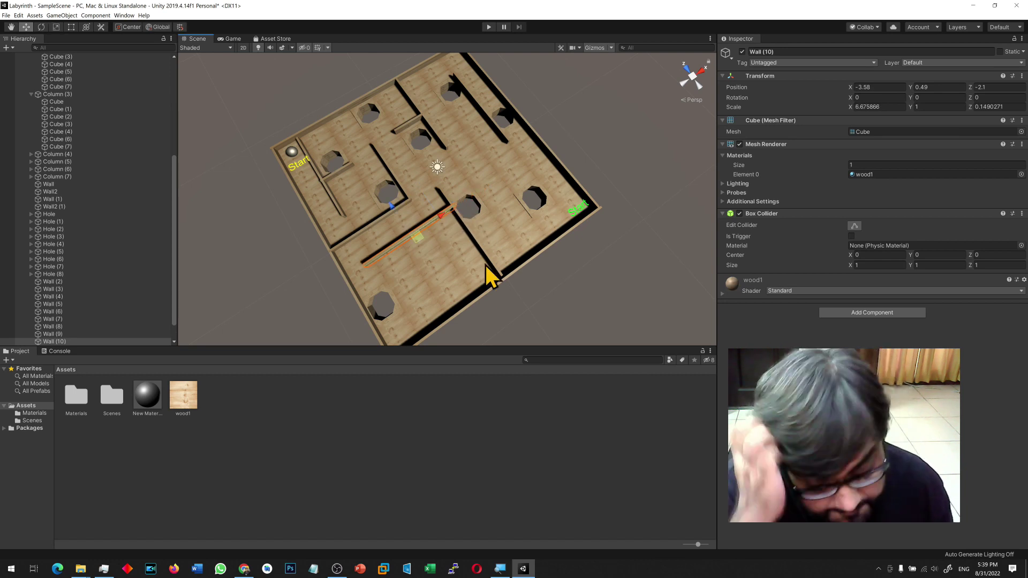
Duplicate the lengthwise wall beside the crosswise one, shorten the copy near the lower corner hole, and shift the central wall to about Z -0.98.
click(392, 178)
key(ctrl+d)
drag(374, 144, 433, 231)
key(r)
drag(476, 293, 470, 284)
key(w)
drag(431, 229, 412, 211)
click(474, 249)
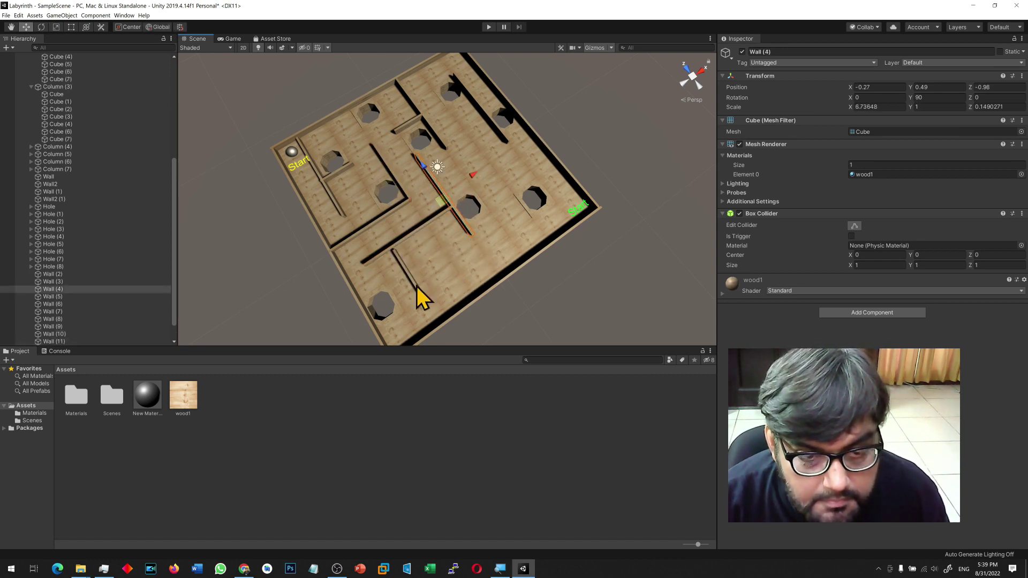
Duplicate the short lengthwise wall near the corner hole and place the copy against the board's Finish-side edge.
click(407, 270)
key(ctrl+d)
drag(437, 255, 533, 159)
Try a crosswise wall copy with X scale about 4 beside the hole nearest the Finish text, and delete it.
click(425, 223)
key(ctrl+d)
key(r)
key(w)
key(r)
key(w)
drag(479, 148, 545, 177)
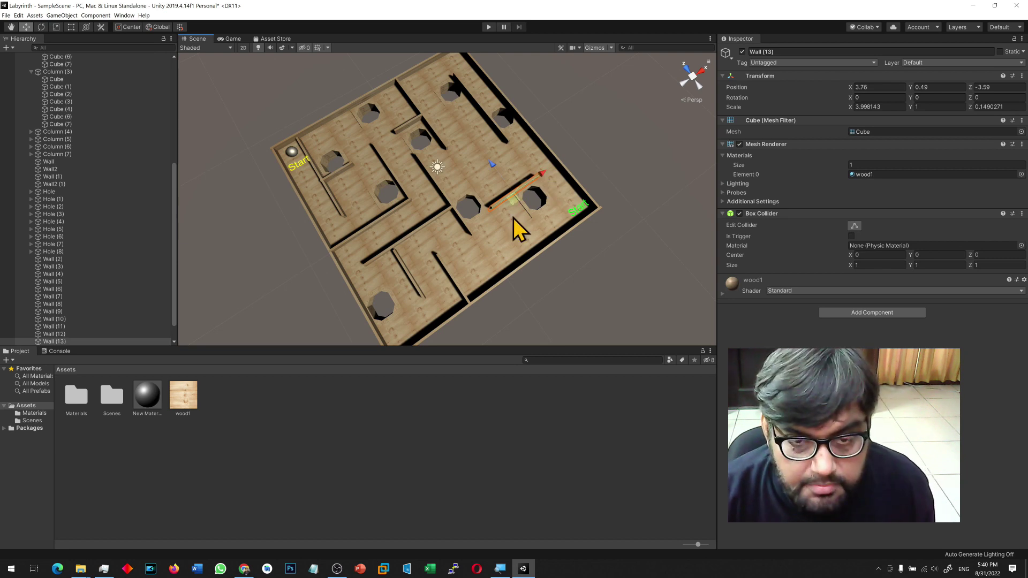
key(Delete)
Duplicate the lengthwise wall from the Start-side edge and place the copy beside the Finish hole, at about X 3.6, Z -3.69.
click(443, 144)
key(ctrl+d)
drag(484, 178, 483, 175)
drag(501, 200, 517, 179)
Duplicate the same lengthwise wall again, shorten the copy, and place it against the Finish-side edge between the two walls there.
click(440, 146)
key(ctrl+d)
drag(405, 91, 477, 190)
key(r)
drag(518, 247, 498, 219)
key(w)
key(r)
drag(537, 272, 540, 276)
key(w)
drag(495, 214, 499, 222)
Place a copy of Start's short crosswise wall at the inner end of the Finish-hole wall, and shift the short edge wall to about X -2.2, Z -5.82.
click(345, 167)
key(ctrl+d)
drag(376, 155, 448, 131)
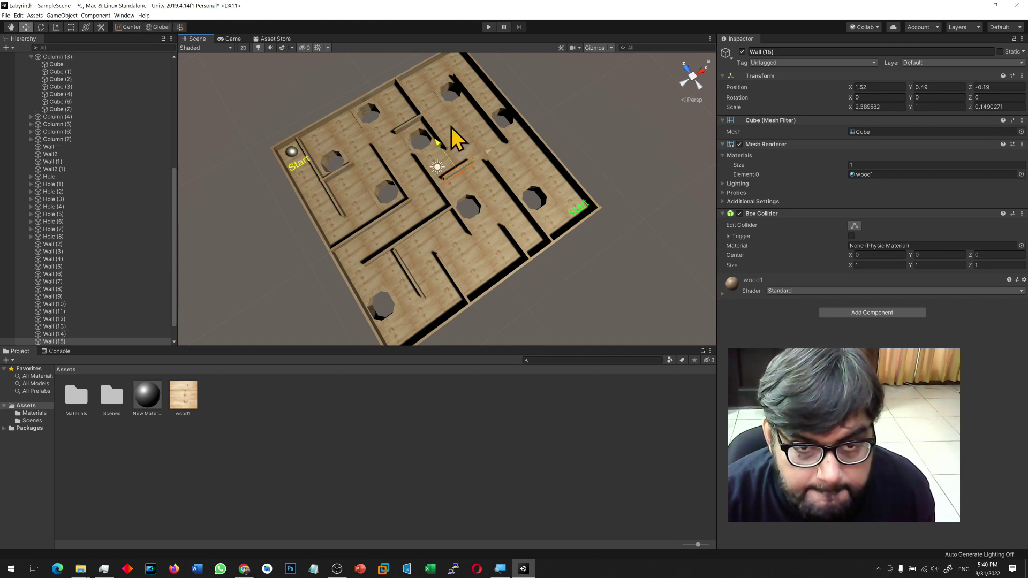
click(509, 182)
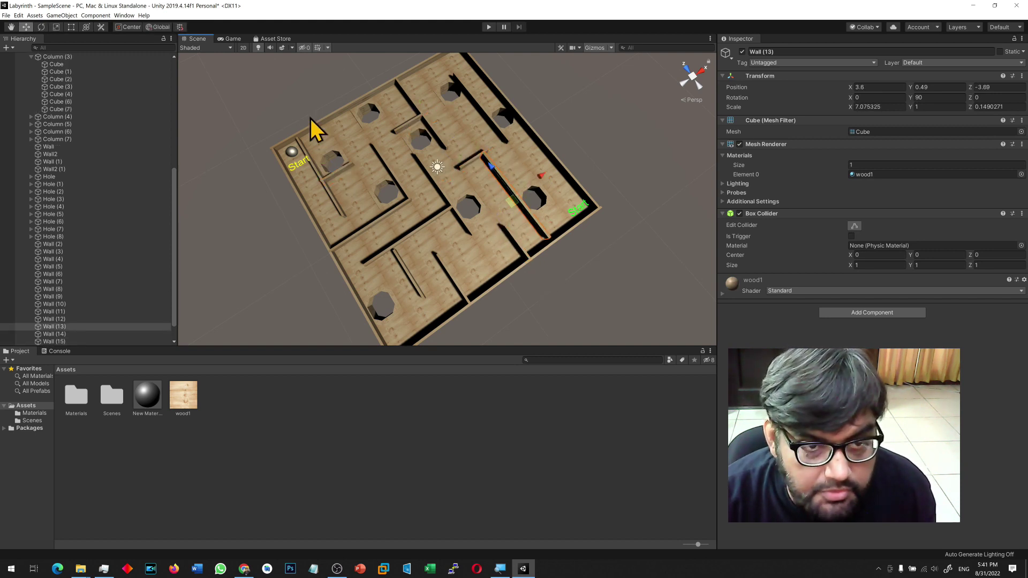
click(454, 279)
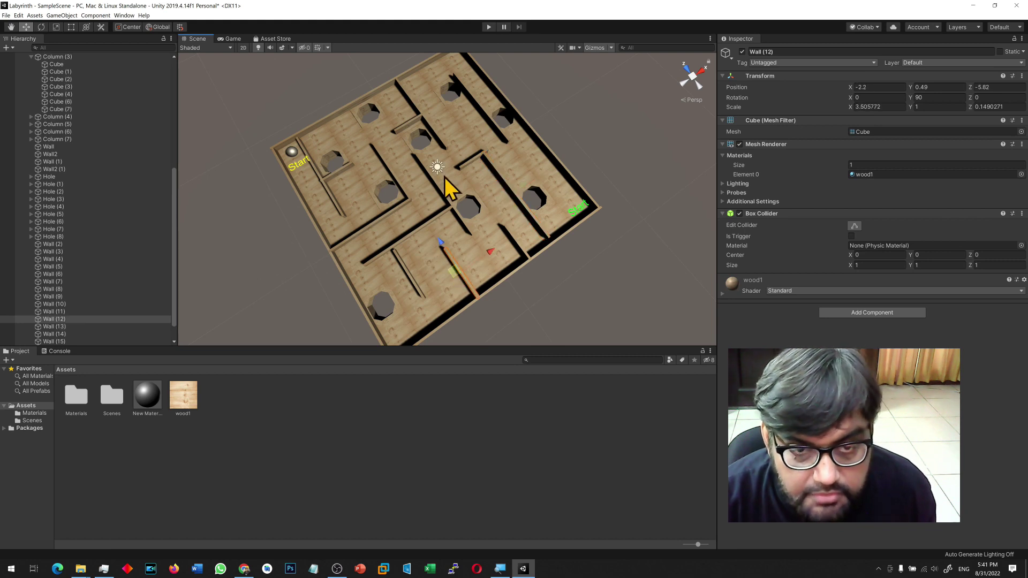
Shorten the outer lengthwise wall beside the holes farthest from Finish to X scale about 2.36, and shift it to about X 5.6, Z 5.4.
click(502, 134)
key(r)
drag(502, 134, 489, 119)
key(w)
drag(464, 80, 450, 63)
Duplicate the lengthwise wall beside the Finish hole and place the copy on the same line, toward the board's opposite end.
alt+drag(342, 95, 390, 91)
key(r)
click(516, 202)
key(w)
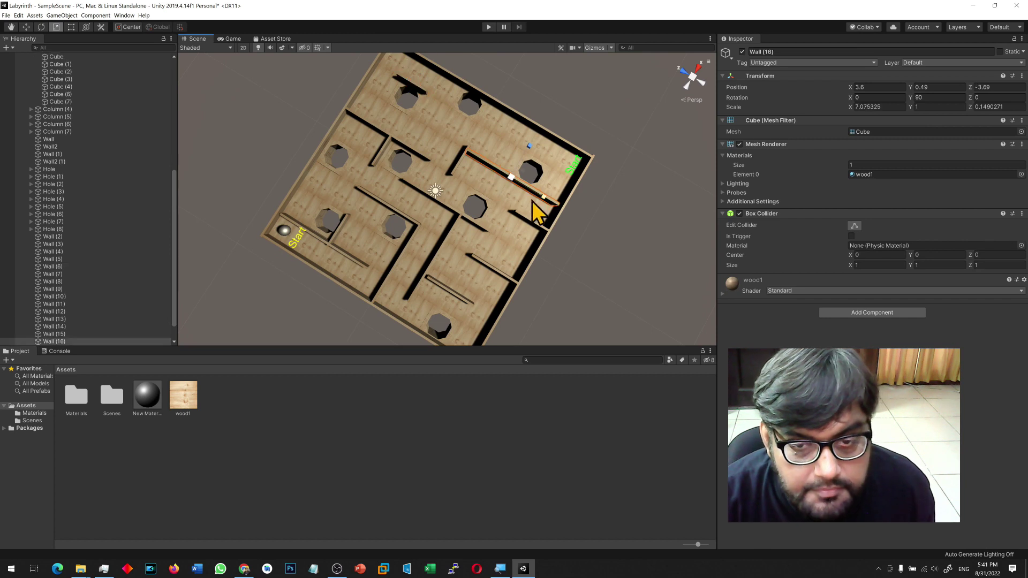
drag(516, 202, 420, 128)
Duplicate the short outer wall twice along X 5.6: one copy beside the edge hole, the other at Z -4.73 with X scale about 5.73.
click(385, 75)
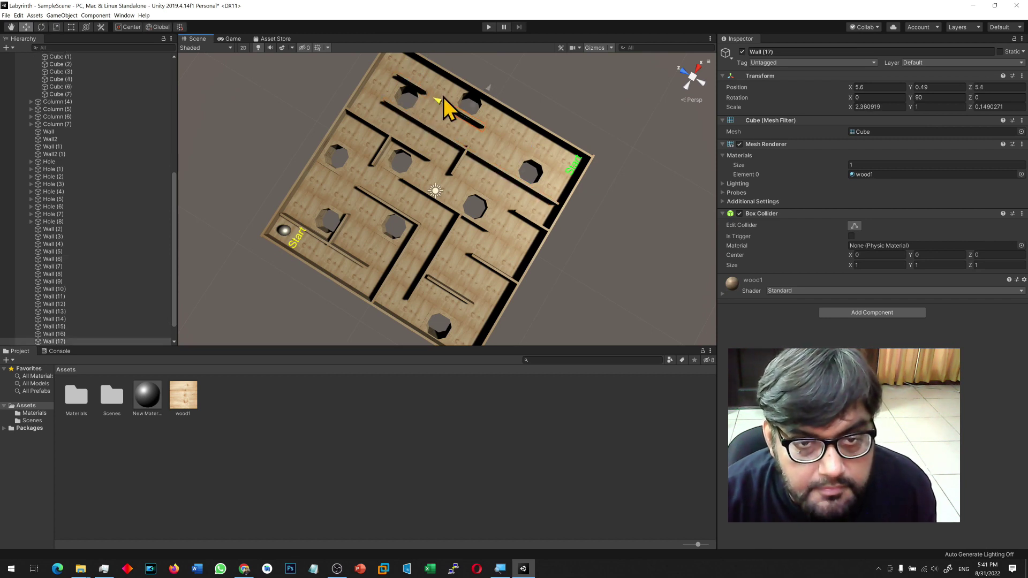
key(ctrl+d)
drag(434, 99, 507, 140)
key(r)
drag(570, 178, 618, 201)
Save the scene and start the game.
alt+drag(597, 268, 453, 230)
click(6, 15)
click(17, 44)
click(488, 27)
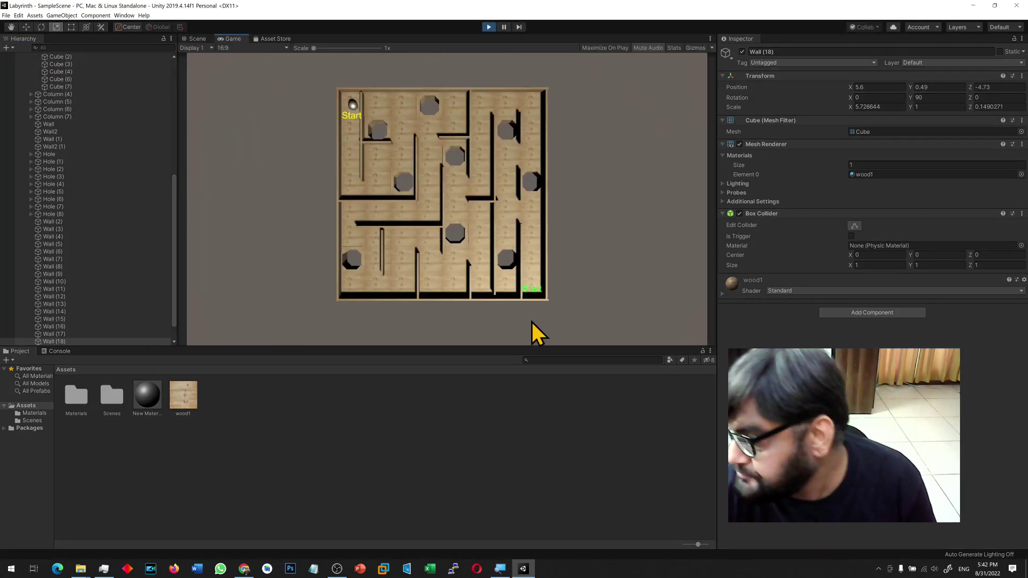
Test the ball by tilting the running Board's X rotation to about -7.12 and back to about -5.67, and stop the game.
scroll(49, 72, up, 7)
click(31, 86)
click(31, 94)
click(31, 102)
click(31, 108)
click(46, 79)
drag(850, 98, 835, 105)
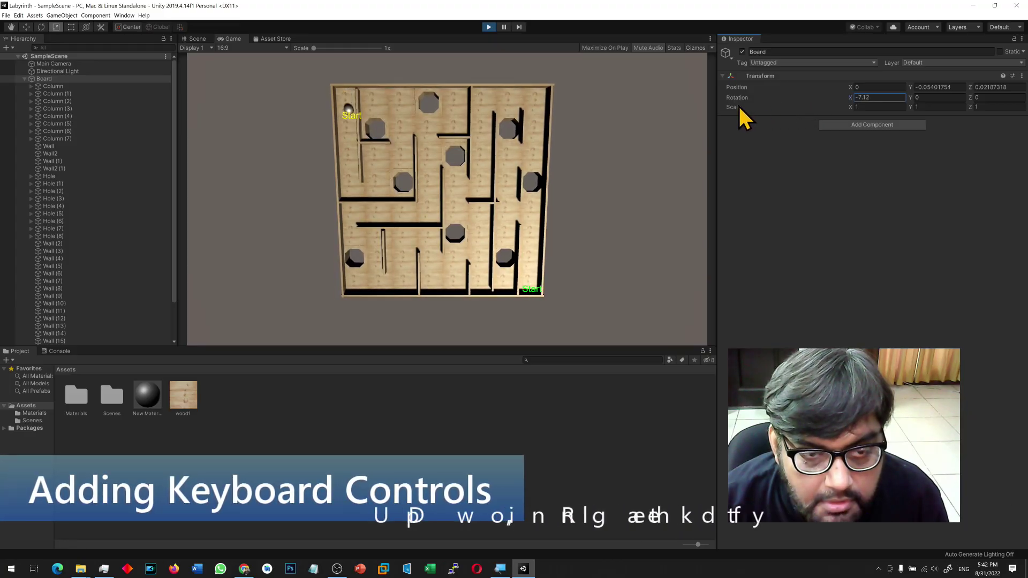
drag(739, 106, 762, 105)
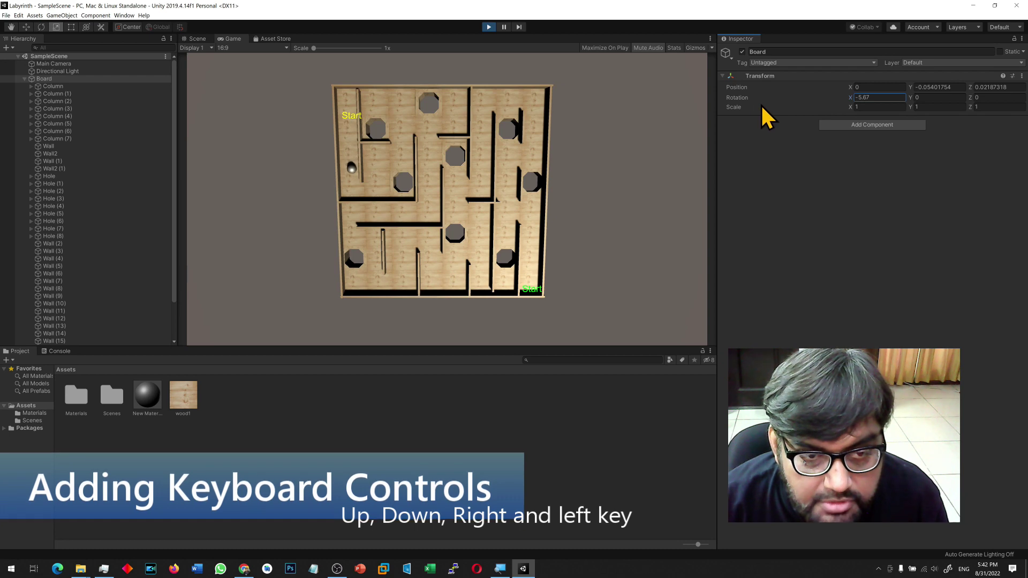
click(488, 27)
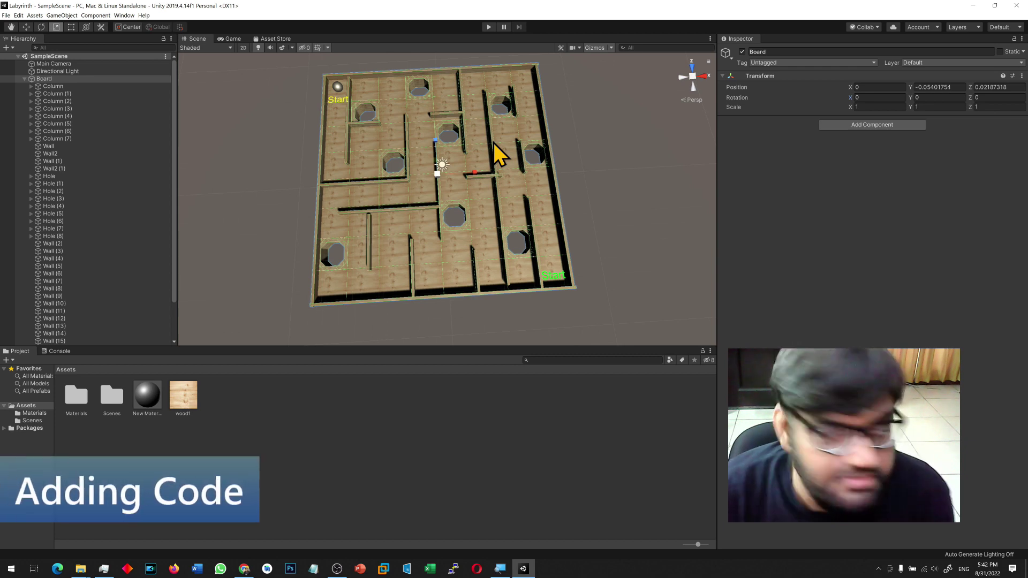
Add a new script component named BoardScript to the Board object and open it in a maximized Visual Studio window.
click(44, 79)
click(884, 130)
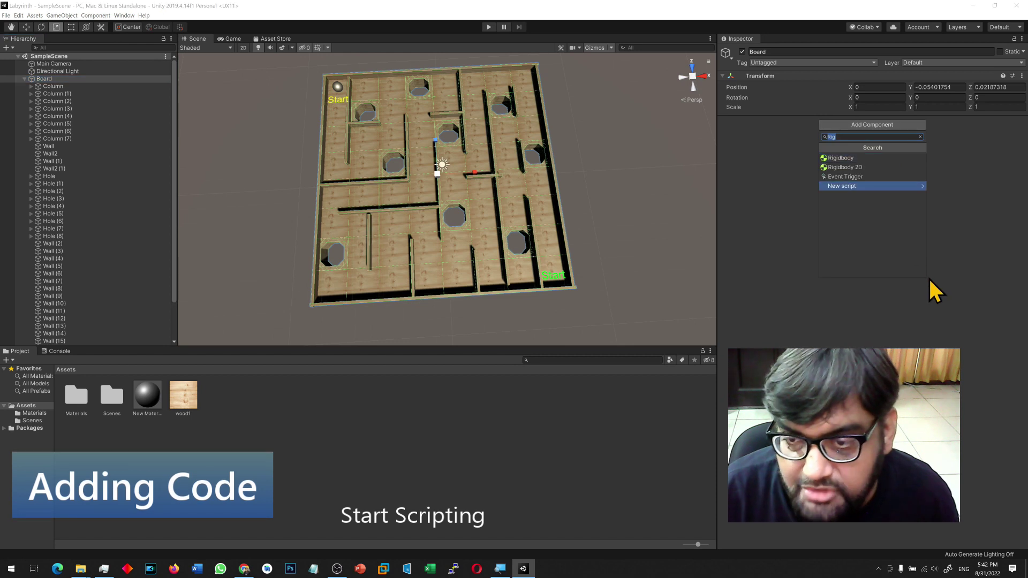
text(S)
key(BackSpace)
text(BoardScript)
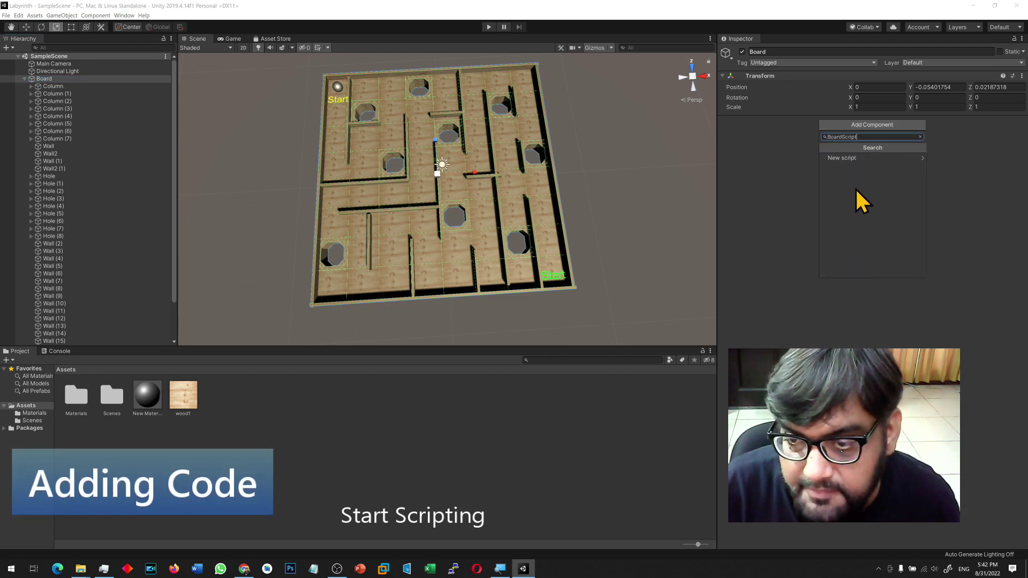
click(831, 157)
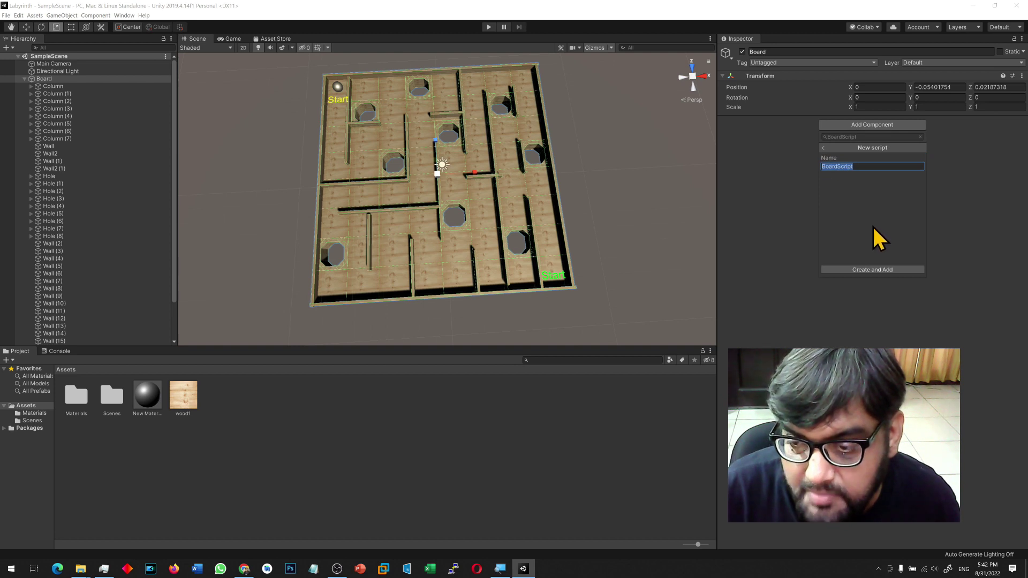
key(Return)
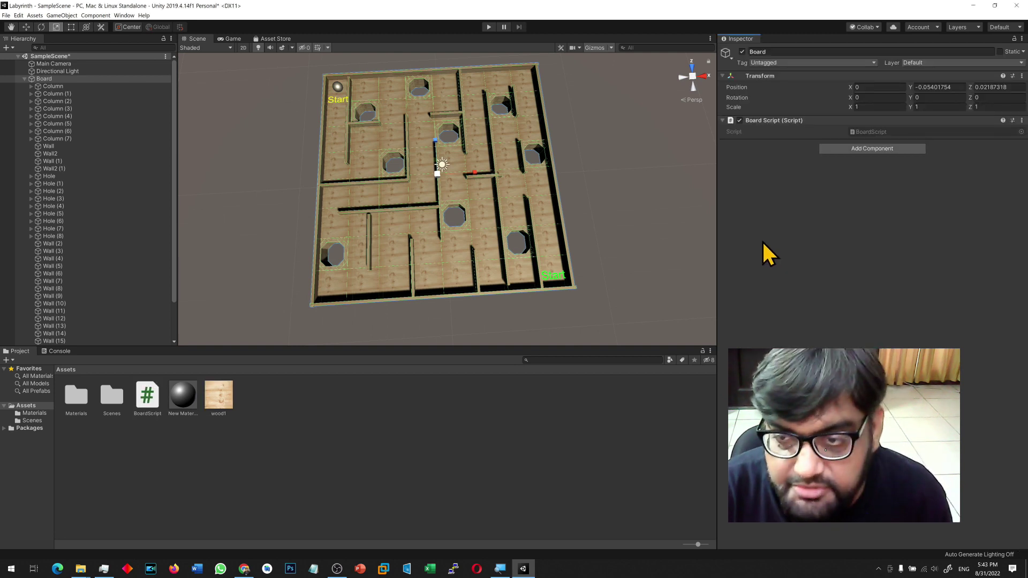
double_click(857, 132)
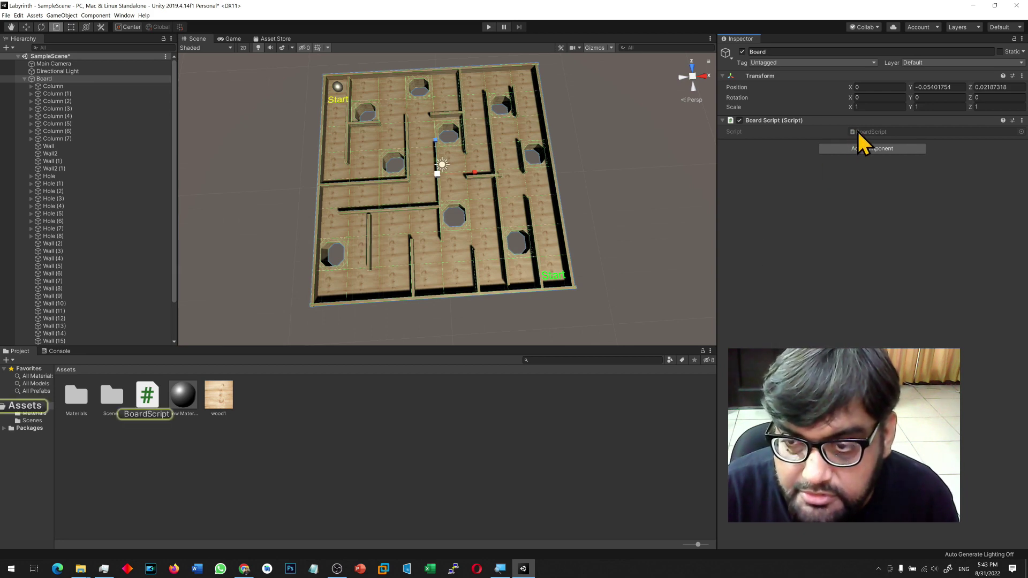
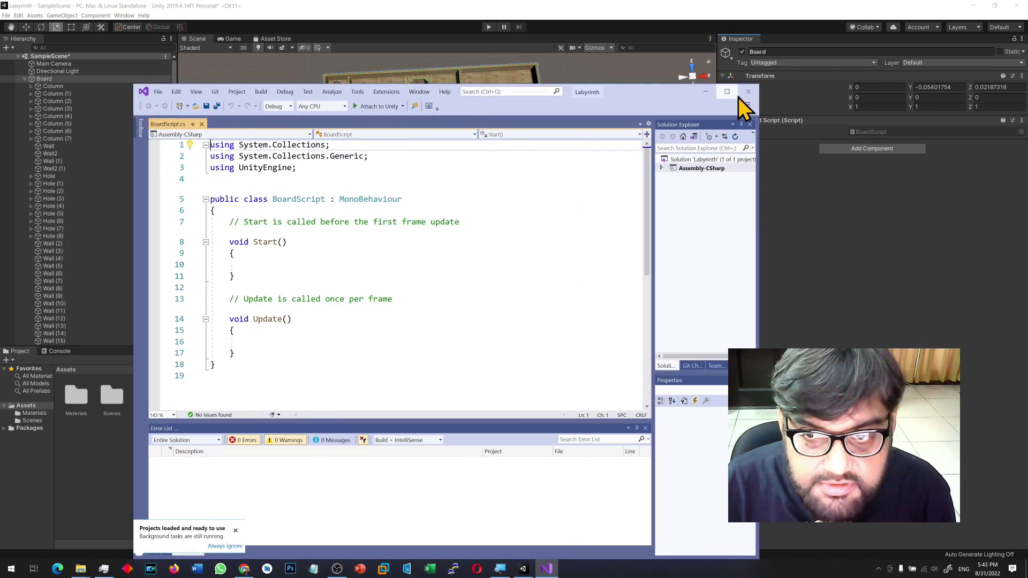
click(727, 92)
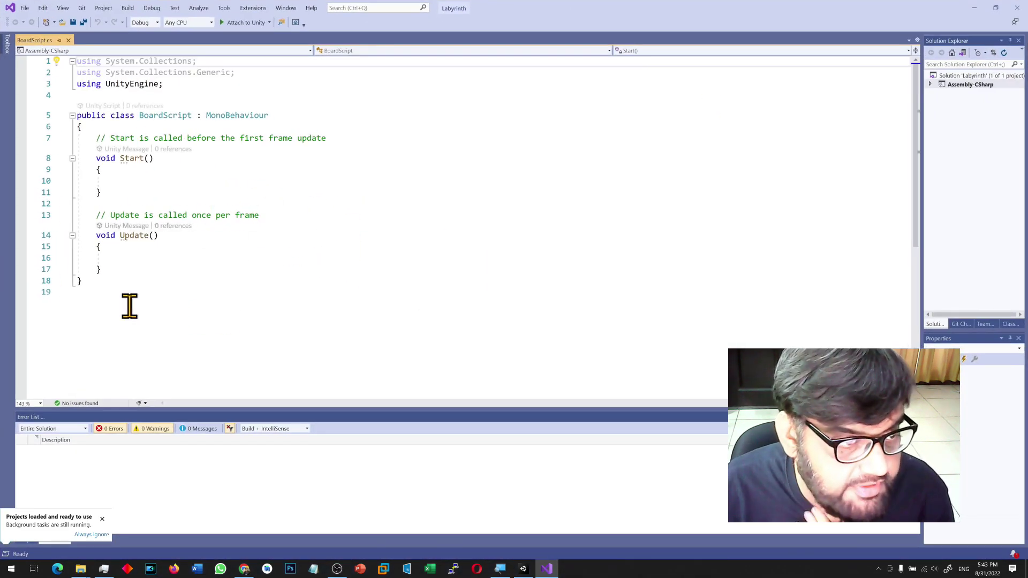
In Update(), write an if block with an empty body that checks Input.GetKey(KeyCode.LeftArrow).
click(150, 259)
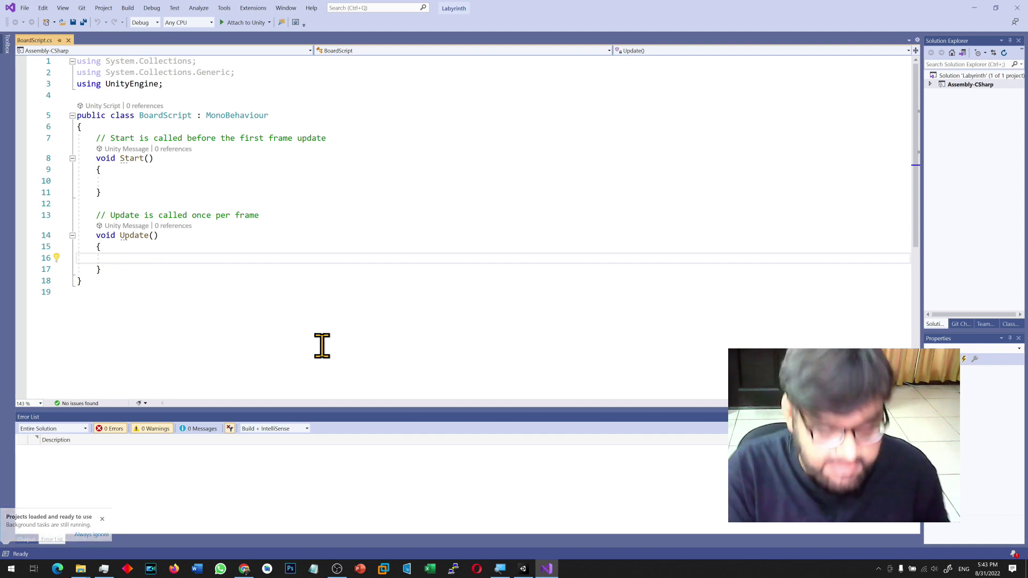
text(if(Input.)
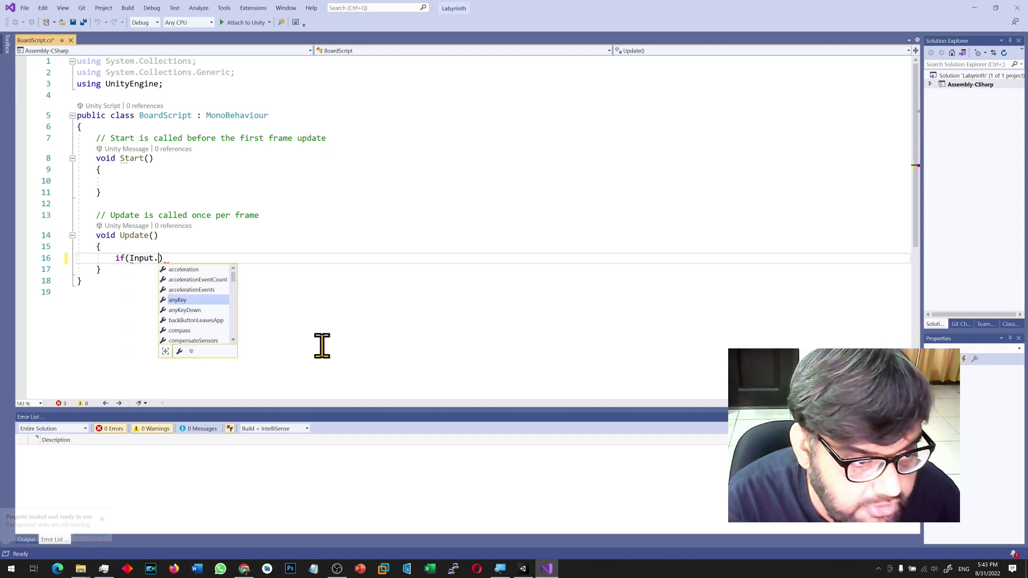
text(getKey)
key(Tab)
text(()
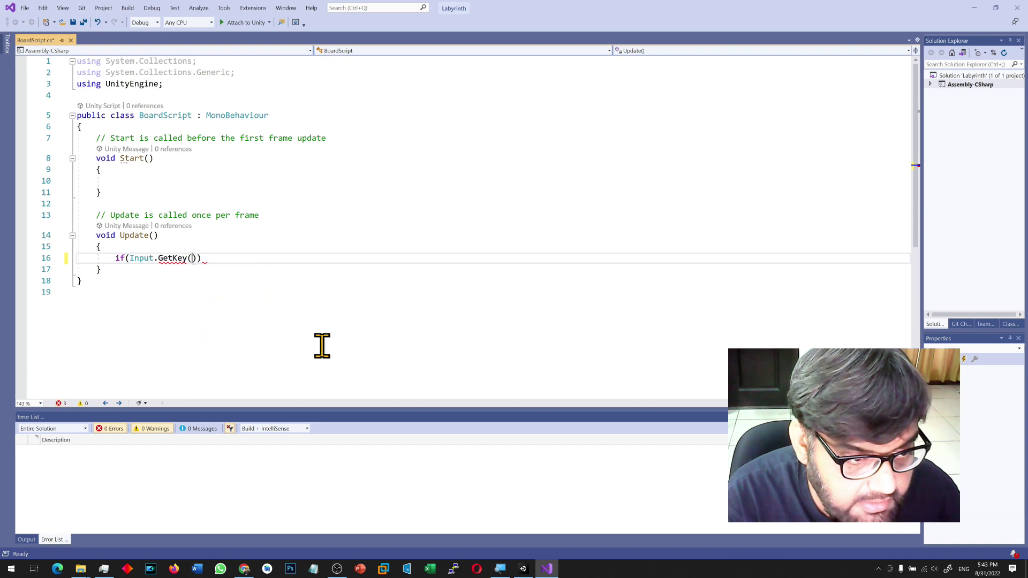
text(Kye)
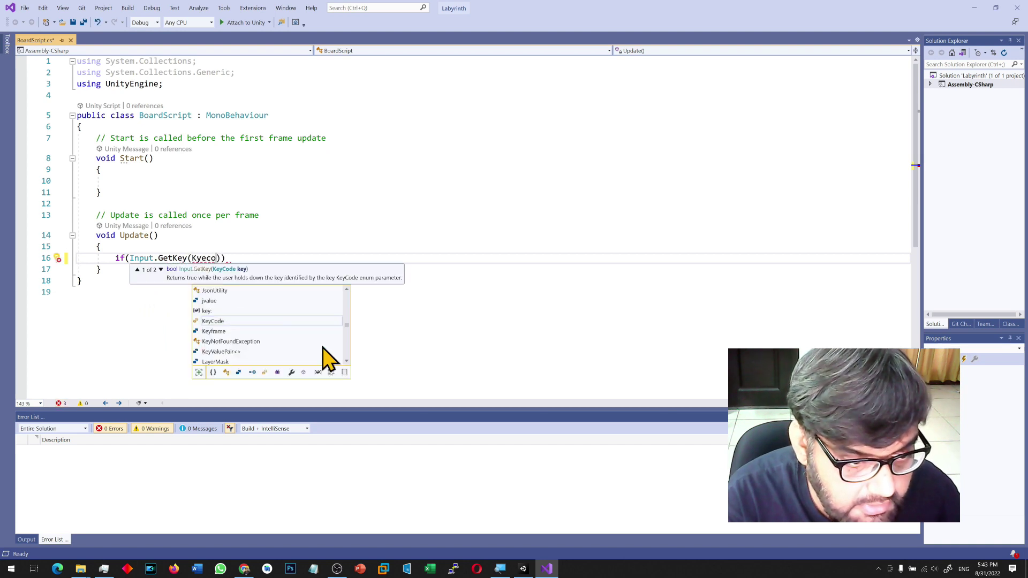
text(co)
key(Return)
key(ctrl+z)
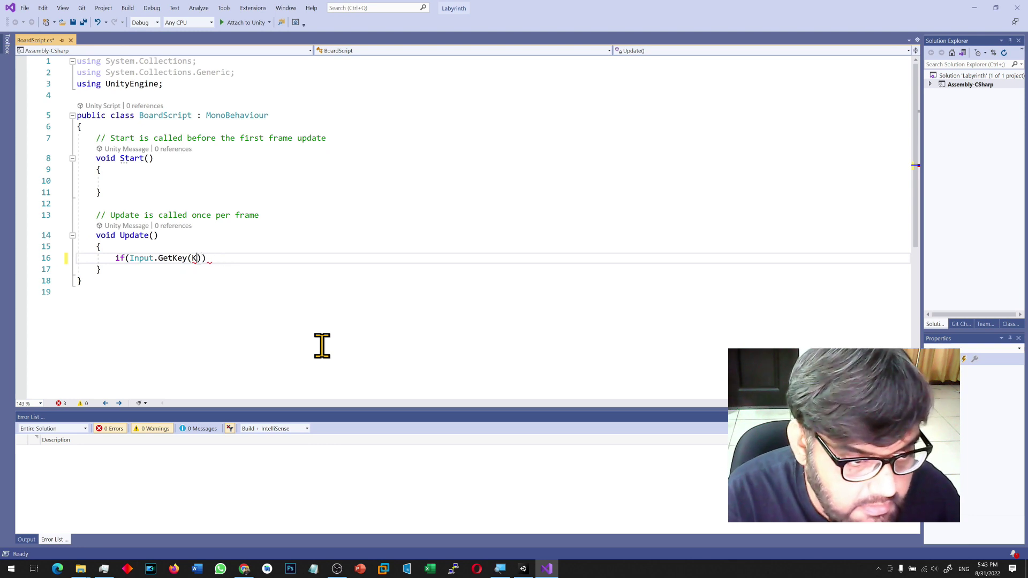
text(ode.)
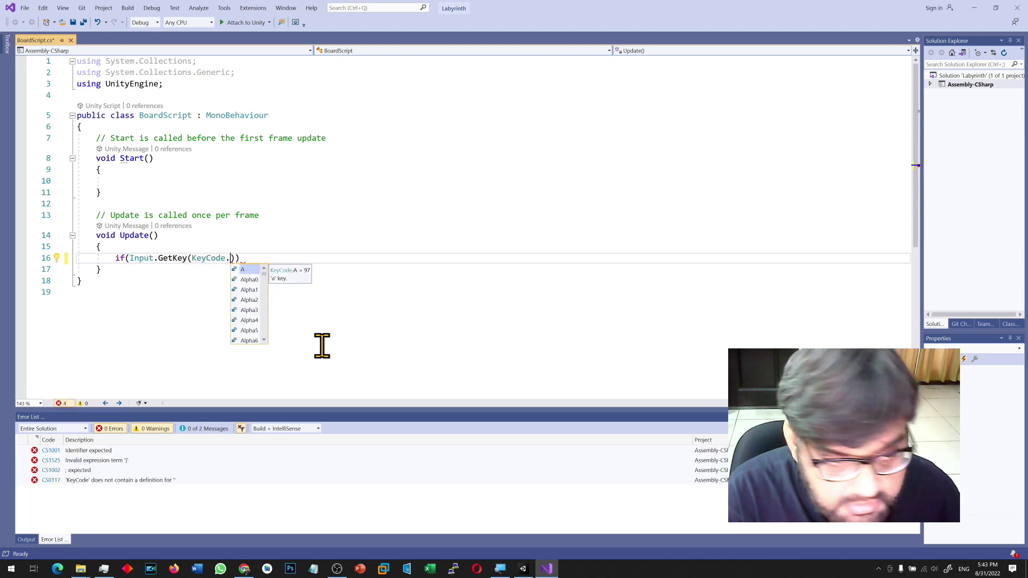
text(LeftAr)
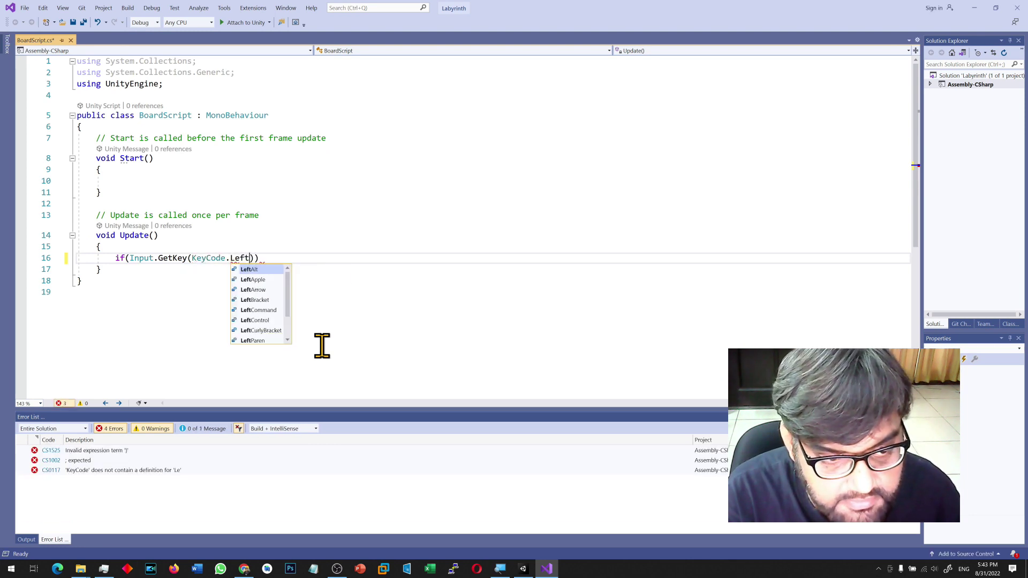
text(row)
key(End)
key(Return)
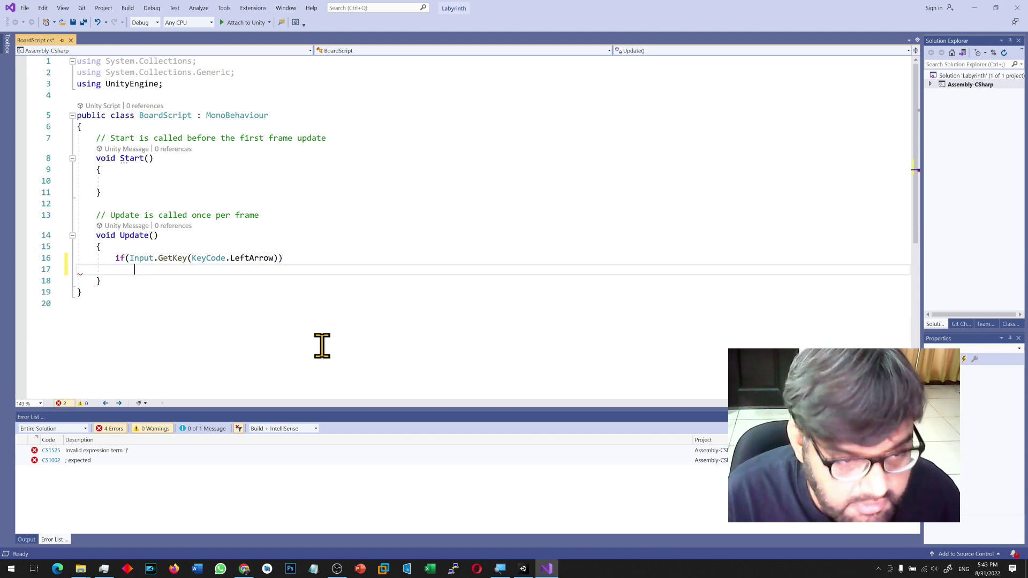
text({)
key(Return)
Copy the LeftArrow if block and paste three copies below it inside Update().
key(Up)
key(Up)
key(Home)
key(shift+Down)
key(shift+Down)
key(shift+Down)
key(shift+End)
key(ctrl+x)
key(ctrl+z)
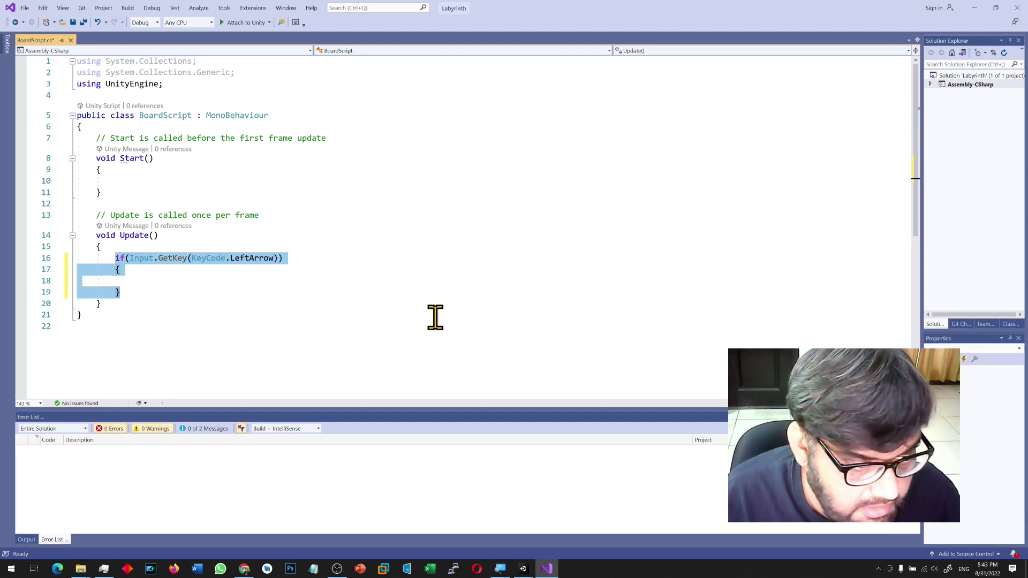
click(168, 293)
key(Return)
key(ctrl+v)
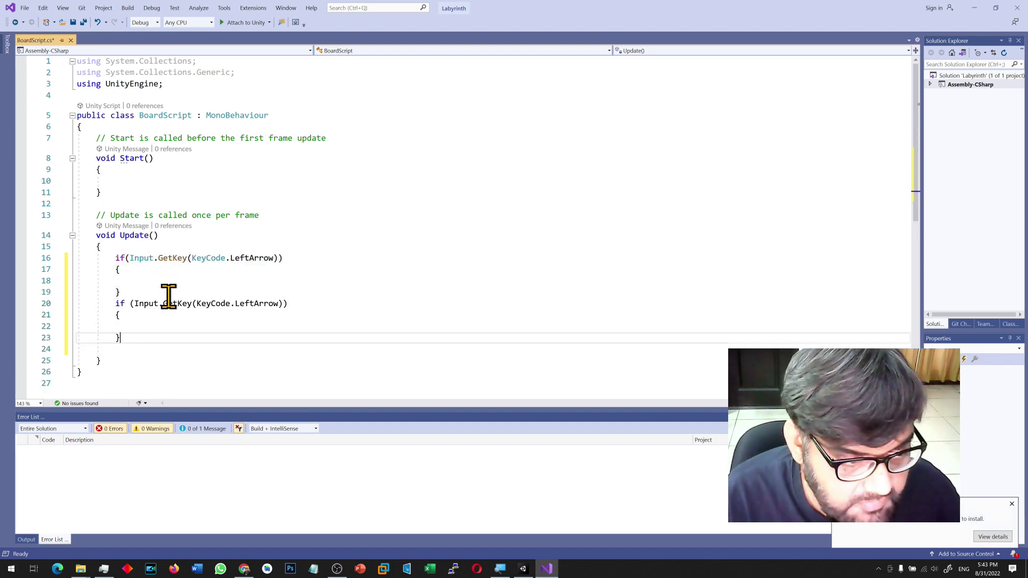
key(Return)
key(ctrl+v)
key(Return)
text(v)
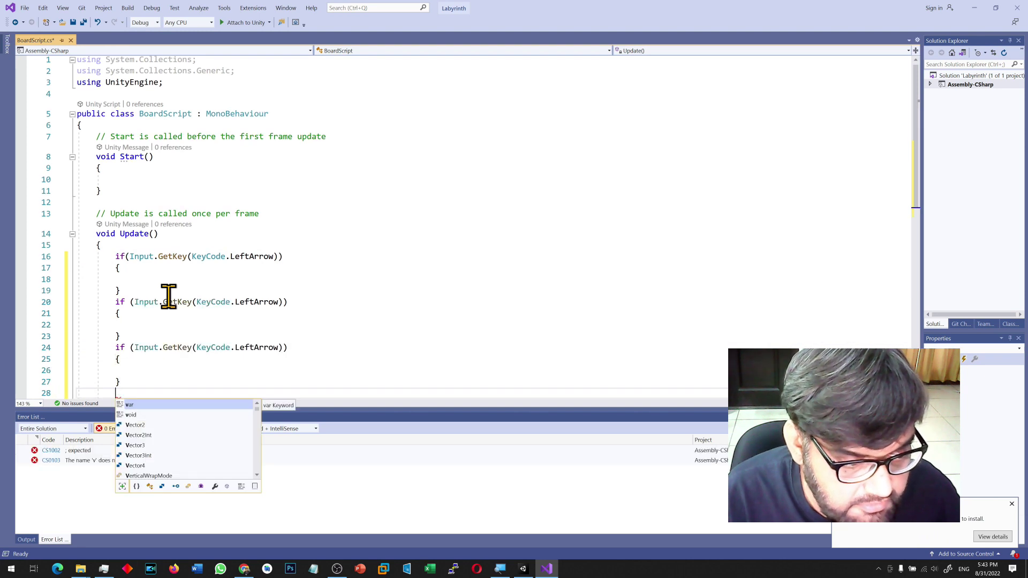
key(BackSpace)
key(ctrl+v)
Change the key codes of the three copied if blocks to RightArrow, UpArrow and DownArrow, in that order.
double_click(248, 268)
text(RightAr)
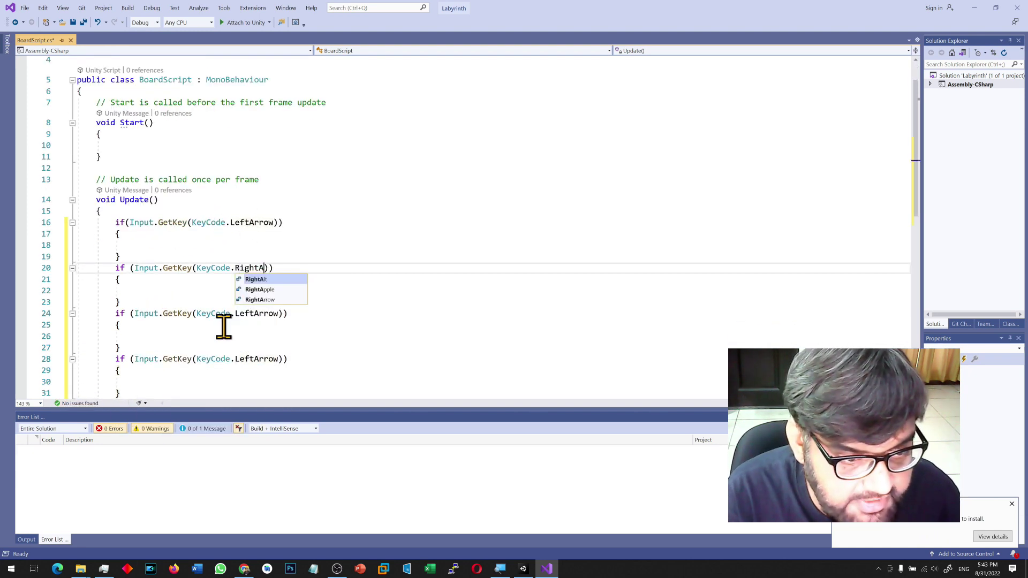
key(Tab)
double_click(256, 316)
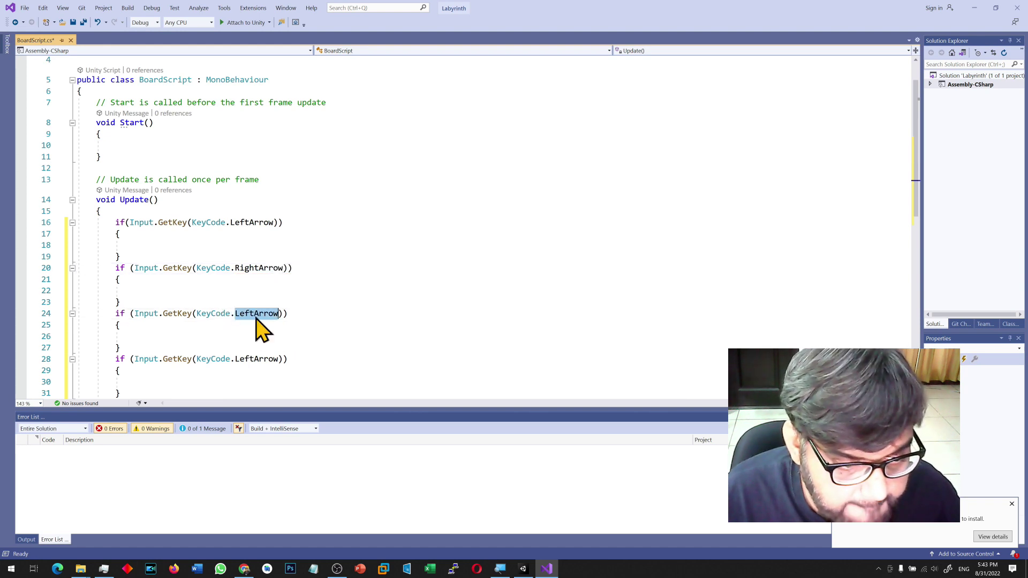
text(Up)
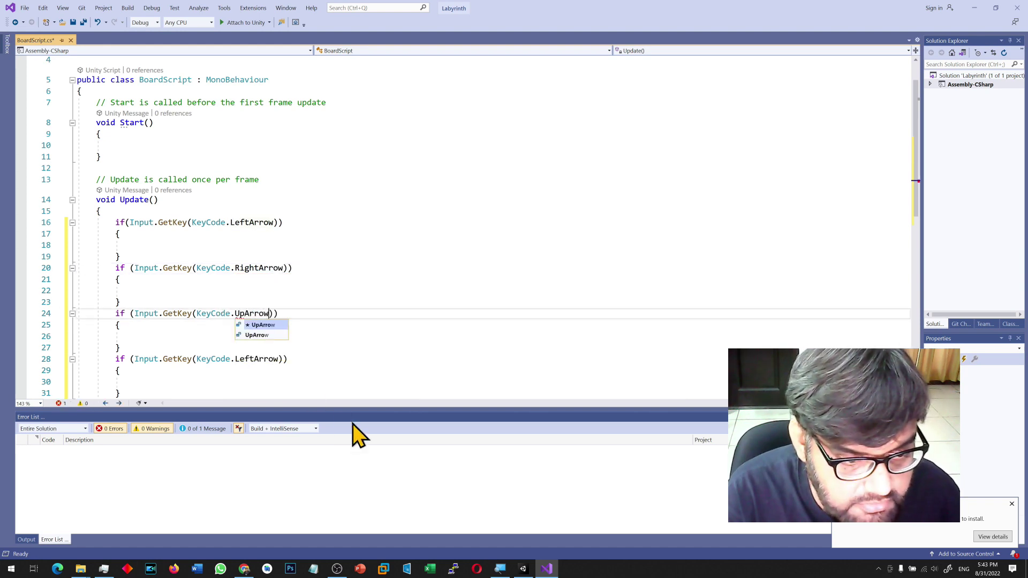
key(Escape)
double_click(263, 360)
text(Down)
key(Tab)
Switch to Unity, try rotating the Board to about -22.7 on Z, undo the rotation, and return to BoardScript in Visual Studio.
key(alt+Tab)
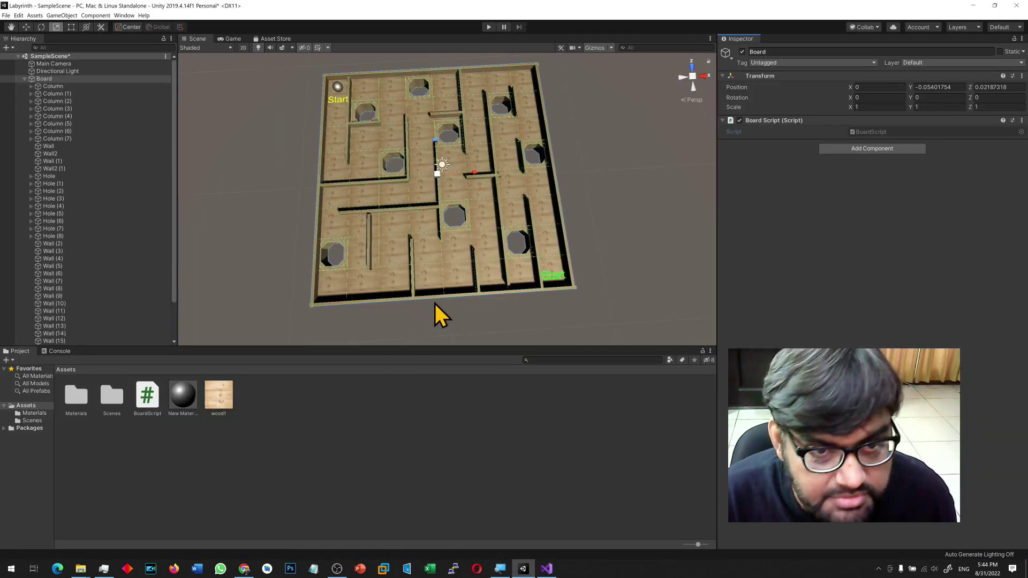
click(44, 79)
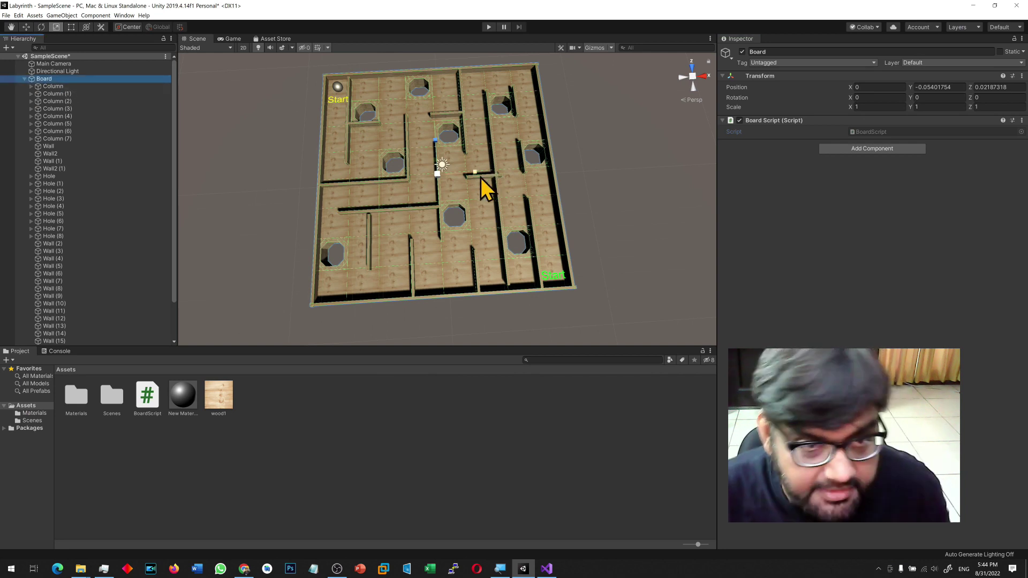
alt+drag(427, 223, 449, 146)
key(e)
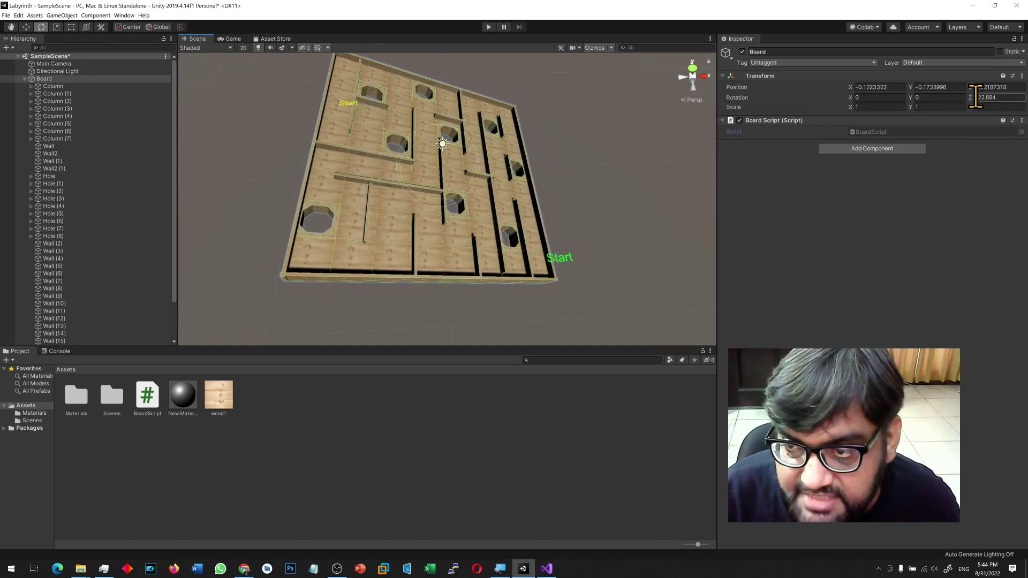
drag(414, 146, 401, 190)
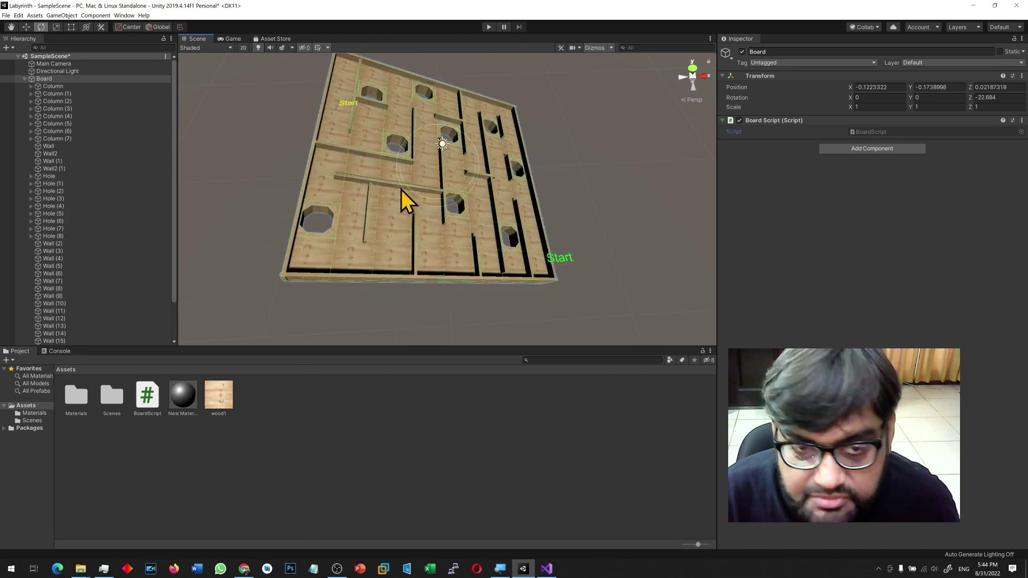
key(ctrl+z)
key(alt+Tab)
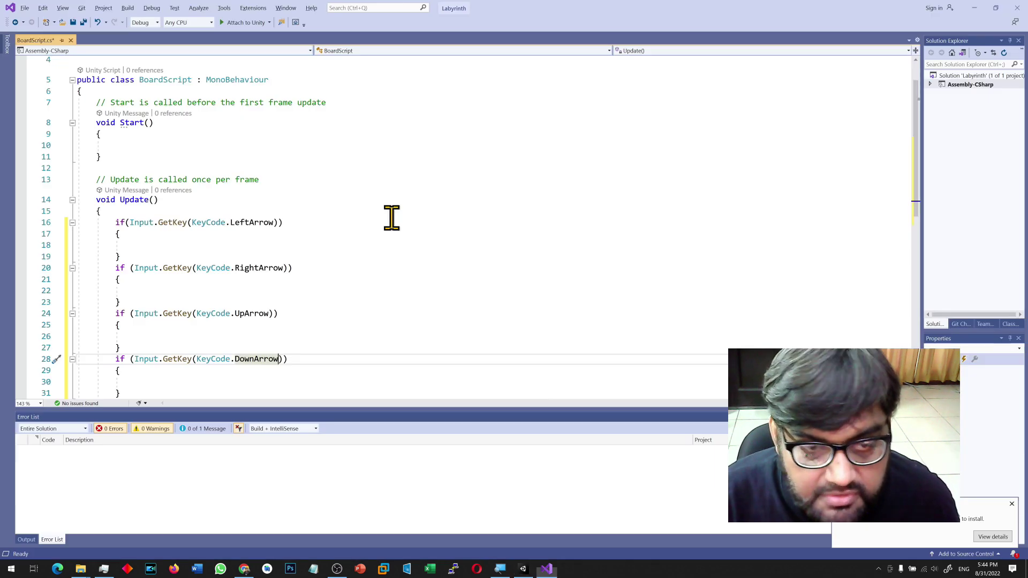
In the LeftArrow if block, write the statement transform.Rotate(0, 0, 1);.
click(205, 245)
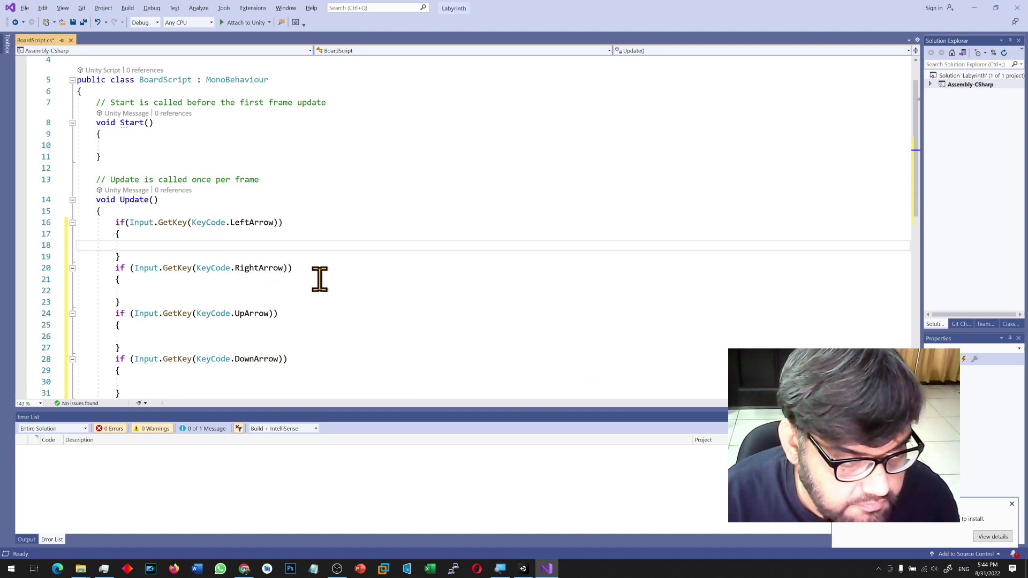
click(262, 290)
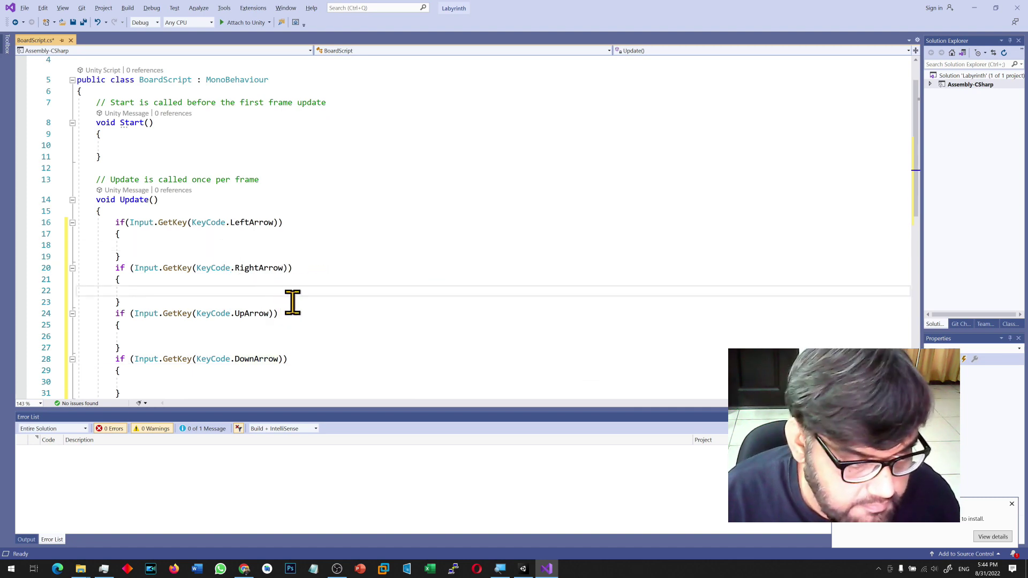
click(245, 246)
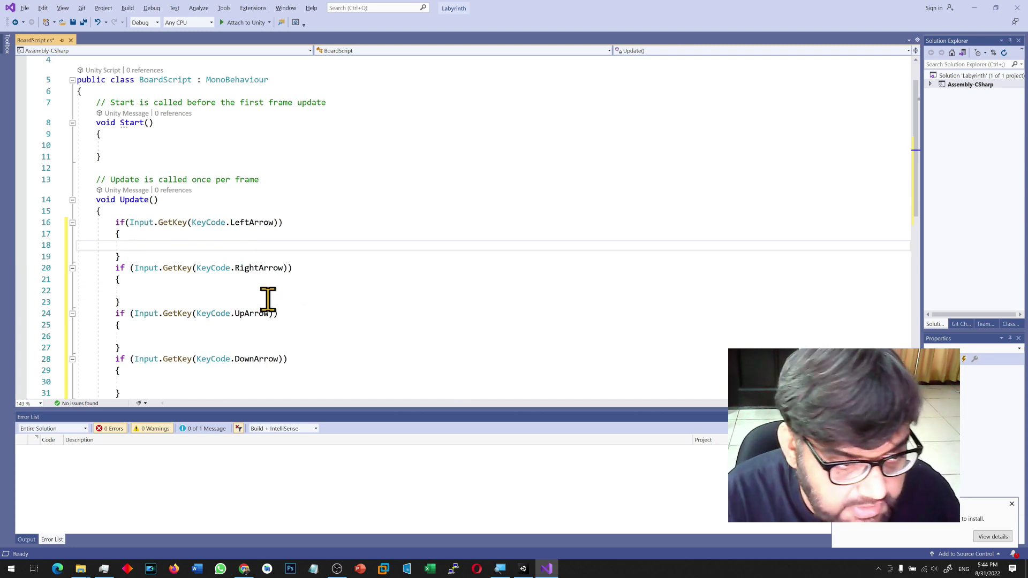
text(transform.)
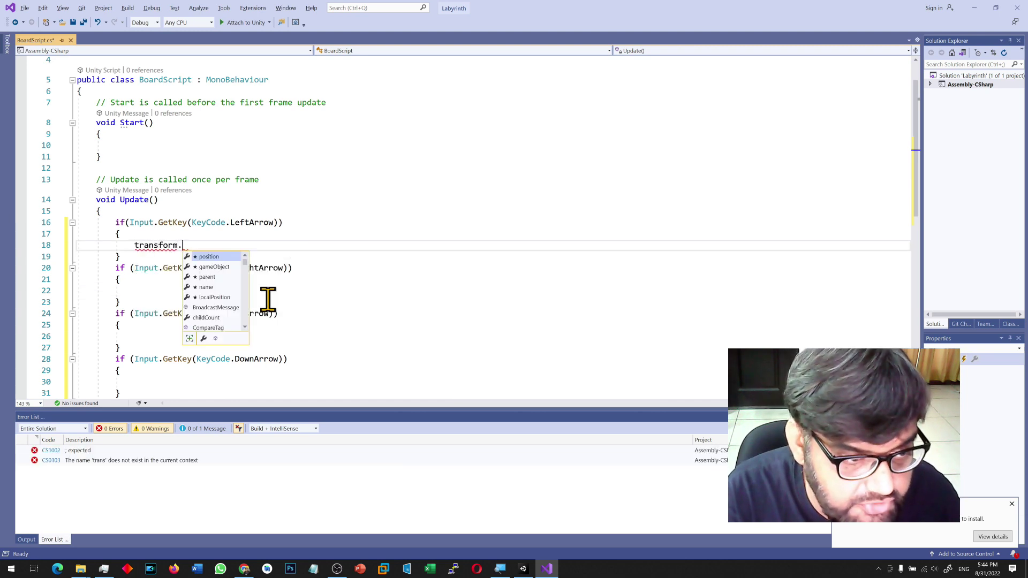
text(Rotate()
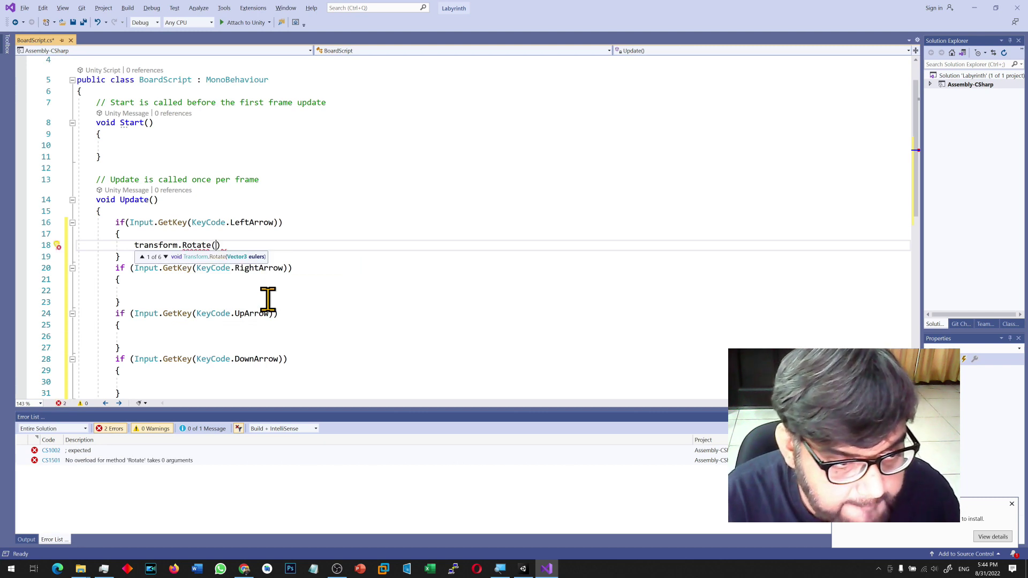
text(0)
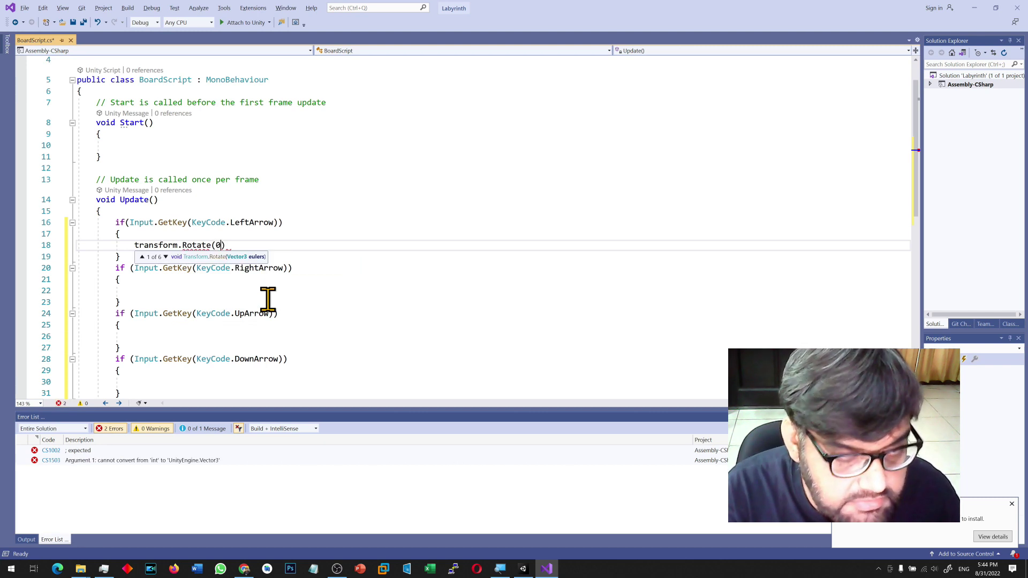
text(, 0, 1);)
Copy the Rotate statement into the RightArrow if block, change its Z argument to -1, and save the script.
key(shift+Home)
key(Down)
key(Down)
key(Down)
key(Down)
key(ctrl+v)
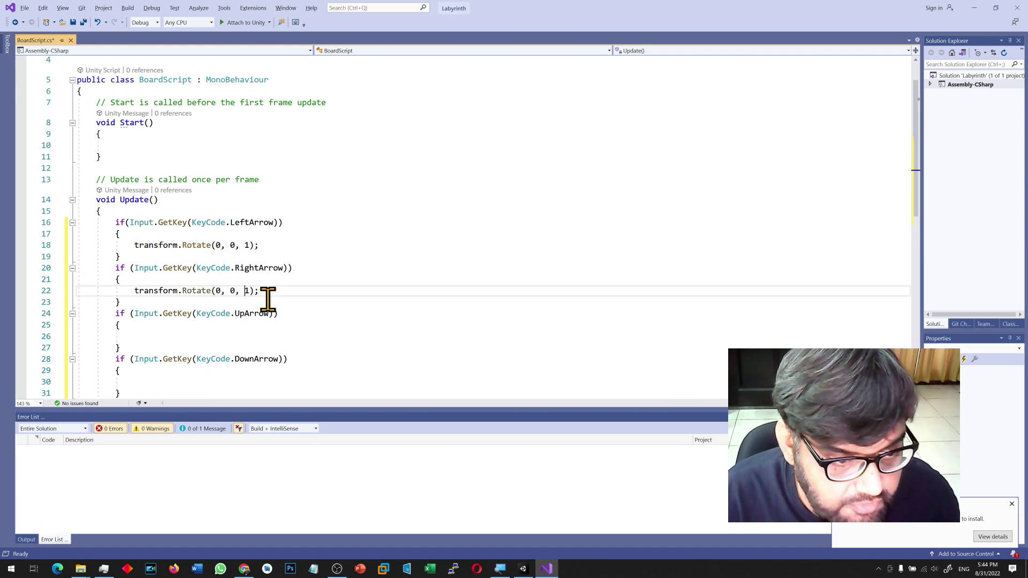
key(ctrl+s)
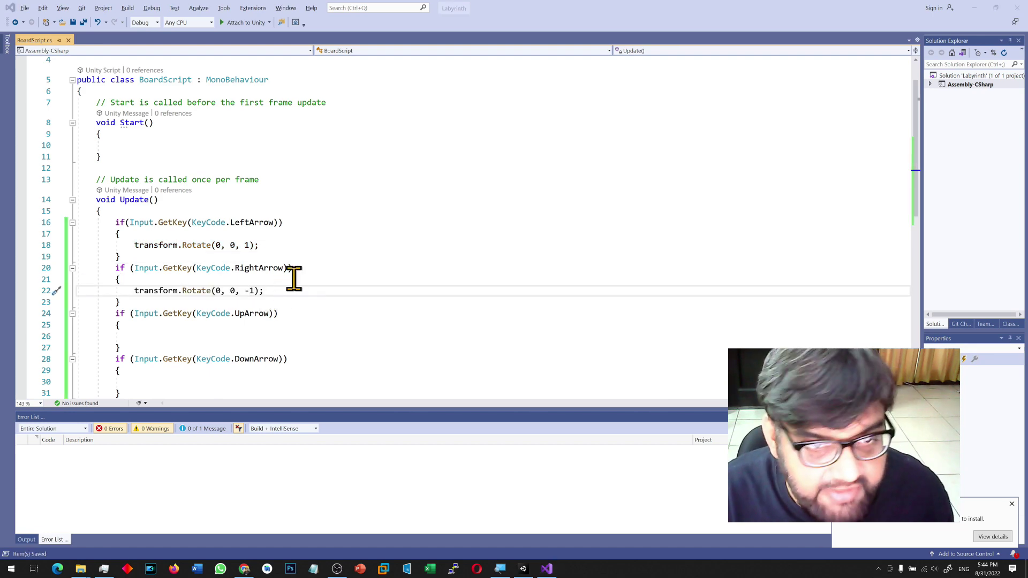
Switch to Unity, play the game, test tilting the board left and right, and stop playing.
key(alt+Tab)
click(388, 273)
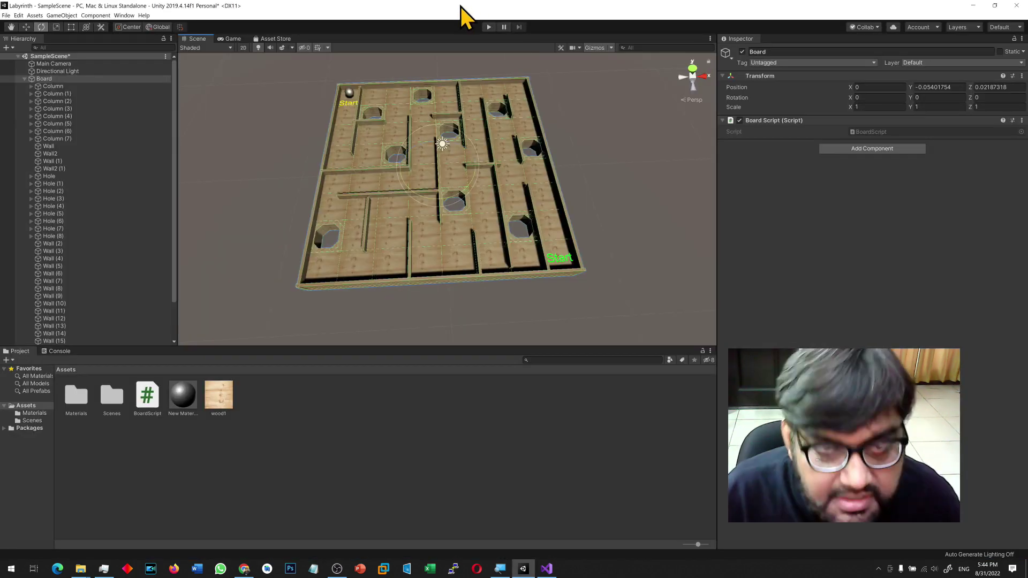
click(489, 27)
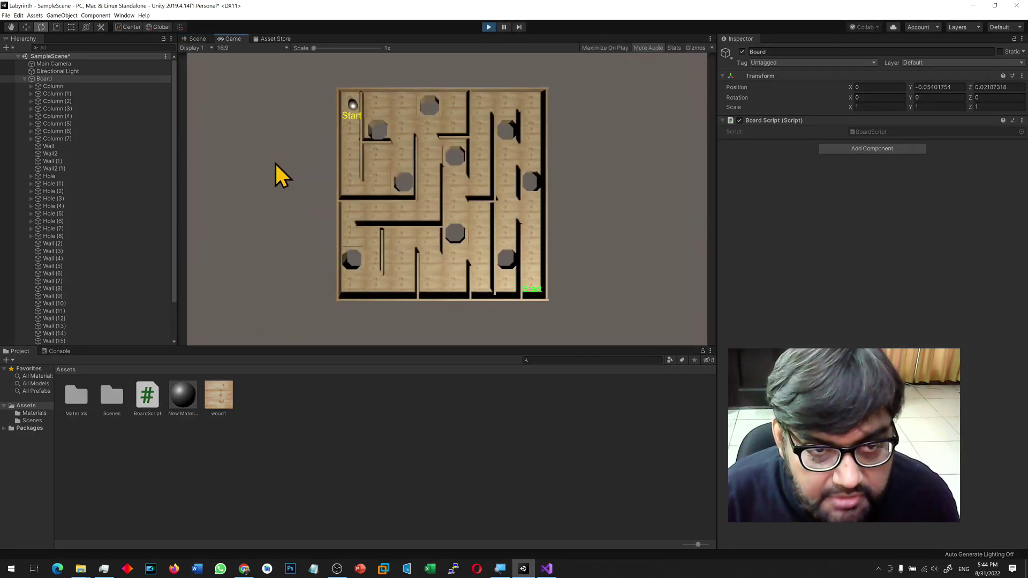
key(Right)
key(Left)
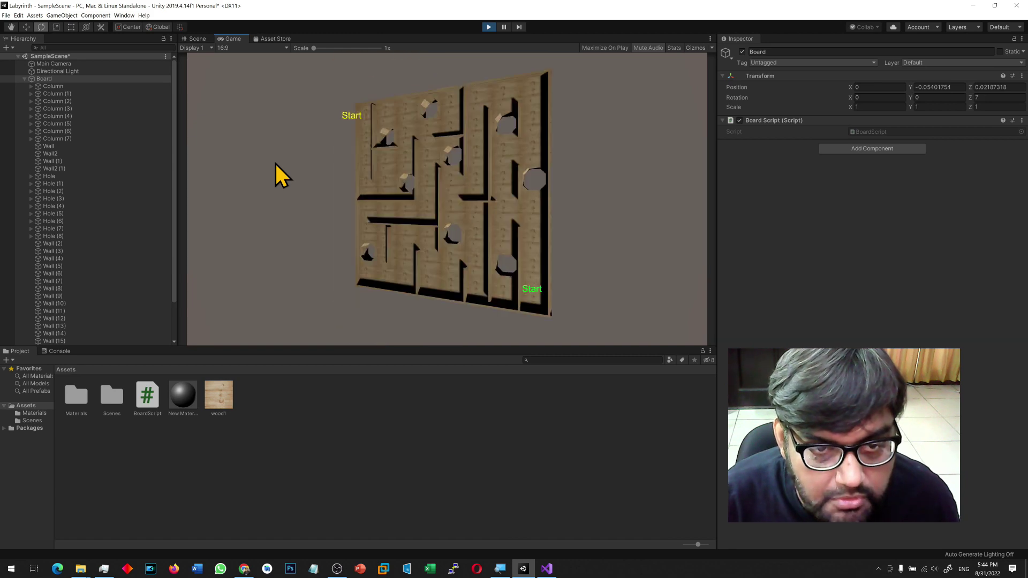
key(Right)
key(Left)
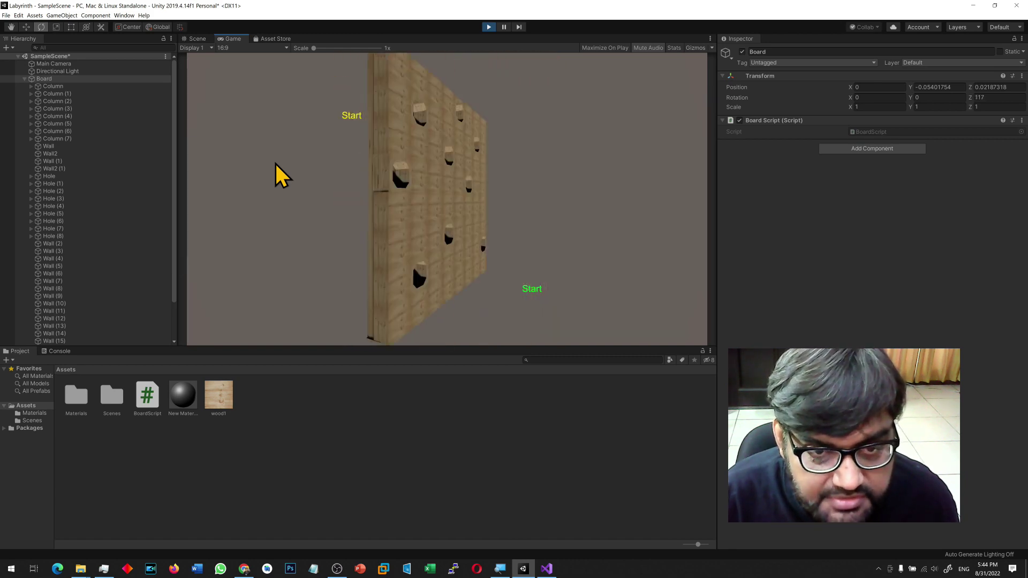
key(Right)
key(Left)
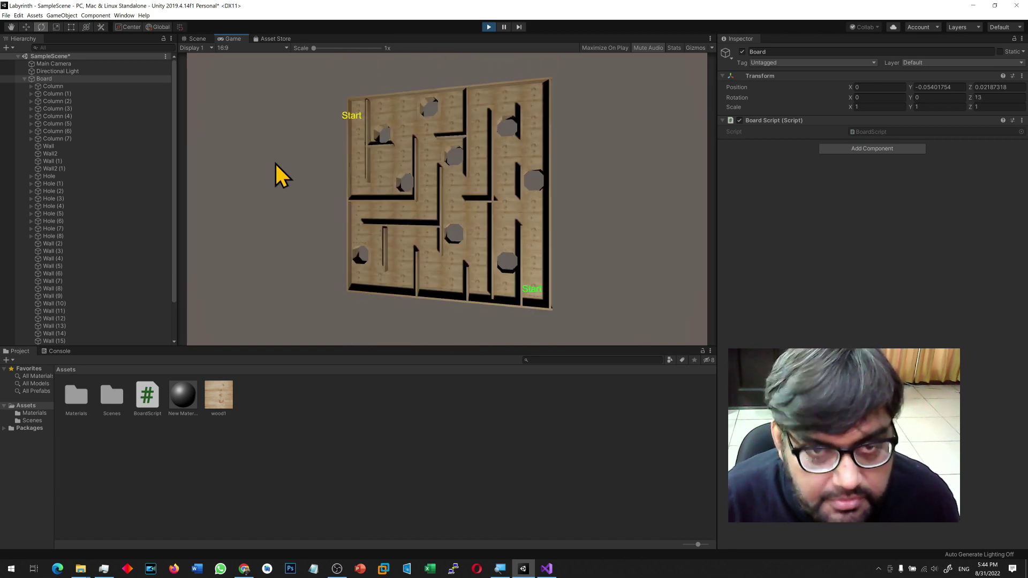
click(489, 28)
click(491, 30)
click(490, 29)
Return to Visual Studio and set the Rotate Z arguments to 0.01 for LeftArrow and -0.010 for RightArrow.
key(alt+Tab)
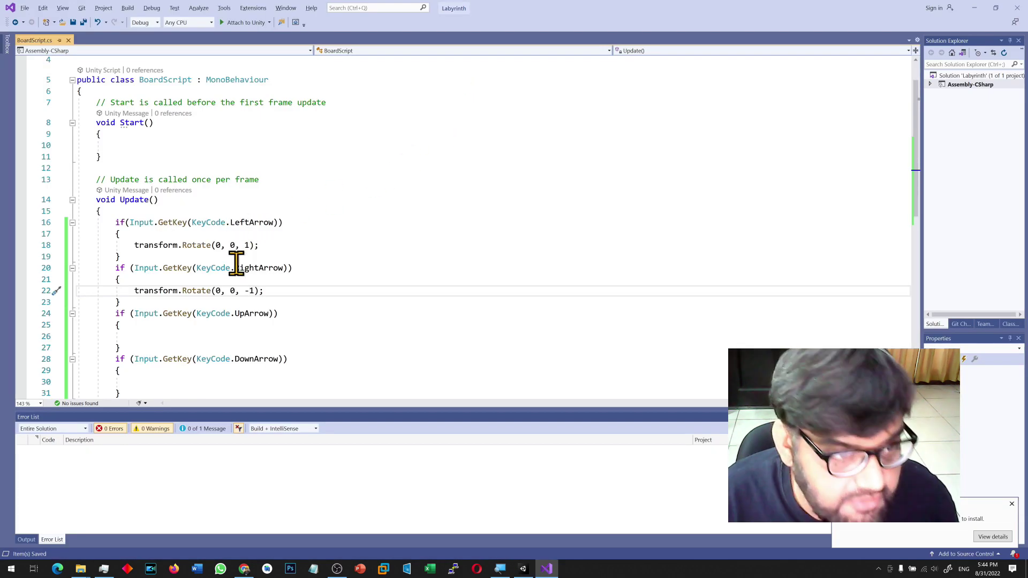
click(245, 245)
text(0.)
key(Down)
key(Down)
key(Down)
key(Down)
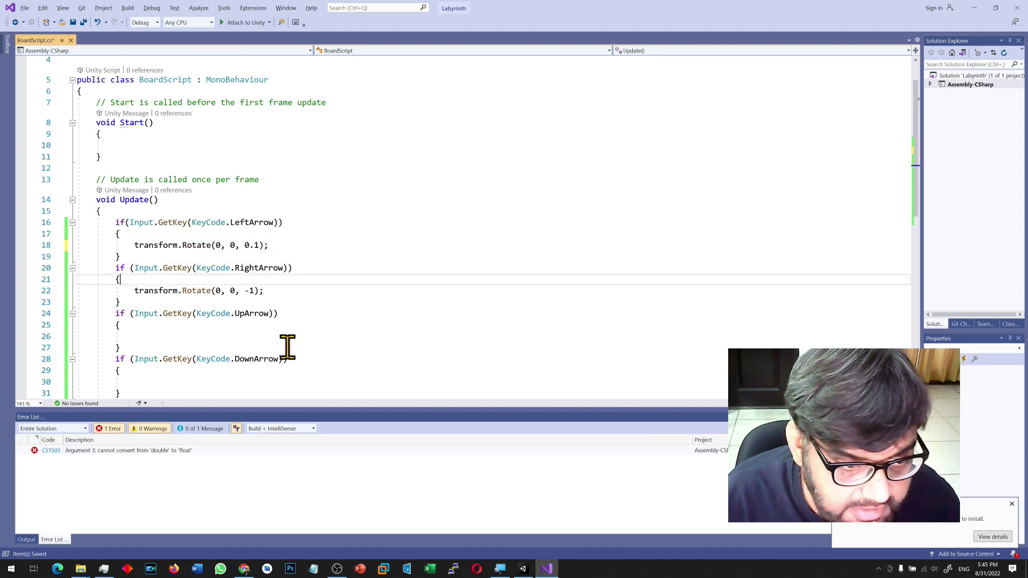
key(Up)
key(Up)
key(Up)
key(Up)
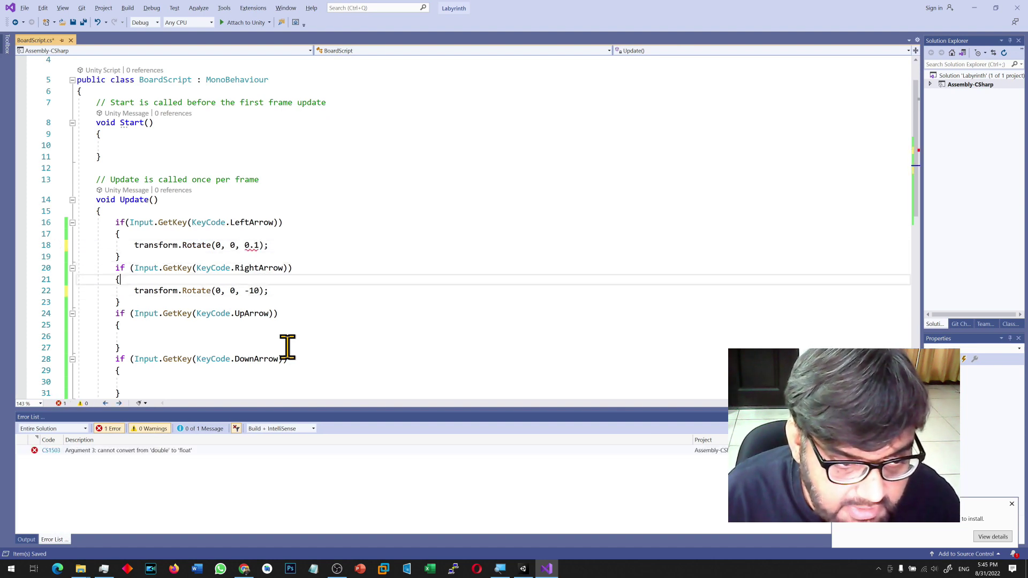
key(Down)
key(Down)
key(Down)
key(Down)
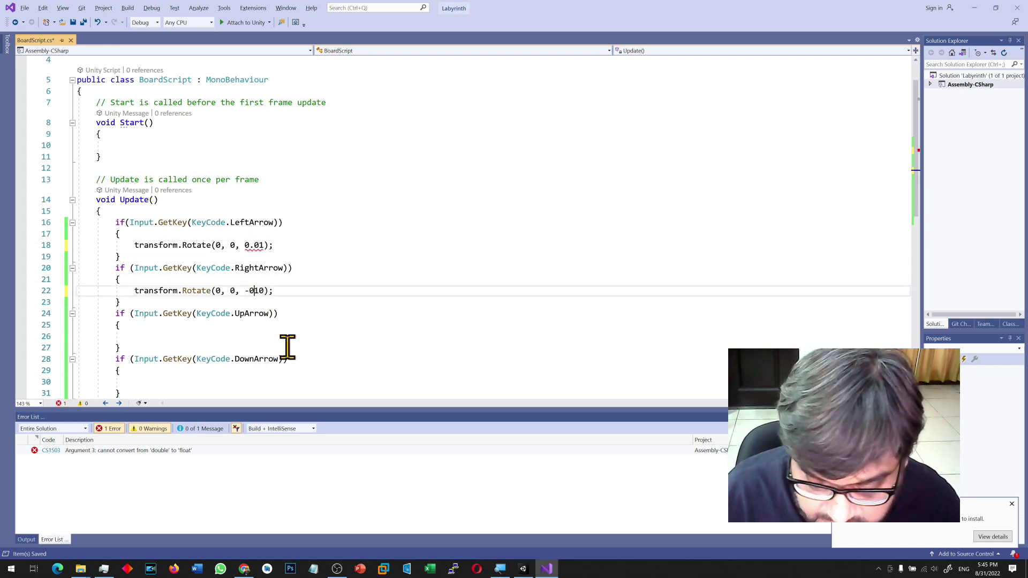
key(Up)
key(Up)
key(Up)
key(Up)
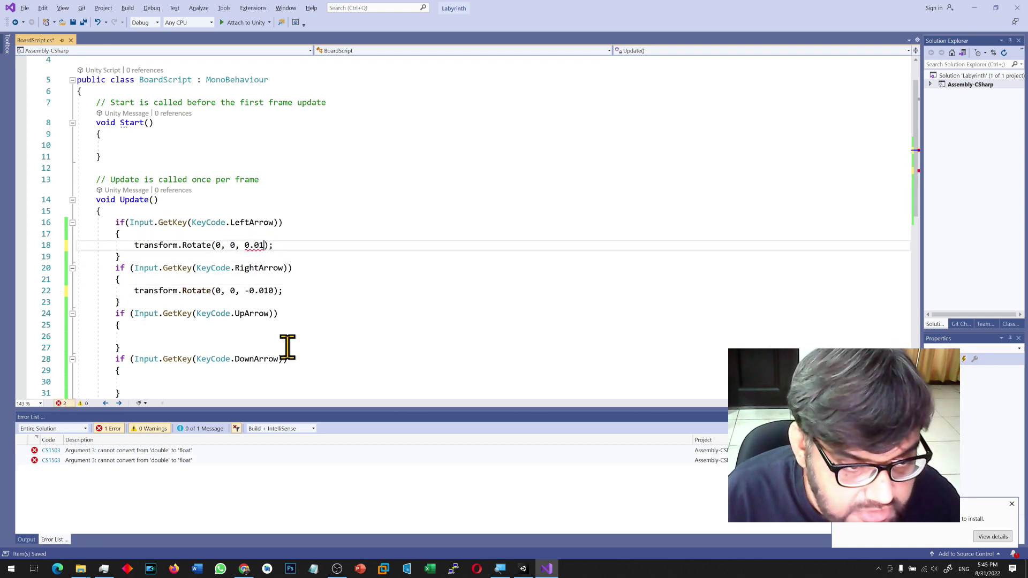
Rename the Update() method to FixedUpdate() and save BoardScript.
click(119, 199)
text(Fixed)
key(ctrl+s)
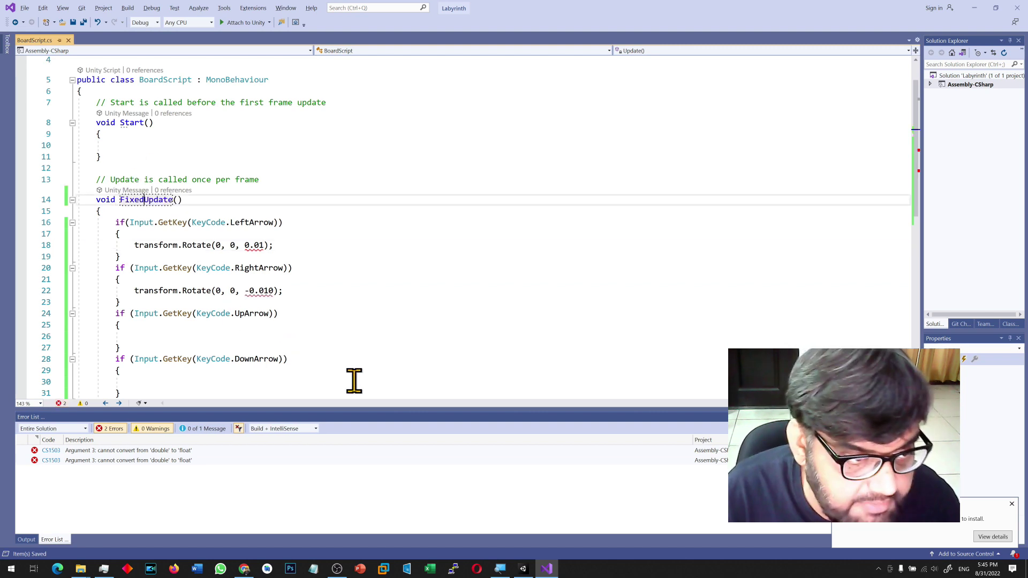
Make the Rotate Z arguments float literals, 0.01f for LeftArrow and -0.01f for RightArrow, and save the script.
click(264, 246)
text(f)
click(270, 291)
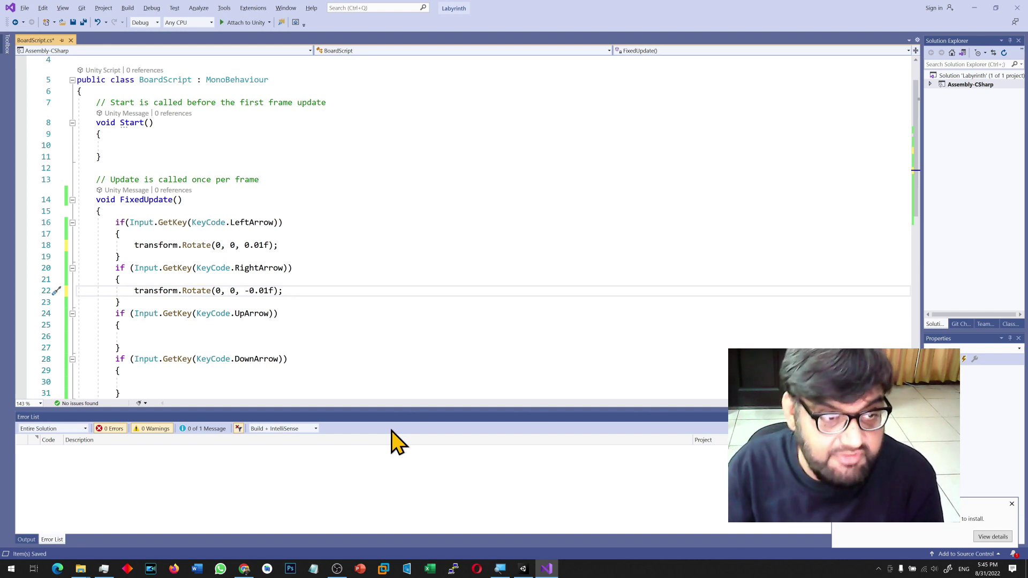
double_click(128, 200)
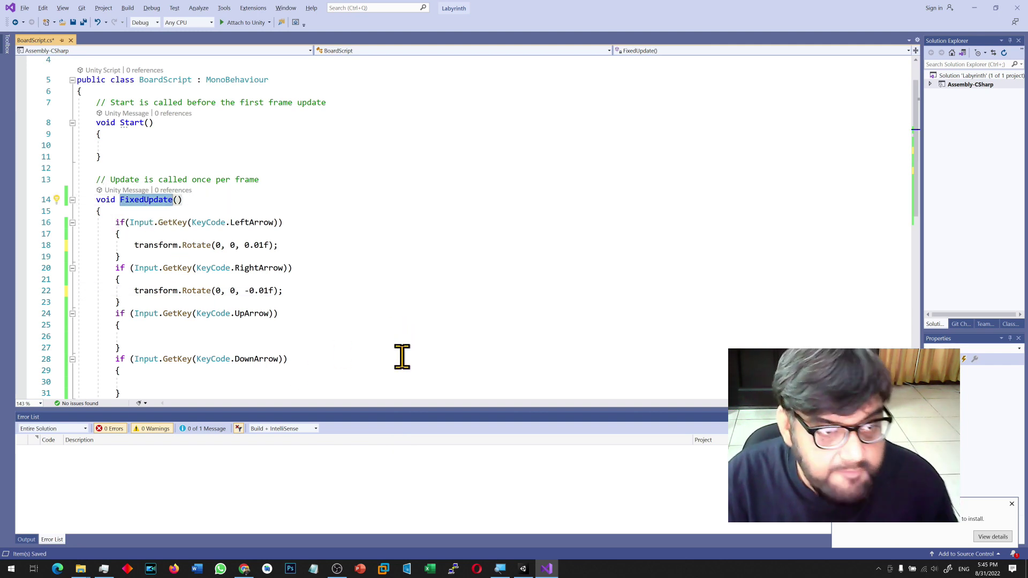
key(ctrl+s)
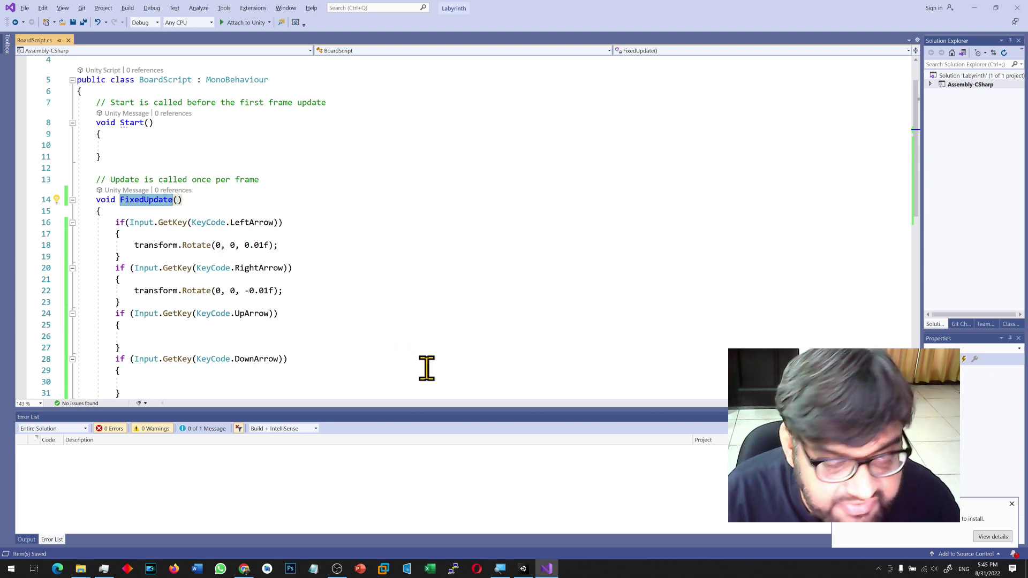
Switch to Unity, run the game to check the slower left and right board tilt, and stop it.
key(alt+Tab)
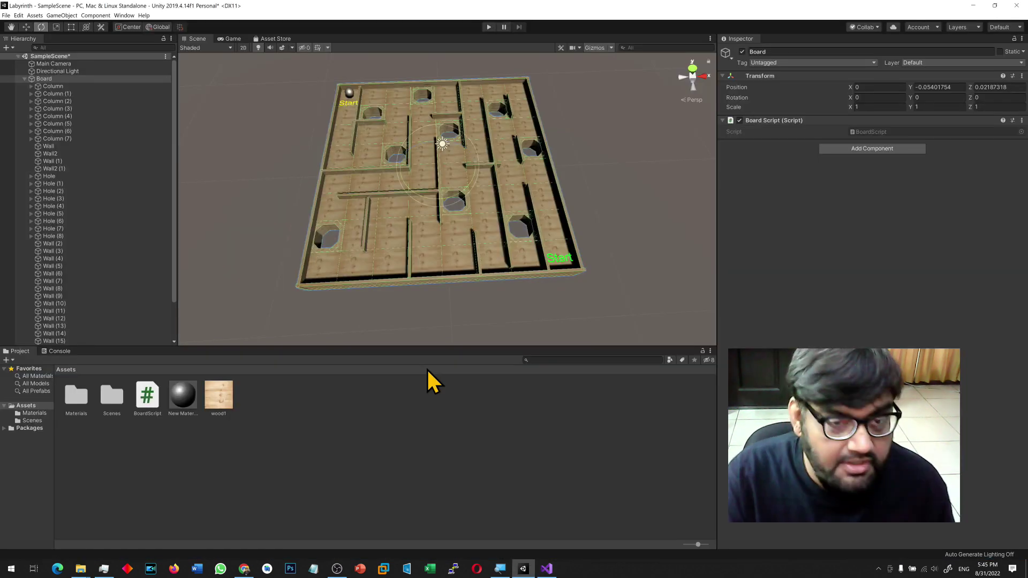
click(489, 27)
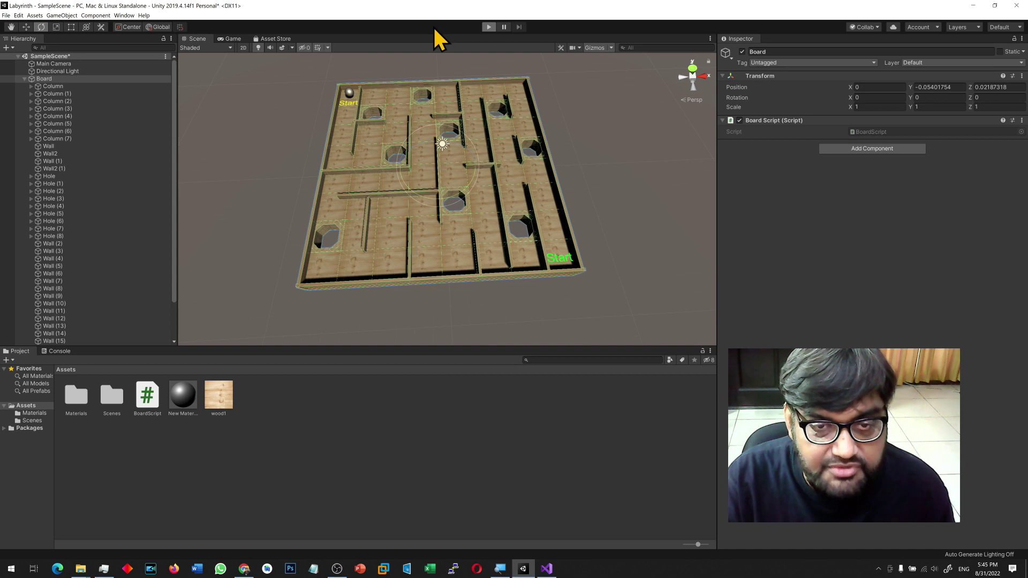
key(Left)
key(Left)
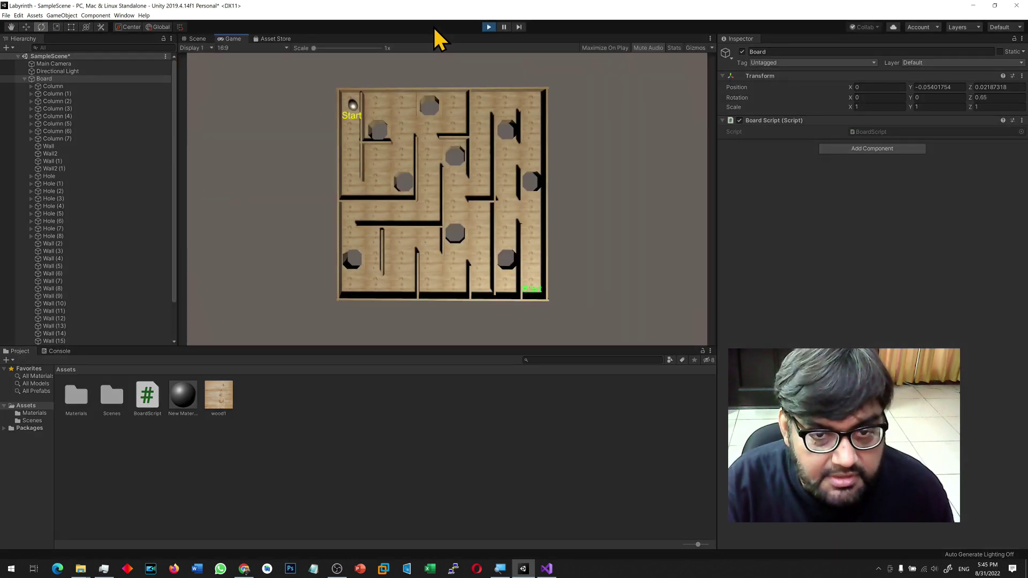
key(Right)
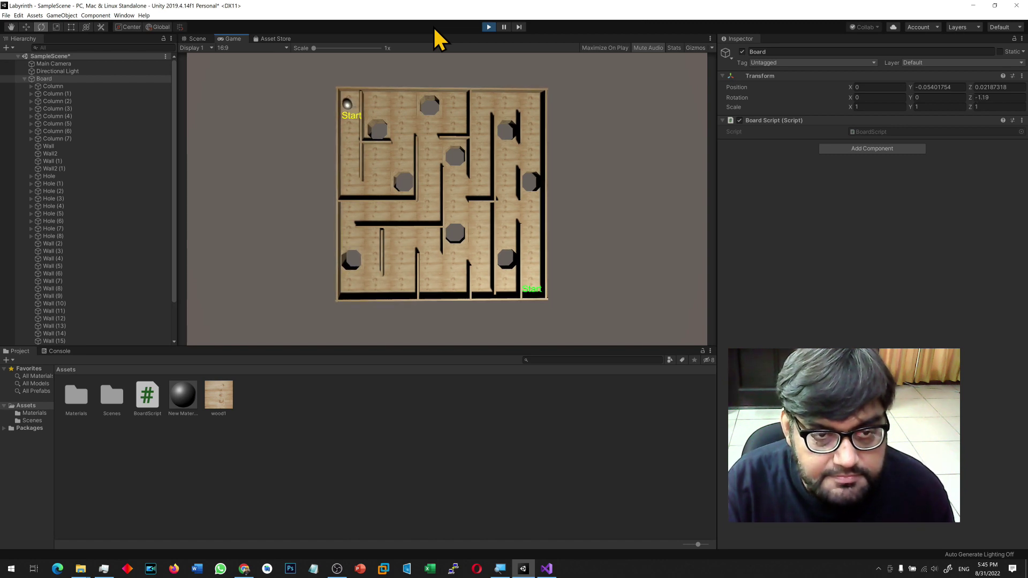
key(Right)
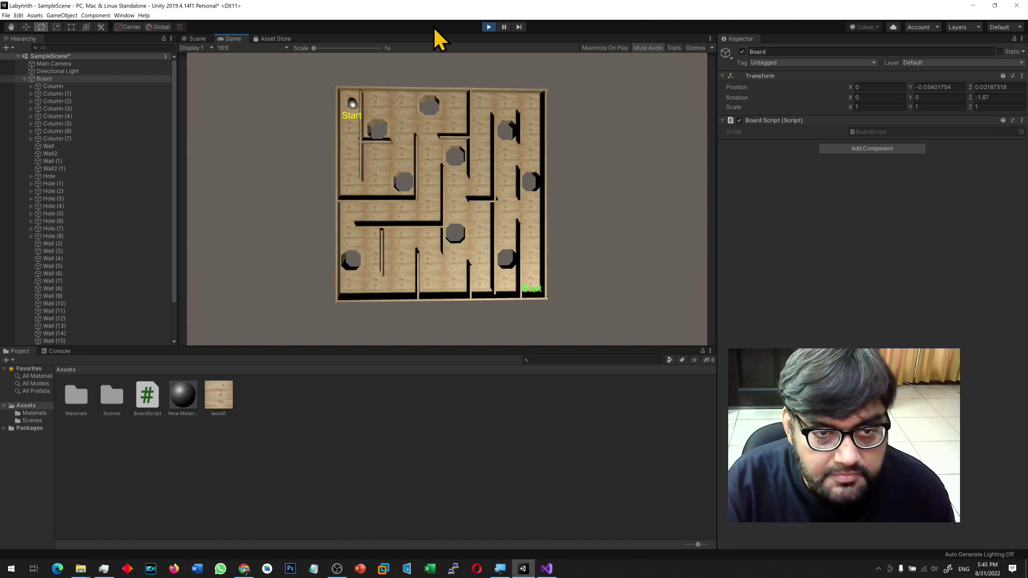
key(Left)
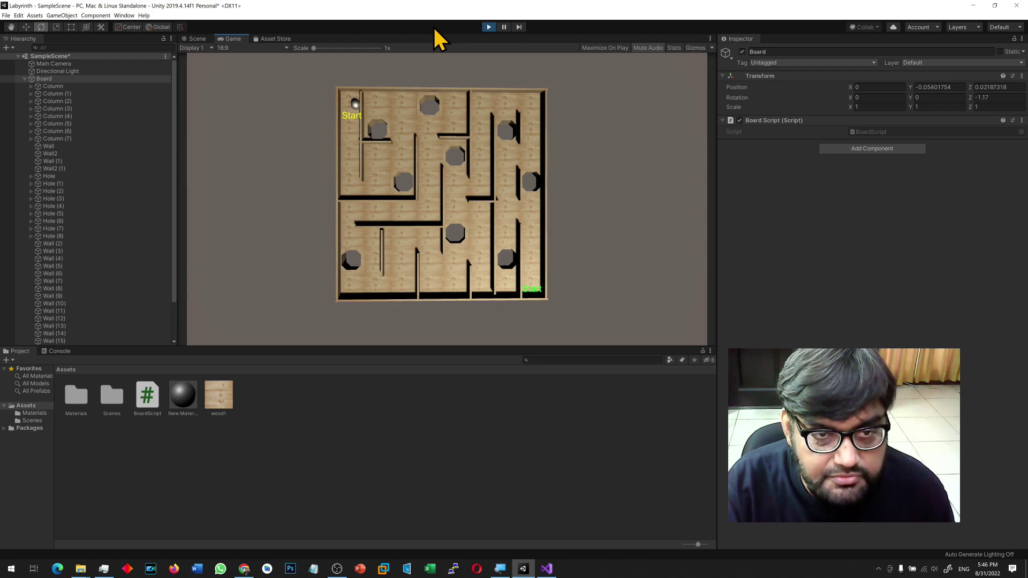
click(486, 27)
Back in Visual Studio, set the Rotate Z arguments to 0.05f for LeftArrow and -0.05f for RightArrow, and save BoardScript.
key(alt+Tab)
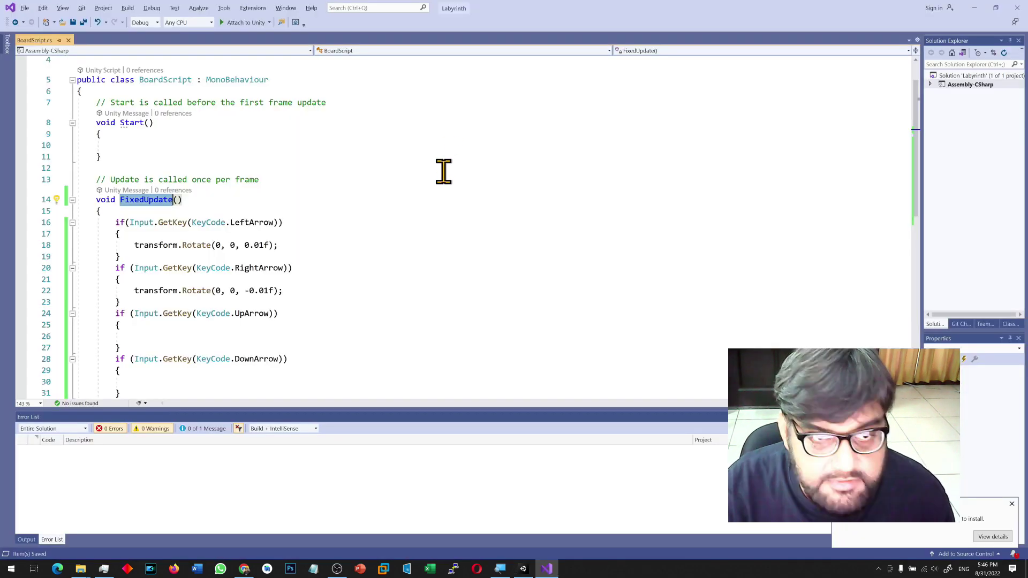
click(255, 245)
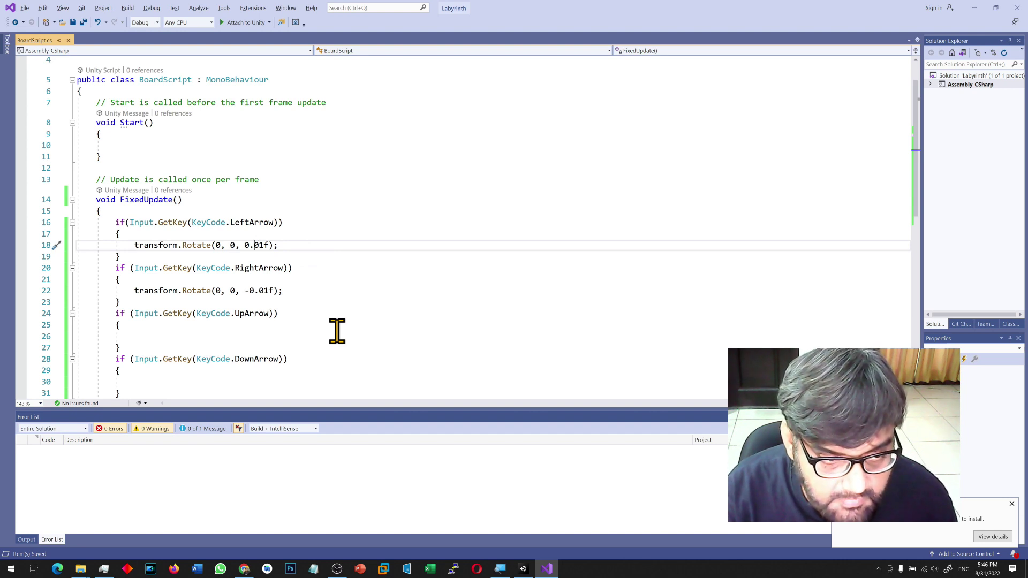
key(shift+Right)
text(5)
key(Down)
key(Down)
key(Down)
key(Down)
key(shift+Right)
text(5)
key(ctrl+s)
key(ctrl+d)
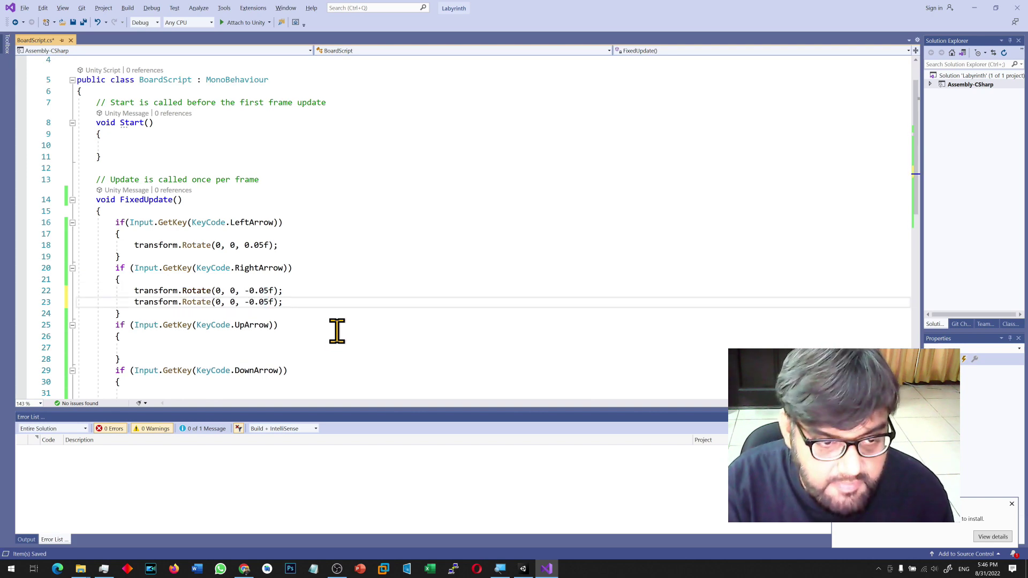
key(ctrl+z)
Switch to Unity, run the game to test the left and right board tilt at the 0.05f rotation rate, and stop it.
key(alt+Tab)
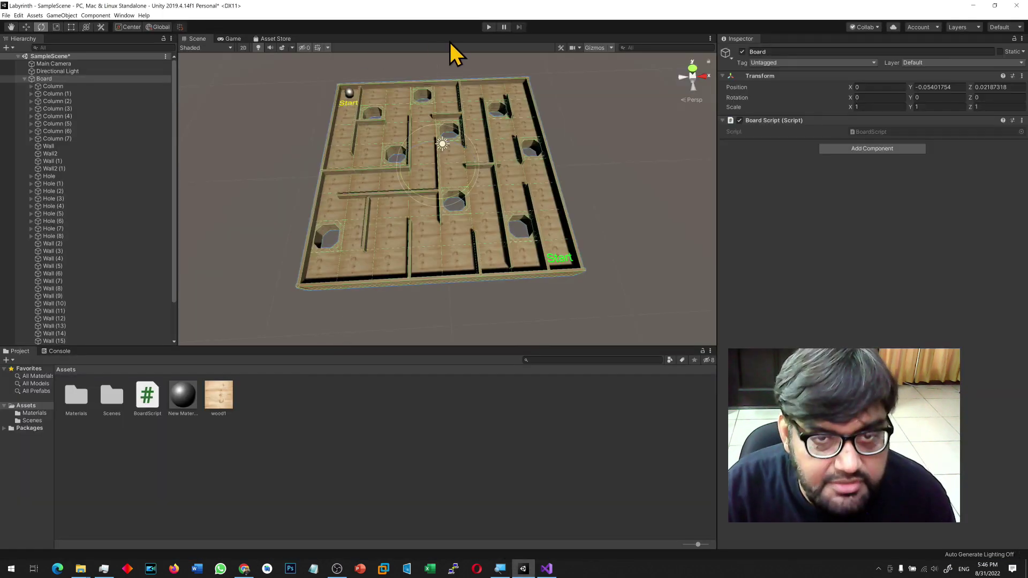
click(488, 27)
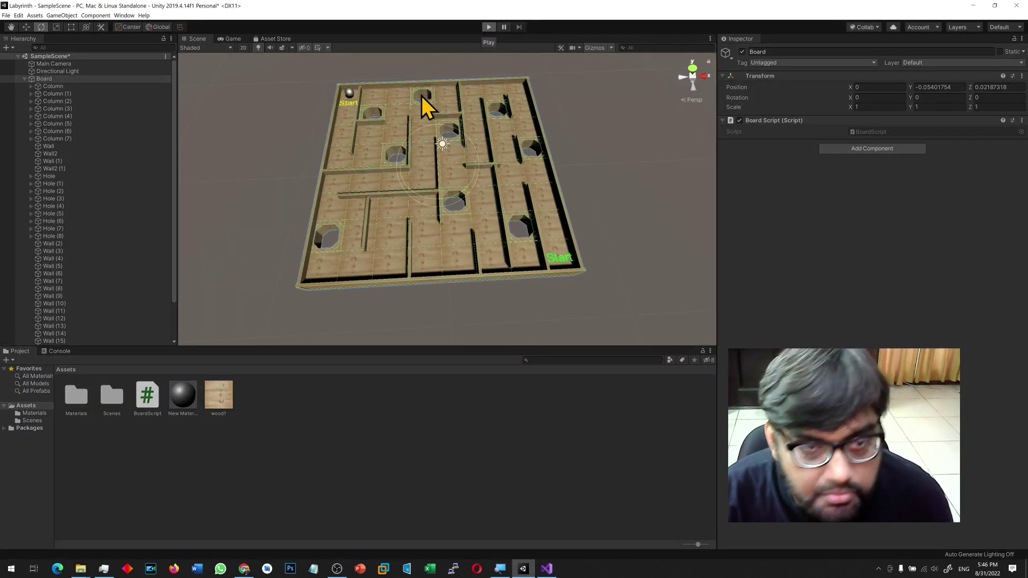
key(Right)
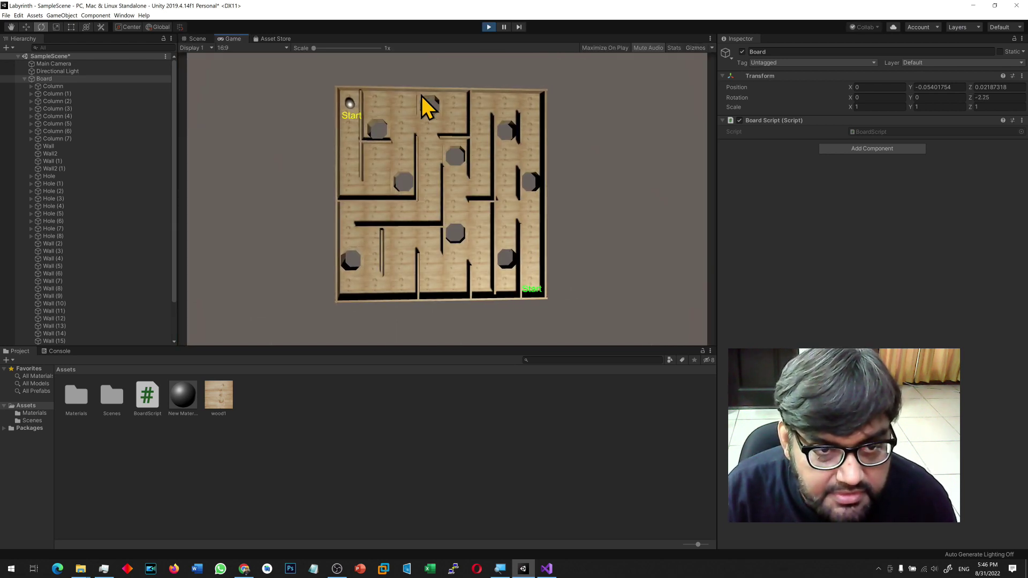
key(Left)
key(Left)
key(Left)
key(Right)
key(Right)
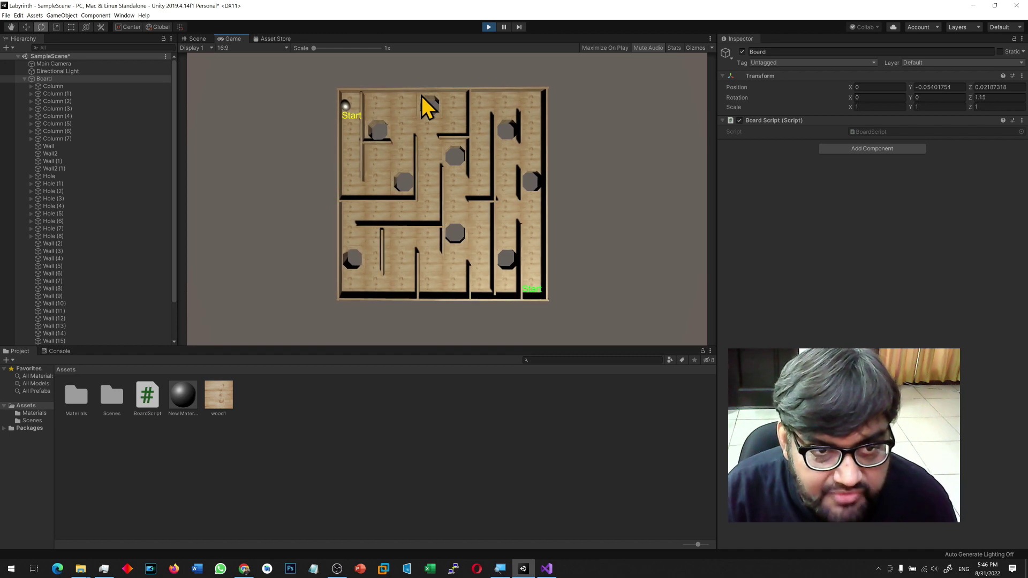
click(488, 26)
Back in Visual Studio, set the Rotate Z arguments to 0.1f for LeftArrow and -0.1f for RightArrow, and save BoardScript.
key(alt+Tab)
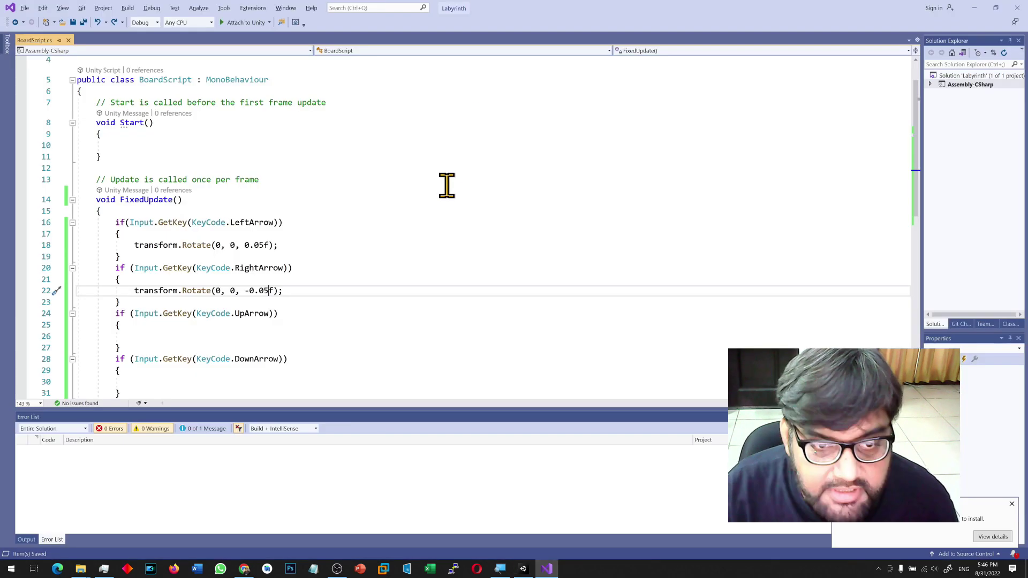
drag(254, 245, 264, 245)
text(1)
drag(267, 291, 258, 290)
text(1)
key(ctrl+s)
Switch to Unity, run the game to test the left and right board tilt at the 0.1f rotation rate, and stop it.
key(alt+Tab)
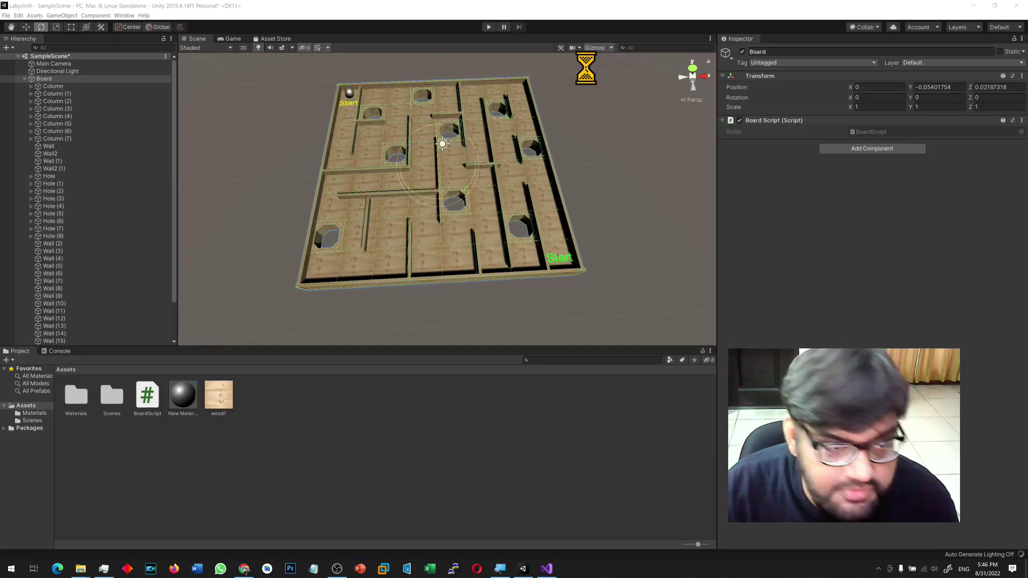
click(489, 27)
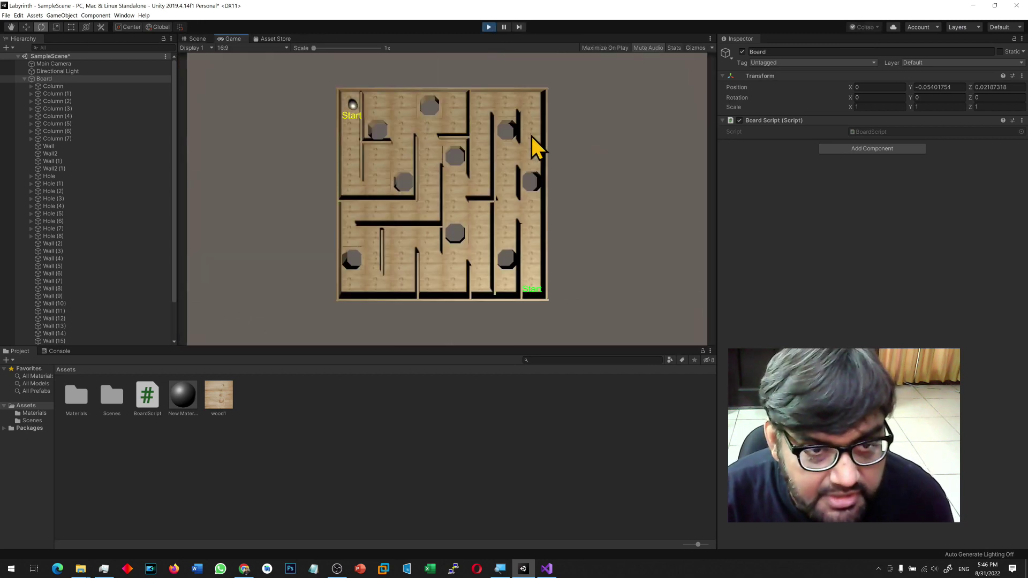
key(Left)
key(Right)
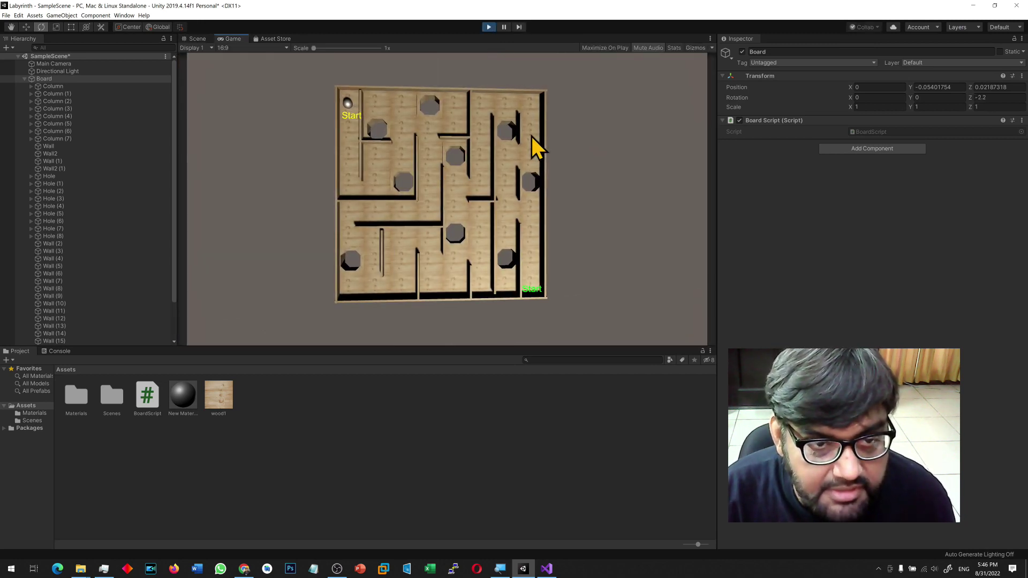
key(Left)
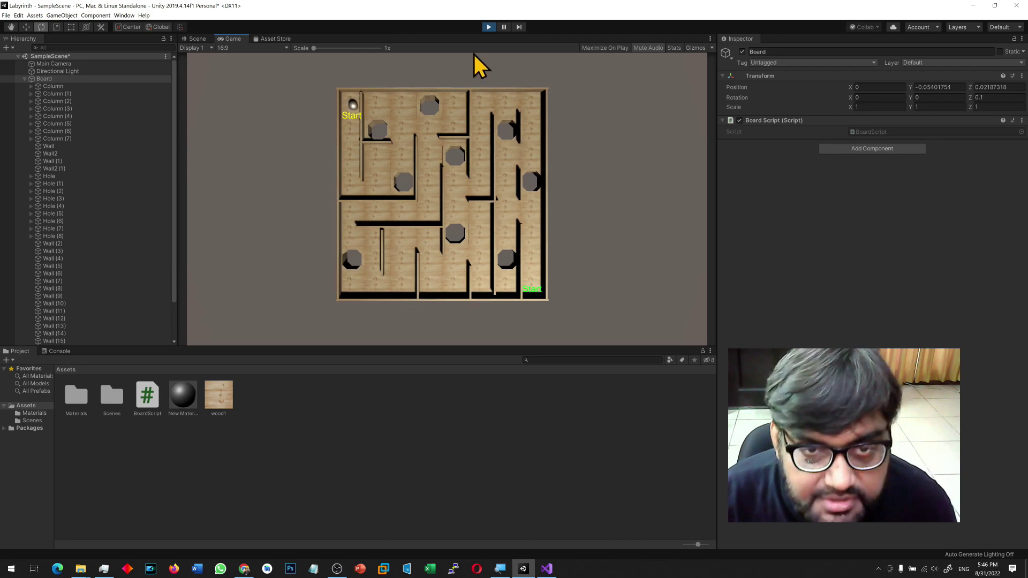
click(488, 27)
Review the LeftArrow Rotate value in BoardScript and examine the board's rotation axes from an angled view in Unity's scene.
key(alt+Tab)
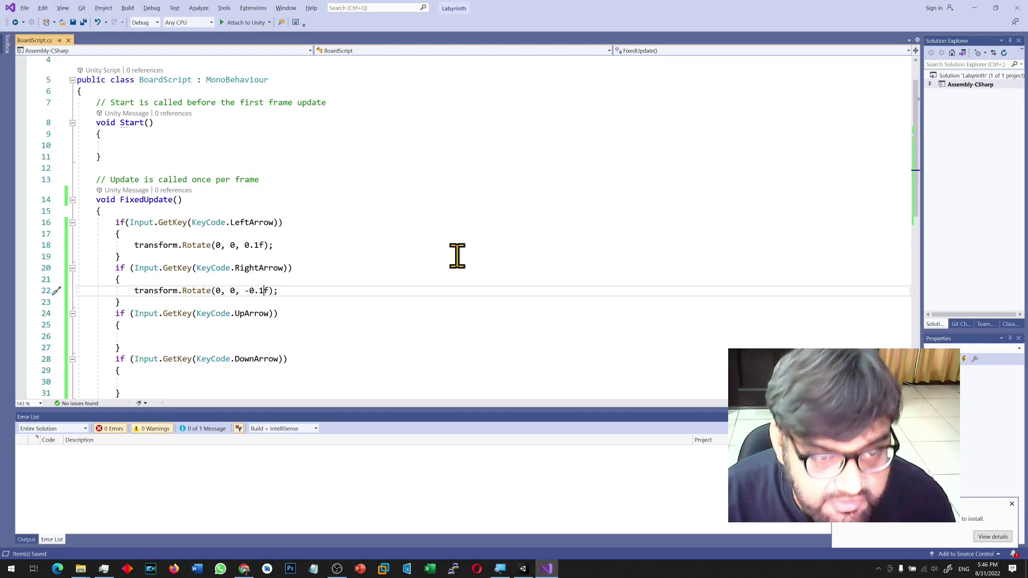
drag(264, 245, 241, 244)
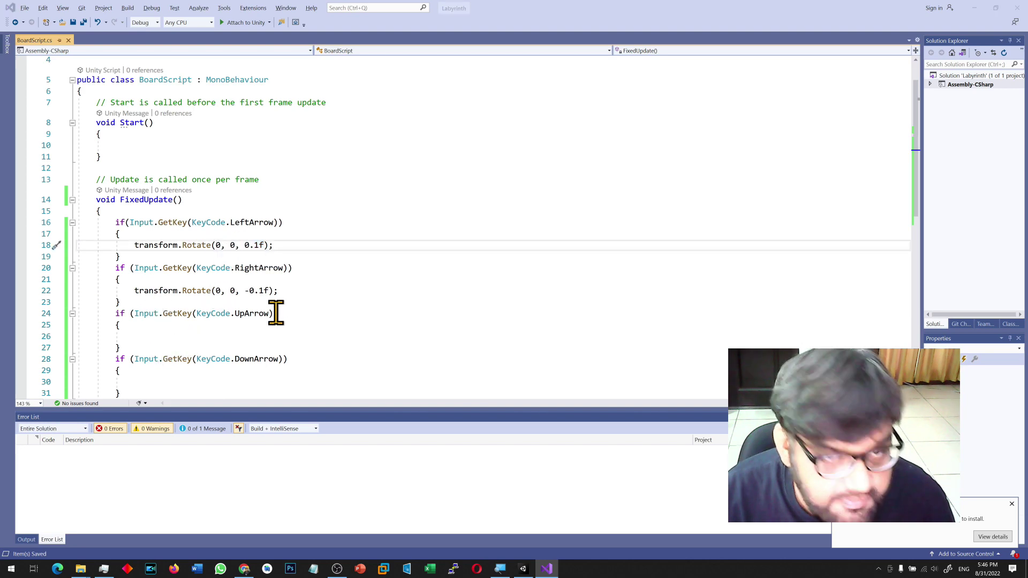
key(alt+Tab)
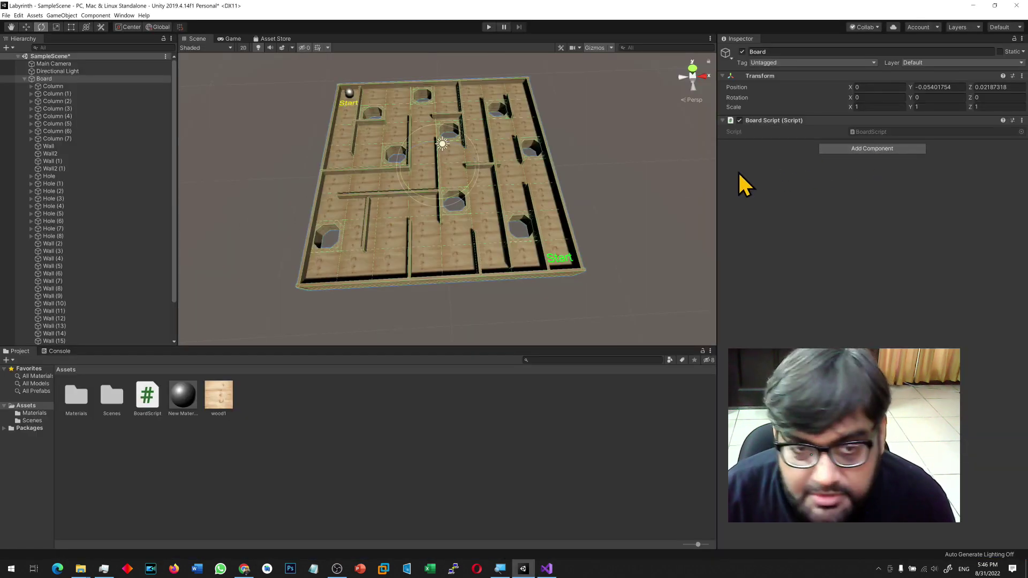
key(alt)
alt+drag(385, 206, 451, 151)
key(ctrl+z)
key(alt+space)
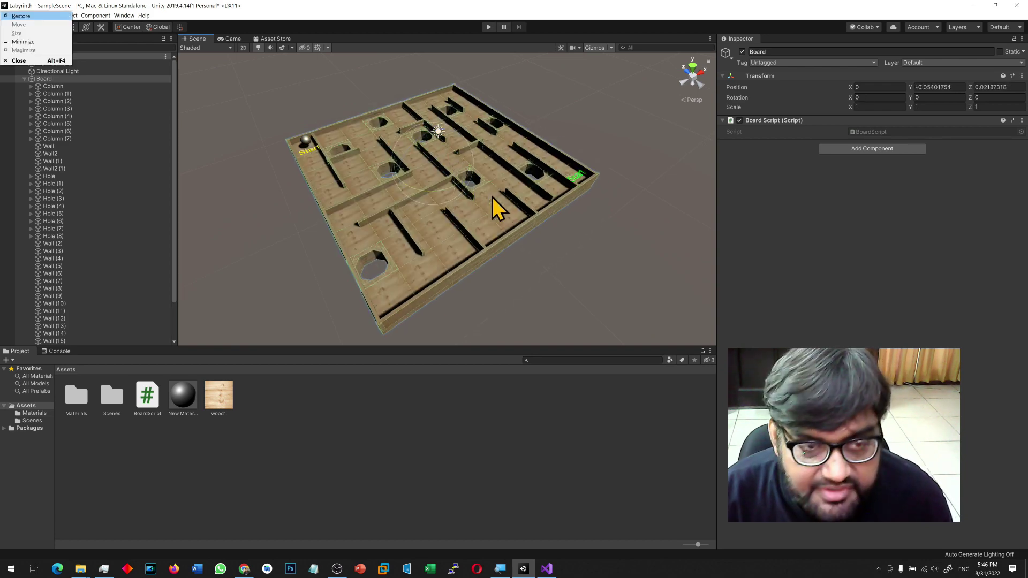
Return to Visual Studio and add transform.Rotate(0.1f, 0, 0); inside the UpArrow condition of FixedUpdate.
key(alt+Tab)
drag(135, 247, 274, 242)
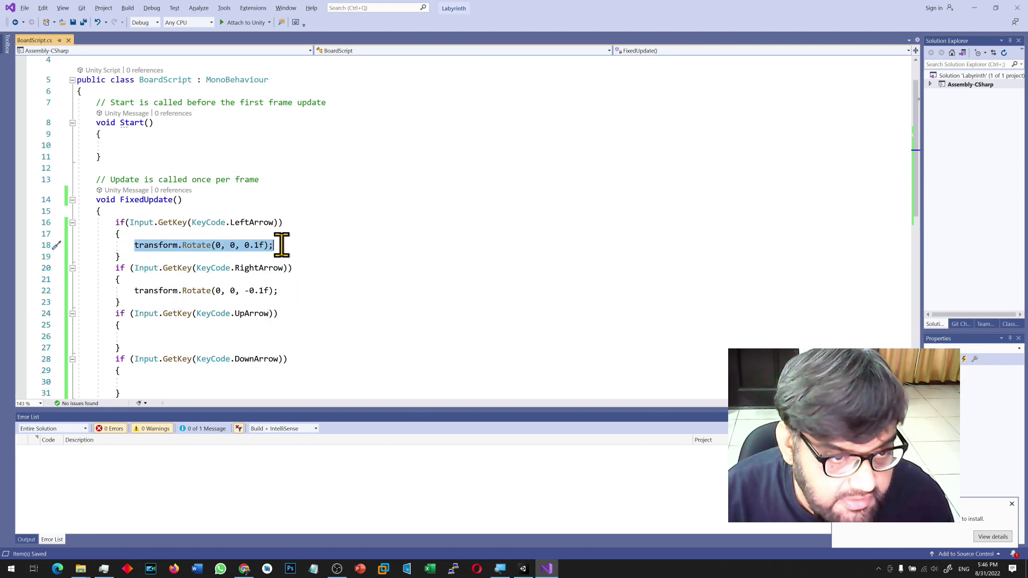
click(199, 336)
scroll(236, 342, down, 1)
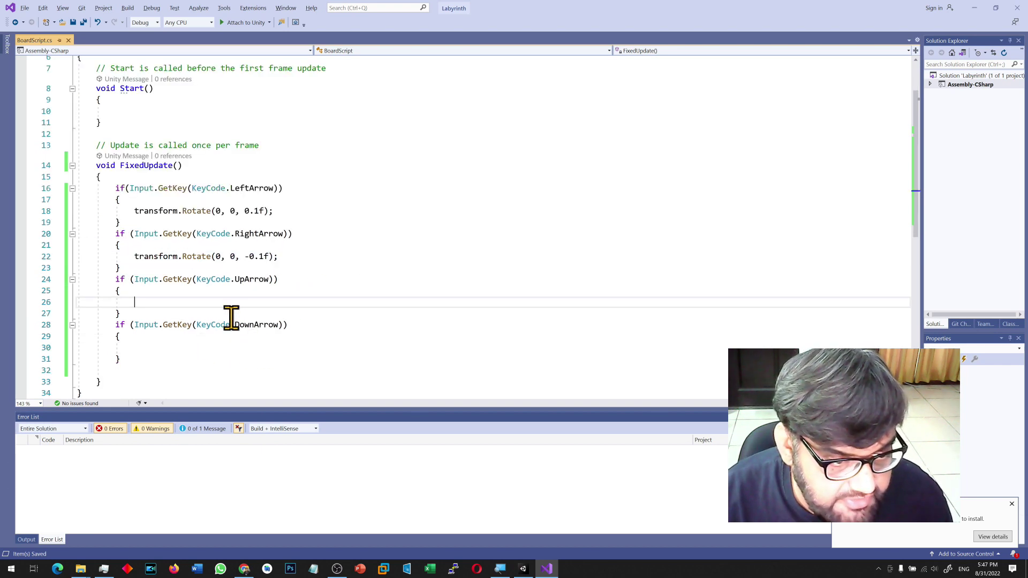
text(transform)
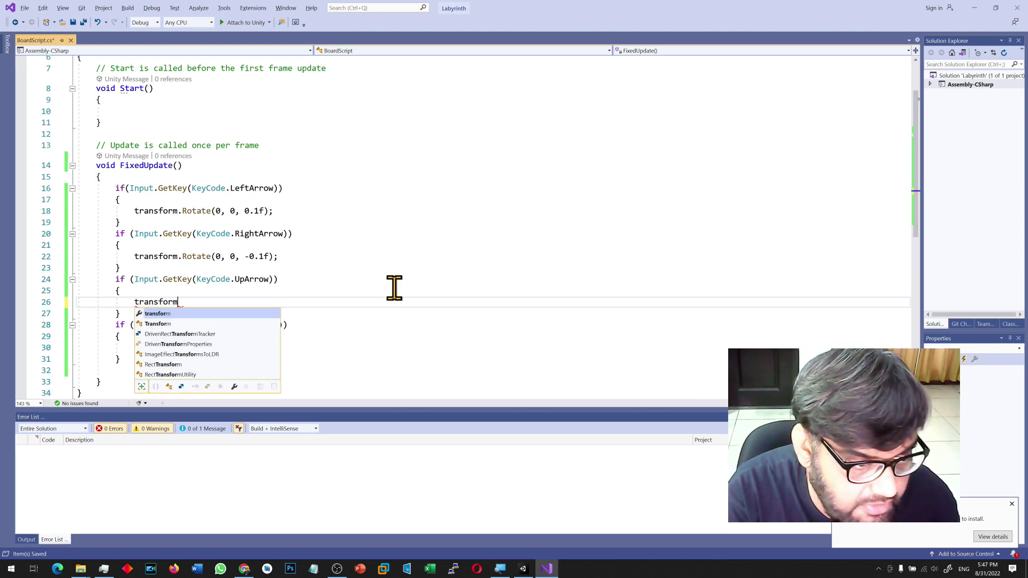
text(.Rotate(0.1,)
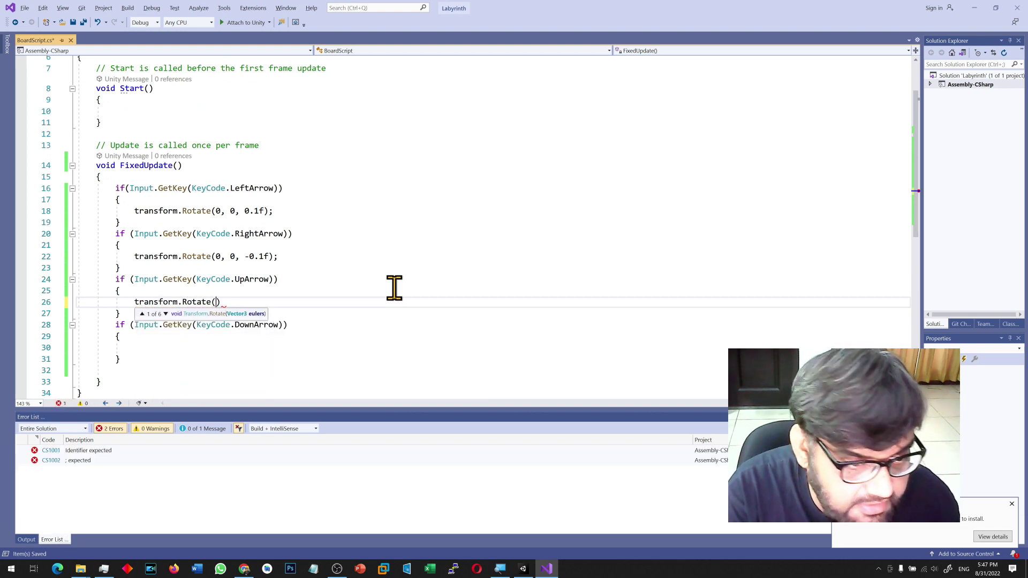
key(BackSpace)
text(f, 0, 0))
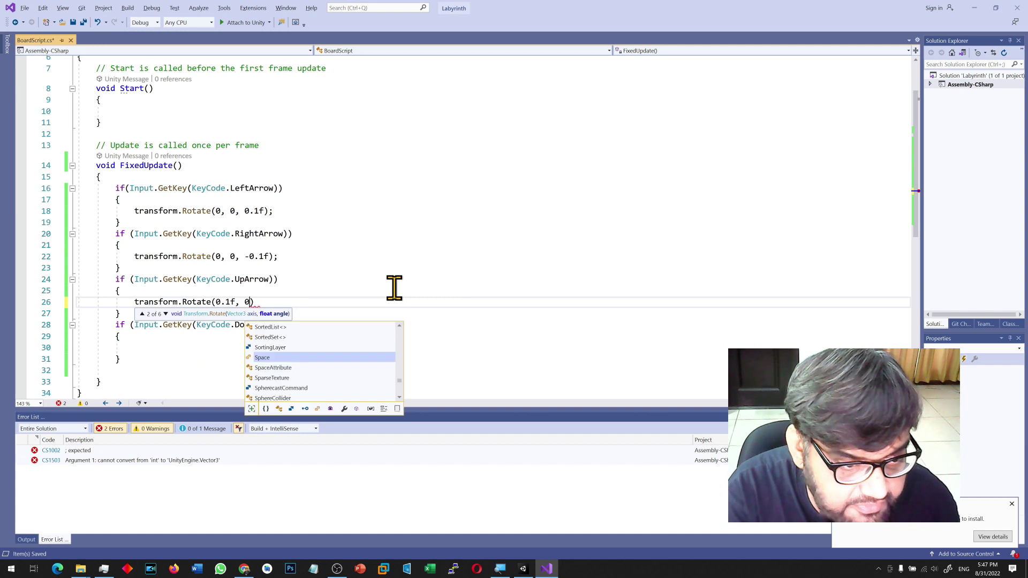
text(;)
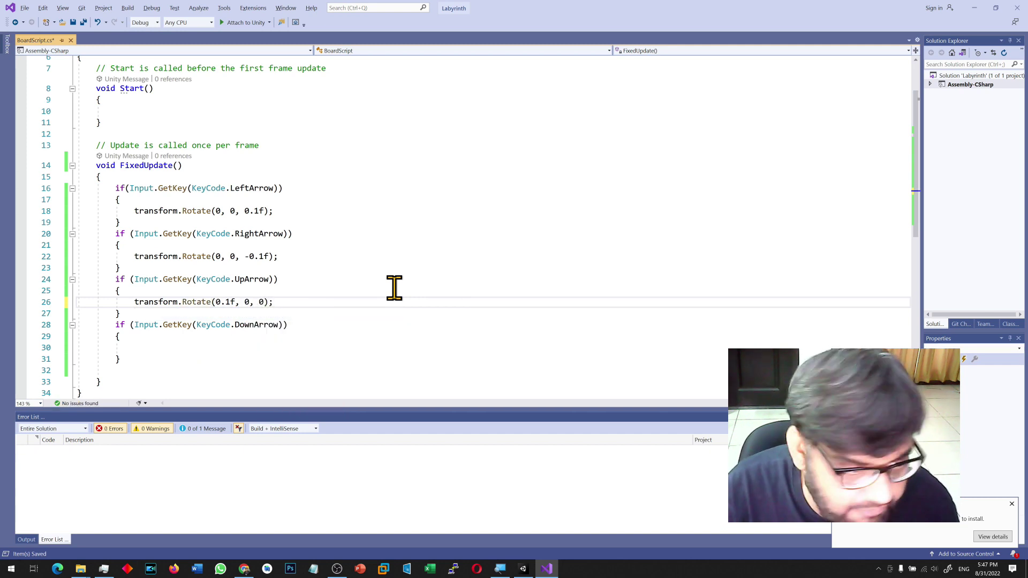
Copy the UpArrow Rotate line into the DownArrow condition, change its X argument to -0.1f, and save BoardScript.
drag(134, 303, 258, 312)
text(transform.Rotate(0.1f, 0, 0);)
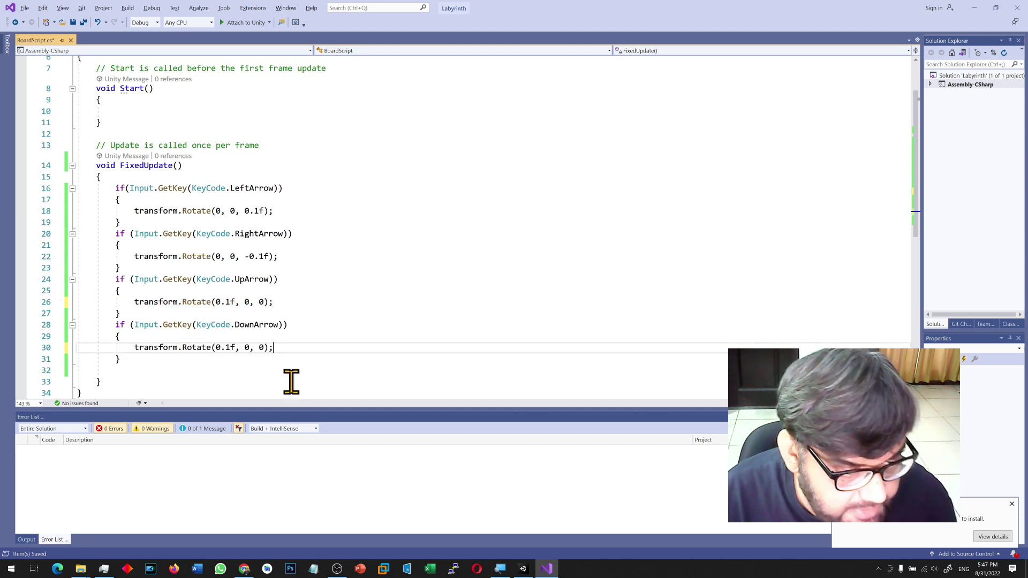
click(214, 347)
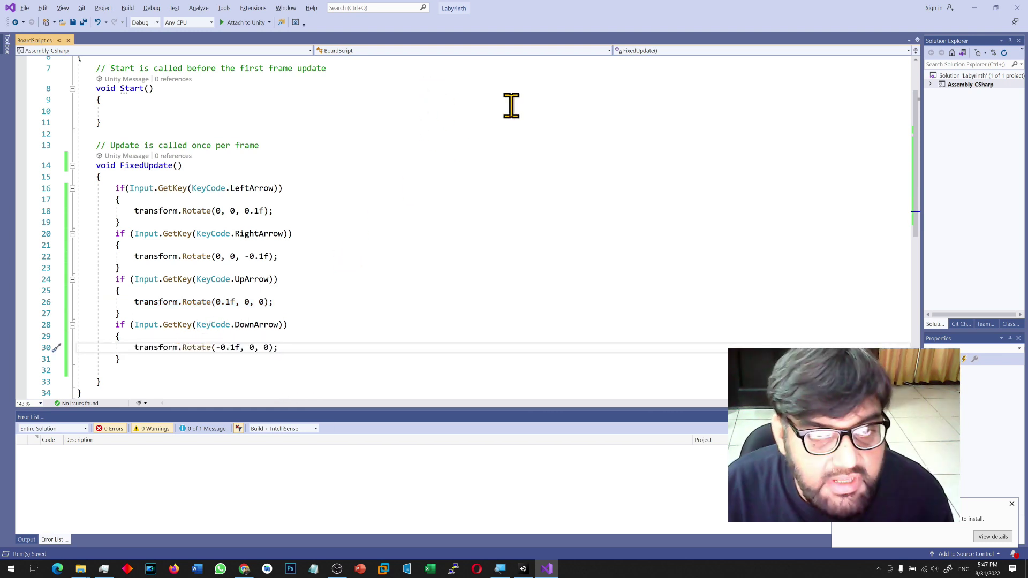
Switch to Unity, run the game to roll the ball by tilting the board with all four arrow keys, and stop it.
key(alt+Tab)
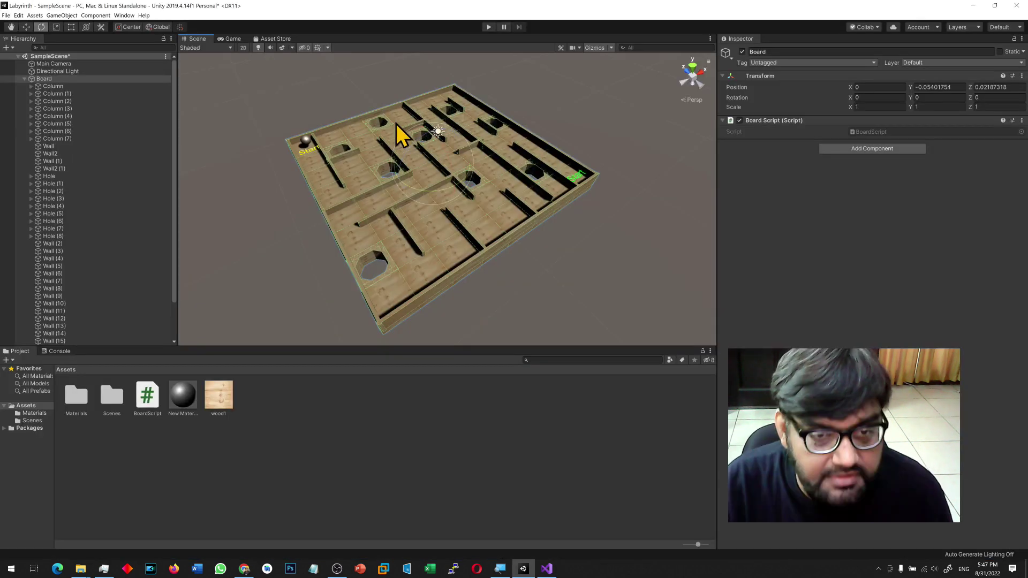
click(487, 28)
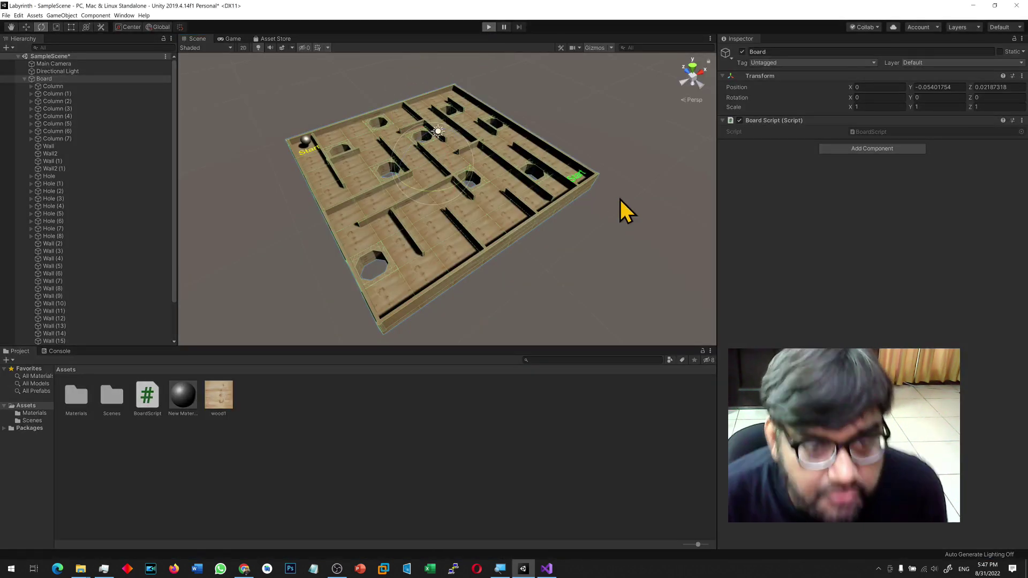
key(Up)
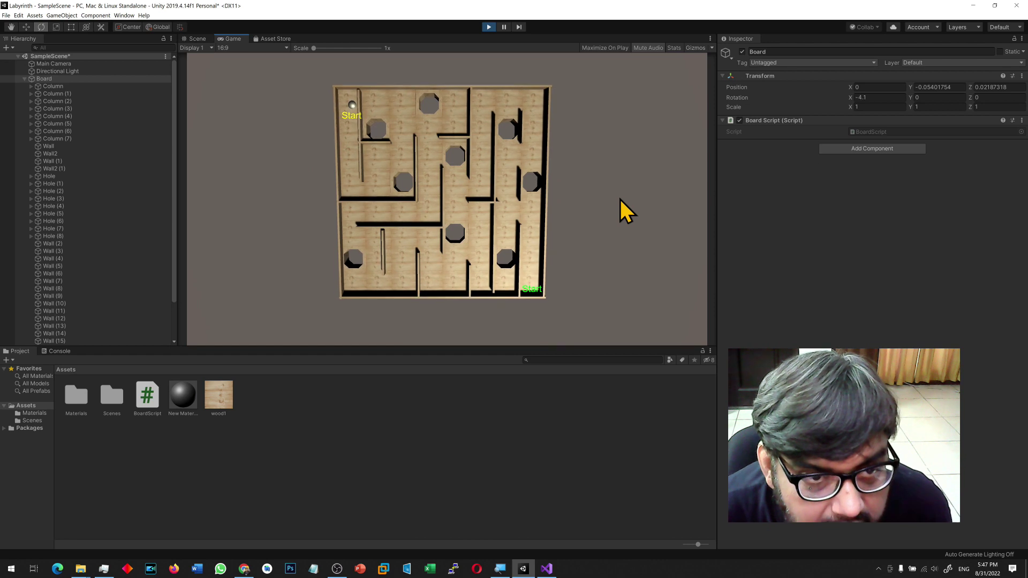
key(Down)
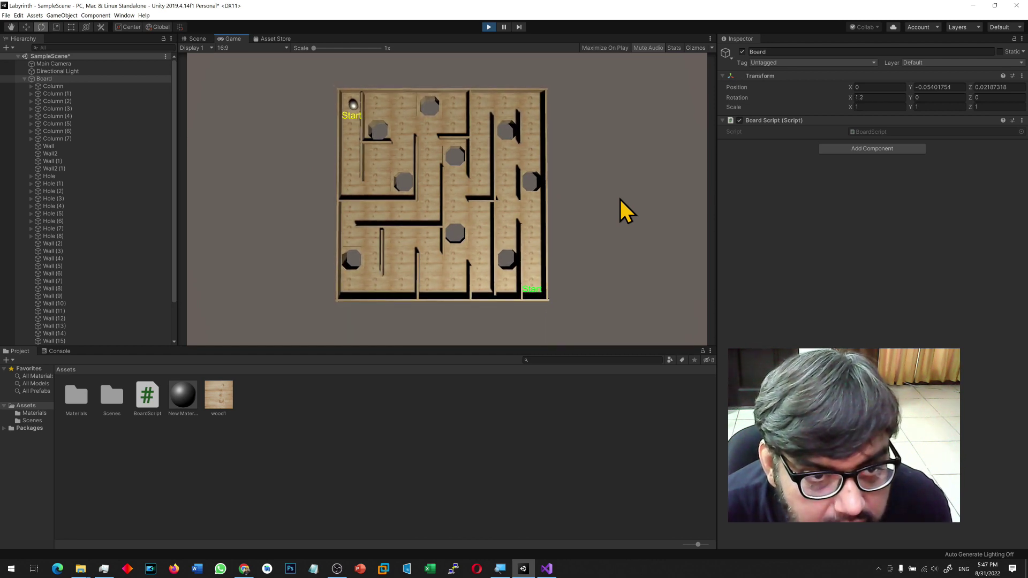
key(Down)
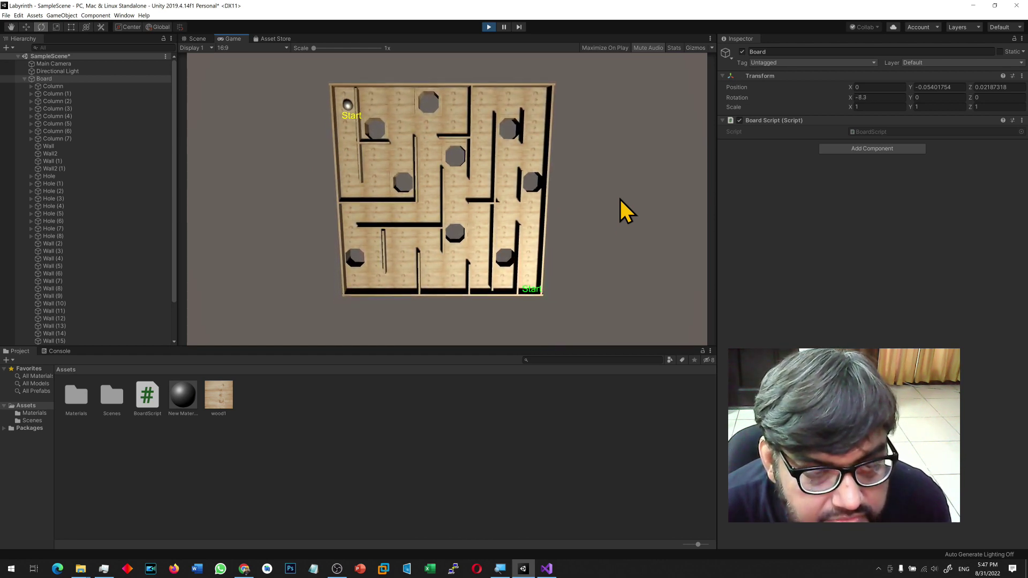
key(Up)
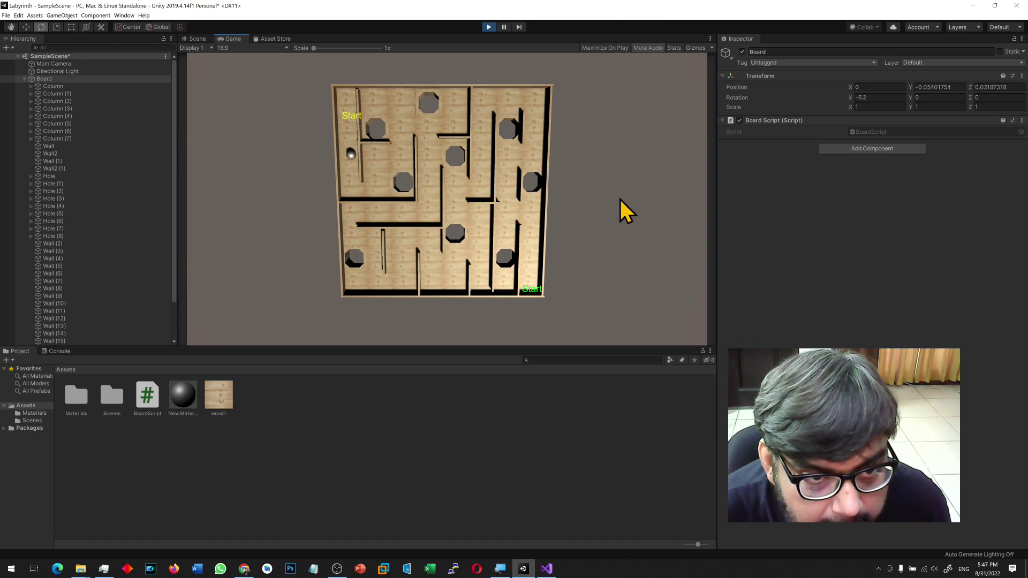
key(Right)
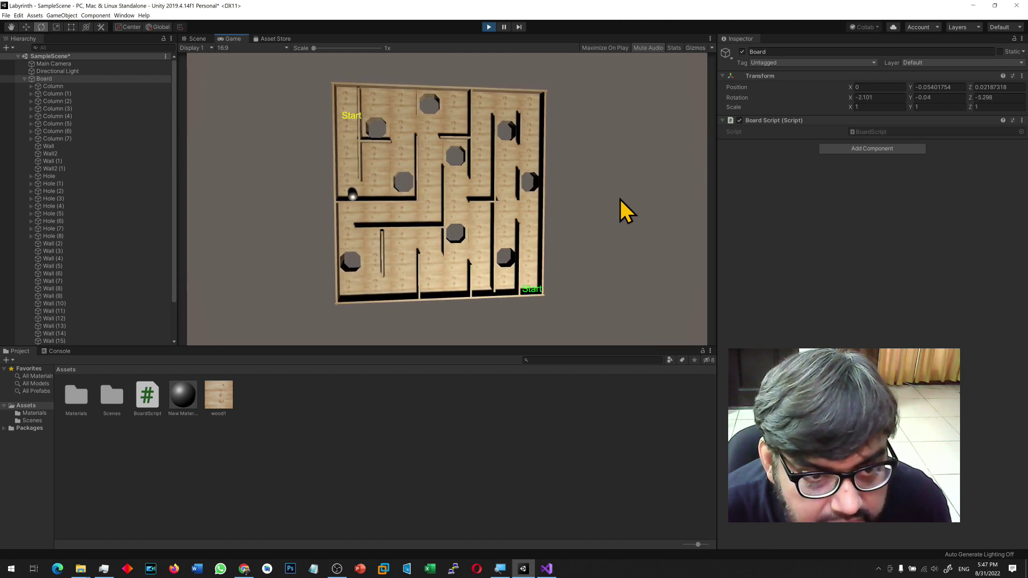
key(Up)
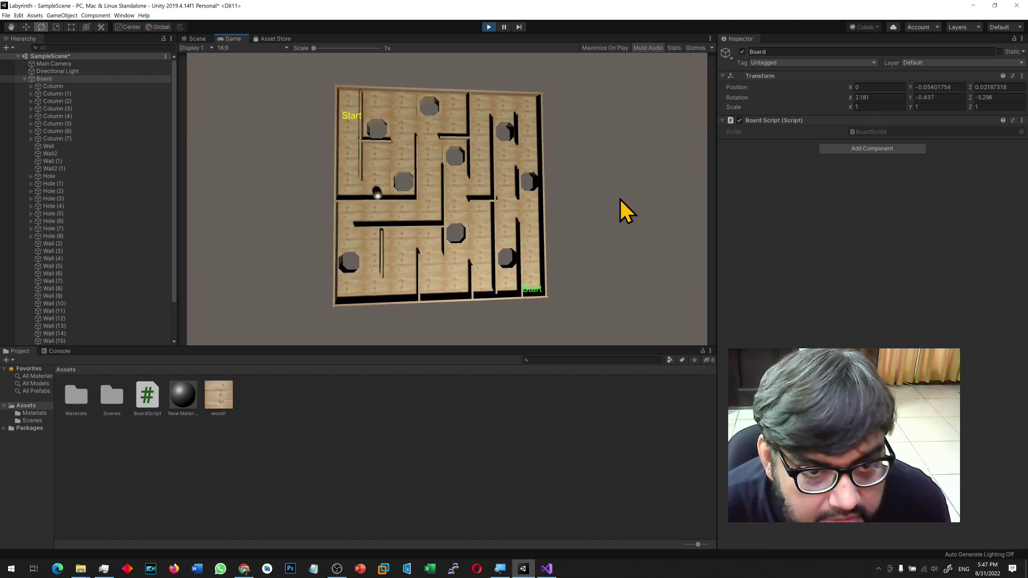
key(Left)
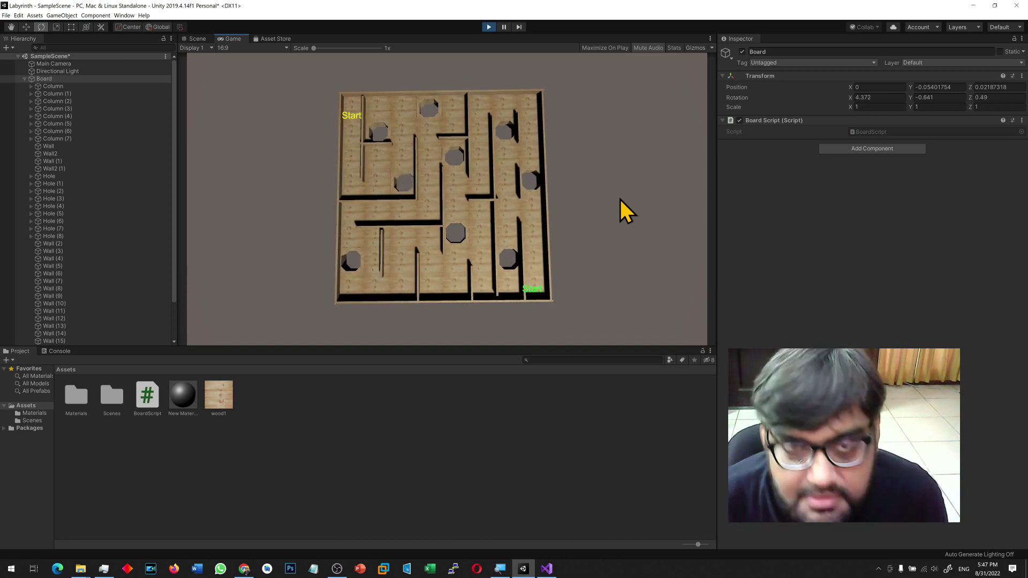
click(488, 26)
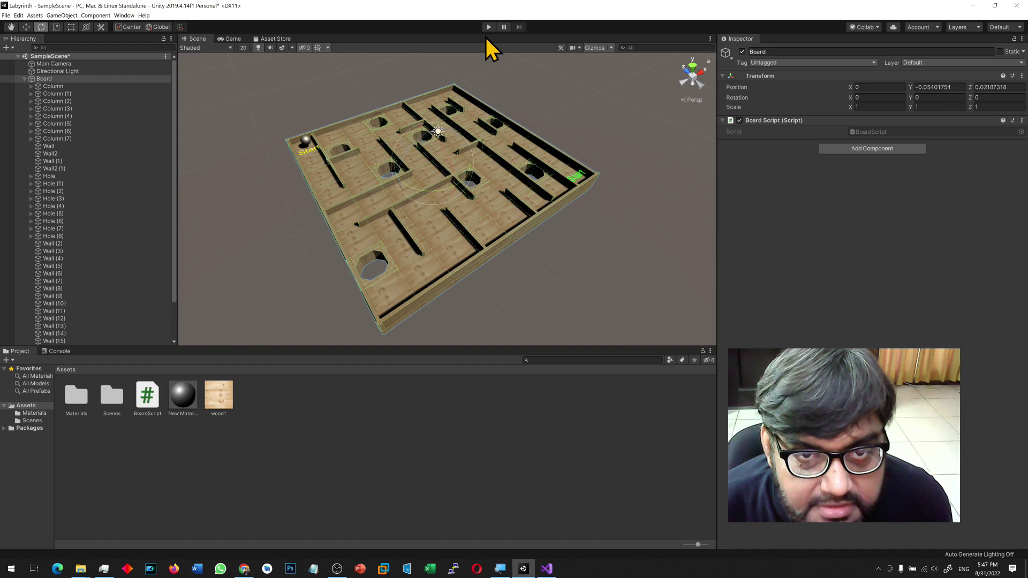
Play-test the labyrinth again, tilting the board up, down and right to steer the ball, and stop the game.
key(ctrl+p)
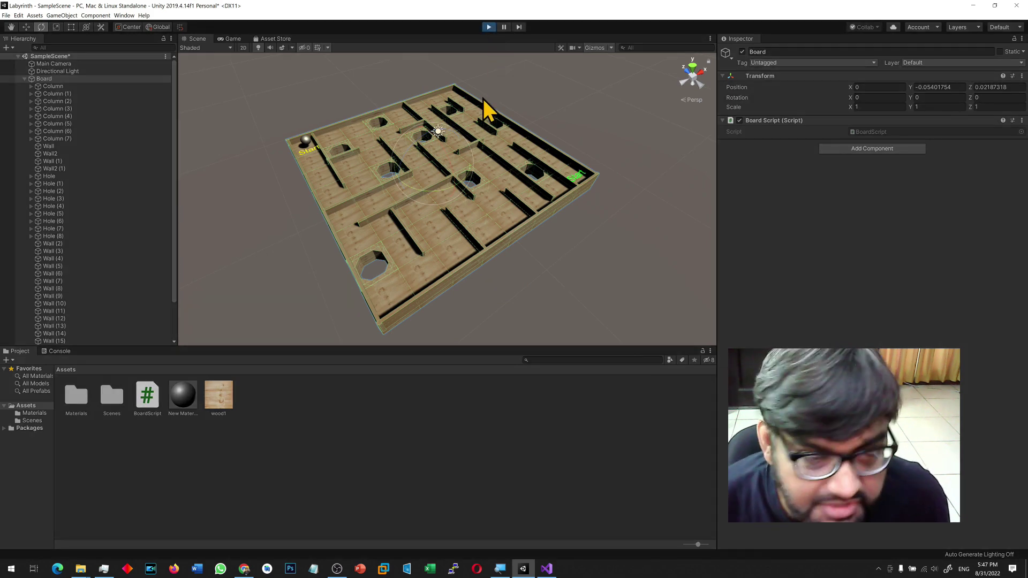
key(Up)
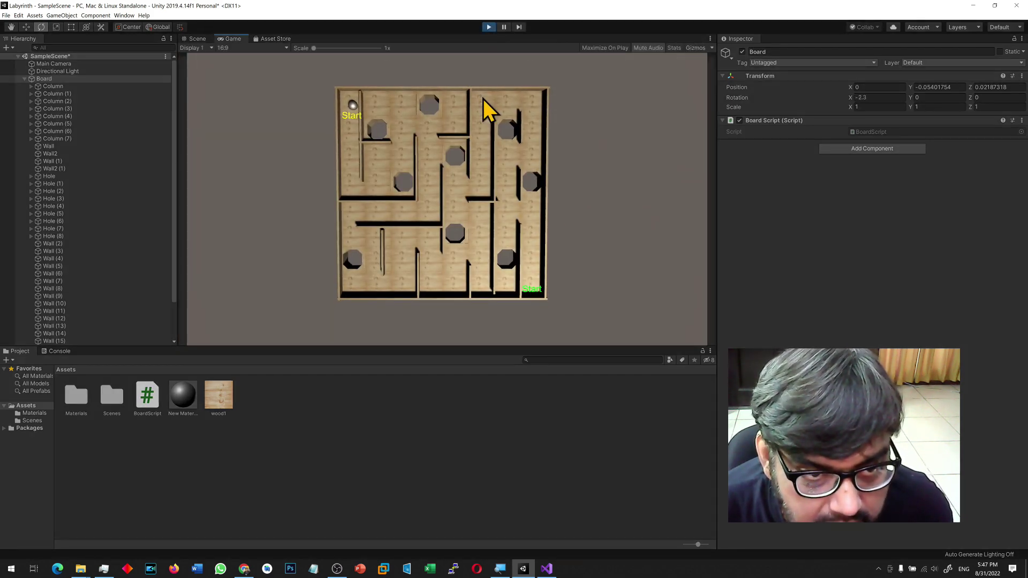
key(Down)
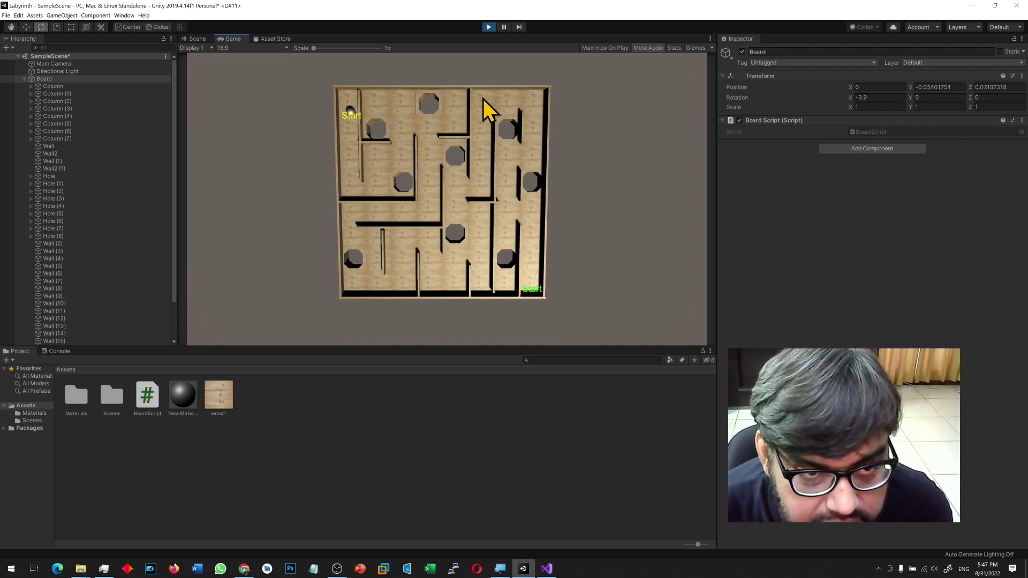
key(Up)
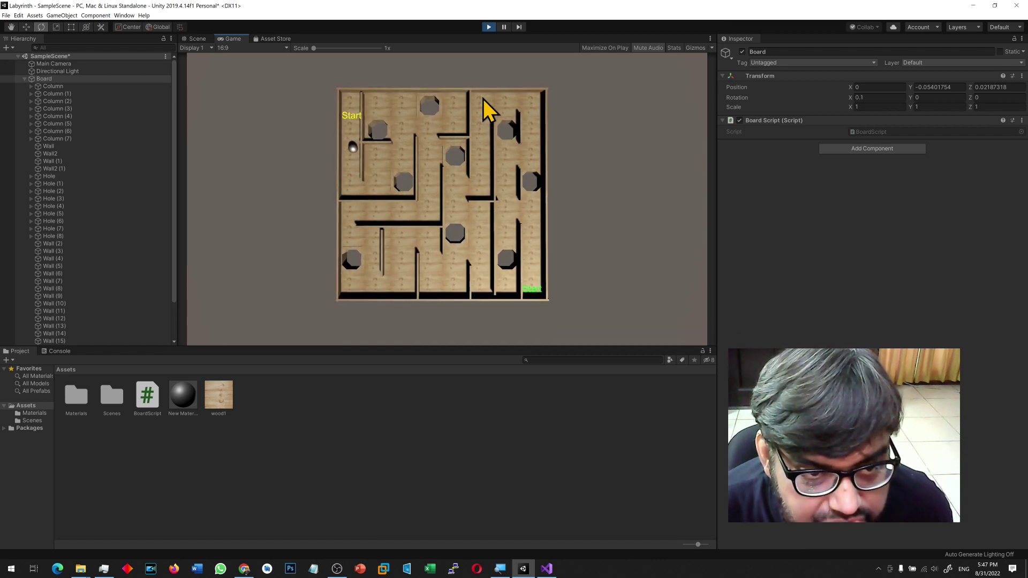
key(Right)
key(Up)
key(Down)
key(Down)
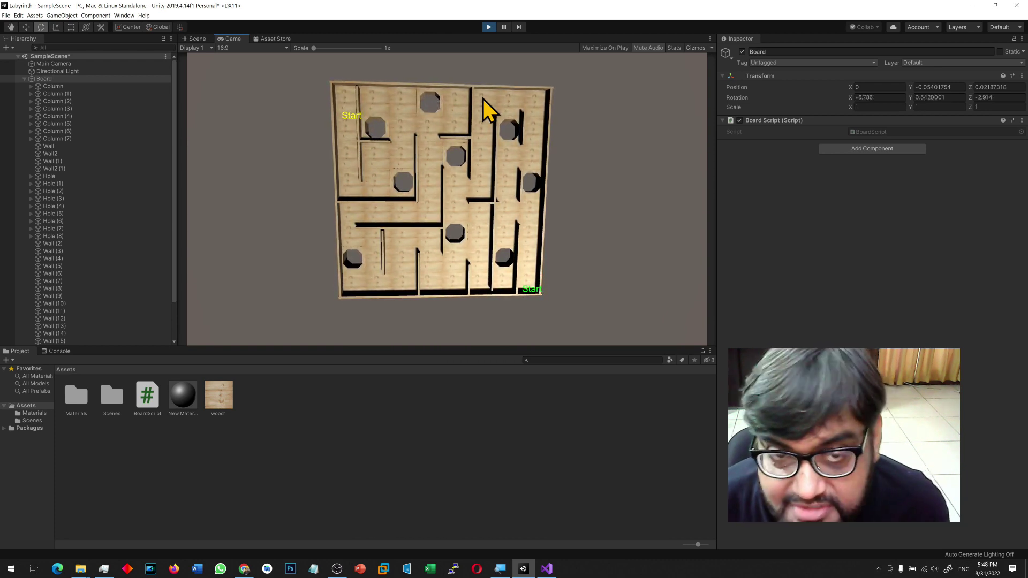
click(489, 28)
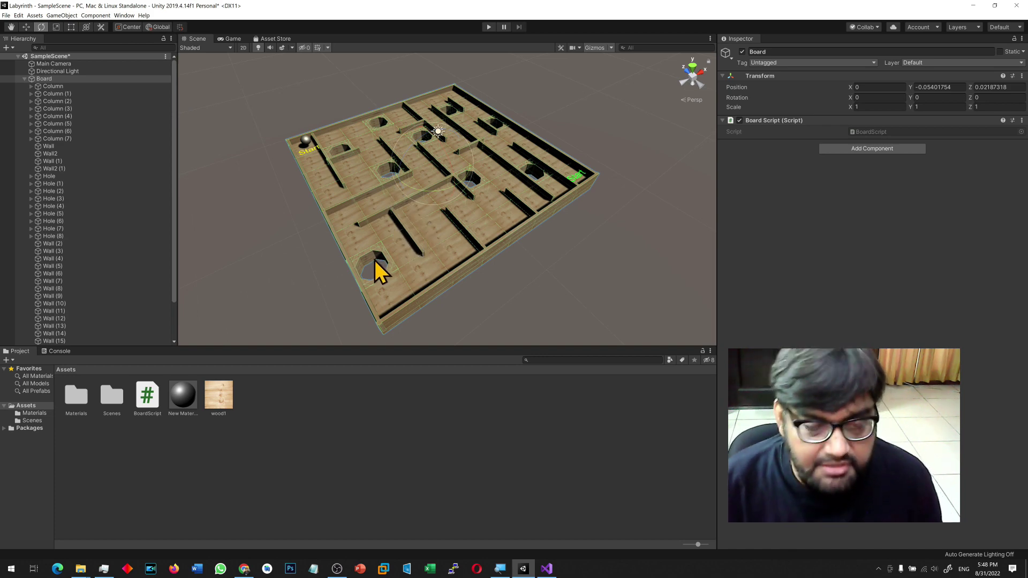
Select the ball at the Start corner and raise it above the board to a Y position of about 1.53.
alt+drag(311, 289, 332, 354)
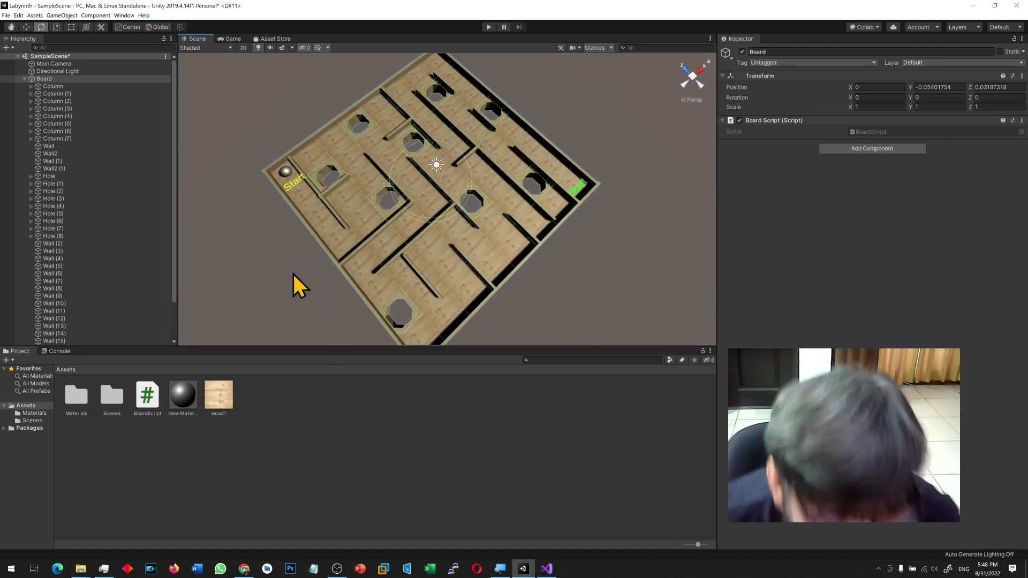
click(288, 172)
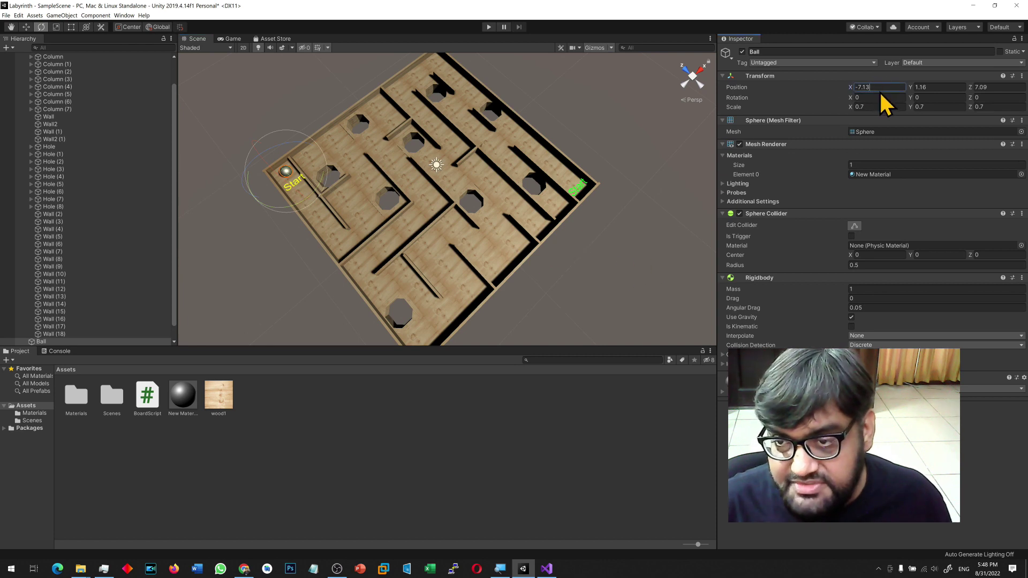
click(990, 88)
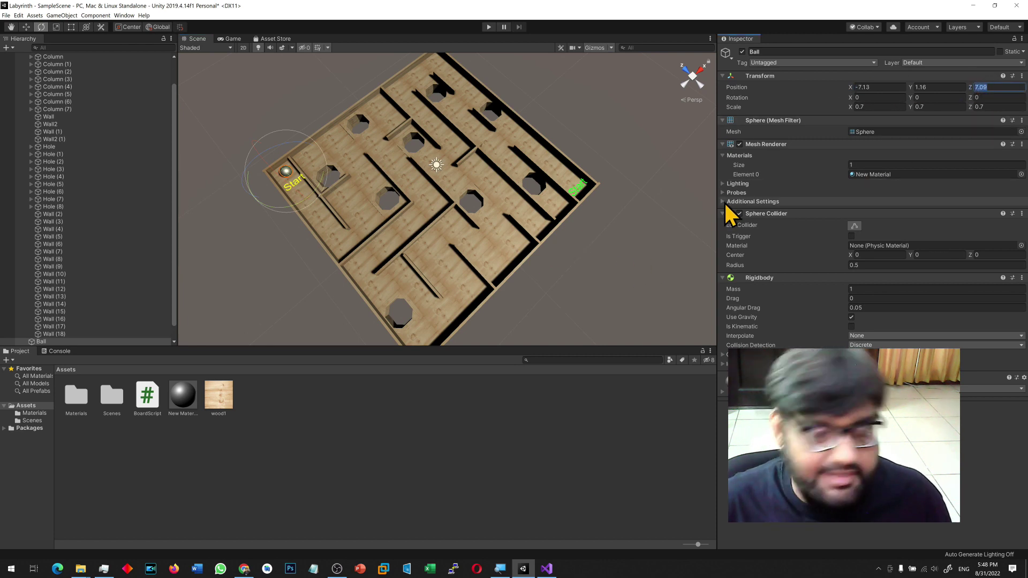
alt+drag(336, 283, 458, 136)
key(w)
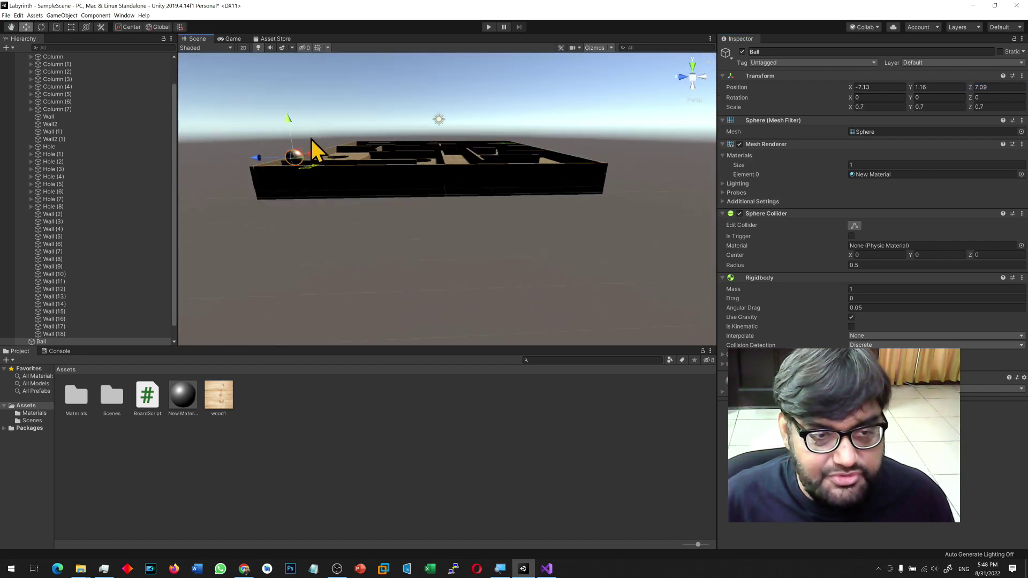
mouse_move(290, 116)
mouse_down()
mouse_move(298, 217)
mouse_move(298, 111)
mouse_up()
alt+drag(351, 177, 218, 451)
alt+drag(265, 333, 321, 178)
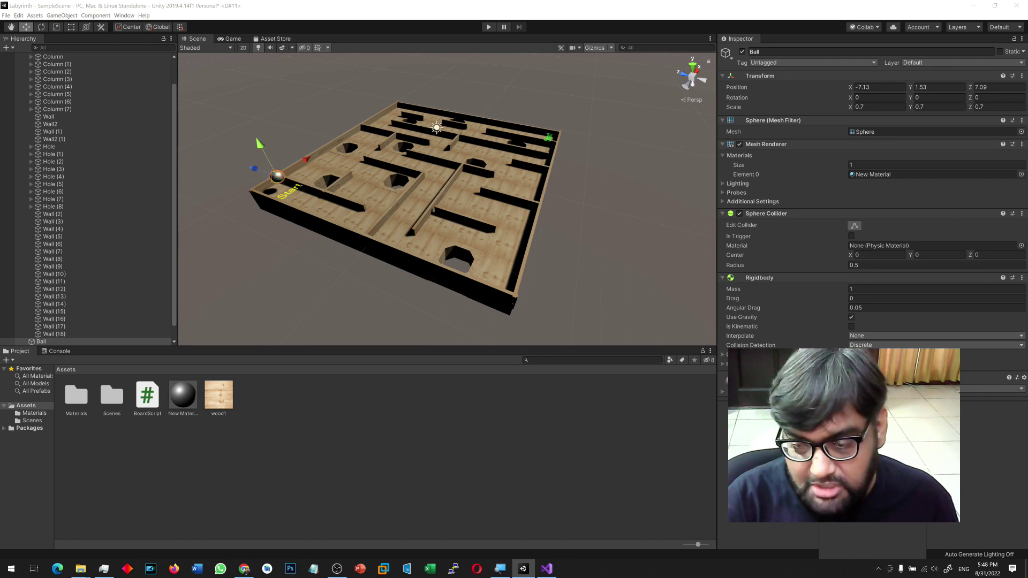
Attach a new script named BallScript to the ball and begin an if condition on transform.position.y inside its Update method.
key(Return)
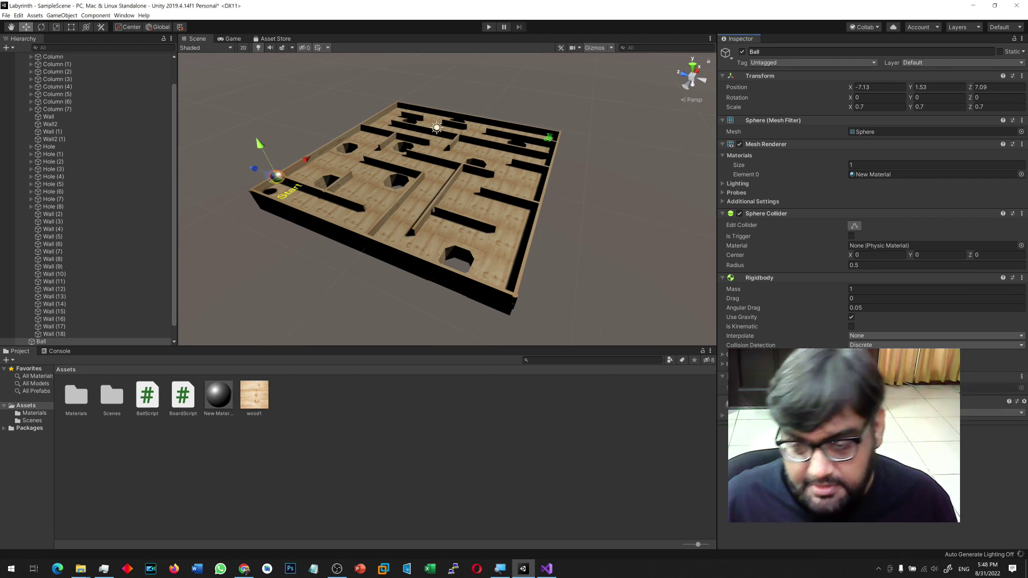
double_click(884, 388)
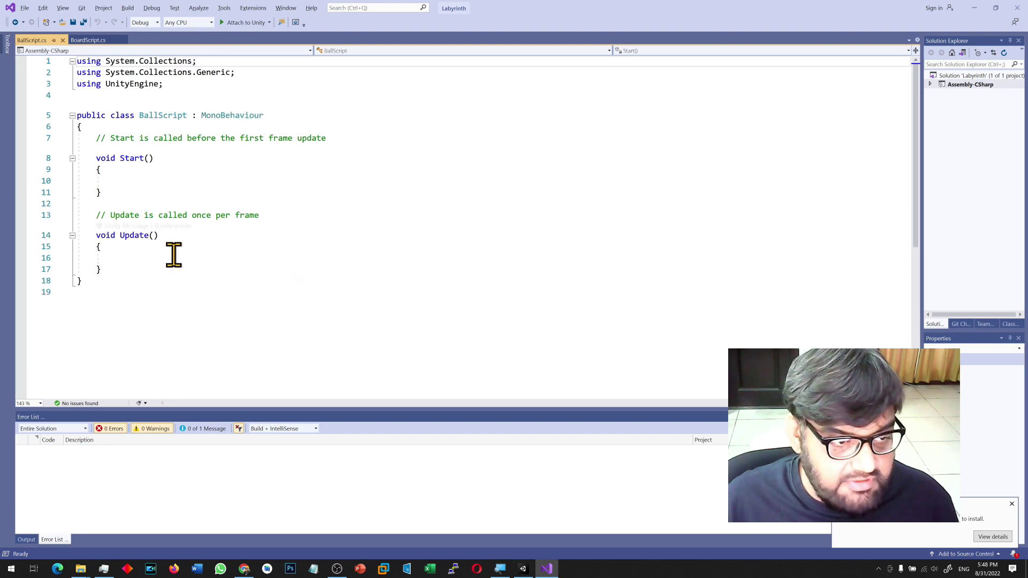
click(174, 257)
text(if()
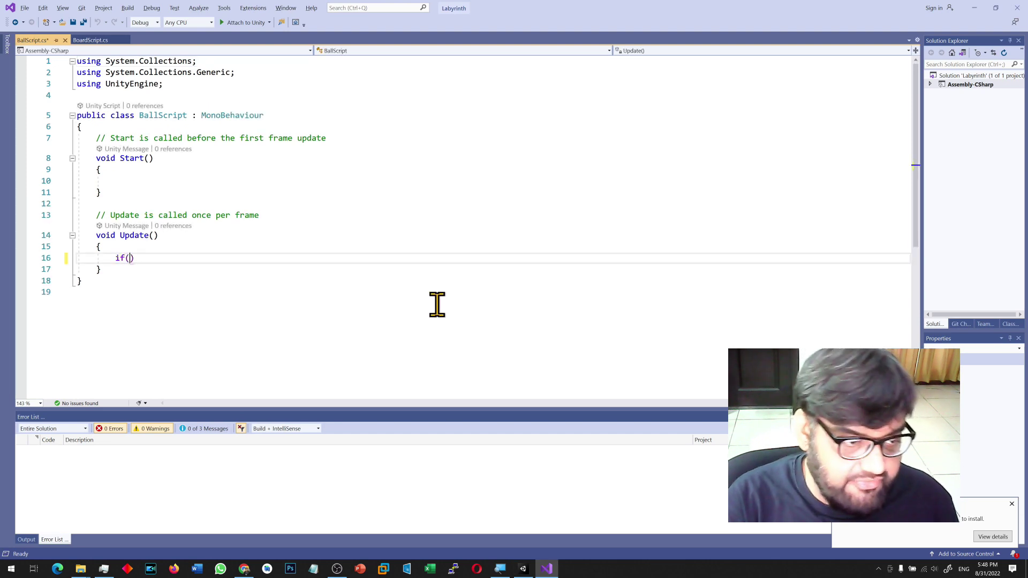
text(t)
text(ransform.po)
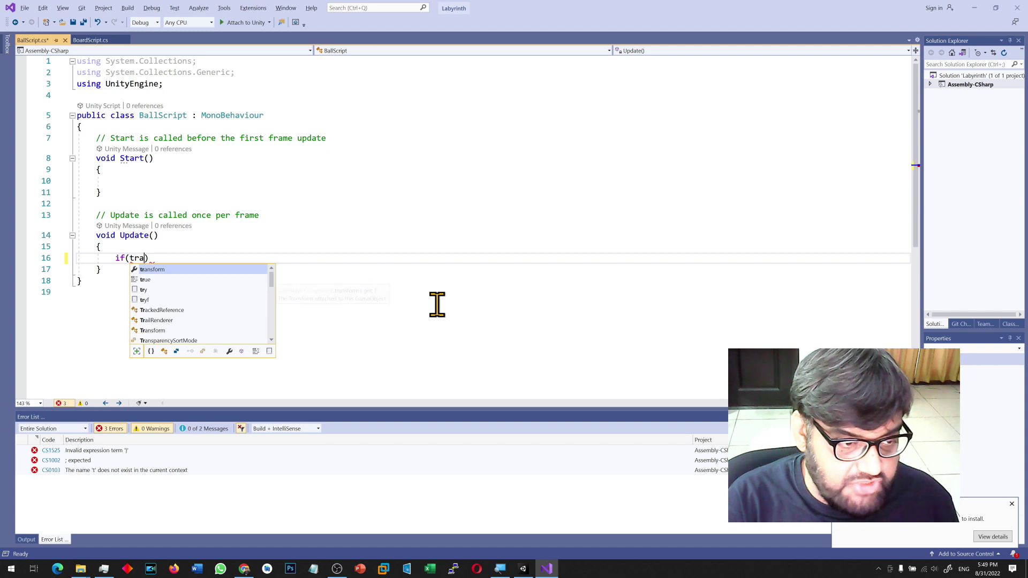
text(sition.y)
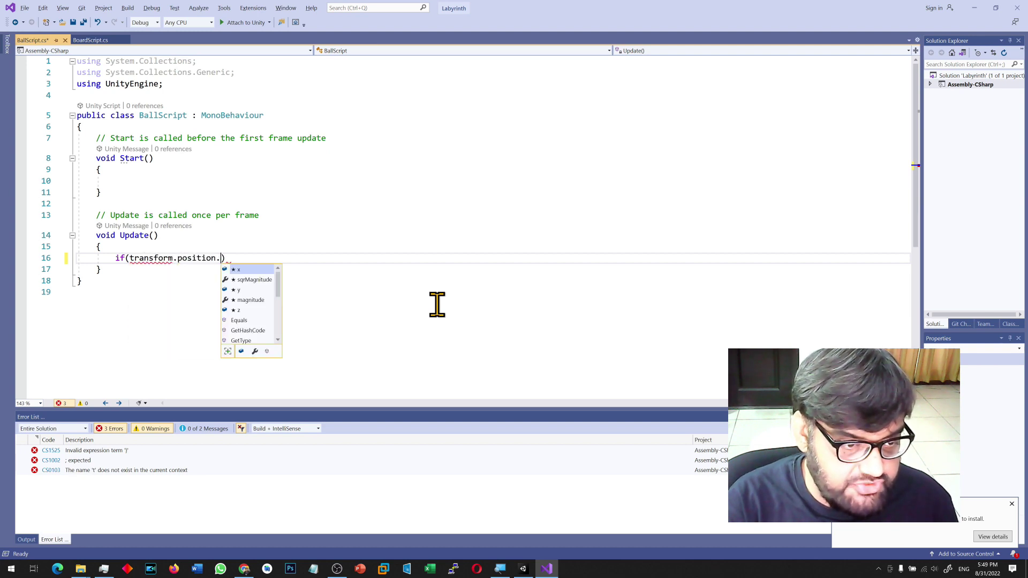
Switch to Unity, lower the ball beneath the board to check a fallen ball's Y position, and return to Visual Studio.
key(alt+Tab)
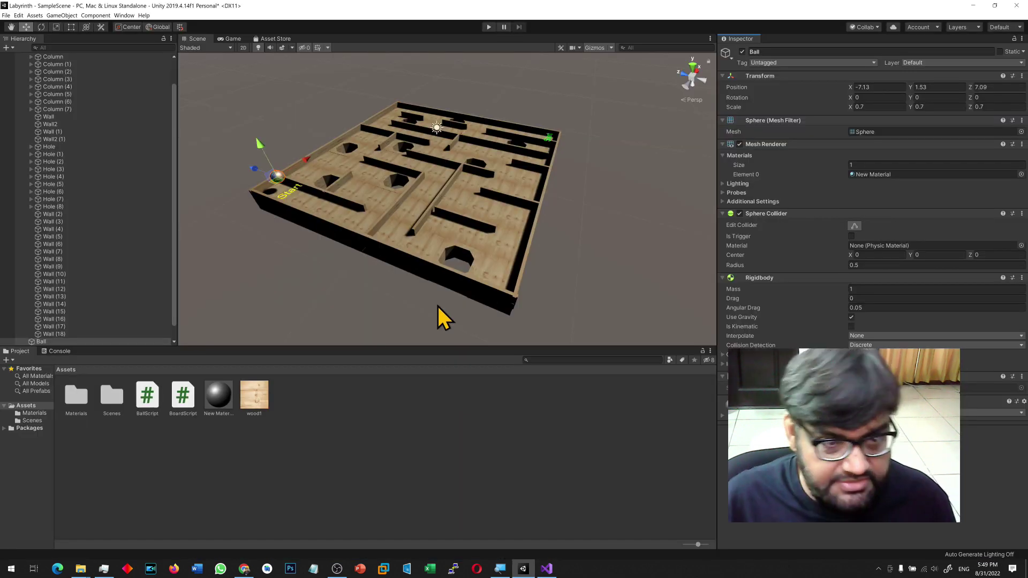
drag(257, 143, 261, 222)
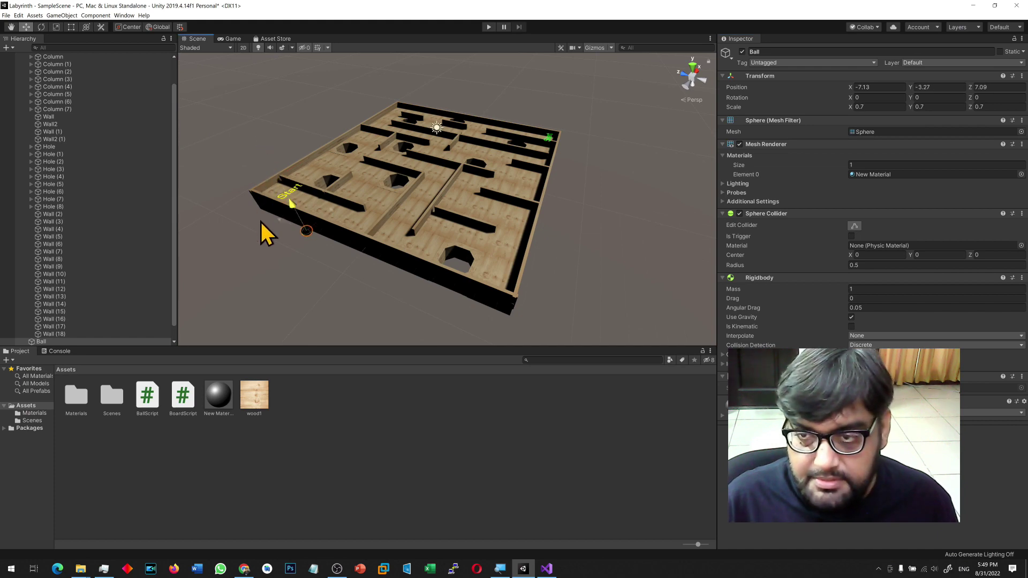
key(alt+Tab)
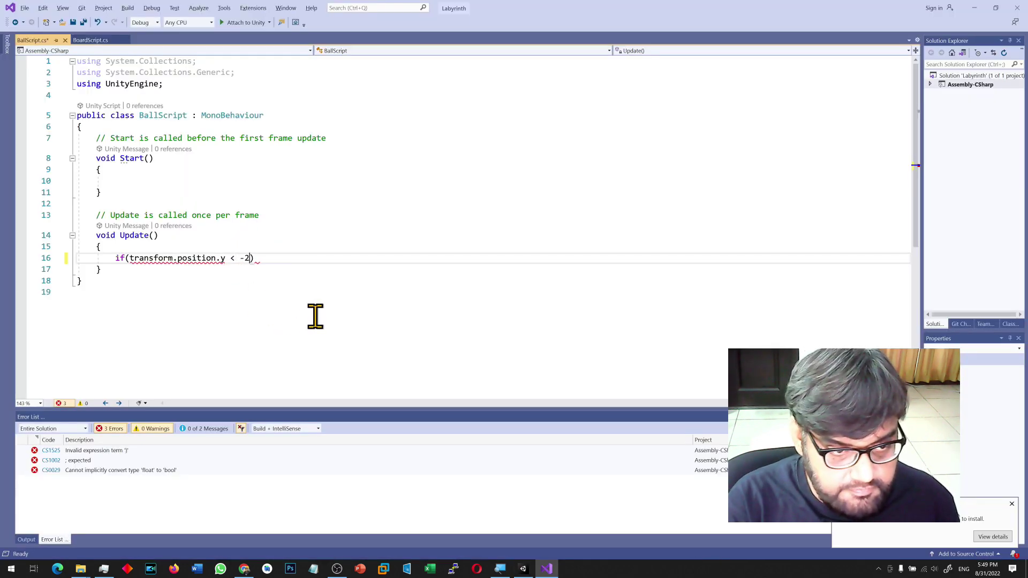
Complete the condition as transform.position.y < -2, add a block containing the comment // GAME OVER, and save BallScript.
text(2))
key(Return)
text({)
key(Return)
text(// GAME OVER)
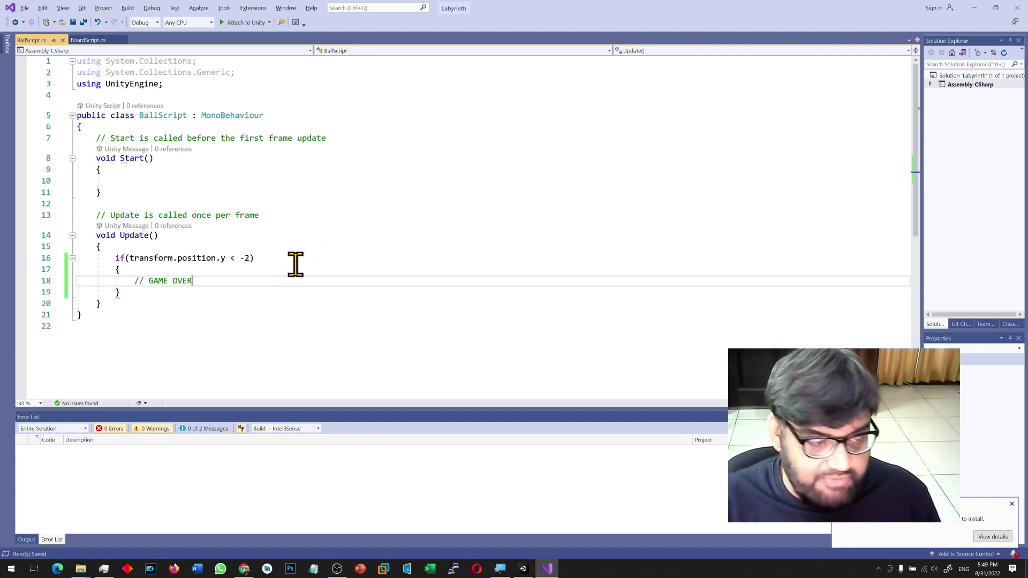
Minimize the open windows to reach the desktop, preview the GAME_OVER.jpg image, and close the preview.
click(974, 8)
click(974, 7)
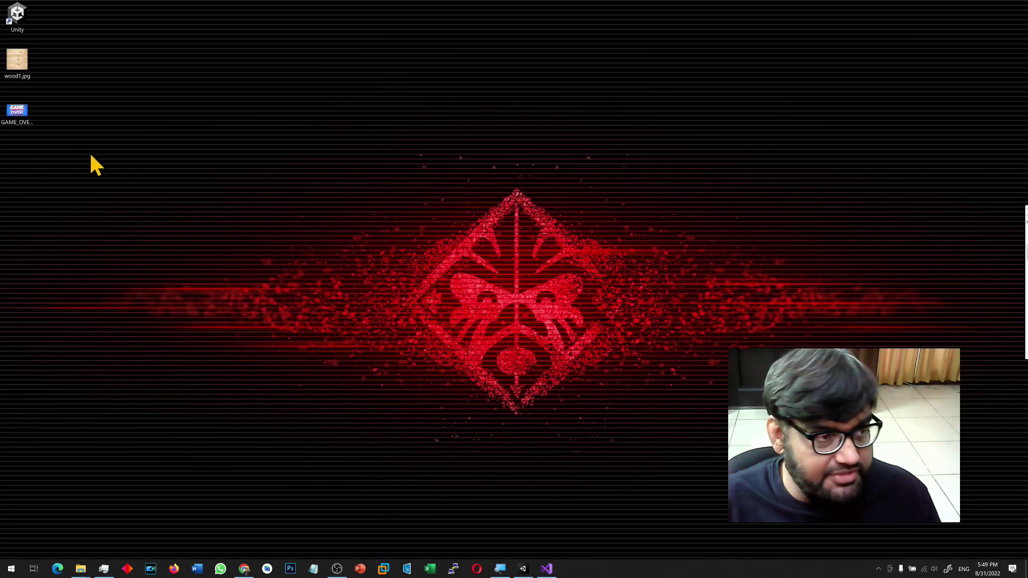
double_click(17, 113)
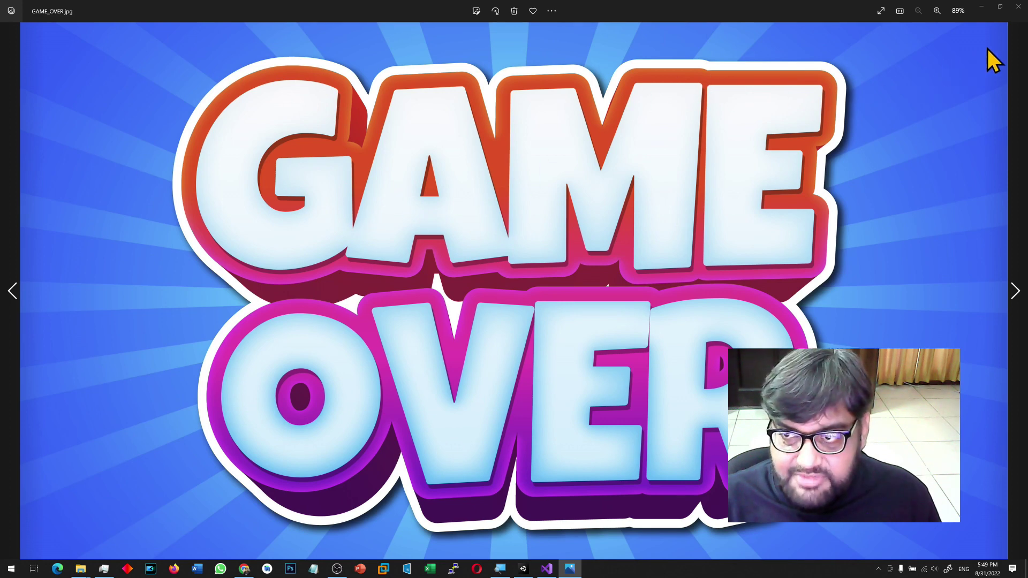
click(1018, 7)
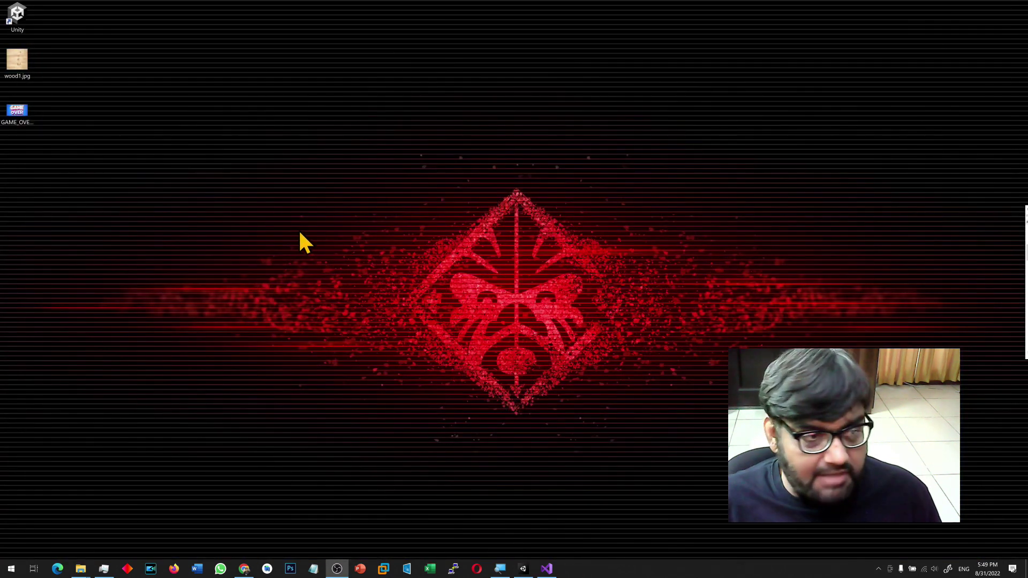
Return to Unity, import GAME_OVER.jpg from the desktop into the Assets folder, and restore the editor to full screen.
click(523, 569)
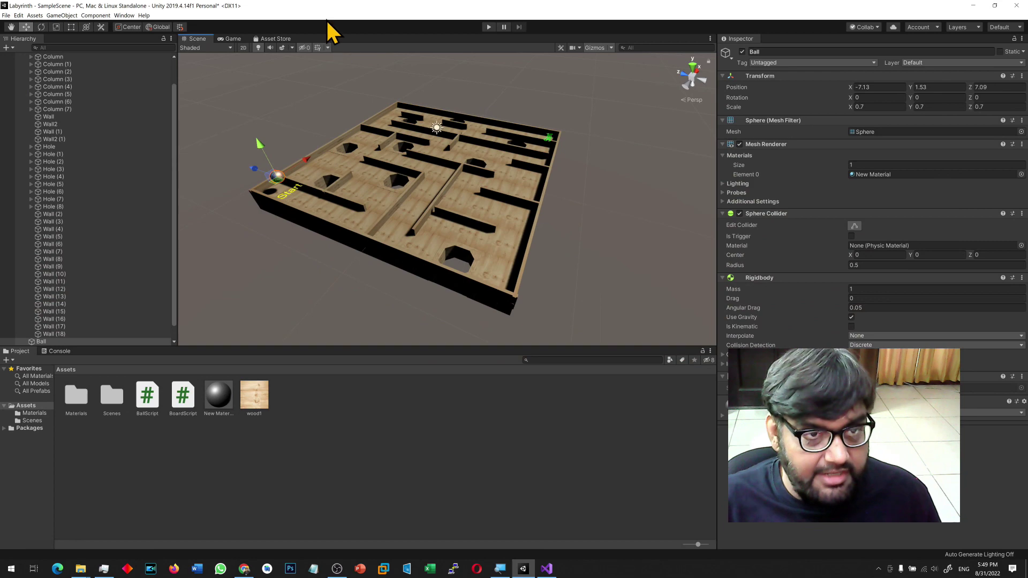
drag(338, 7, 399, 12)
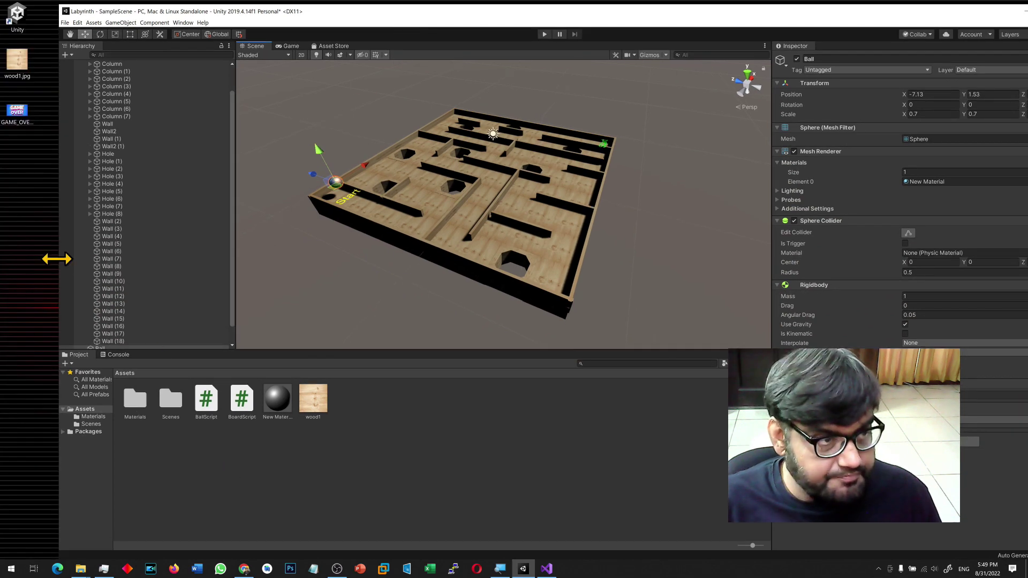
drag(21, 125, 387, 419)
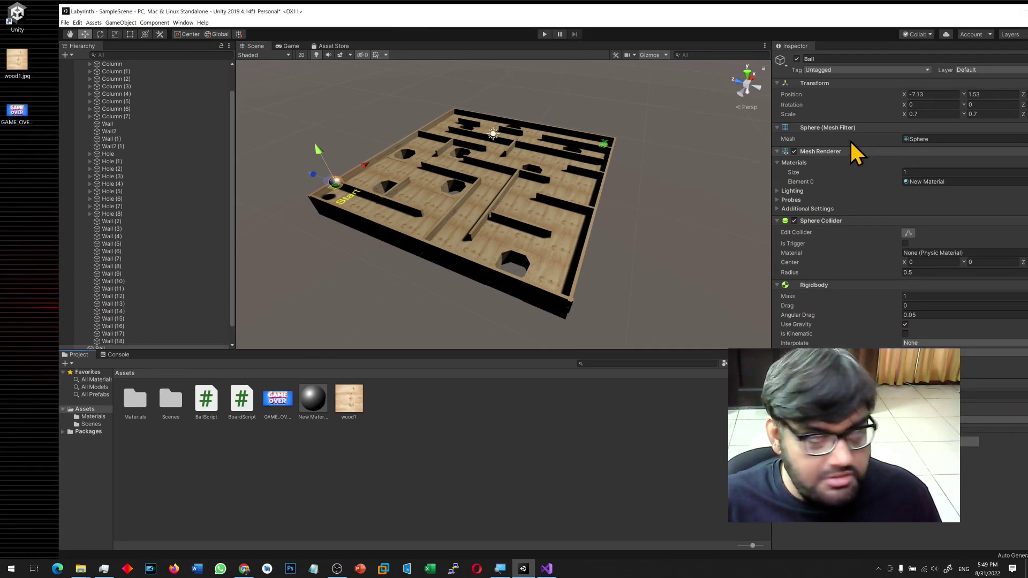
double_click(949, 15)
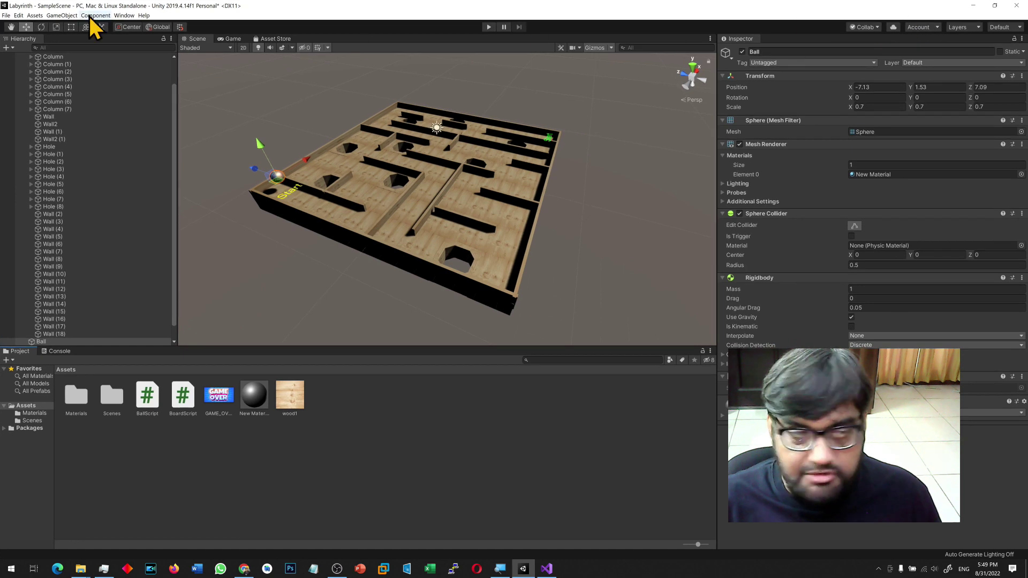
Create a new scene in the Labyrinth project for the game-over screen.
click(7, 15)
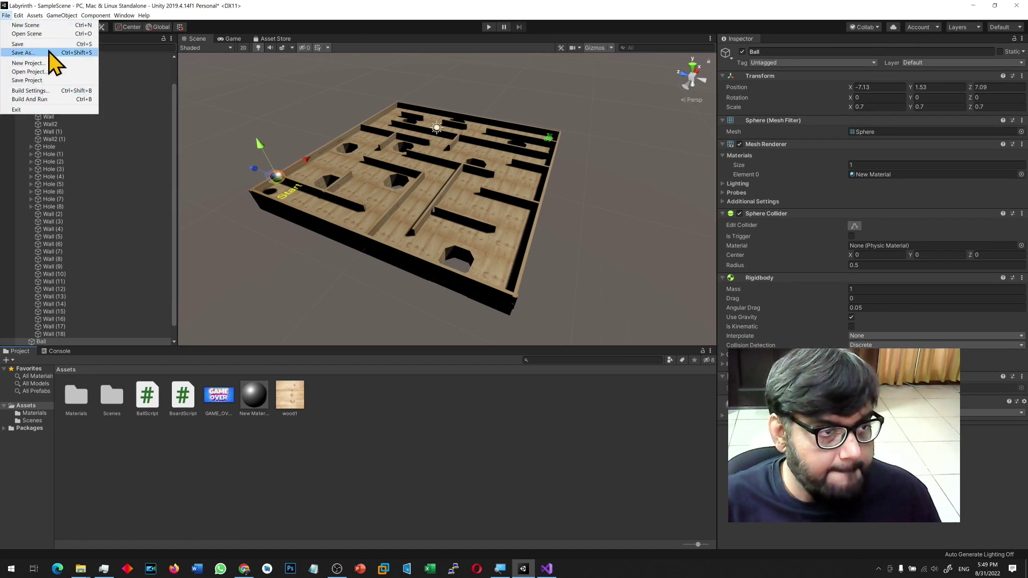
click(7, 16)
click(7, 16)
click(22, 24)
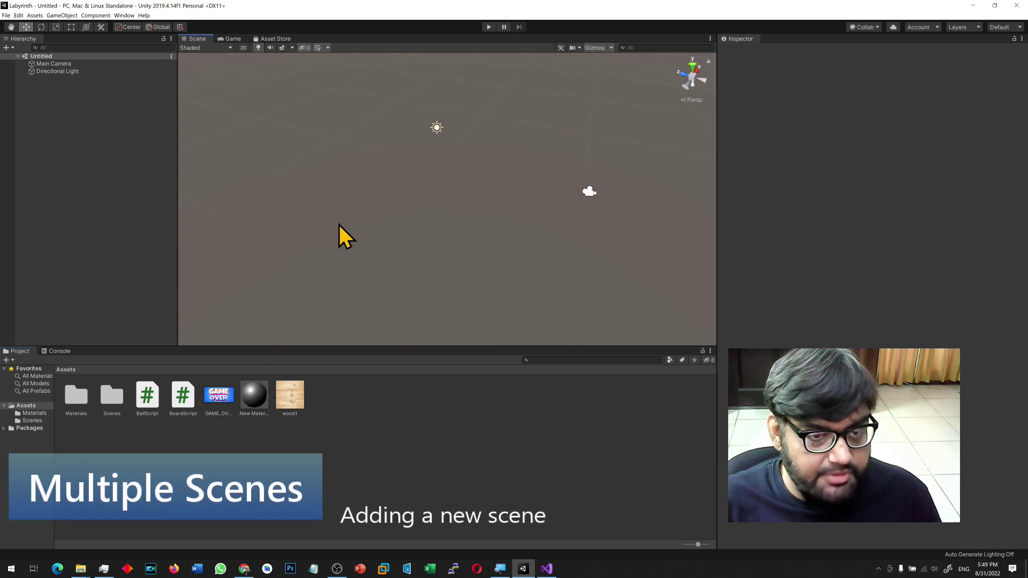
Add a 3D Quad to the new scene, view it from the front, and apply the GAME_OVER image to it.
click(63, 15)
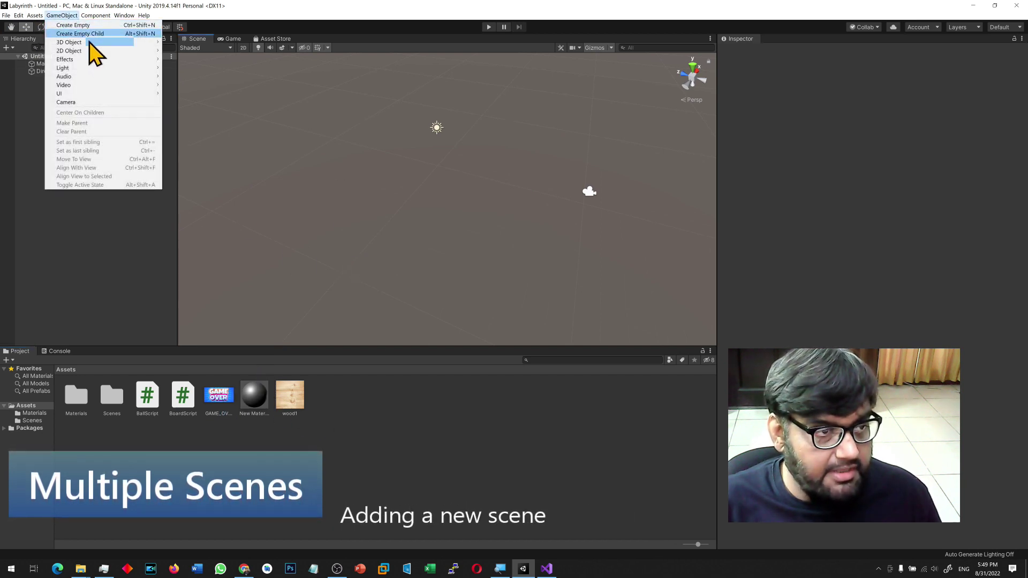
mouse_move(109, 44)
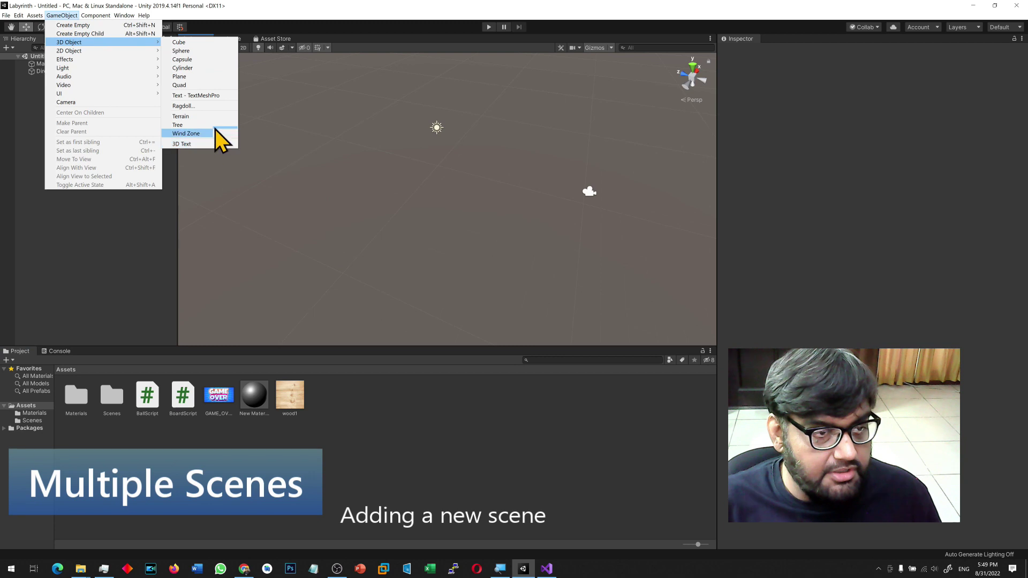
click(213, 85)
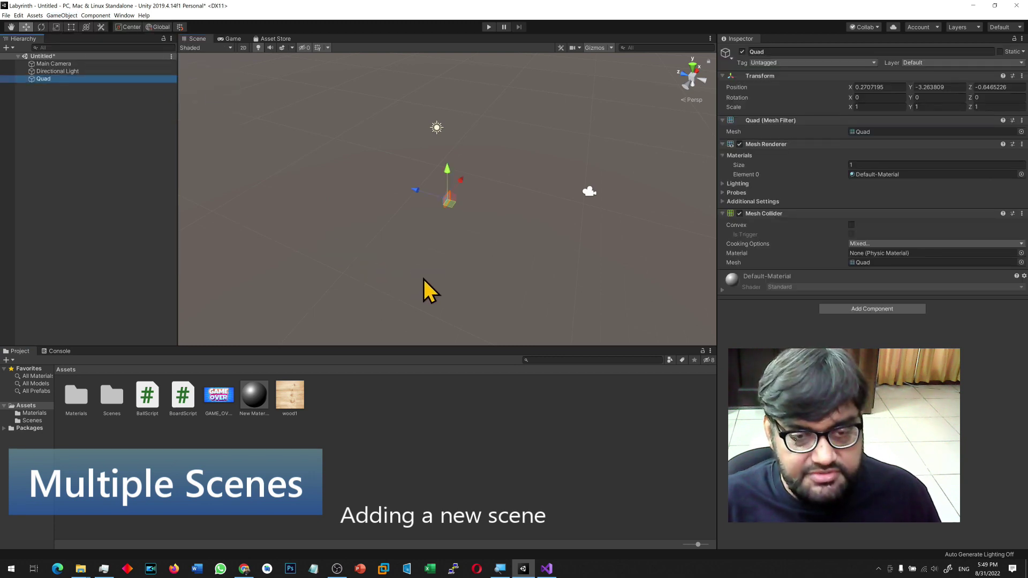
alt+drag(424, 279, 248, 165)
key(f)
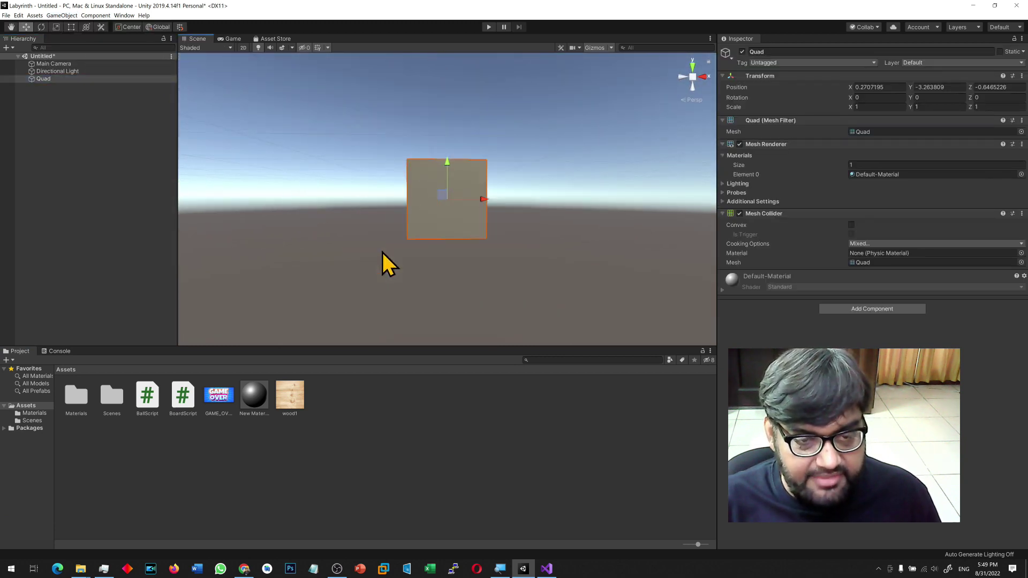
drag(220, 397, 434, 263)
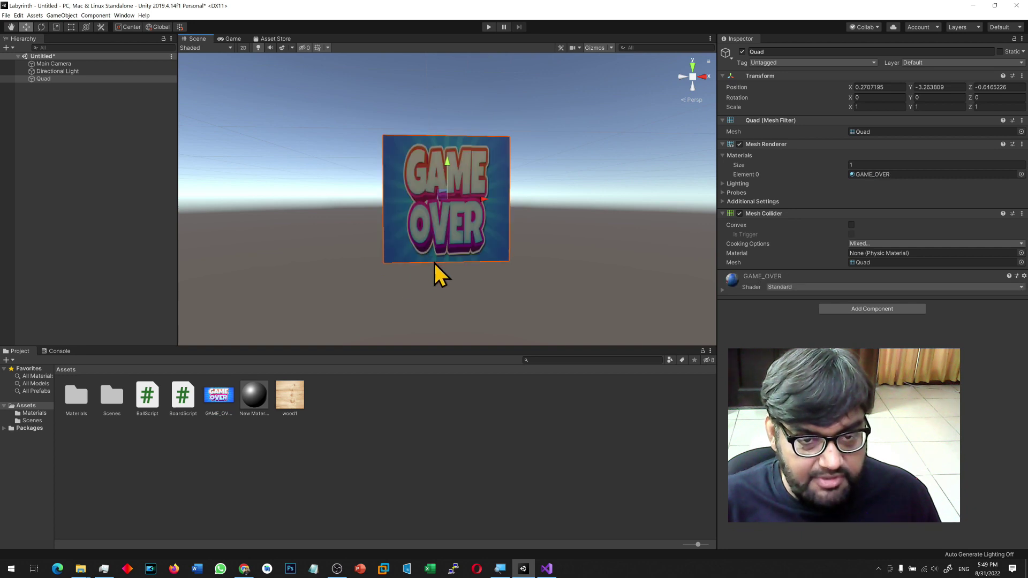
scroll(444, 269, down, 5)
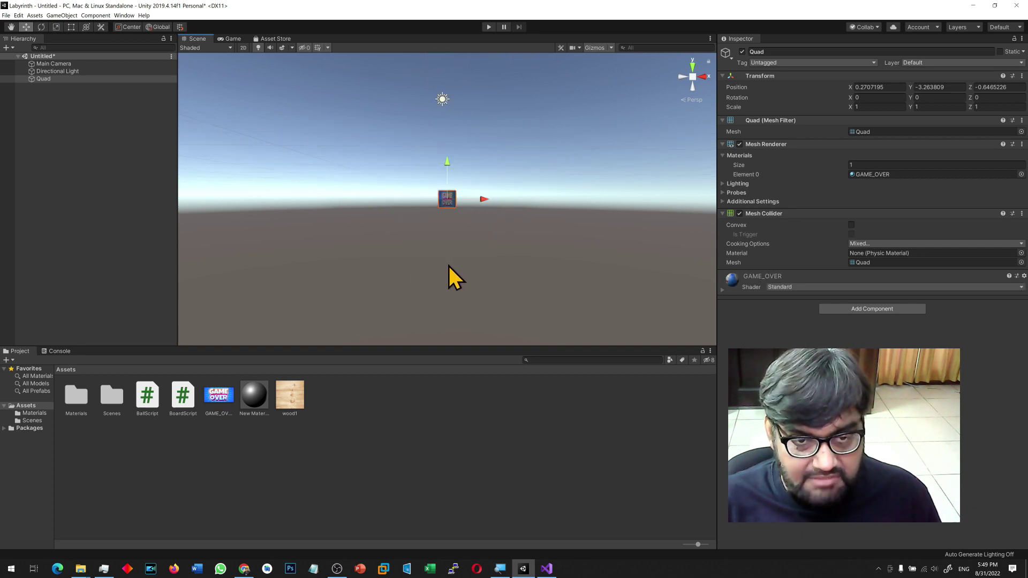
Set the Quad's position to 0, 0, 0 and check it in the main camera's preview.
alt+drag(432, 243, 613, 281)
click(893, 87)
text(0)
key(Tab)
text(0)
key(Tab)
text(0)
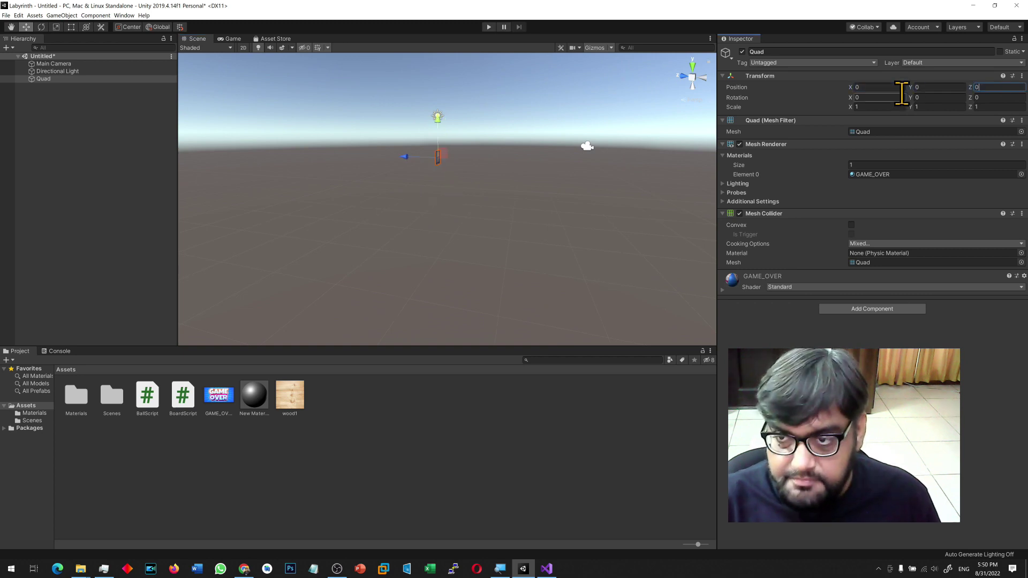
click(60, 63)
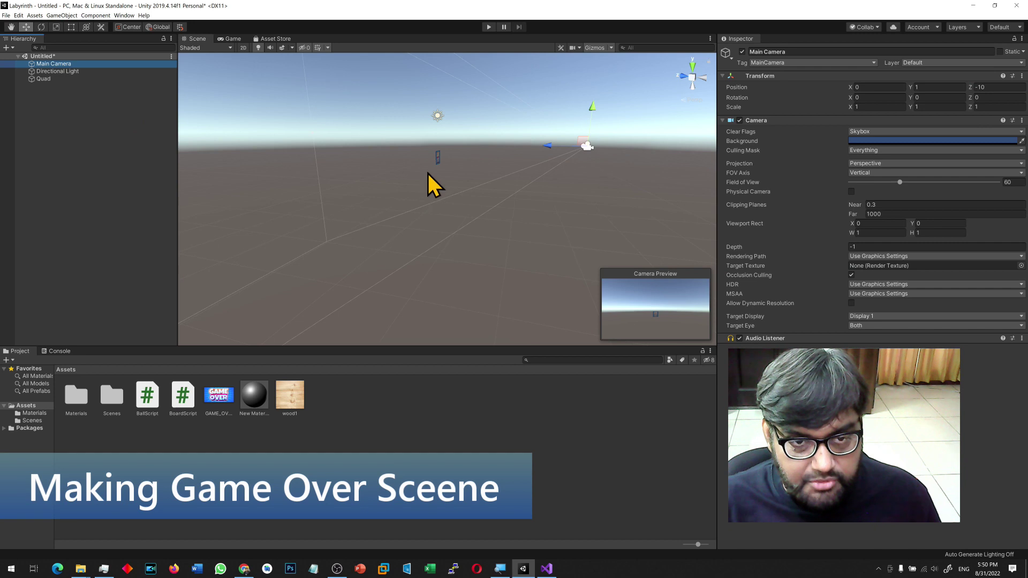
Scale the Quad up uniformly to about 4.39, and widen its X scale to about 9.45.
click(436, 156)
key(f)
scroll(443, 213, down, 5)
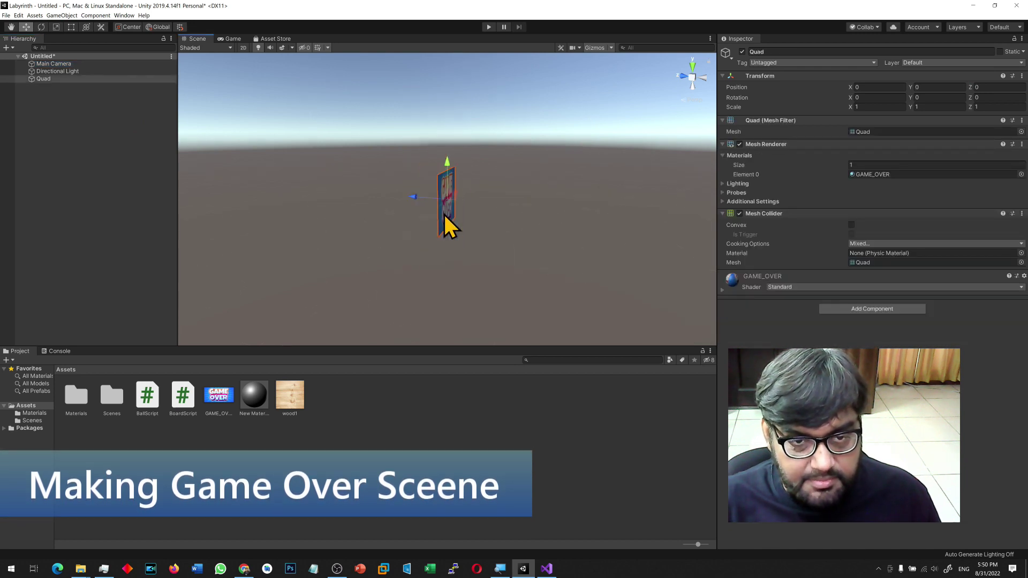
alt+drag(452, 255, 472, 234)
key(r)
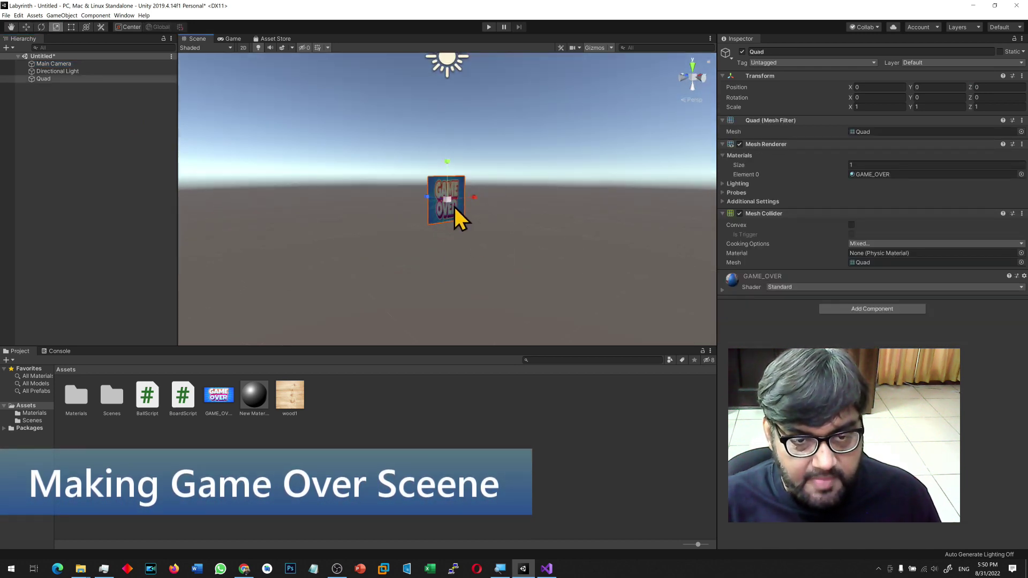
drag(448, 200, 573, 105)
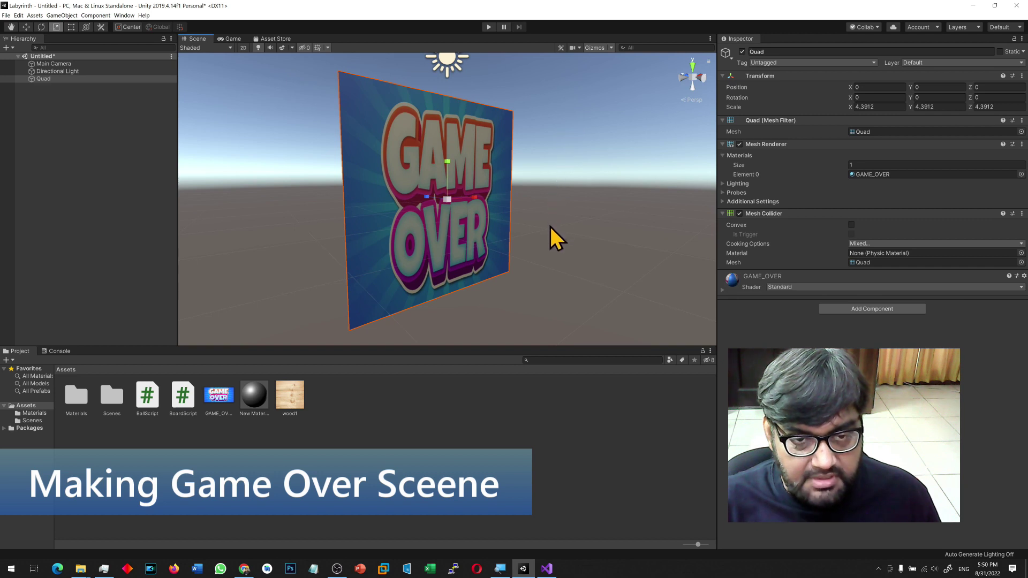
scroll(551, 235, down, 3)
alt+drag(553, 239, 413, 239)
drag(485, 199, 523, 198)
alt+drag(433, 275, 459, 216)
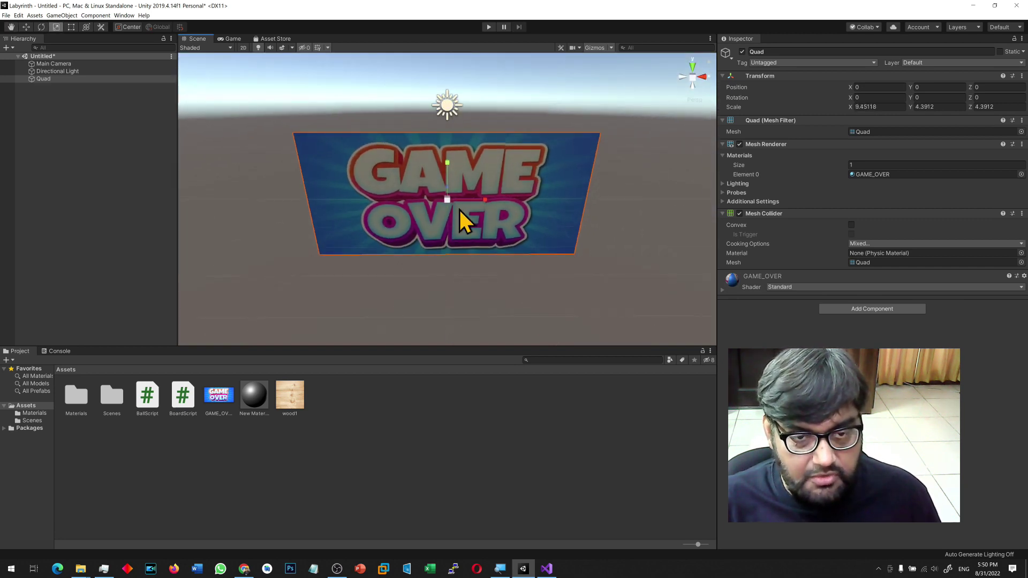
Change the GAME_OVER material's shader to Unlit/Texture.
click(724, 289)
click(777, 288)
click(783, 397)
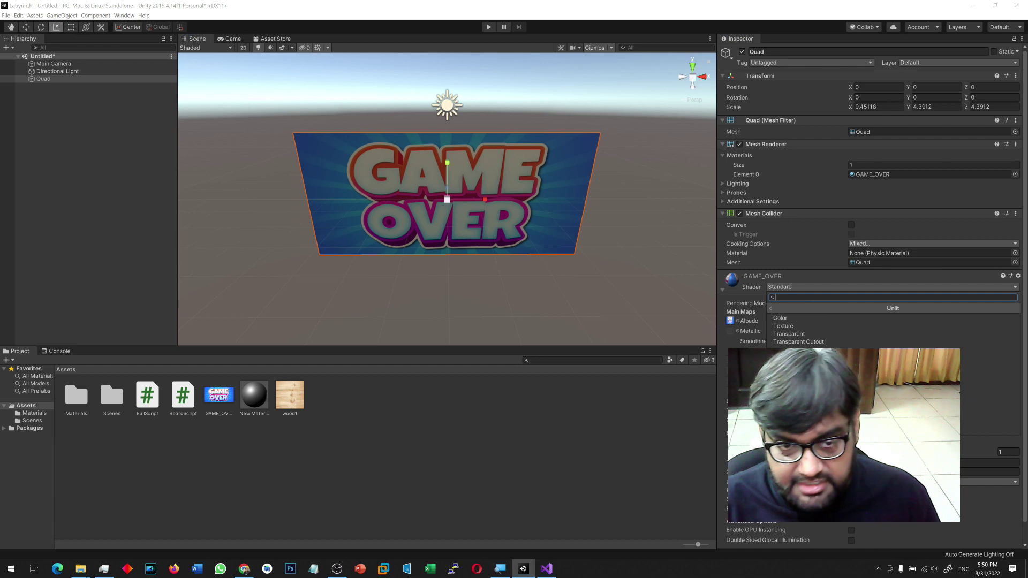
click(802, 326)
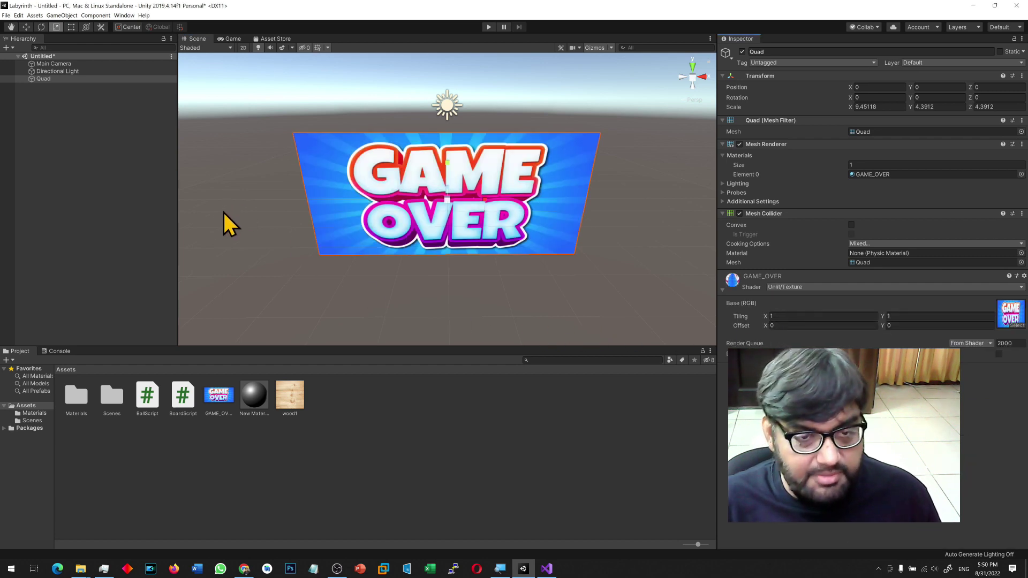
Enlarge the Quad to a scale of about 23.87 × 11.09 × 11.09 and check it in the game view.
click(220, 38)
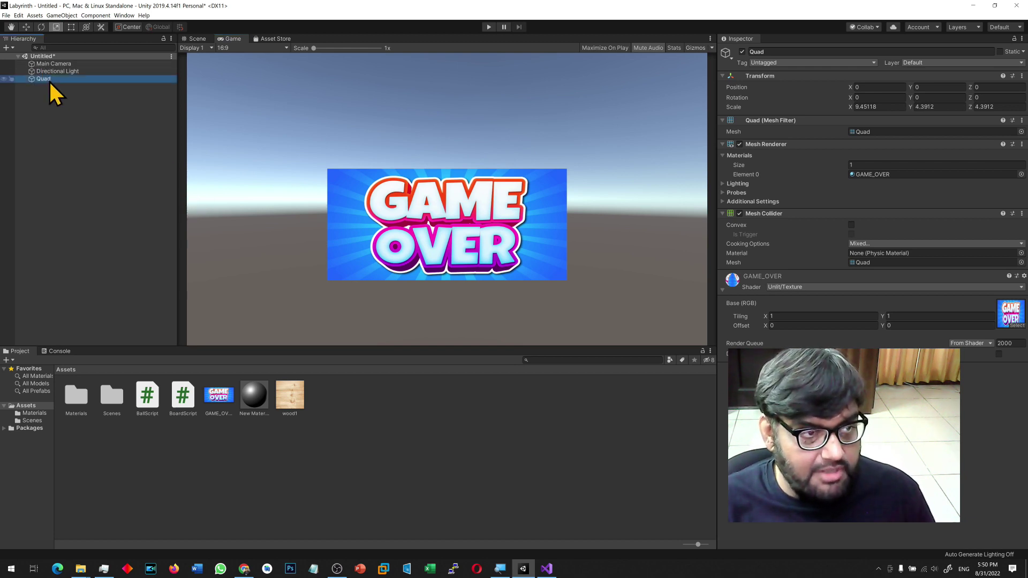
click(193, 39)
alt+drag(423, 253, 513, 170)
click(231, 39)
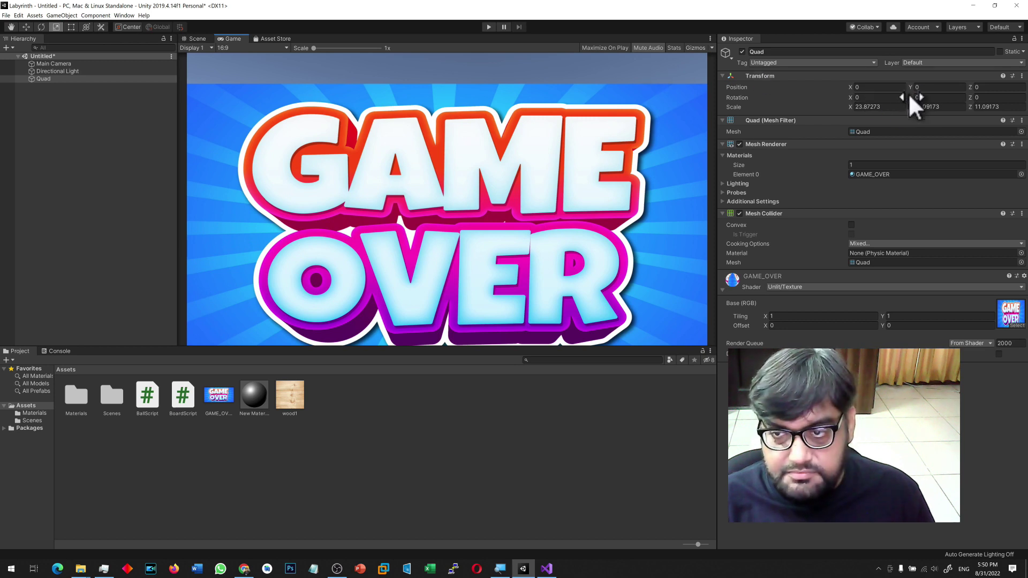
Raise the Quad to Y position 1.08 and enlarge it to a scale of about 27.17 × 12.63 × 12.63 to fill the game view.
drag(911, 88, 930, 87)
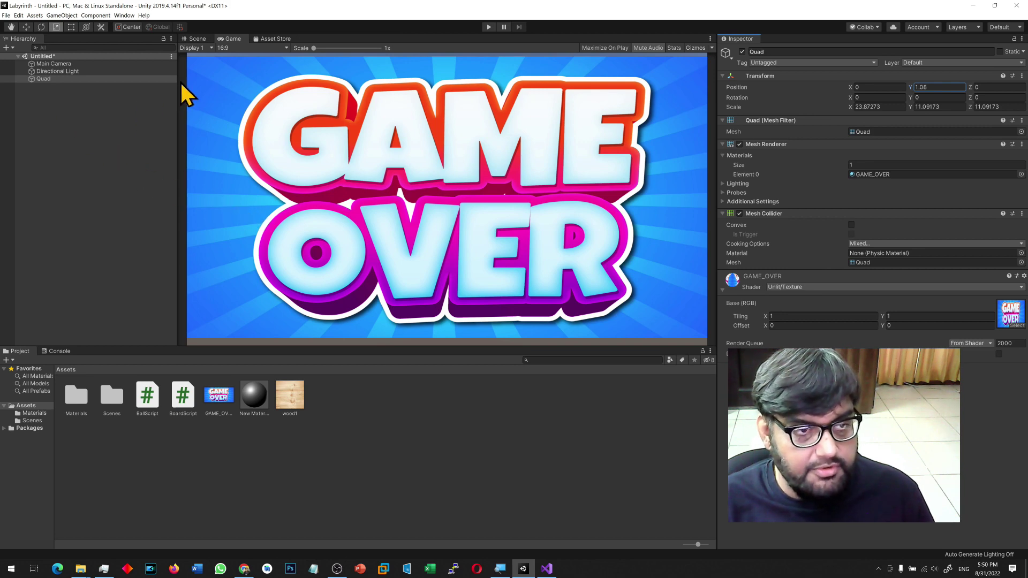
click(196, 39)
drag(449, 181, 458, 182)
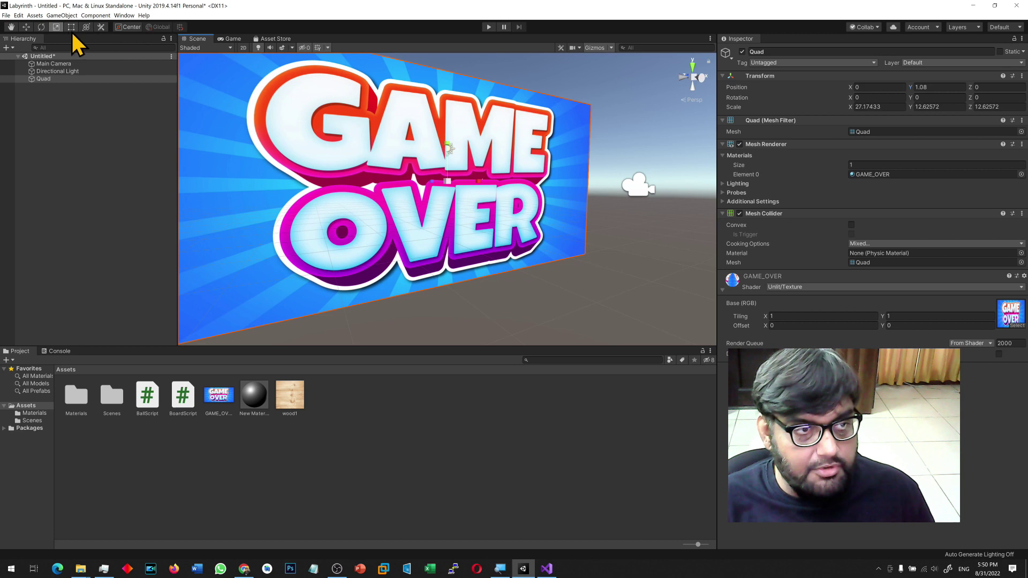
click(238, 39)
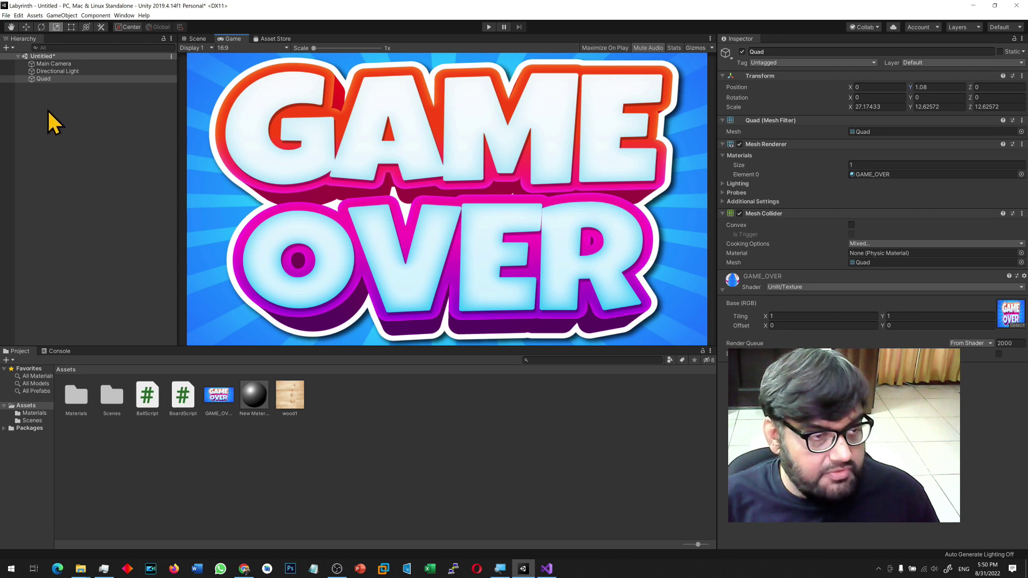
Save the scene as gameover in the project's Scenes folder.
click(7, 15)
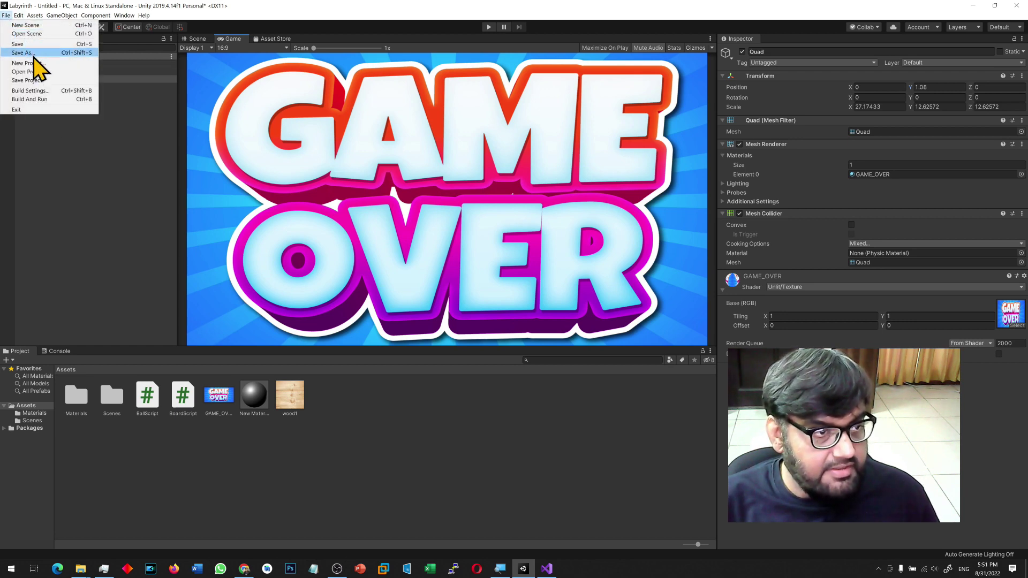
click(34, 53)
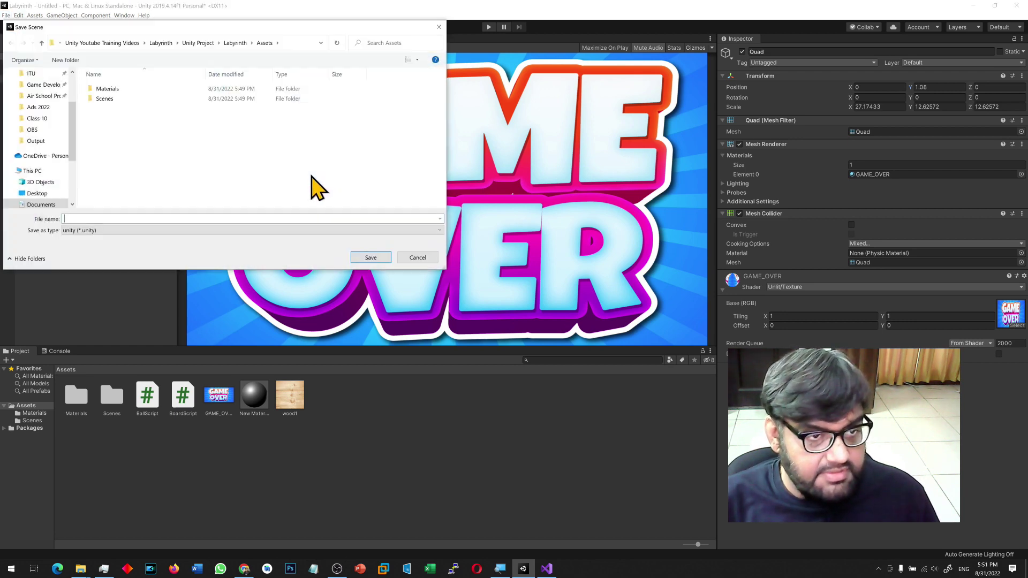
double_click(104, 98)
text(gameover)
key(Return)
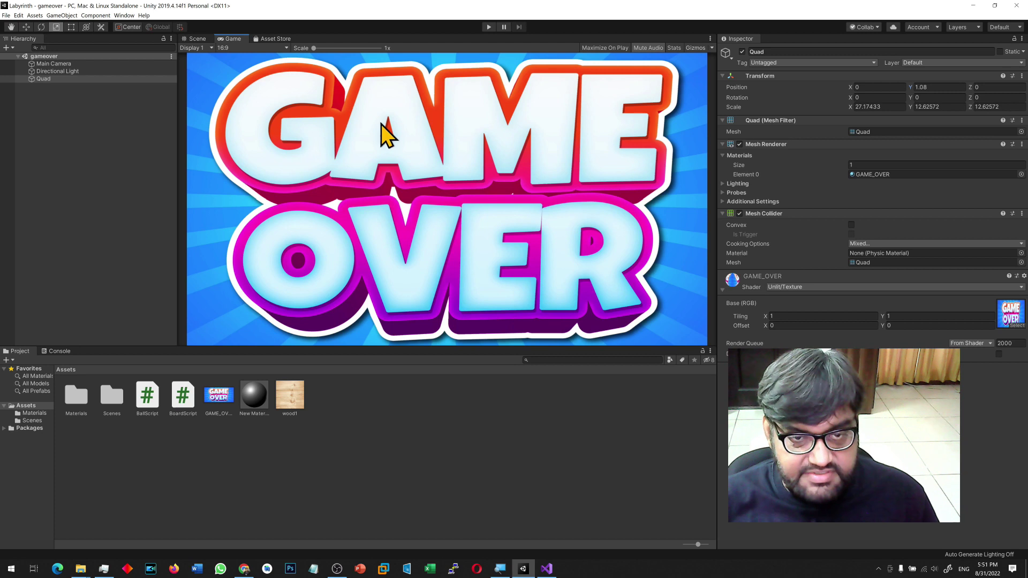
Open SampleScene from the Scenes folder, rename it main, and reload the modified scene.
double_click(122, 401)
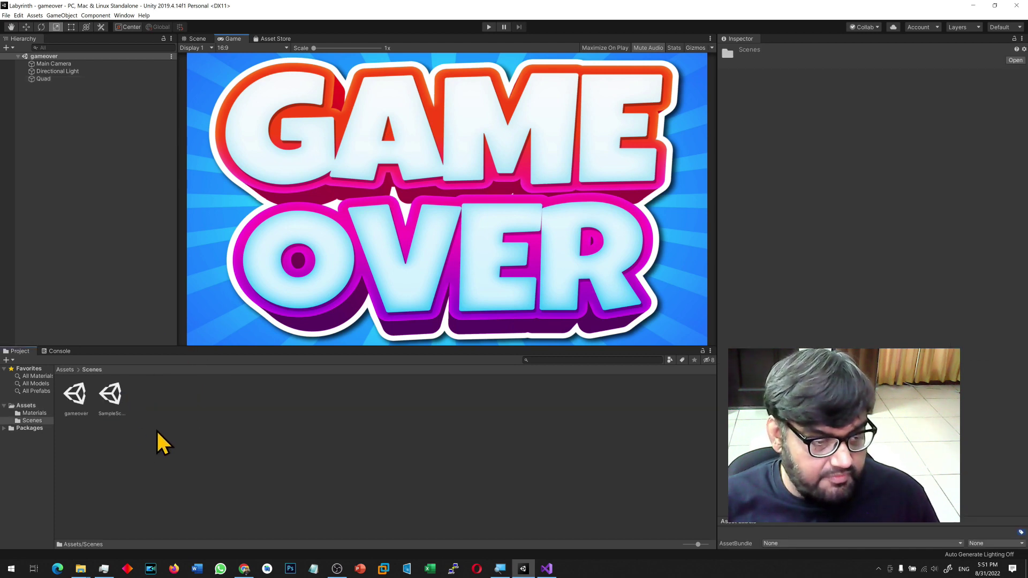
double_click(110, 403)
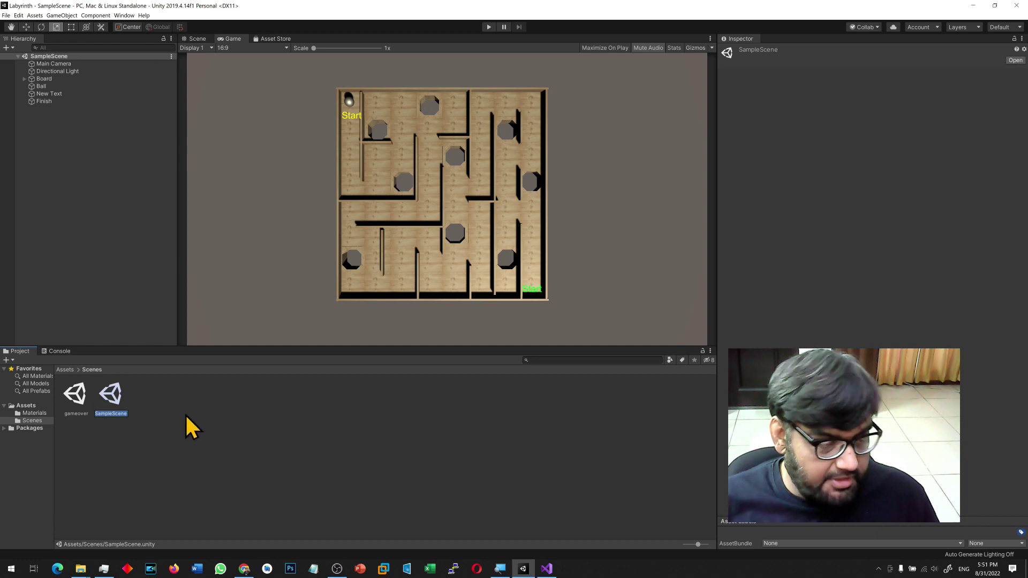
text(main)
key(Return)
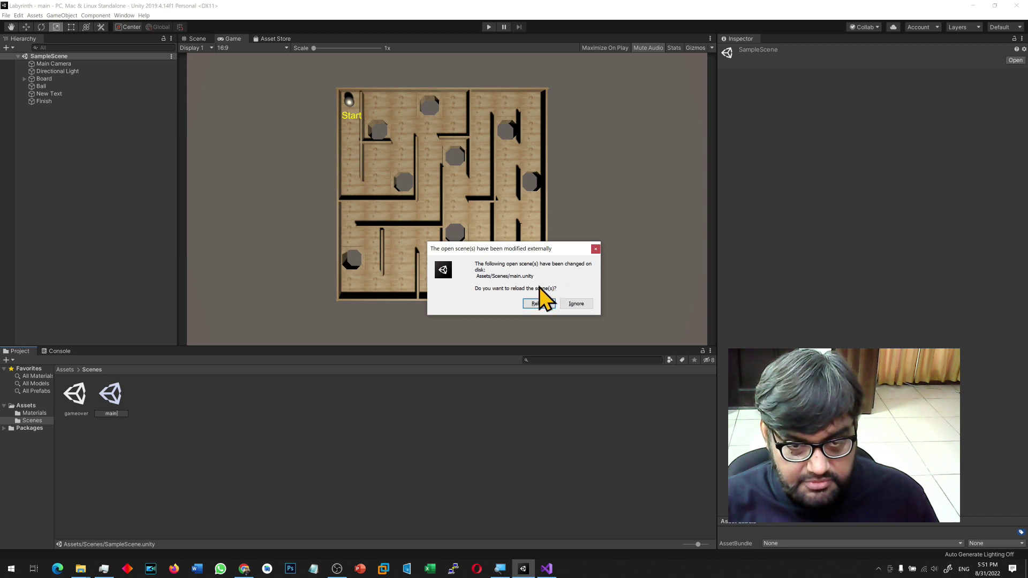
click(535, 304)
click(315, 455)
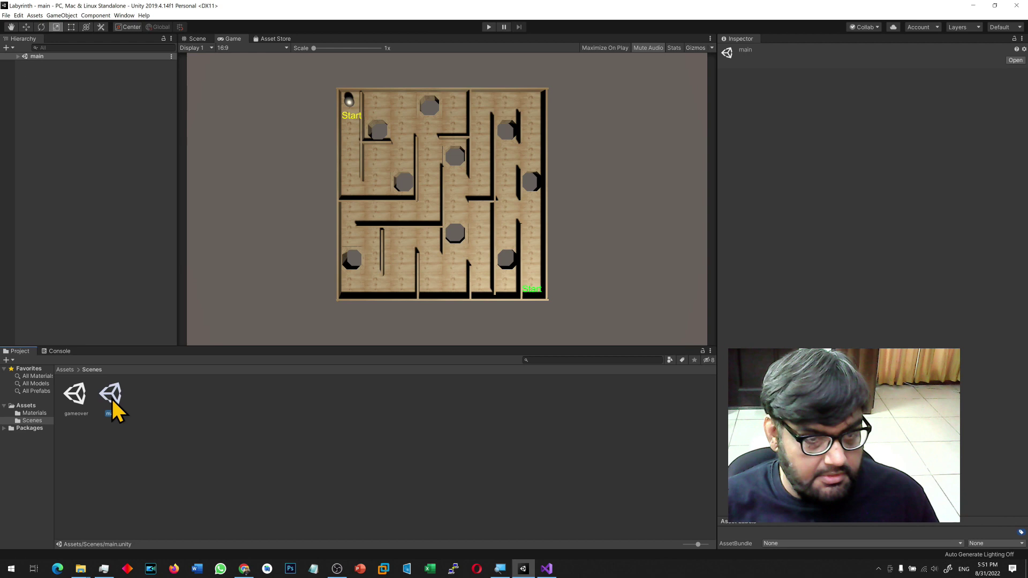
Open the gameover and main scenes alternately to compare them, finishing with main open and the gameover asset selected.
double_click(81, 398)
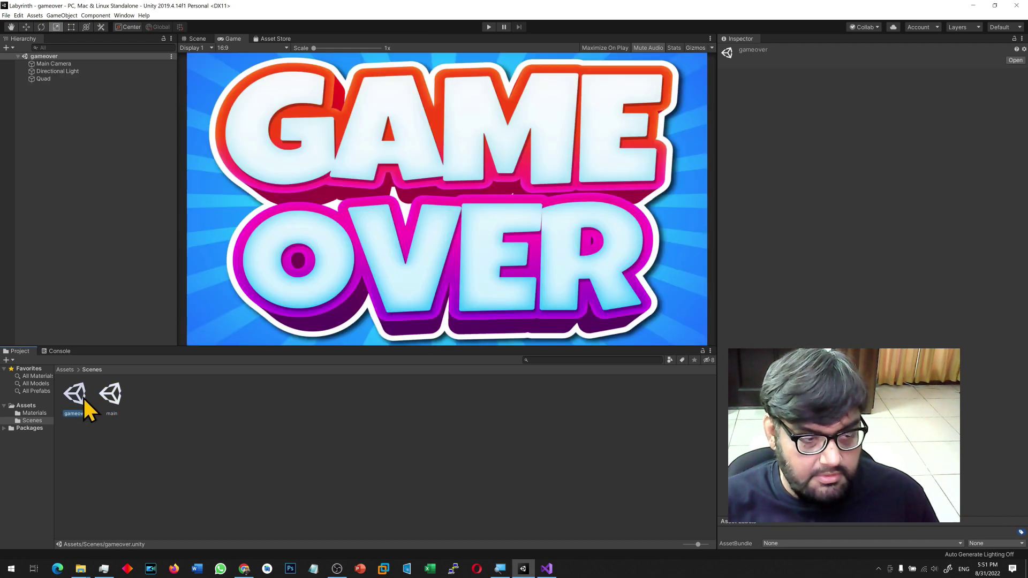
double_click(113, 399)
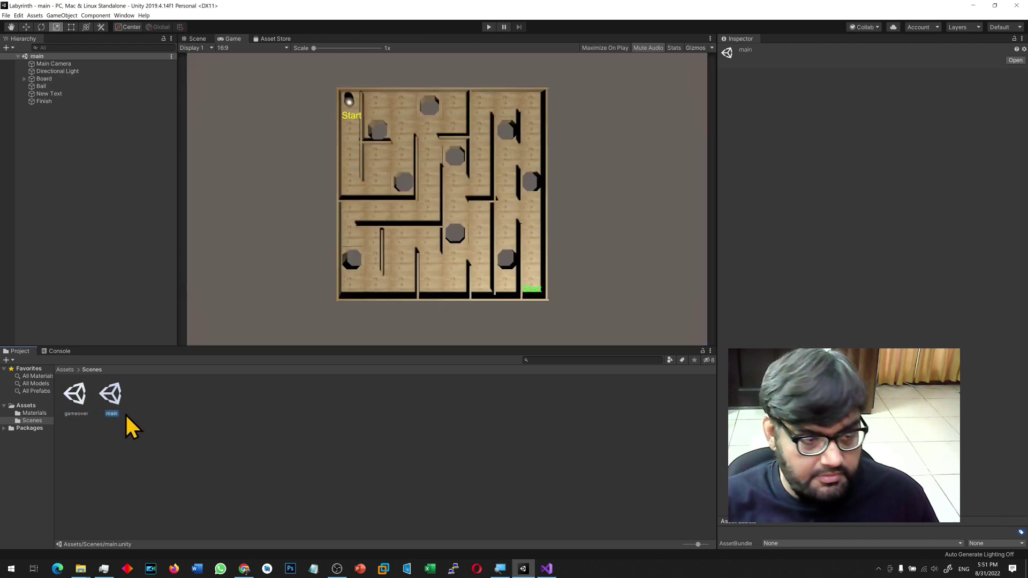
double_click(79, 408)
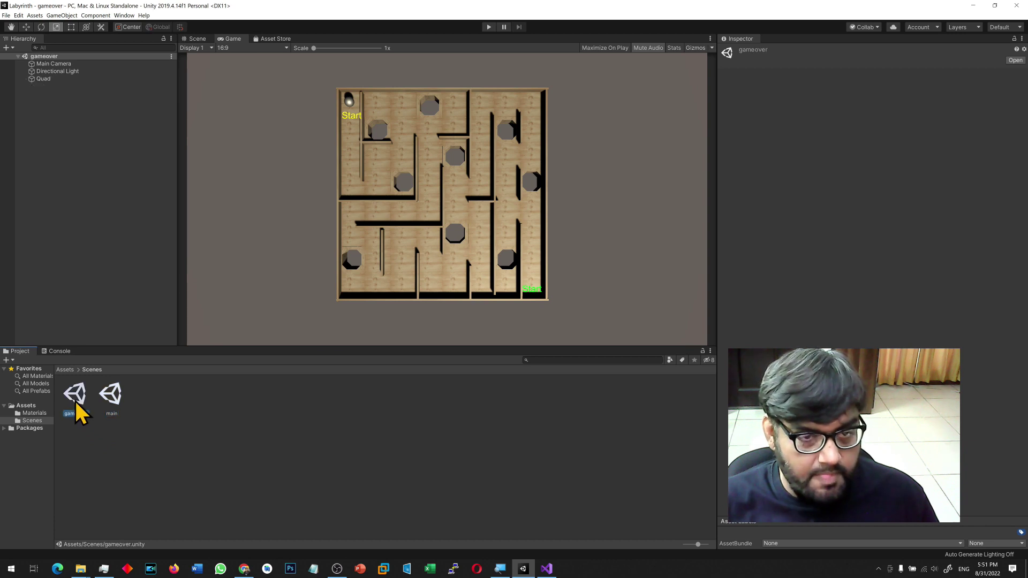
double_click(105, 405)
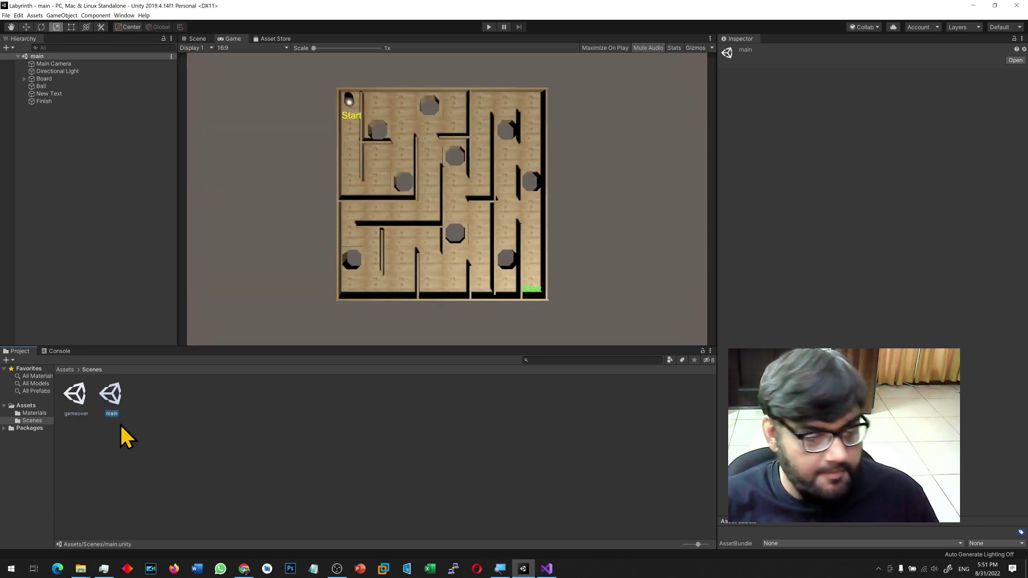
double_click(76, 398)
double_click(105, 400)
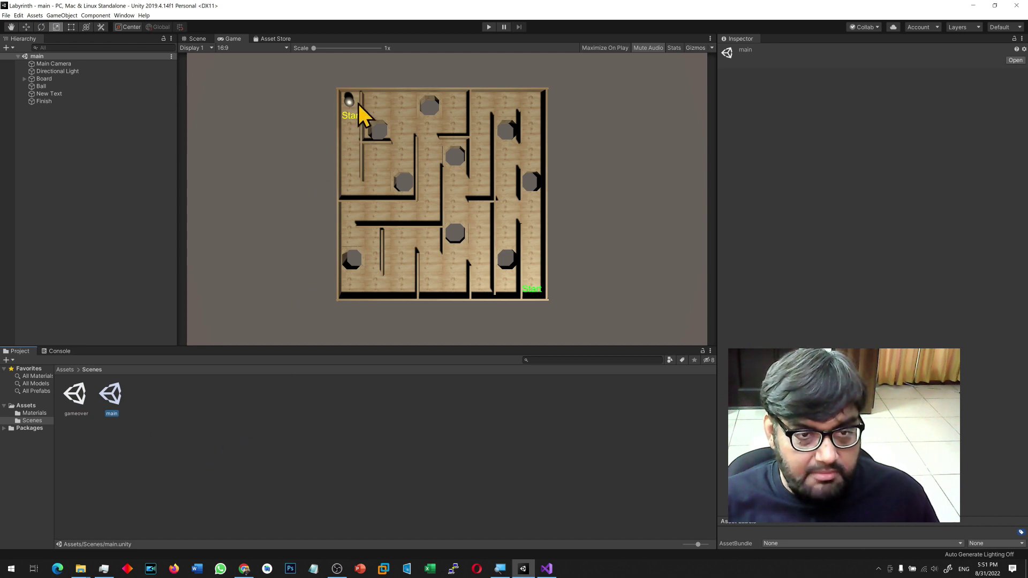
click(76, 395)
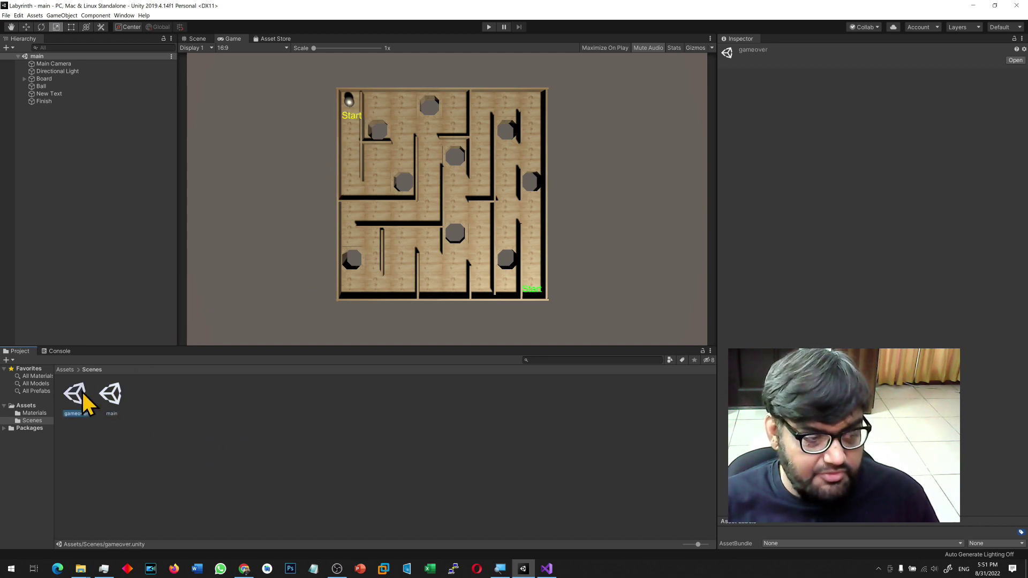
Switch to Visual Studio and add the directive "using UnityEngine.SceneManagement;" below "using UnityEngine;" in BallScript.
key(alt+Tab)
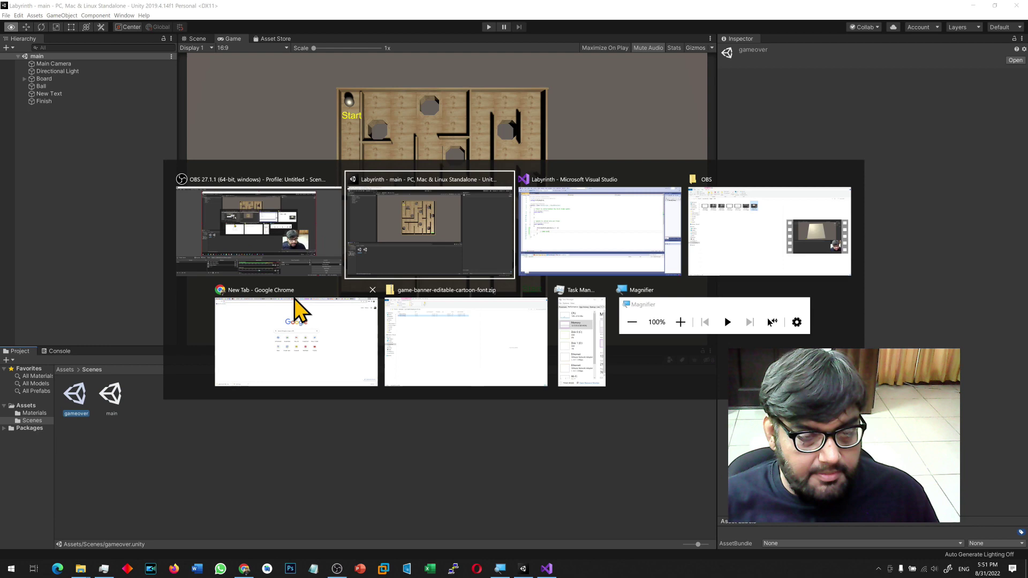
key(alt+Tab)
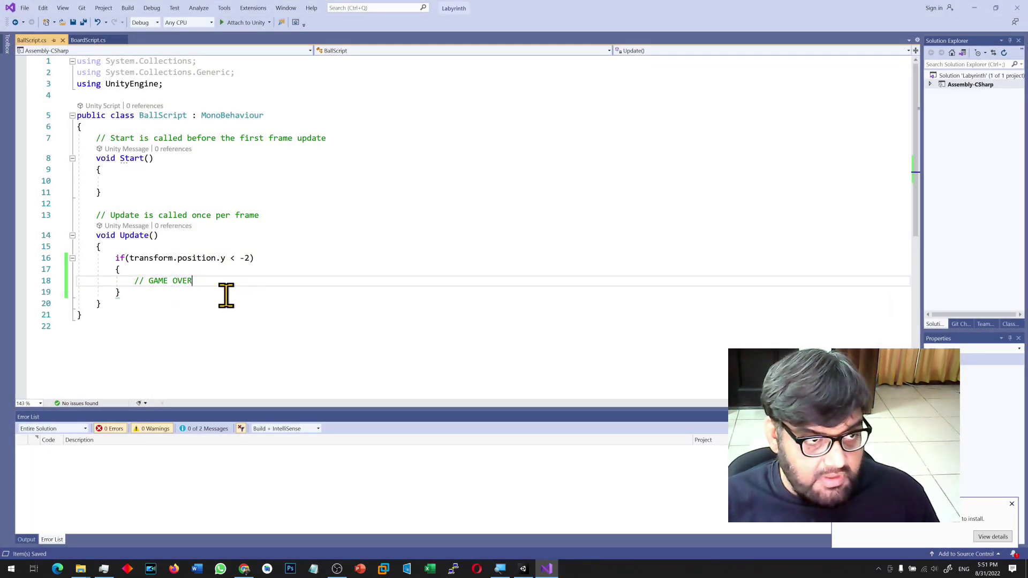
click(188, 83)
key(Return)
text(using Unity)
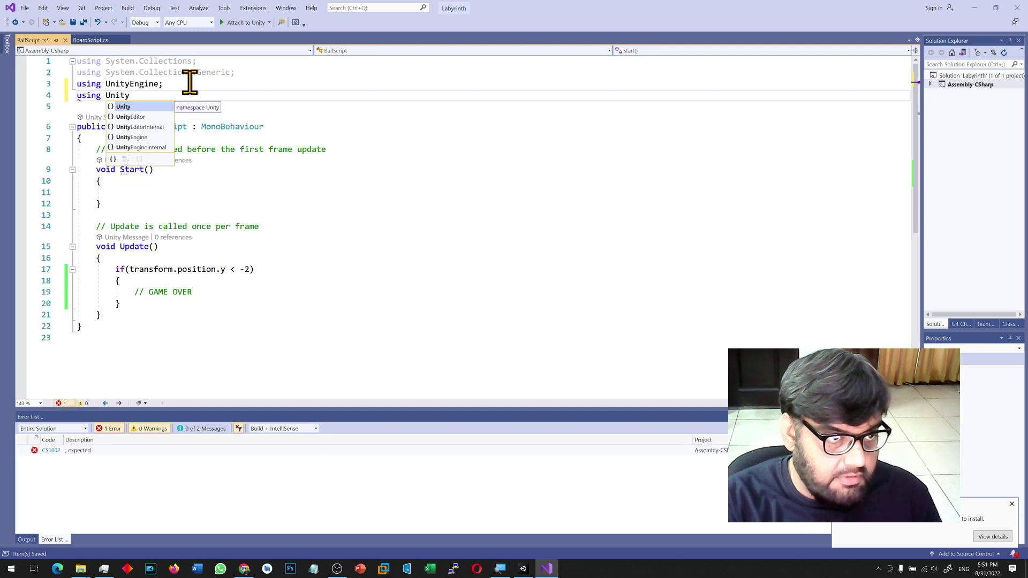
text(.Scenem)
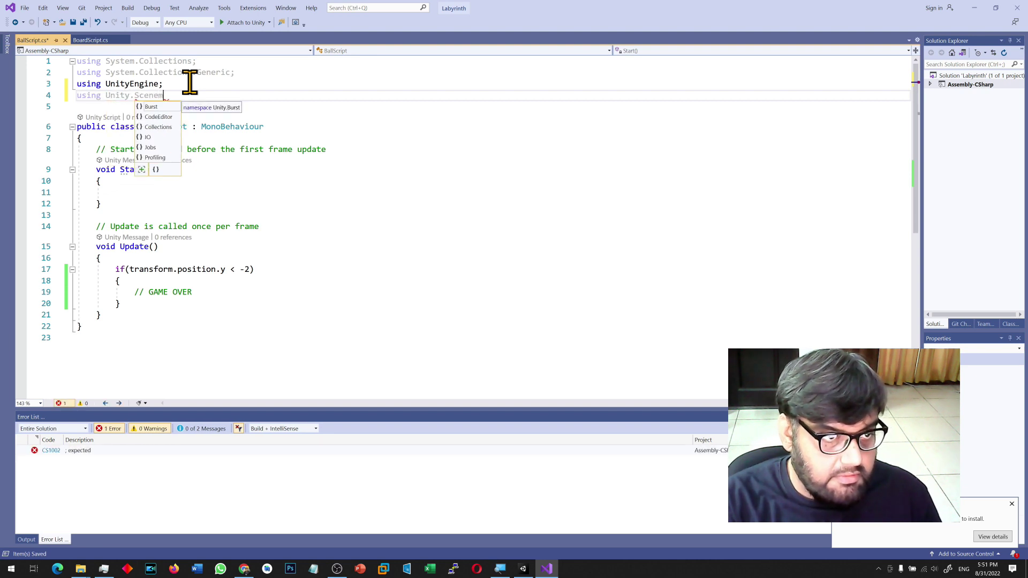
key(BackSpace)
key(BackSpace)
text(Engine.)
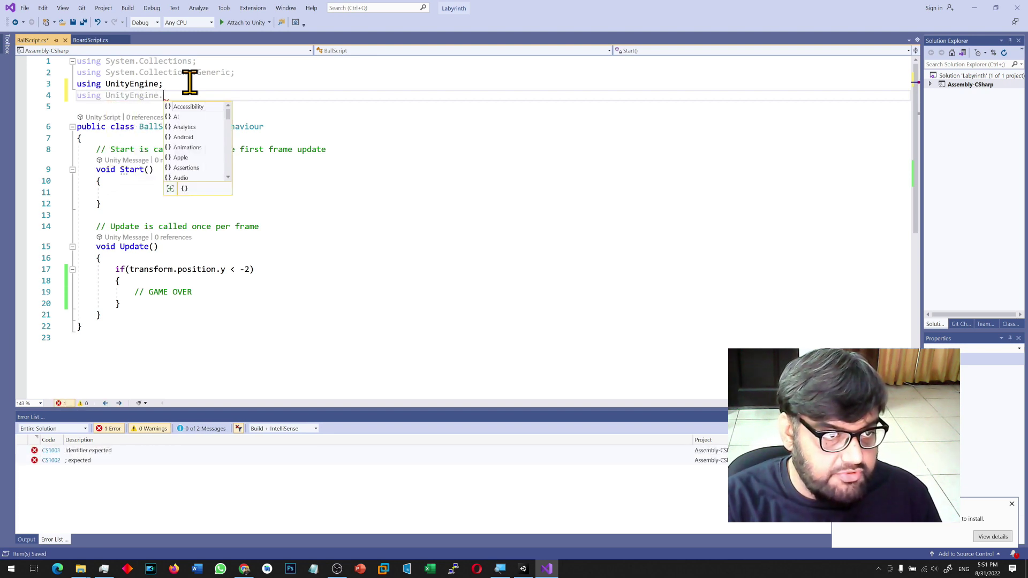
text(SceneManagement.)
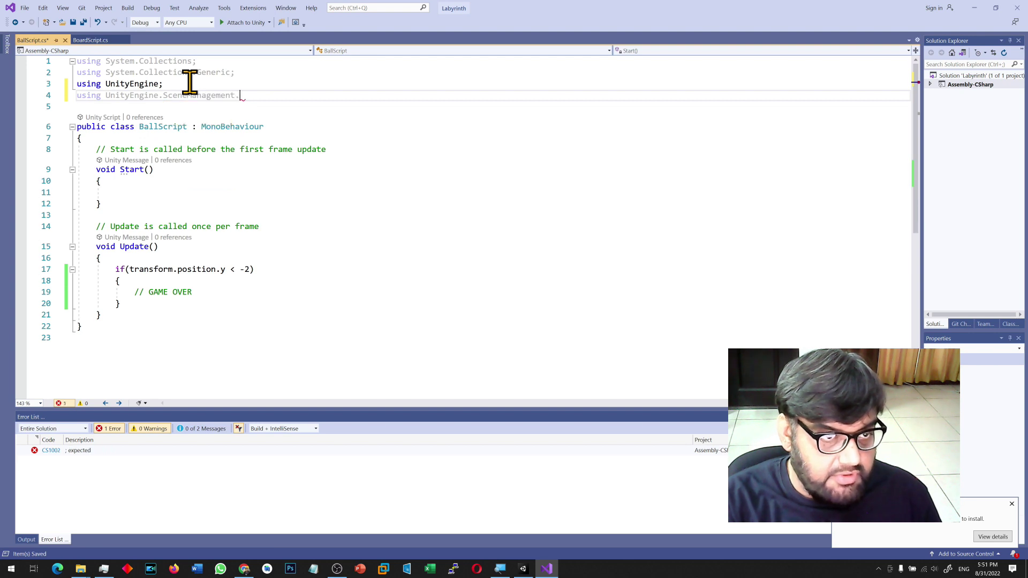
text(Sc)
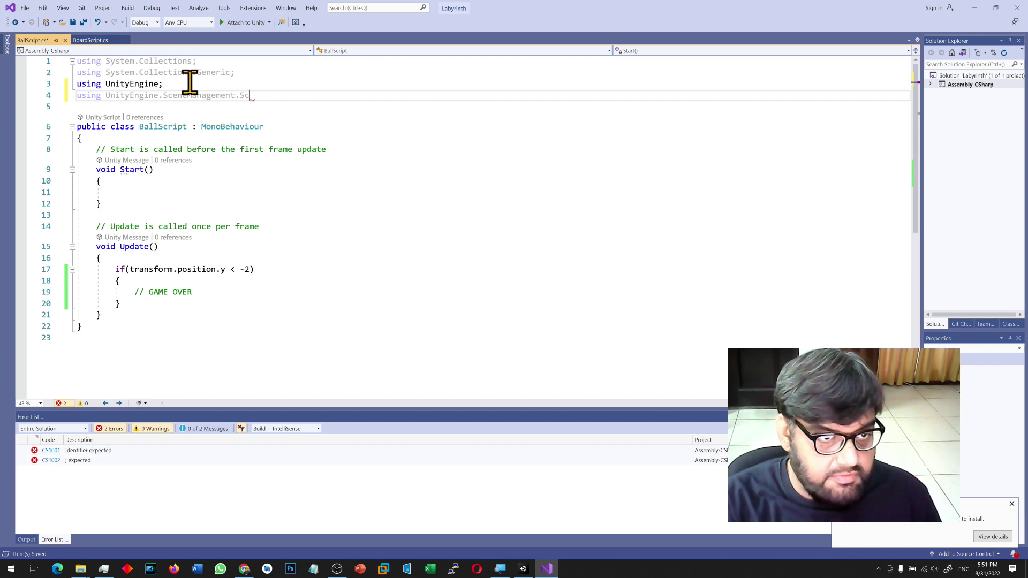
text(;)
Add the line SceneManager.LoadScene("gameover"); below the GAME OVER comment inside the fall check and save BallScript.
click(215, 294)
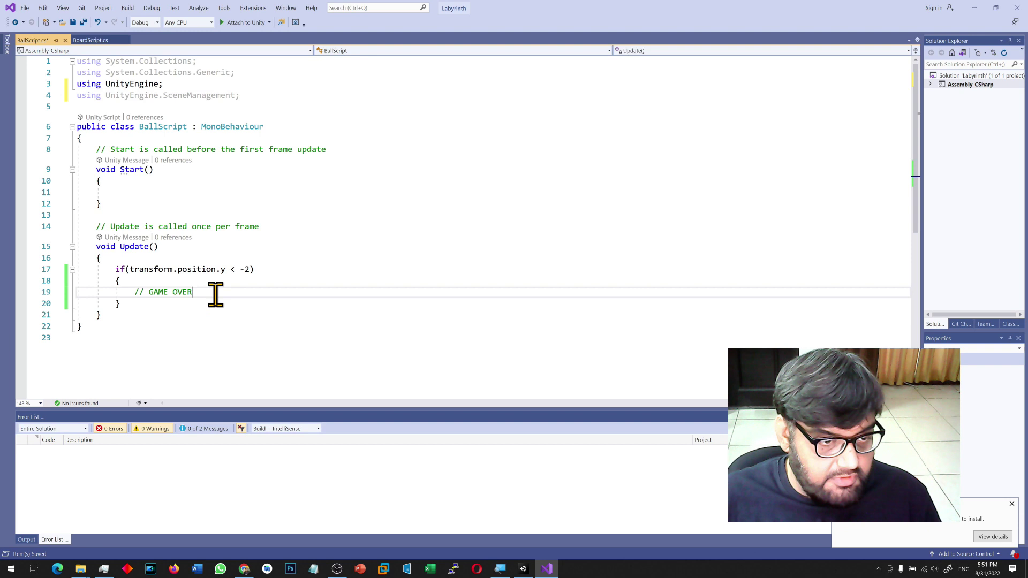
key(Return)
text(Sce)
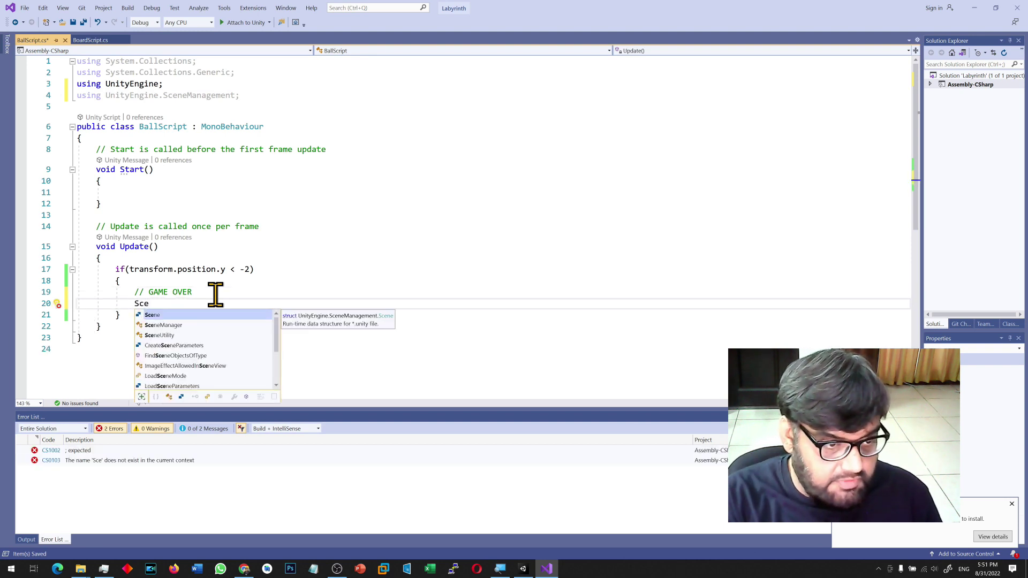
text(neManager.L)
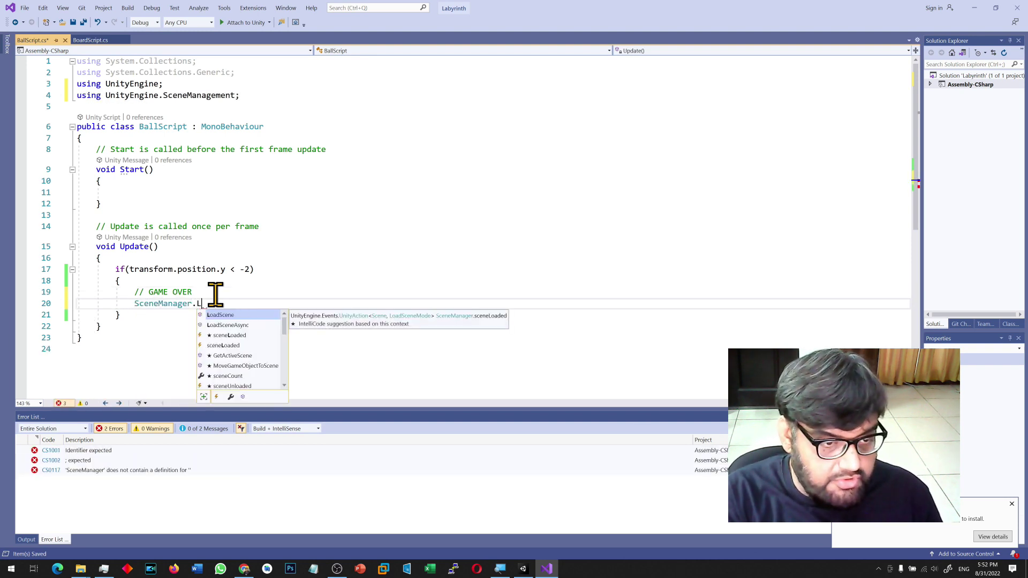
text(oadScene(""))
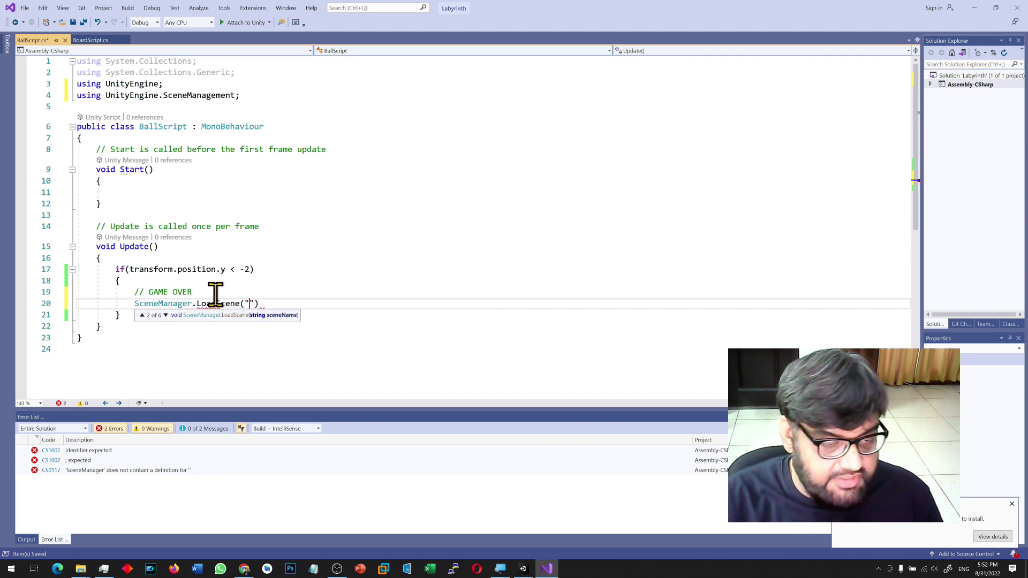
key(alt+Tab)
key(alt+Tab)
key(alt+shift+Tab)
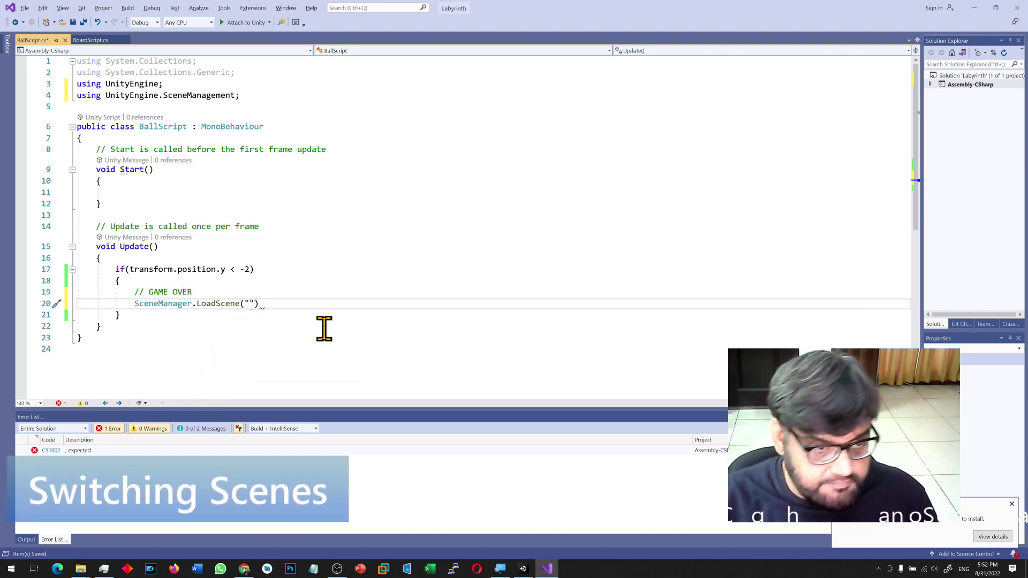
text(gameover");)
key(ctrl+s)
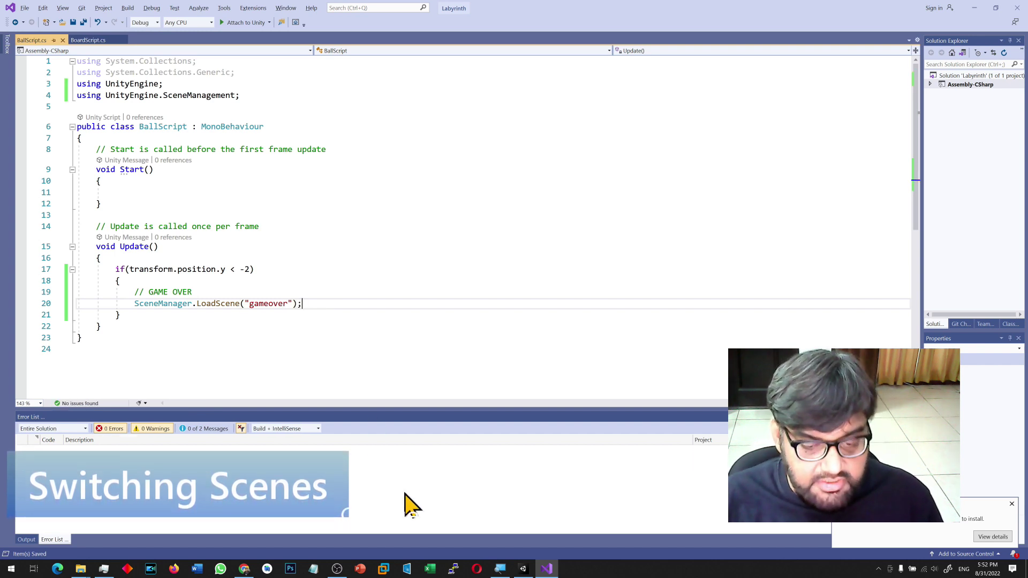
Switch to Unity and add the gameover and main scenes to the Scenes In Build list of the build settings.
click(523, 568)
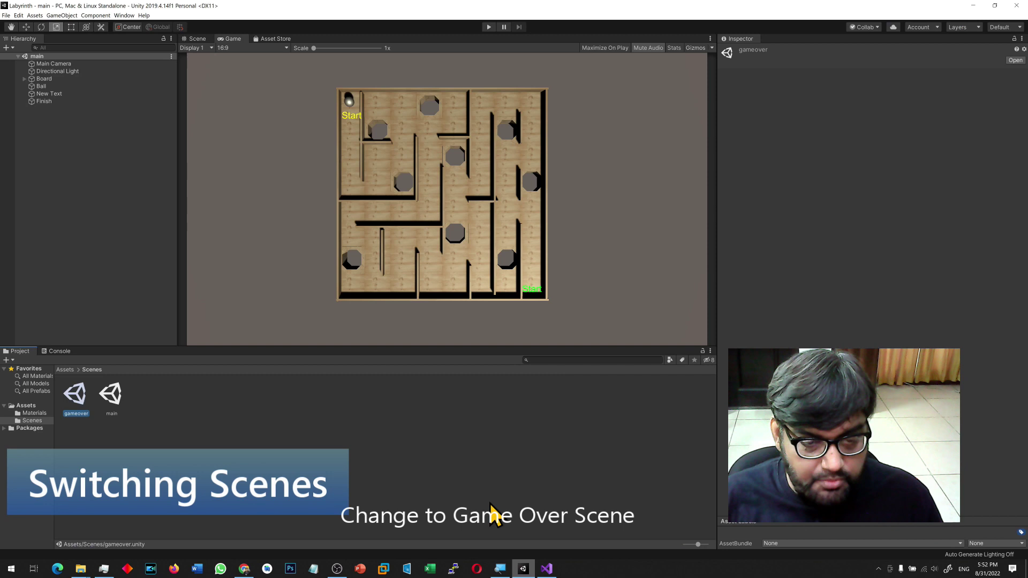
click(104, 402)
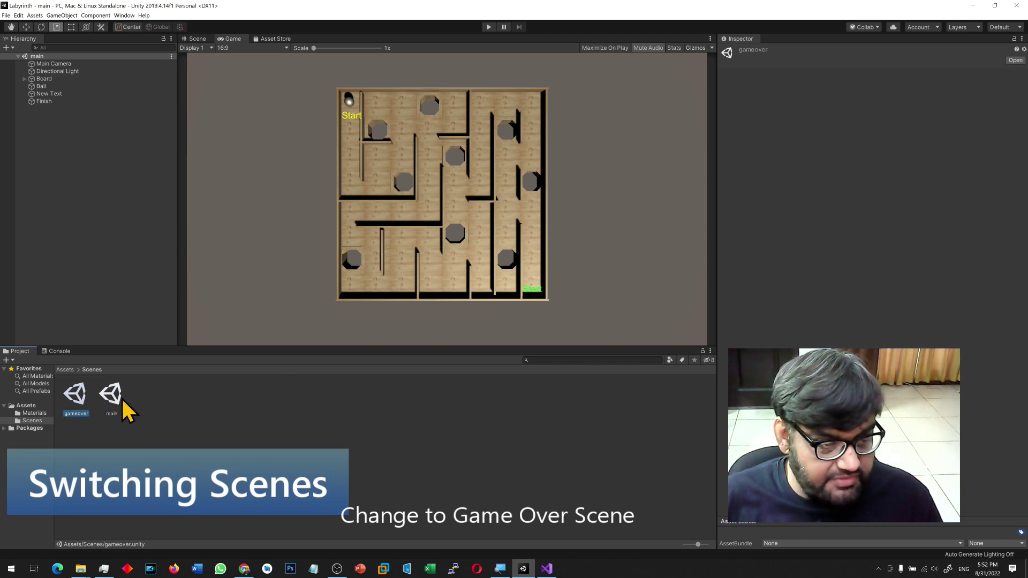
click(80, 402)
click(264, 434)
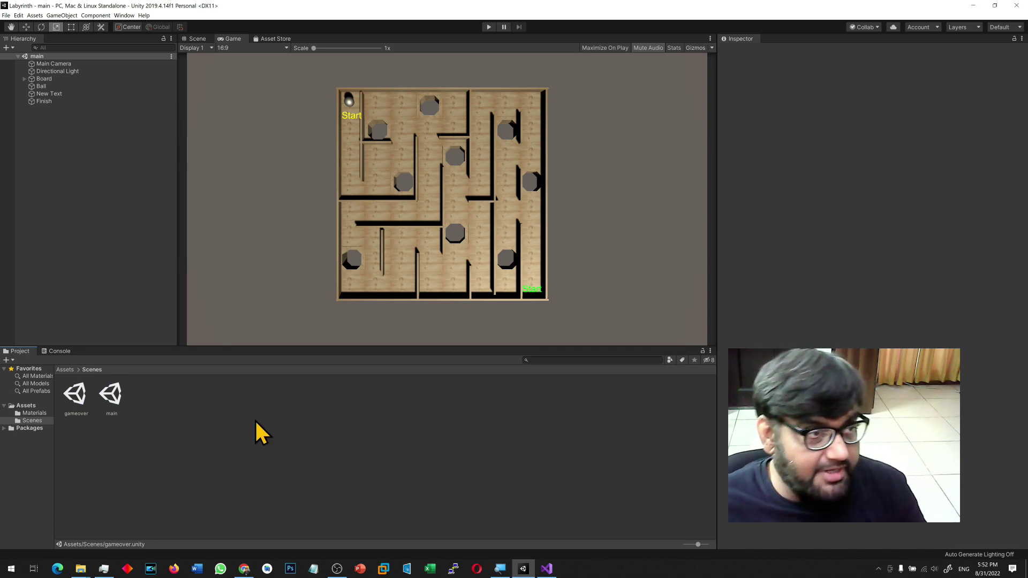
click(6, 15)
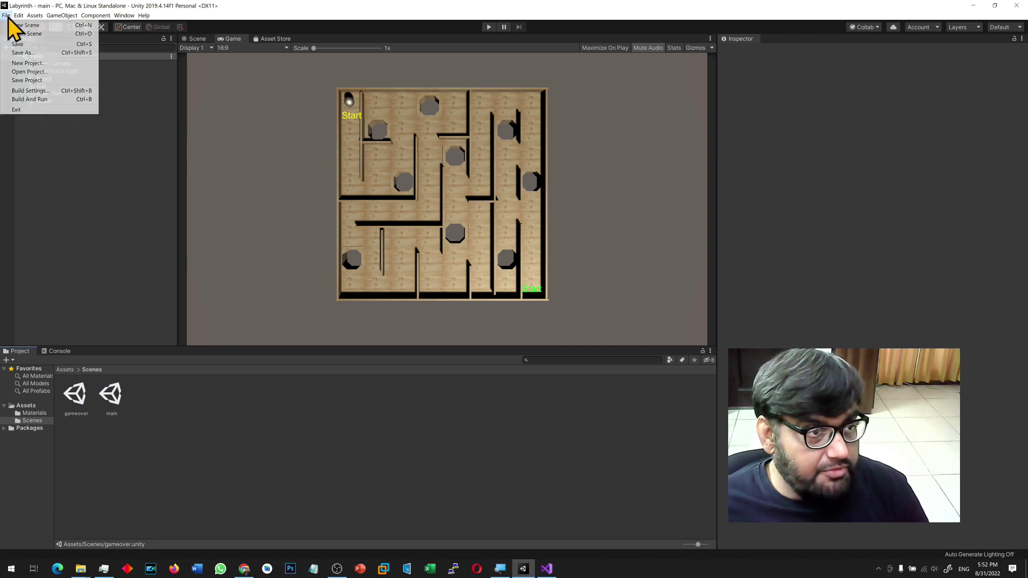
click(52, 92)
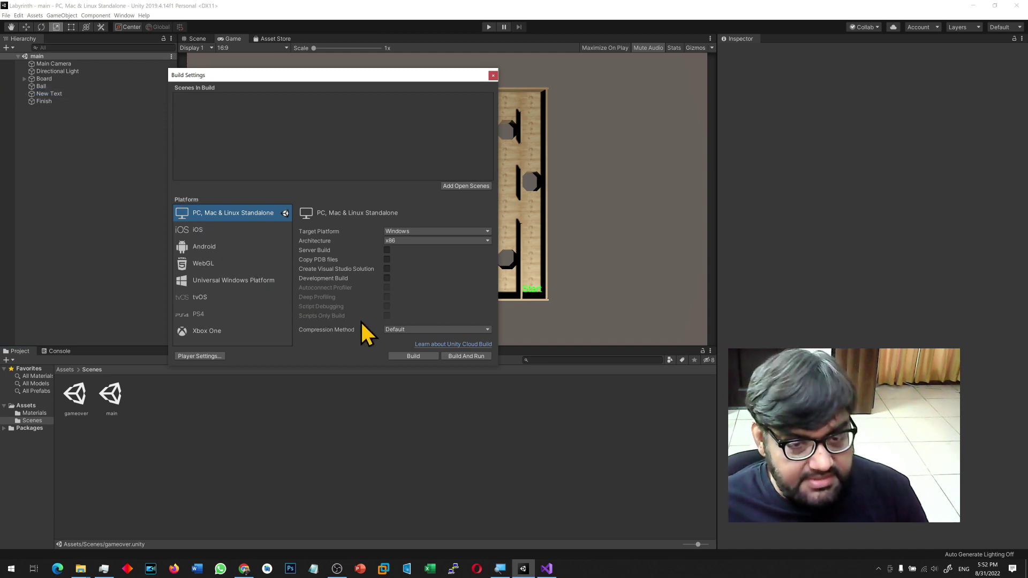
click(137, 450)
click(81, 399)
ctrl+click(109, 396)
drag(82, 407, 255, 151)
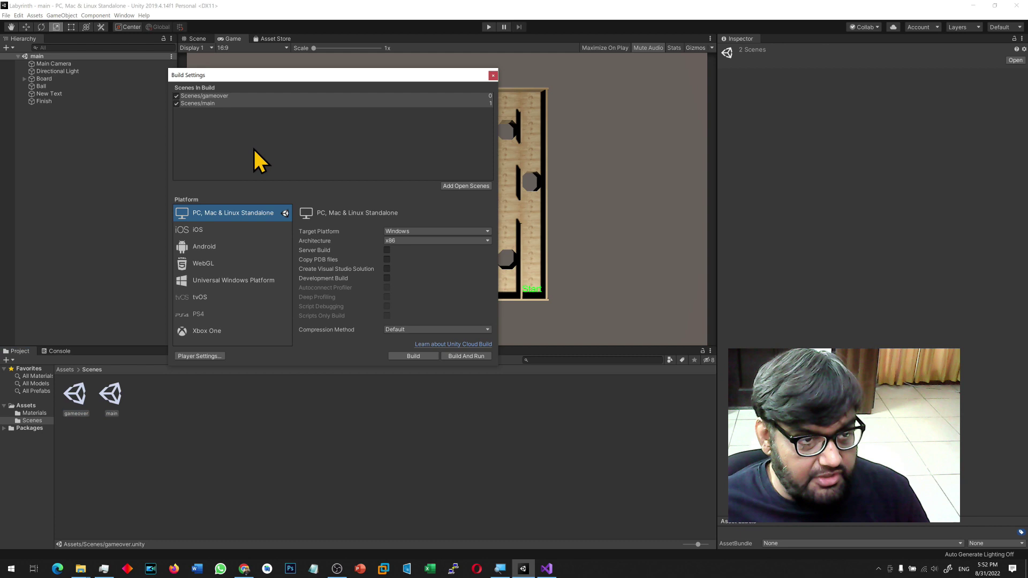
Reorder the build list so the main scene comes before gameover, and close the build settings.
click(213, 103)
drag(211, 97, 213, 107)
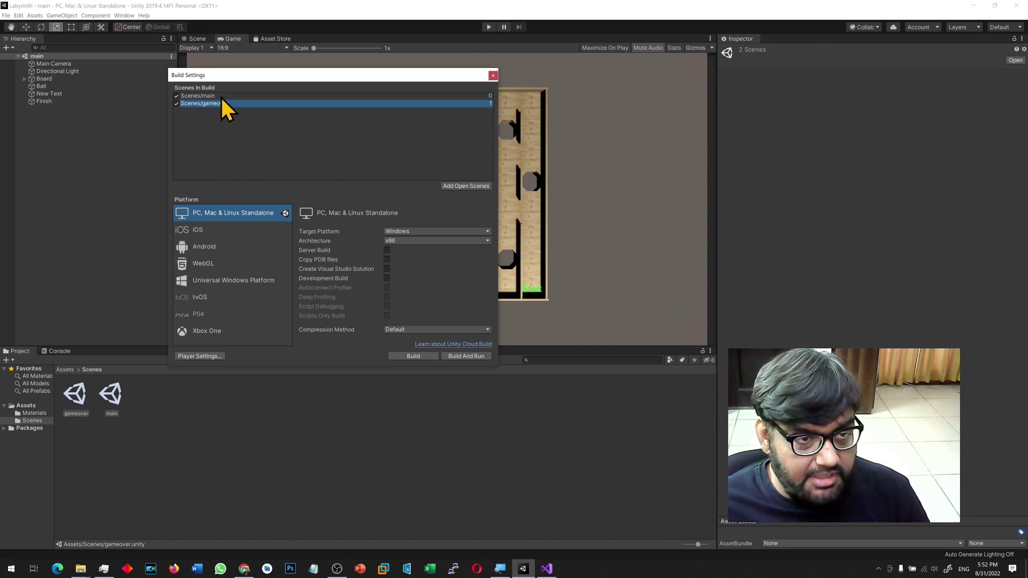
click(493, 76)
Play-test the main scene by tilting the board until the ball drops into a hole, and stop the test.
click(488, 27)
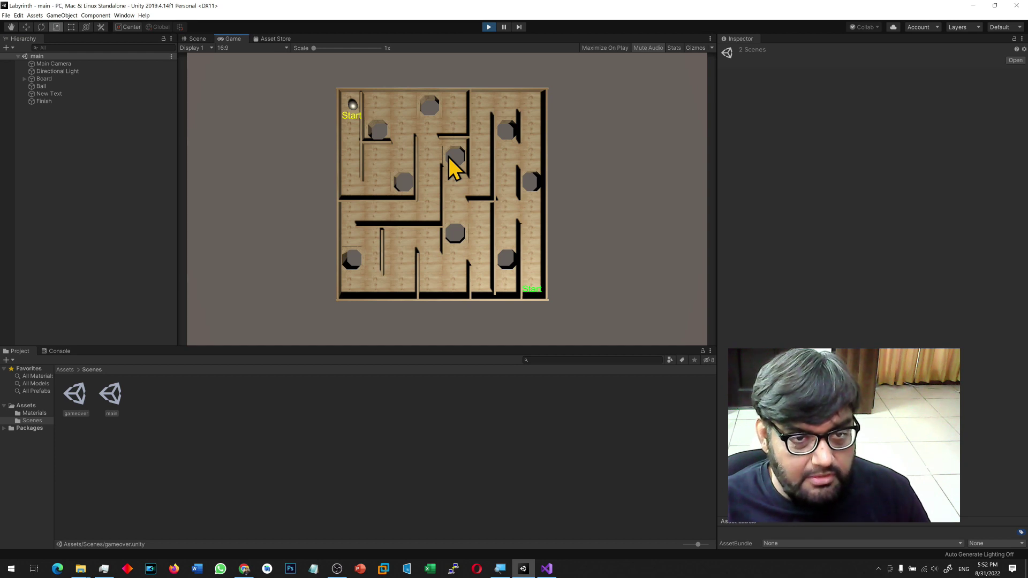
key(Down)
key(Up)
key(Down)
key(Down)
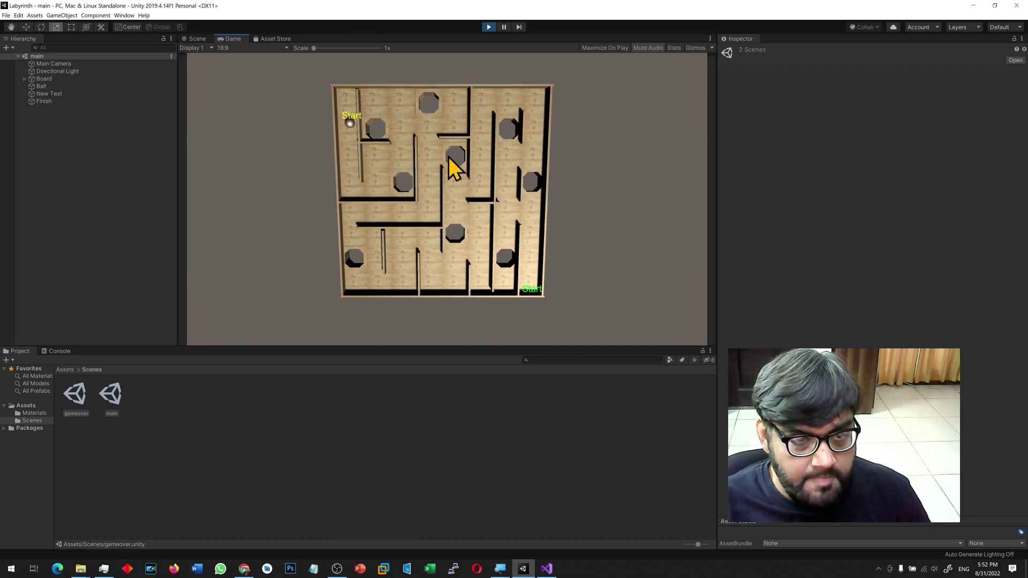
key(Right)
key(Up)
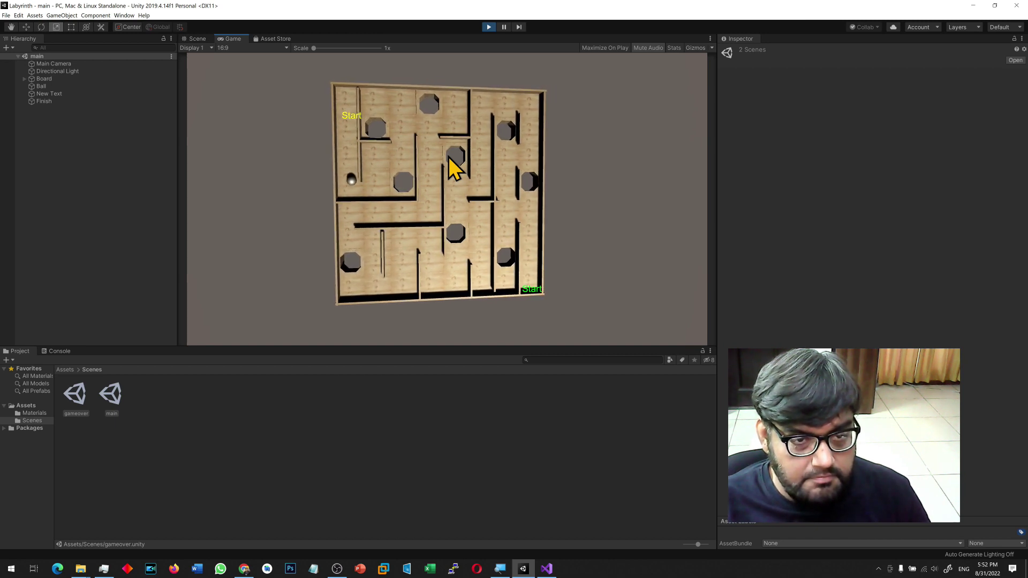
key(Right)
key(Up)
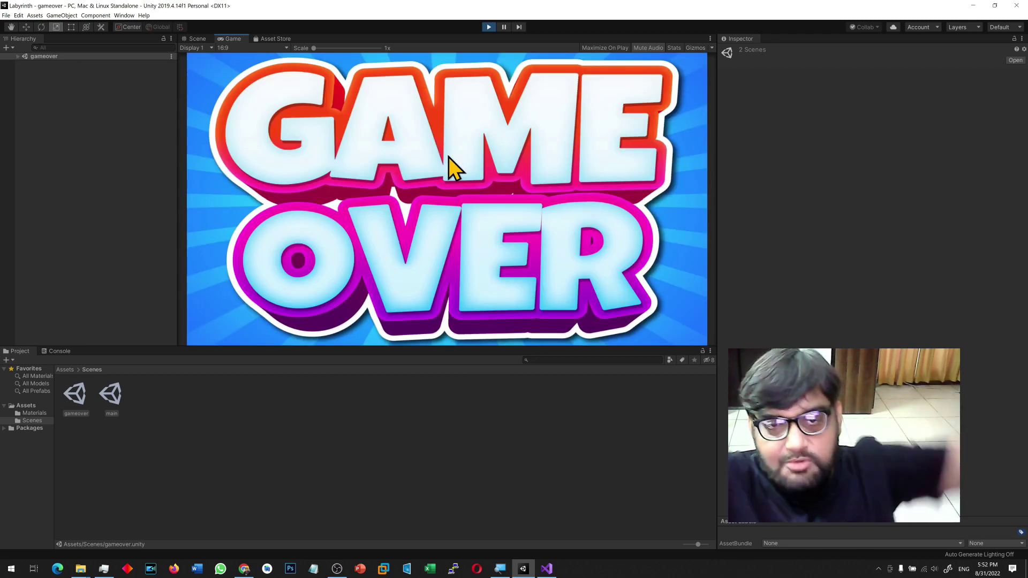
click(489, 26)
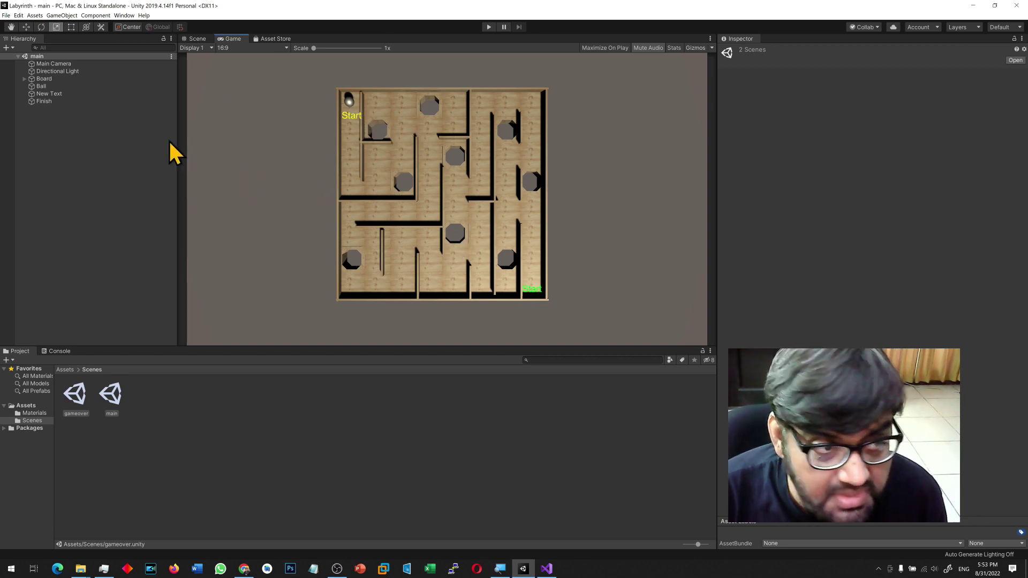
Move the Ball close to the finish corner of the board, to about X 6.74, Y 1.53, Z -3.72.
click(197, 39)
alt+drag(426, 179, 300, 409)
click(377, 80)
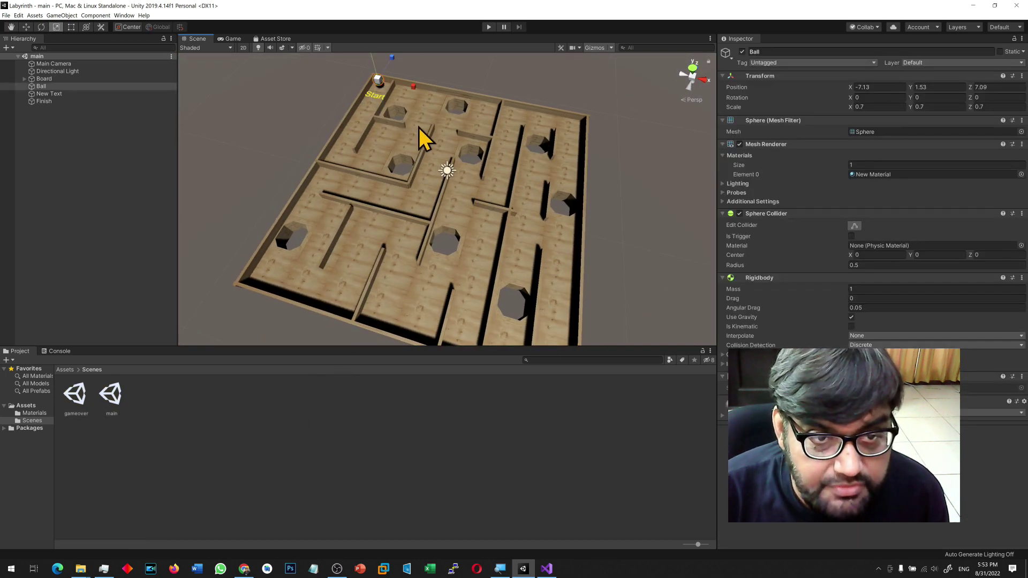
key(w)
drag(413, 85, 490, 292)
scroll(624, 288, down, 2)
Change the green 3D text at the finish corner to read "Finish".
click(481, 270)
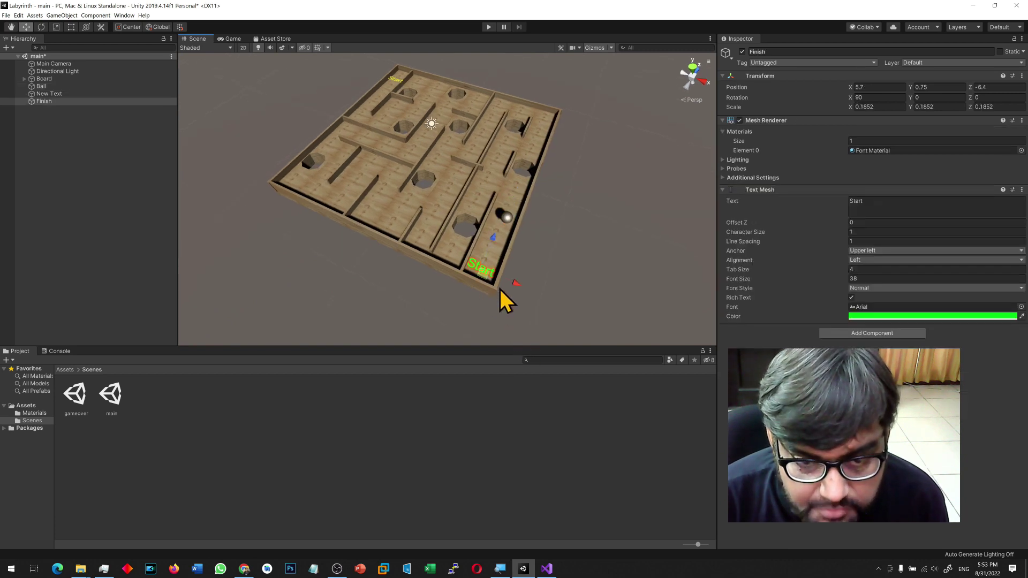
click(862, 206)
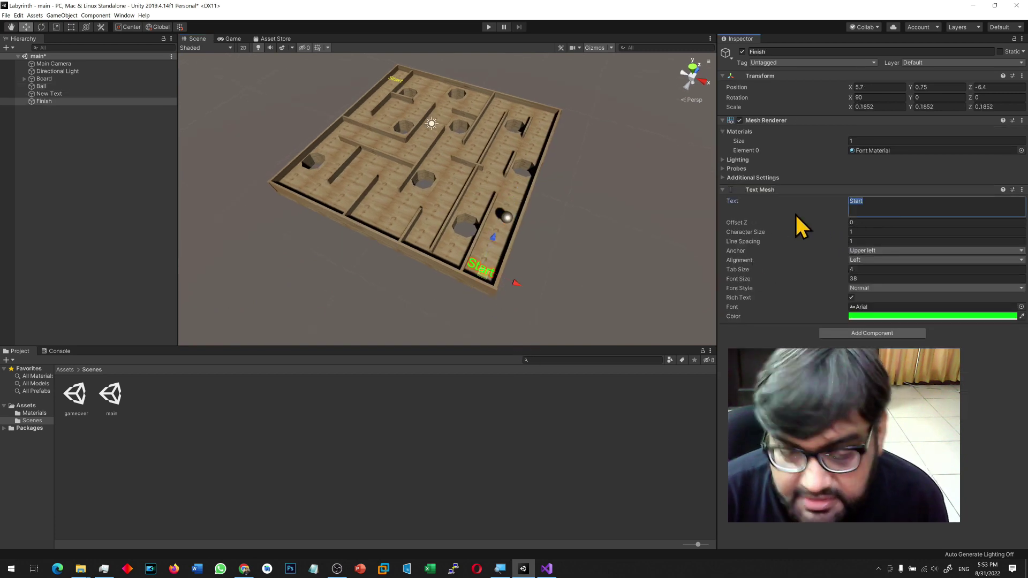
text(Finish)
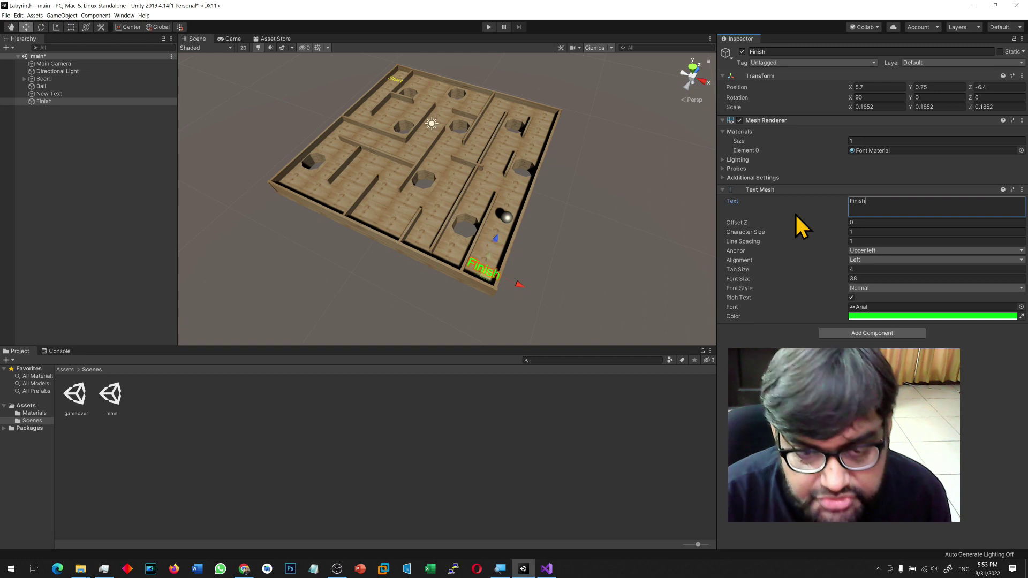
Scale the Finish text down to about 0.153, shift it to about X 5.78, Z -6.47, and check it in the game view.
click(48, 101)
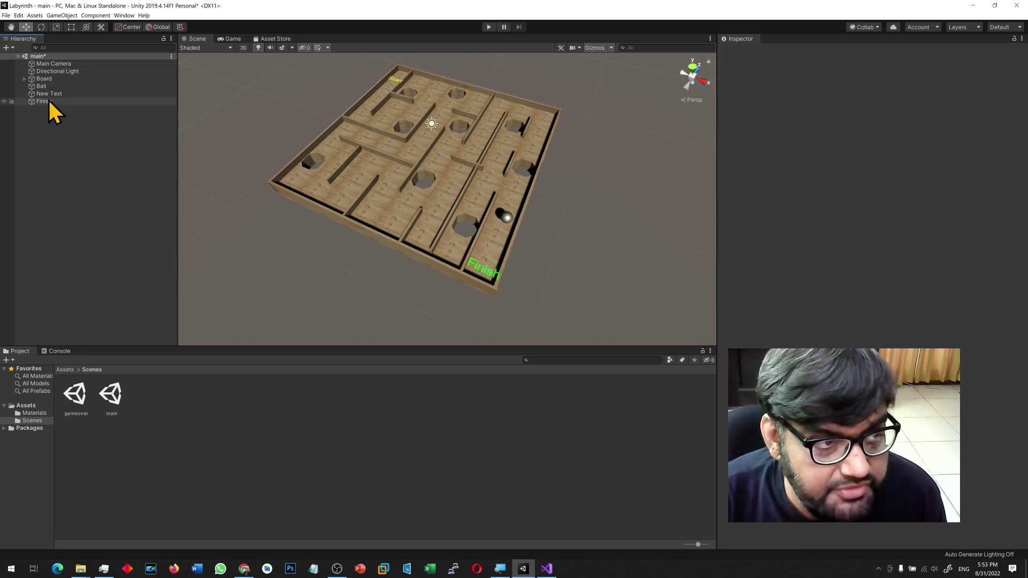
key(r)
drag(483, 268, 512, 281)
key(w)
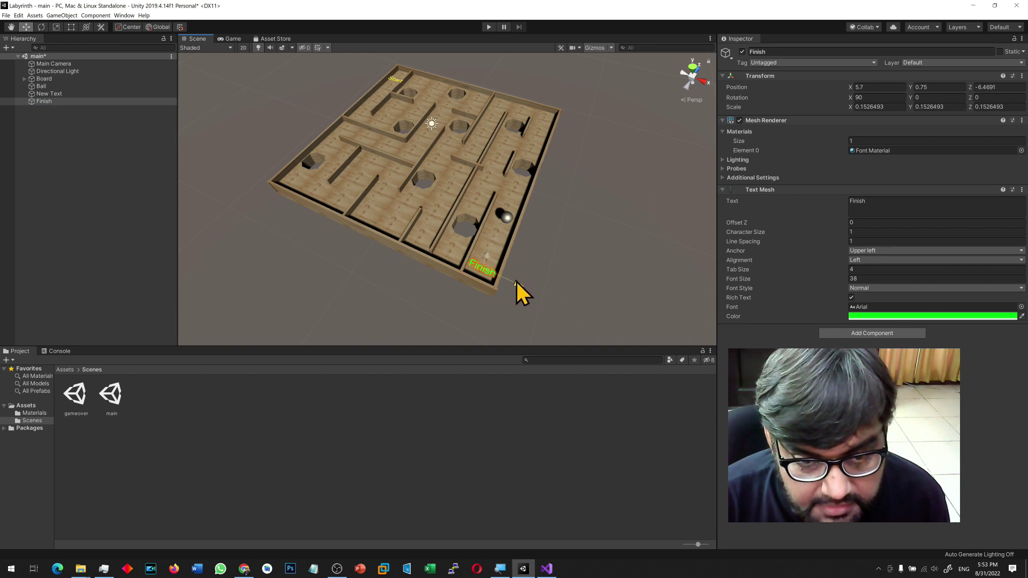
click(231, 39)
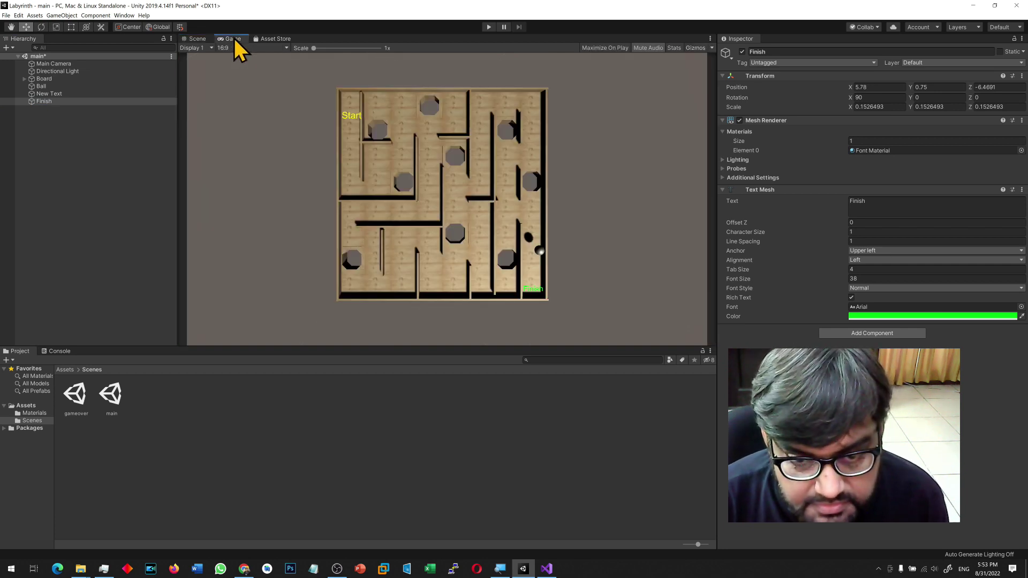
click(197, 39)
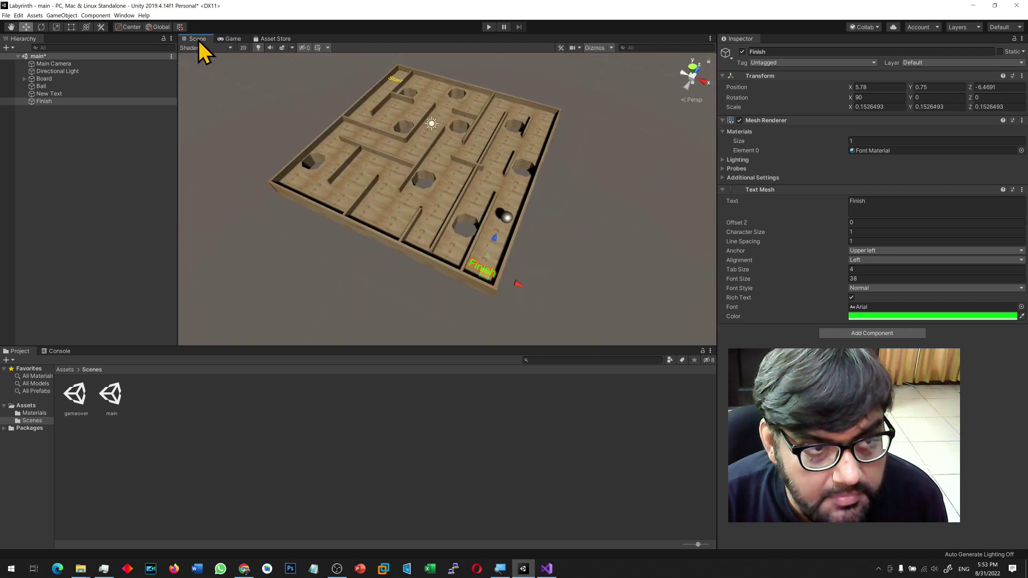
Create an empty GameObject and place it over the Finish text in the board corner, at about X 6.746, Y 0.91, Z -6.89.
click(503, 222)
alt+drag(516, 241, 413, 318)
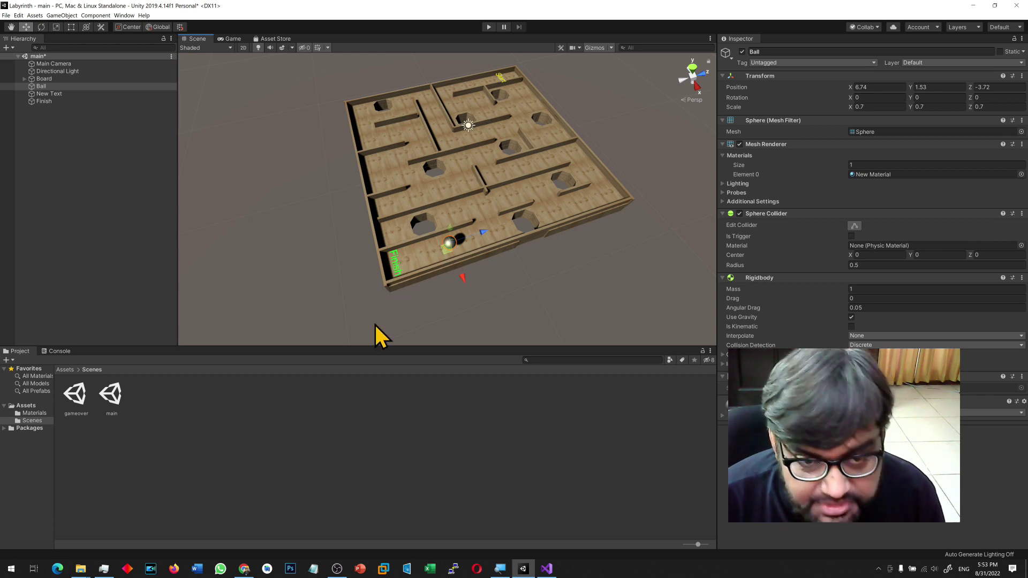
click(62, 15)
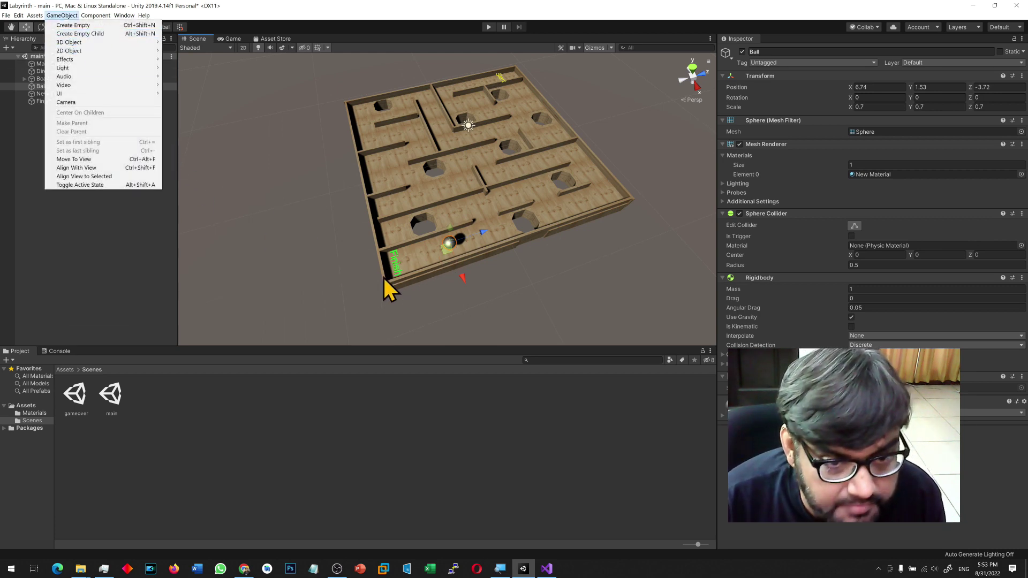
click(397, 270)
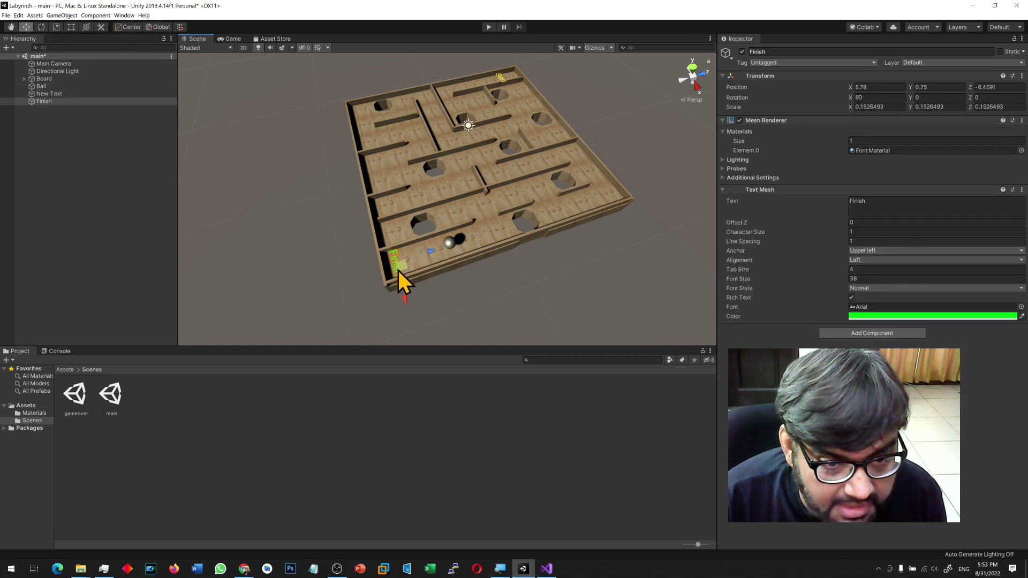
click(61, 15)
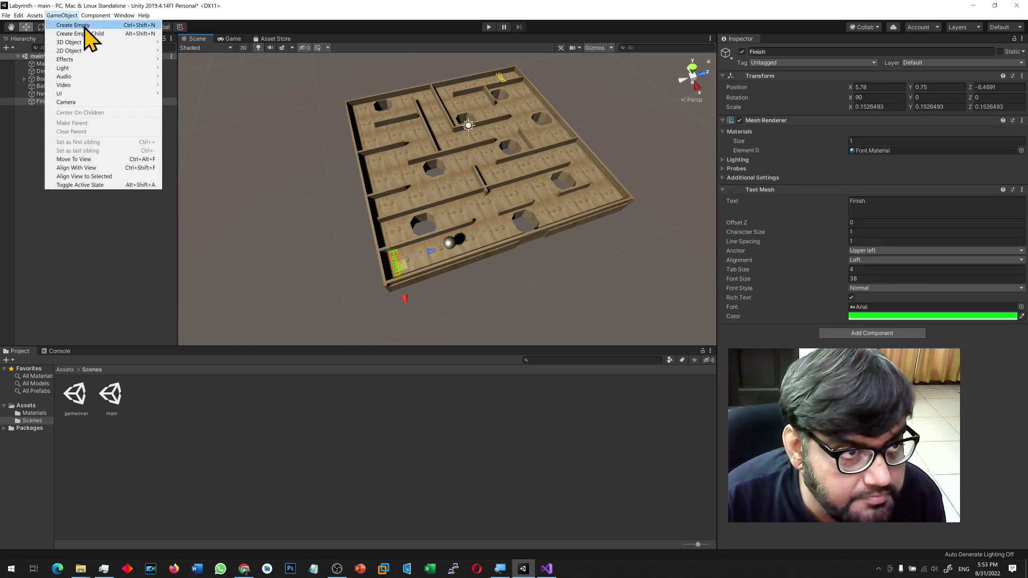
click(74, 25)
drag(469, 188, 432, 203)
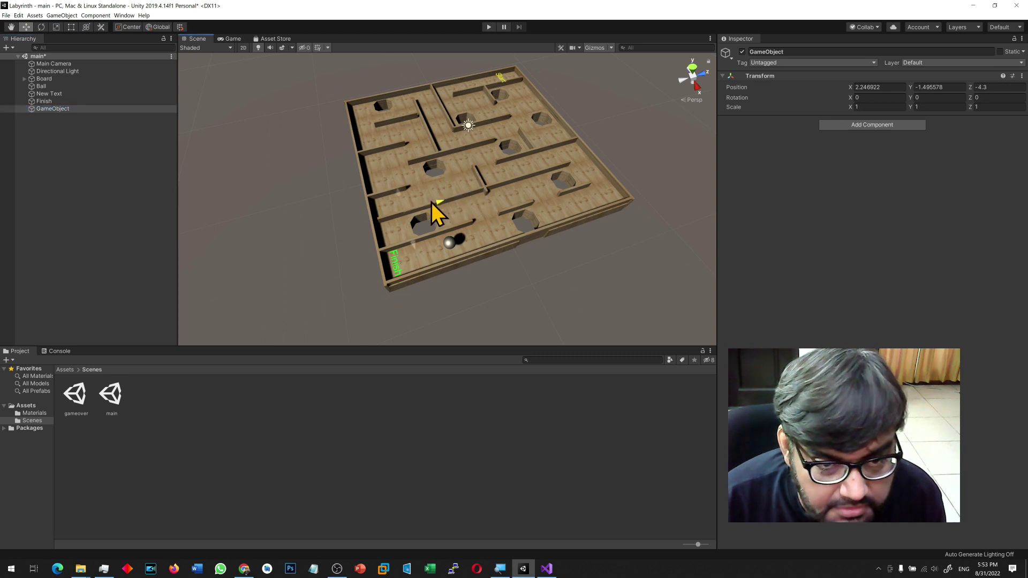
drag(401, 268, 454, 170)
drag(454, 130, 454, 128)
key(f)
scroll(465, 244, up, 15)
alt+drag(452, 234, 525, 225)
alt+drag(477, 270, 214, 294)
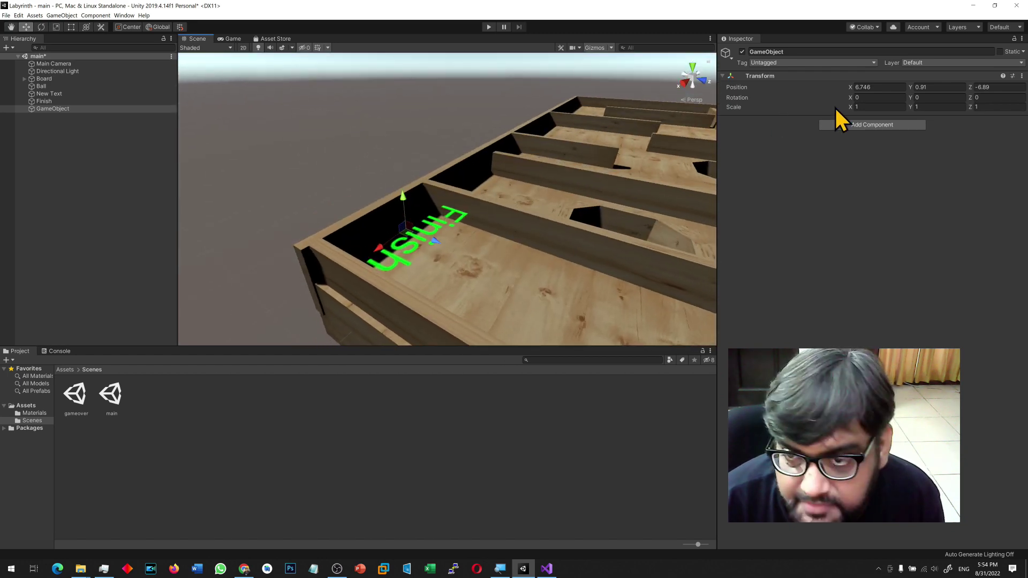
Add a Sphere Collider component to the empty GameObject at the finish and inspect its extent around the text.
click(841, 125)
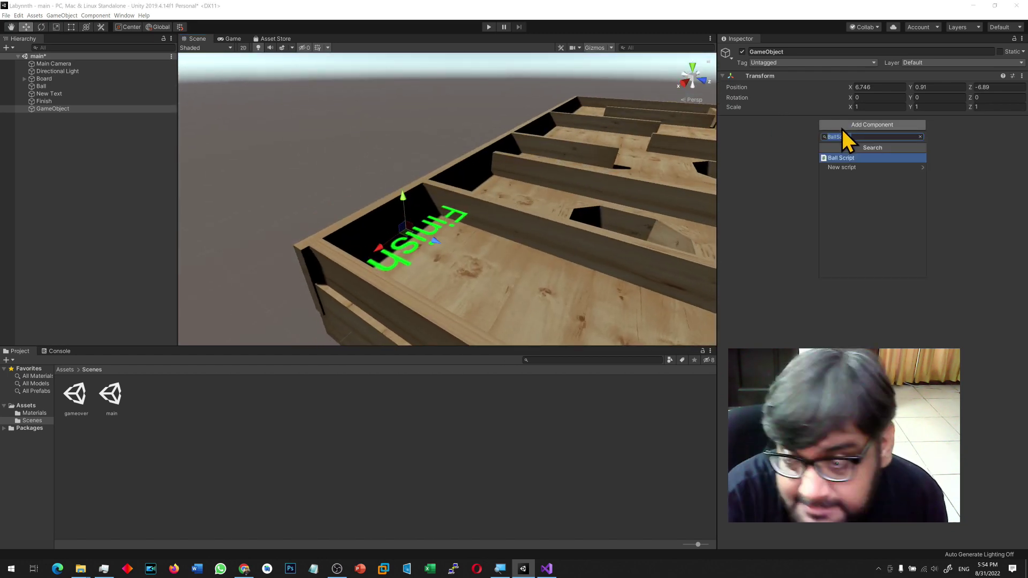
text(sphe)
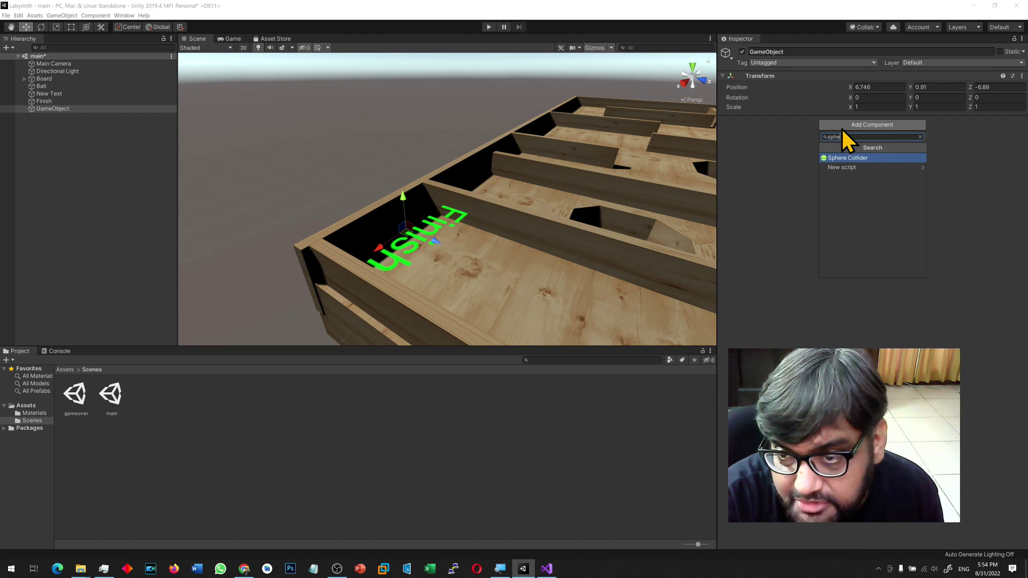
key(Return)
alt+drag(475, 321, 506, 318)
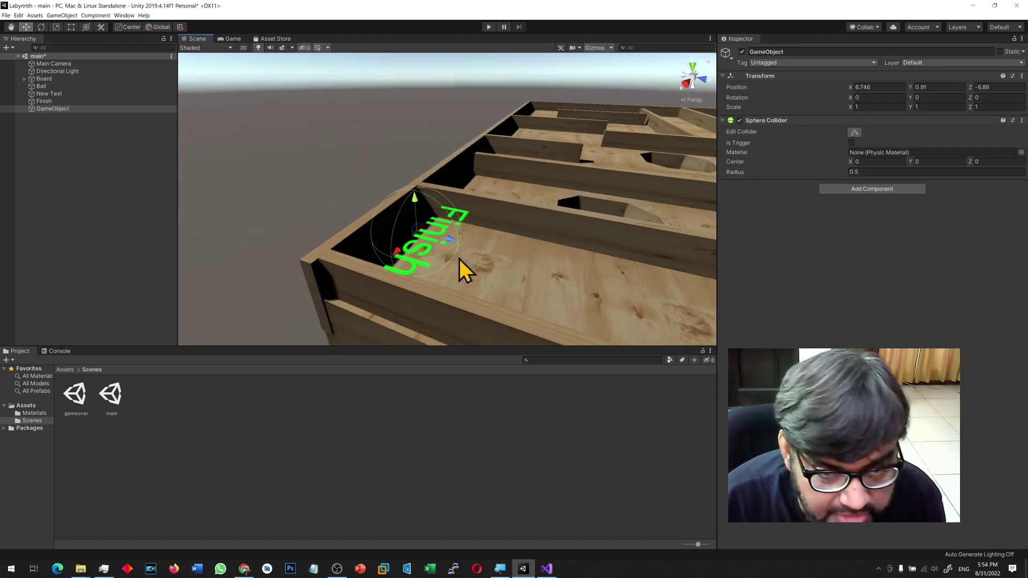
Scale the finish collider object to about 1.2537, move it to about X 6.564, Z -6.529, and rename it FinishObject.
drag(451, 243, 343, 331)
key(r)
drag(387, 221, 513, 300)
key(w)
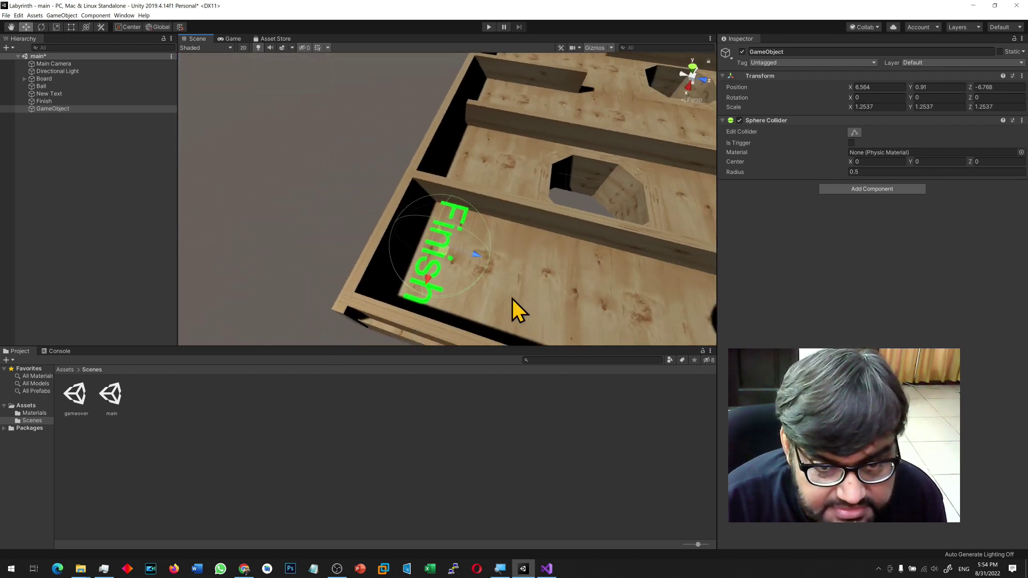
drag(473, 256, 489, 264)
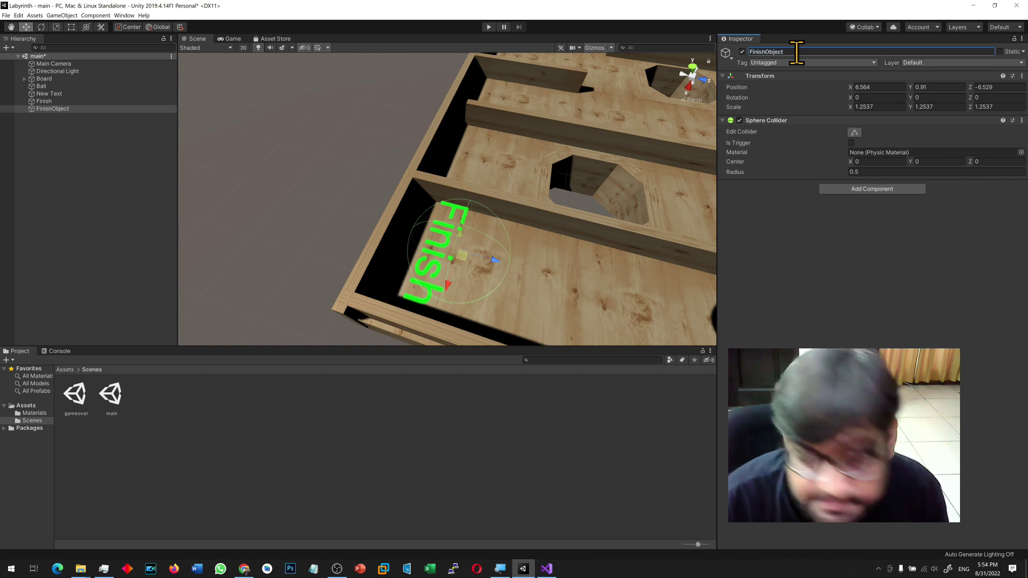
Select the ball, switch to Visual Studio, and add an OnCollisionEnter(Collision collision) method below Update in BallScript.cs.
scroll(589, 219, down, 3)
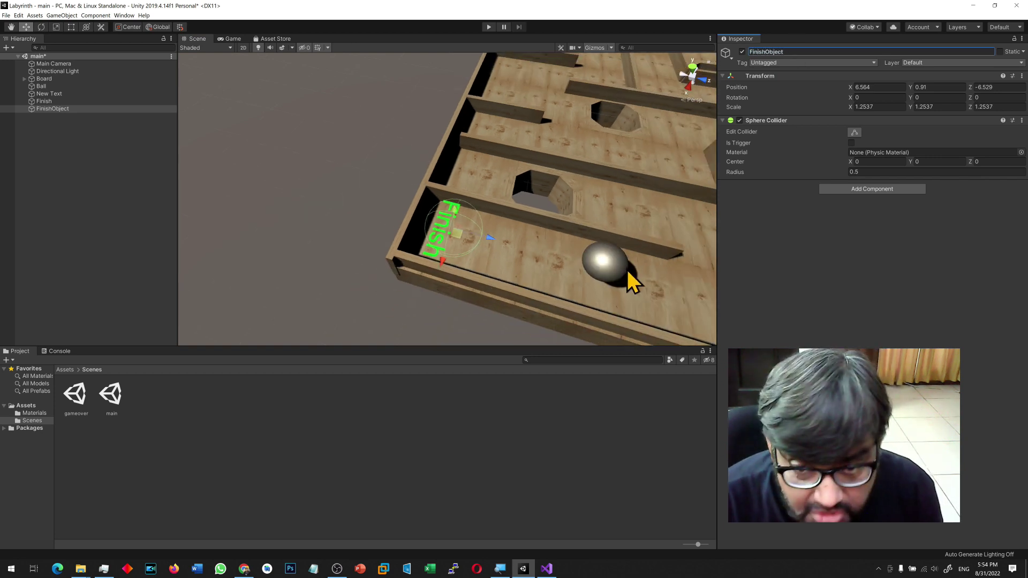
click(616, 270)
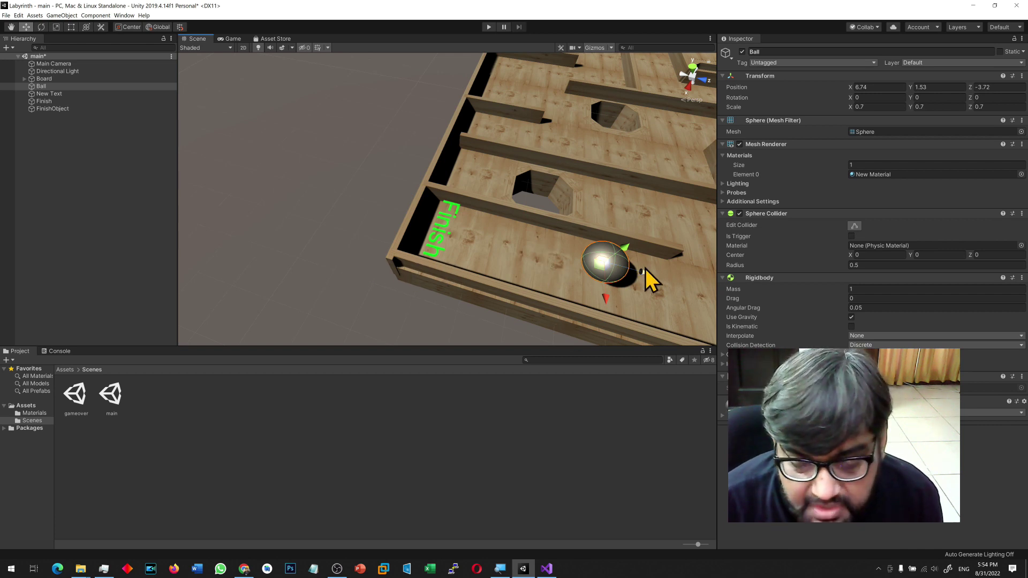
click(546, 568)
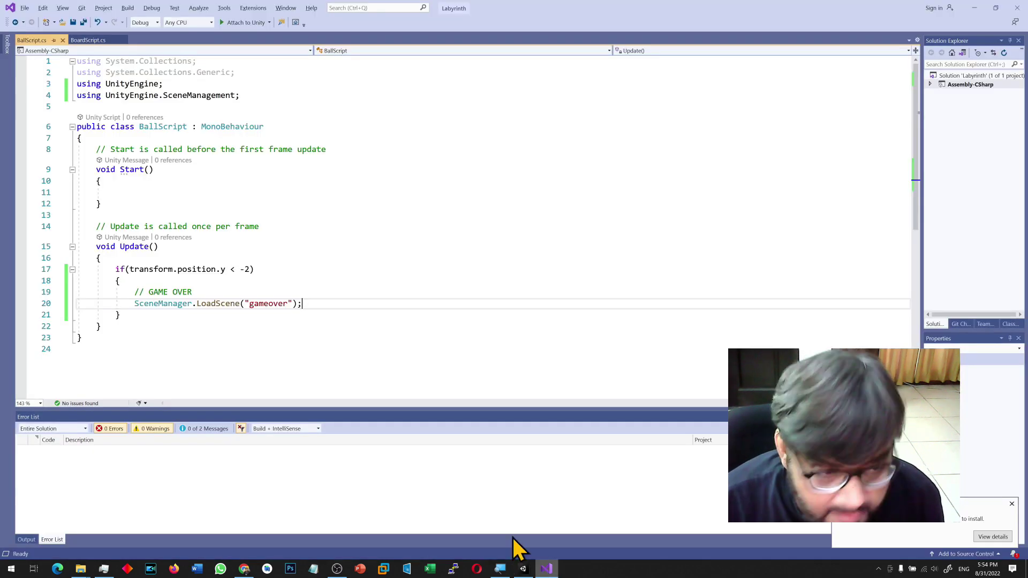
click(187, 334)
key(Return)
key(Return)
text(OnColl)
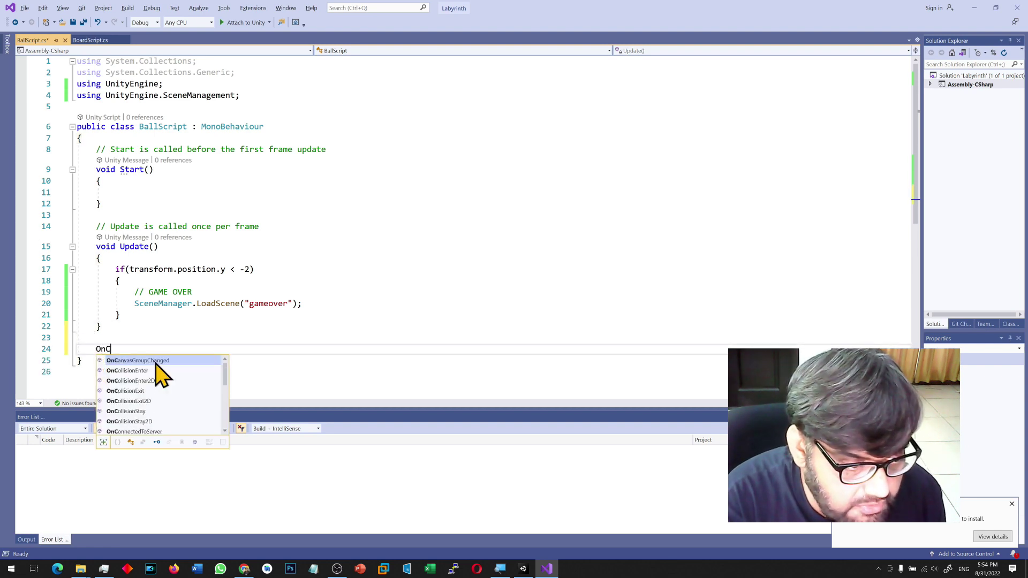
key(Tab)
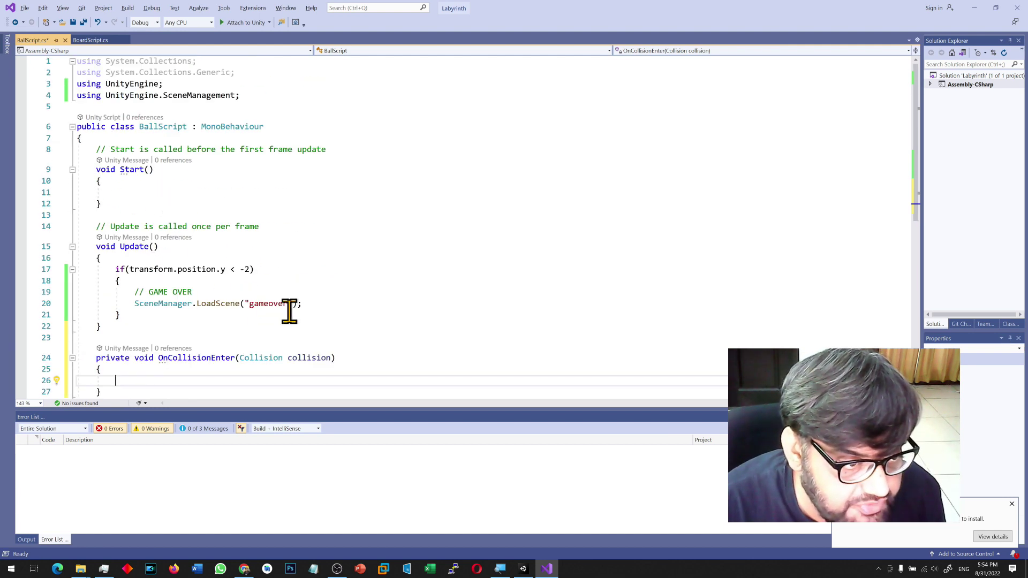
Add an if condition in OnCollisionEnter testing collision.gameObject.name.Equals("FinishObject"), checking the object's name in the Unity scene.
scroll(253, 360, down, 3)
text(if)
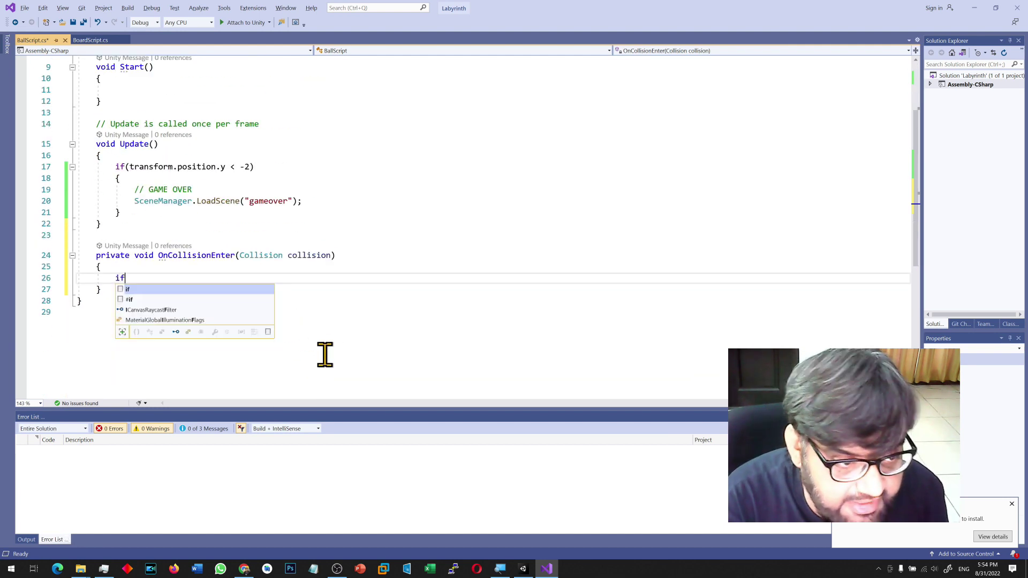
text((collision.gameObject.name)
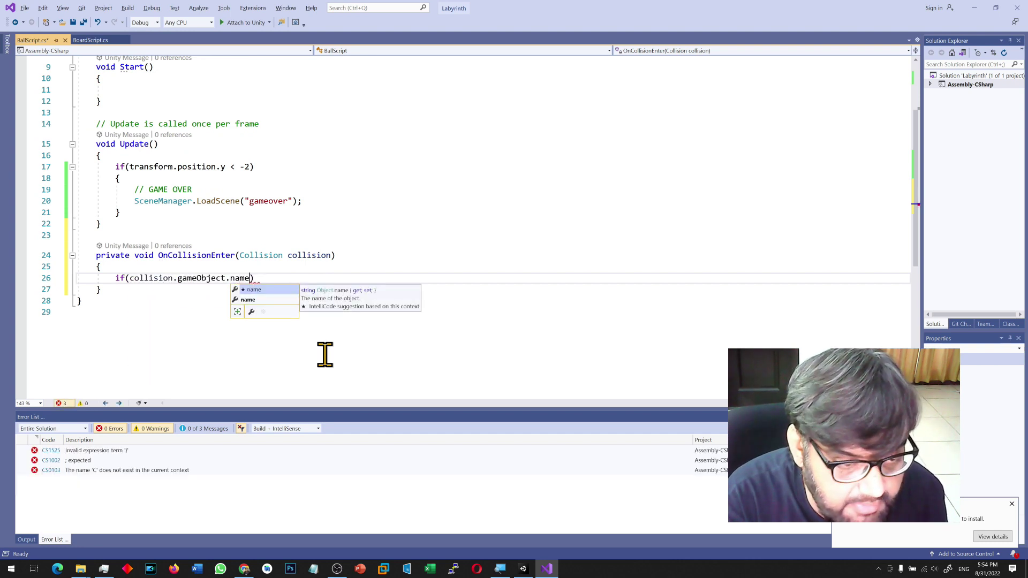
text(.e)
key(Tab)
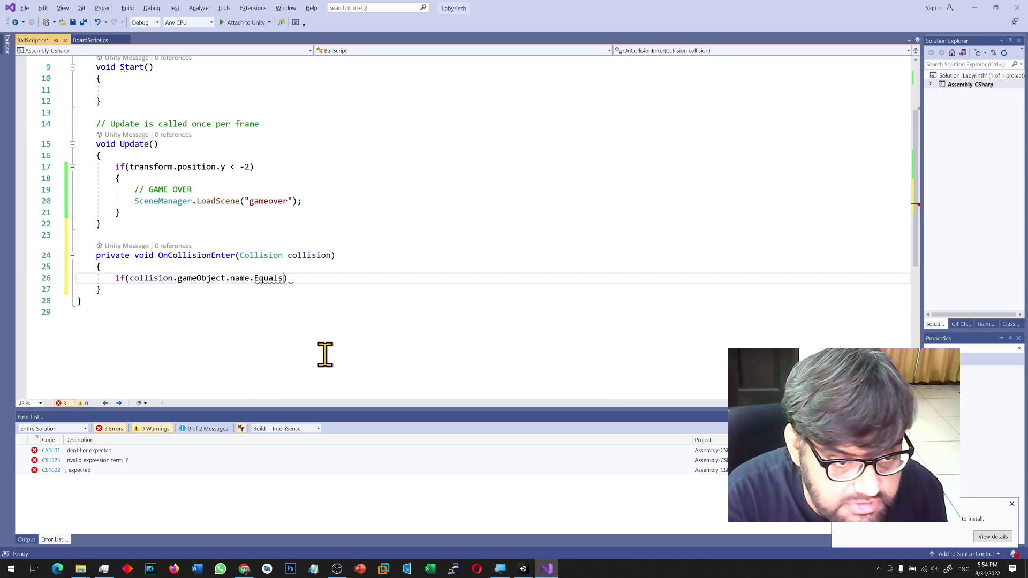
text((")
key(alt+Tab)
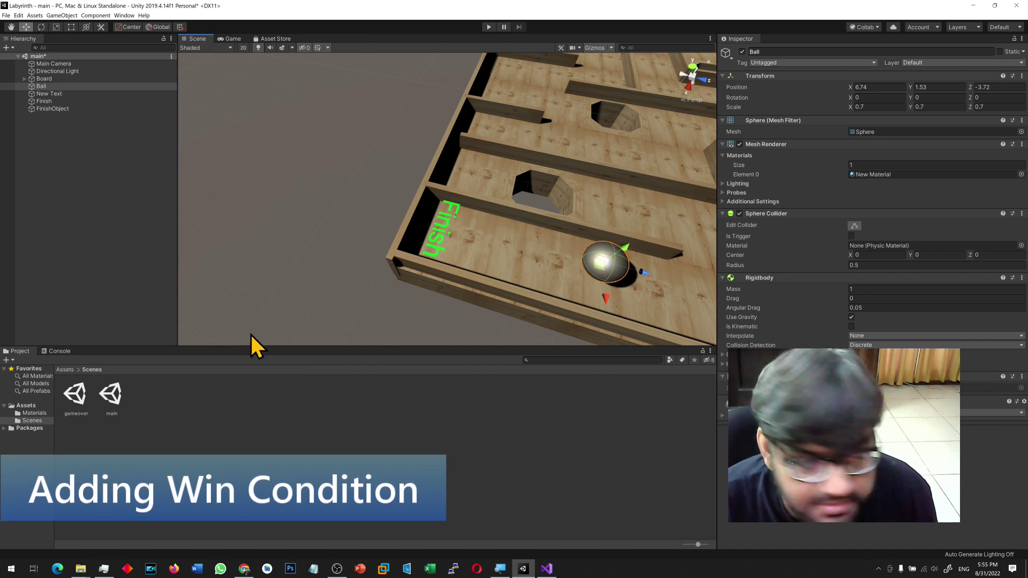
click(53, 109)
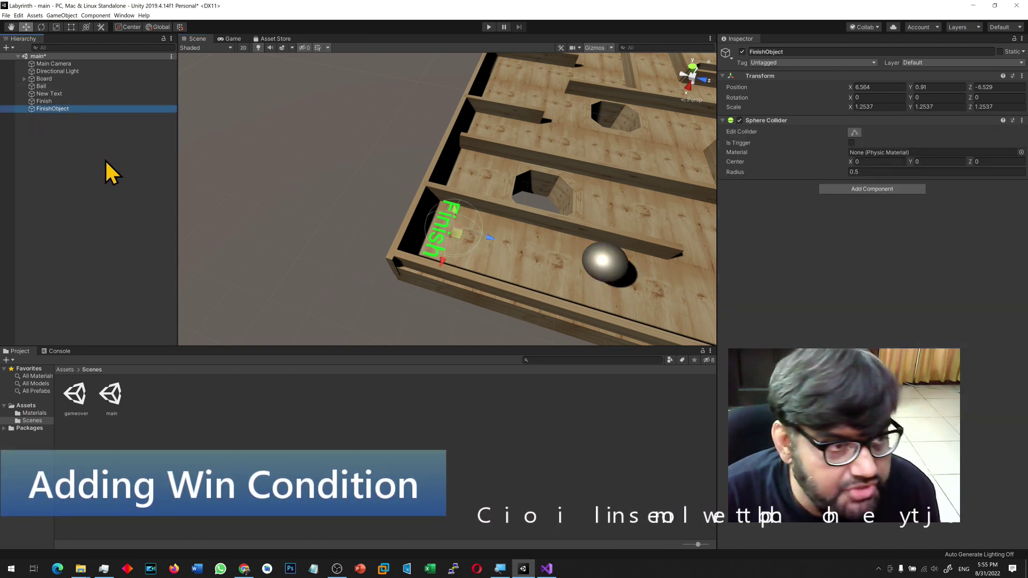
key(alt+Tab)
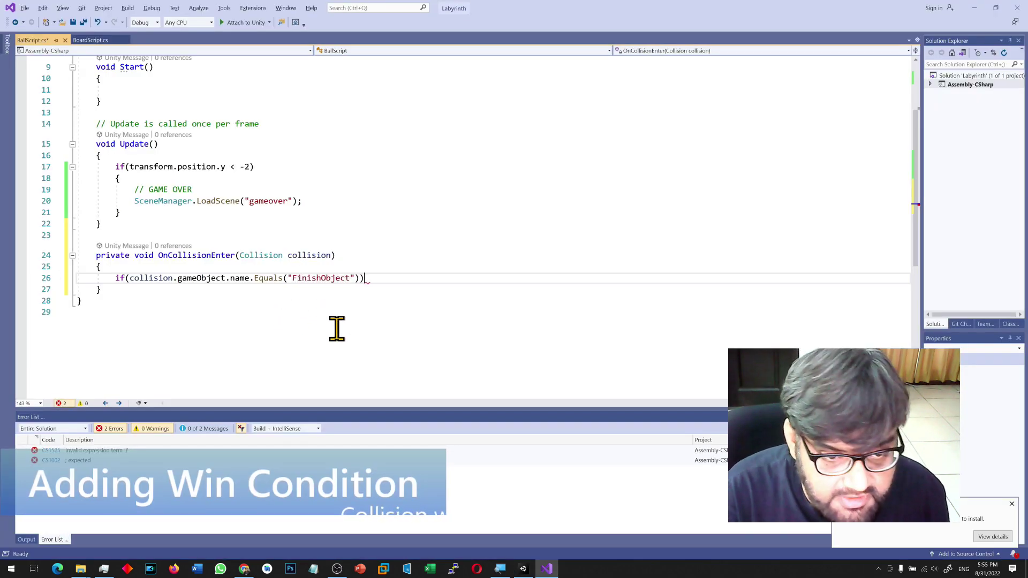
Give the FinishObject condition a braced body containing the comment "// You win".
key(Return)
text({)
key(Return)
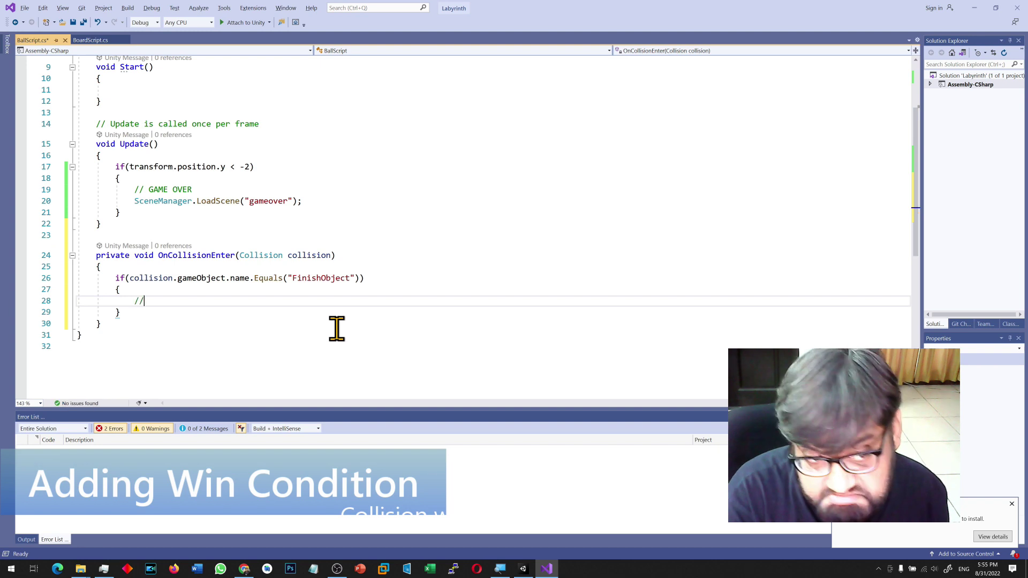
text(// You win)
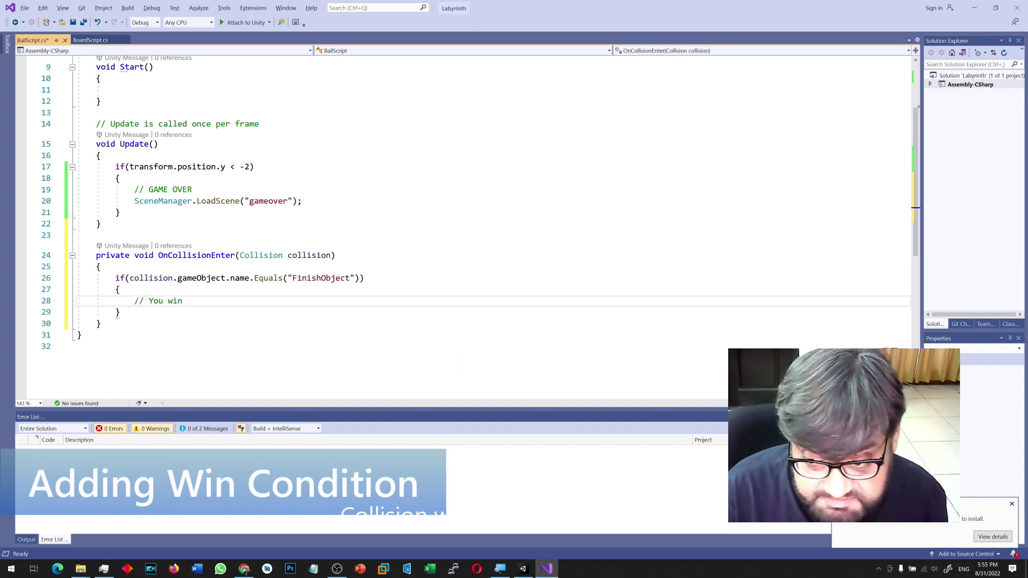
key(alt+Tab)
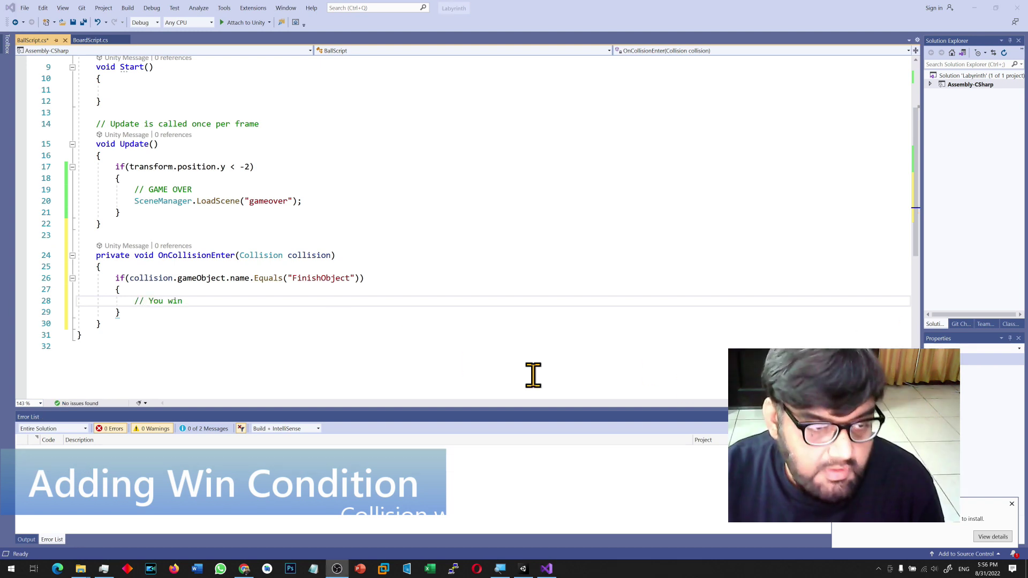
drag(134, 301, 223, 302)
click(243, 298)
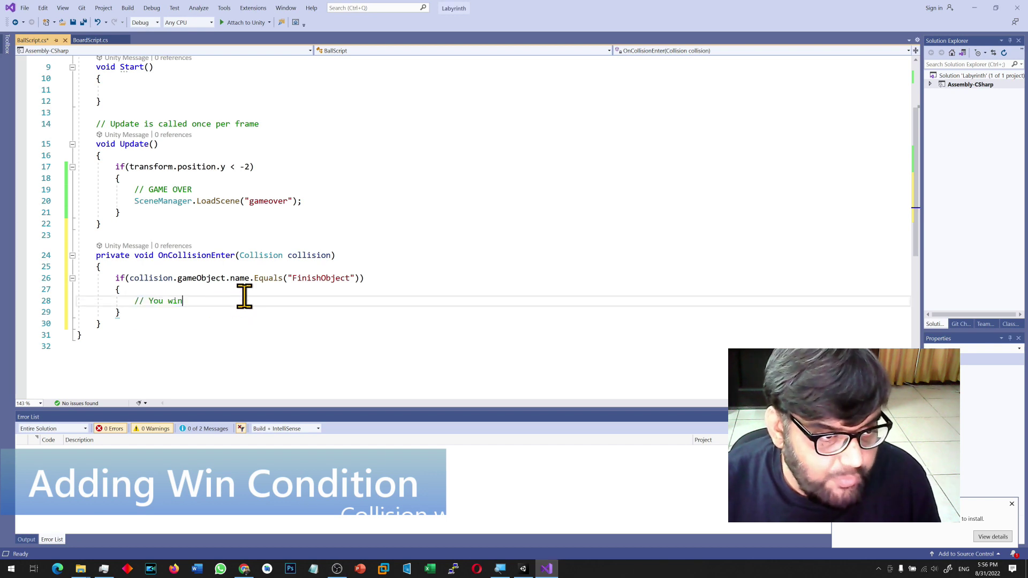
Copy the SceneManager.LoadScene line from the game-over block beneath the "You win" comment and change its scene name to "youwin".
drag(135, 201, 324, 202)
key(ctrl+c)
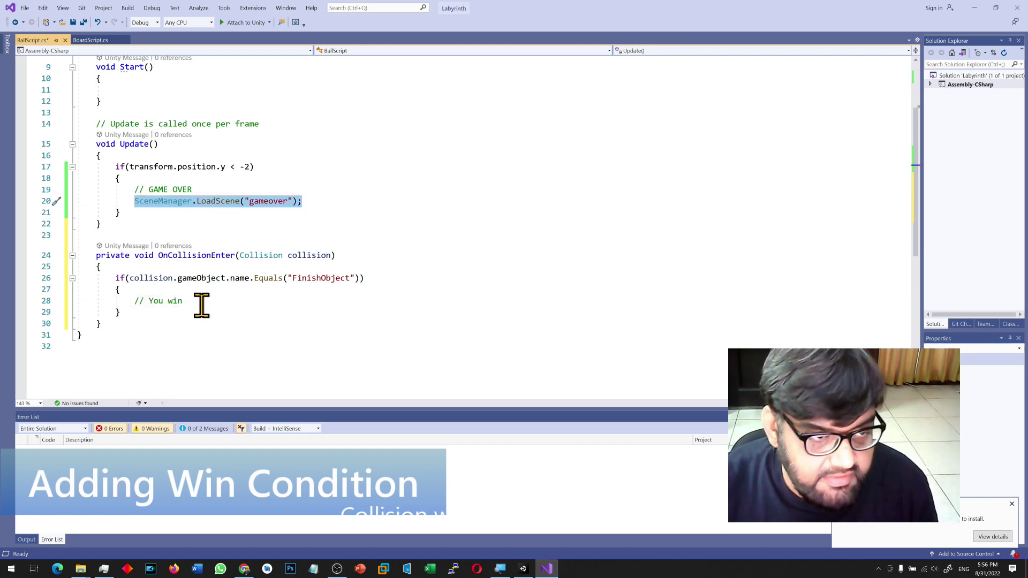
click(221, 302)
key(Return)
key(ctrl+v)
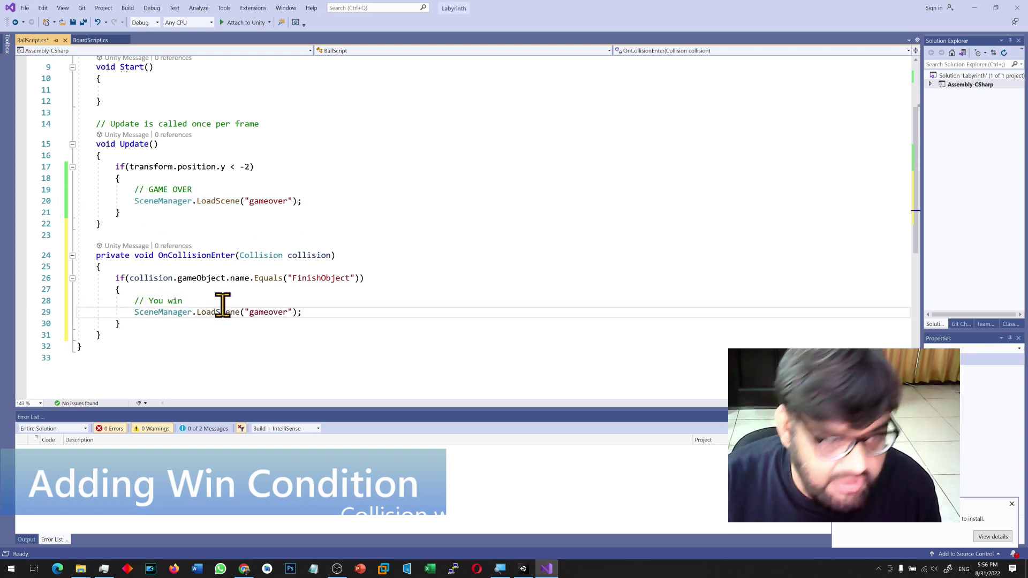
double_click(273, 314)
text(youwin)
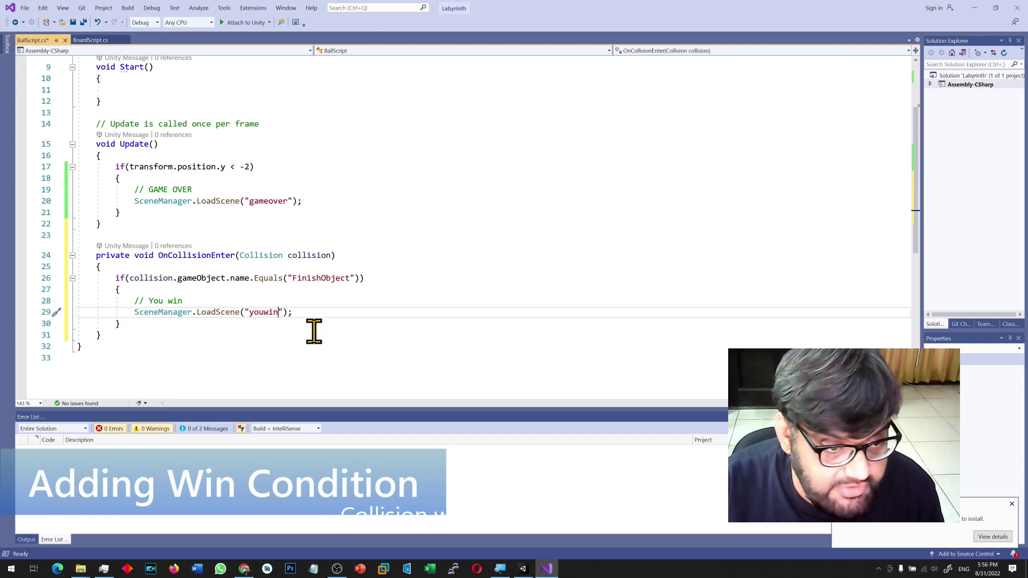
Save the ball script, switch to Unity and create a new scene, saving the changes to the main scene.
key(ctrl+s)
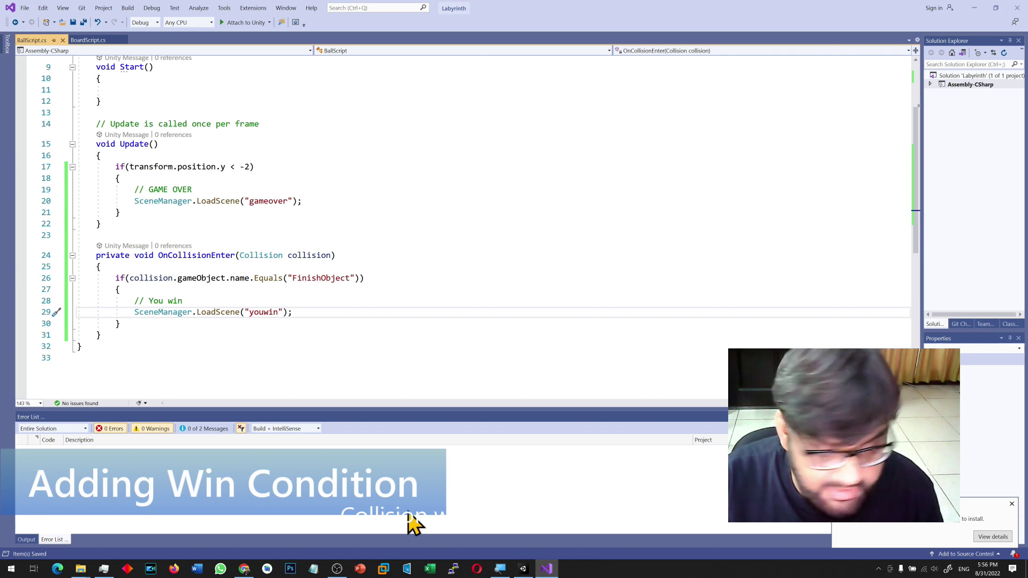
click(523, 569)
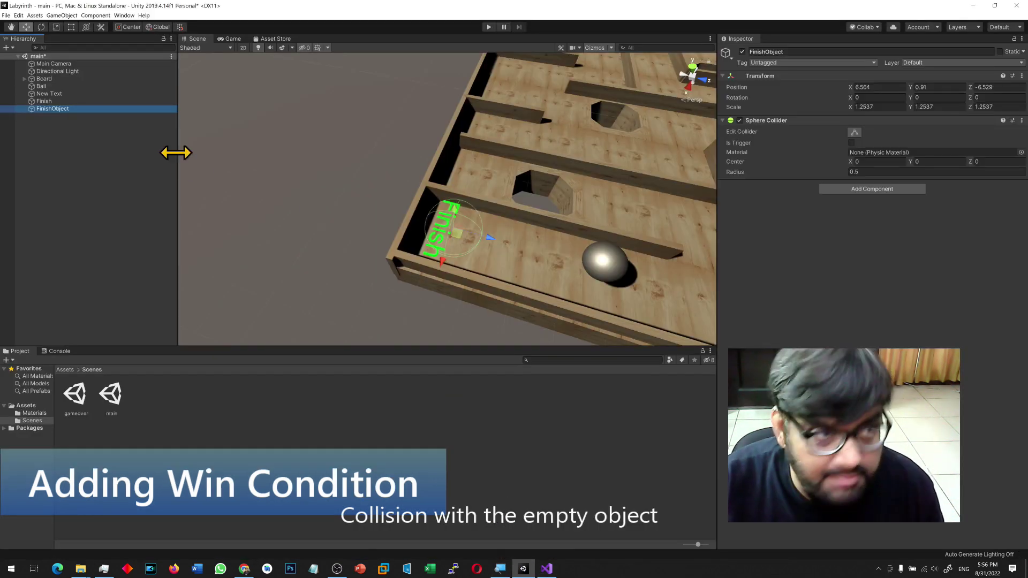
click(6, 15)
click(11, 25)
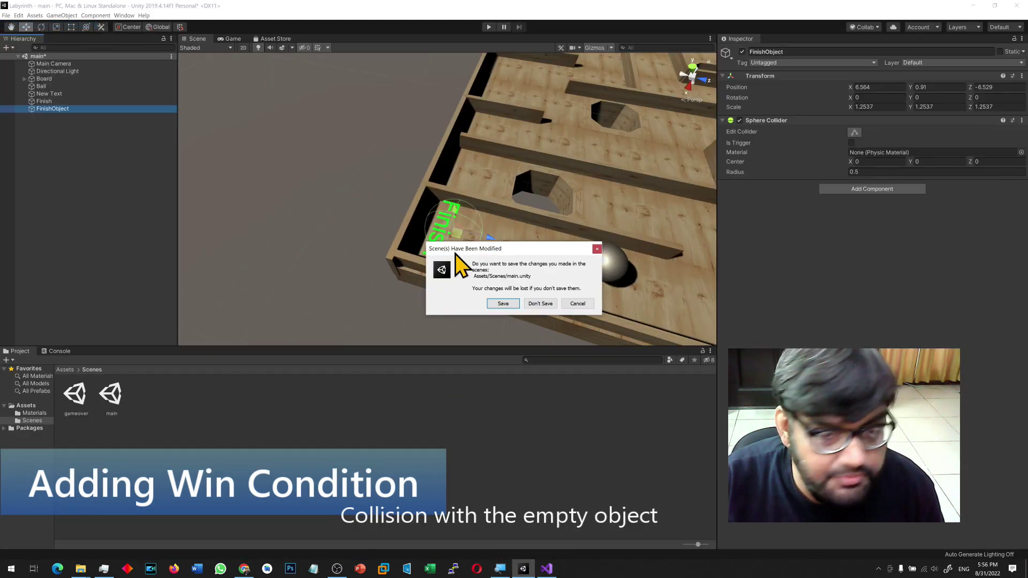
click(514, 303)
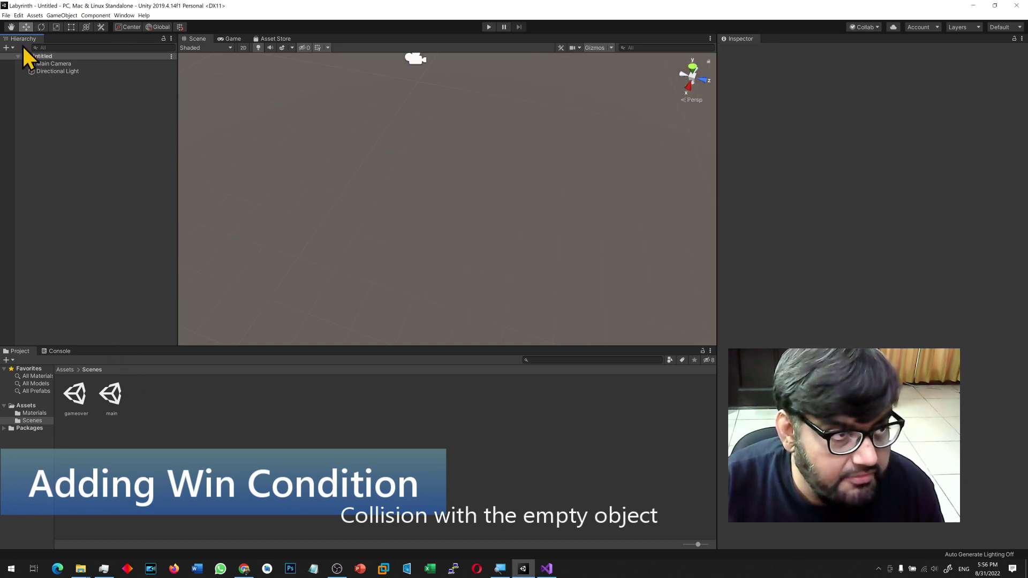
Save the new scene as youwin in the project's Scenes folder.
click(6, 15)
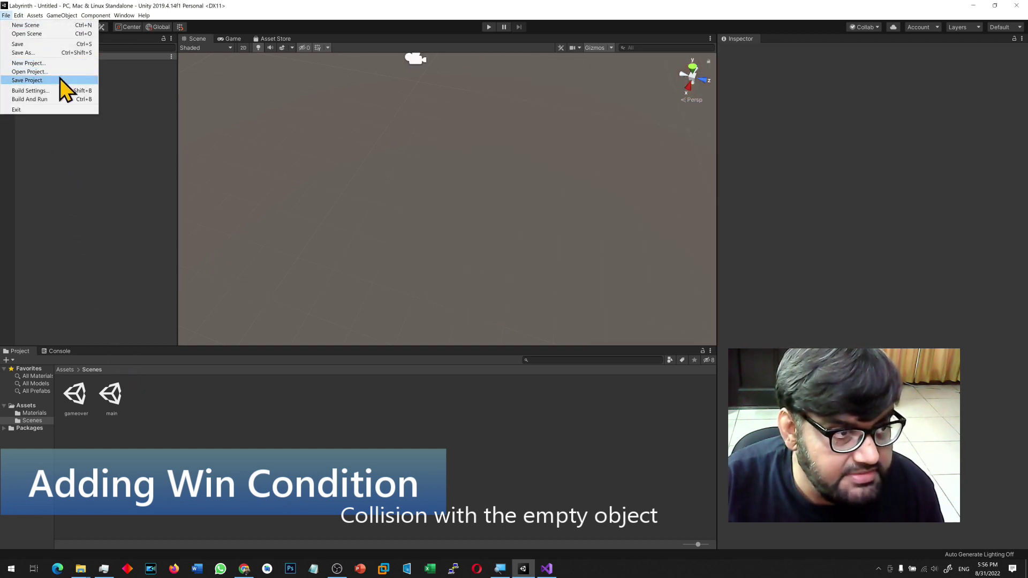
click(54, 53)
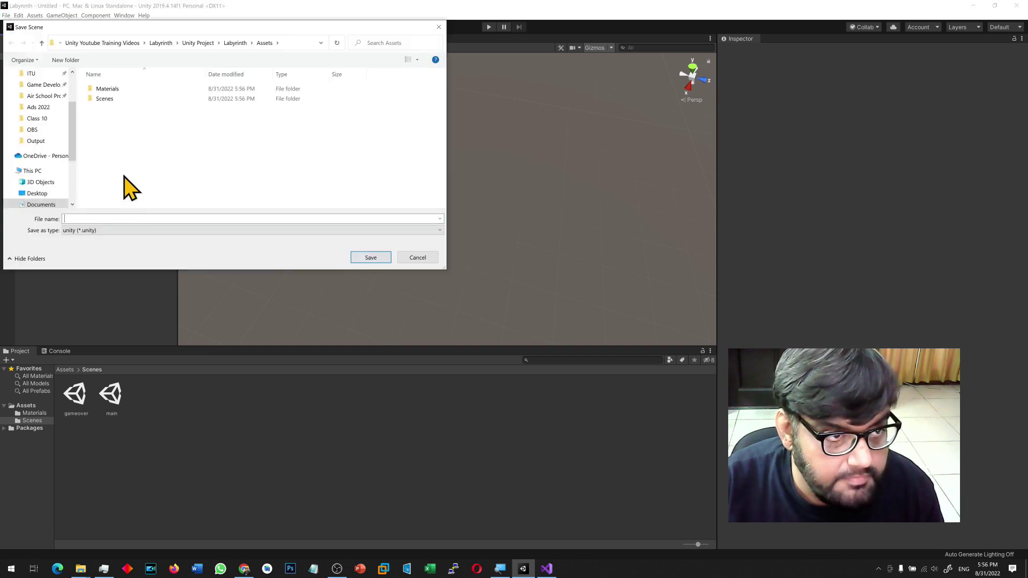
double_click(105, 99)
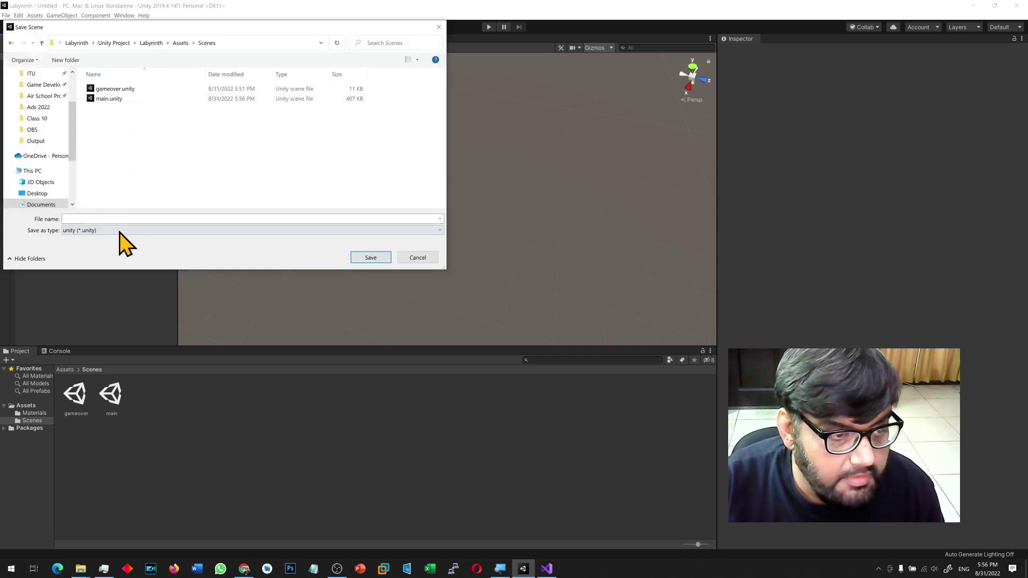
text(youwin)
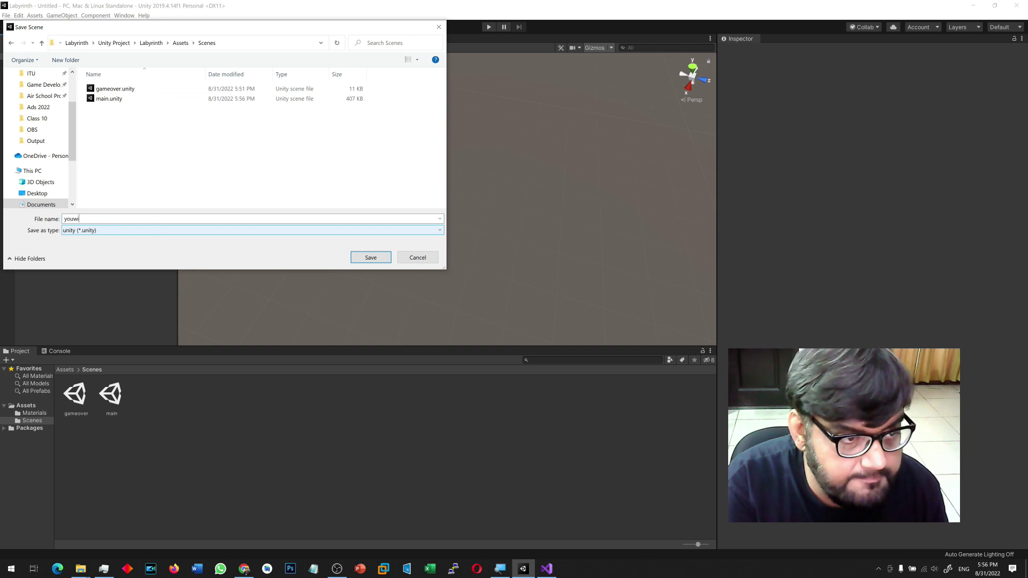
key(Return)
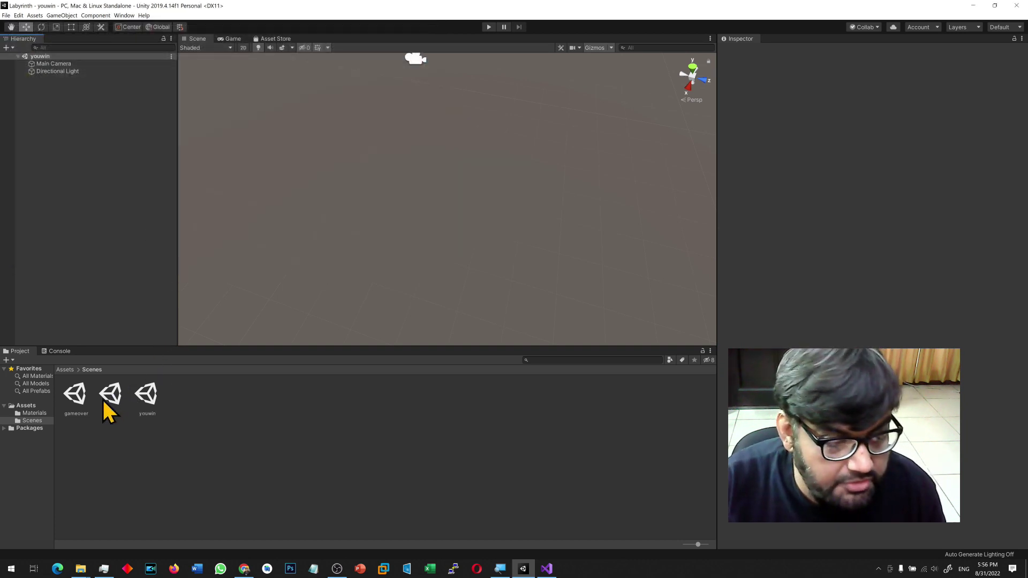
click(146, 398)
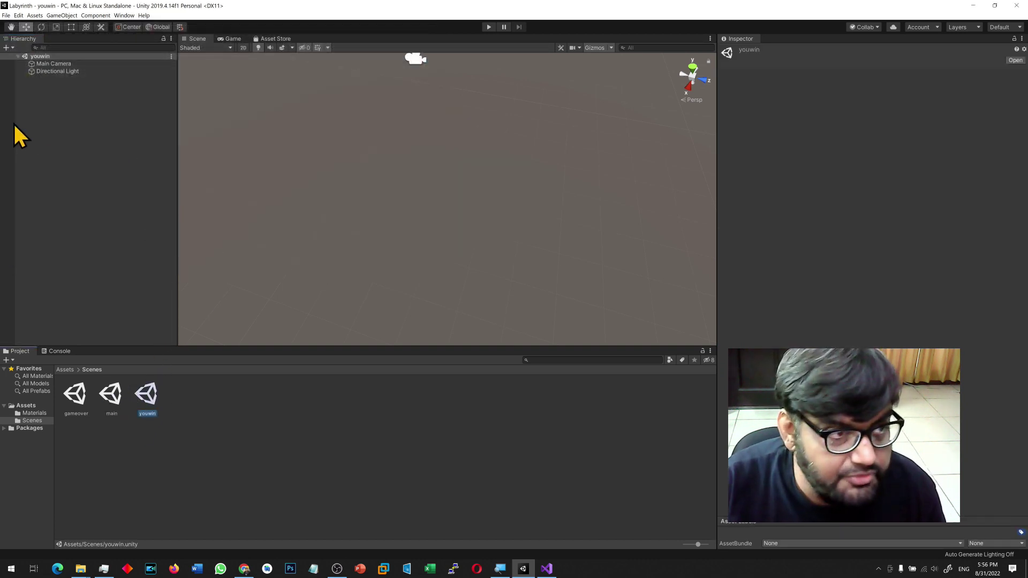
Add a 3D Text object to the youwin scene and set its text to "You Win".
click(56, 64)
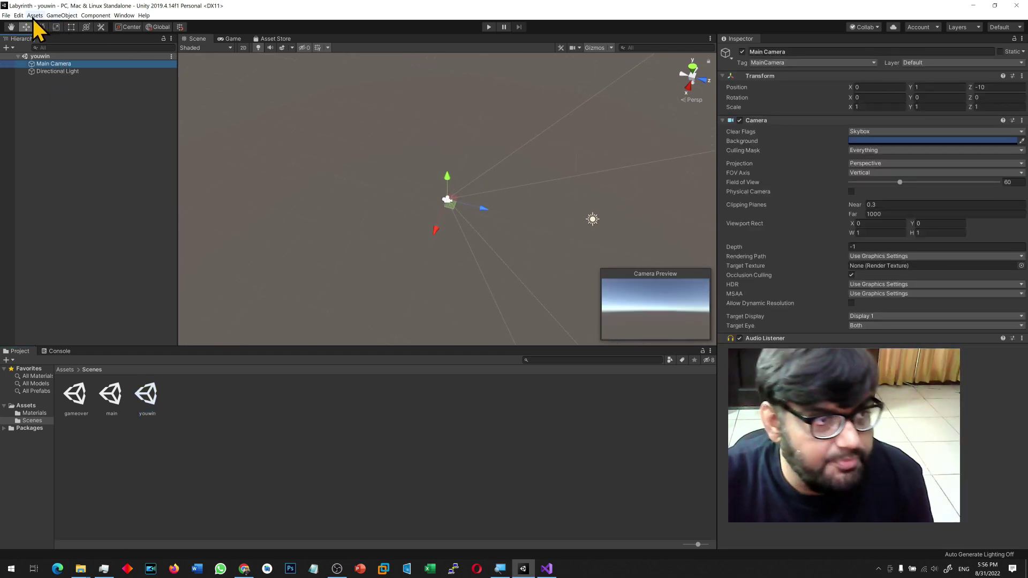
click(60, 16)
mouse_move(114, 49)
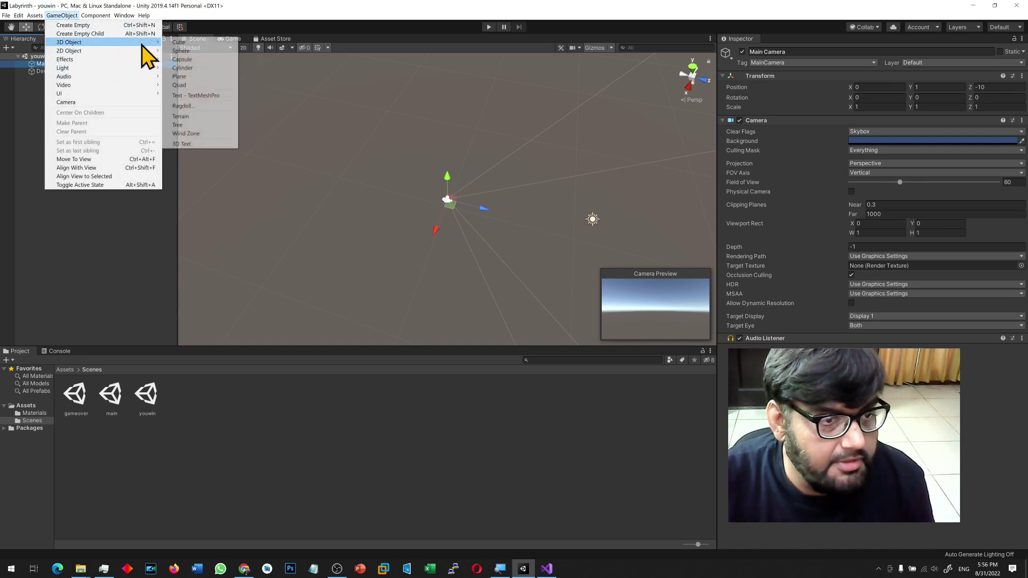
click(217, 144)
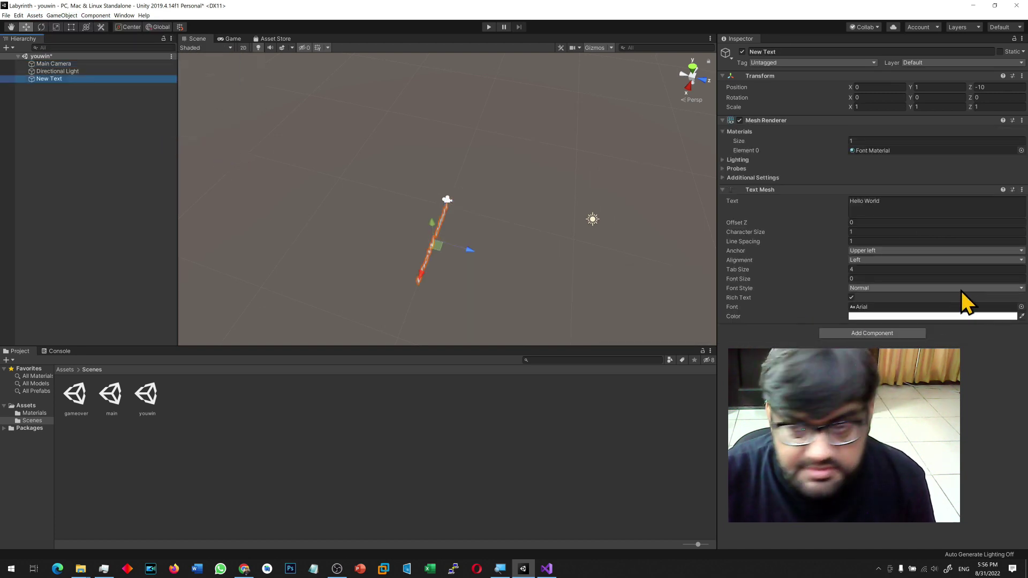
click(917, 210)
text(You Win)
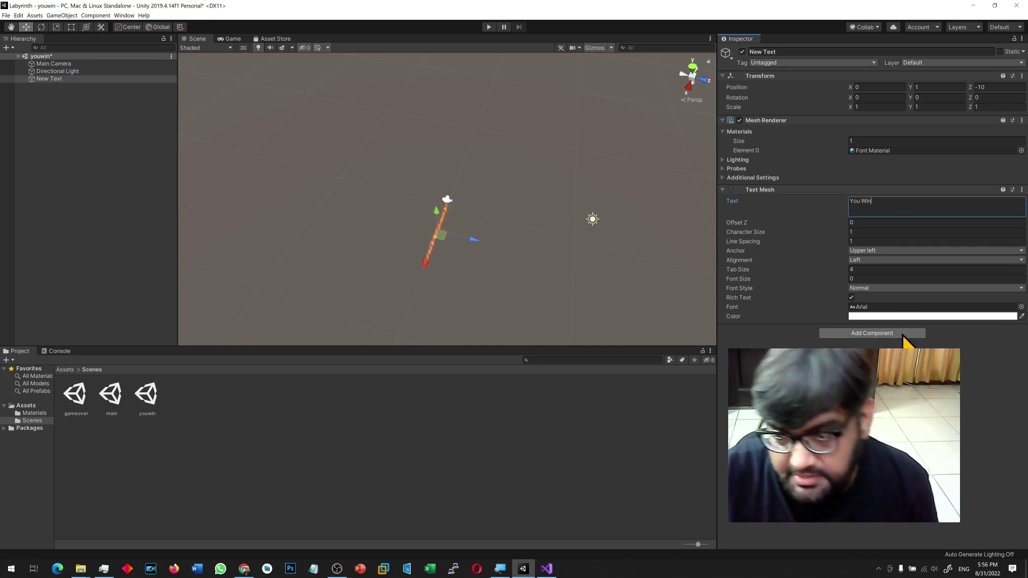
Change the colour of the "You Win" text to blue.
click(882, 316)
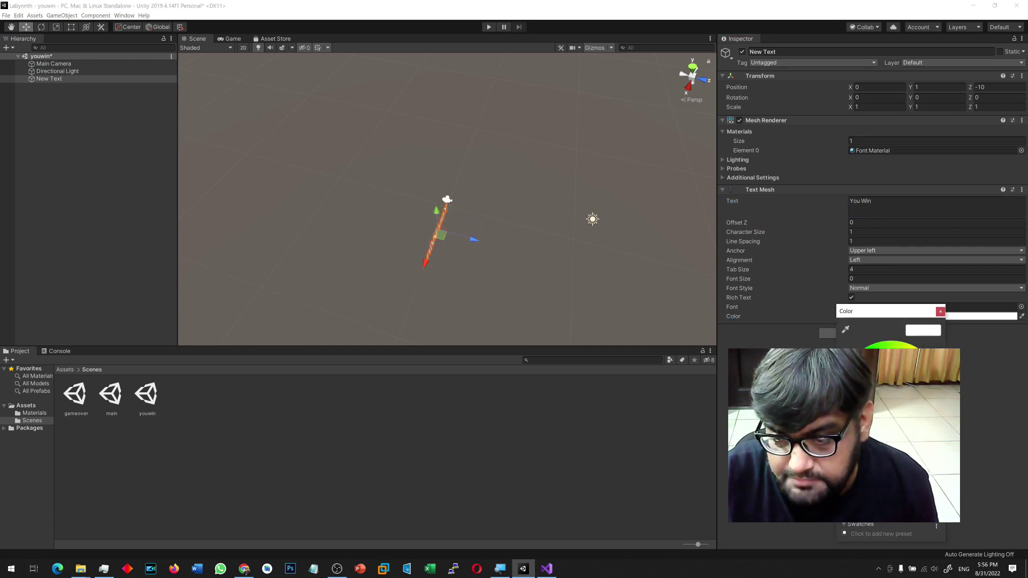
key(Escape)
alt+drag(382, 318, 569, 196)
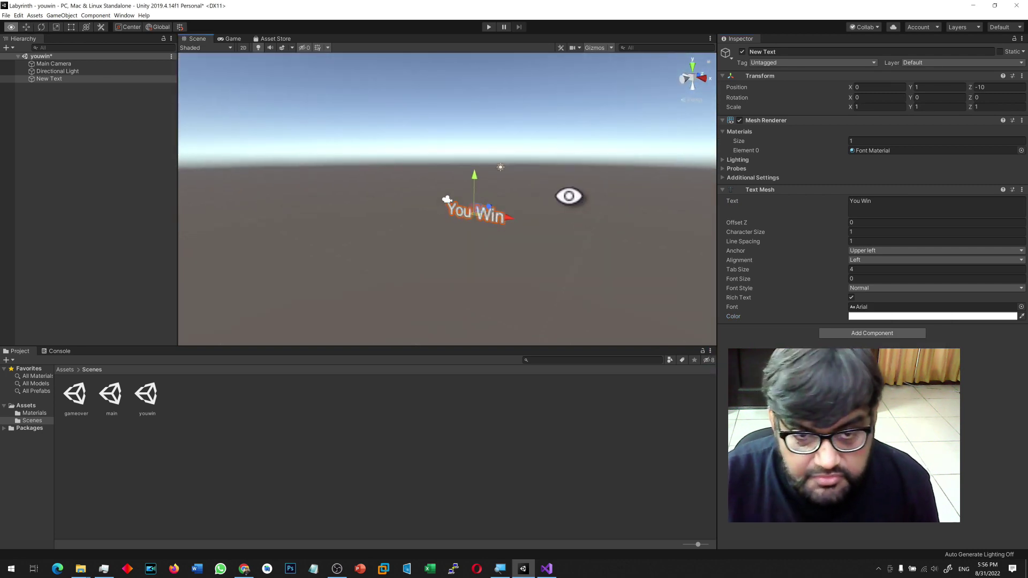
click(857, 316)
click(919, 368)
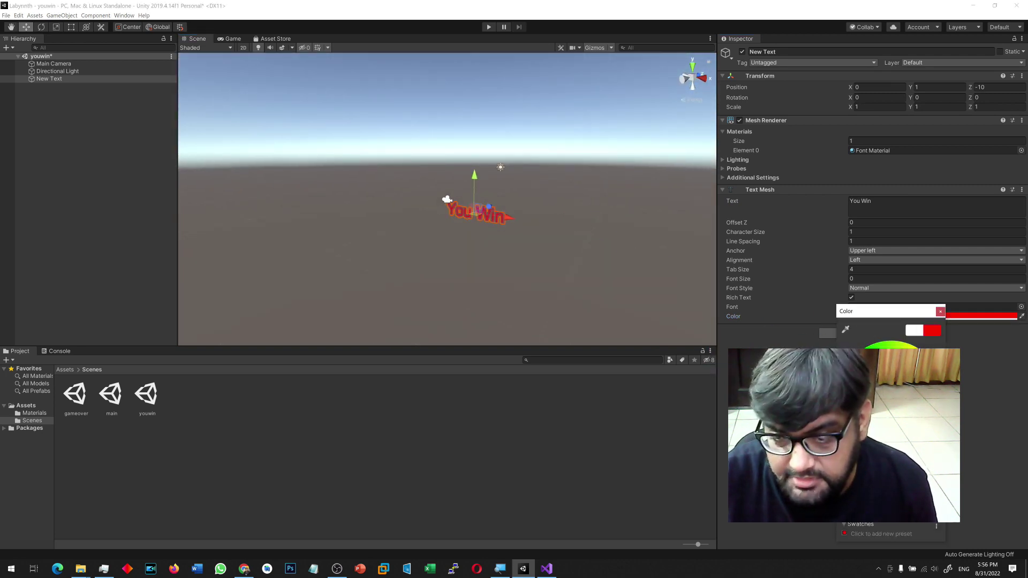
click(868, 433)
click(582, 275)
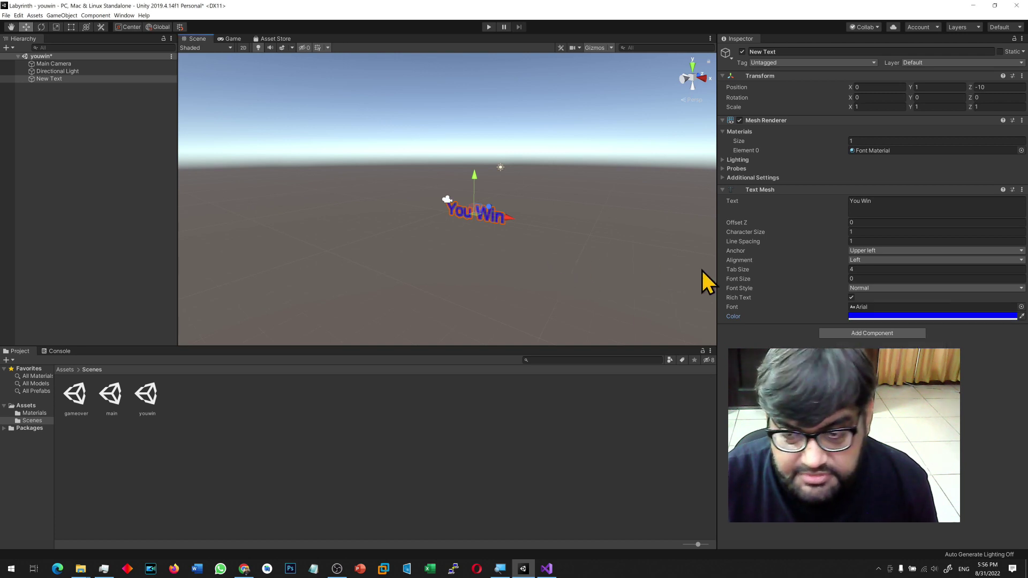
Set the "You Win" text's font size to 116 and check it in the game view.
drag(749, 277, 786, 275)
scroll(496, 247, down, 10)
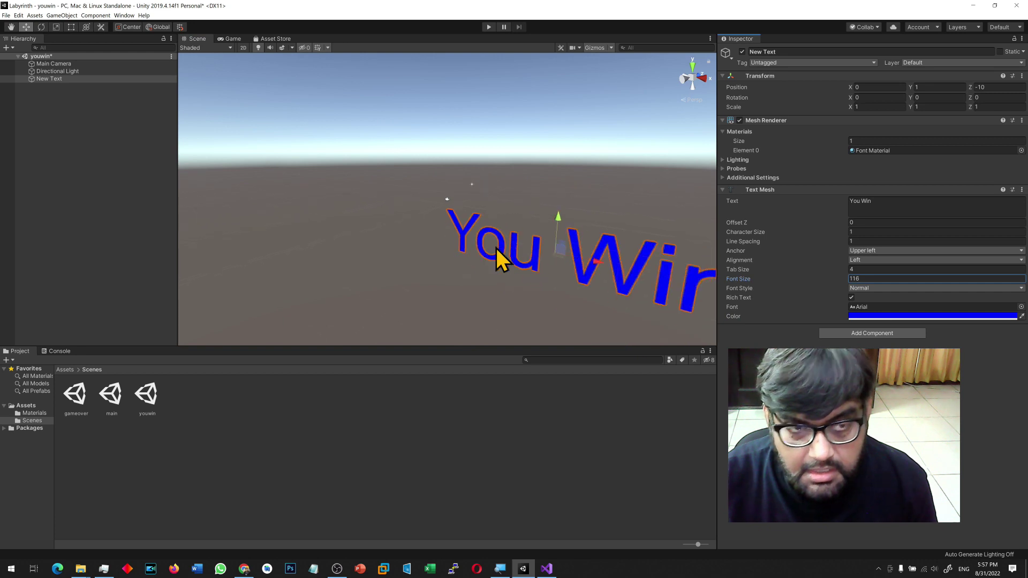
click(232, 39)
click(194, 39)
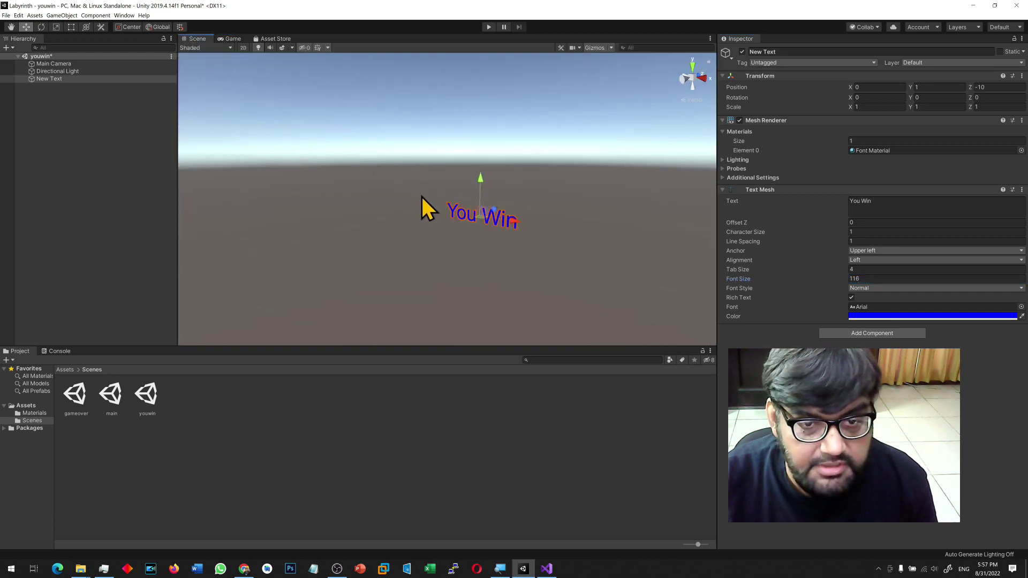
Set the "You Win" text's Y and Z positions to 0.
scroll(419, 198, down, 5)
click(869, 87)
key(Tab)
text(0)
key(Tab)
text(0)
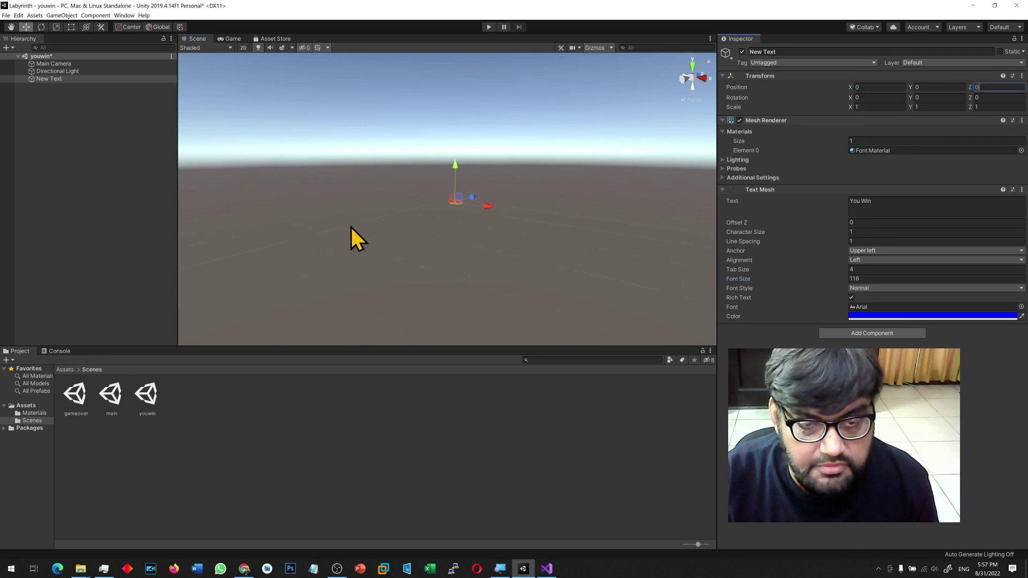
Move the "You Win" text in front of the main camera, to about X -26.61 and Y 5.4.
alt+drag(438, 248, 188, 287)
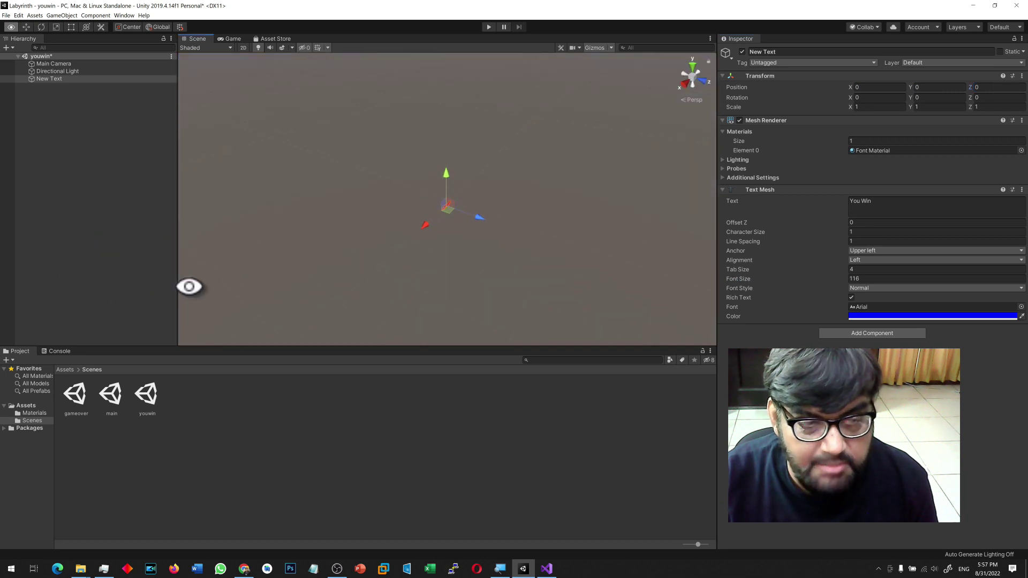
click(53, 64)
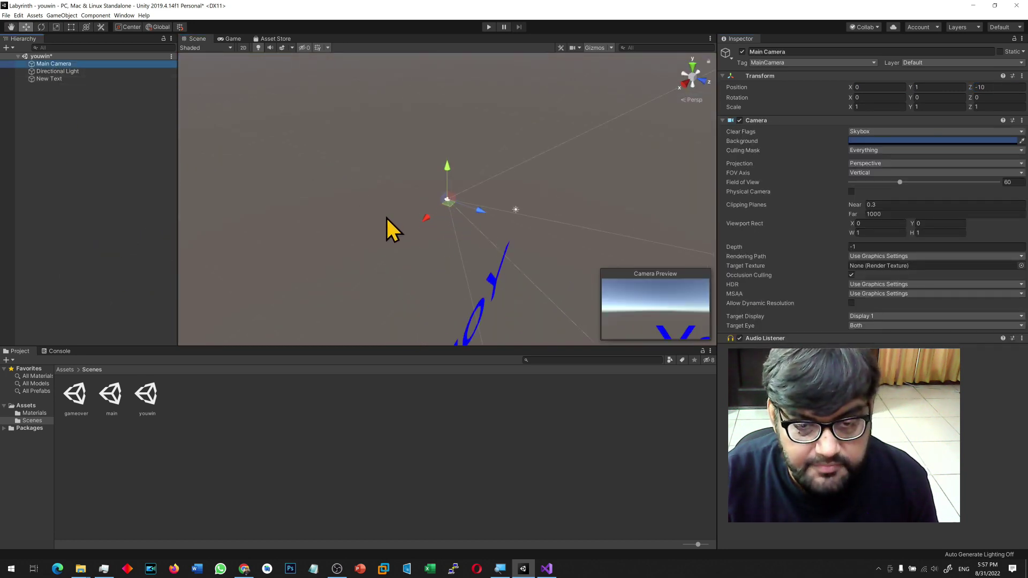
scroll(386, 223, down, 6)
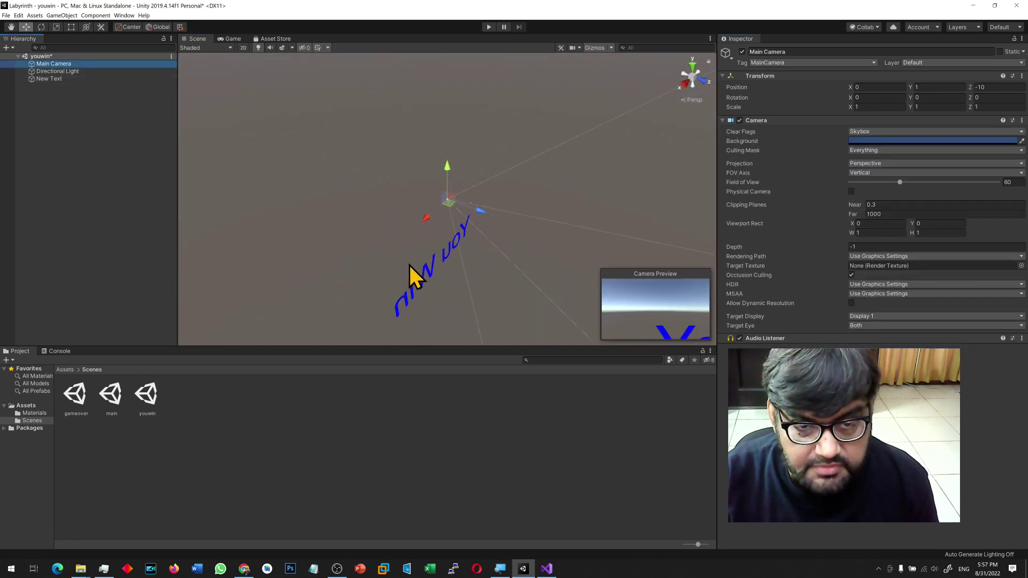
click(65, 79)
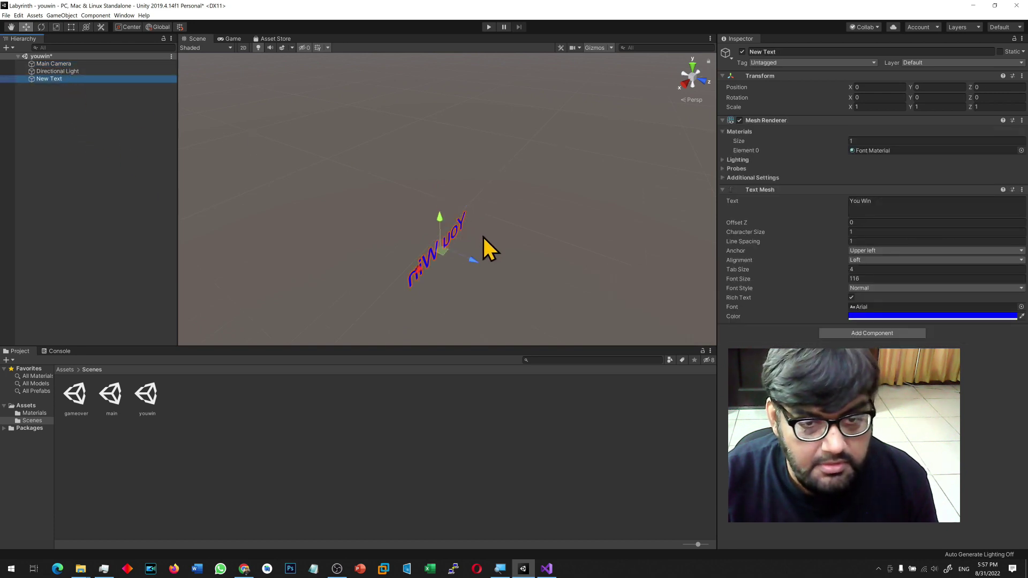
alt+drag(455, 255, 432, 248)
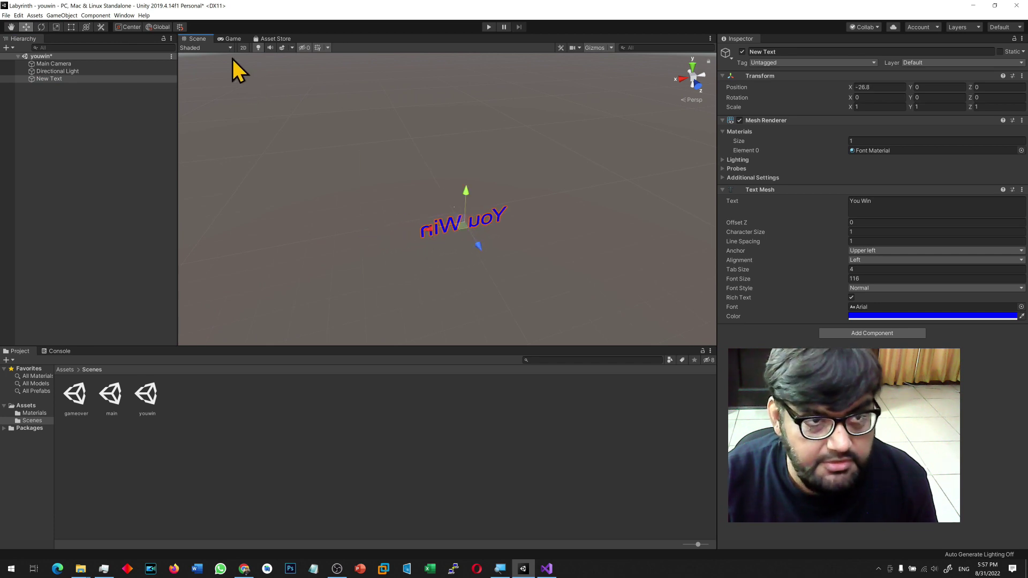
click(231, 40)
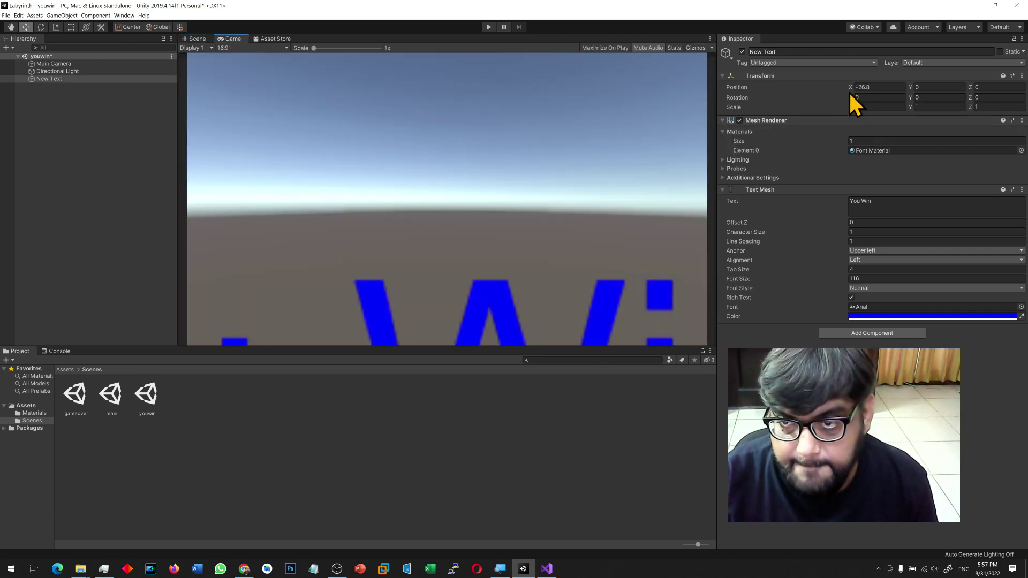
drag(849, 86, 960, 88)
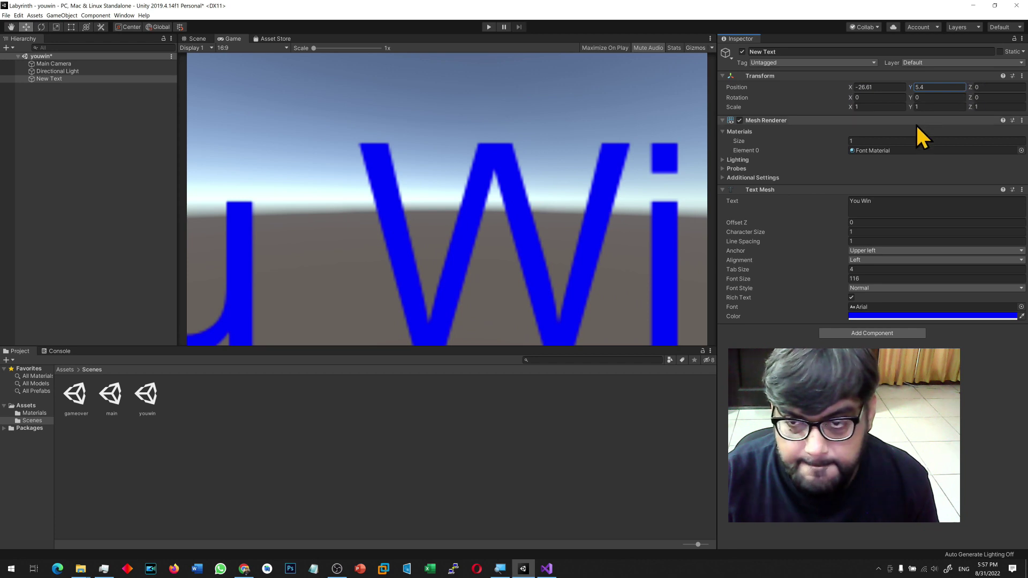
Scale the "You Win" text to 0.5 on all three axes and shift its X position to about -10.89.
drag(849, 107, 842, 106)
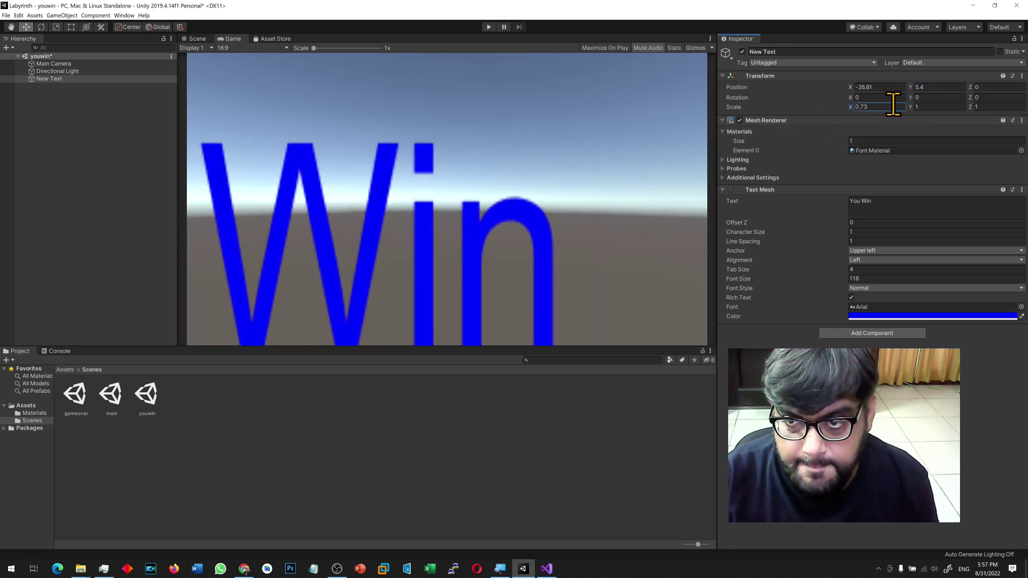
text(0.5)
key(Tab)
text(0.5)
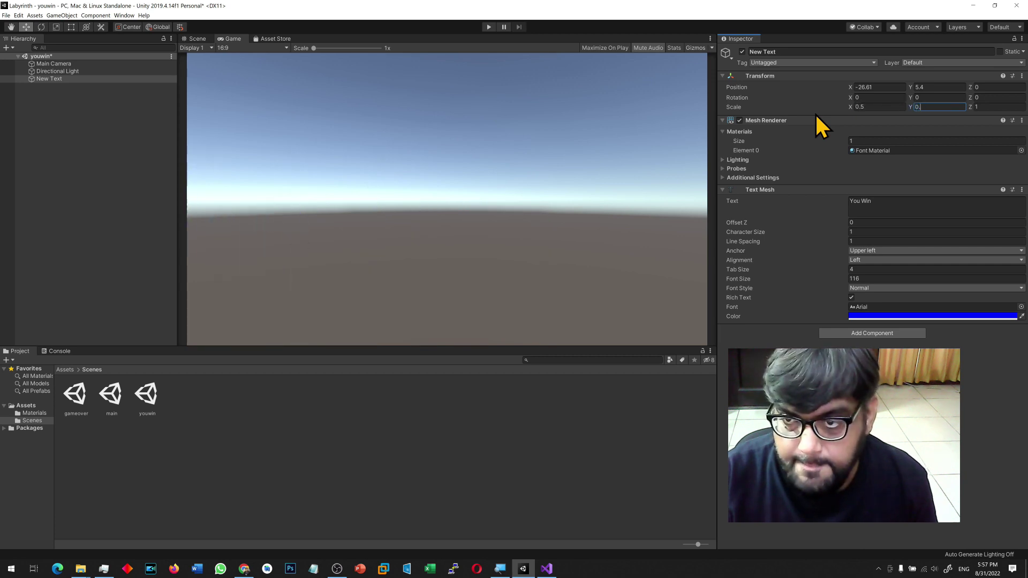
key(Tab)
text(0)
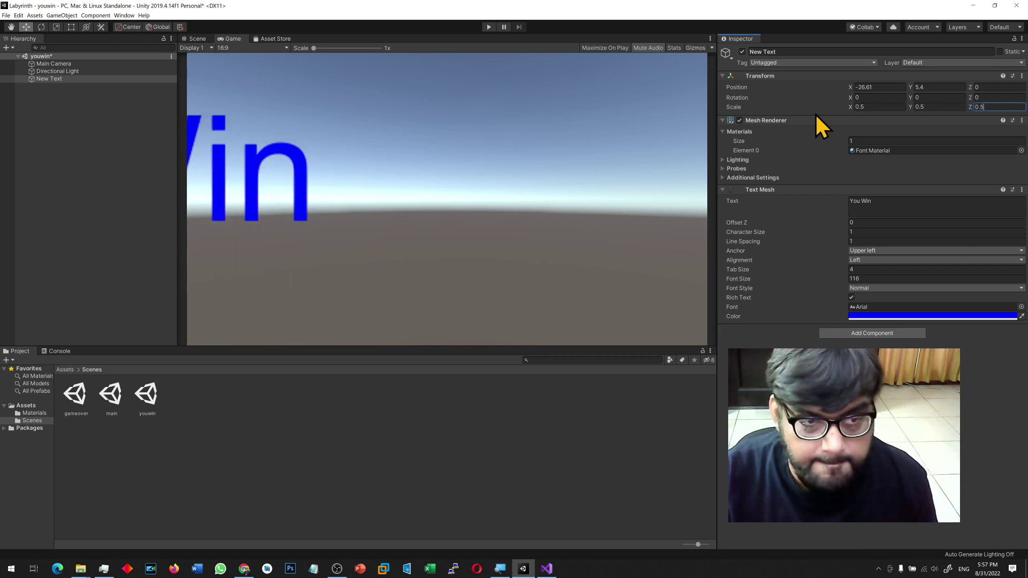
drag(854, 86, 79, 95)
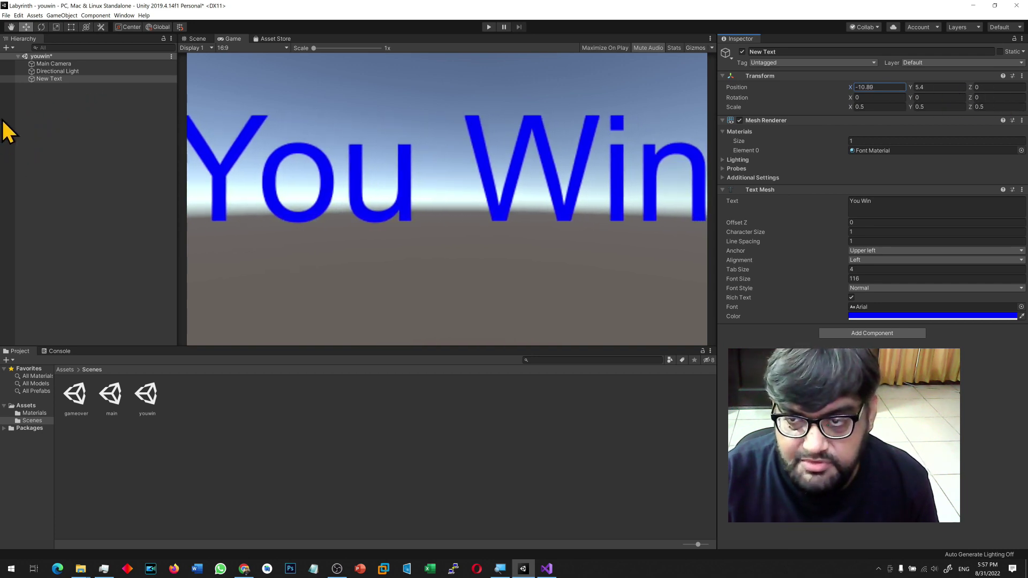
click(851, 105)
text(1.4)
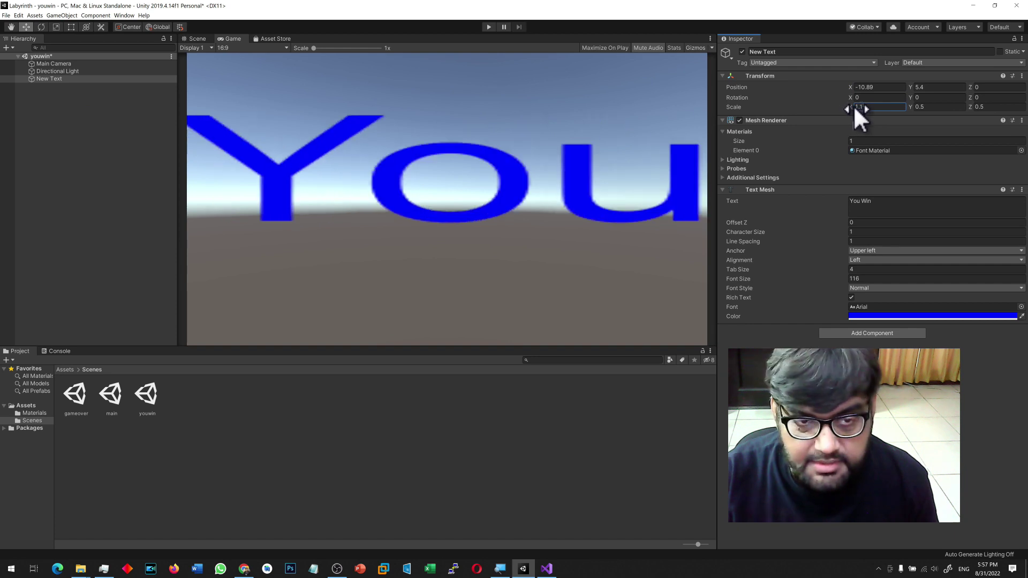
key(BackSpace)
key(BackSpace)
key(BackSpace)
text(0.5)
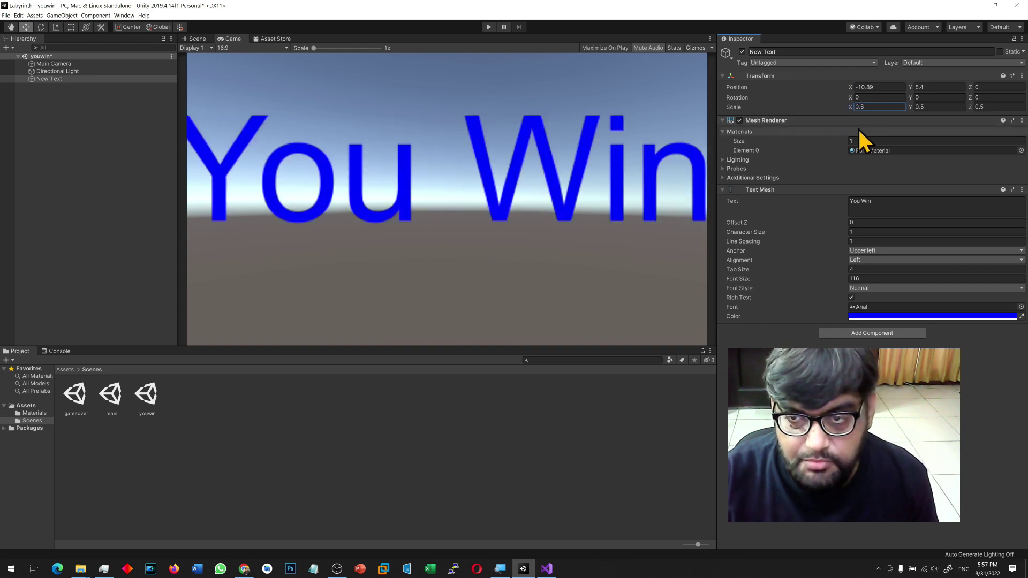
Scale the "You Win" text to 0.4 on all three axes and centre it by shifting its X position to about -8.38.
text(0.4)
key(Tab)
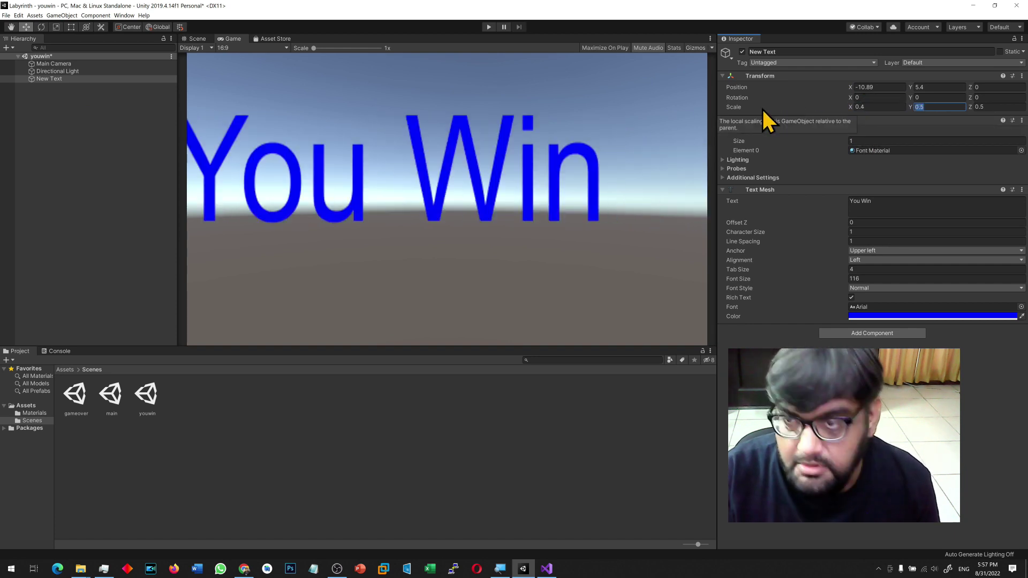
text(0.4)
key(Tab)
text(0.)
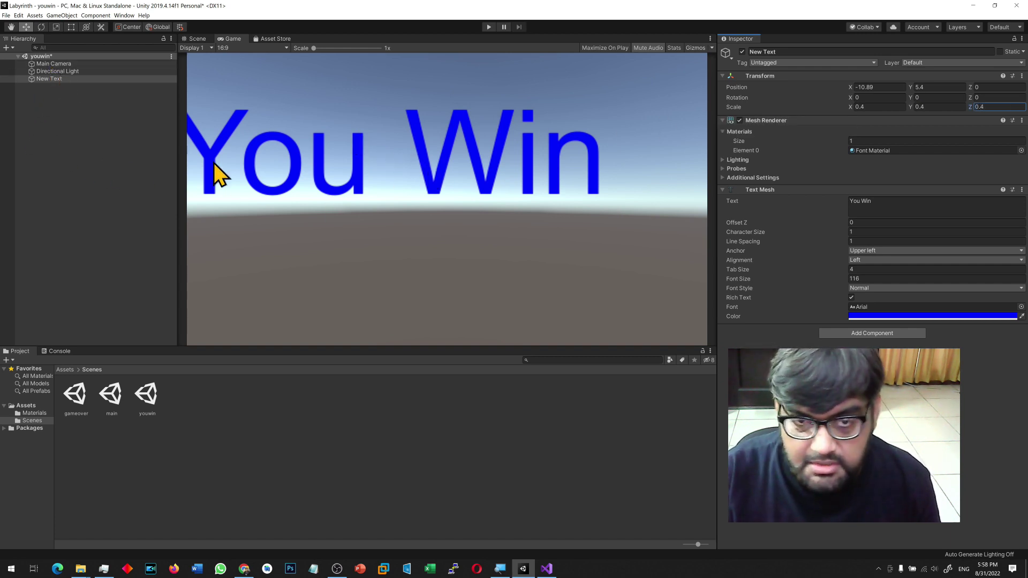
click(53, 79)
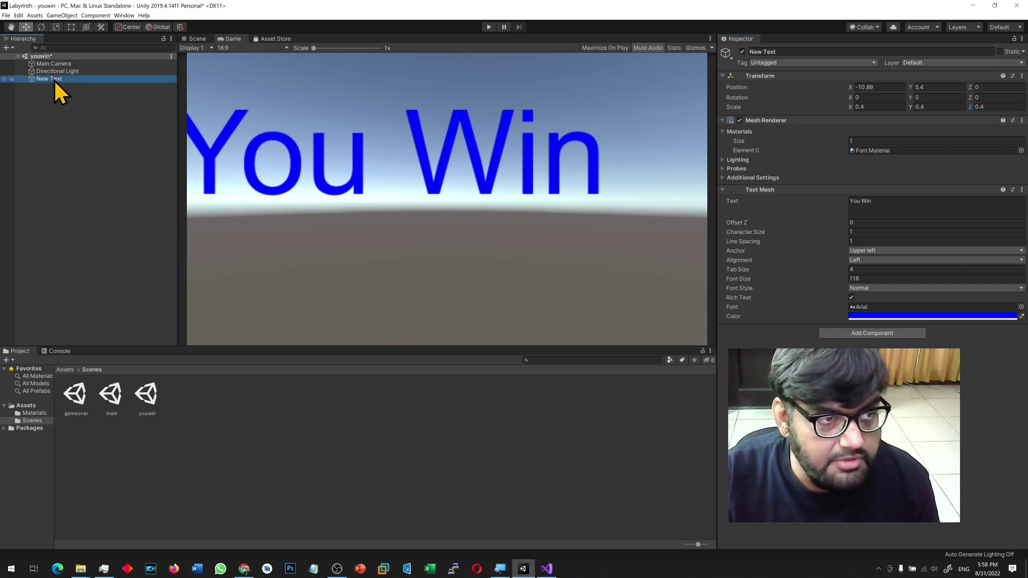
drag(852, 87, 891, 91)
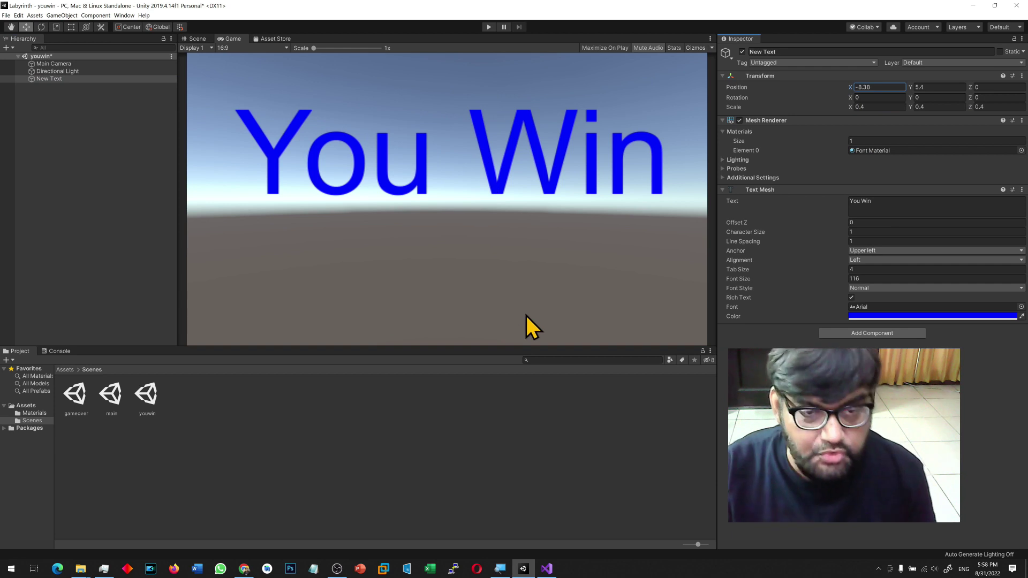
Deselect the text and save the youwin scene.
click(173, 458)
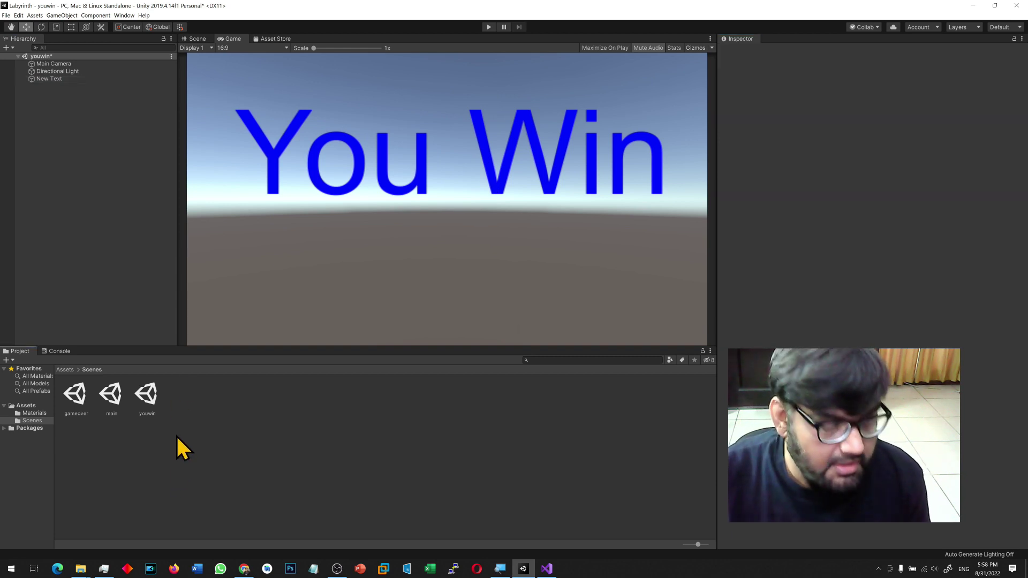
click(6, 15)
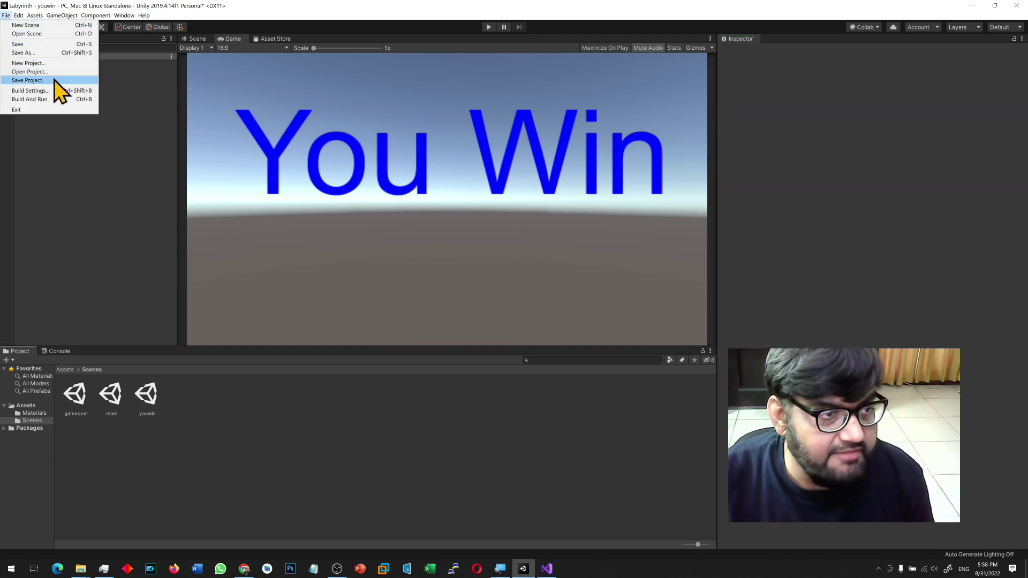
click(44, 46)
Add the youwin scene to the scenes in the build settings, after main and gameover.
click(6, 15)
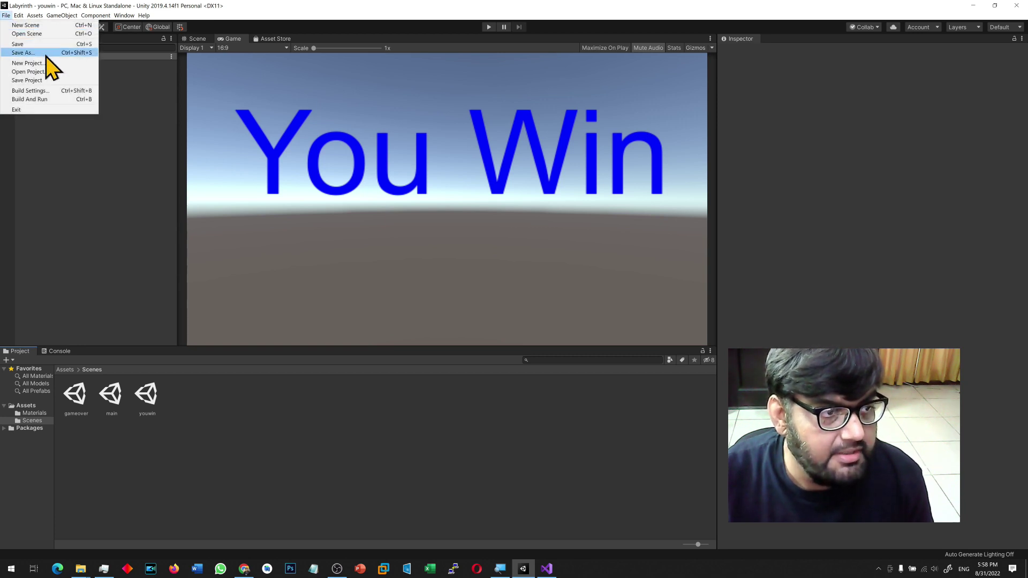
click(30, 90)
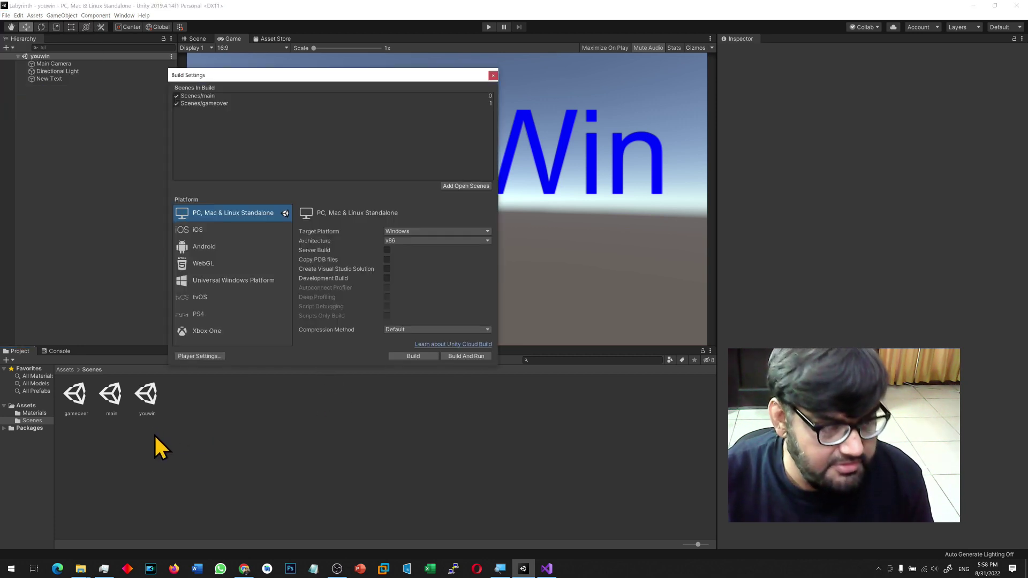
drag(146, 400, 214, 180)
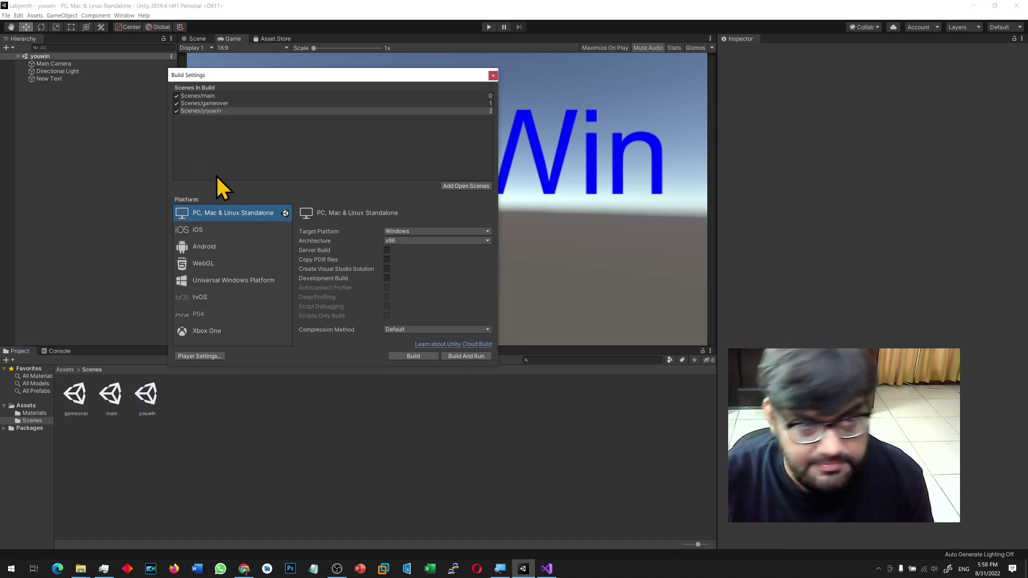
click(492, 75)
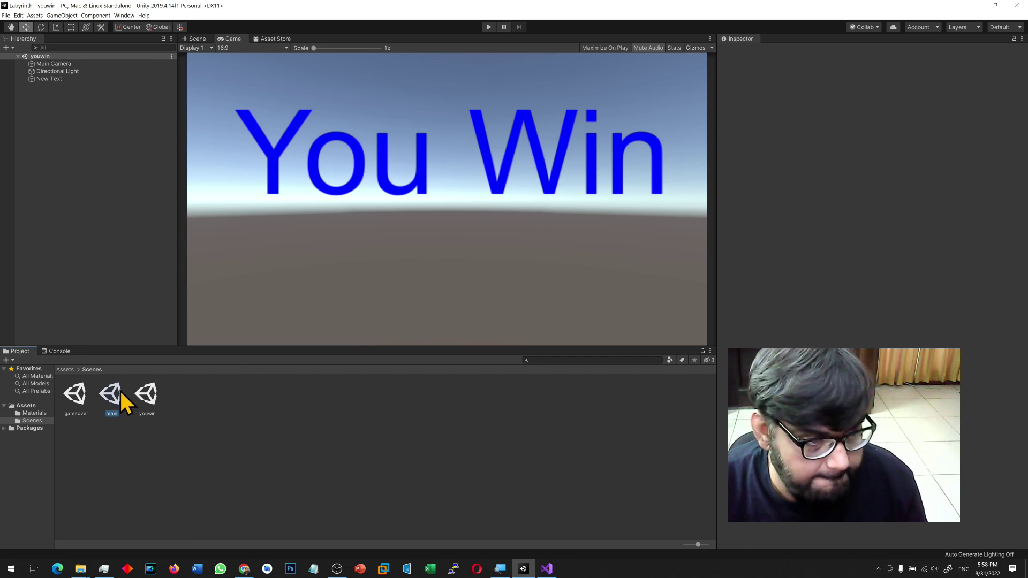
Open the main scene and play-test the win condition by tilting the board so the ball rolls to the finish.
double_click(119, 392)
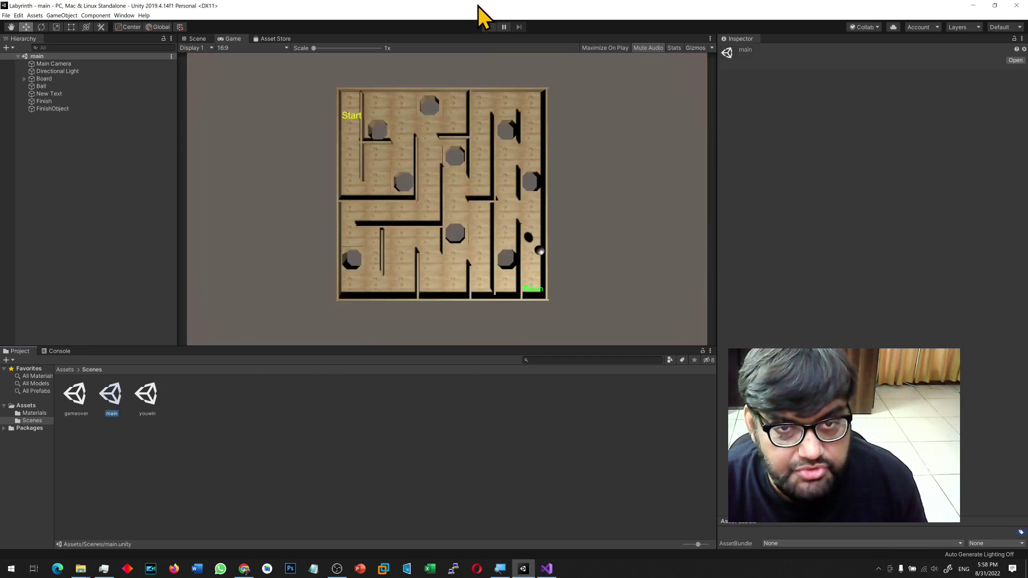
click(488, 26)
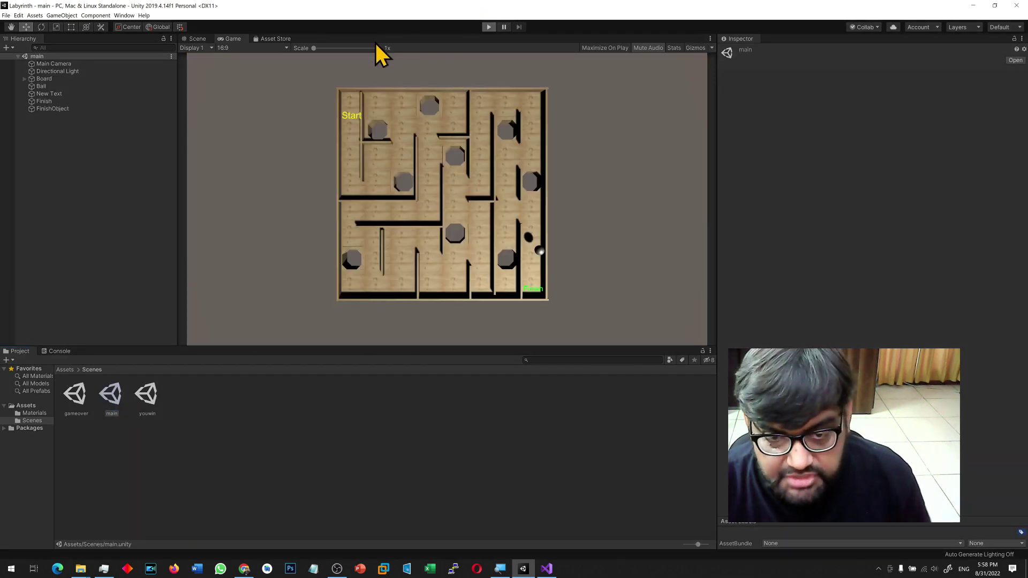
key(Down)
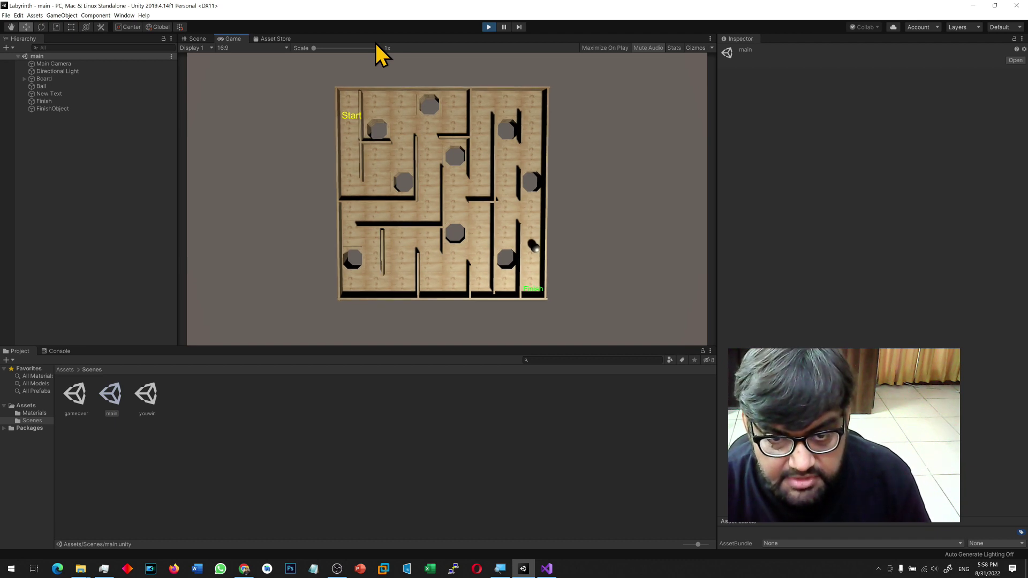
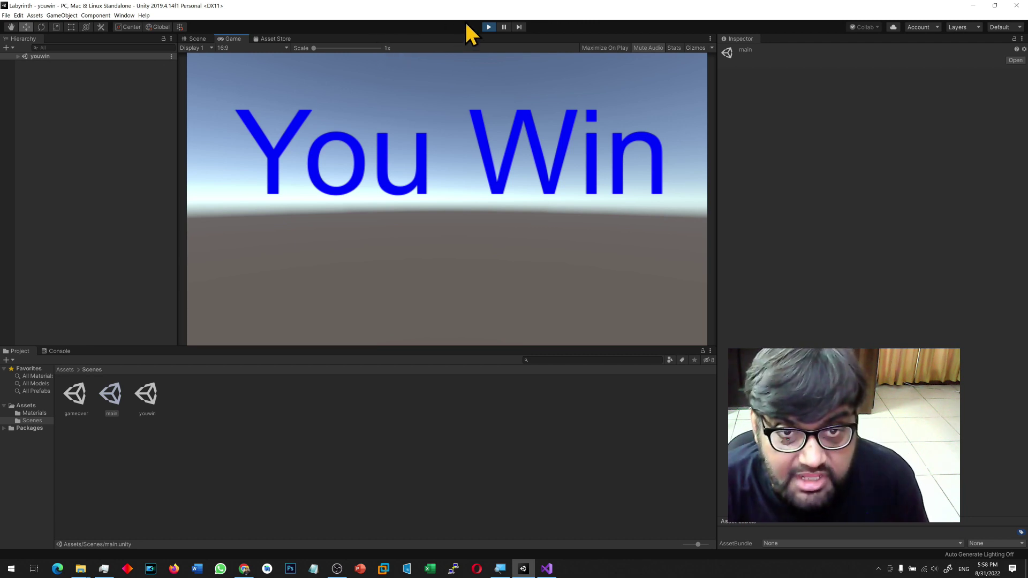
click(489, 27)
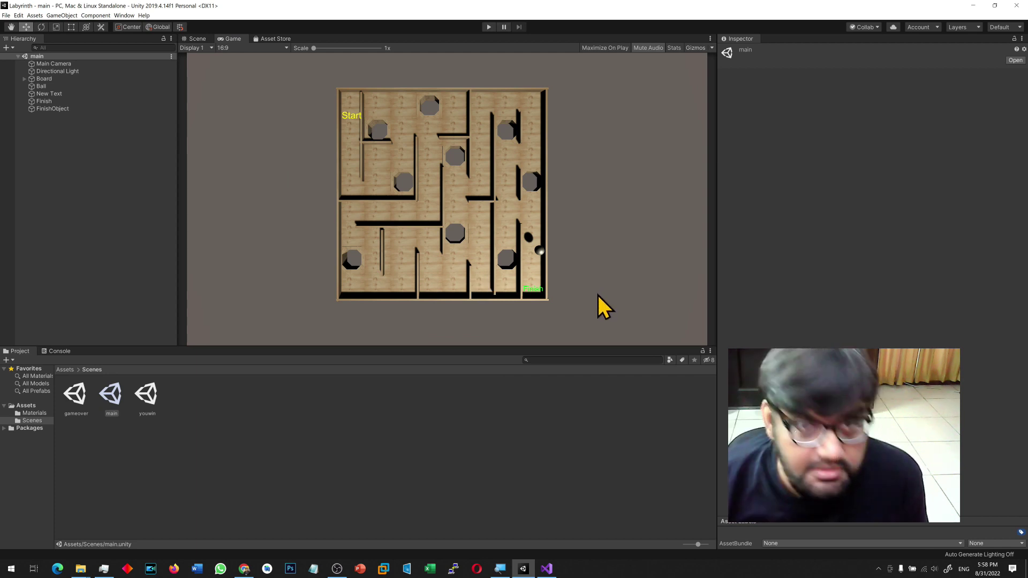
Play-test the main scene again, tilting the board to roll the ball away from the finish into the nearest hole.
click(488, 27)
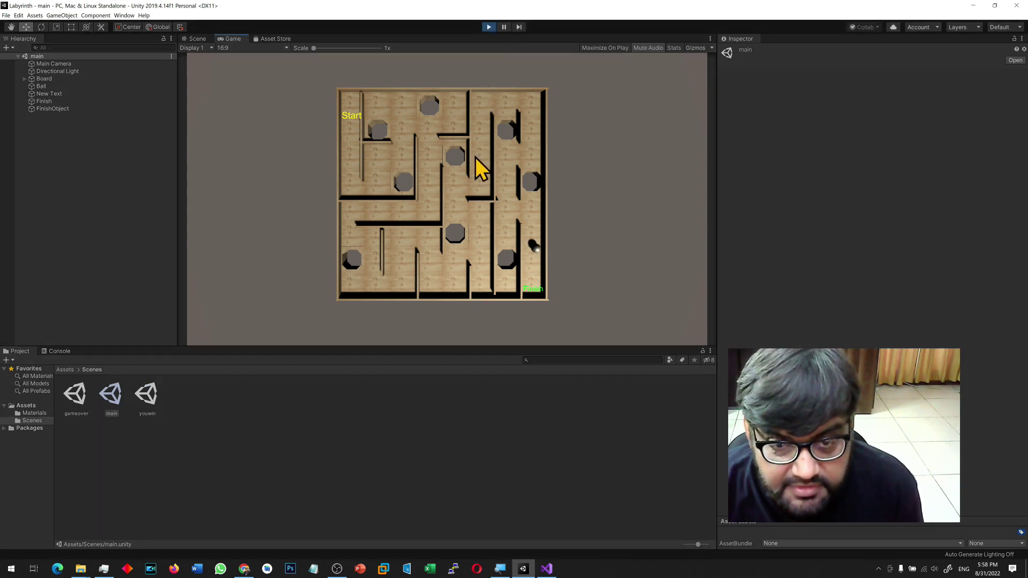
key(Up)
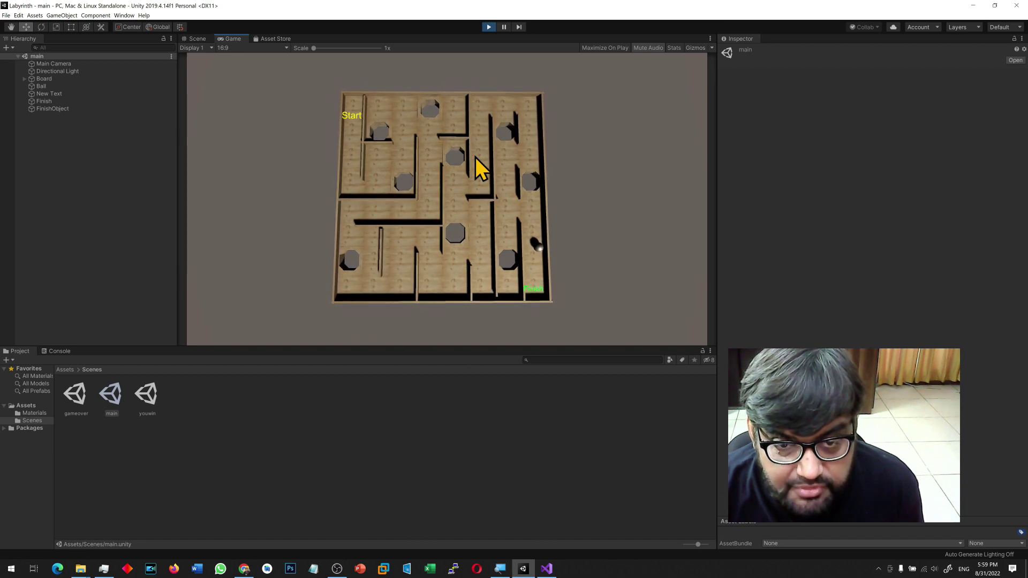
key(Left)
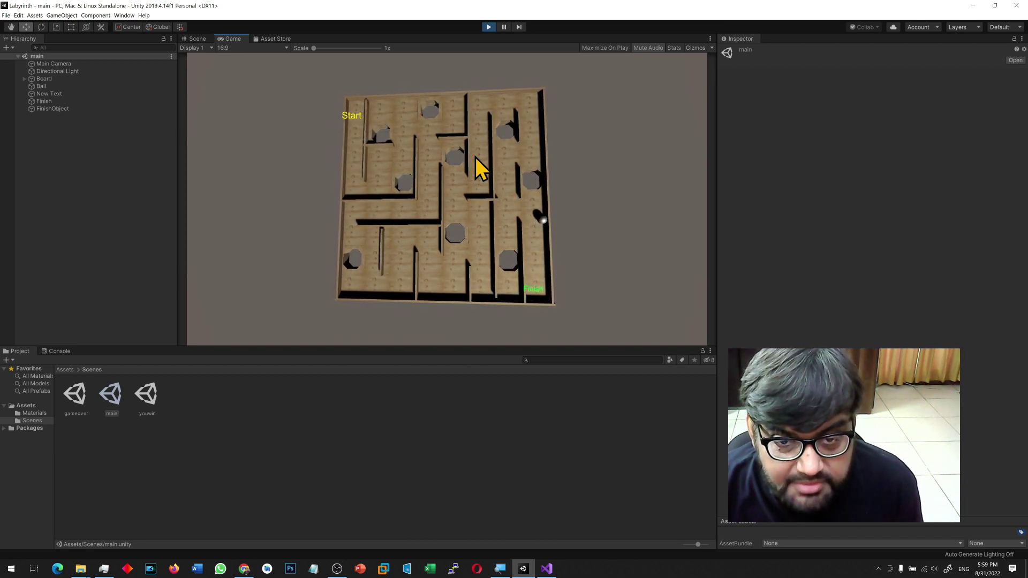
key(Up)
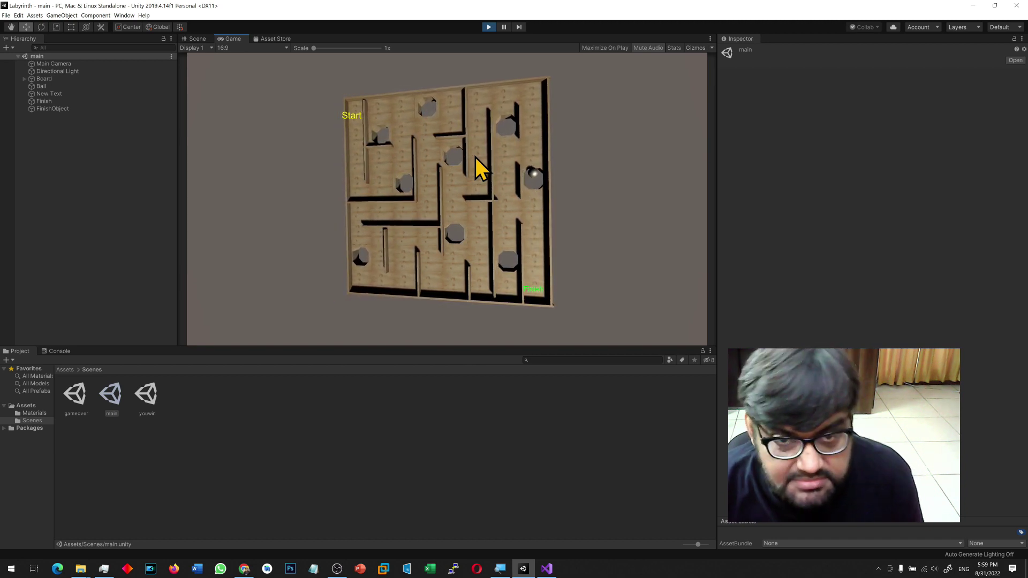
click(488, 27)
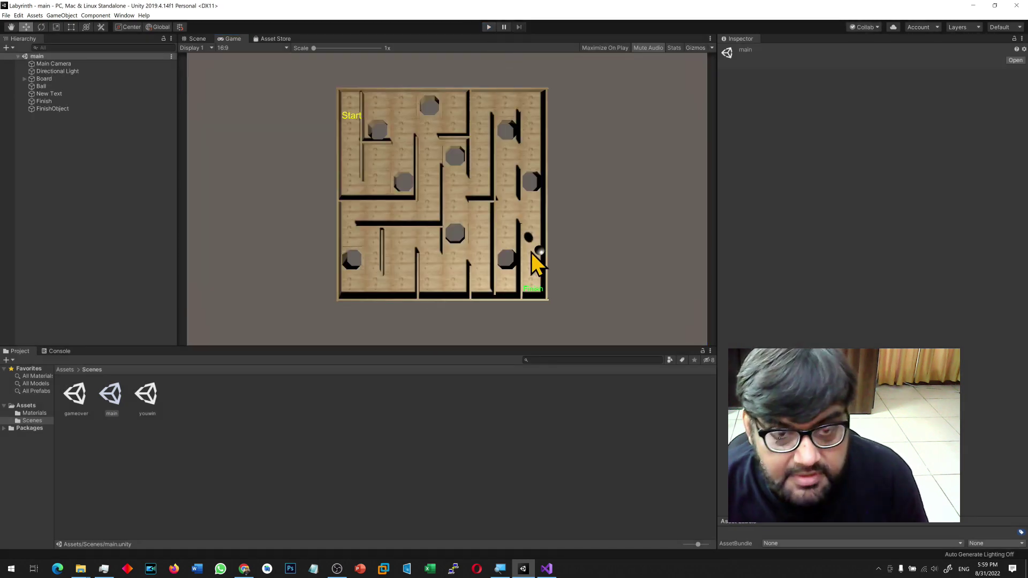
Move the ball in the scene to the maze's Start corner, to about X -7.33 and Z 7.41.
click(197, 39)
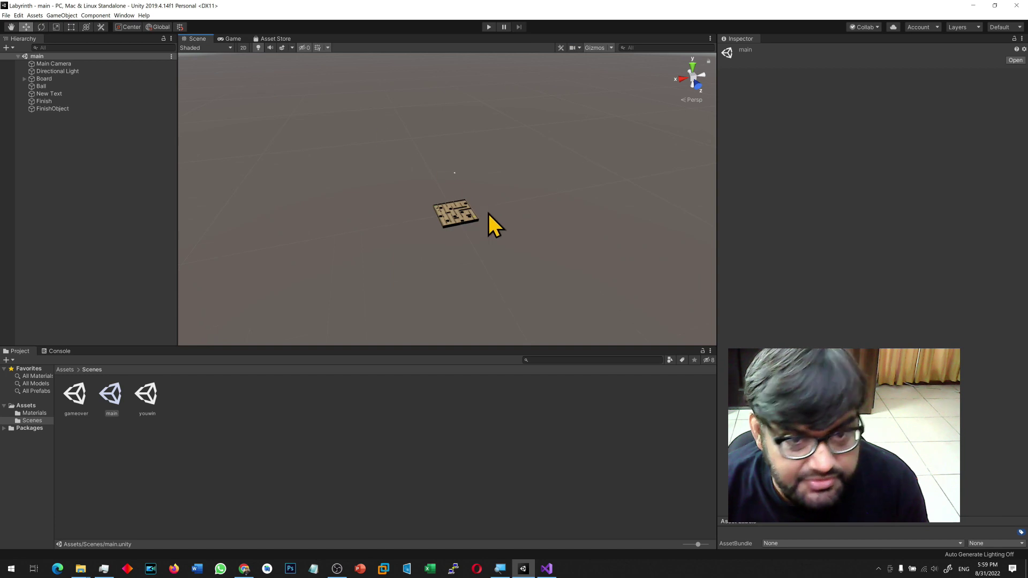
alt+drag(387, 252, 365, 306)
scroll(441, 257, up, 5)
scroll(441, 259, up, 4)
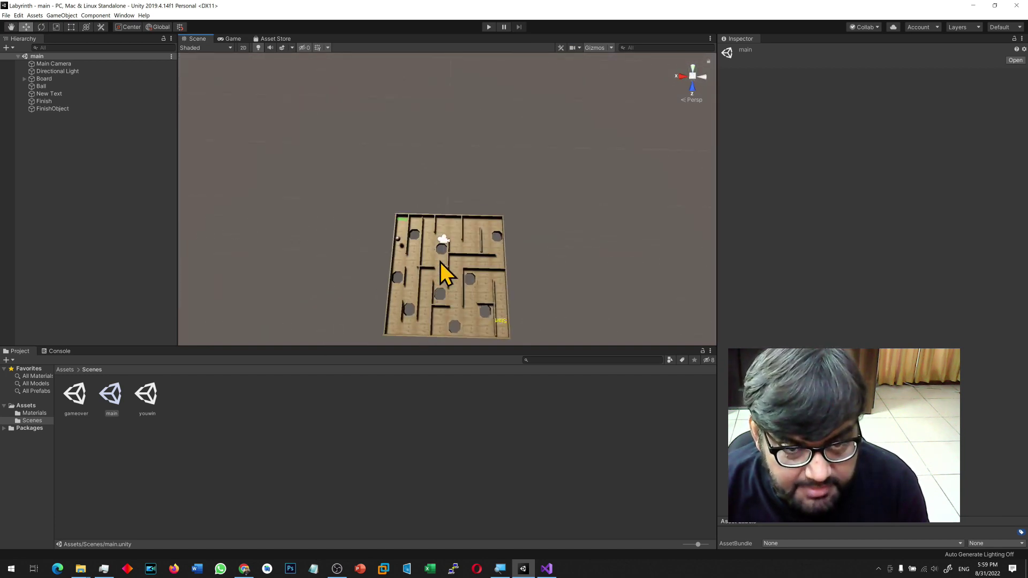
click(398, 239)
key(f)
scroll(396, 277, down, 5)
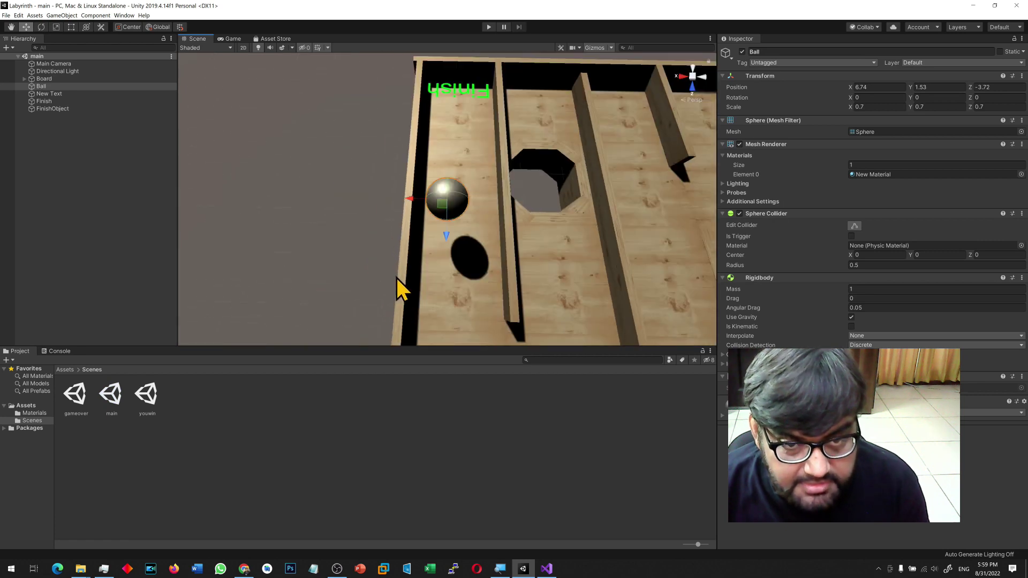
alt+drag(402, 281, 654, 239)
drag(611, 283, 648, 56)
key(f)
scroll(546, 246, down, 3)
alt+drag(537, 256, 657, 198)
drag(442, 184, 403, 205)
alt+drag(403, 205, 237, 293)
Start play-testing the main scene and tilt the board so the ball rolls down the first corridor from Start.
click(489, 27)
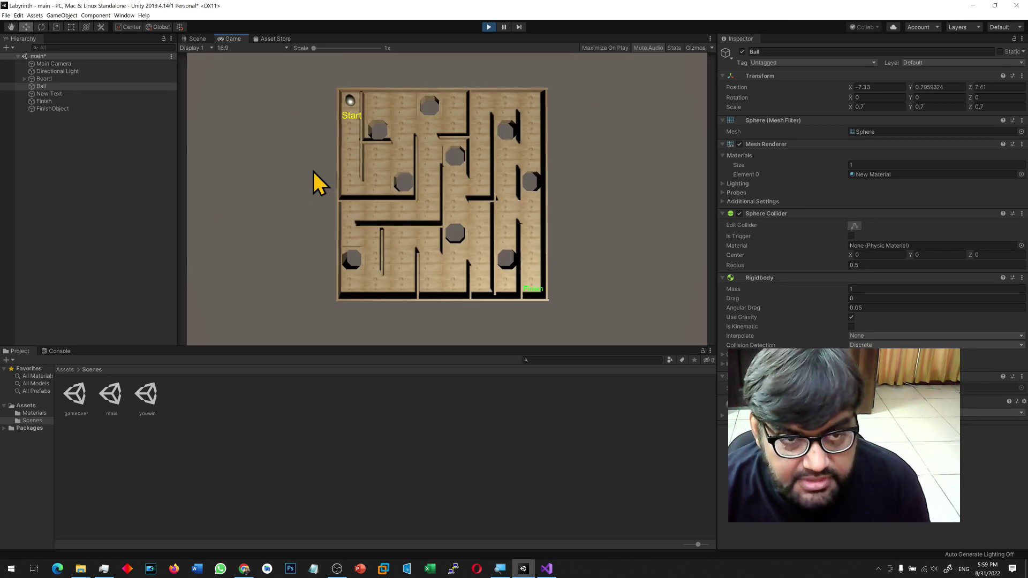
key(Down)
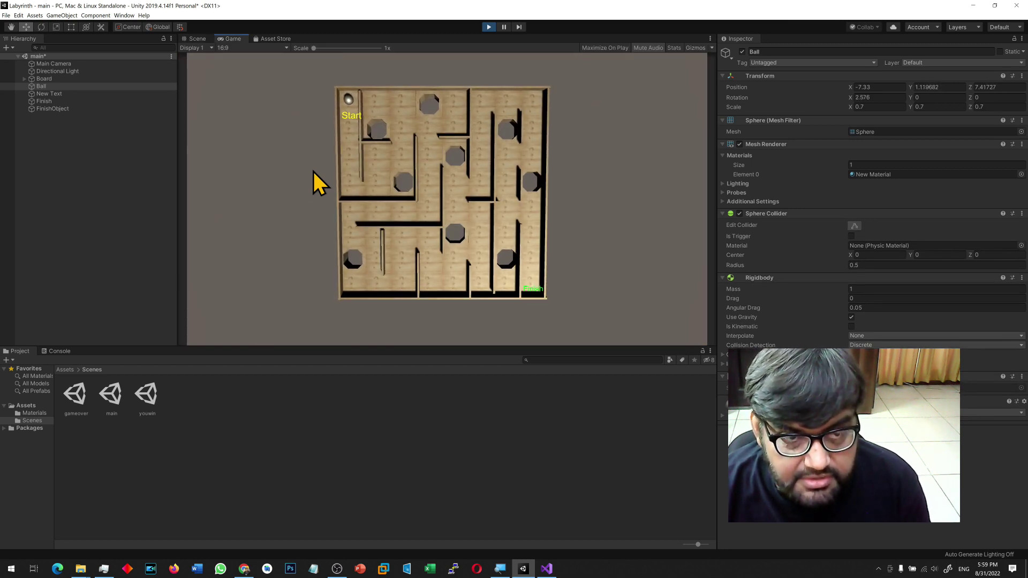
key(Down)
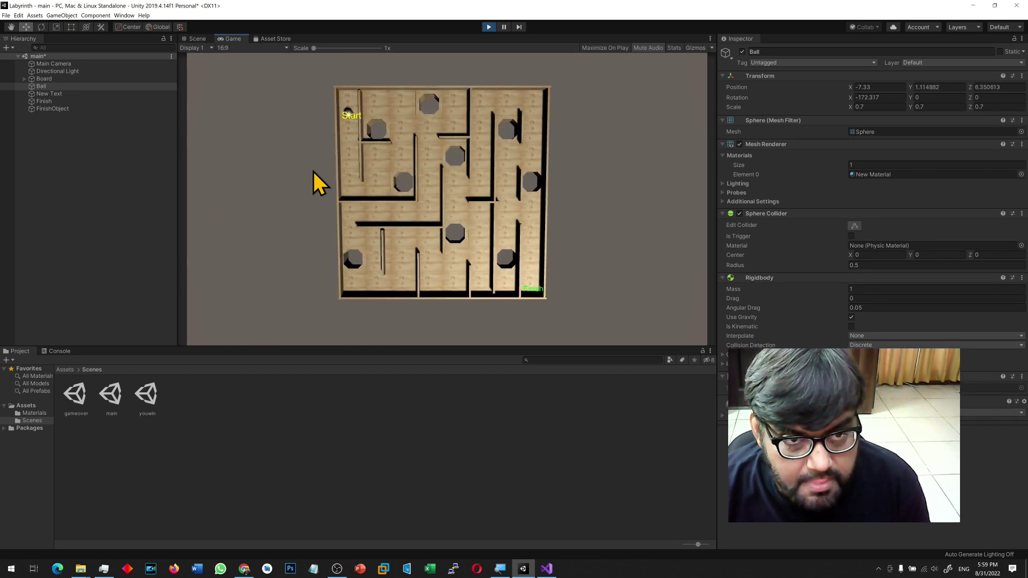
key(Up)
key(Up)
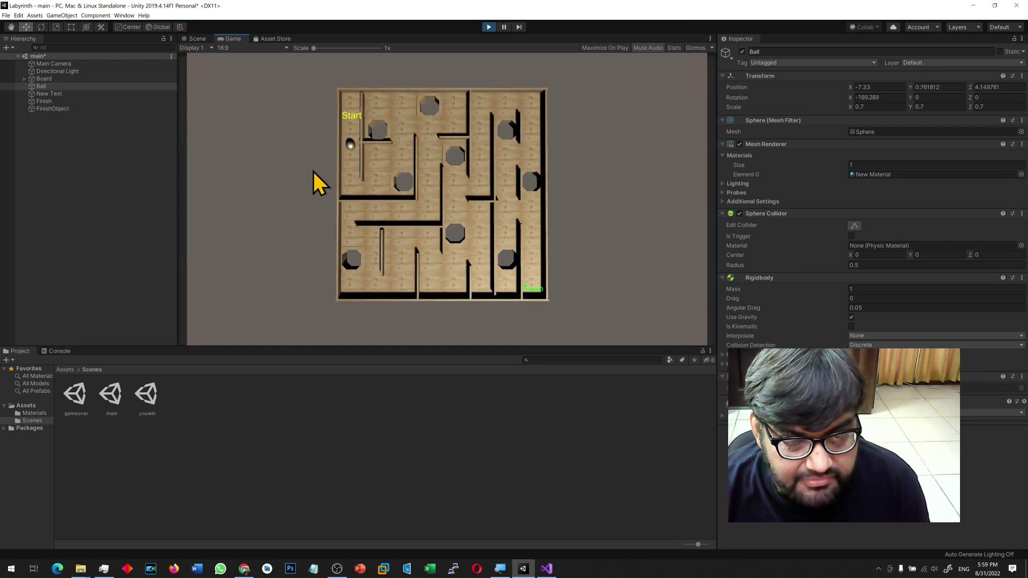
key(Up)
key(Right)
key(Right)
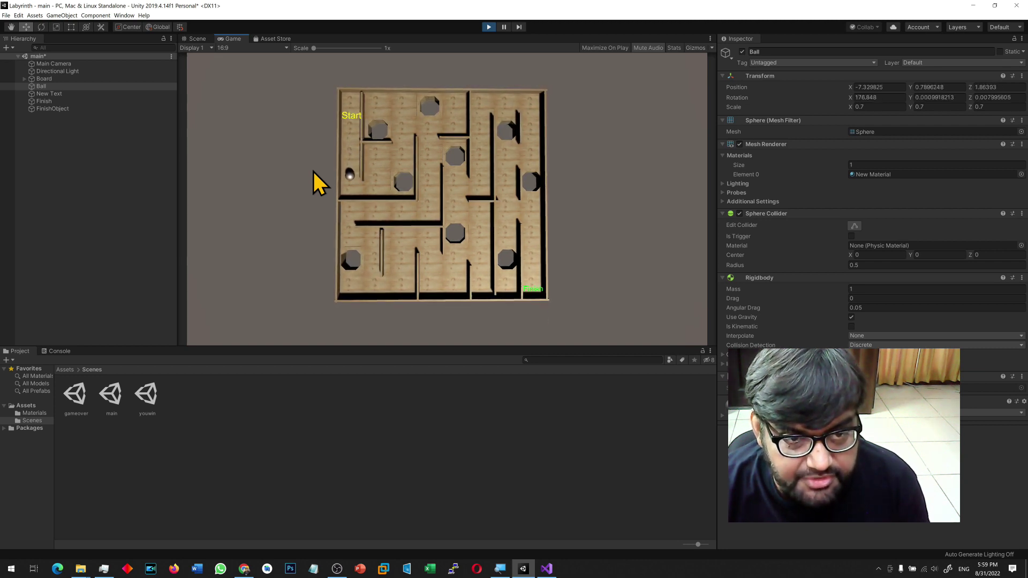
Tilt the board to steer the ball around the first divider and between the upper holes to the wall beyond the top-middle hole.
key(Up)
key(Up)
key(Up)
key(Up)
key(Down)
key(Down)
key(Down)
key(Down)
key(Down)
key(Down)
key(Down)
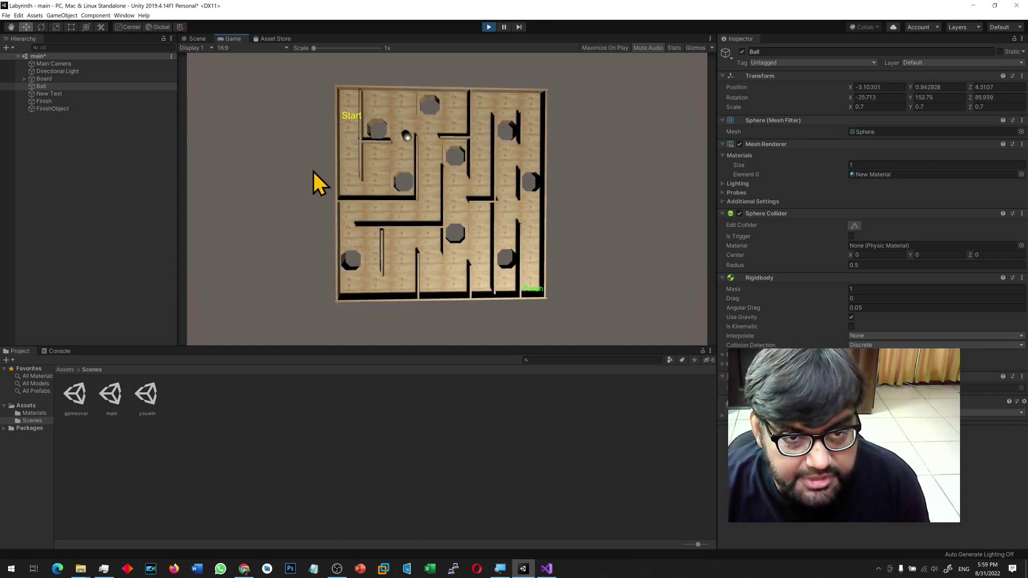
key(Down)
key(Down)
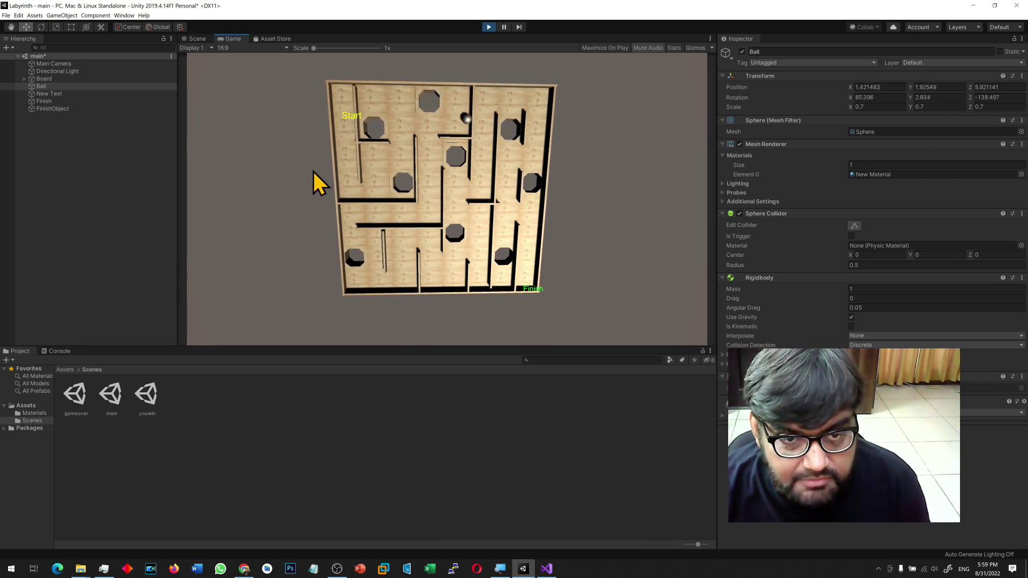
Tilt the board to roll the ball back along the short upper ledge and down the central corridor toward the long horizontal wall.
key(Left)
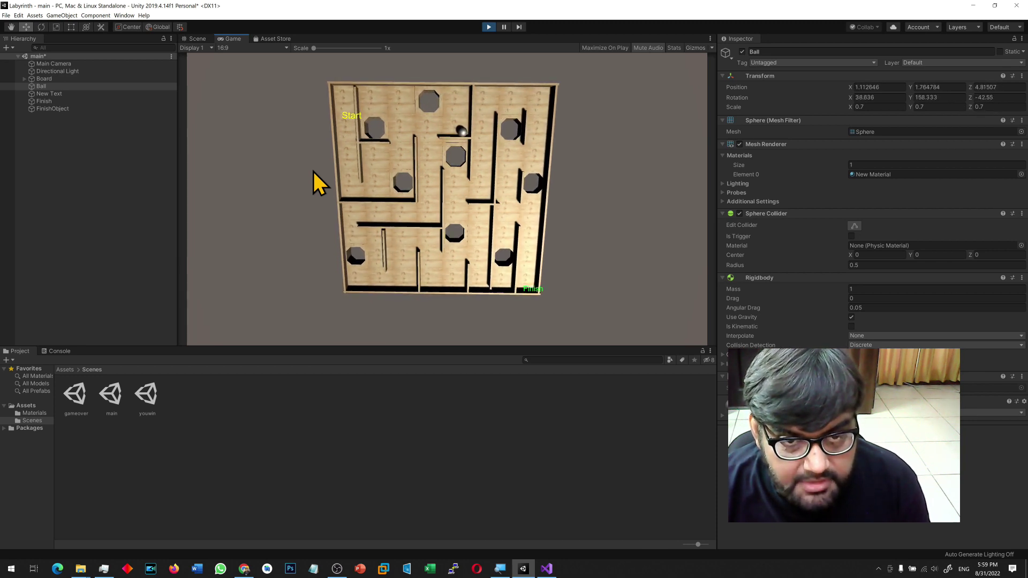
key(Left)
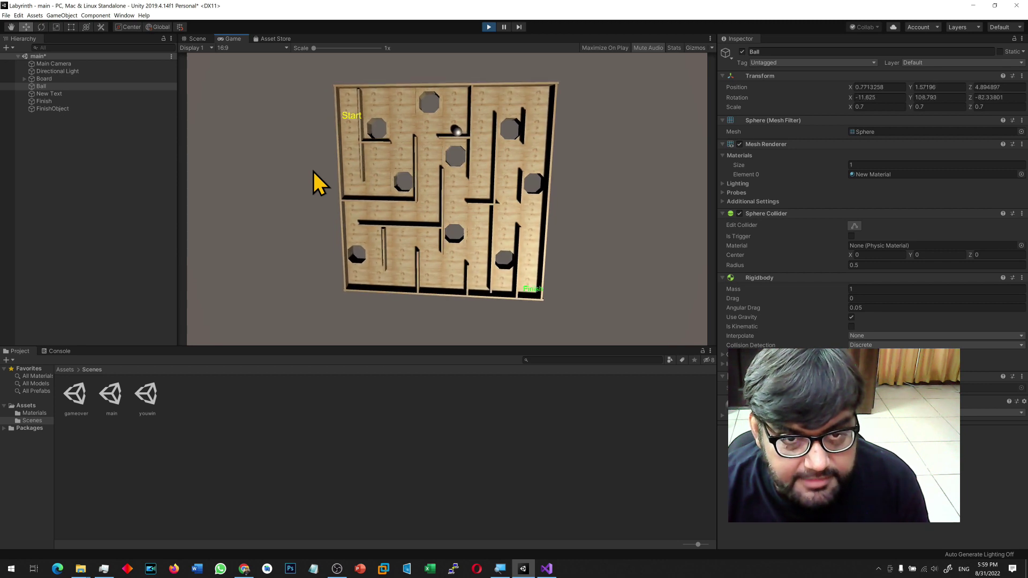
key(Right)
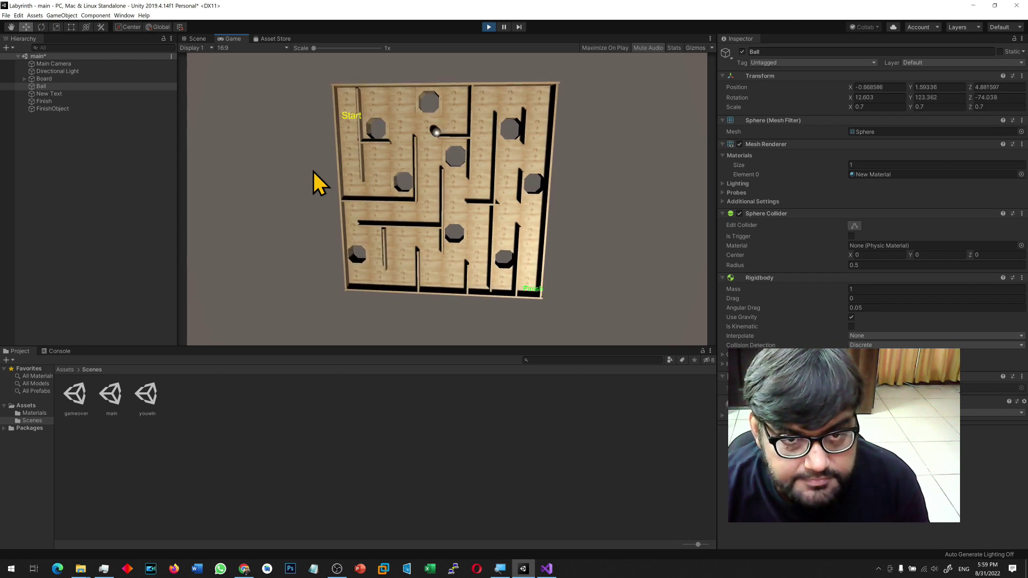
key(Down)
key(Right)
key(Up)
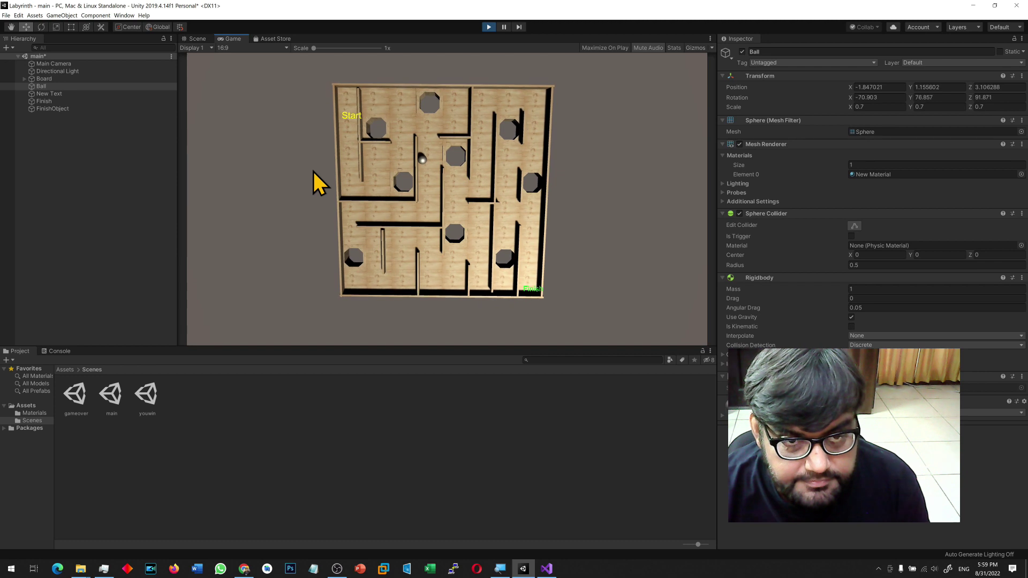
key(Up)
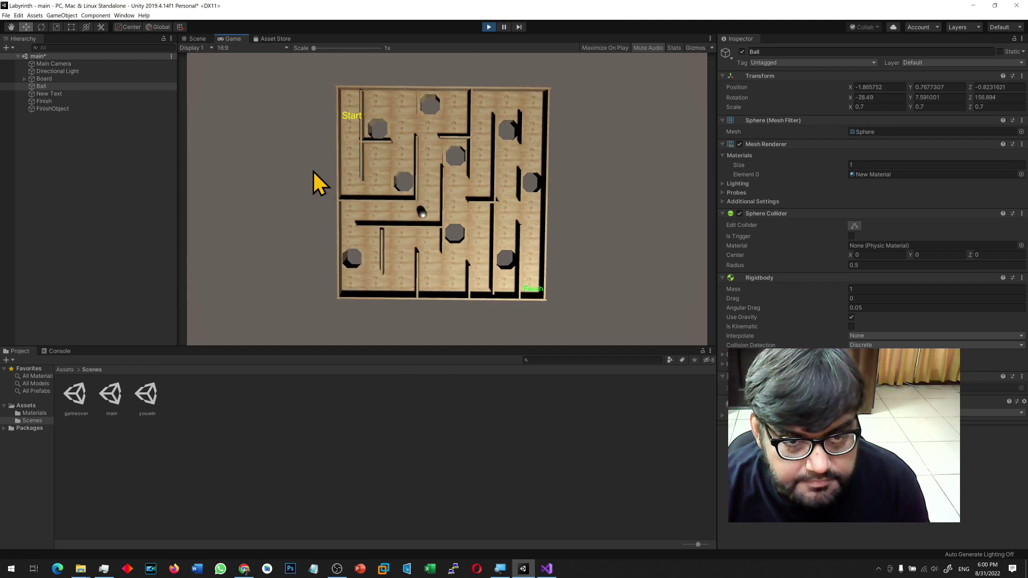
Tilt the board to roll the ball along the long horizontal wall to the gap at the maze's left edge.
key(Left)
key(Left)
key(Up)
key(Up)
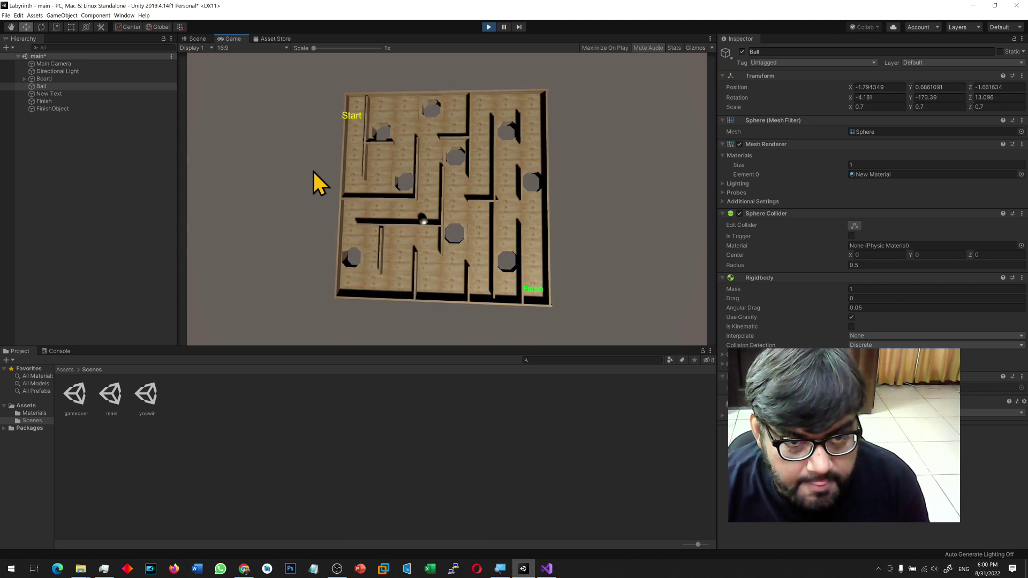
key(Down)
key(Down)
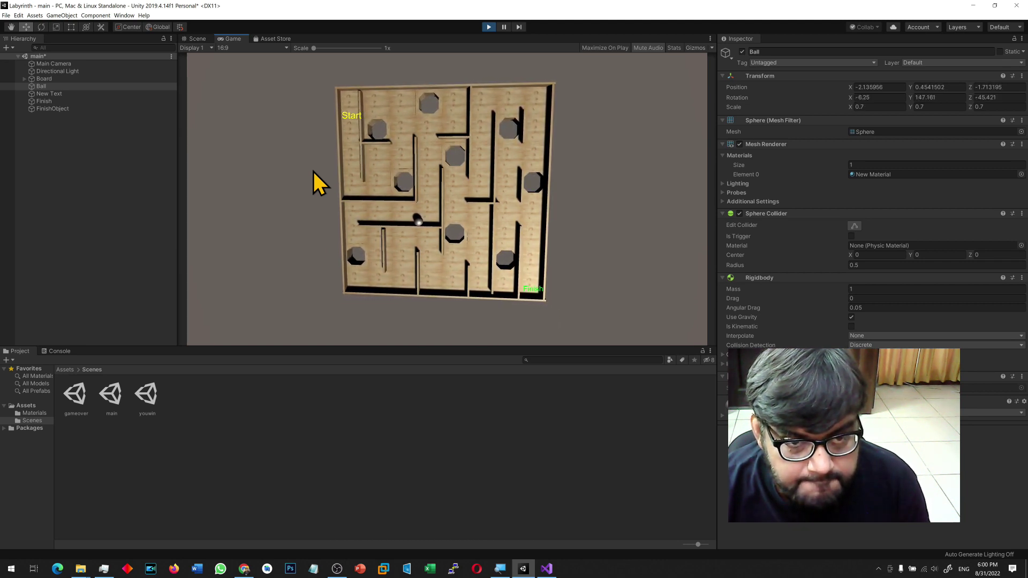
key(Left)
key(Right)
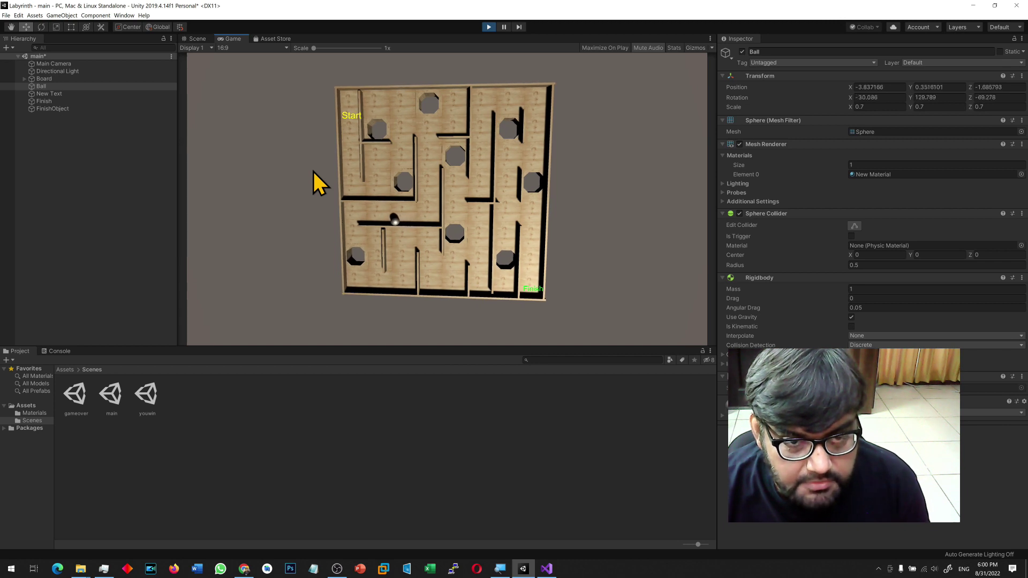
key(Up)
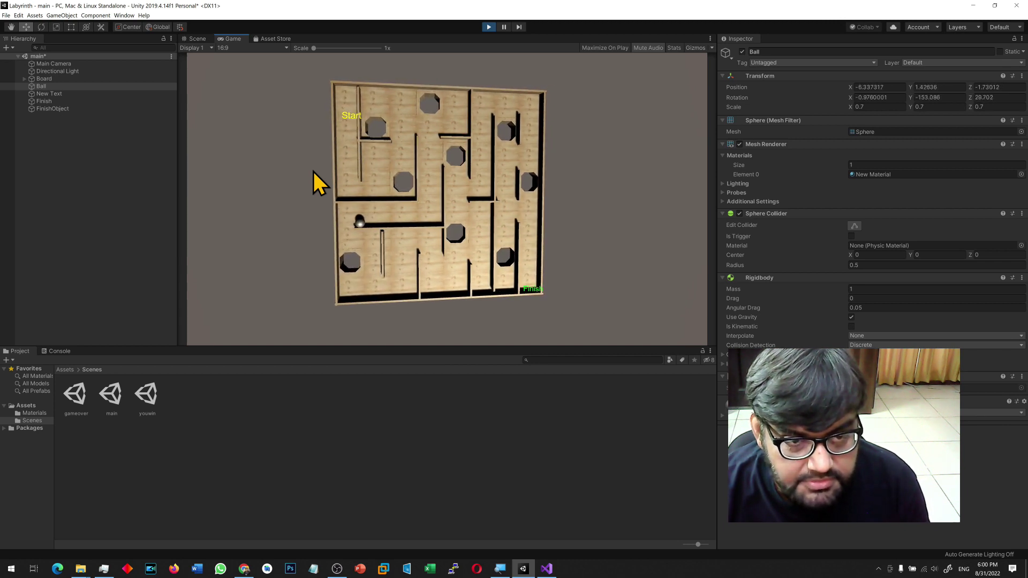
key(Up)
key(Left)
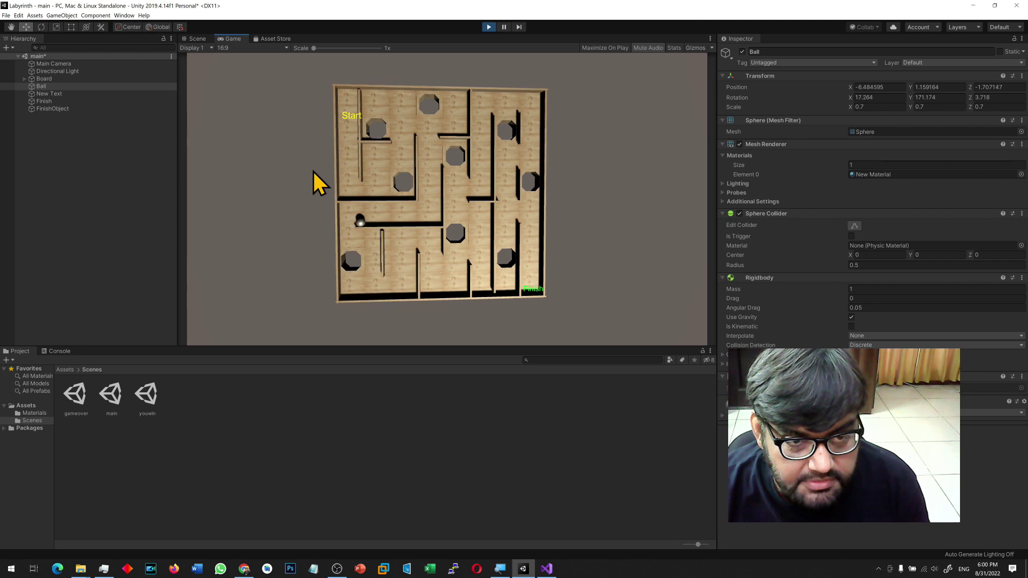
key(Left)
key(Left)
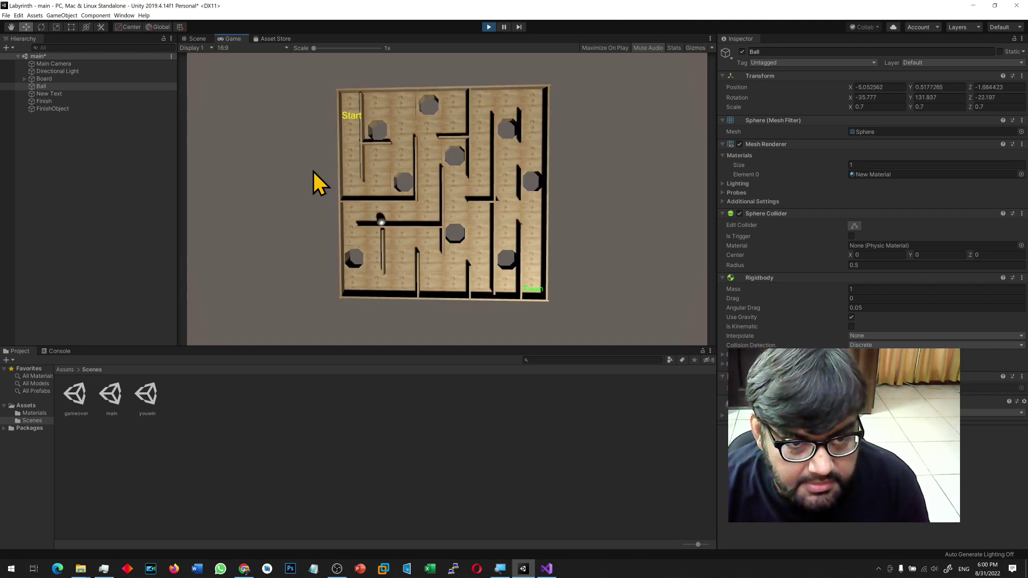
key(Left)
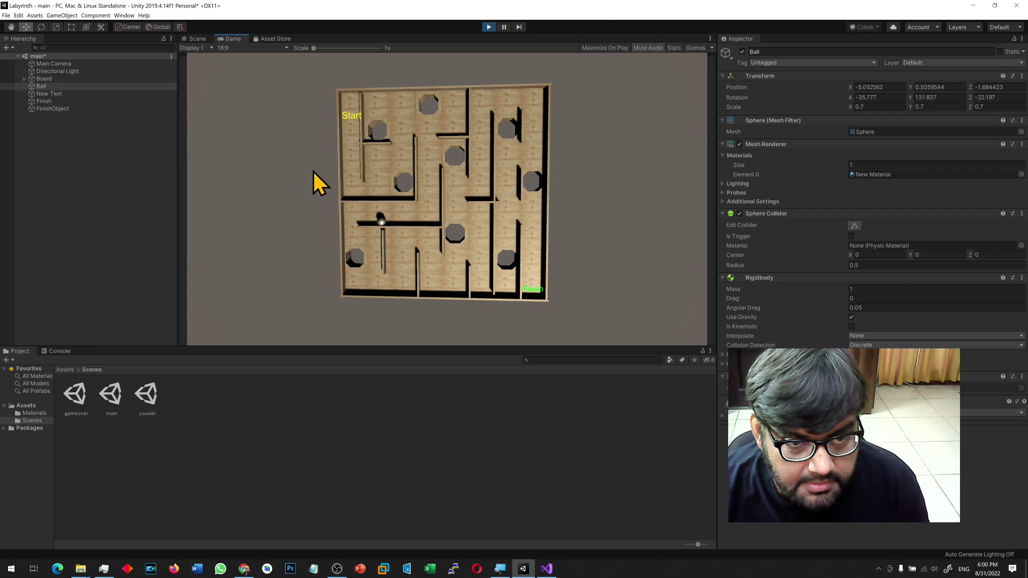
key(Right)
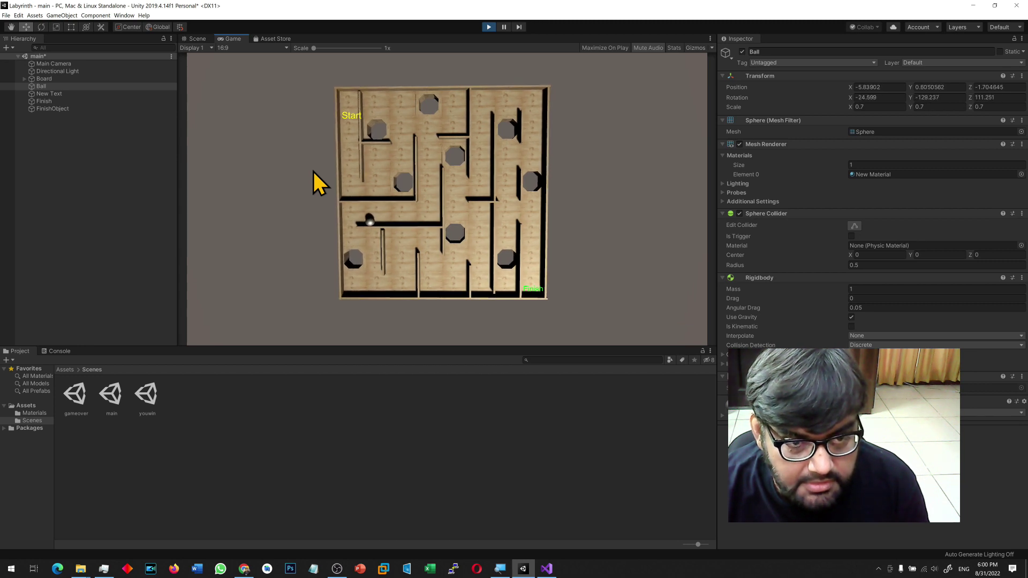
key(Up)
key(Right)
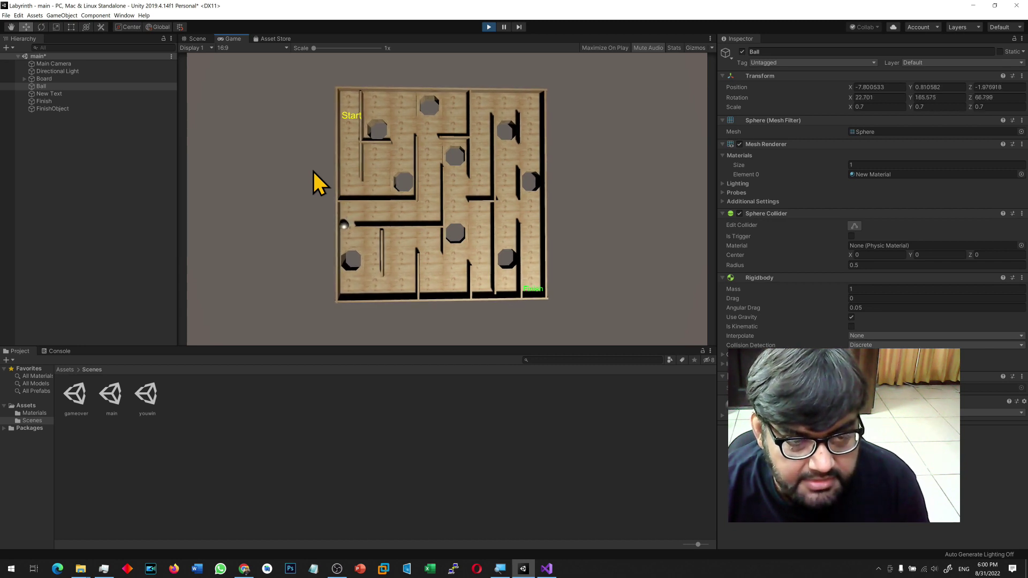
Adjust the board's tilt to keep the ball under control at the left-edge gap above the lower-left hole.
key(Right)
key(Down)
key(Right)
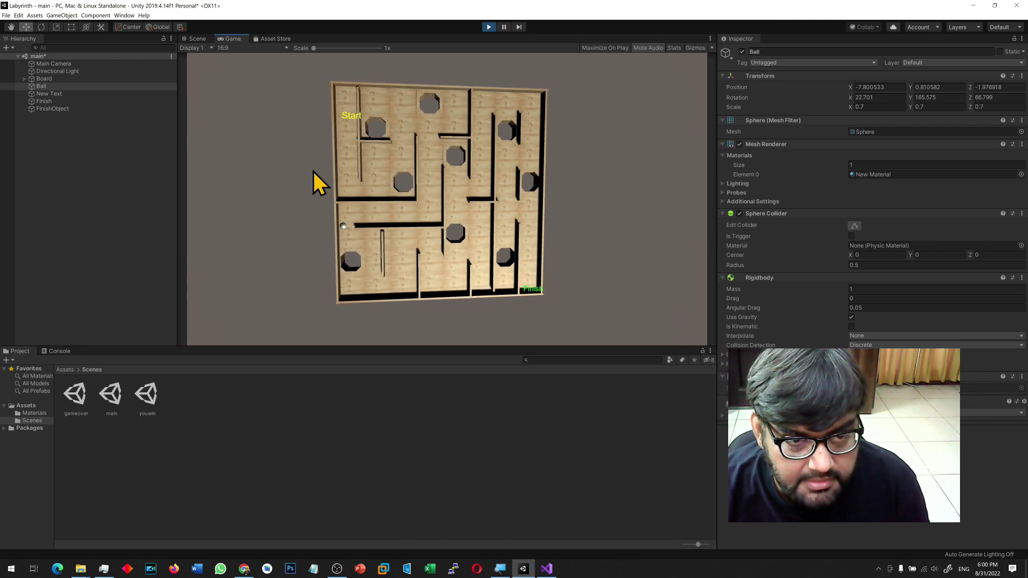
key(Up)
key(Left)
key(Up)
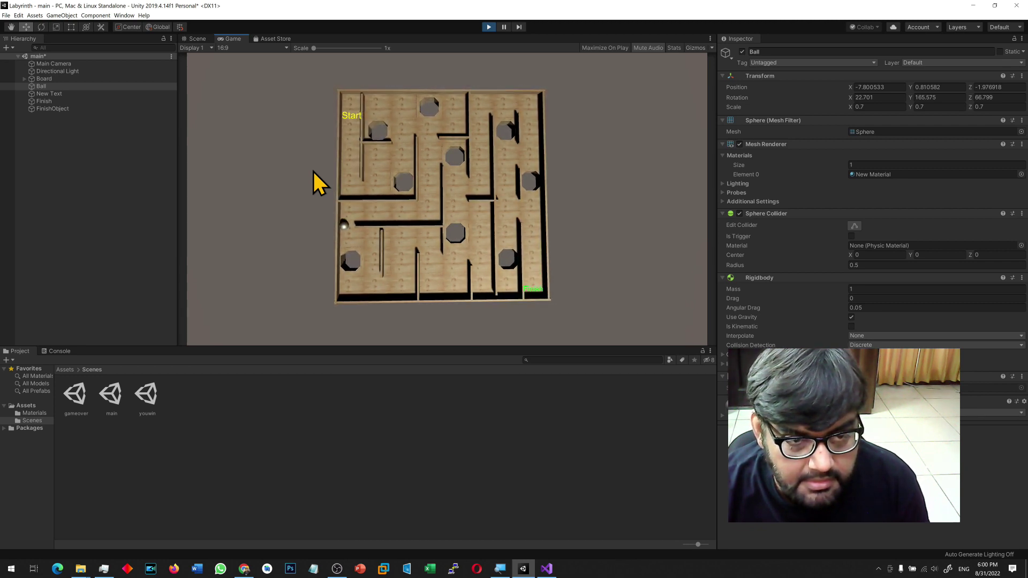
key(Left)
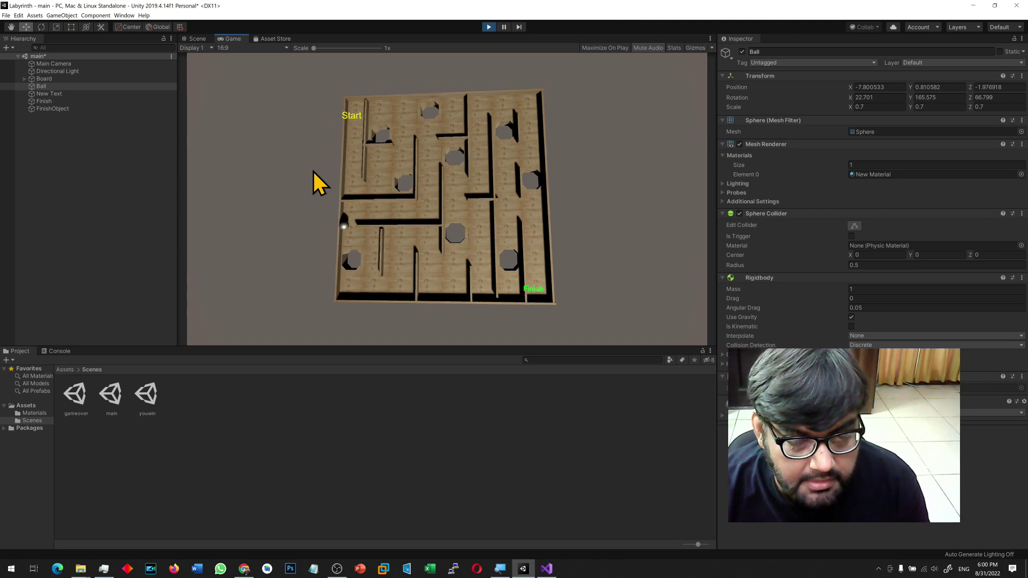
key(Down)
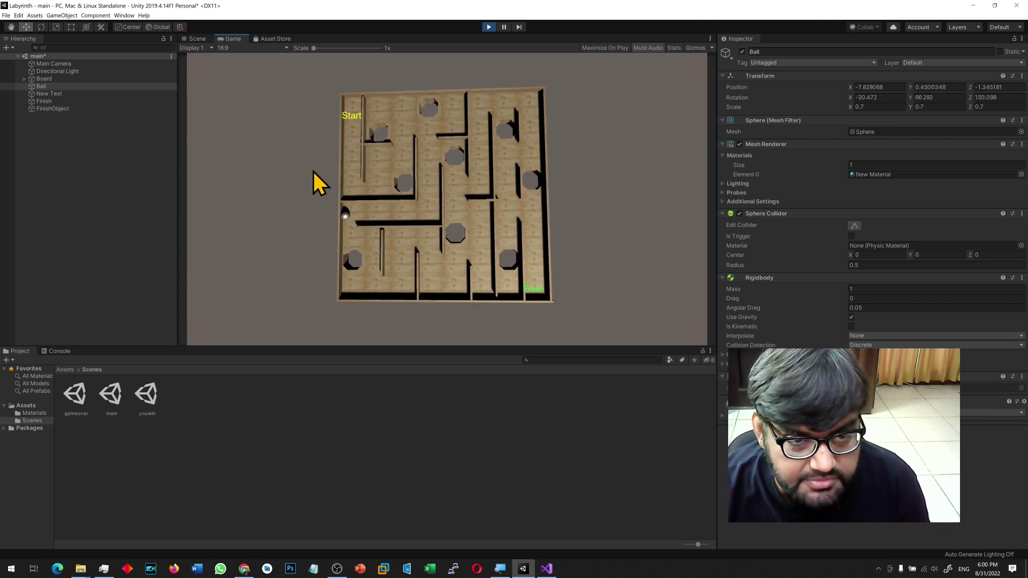
key(Up)
key(Down)
key(Right)
key(Right)
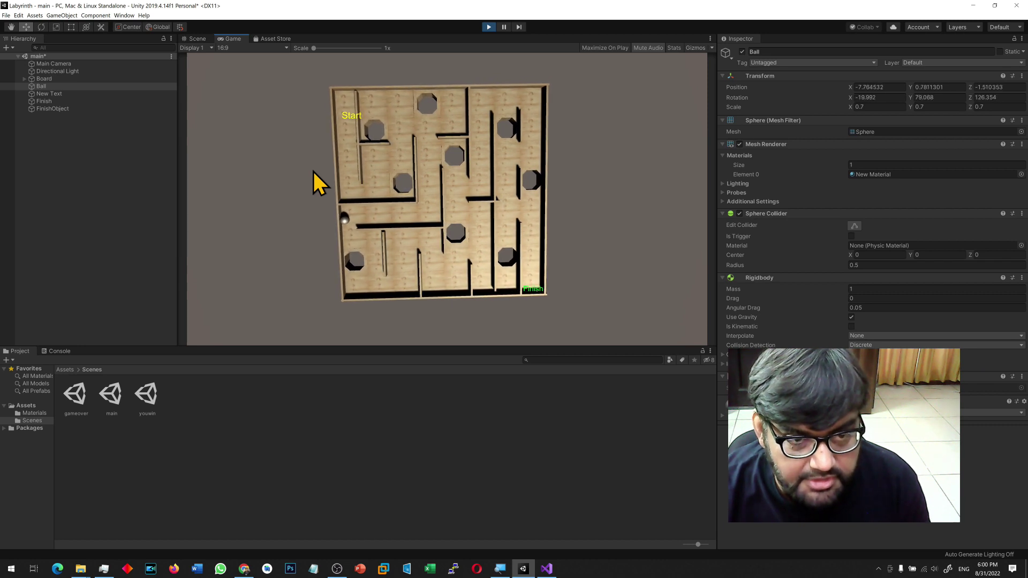
Tilt the board to take the ball through the gap and past the lower-left hole to the thin vertical divider.
key(Up)
key(Down)
key(Down)
key(Up)
key(Up)
key(Up)
key(Down)
key(Down)
key(Down)
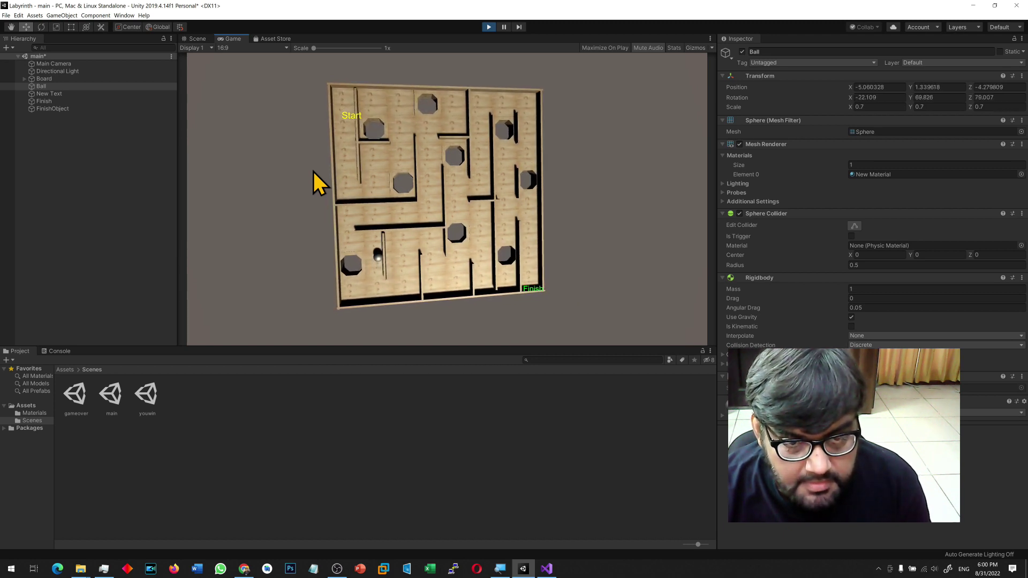
Tilt the board to roll the ball around the thin vertical divider and across to the wall beside the lower-centre hole.
key(Down)
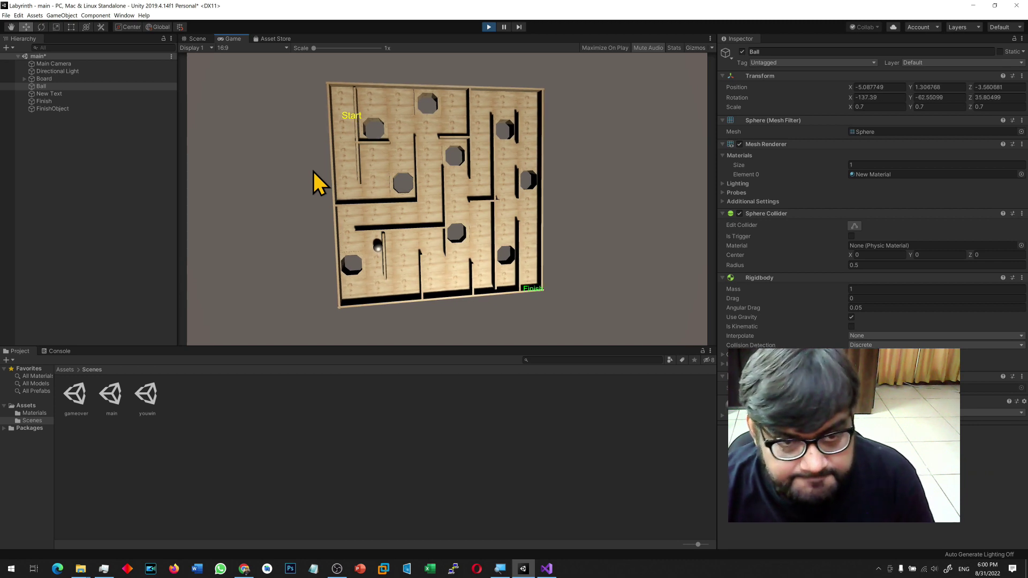
key(Down)
key(Left)
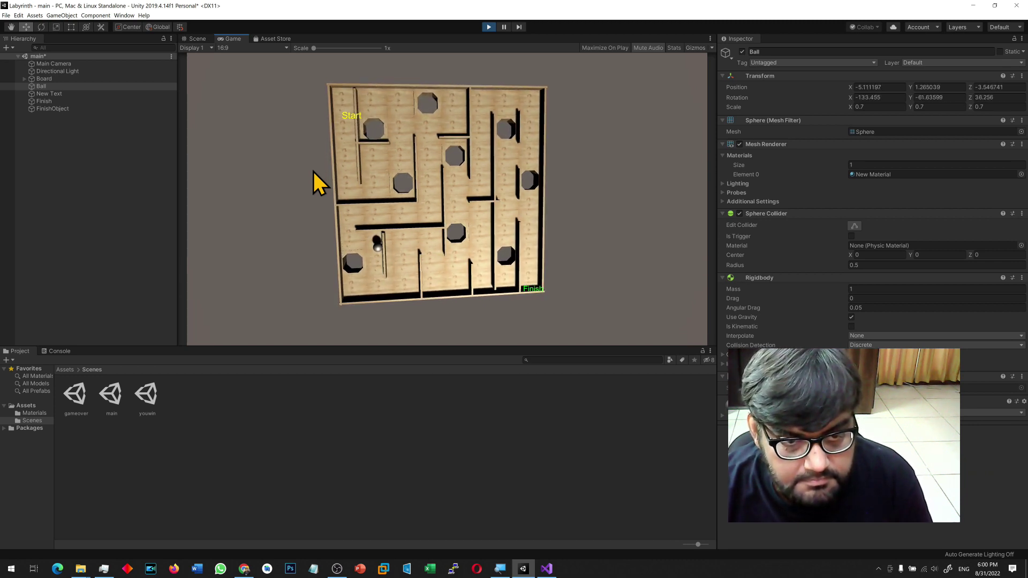
key(Right)
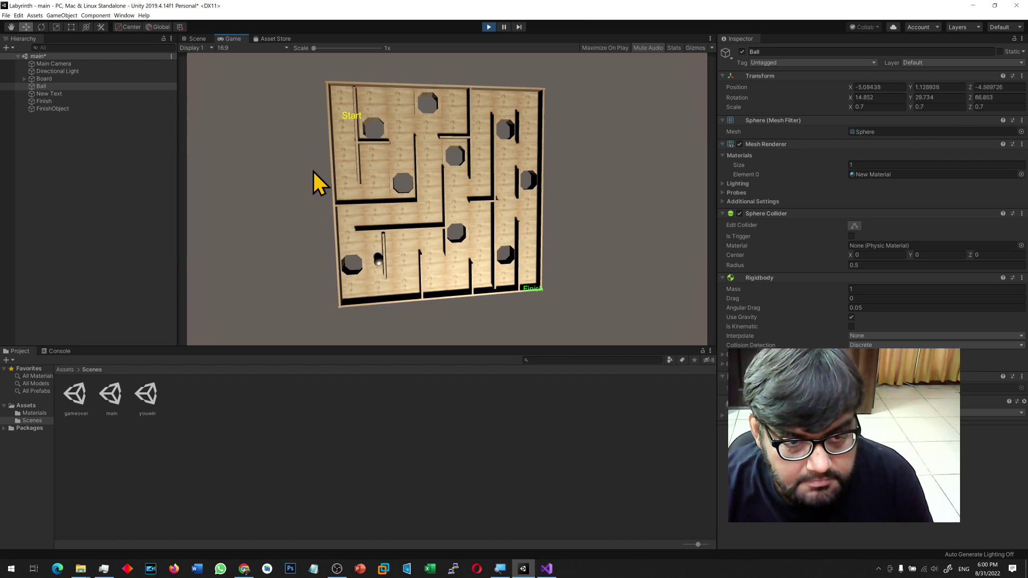
key(Right)
key(Up)
key(Up)
key(Left)
key(Up)
key(Down)
key(Left)
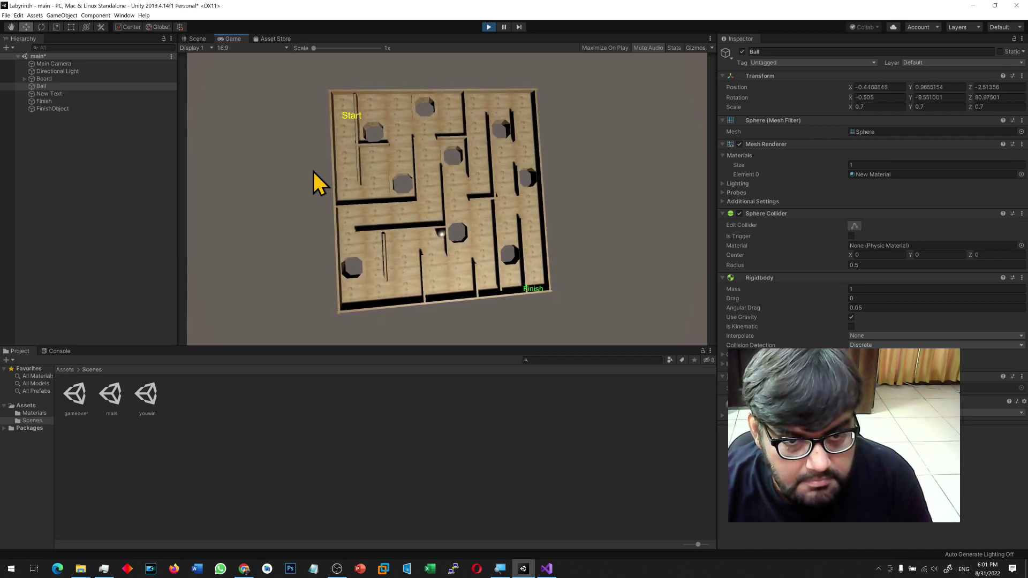
Tilt the board to steer the ball below the lower-centre hole to the next short divider at the maze's lower edge.
key(Down)
key(Down)
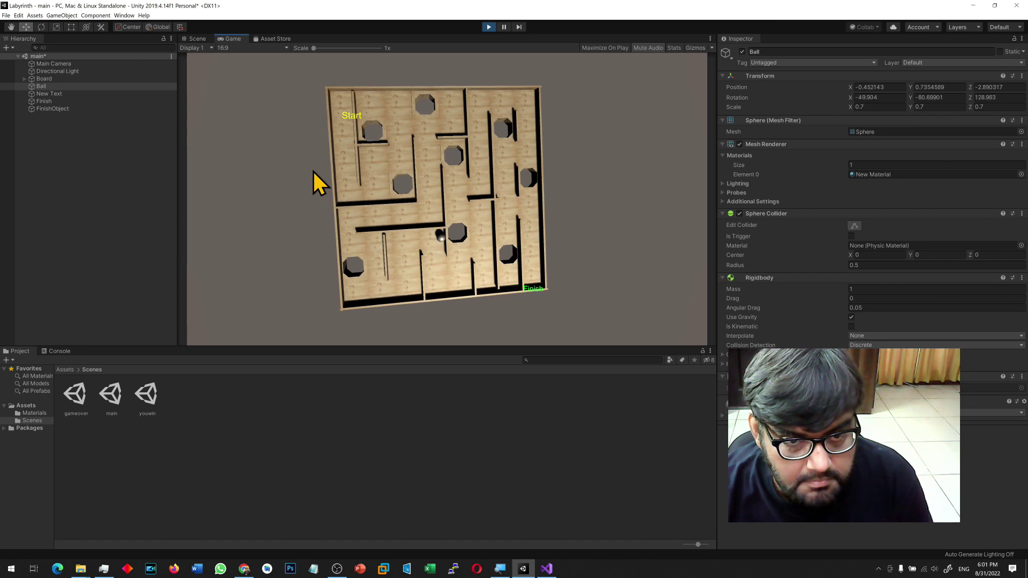
key(Right)
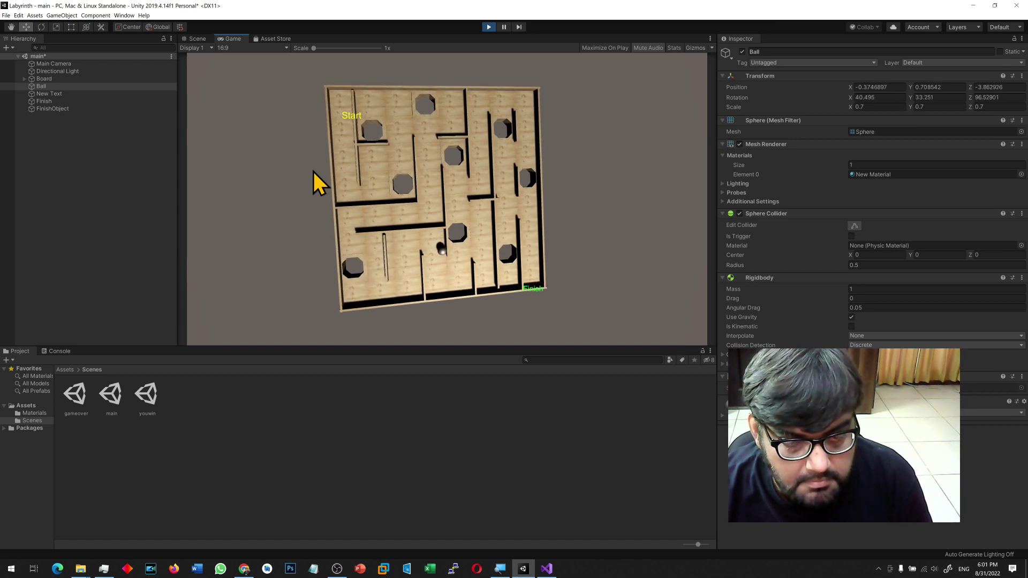
key(Up)
key(Up)
key(Up)
key(Up)
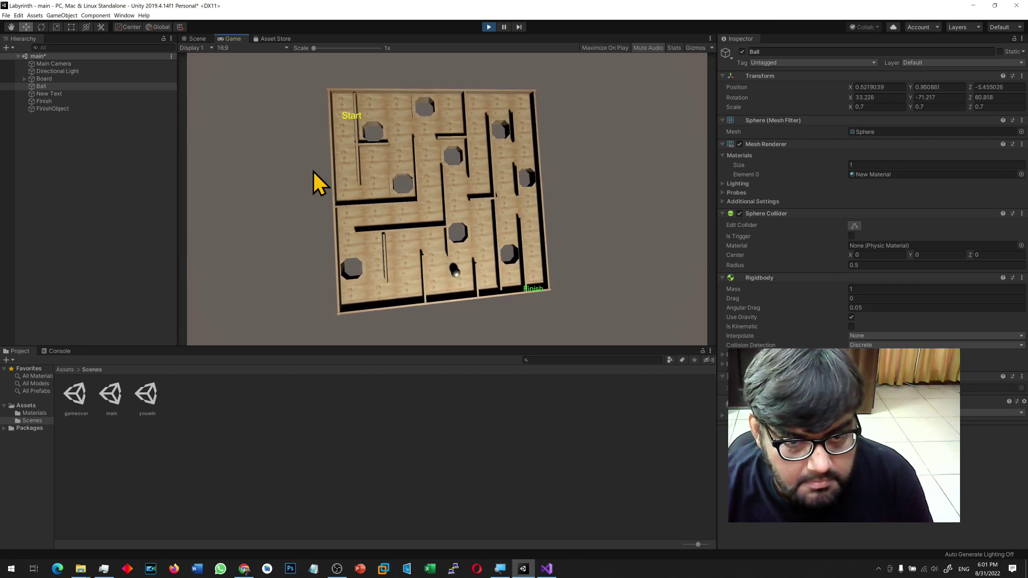
key(Up)
key(Up)
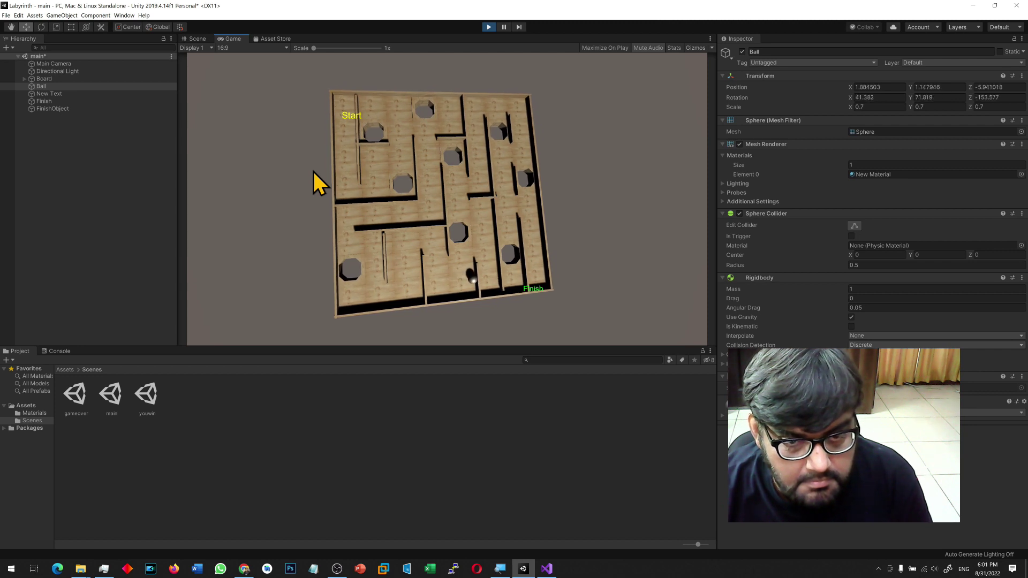
Tilt the board to roll the ball from the lower edge past the lower-centre hole to the short horizontal wall above it.
key(Left)
key(Left)
key(Left)
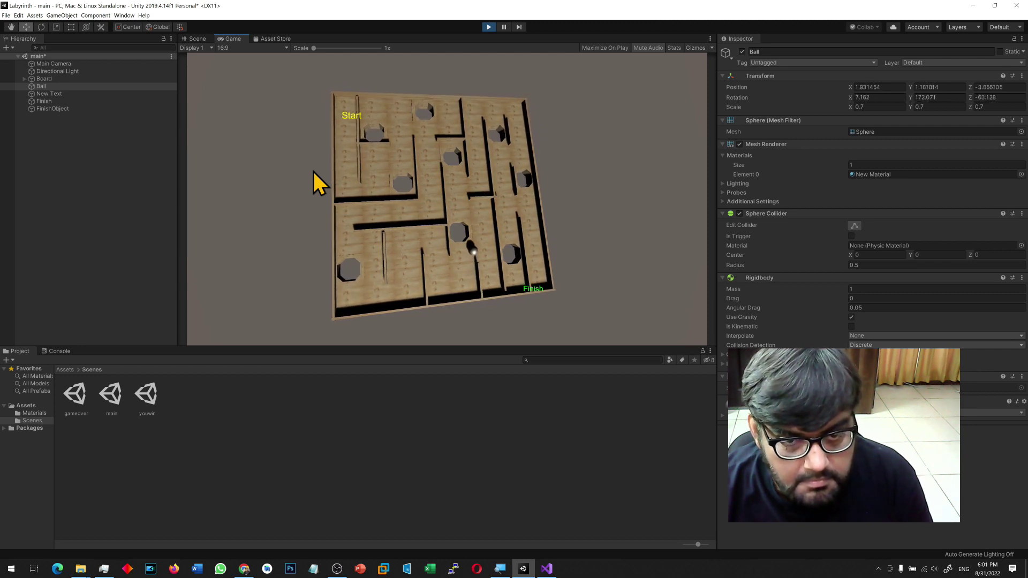
key(Left)
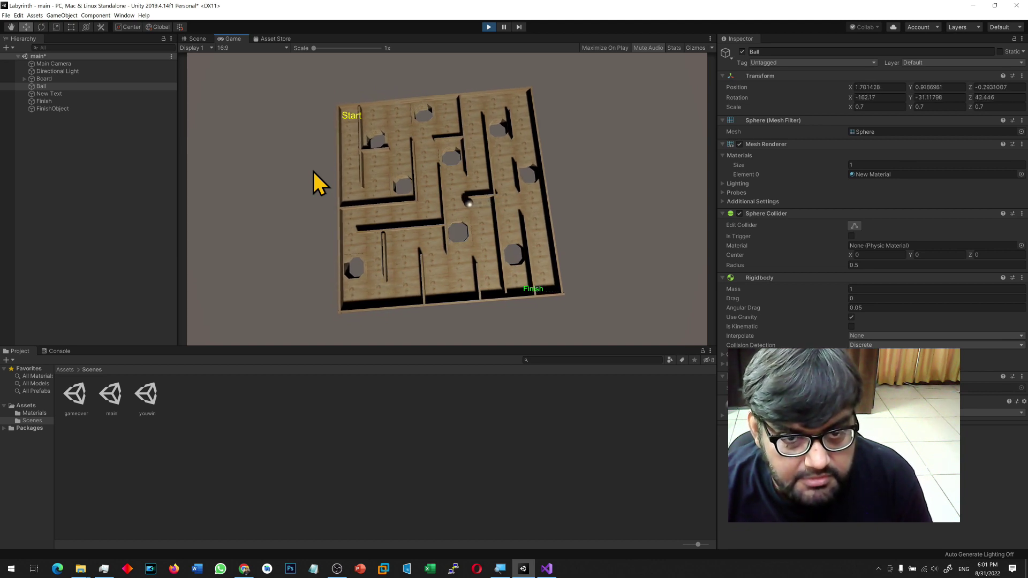
Try to steer the ball around the short horizontal wall's end, and stop the play test to return to the main scene's Game view.
key(Right)
key(Right)
key(Down)
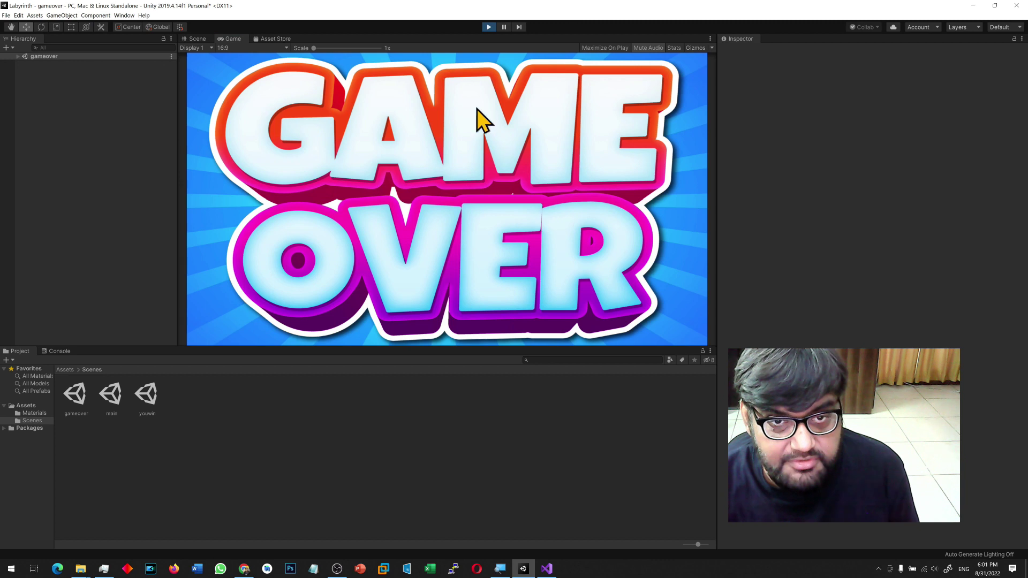
click(485, 26)
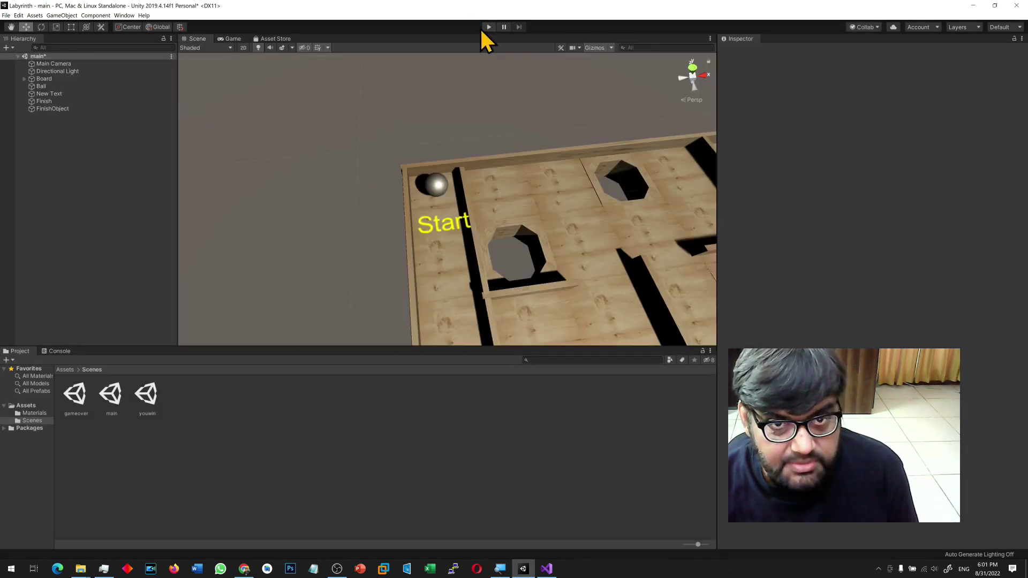
click(227, 39)
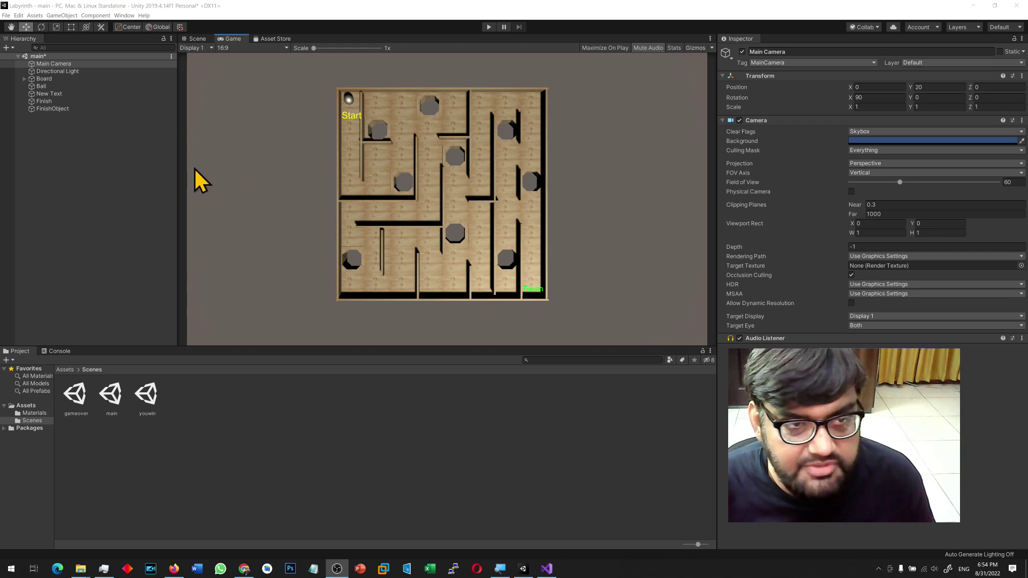
Save the main scene and open the youwin and gameover scenes to review both end screens.
double_click(141, 403)
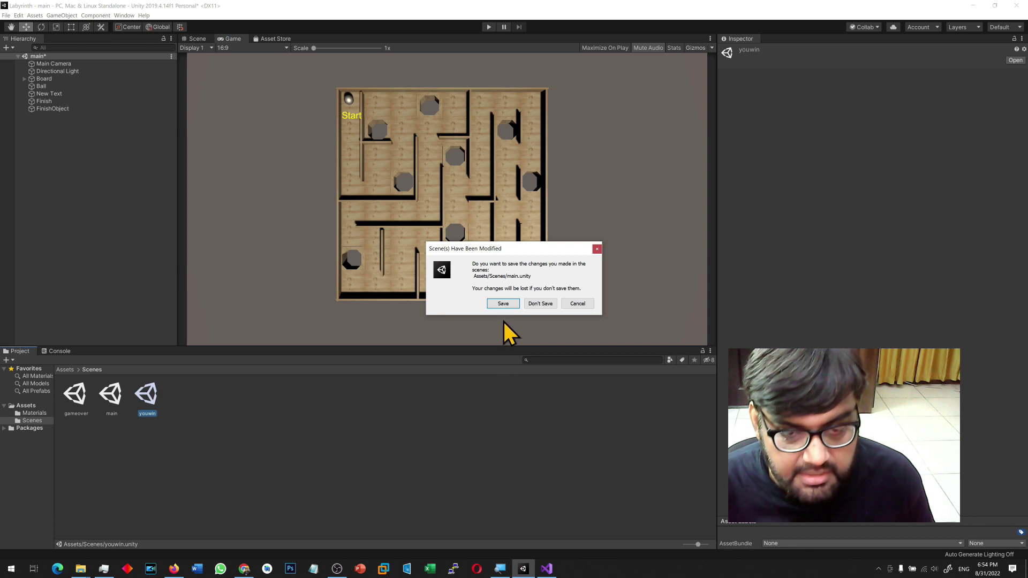
click(503, 304)
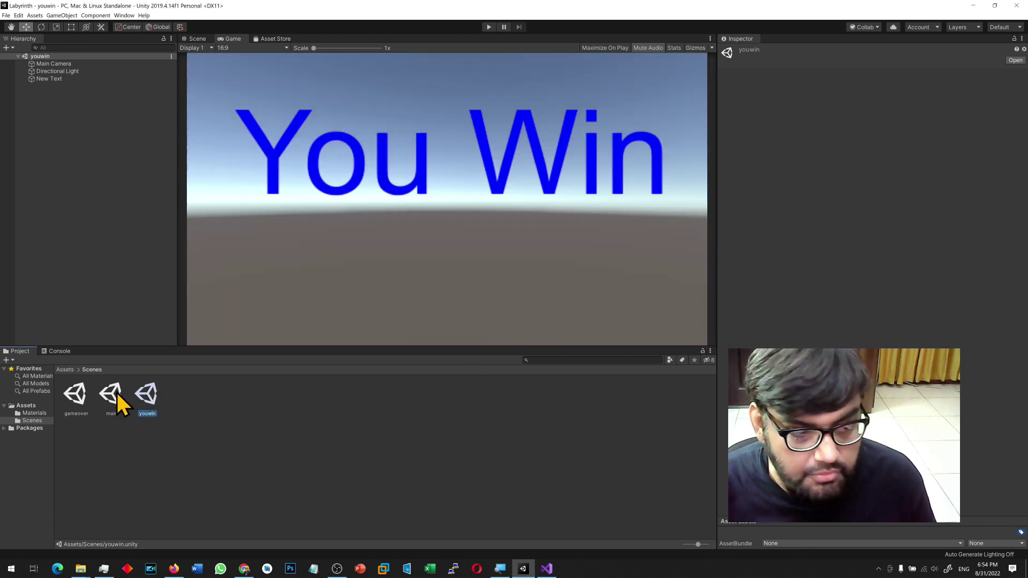
double_click(83, 397)
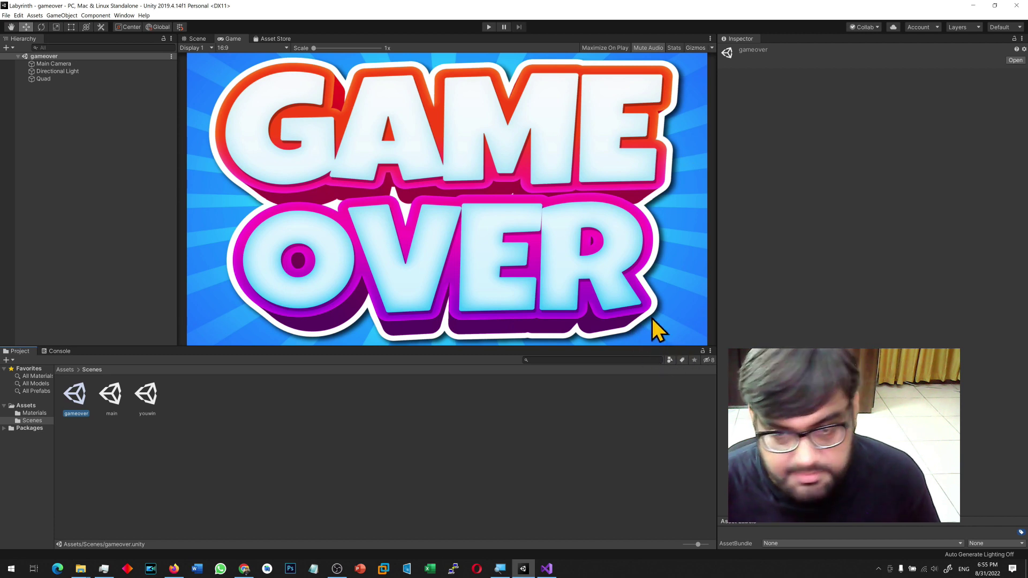
double_click(149, 401)
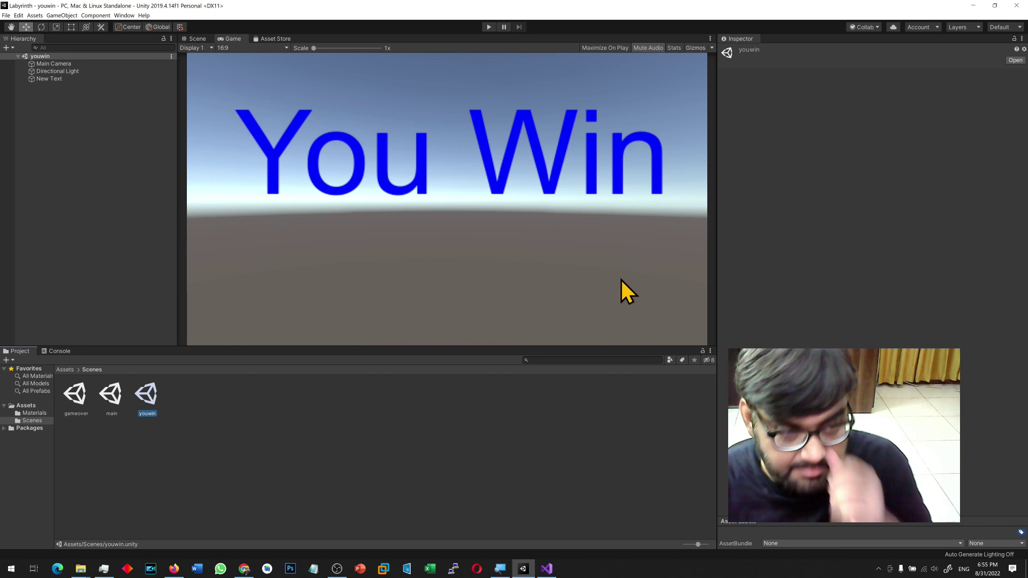
Switch to Visual Studio to check the "youwin" LoadScene call in BallScript's OnCollisionEnter, and return to Unity.
click(547, 567)
drag(132, 312, 321, 312)
click(299, 316)
double_click(253, 312)
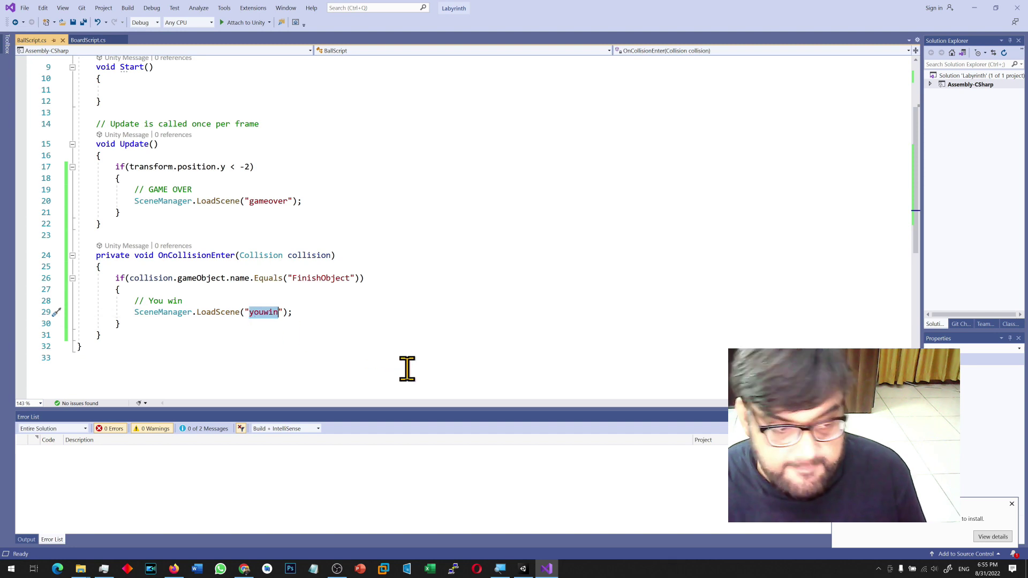
click(523, 569)
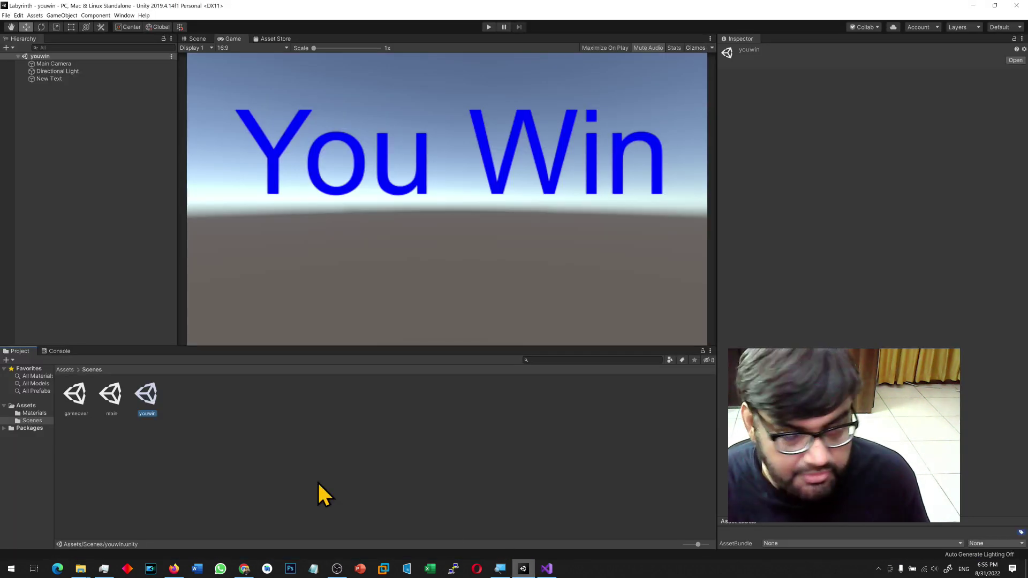
Open the gameover scene and add a UI Canvas to it.
double_click(75, 396)
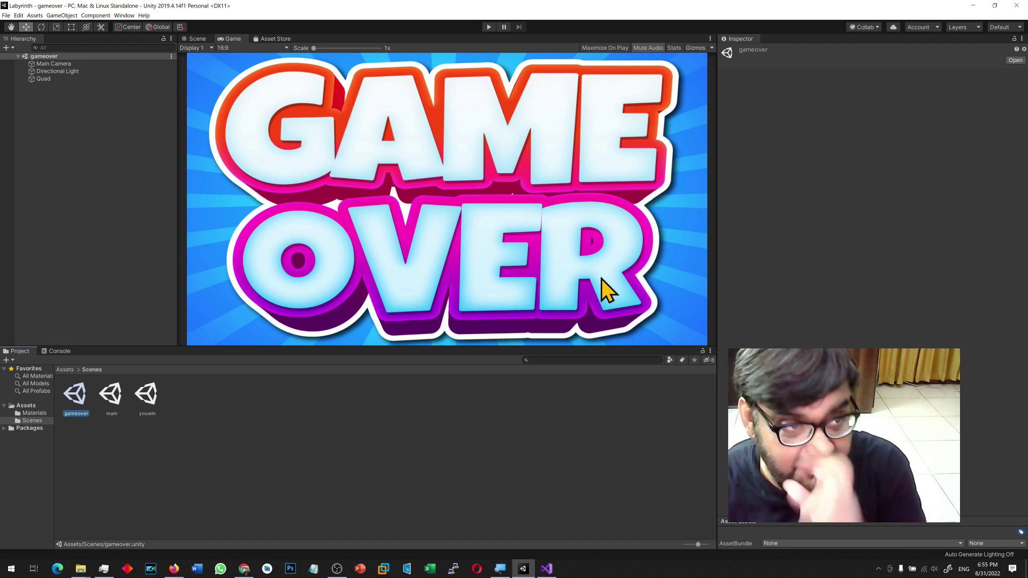
click(69, 15)
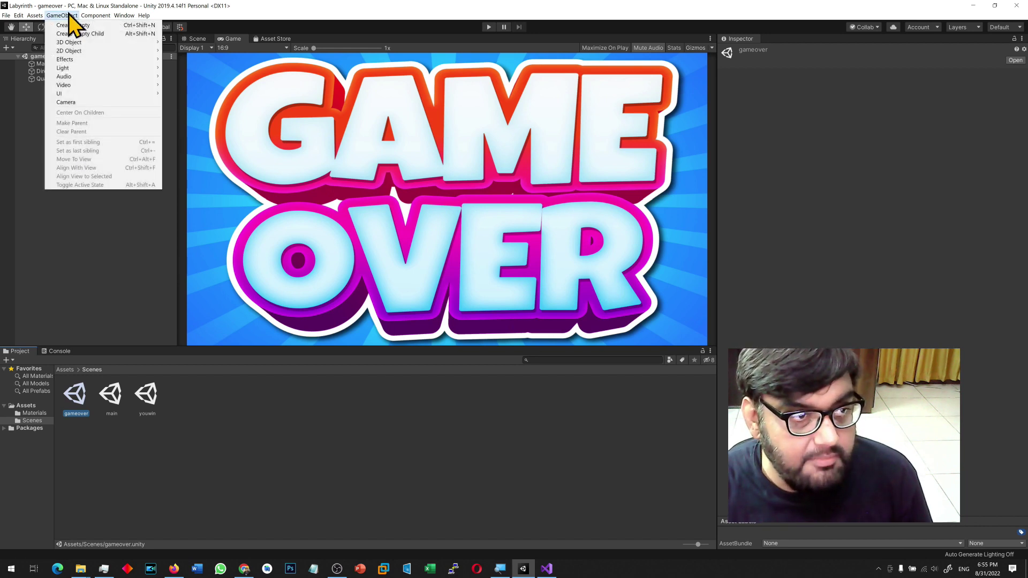
mouse_move(90, 86)
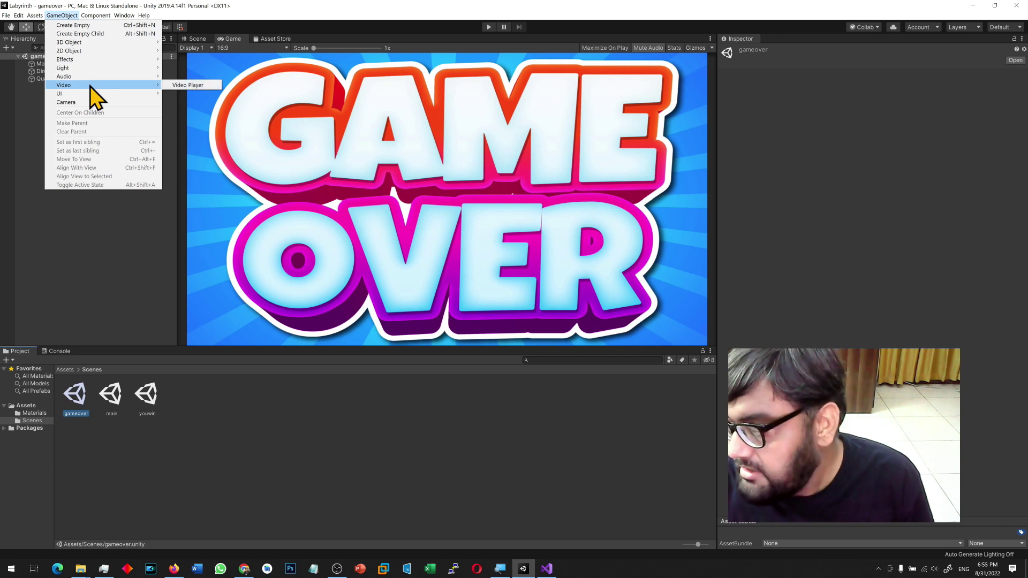
mouse_move(148, 96)
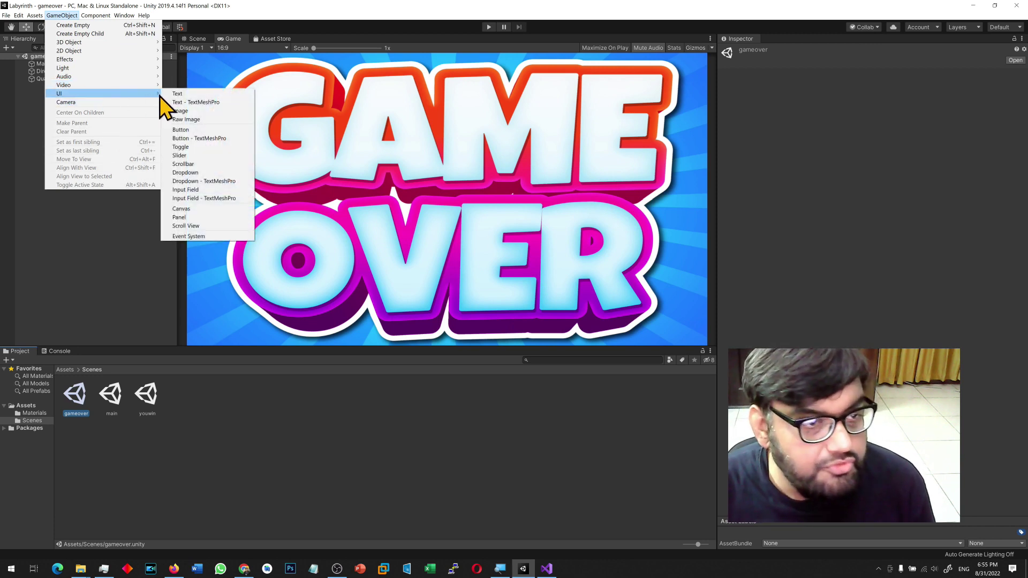
click(219, 212)
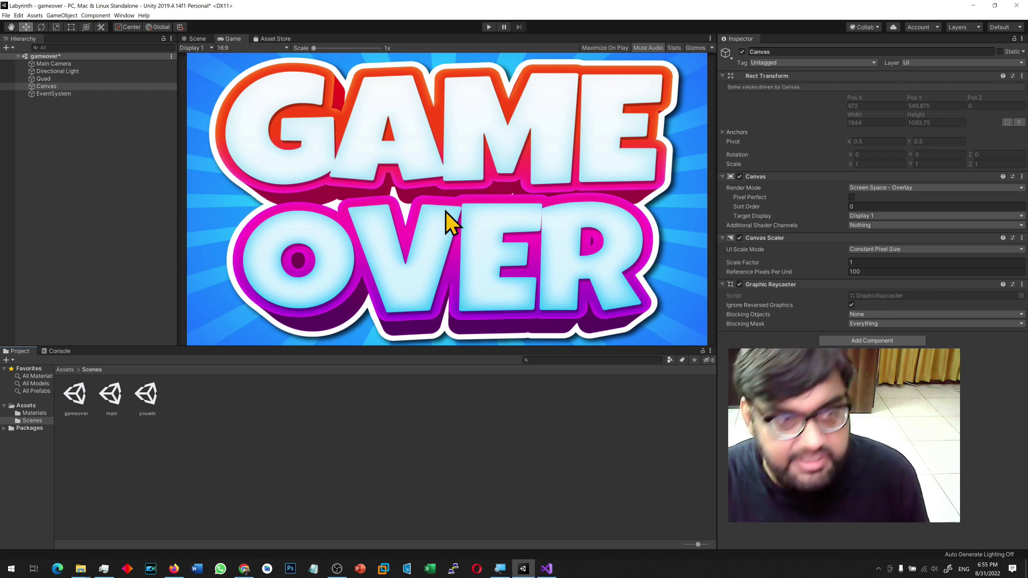
Frame the new canvas in the Scene view and set its UI Scale Mode to Scale With Screen Size.
click(198, 39)
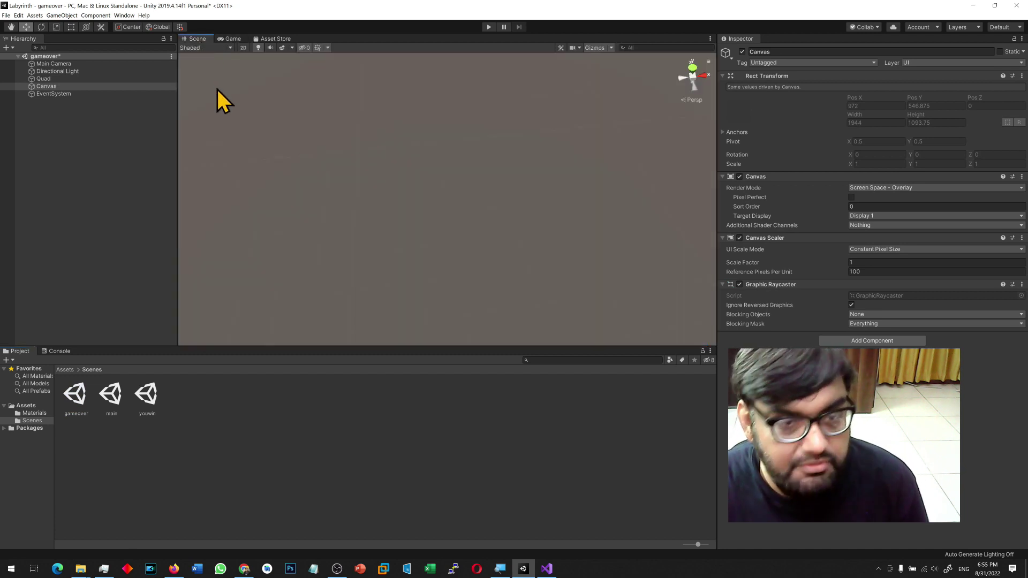
click(60, 79)
click(56, 85)
key(f)
alt+drag(247, 156, 335, 132)
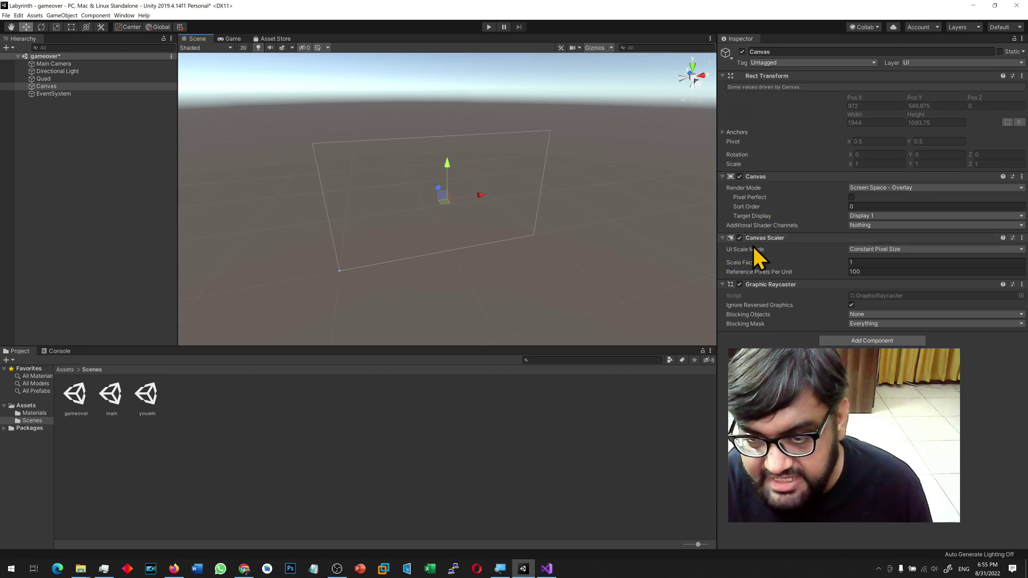
click(890, 251)
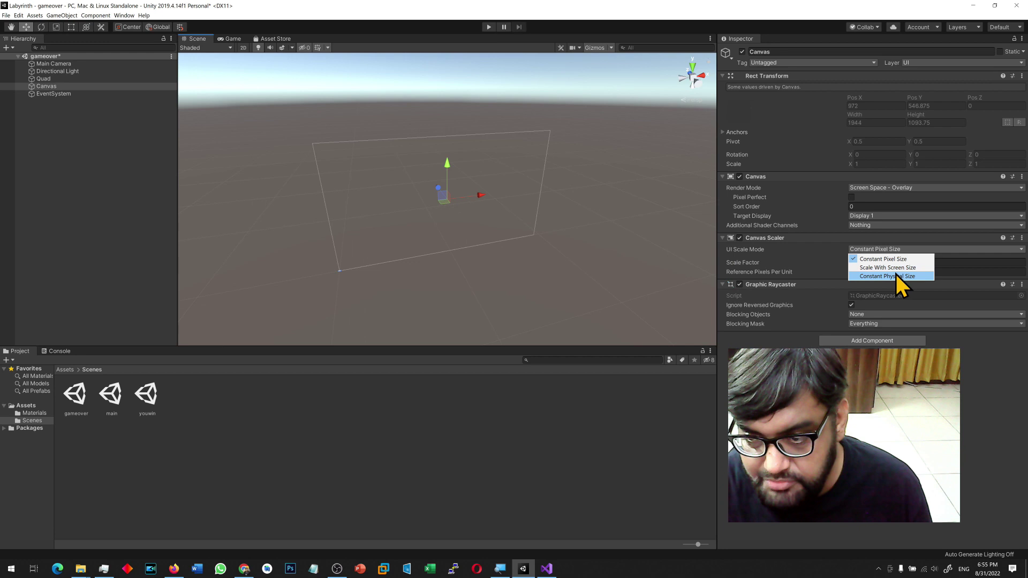
click(895, 268)
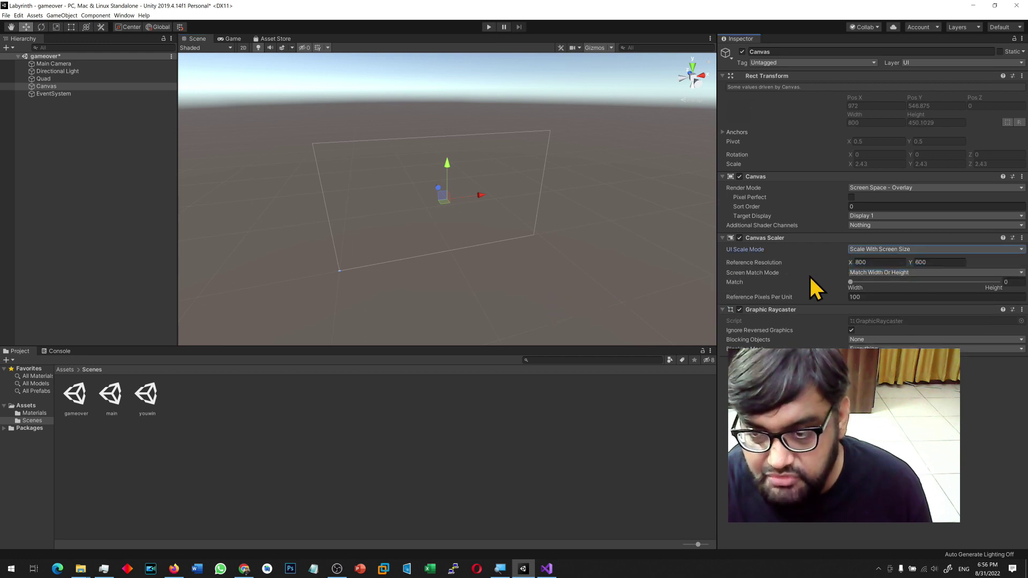
Set the Canvas Scaler's reference resolution to 1920 by 1080.
click(870, 262)
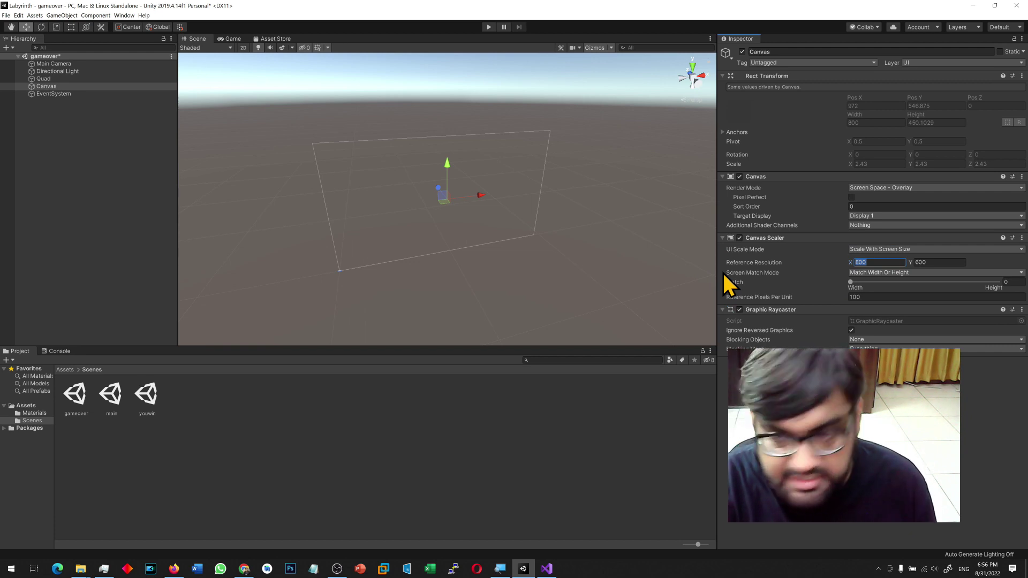
text(1920)
key(Tab)
text(1080)
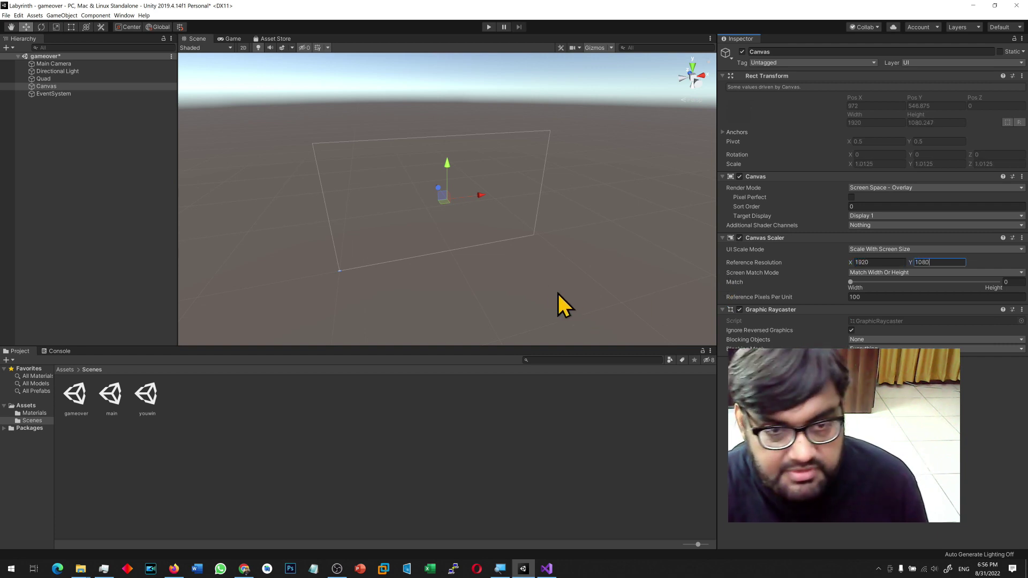
Add a UI Button as a child of the Canvas.
alt+drag(270, 164, 321, 92)
click(49, 86)
right_click(49, 86)
mouse_move(89, 217)
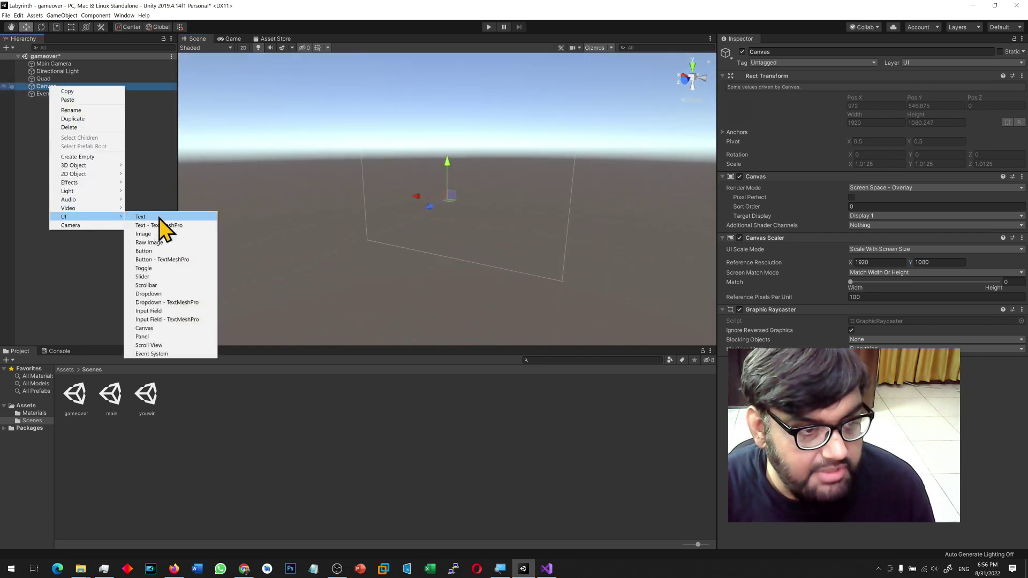
click(155, 252)
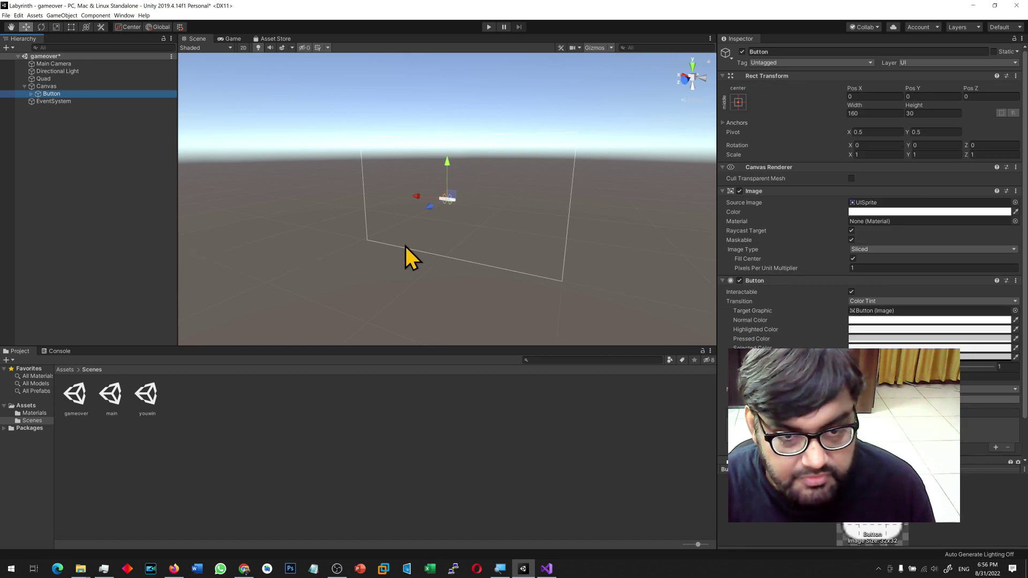
Set the button's anchor preset to the canvas's bottom-right corner.
alt+drag(426, 236, 448, 251)
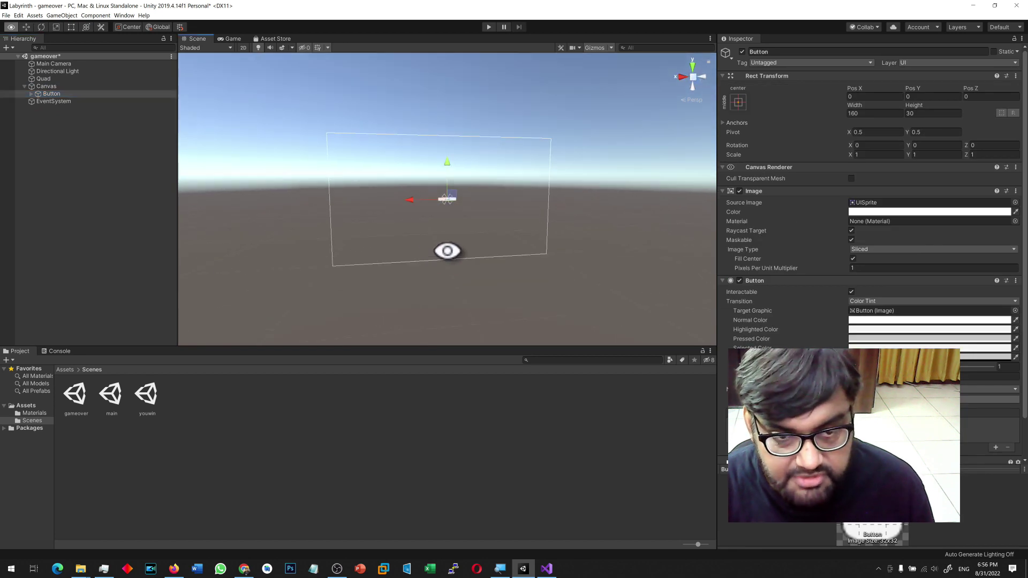
click(739, 101)
click(807, 216)
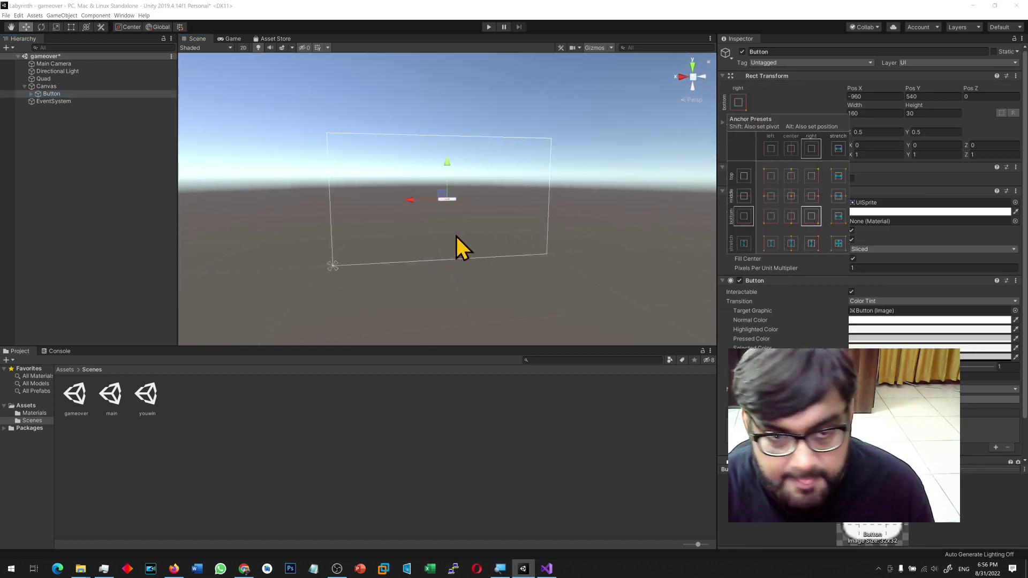
Move the button near the canvas's bottom-right corner, at about Pos X -157 and Pos Y 122, and check it in the Game view.
click(407, 203)
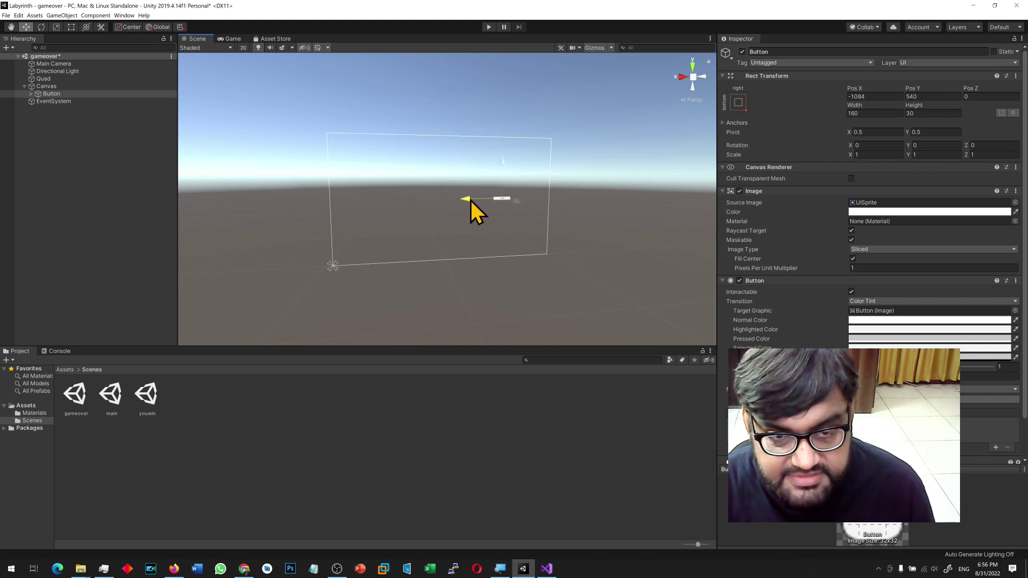
drag(493, 202, 531, 240)
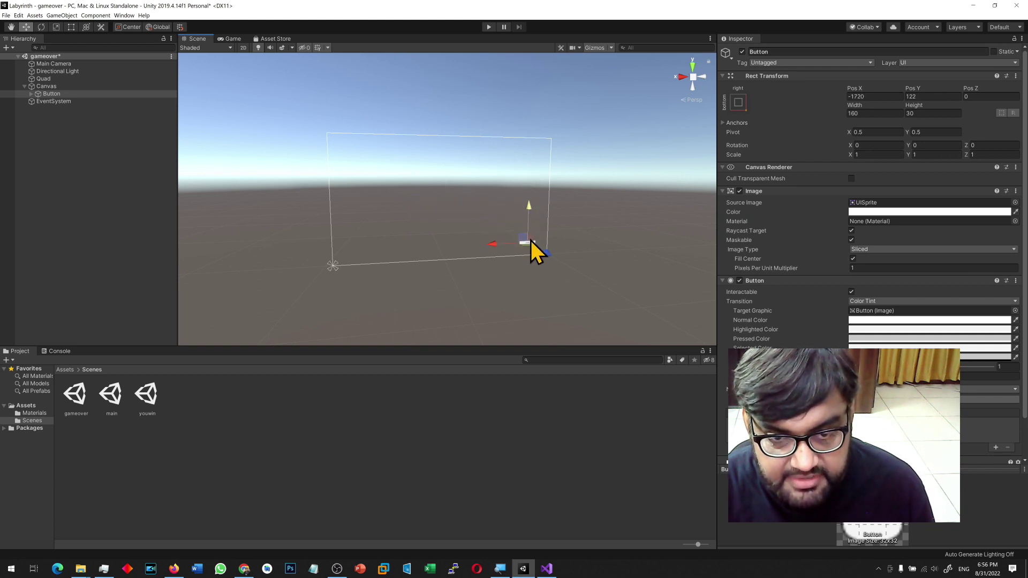
key(f)
alt+drag(468, 256, 636, 266)
scroll(564, 254, down, 10)
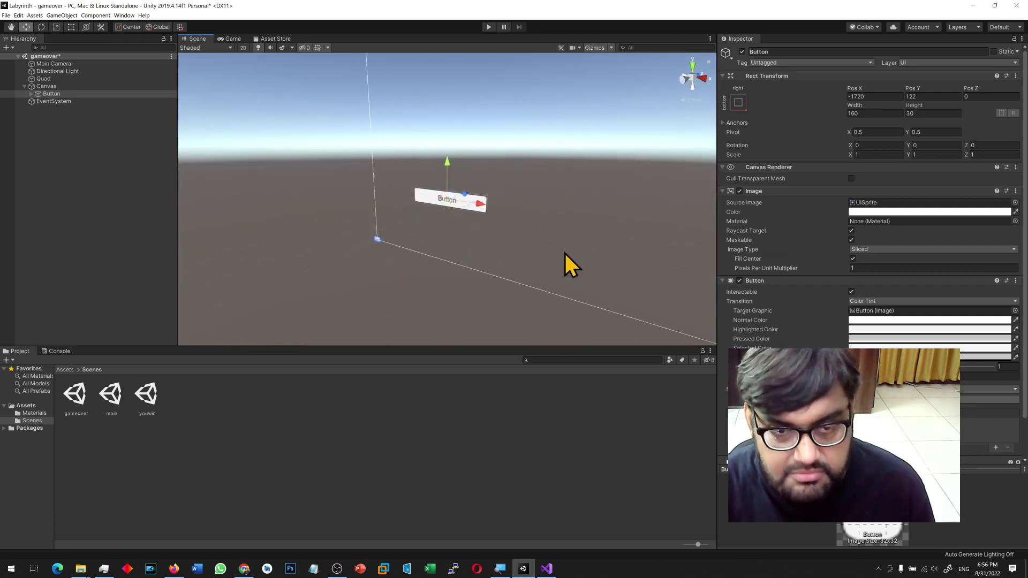
drag(487, 213, 609, 222)
click(230, 39)
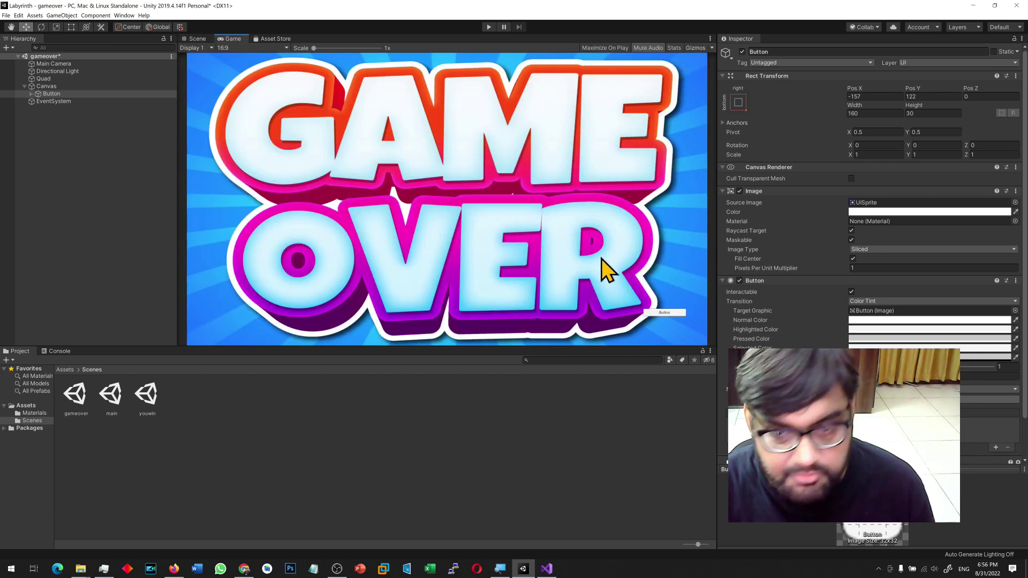
Enlarge the button with the Rect tool to about 212 wide and 84 high.
click(199, 39)
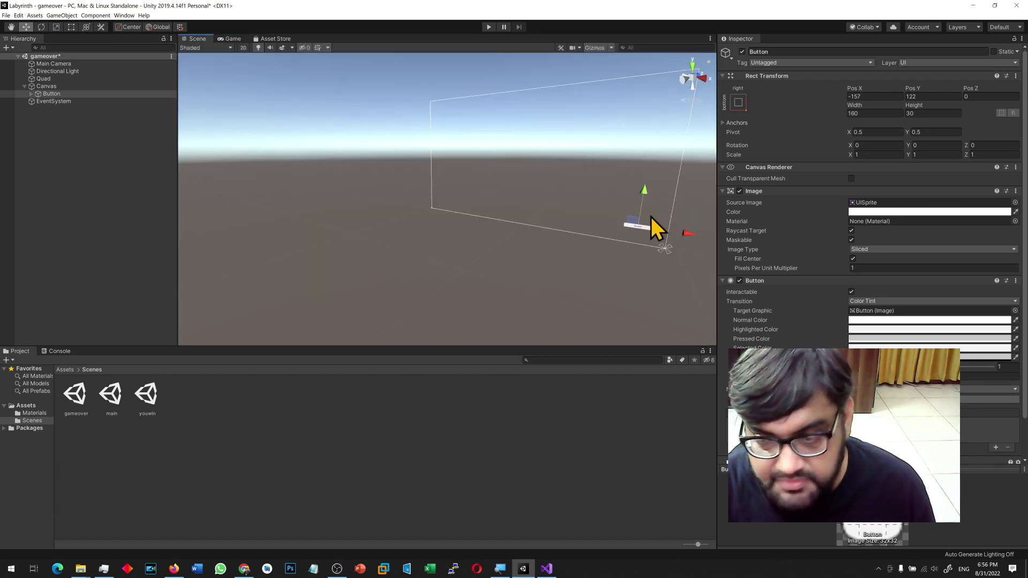
click(62, 15)
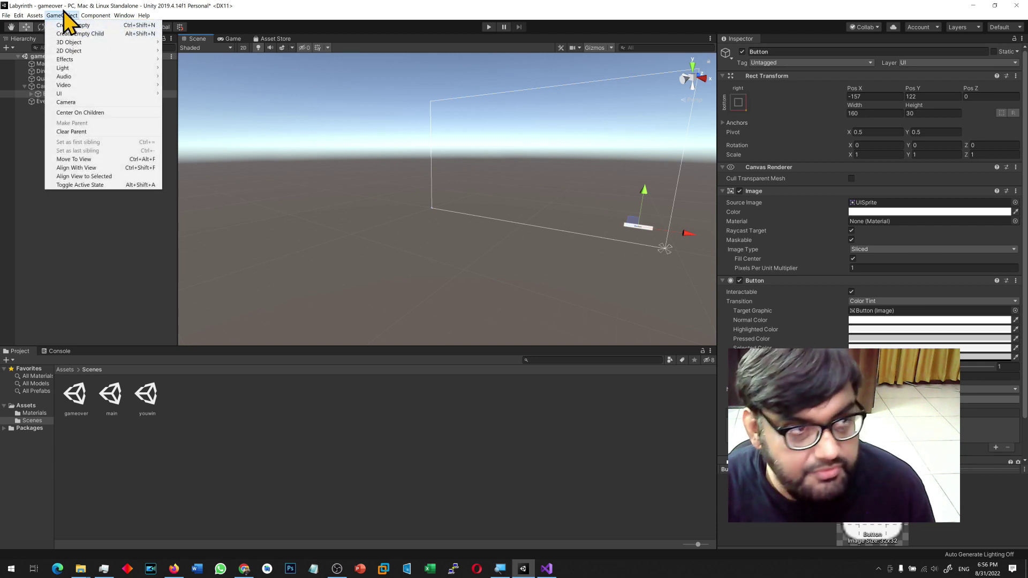
click(63, 15)
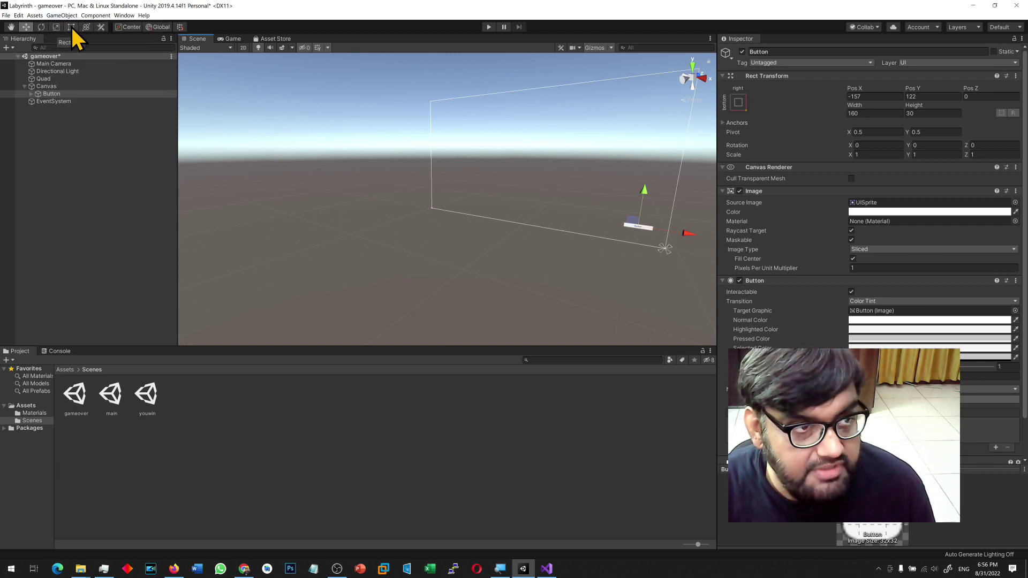
click(71, 27)
drag(653, 223, 654, 229)
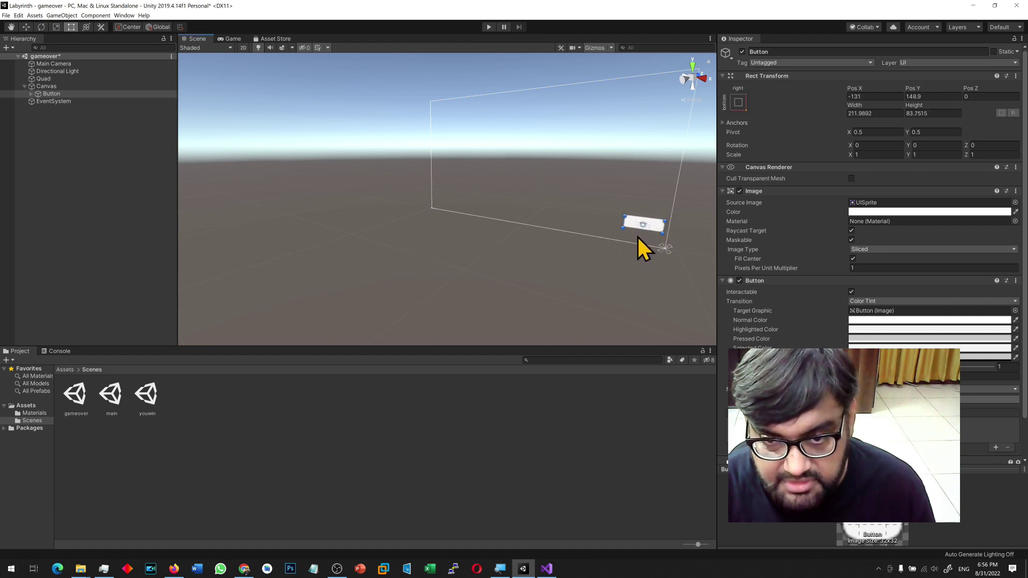
key(w)
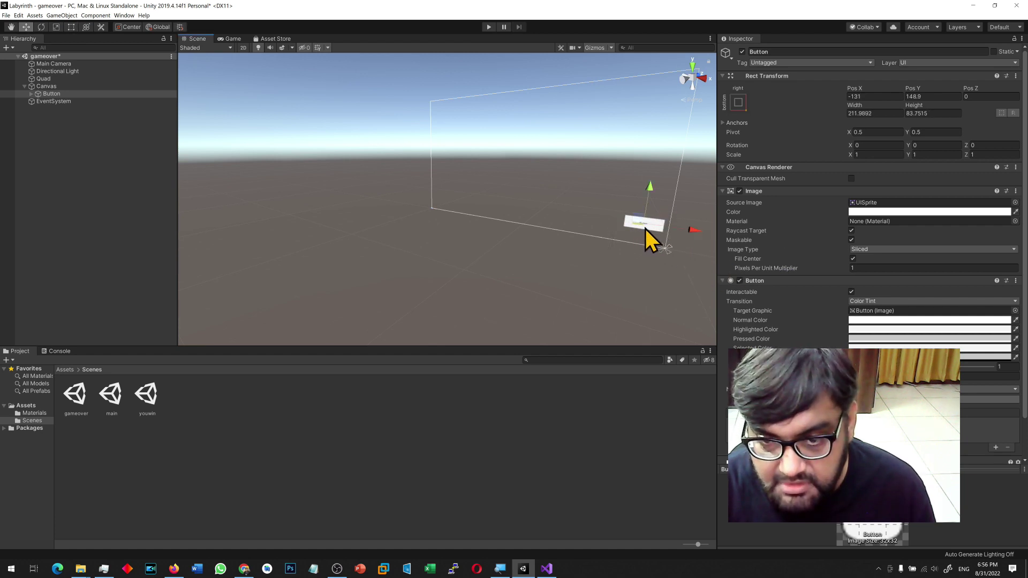
Move the button horizontally away from the canvas's right edge to about Pos X -178.
drag(696, 233, 688, 231)
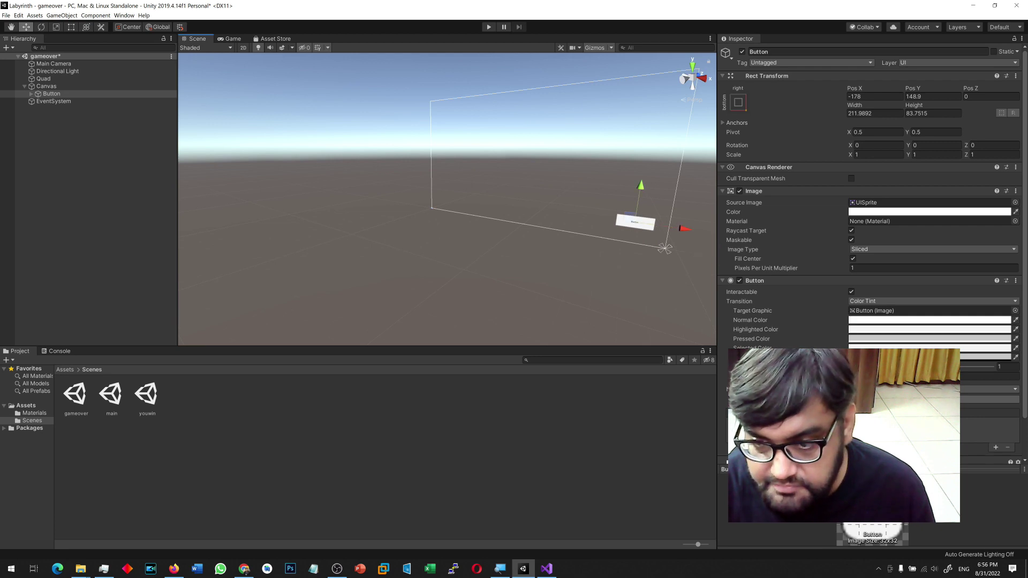
alt+drag(634, 352, 663, 292)
Set the font size of the button's Text child to 35 and its text to "Play Again".
click(31, 93)
click(54, 101)
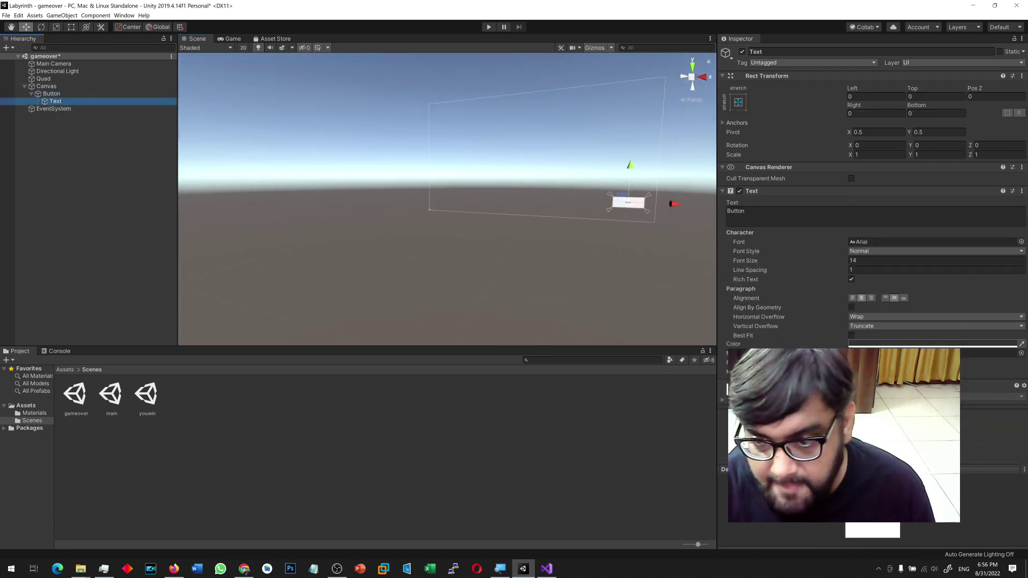
drag(757, 261, 795, 263)
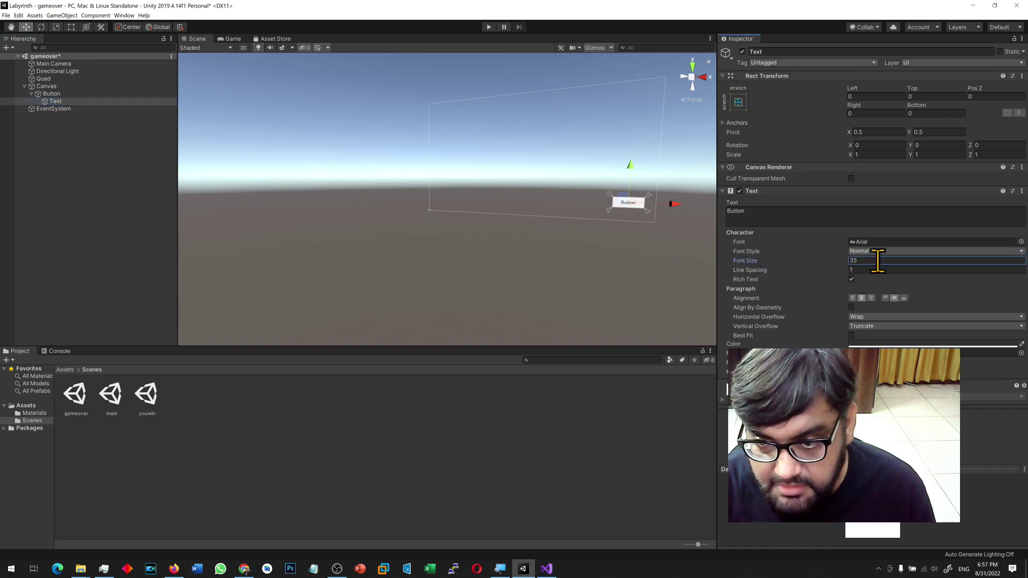
double_click(799, 219)
text(Play Again)
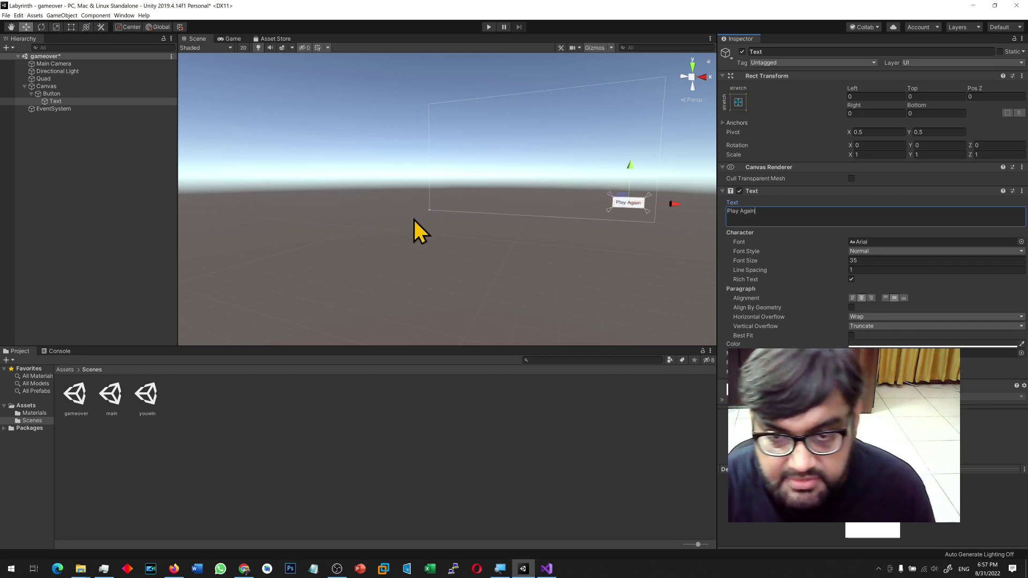
Check the Play Again button in the Game view, test it in Play mode, and return to the Scene view.
click(231, 39)
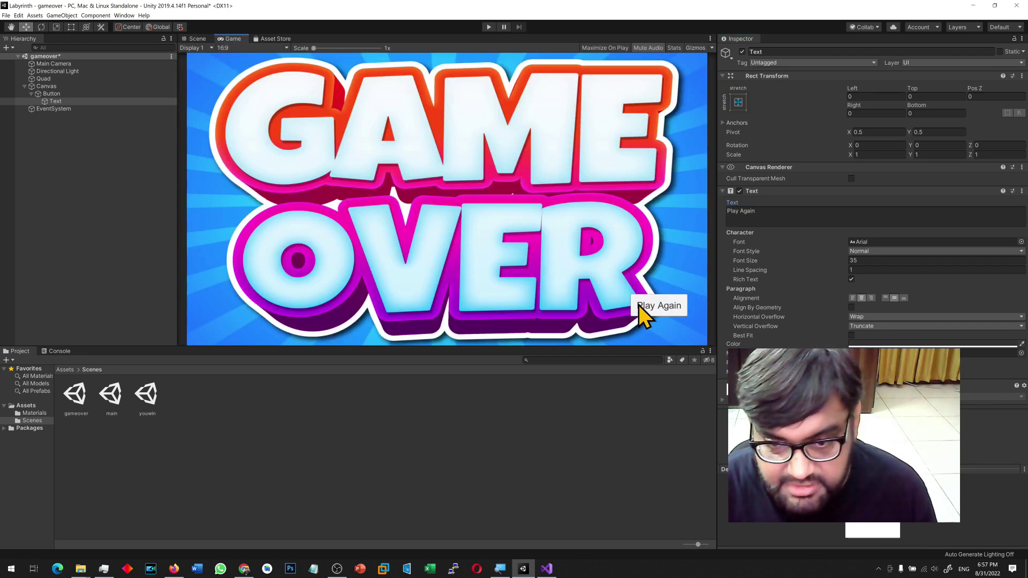
click(488, 26)
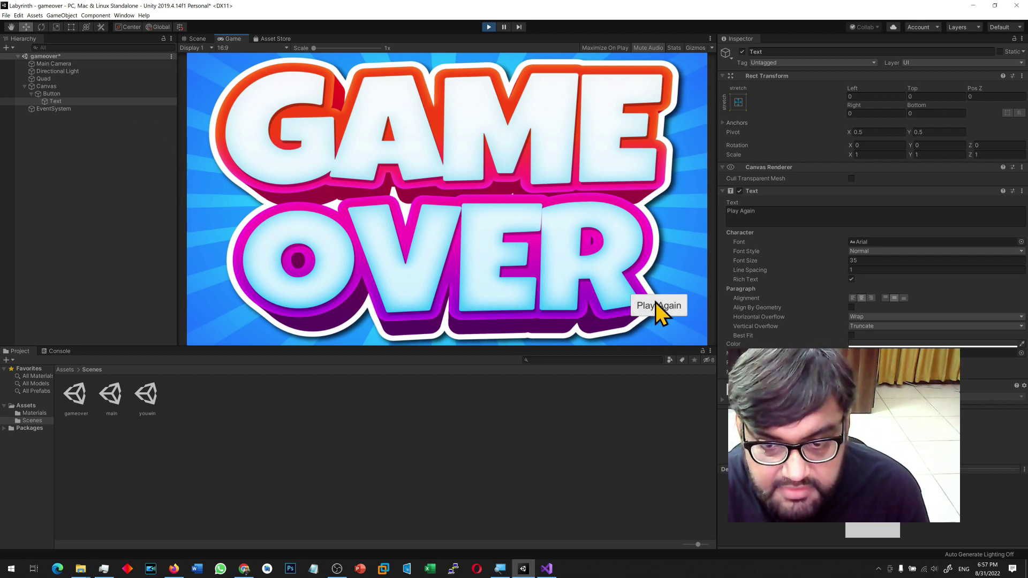
click(489, 27)
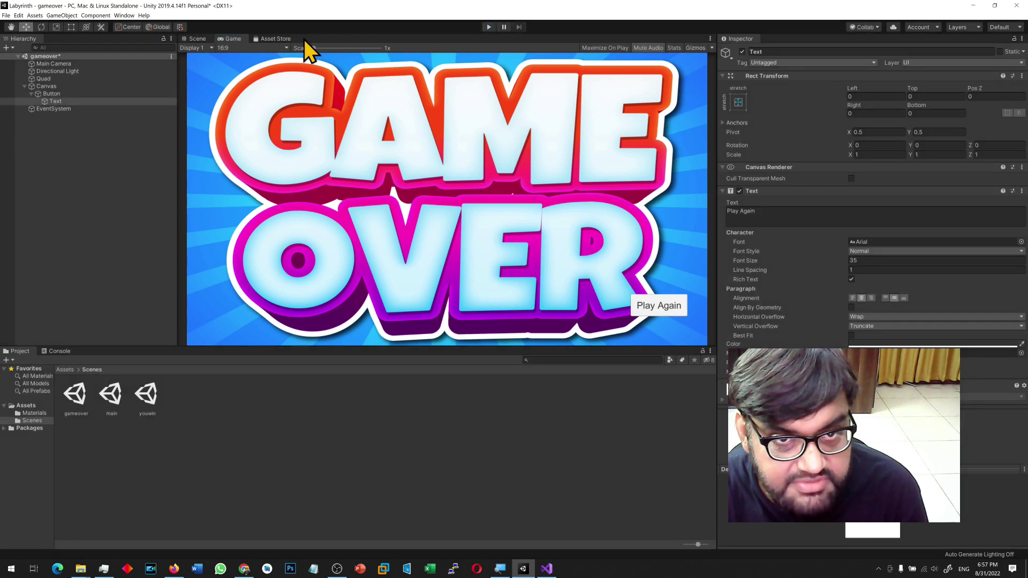
click(196, 39)
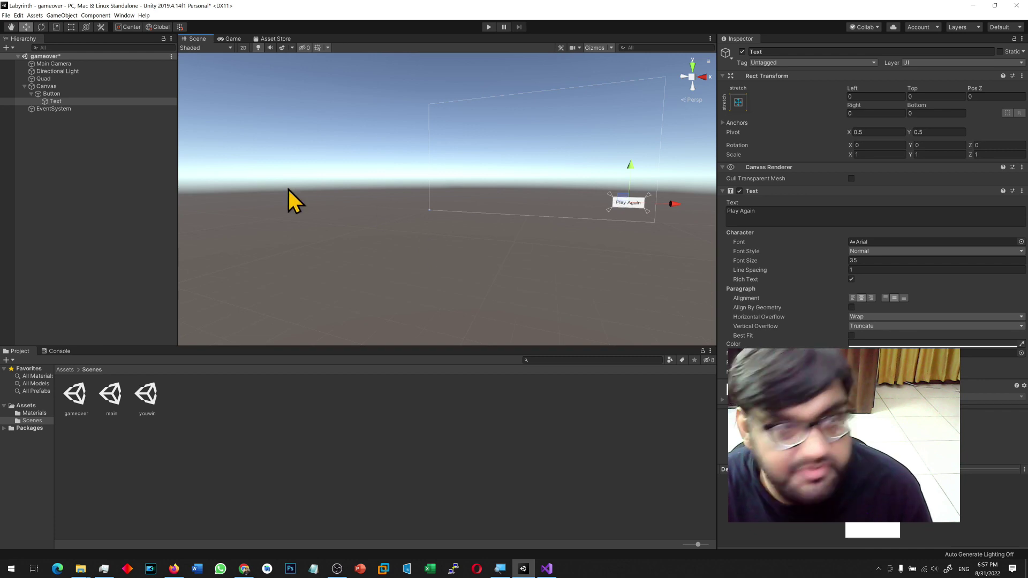
Create an empty game object in the gameover scene and name it UiScriptObject.
click(62, 15)
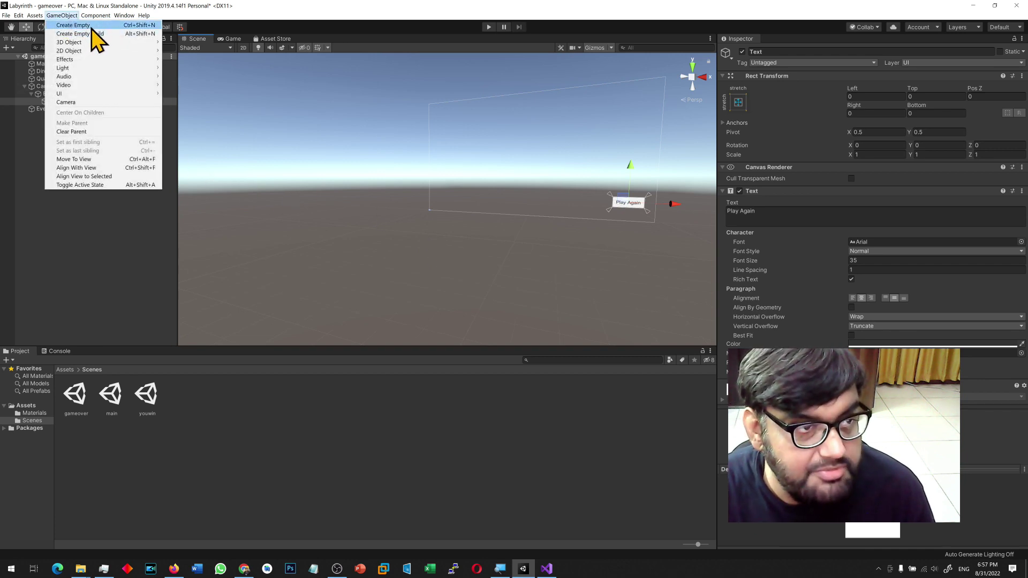
click(92, 27)
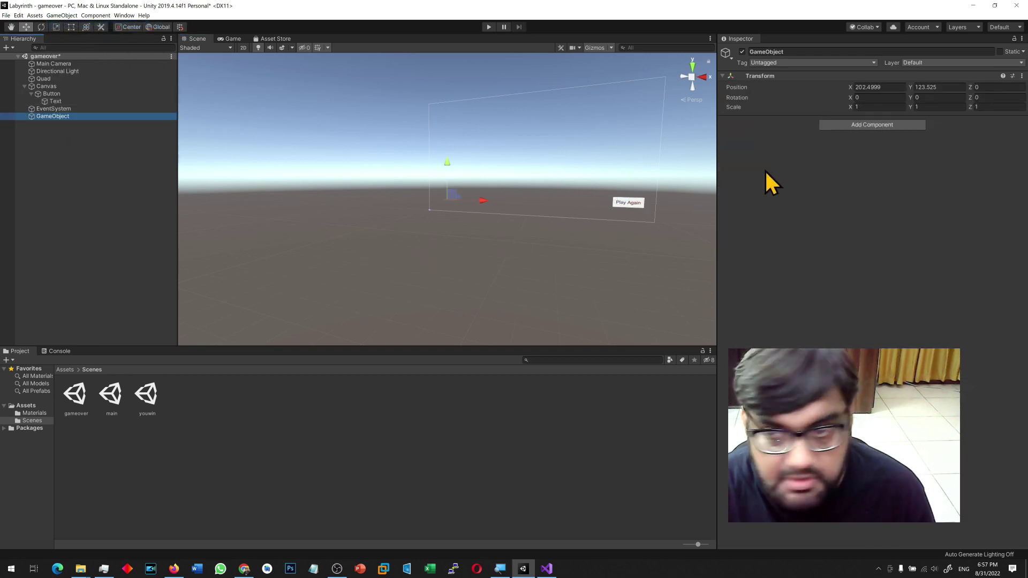
click(787, 51)
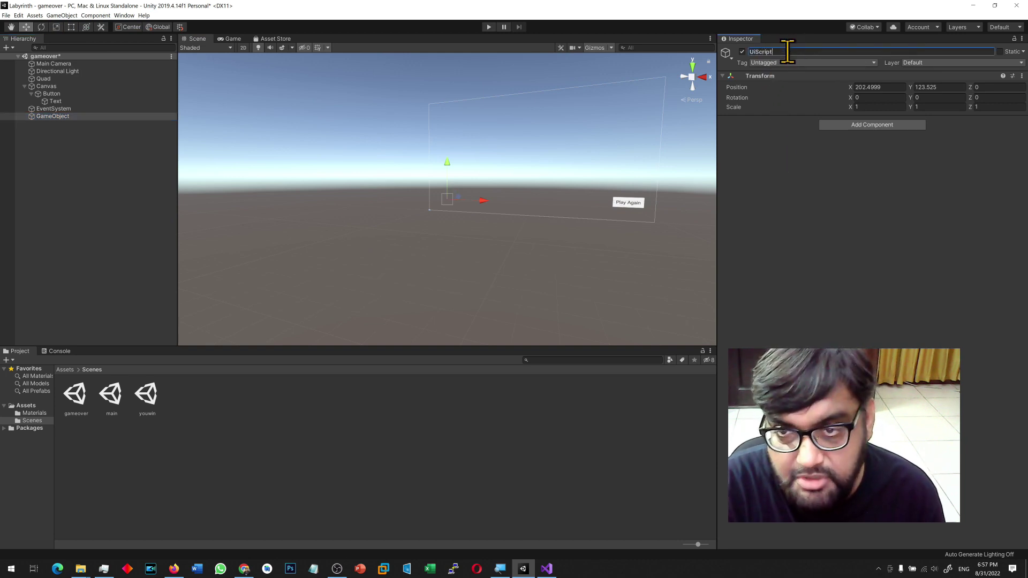
Add a new script component named UIScript to UiScriptObject.
click(885, 124)
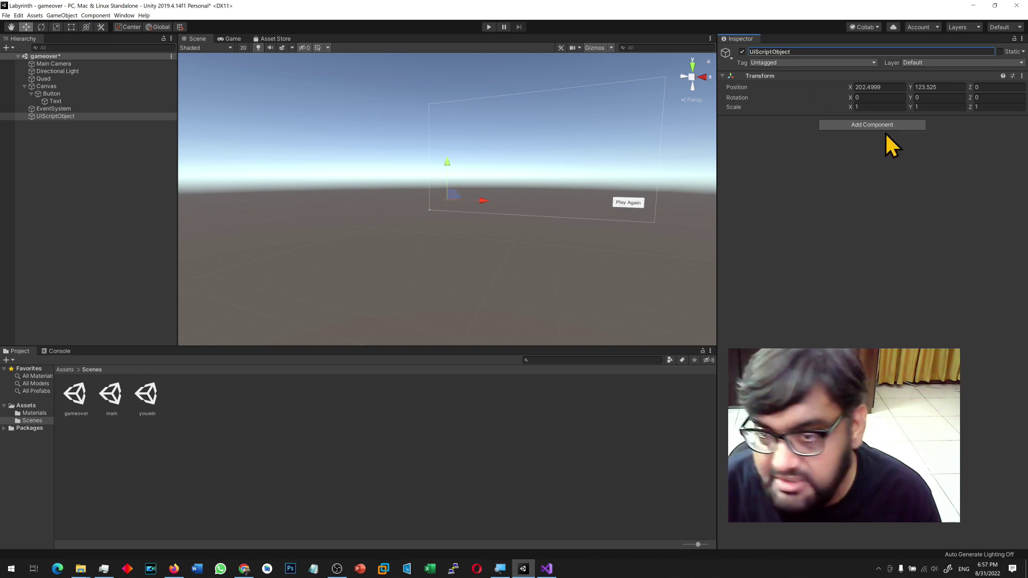
text(spheUIScript)
key(Return)
key(Return)
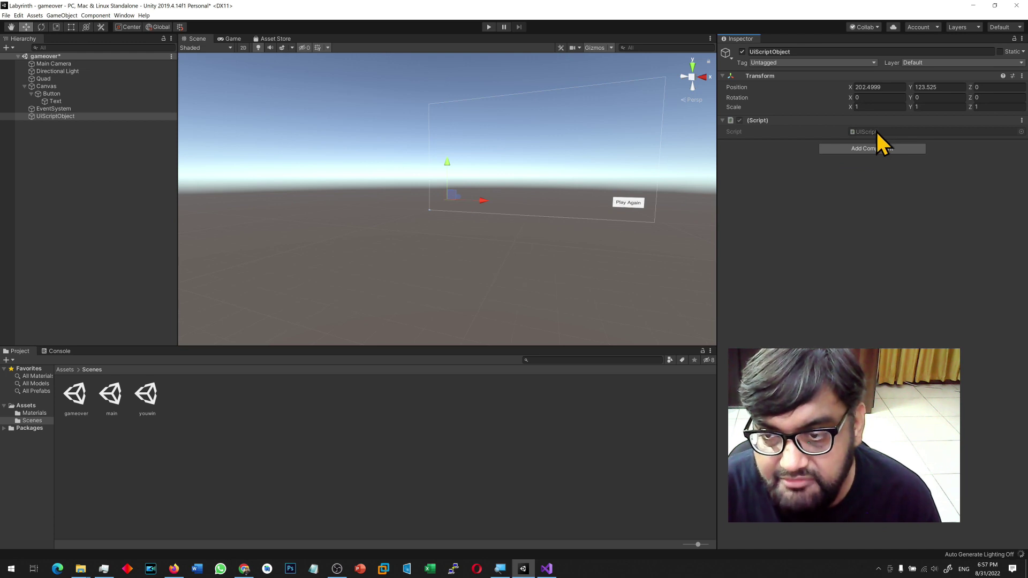
Open UIScript in Visual Studio and add an empty public void GoBackToMain() method below Update.
double_click(865, 132)
click(172, 276)
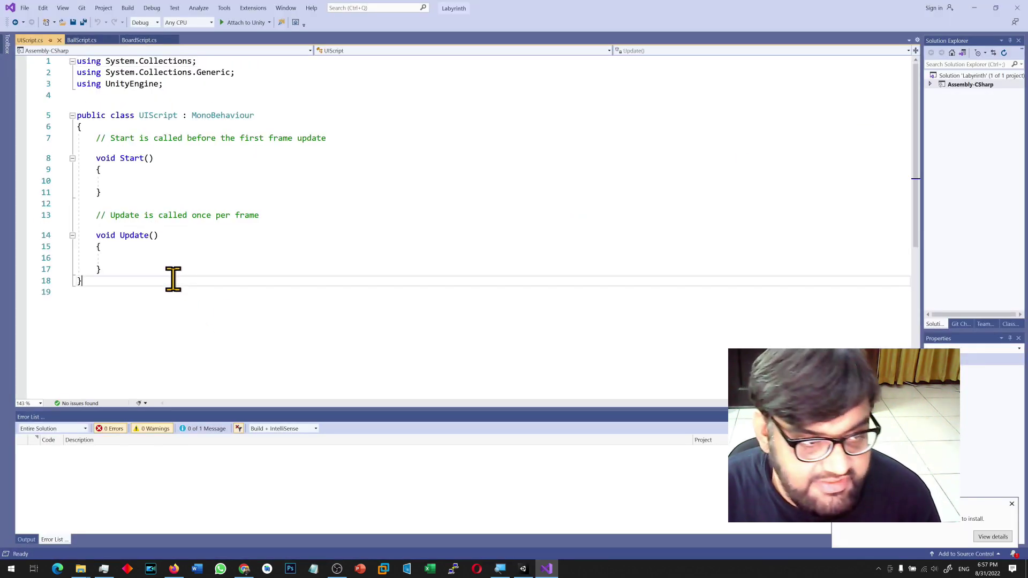
key(Return)
key(Return)
text(pu)
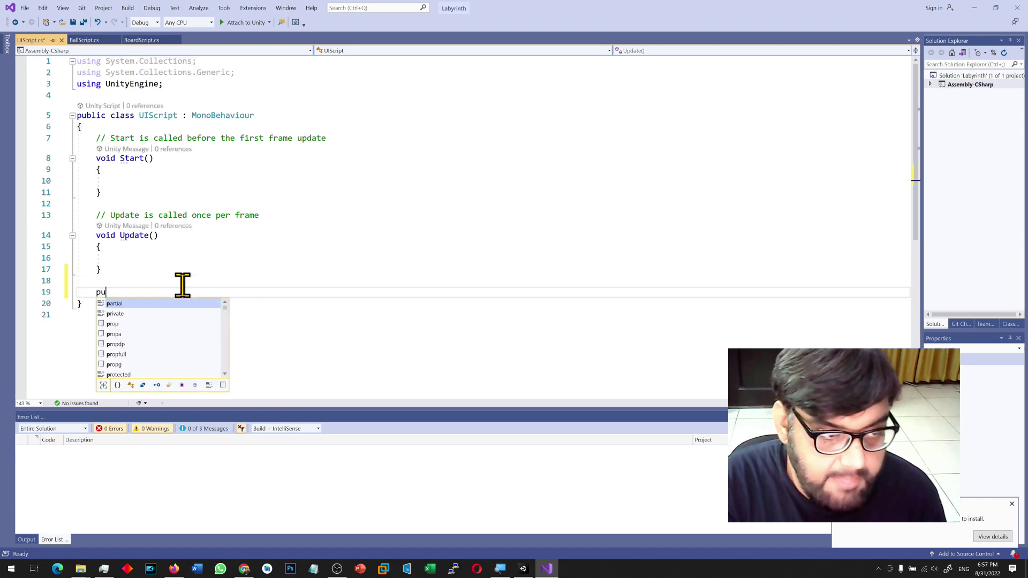
text(blic void )
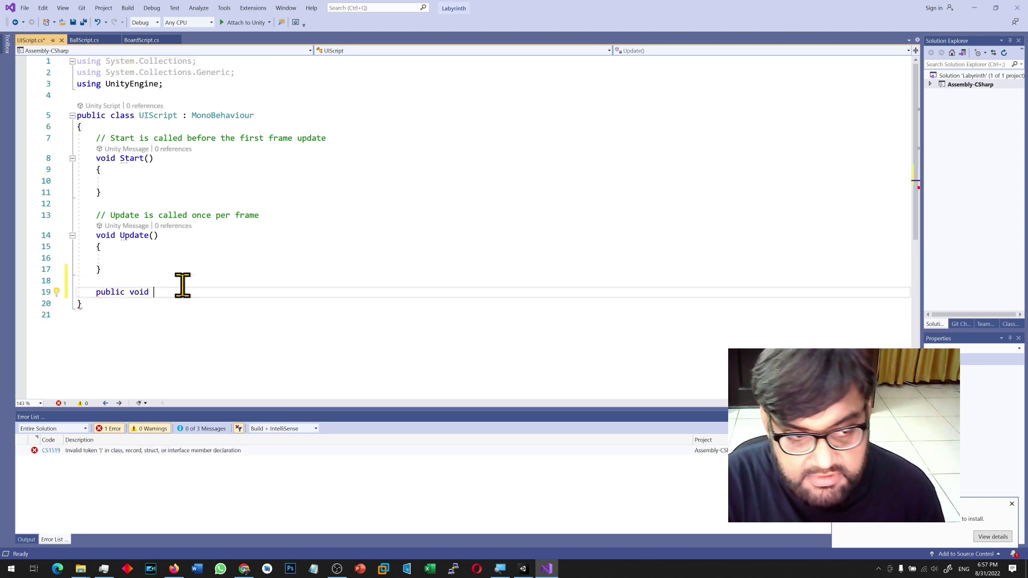
text(GoBackToMain())
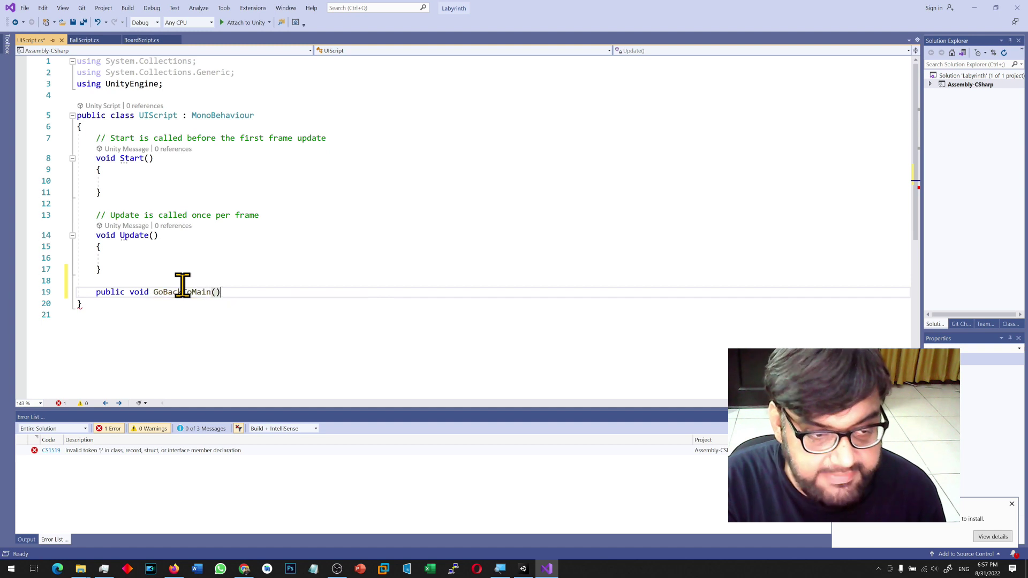
key(Return)
text({)
key(Return)
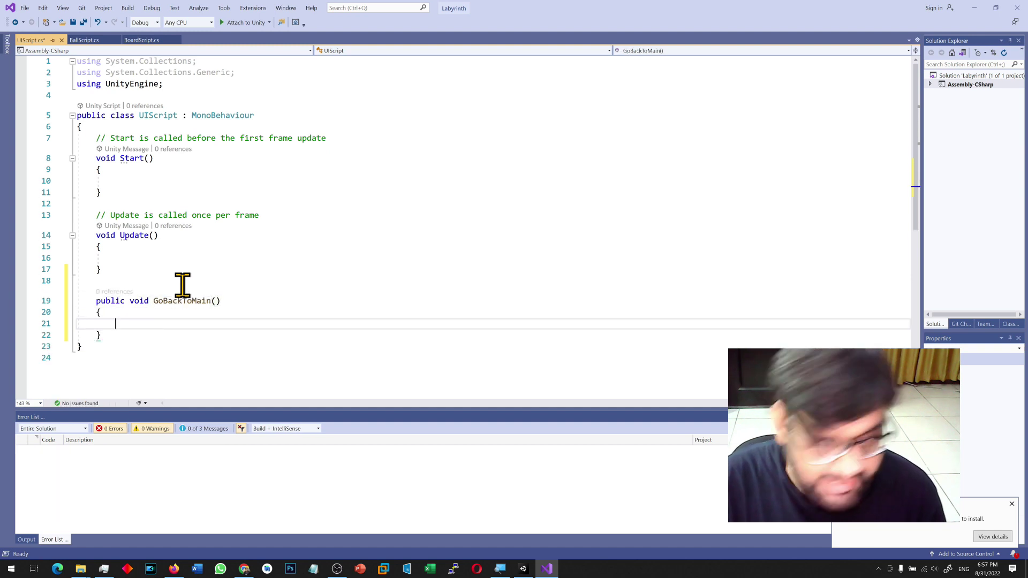
Copy the SceneManager.LoadScene line from BallScript into GoBackToMain, change its scene name to "main", and save UIScript.
click(144, 42)
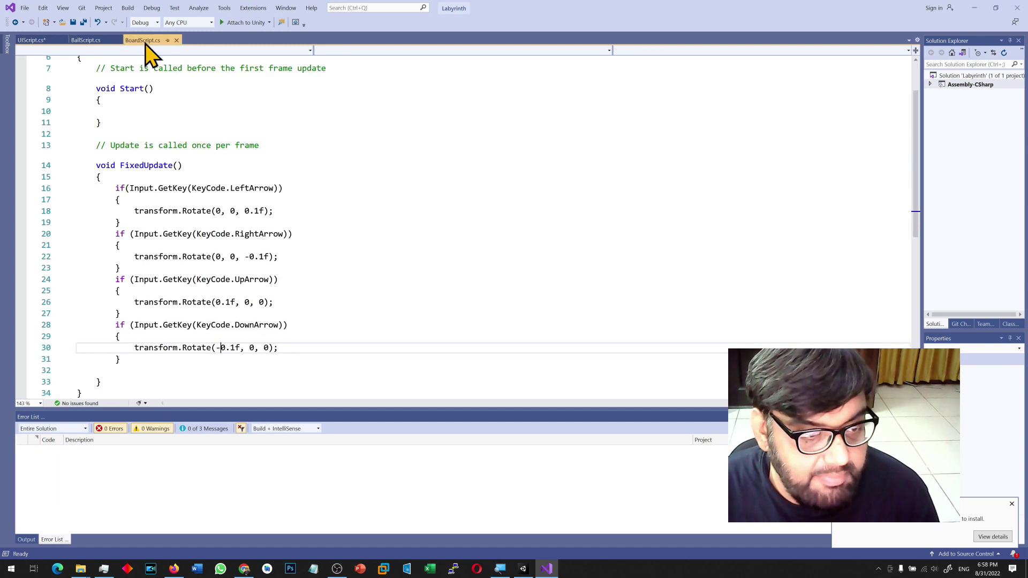
click(100, 41)
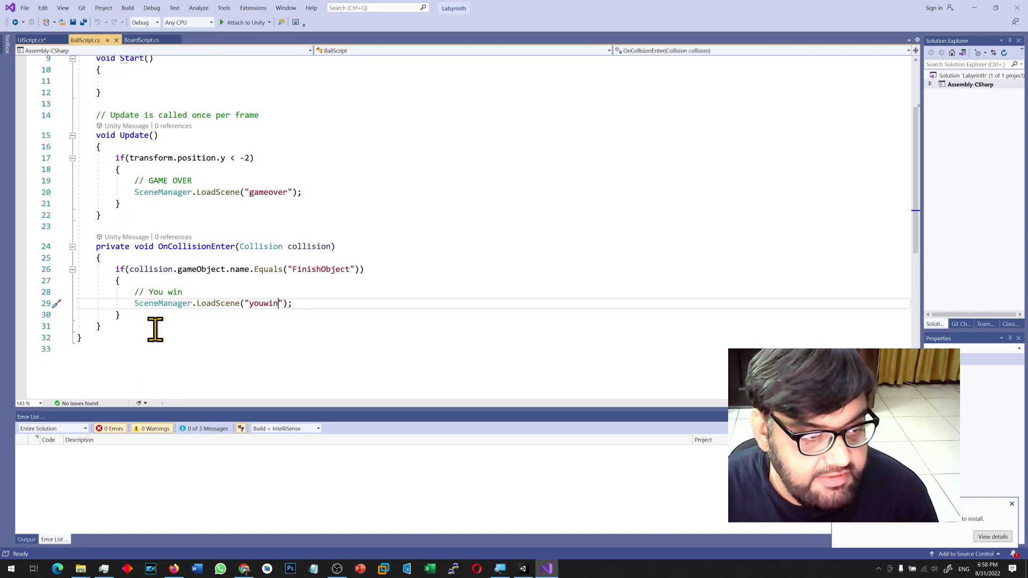
drag(131, 308, 346, 305)
key(ctrl+c)
click(42, 41)
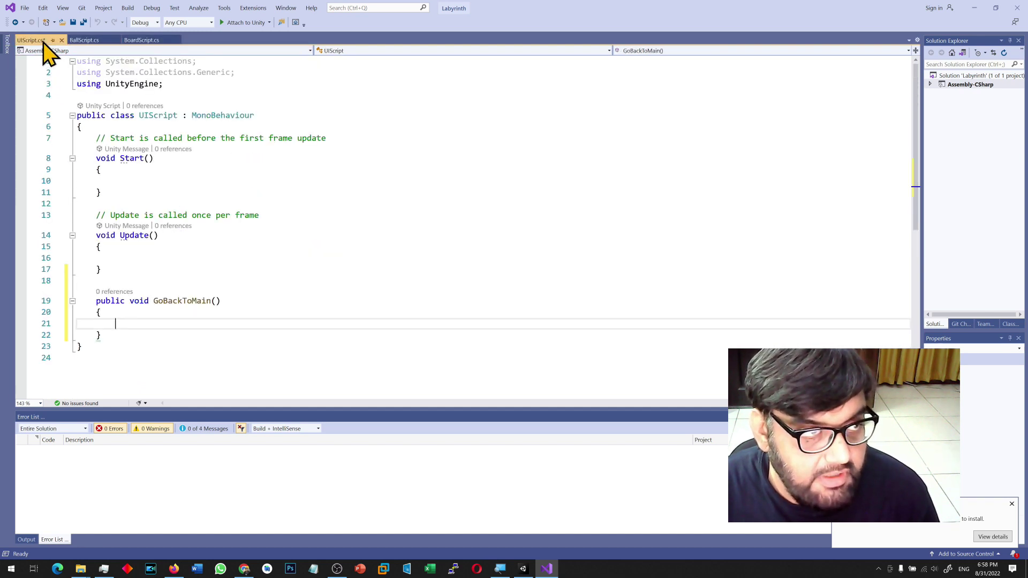
key(ctrl+v)
double_click(243, 323)
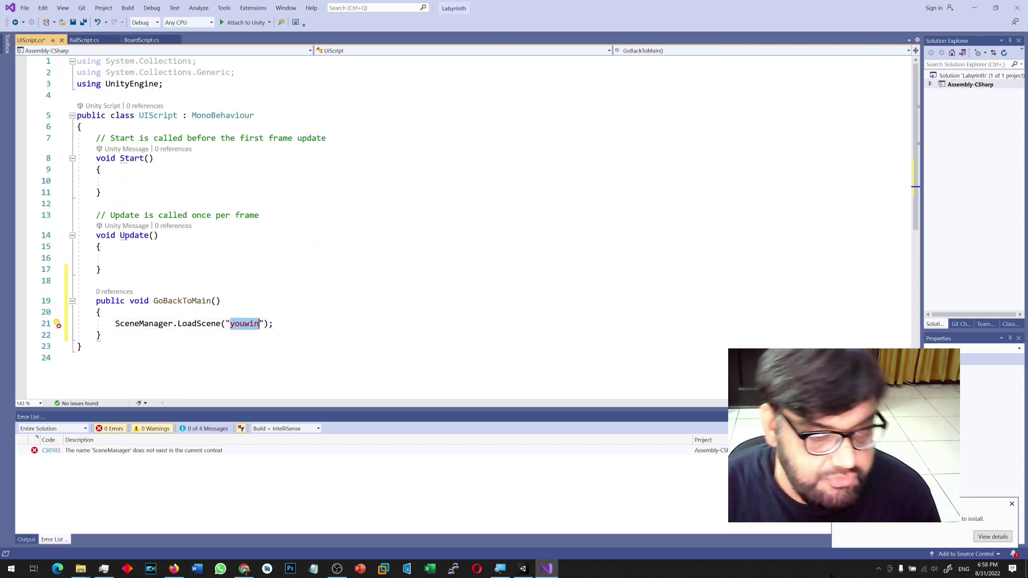
text(main)
key(ctrl+s)
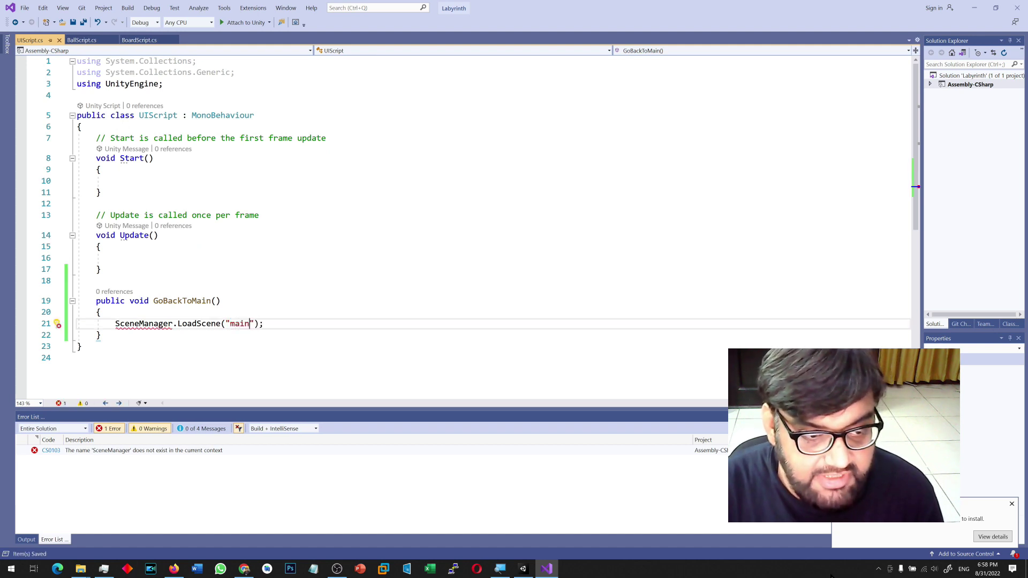
Switch back to Unity, check the Game view, and select the Play Again button in the Scene view.
key(alt+Tab)
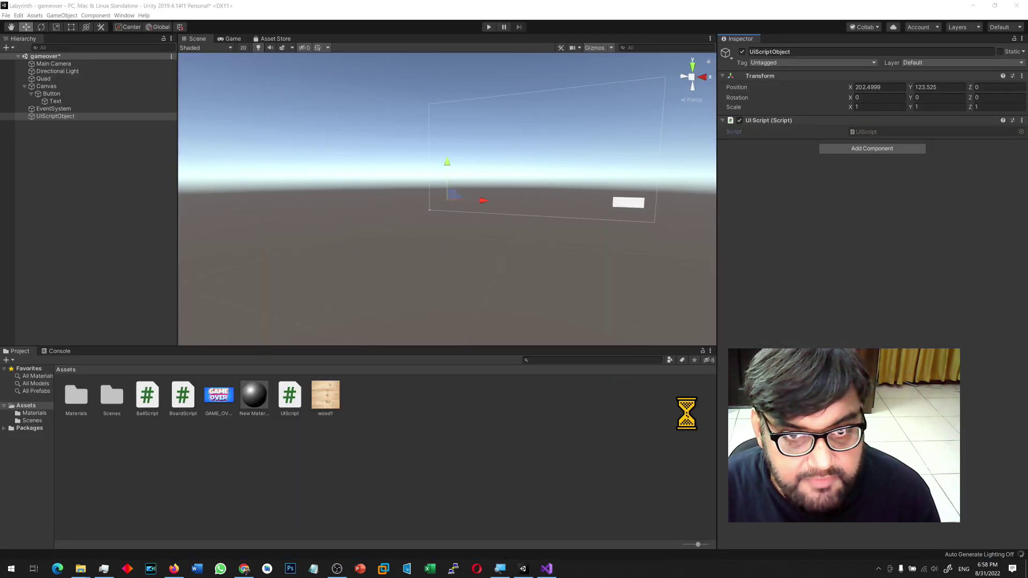
click(220, 39)
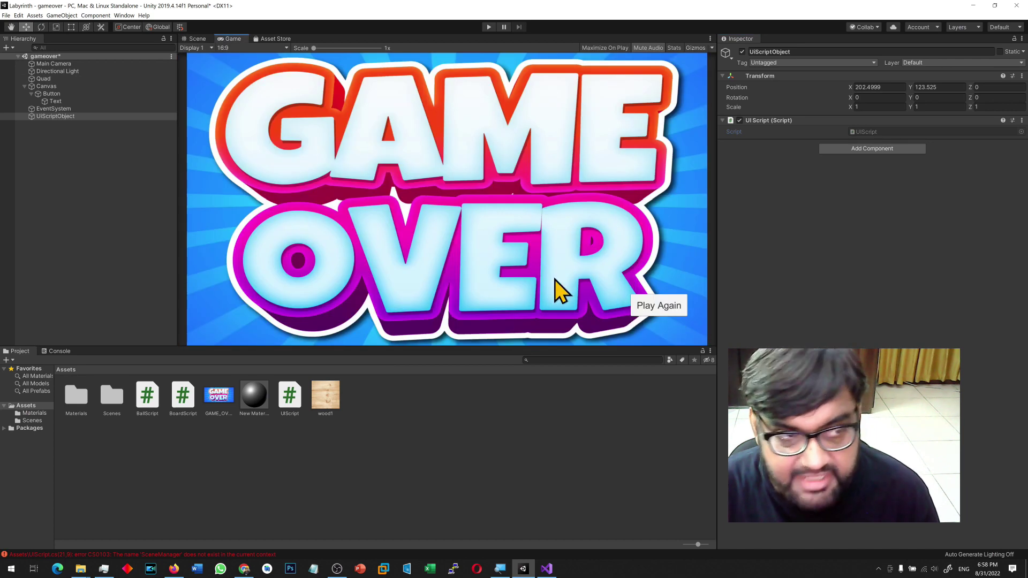
click(197, 40)
click(231, 40)
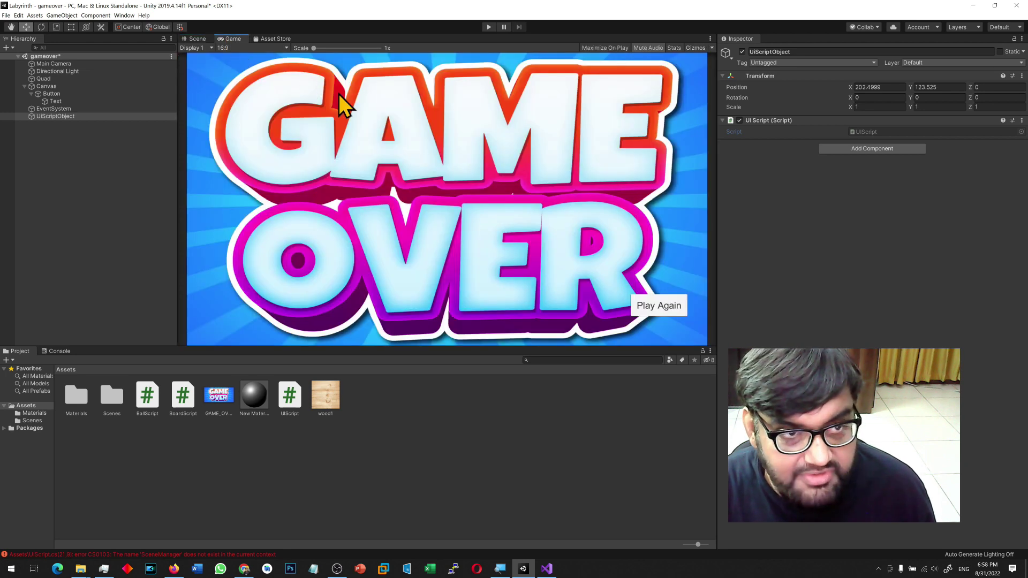
click(195, 40)
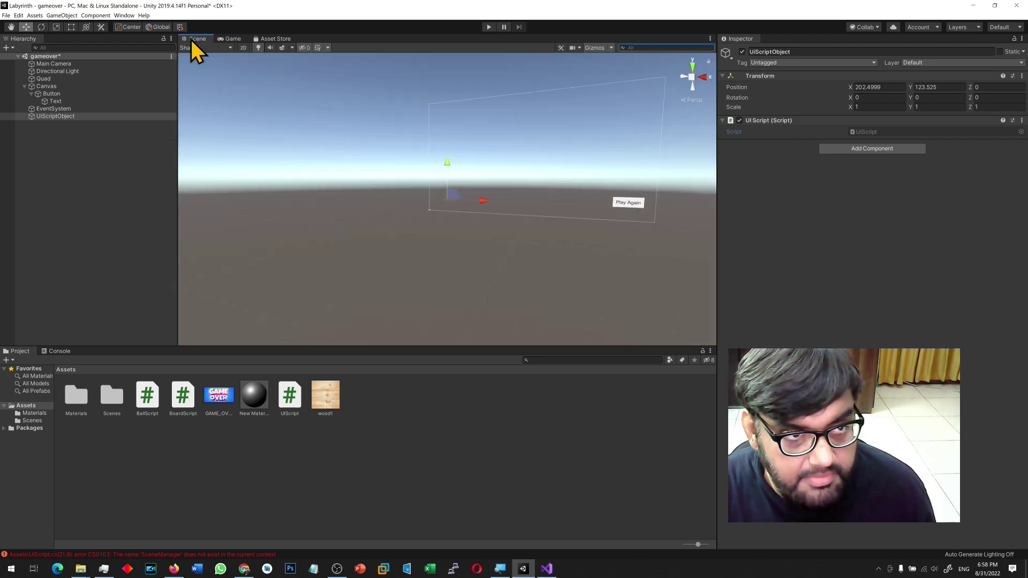
click(637, 204)
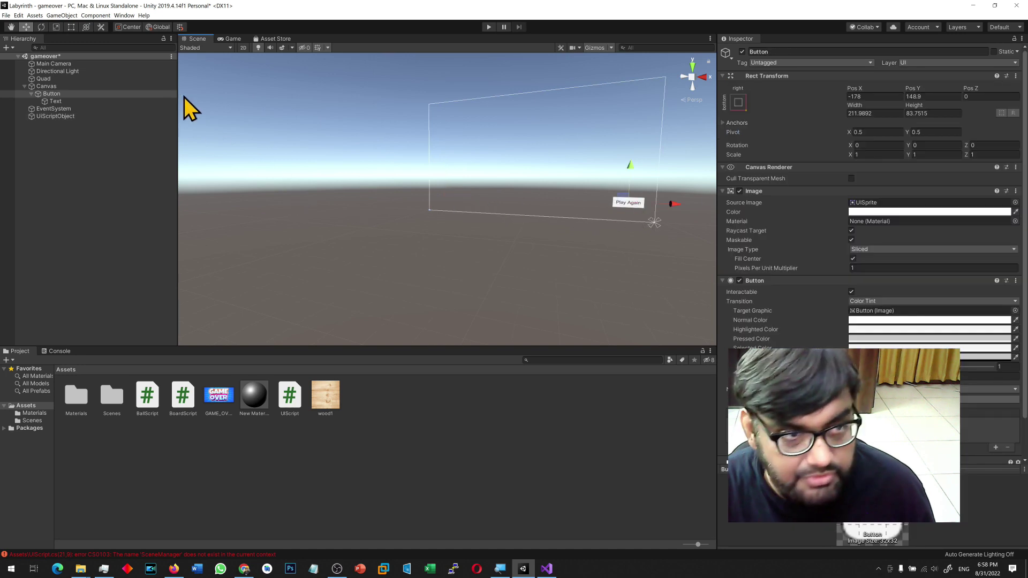
Add "using UnityEngine.SceneManagement;" to the top of UIScript in Visual Studio, save it, and return to Unity.
key(alt+Tab)
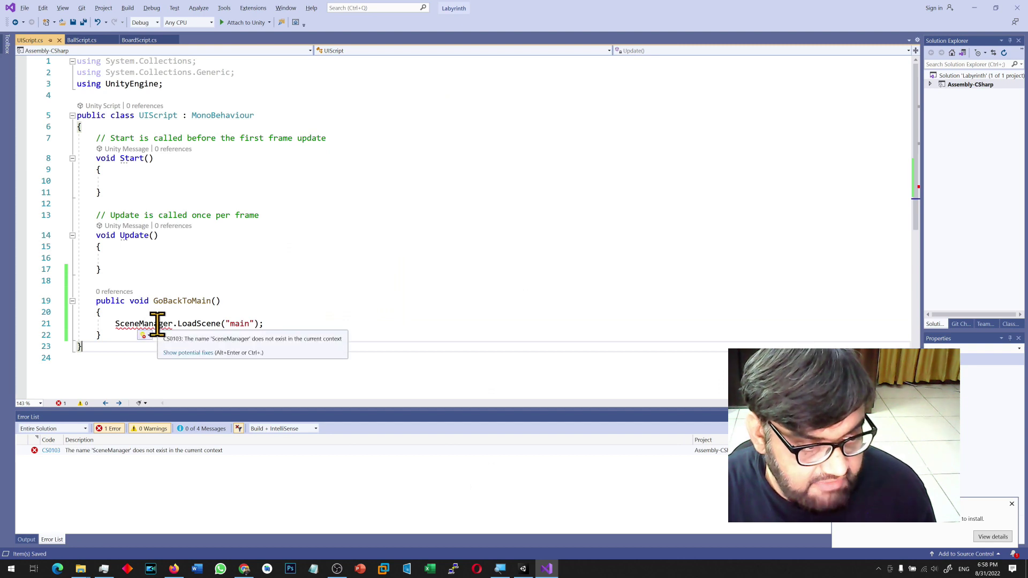
click(167, 86)
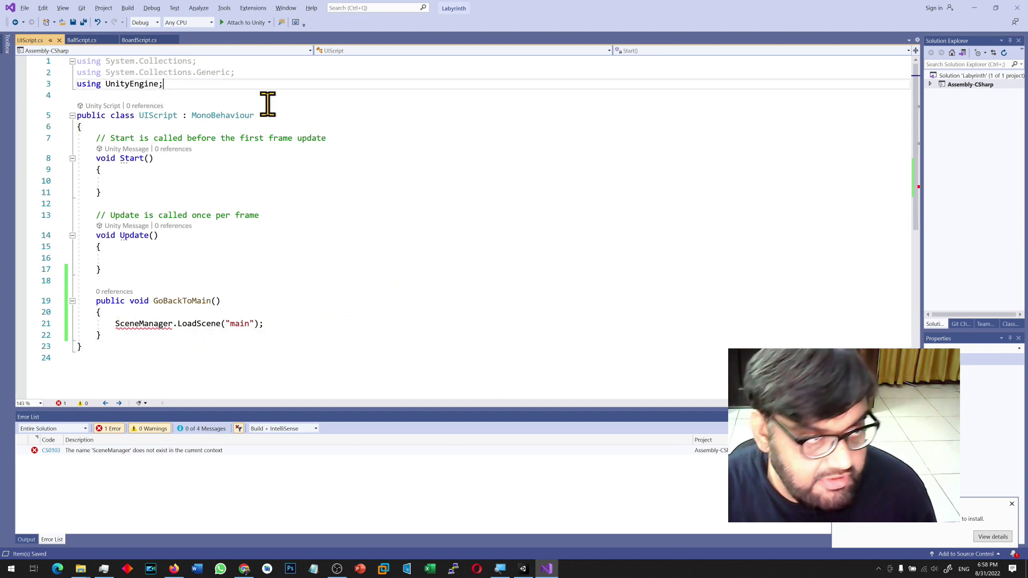
key(Return)
text(using U)
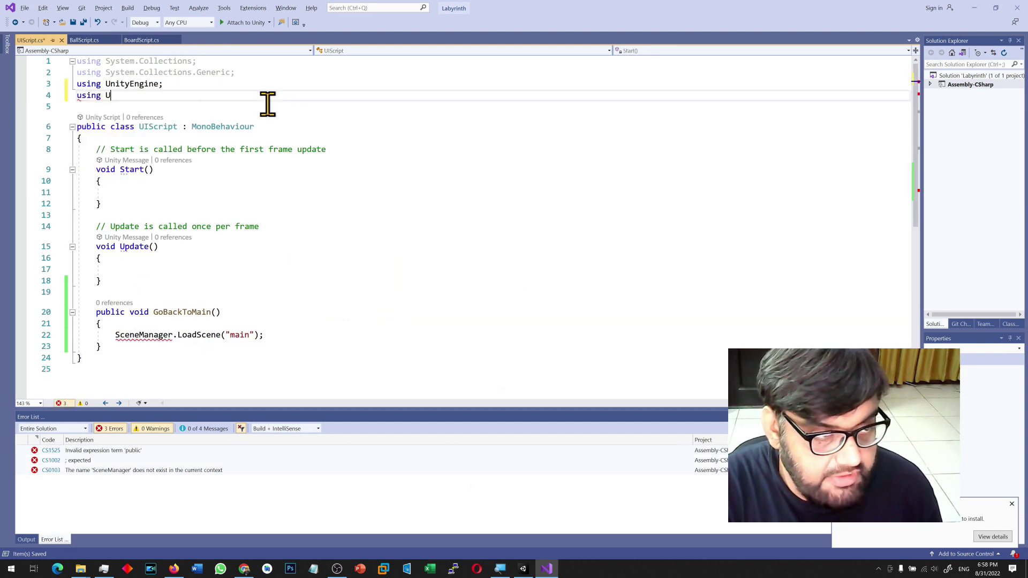
text(nityEngi)
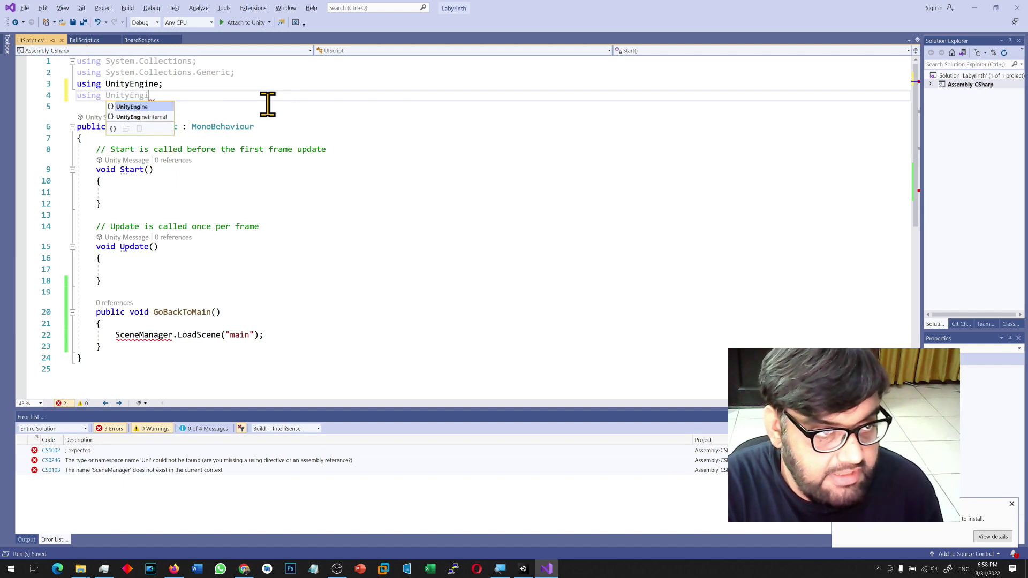
text(ne.SceneManagement;)
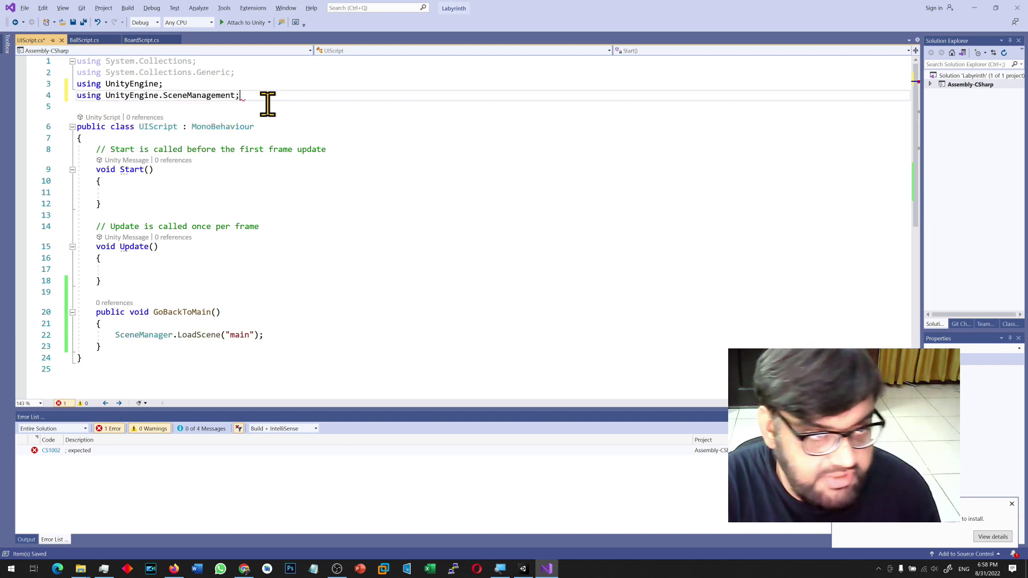
key(ctrl+s)
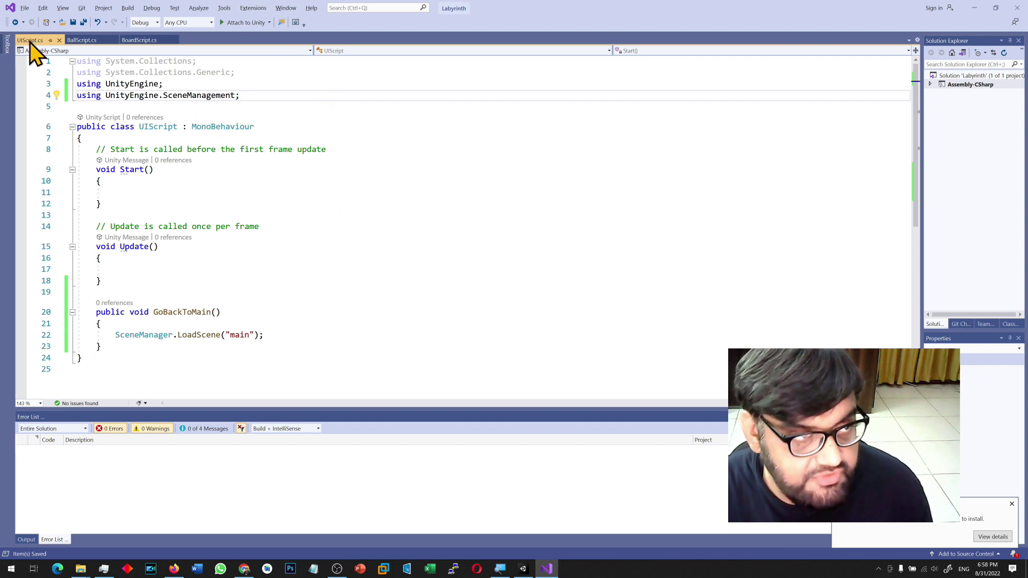
key(alt+Tab)
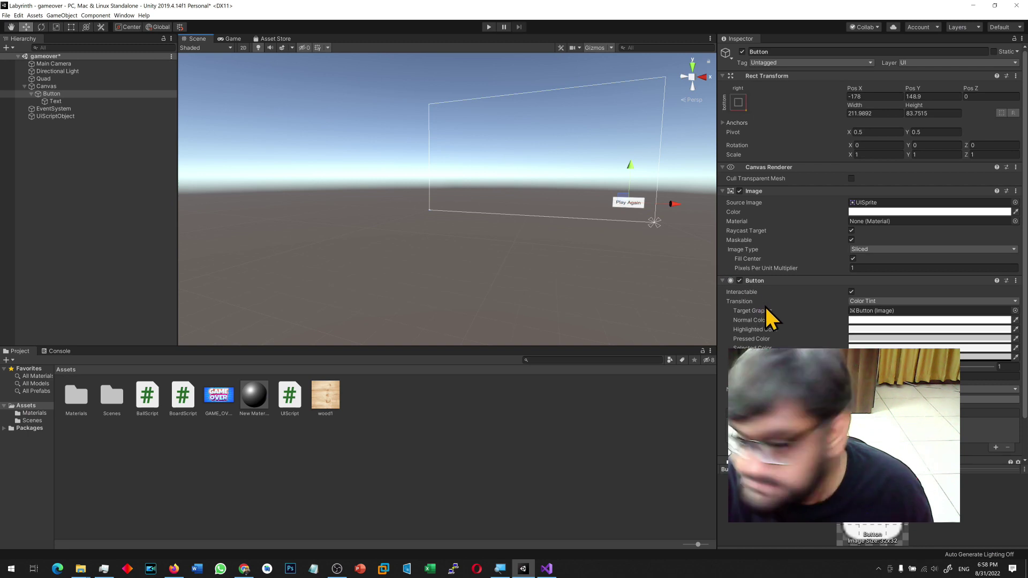
Add an On Click event to the Play Again button that calls UIScript.GoBackToMain on UIScriptObject.
scroll(783, 313, down, 2)
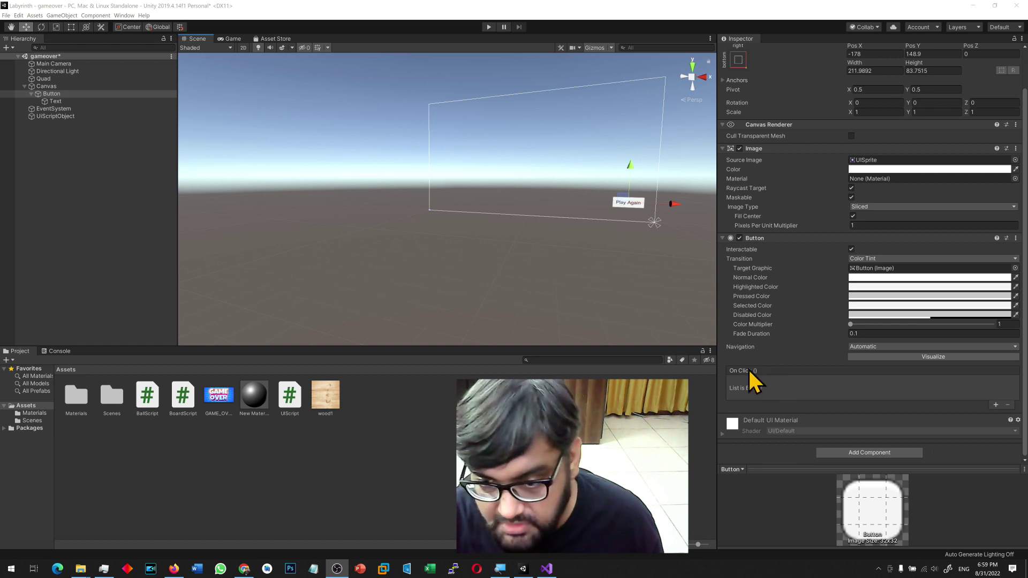
click(996, 405)
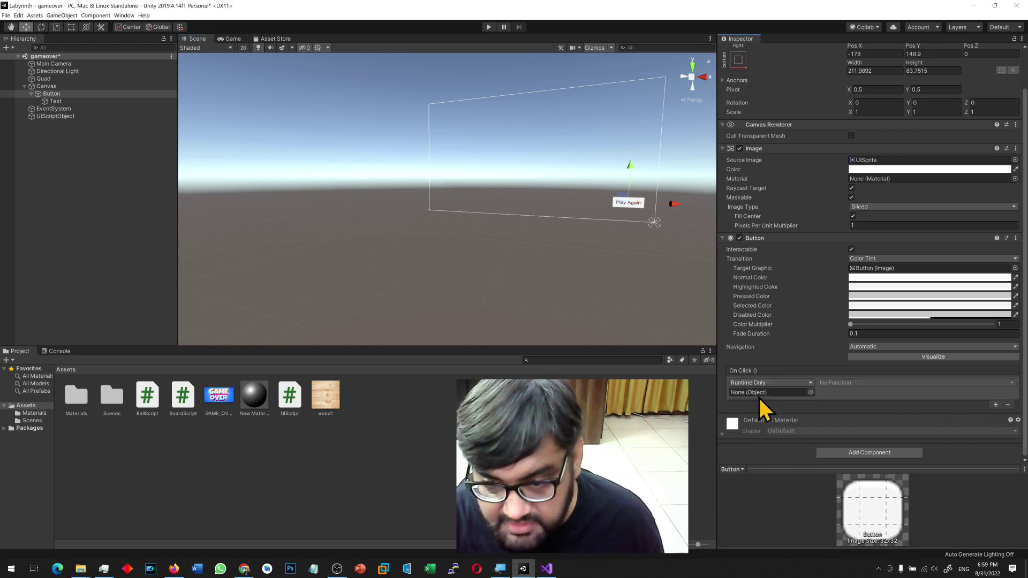
click(811, 392)
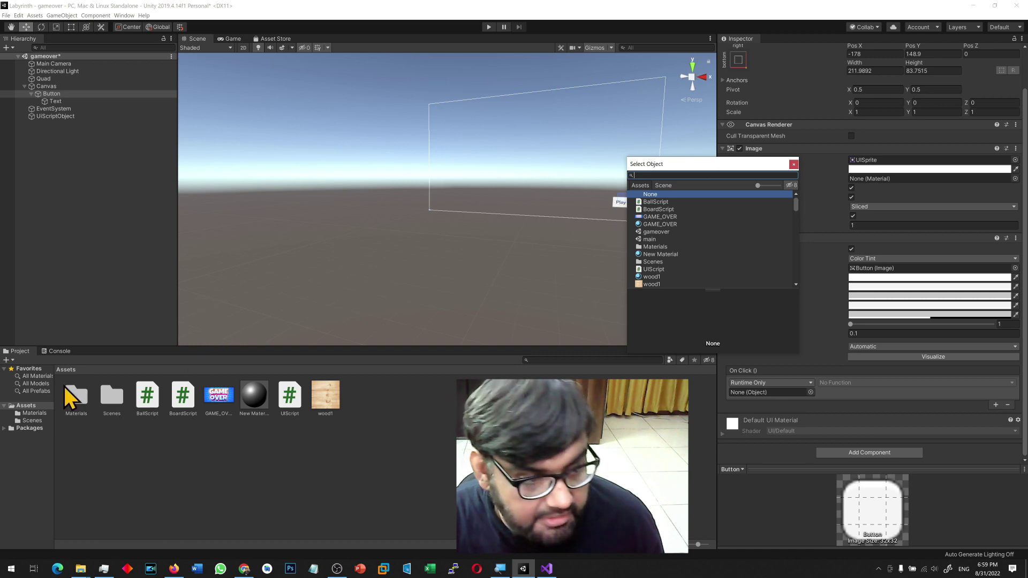
click(63, 122)
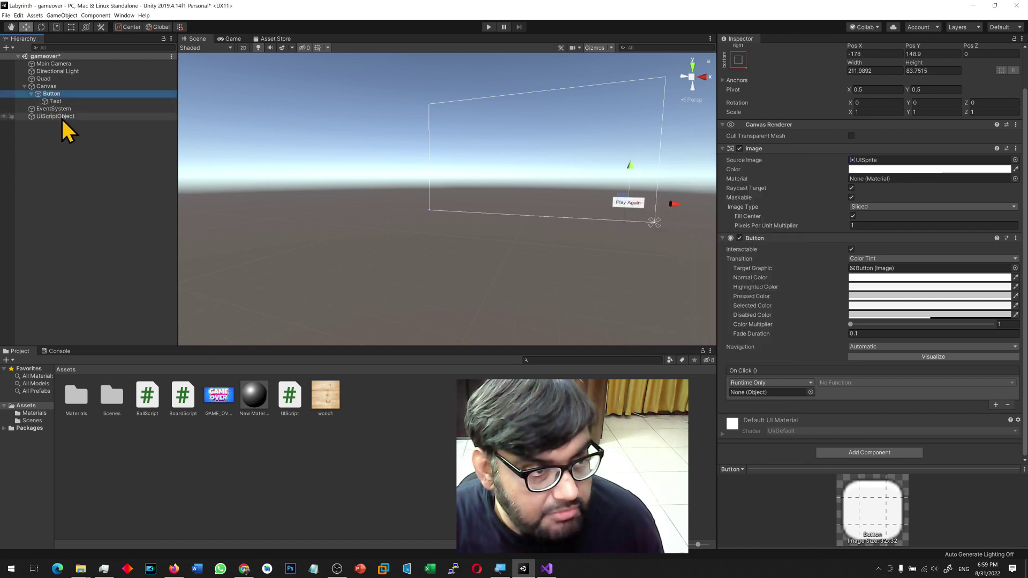
drag(57, 116, 774, 399)
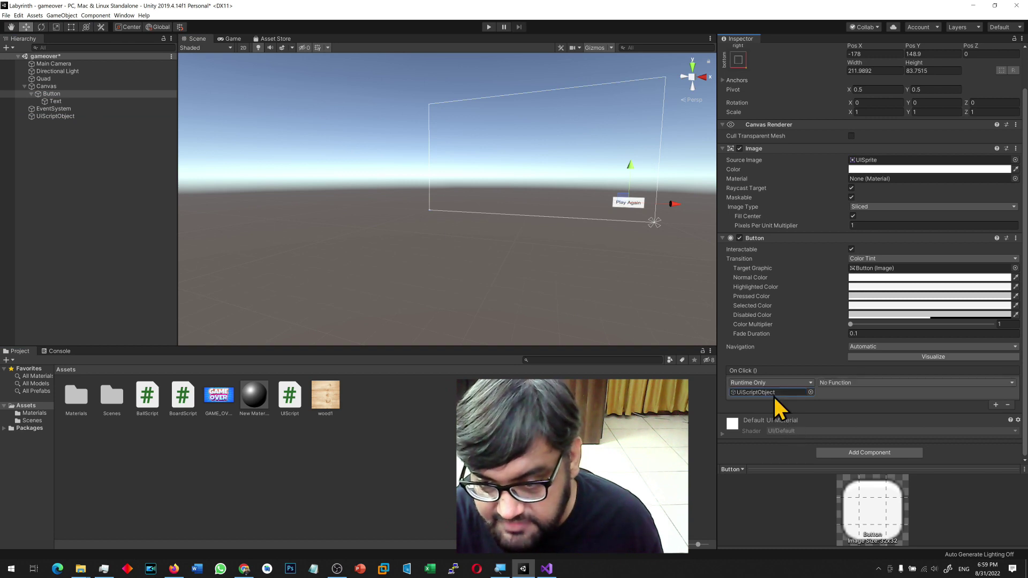
click(1012, 383)
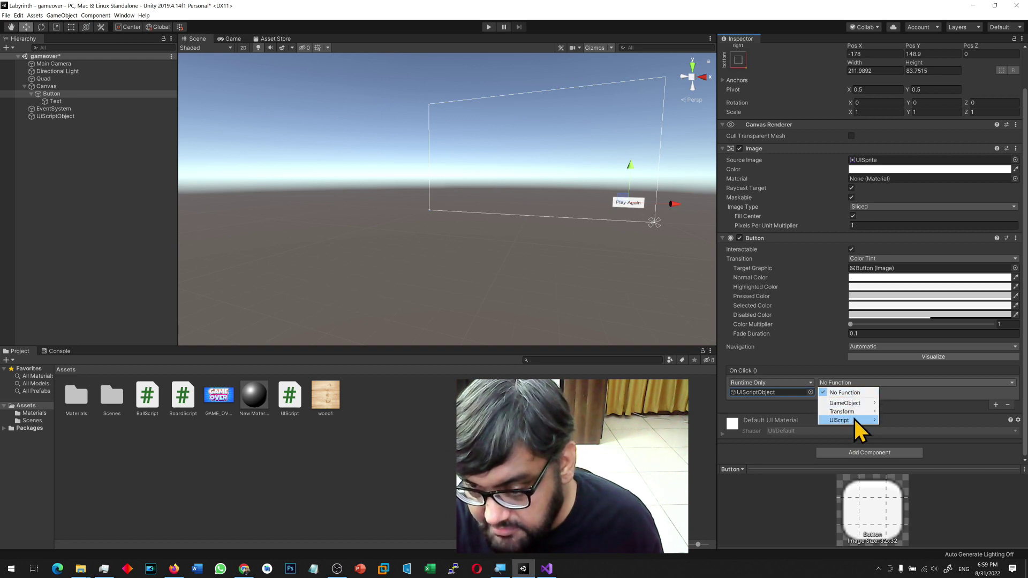
mouse_move(857, 422)
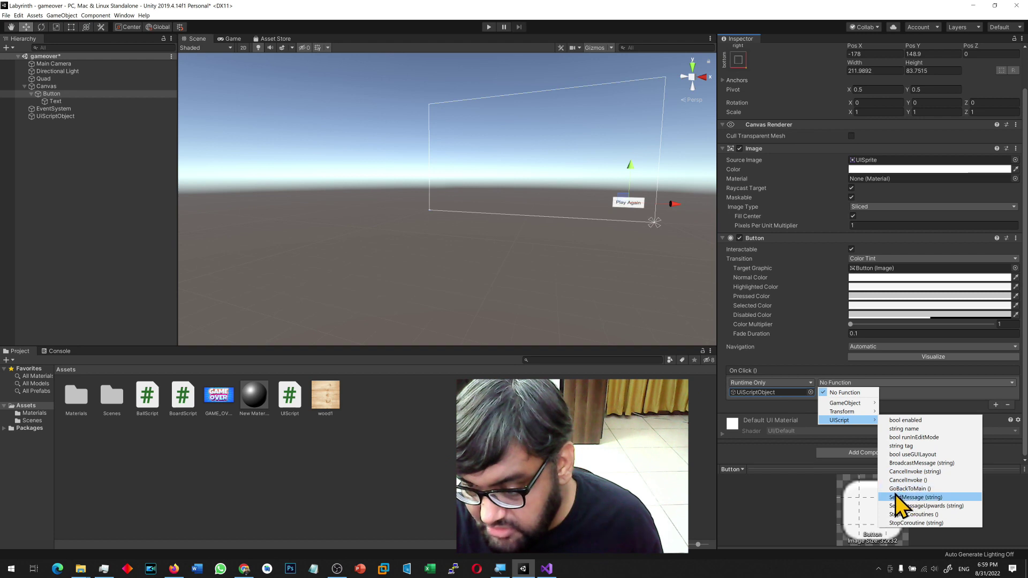
click(923, 488)
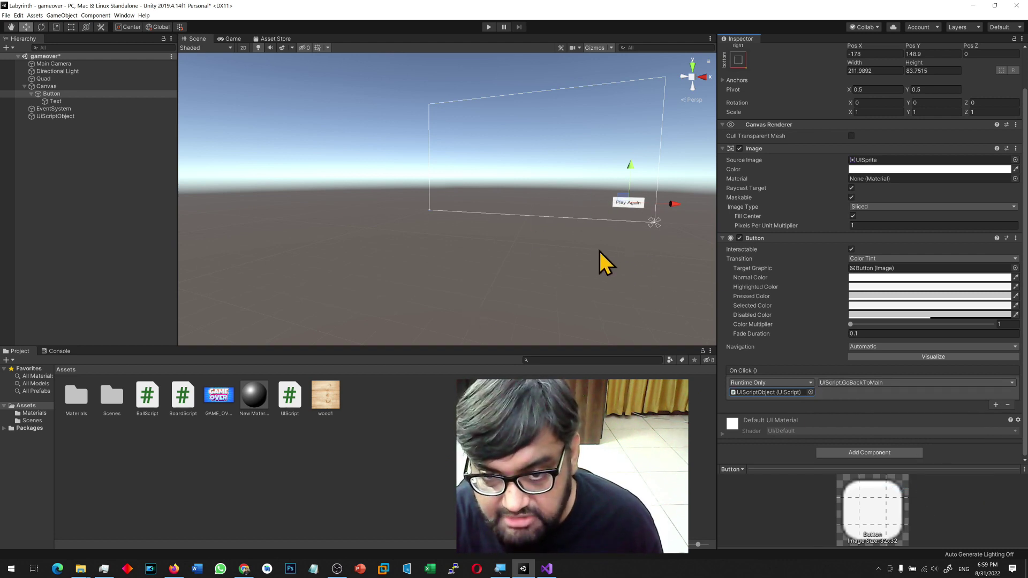
Play-test the gameover scene twice, using the Play Again button in each run and stopping play mode after it.
click(488, 27)
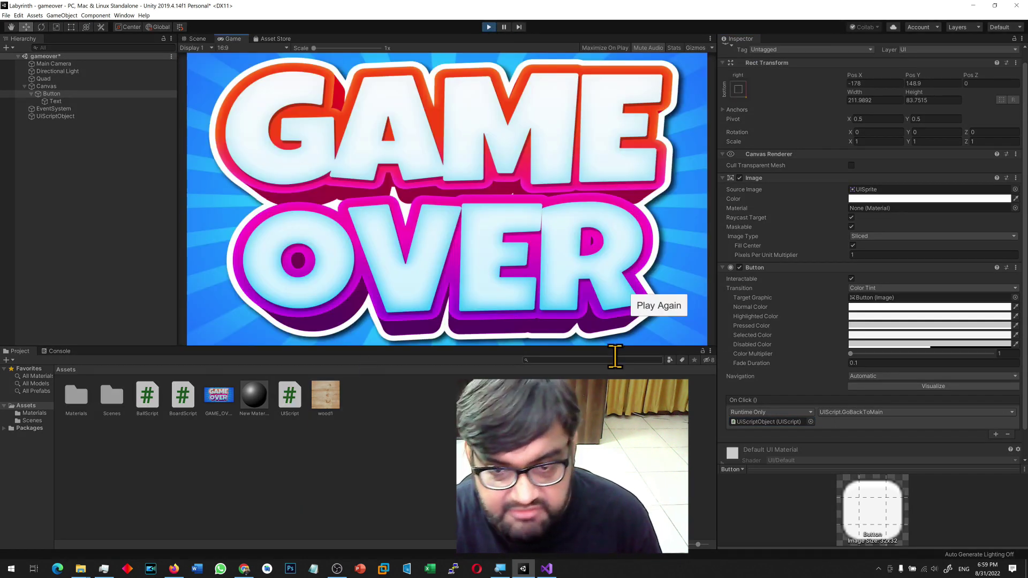
click(660, 307)
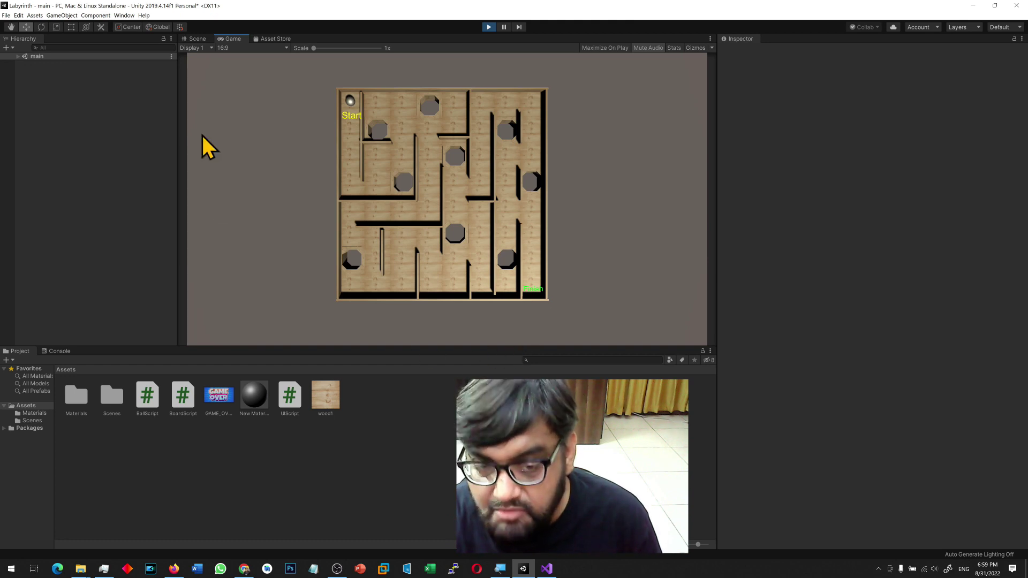
click(488, 27)
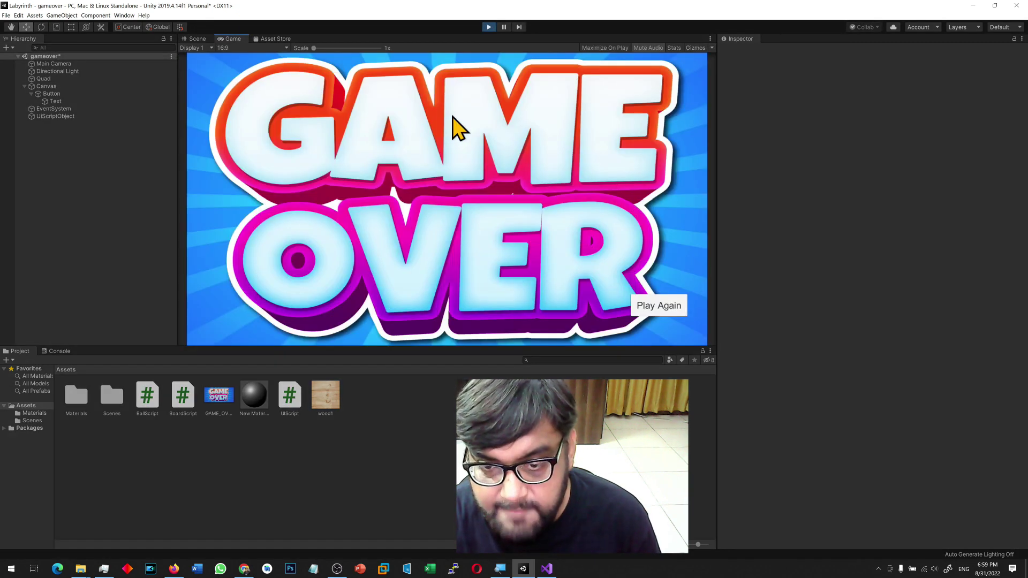
click(658, 308)
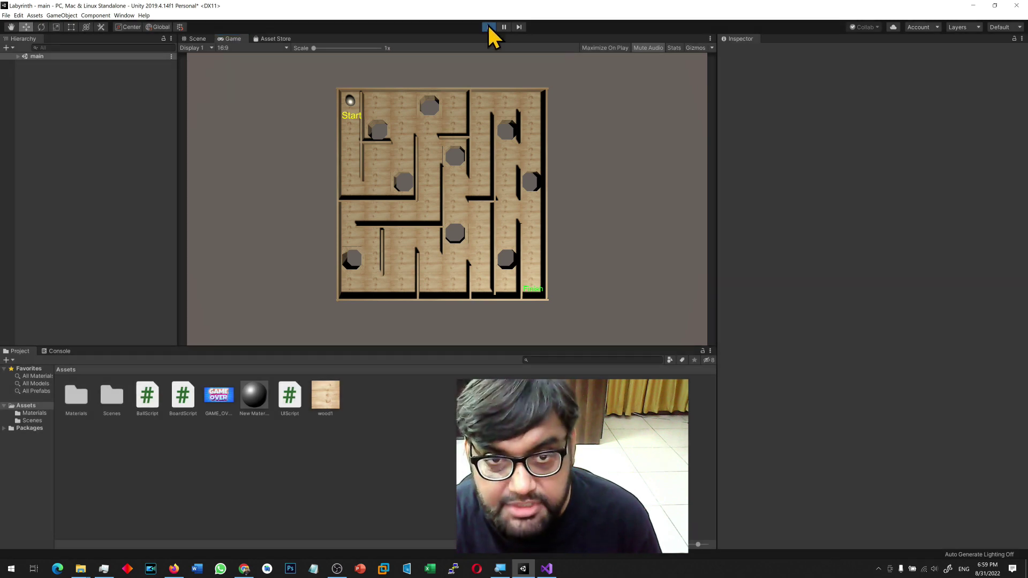
click(488, 26)
Save the gameover scene and open the youwin scene from the Scenes folder.
click(6, 15)
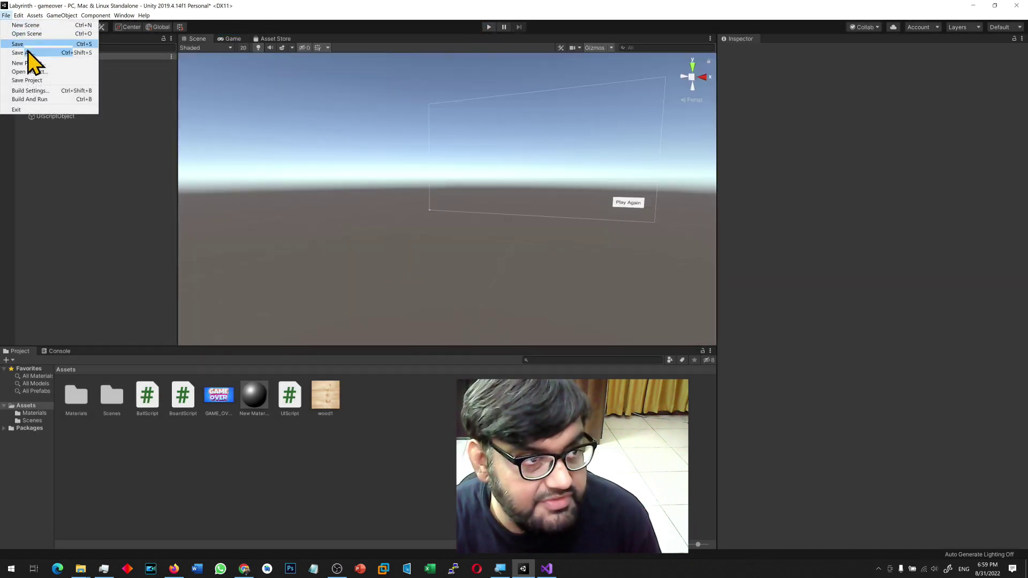
click(33, 60)
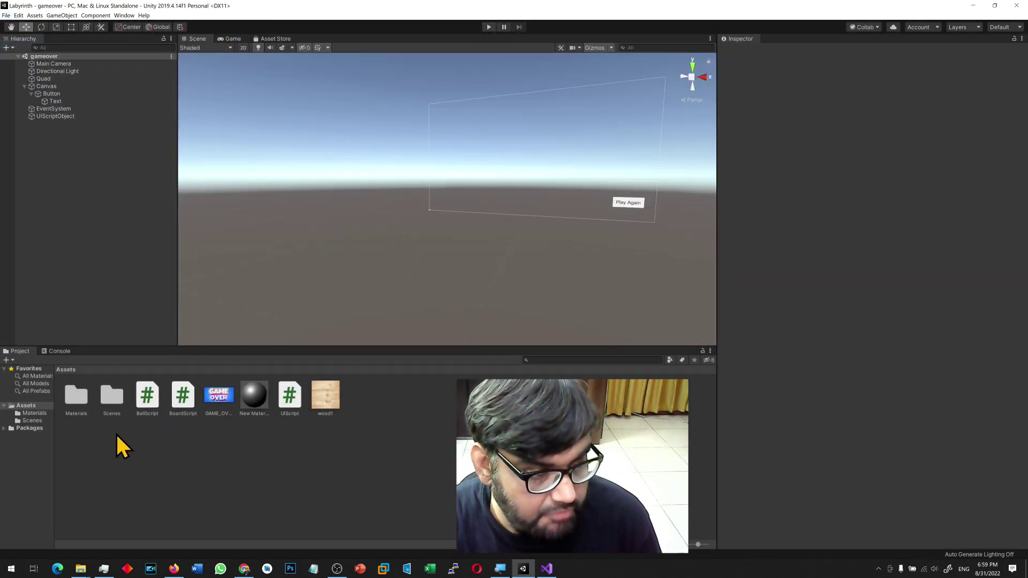
double_click(111, 398)
double_click(146, 397)
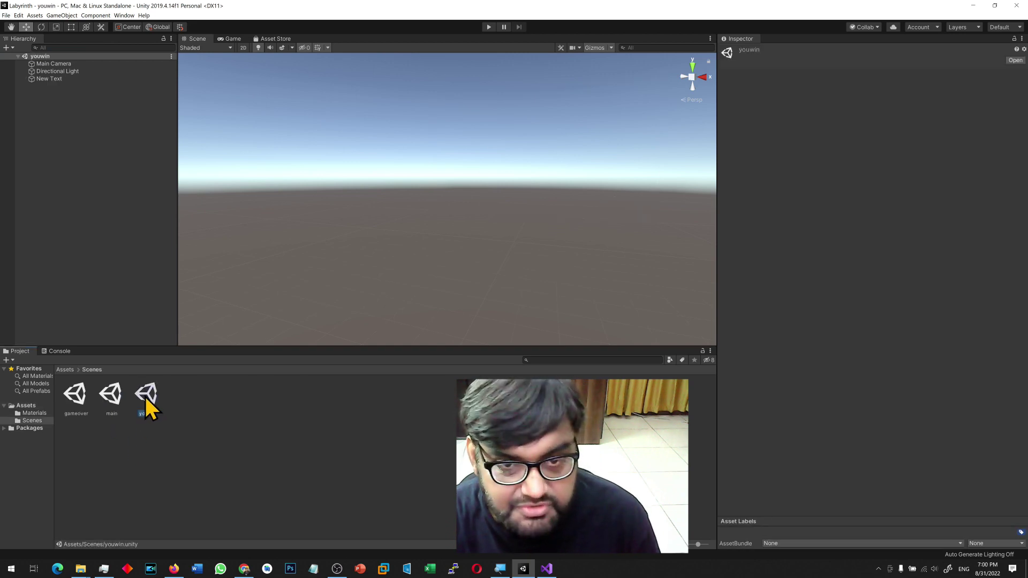
Add a UI Canvas to the youwin scene and set its UI Scale Mode to Scale With Screen Size.
click(216, 39)
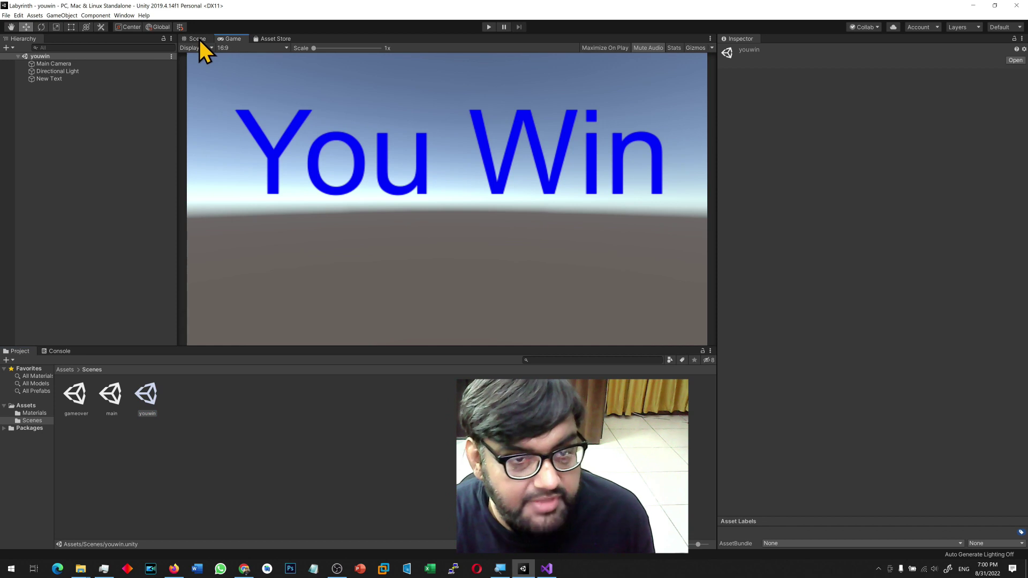
click(199, 40)
double_click(51, 63)
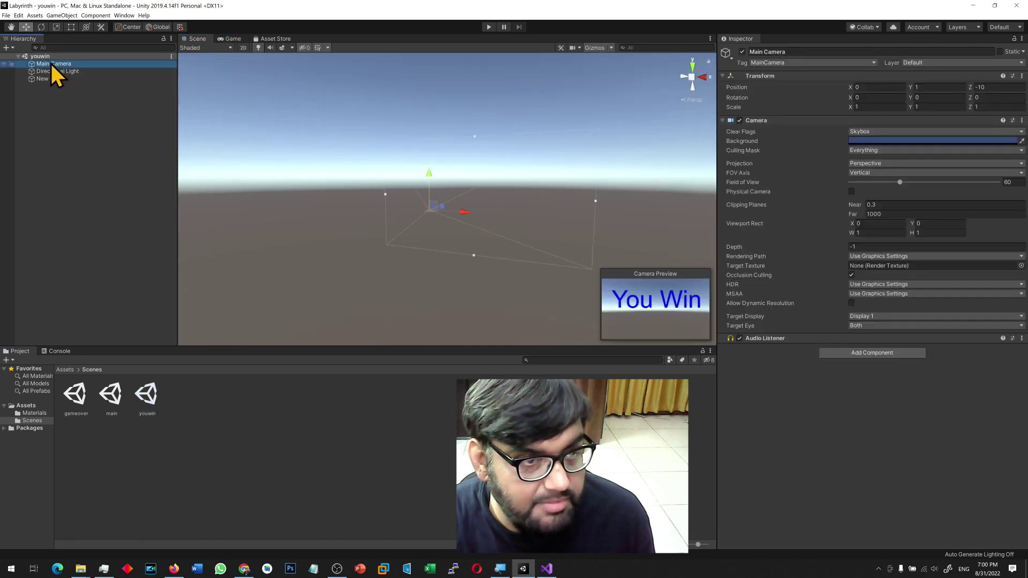
mouse_move(527, 248)
alt+mouse_down()
mouse_move(346, 239)
mouse_move(546, 248)
alt+mouse_up()
scroll(542, 249, down, 3)
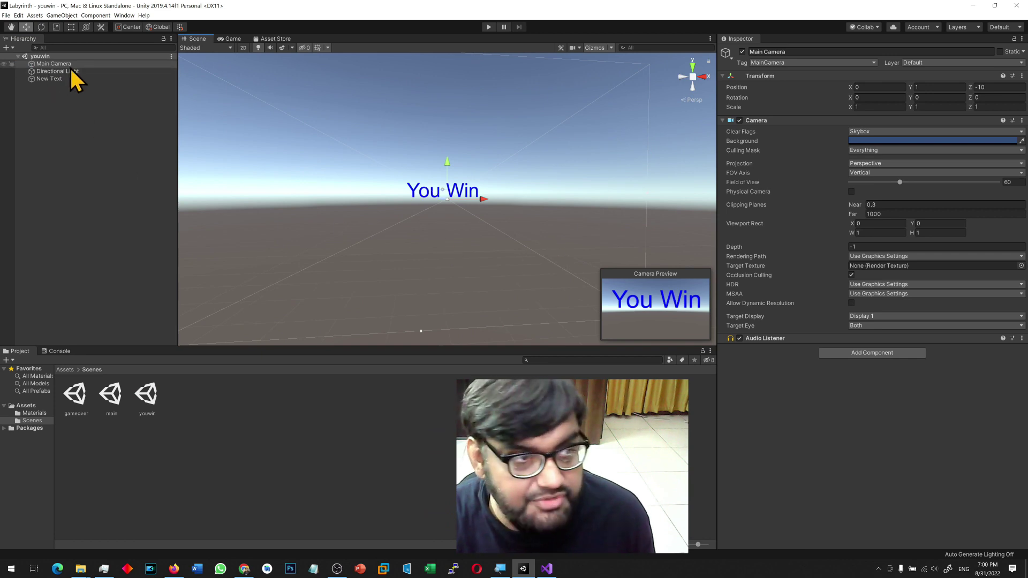
click(63, 16)
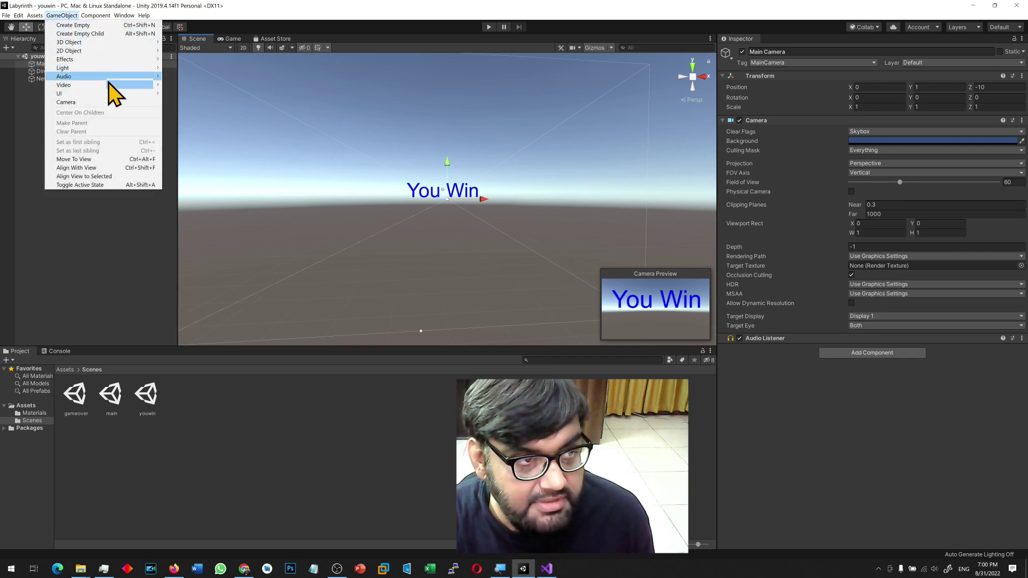
mouse_move(112, 95)
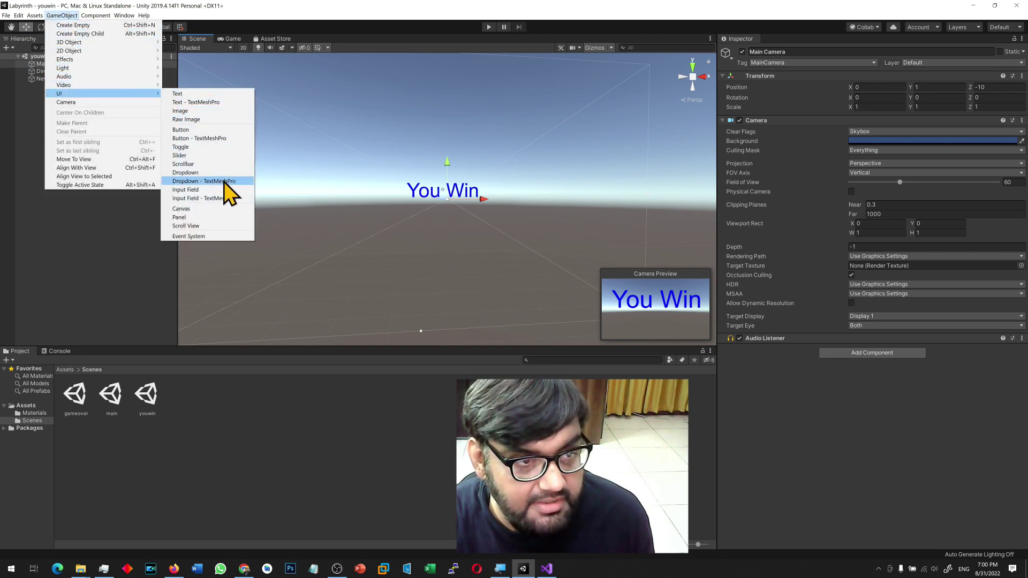
click(213, 209)
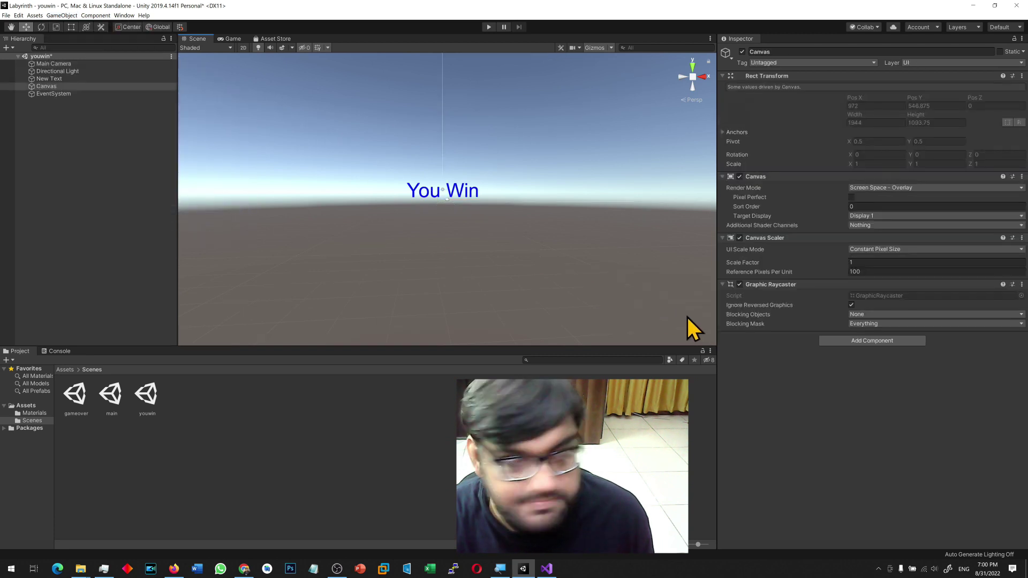
click(872, 250)
click(879, 268)
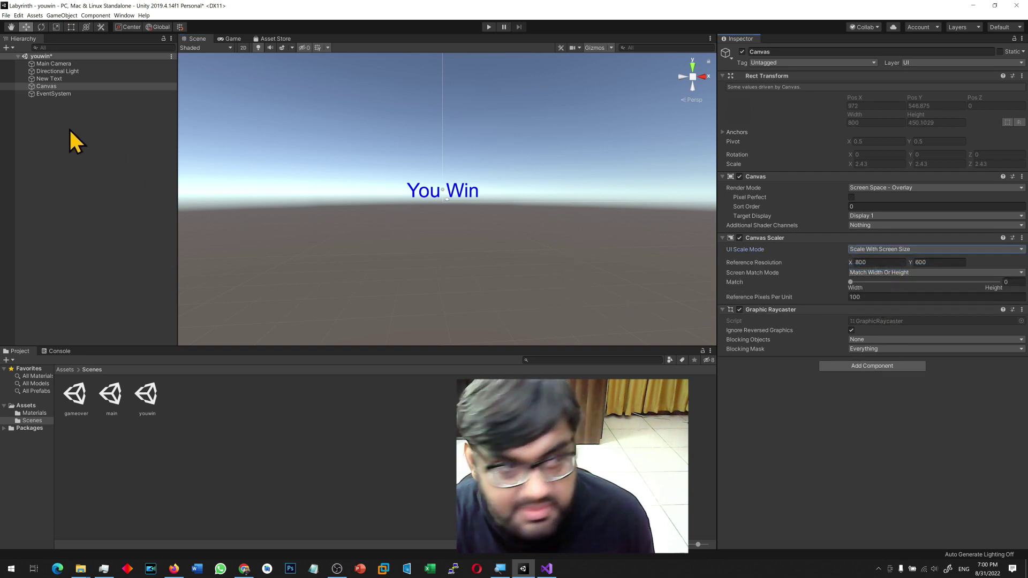
Add a UI Button under the Canvas and set its anchor preset to bottom right.
right_click(46, 85)
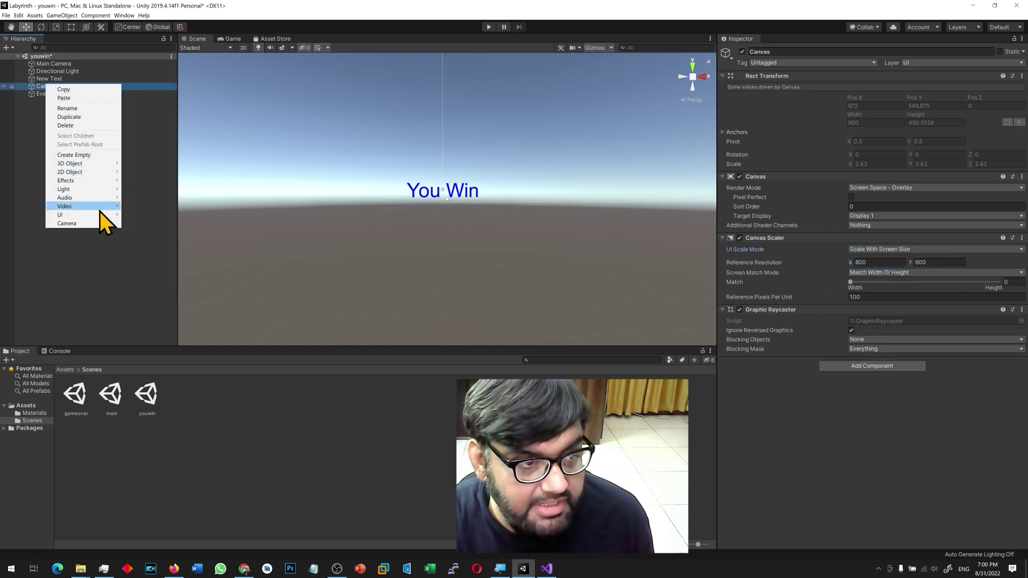
mouse_move(104, 213)
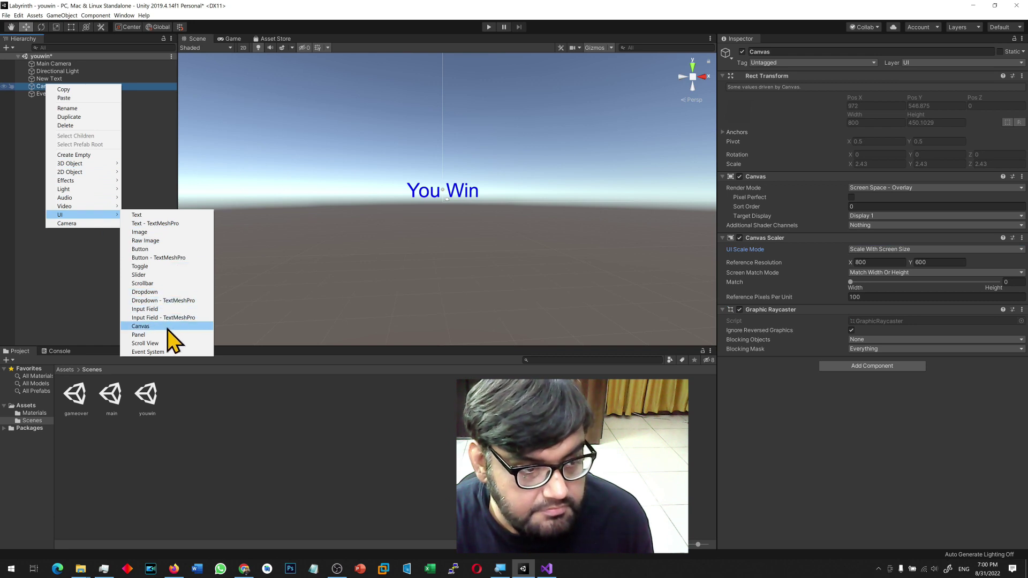
click(166, 250)
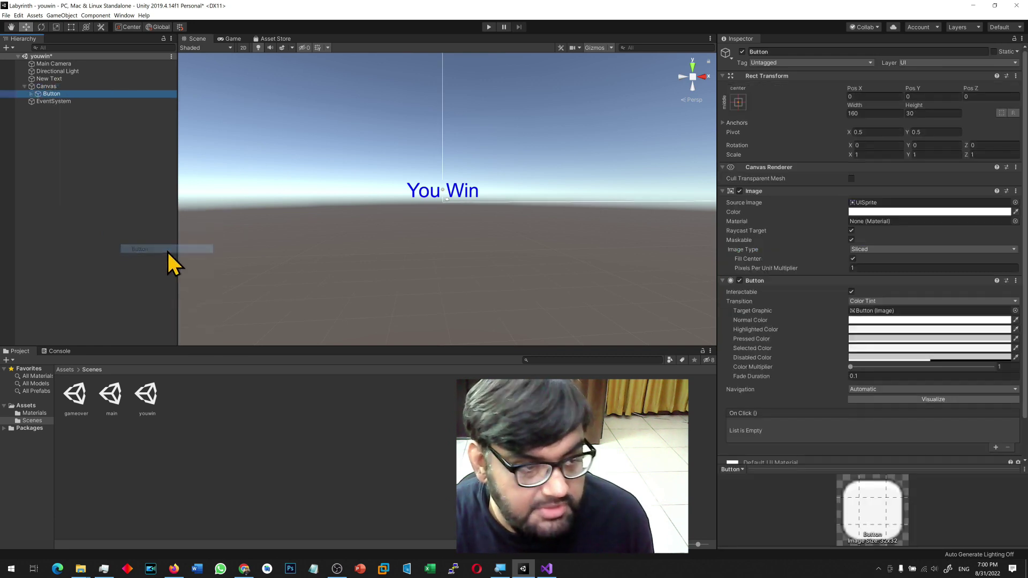
double_click(51, 93)
scroll(331, 216, down, 8)
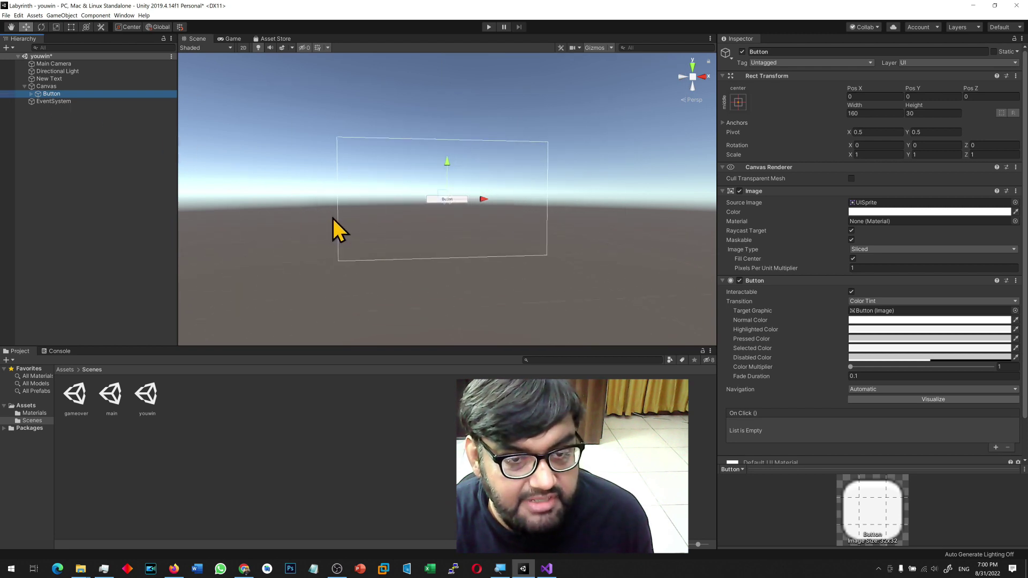
click(737, 101)
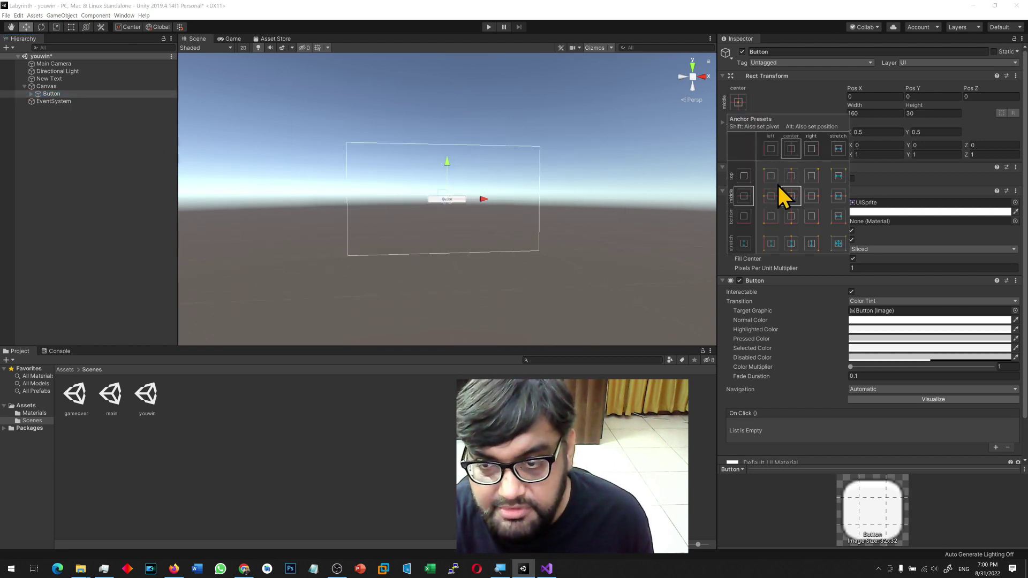
click(810, 217)
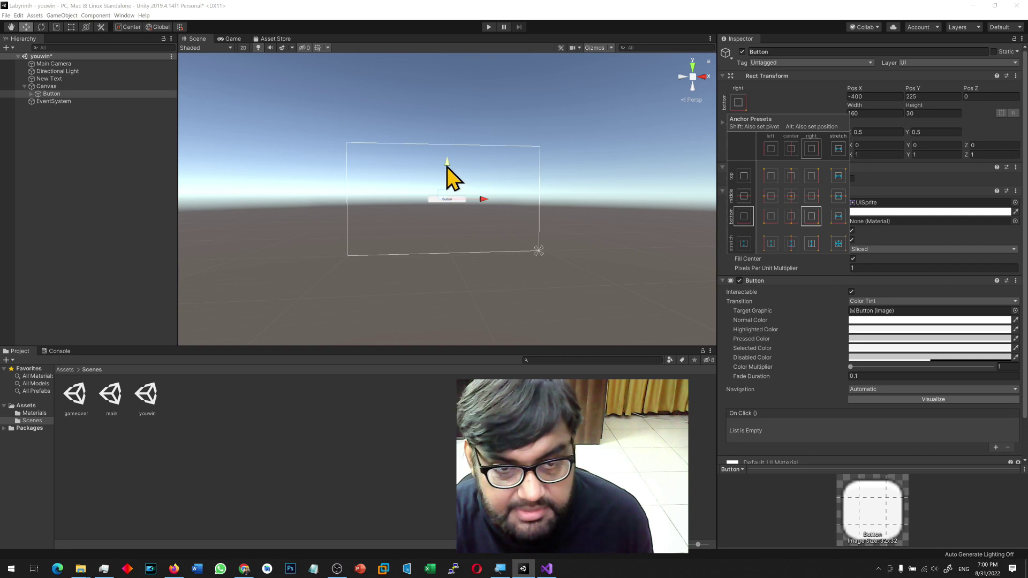
Move the button near the canvas's lower-right corner, to about Pos X -134 and Pos Y 62.
click(450, 195)
drag(445, 166, 453, 204)
drag(481, 239, 547, 243)
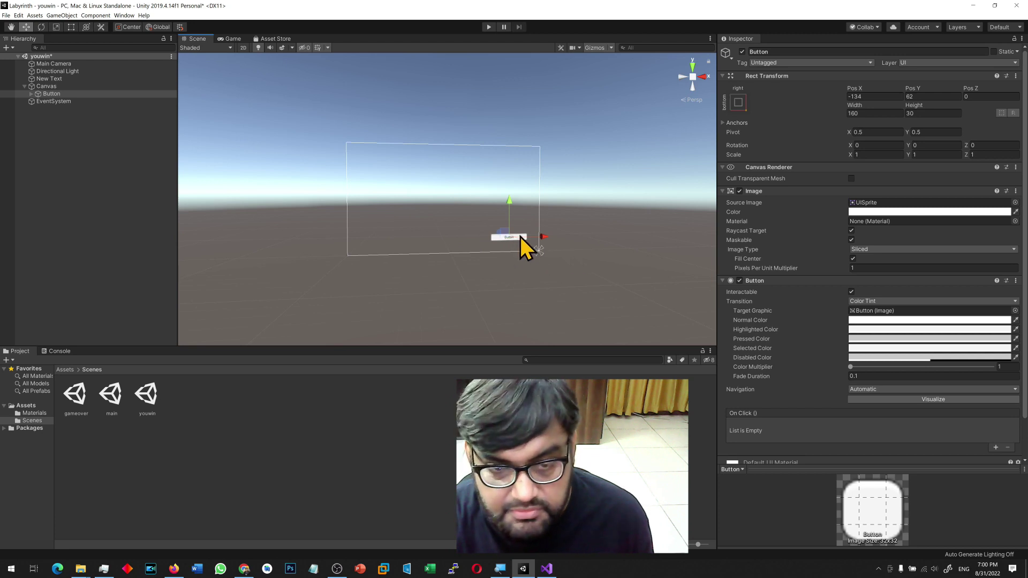
Set the Canvas Scaler's reference resolution to 1920 by 1080.
click(66, 86)
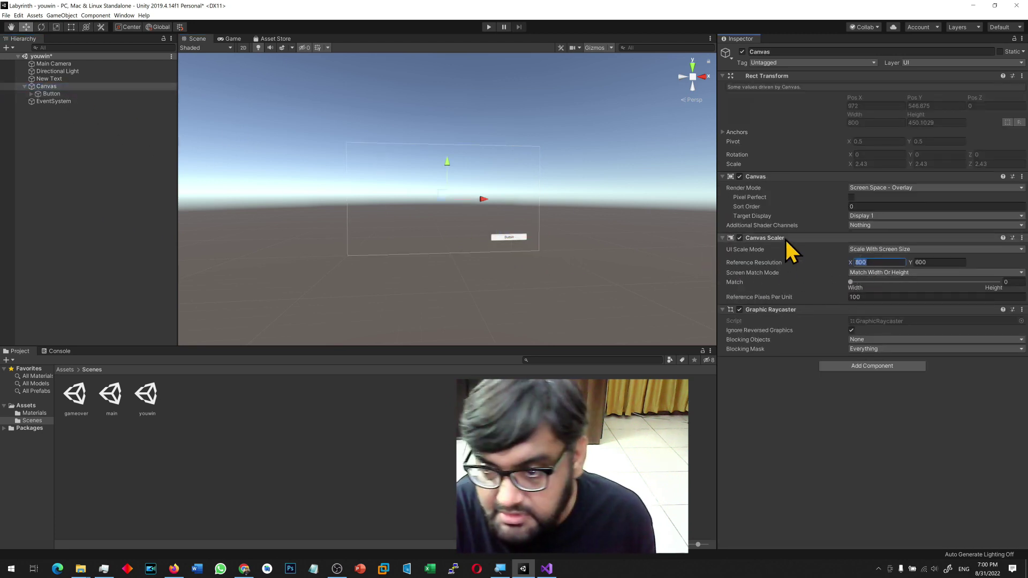
text(1920)
key(Tab)
text(1080)
key(Tab)
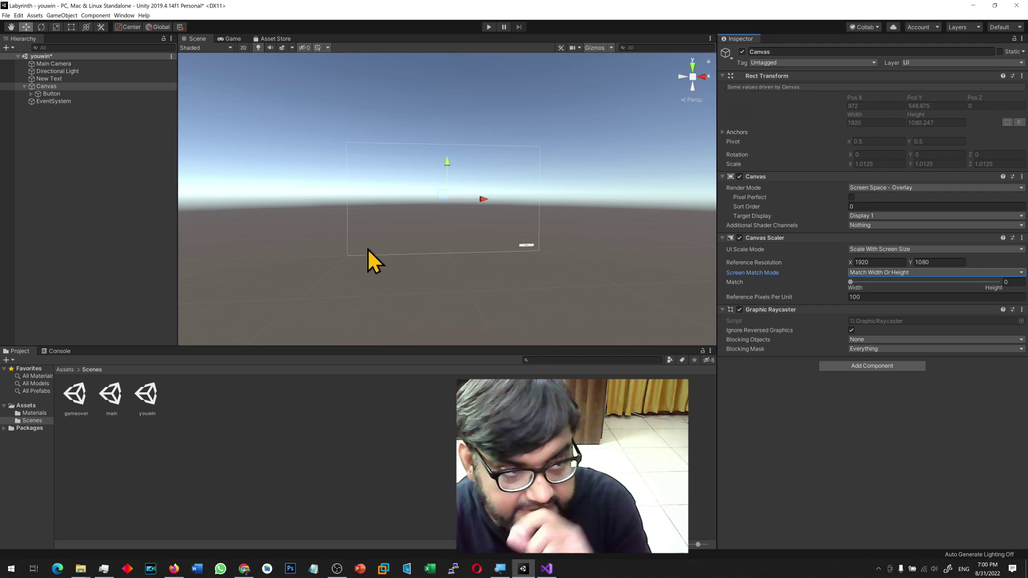
Enlarge the button with the Rect tool to about 252 wide and 90 high, extending it up and to the left.
double_click(49, 93)
scroll(353, 236, down, 5)
click(71, 26)
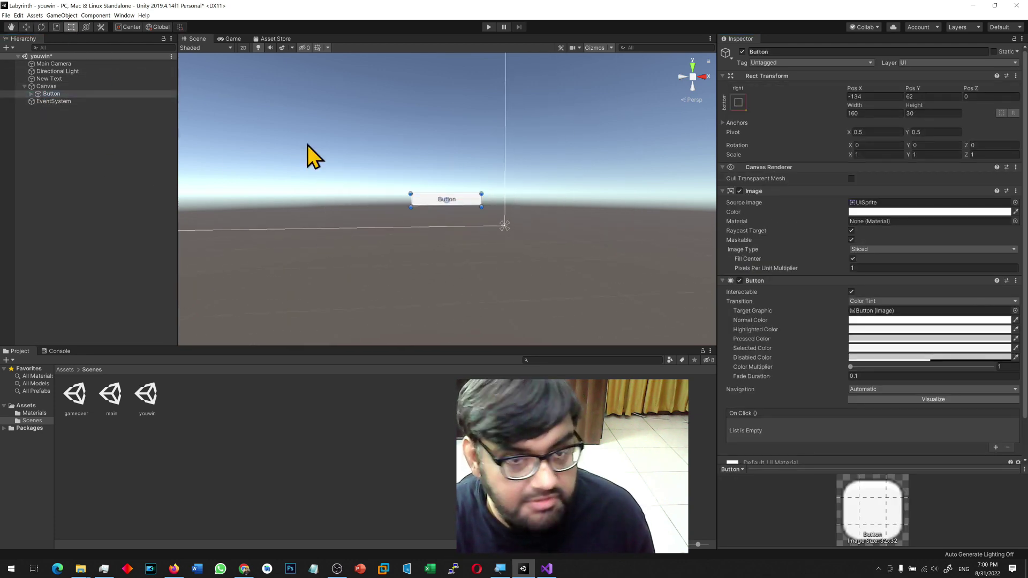
drag(411, 194, 367, 166)
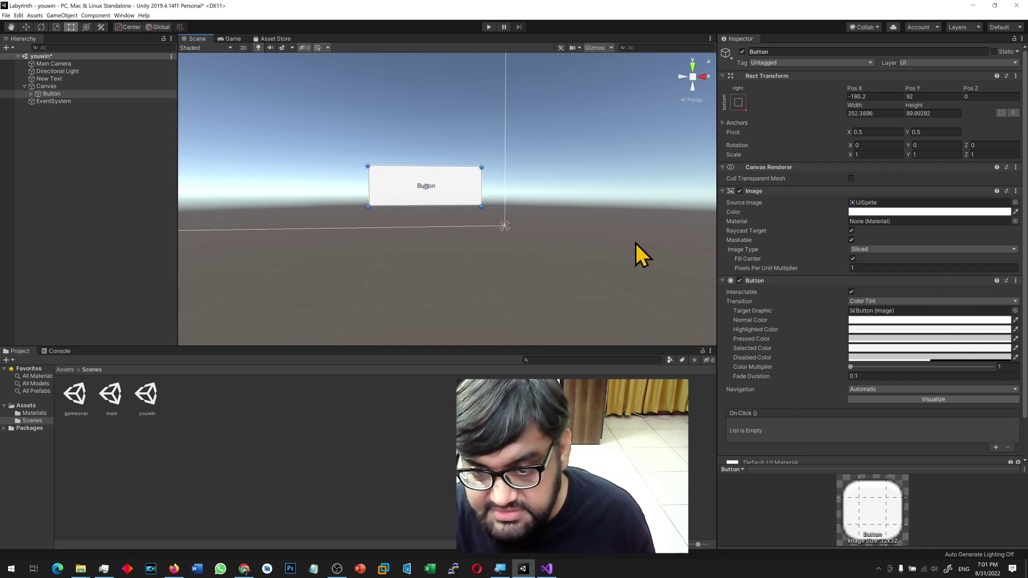
Set the font size of the button's Text child to 42.
click(31, 93)
click(56, 101)
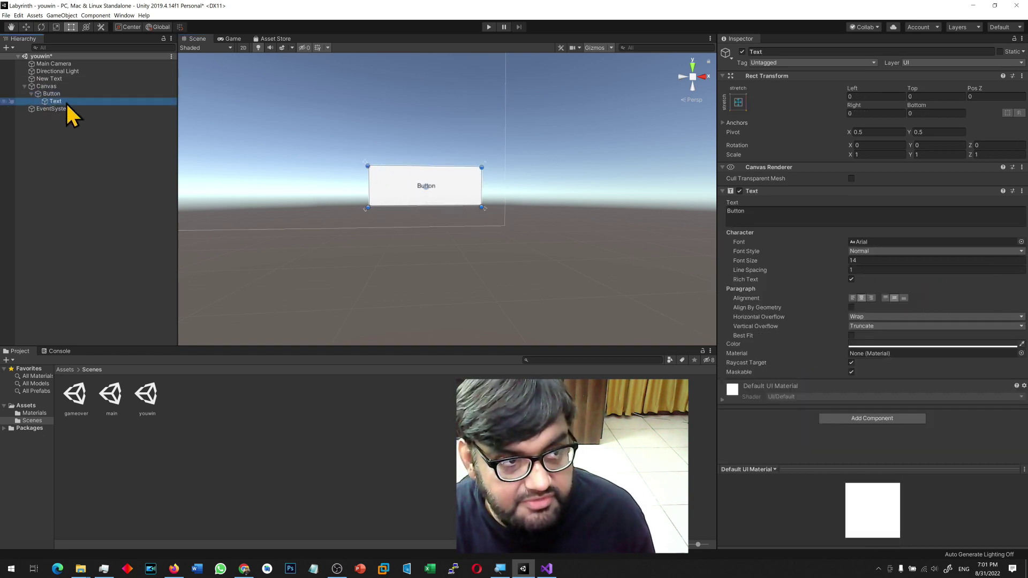
drag(764, 260, 779, 260)
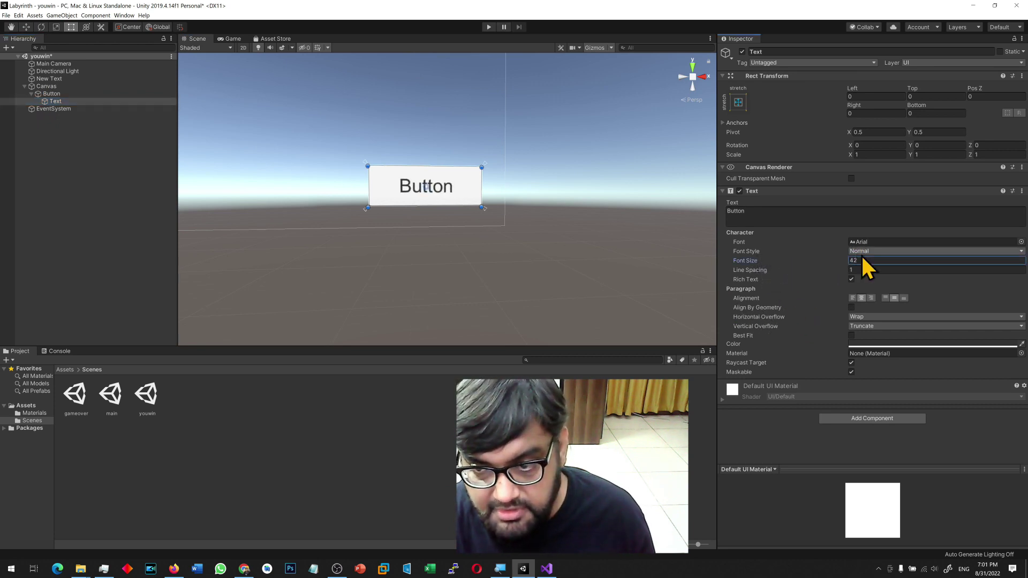
Change the button's label text to "Play Again" and check how it looks in the game preview.
click(797, 215)
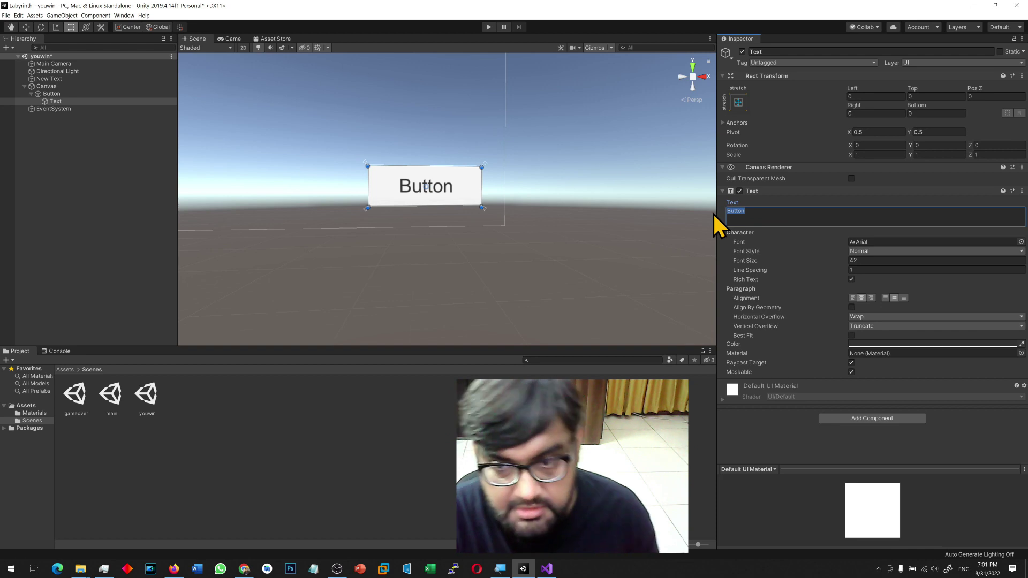
text(Play Again)
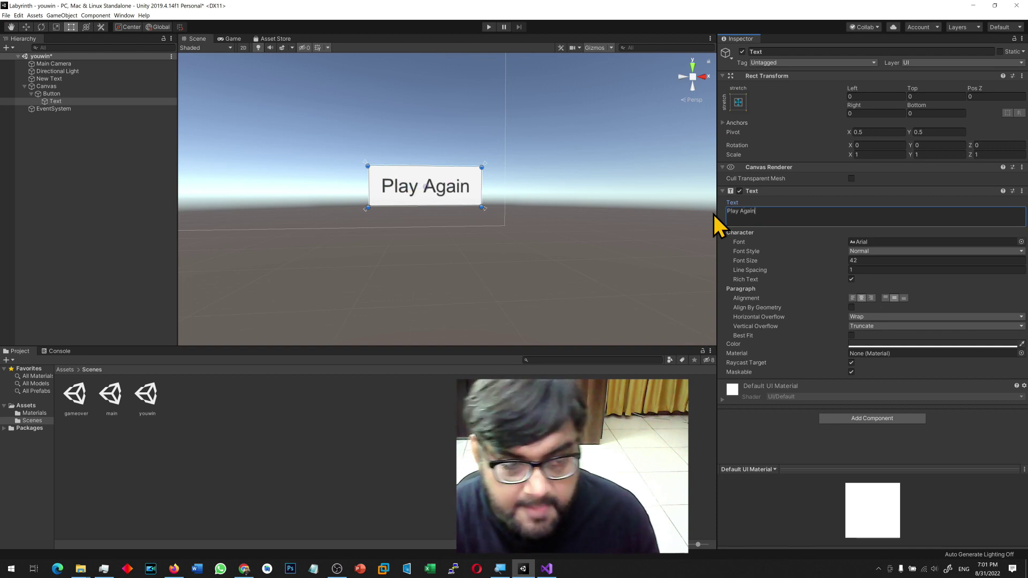
click(234, 39)
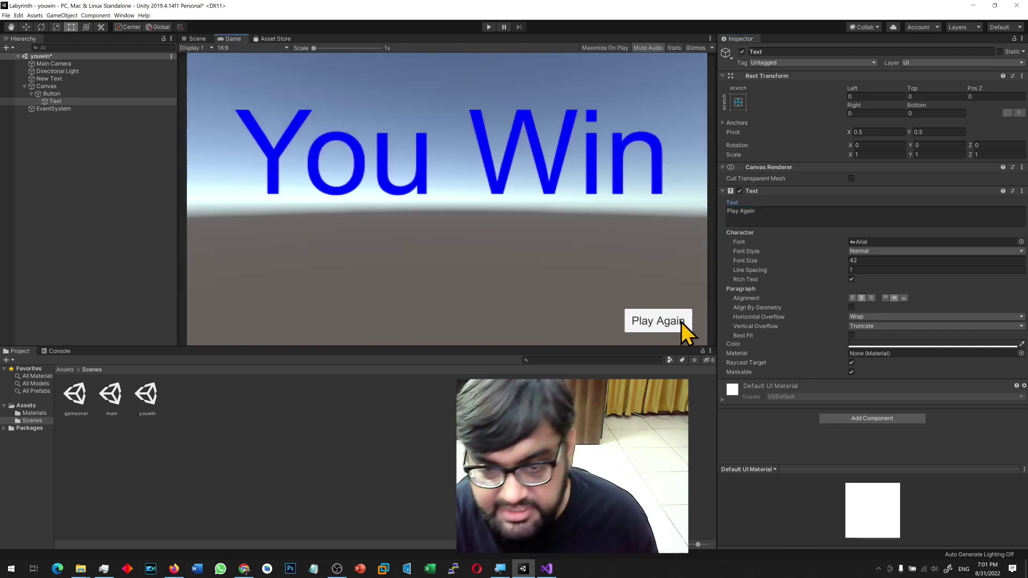
click(195, 39)
Create an empty game object named UIScriptObject in the youwin scene and attach the UI Script component to it.
scroll(436, 209, down, 8)
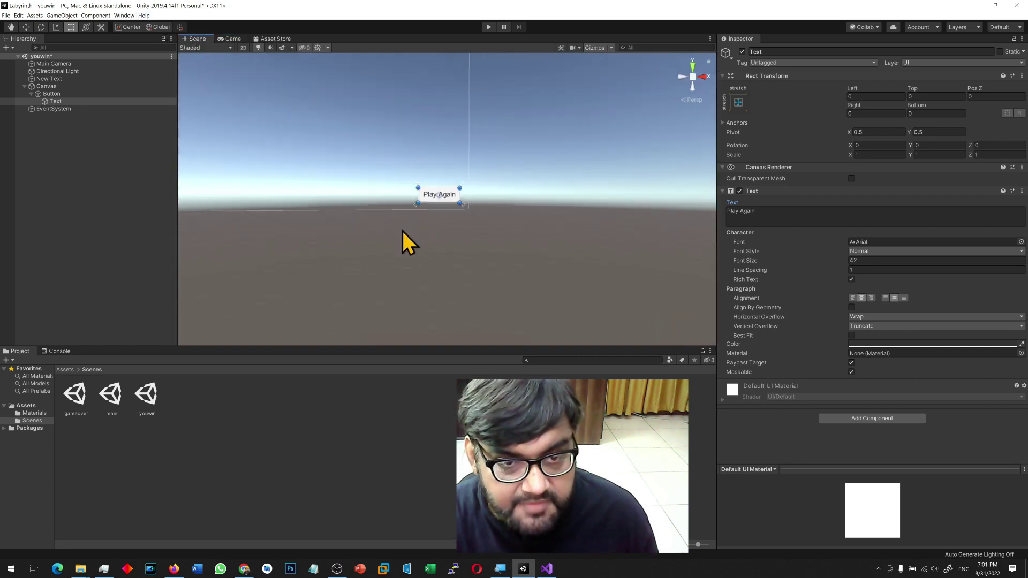
click(62, 15)
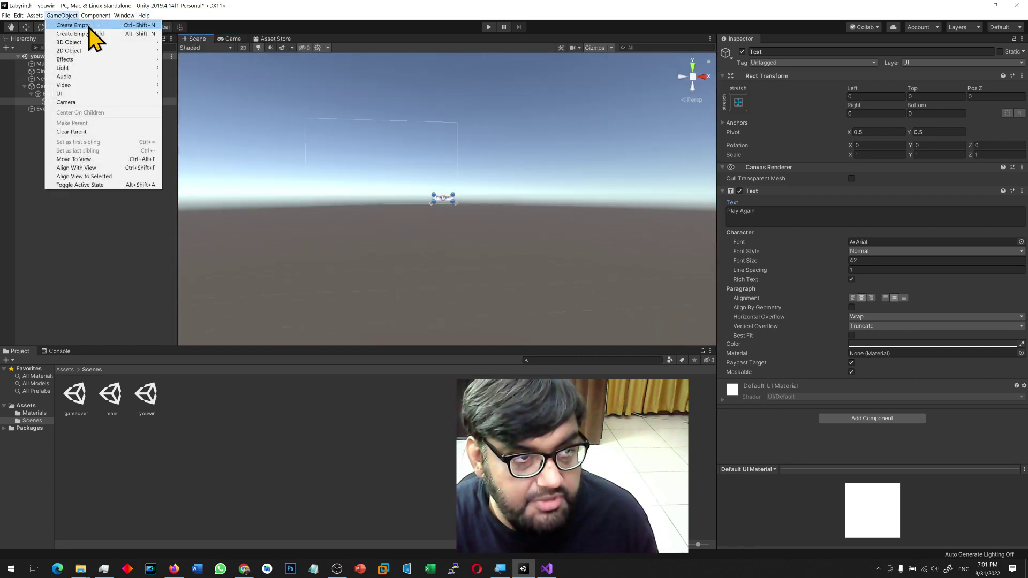
click(89, 27)
click(776, 51)
text(UI)
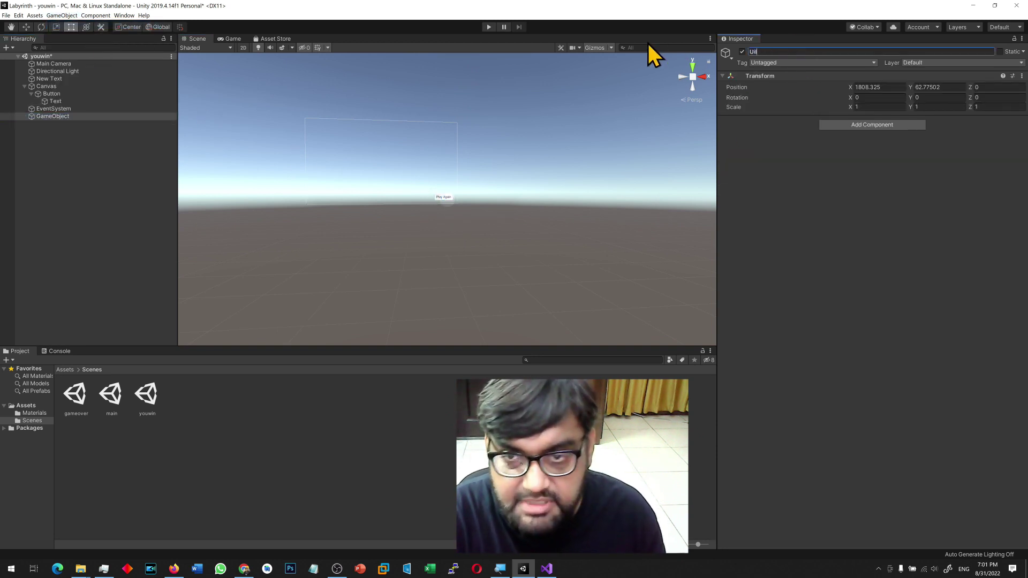
text(ScriptObject)
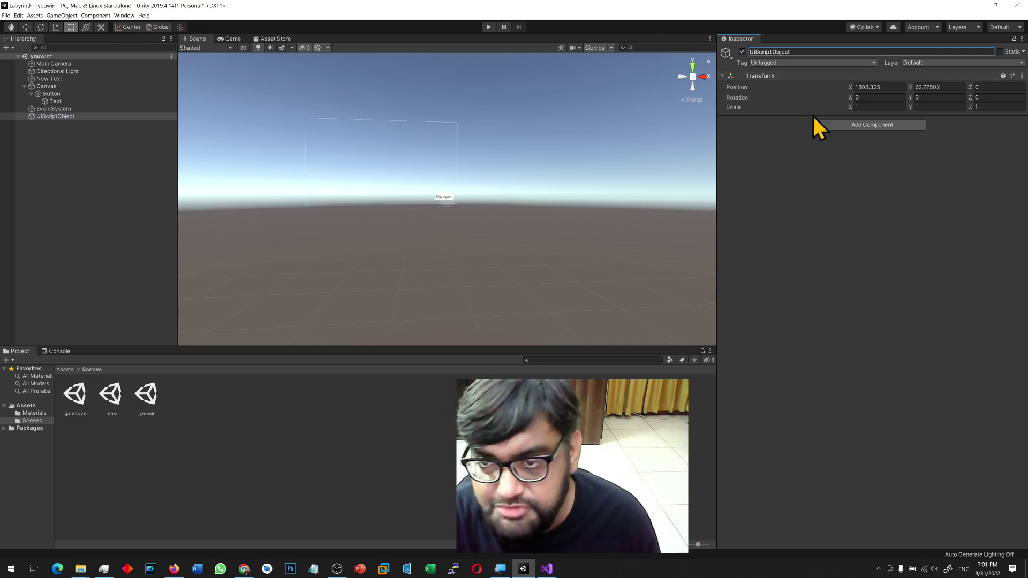
click(828, 124)
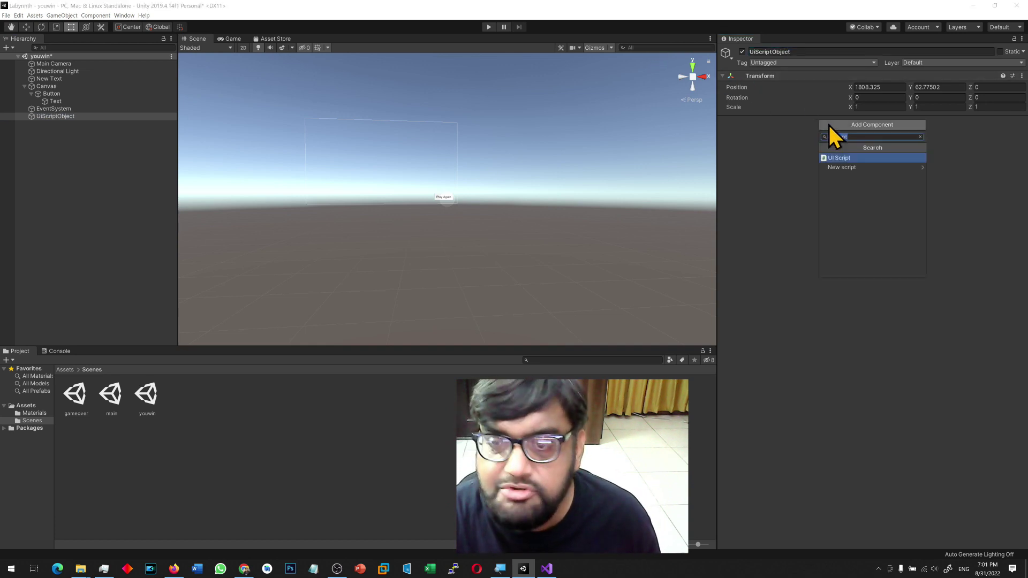
click(839, 158)
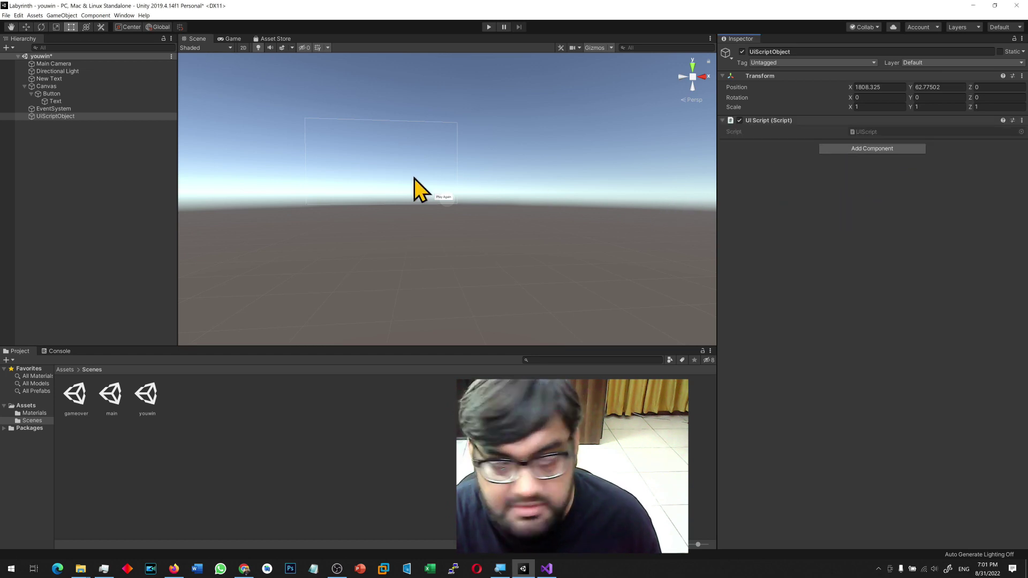
Add an On Click event to the Play Again button that calls UIScript.GoBackToMain on UIScriptObject.
click(444, 198)
key(f)
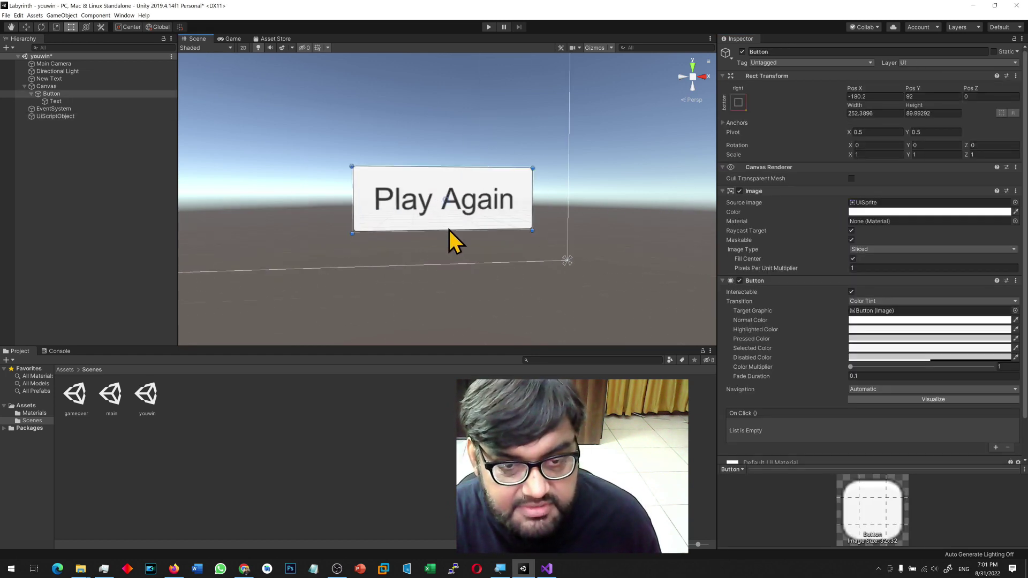
scroll(793, 309, down, 2)
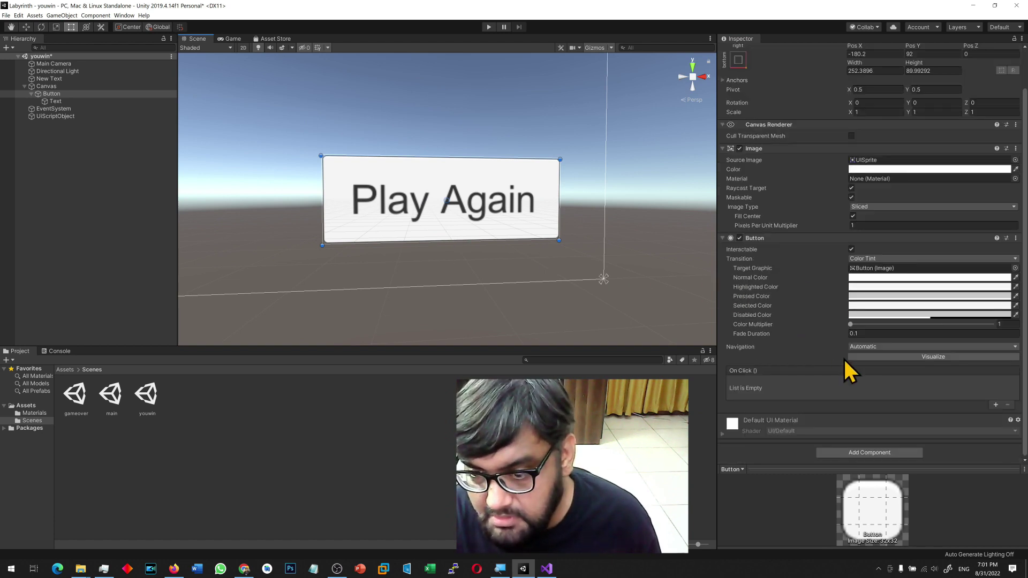
click(996, 405)
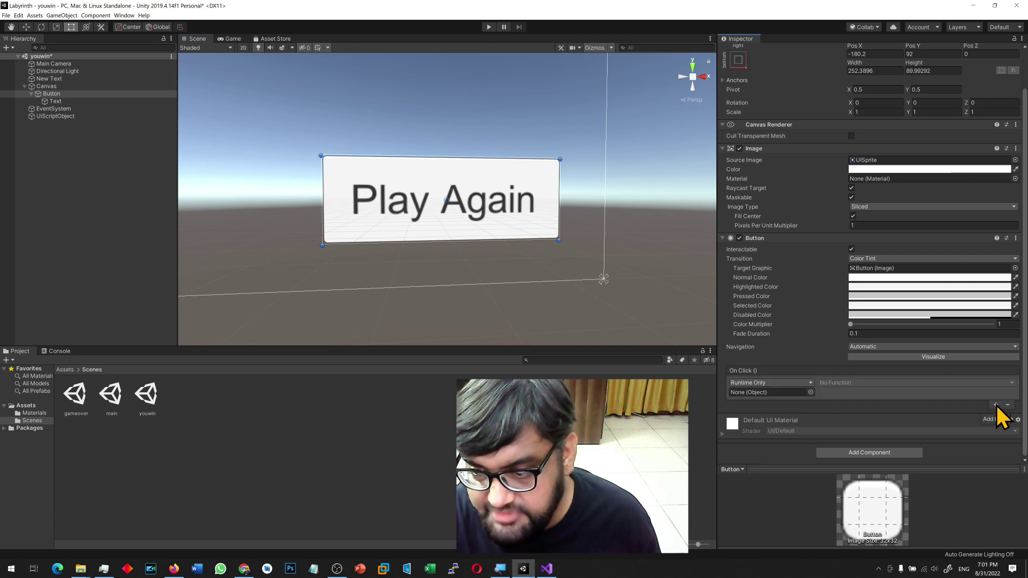
drag(50, 117, 766, 393)
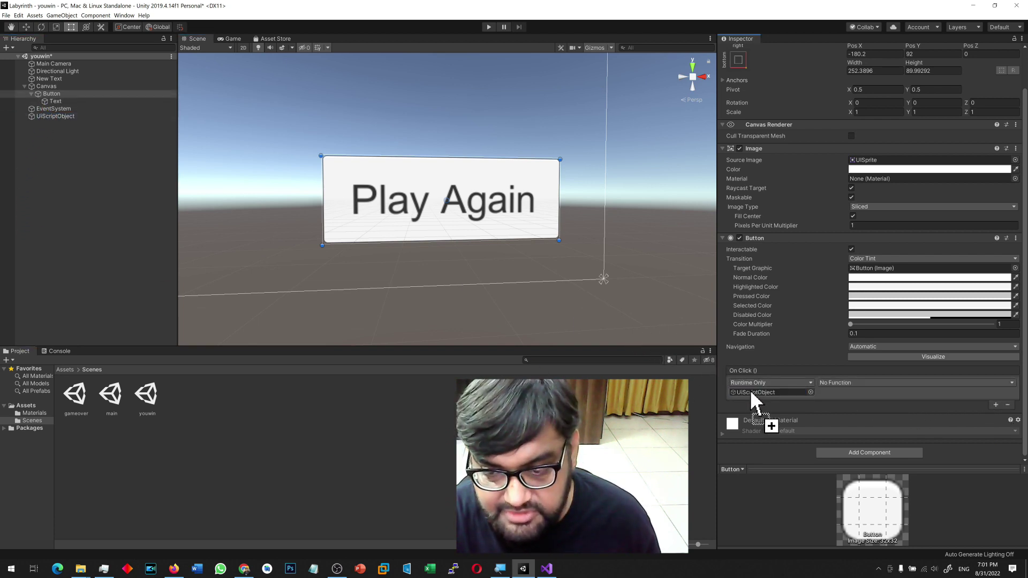
click(838, 382)
mouse_move(857, 419)
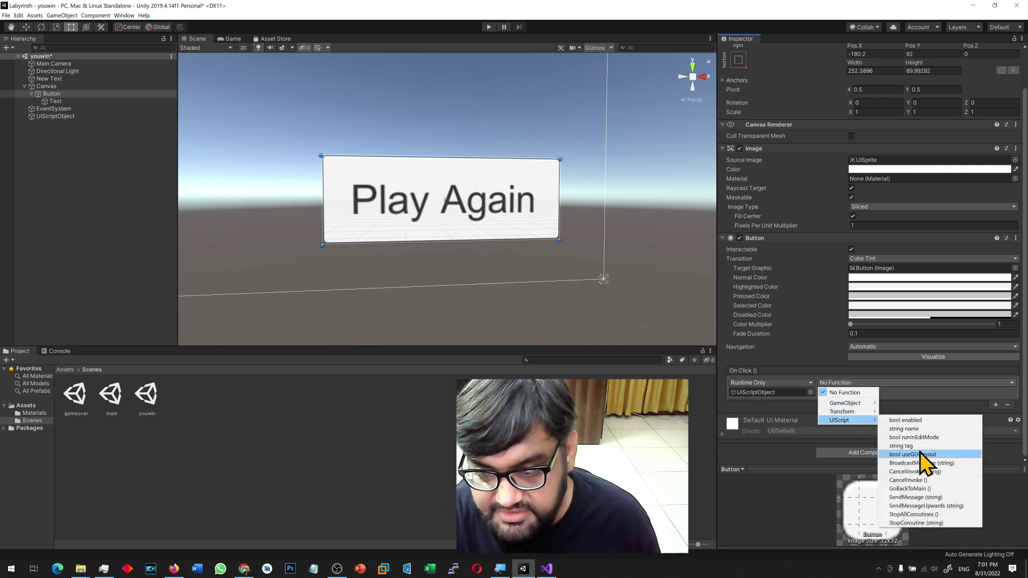
click(920, 489)
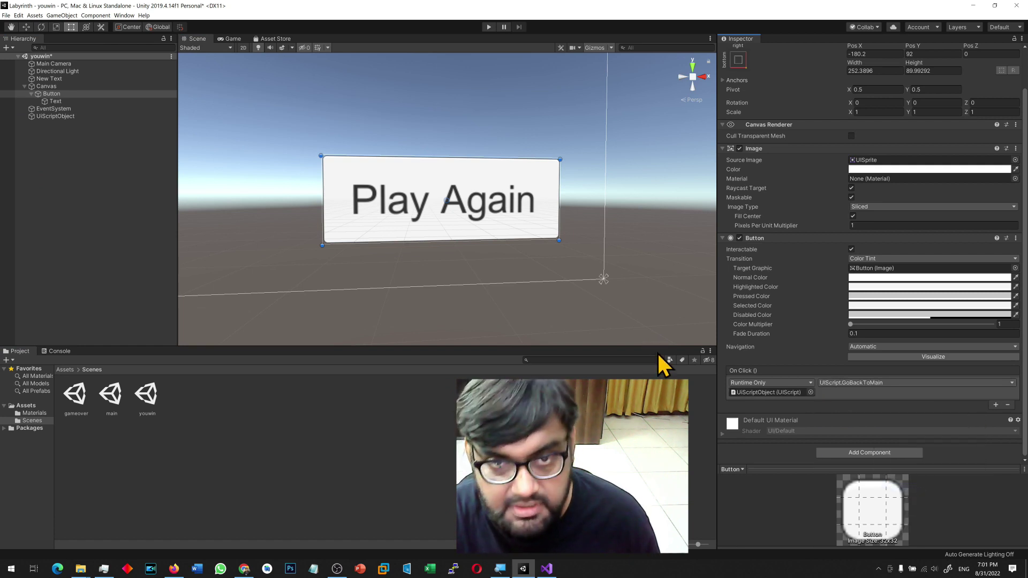
Run the youwin scene and test its Play Again button.
click(488, 27)
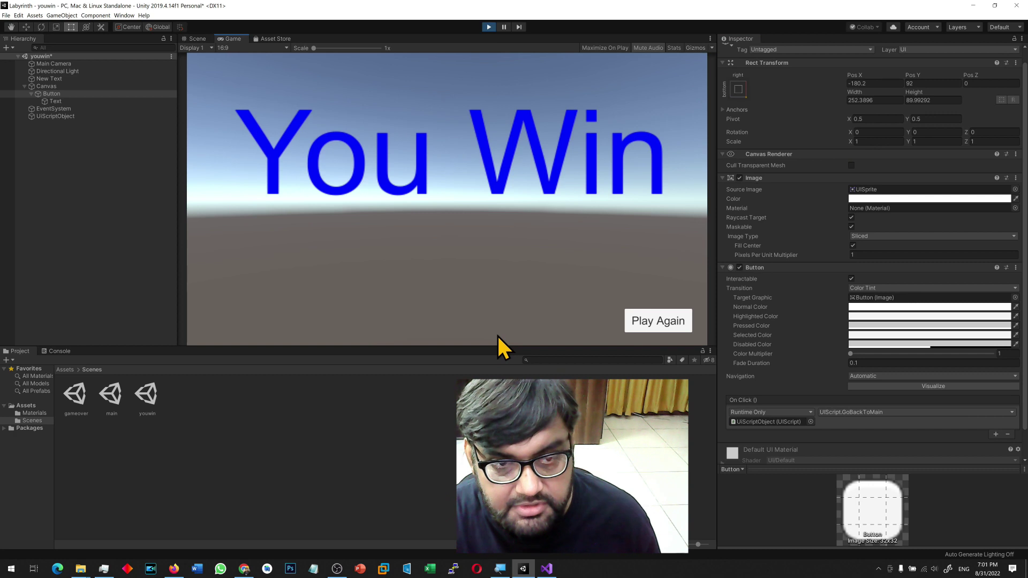
click(659, 327)
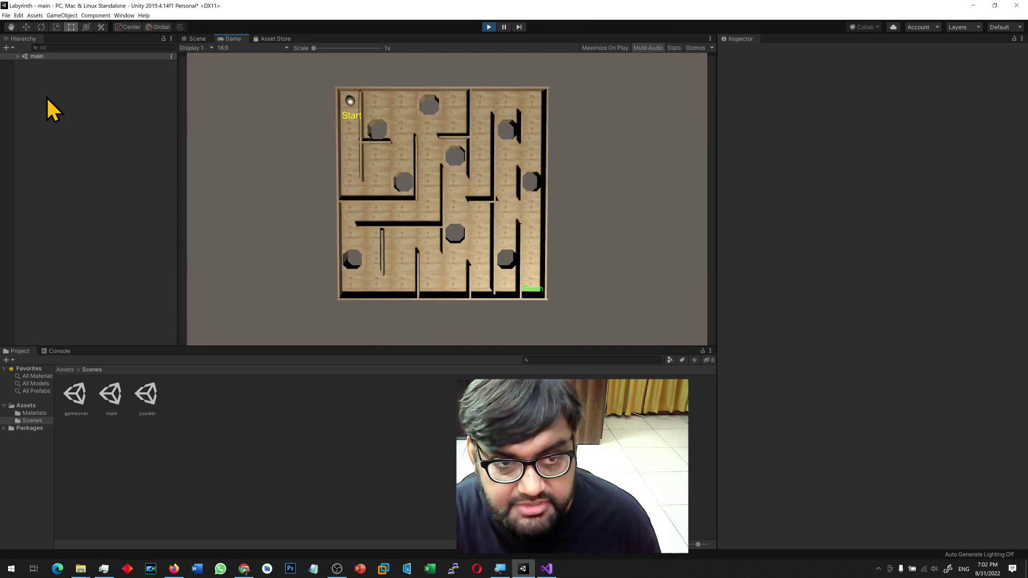
Tilt the maze until the ball drops into a hole, test the game over screen's Play Again button, and stop play mode.
key(Down)
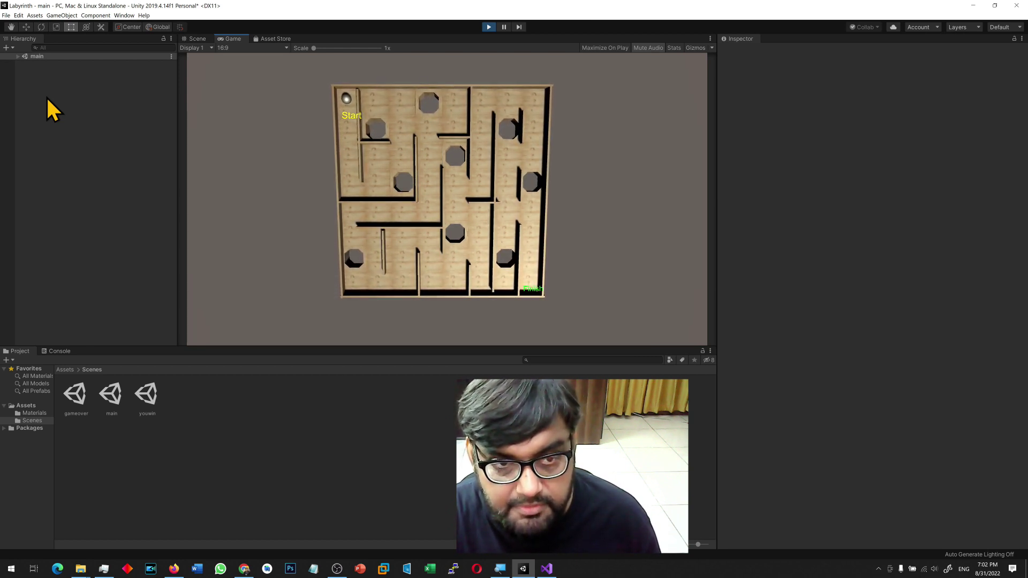
key(Right)
key(Up)
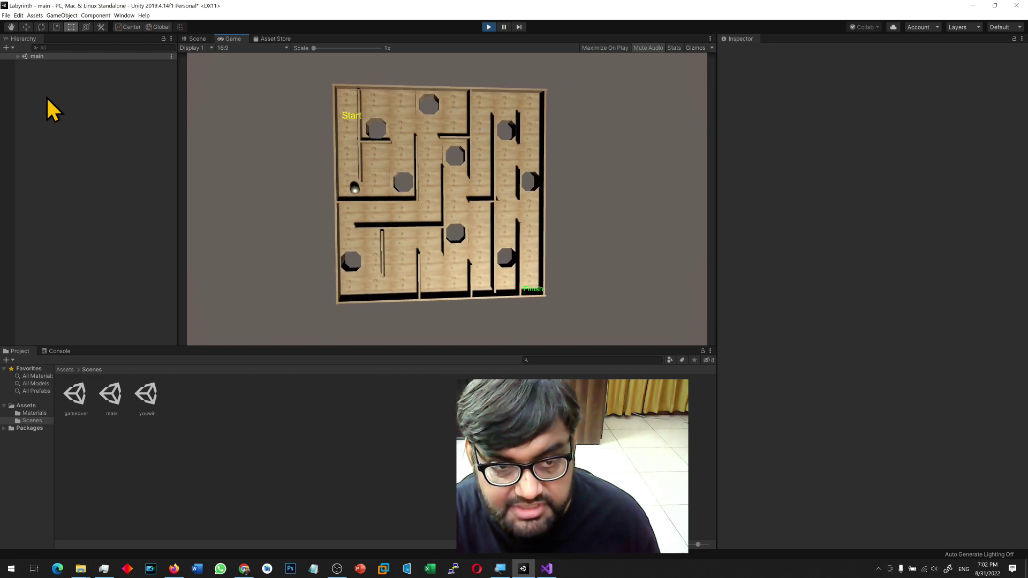
key(Right)
key(Up)
key(Up)
key(Left)
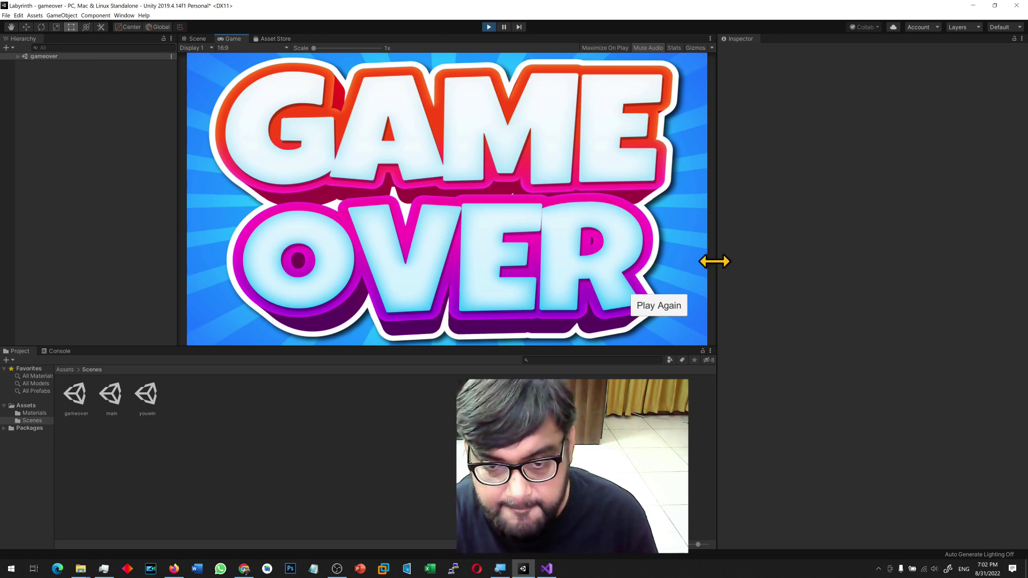
click(651, 304)
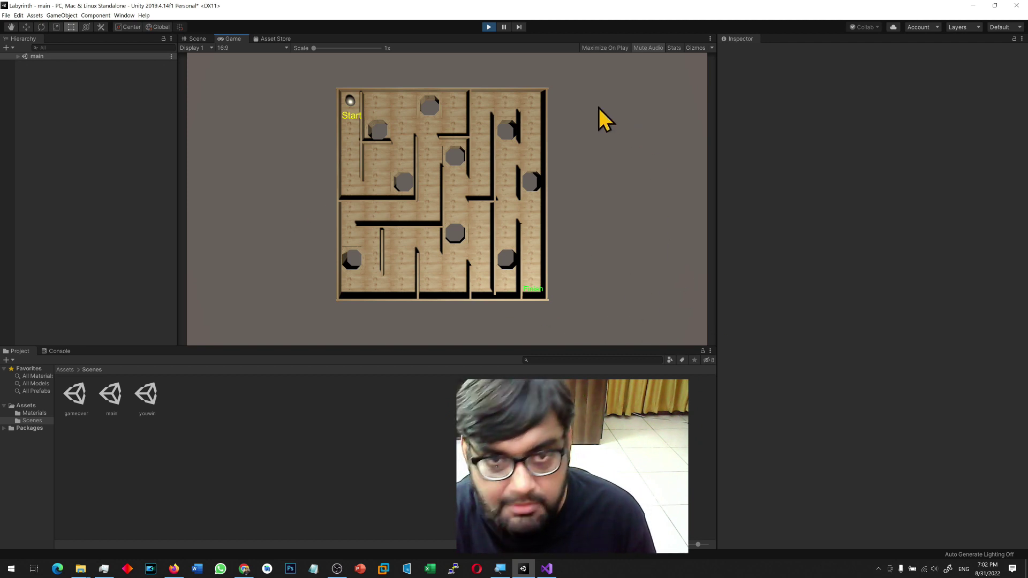
click(493, 27)
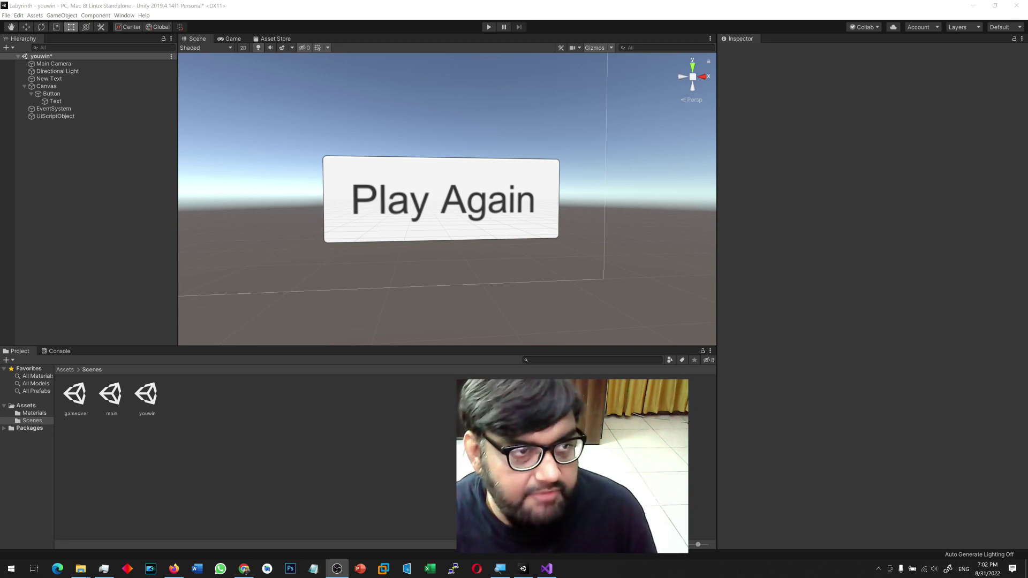
Open the Build Settings and look through the available platforms' options, ending on PC, Mac & Linux Standalone.
click(6, 15)
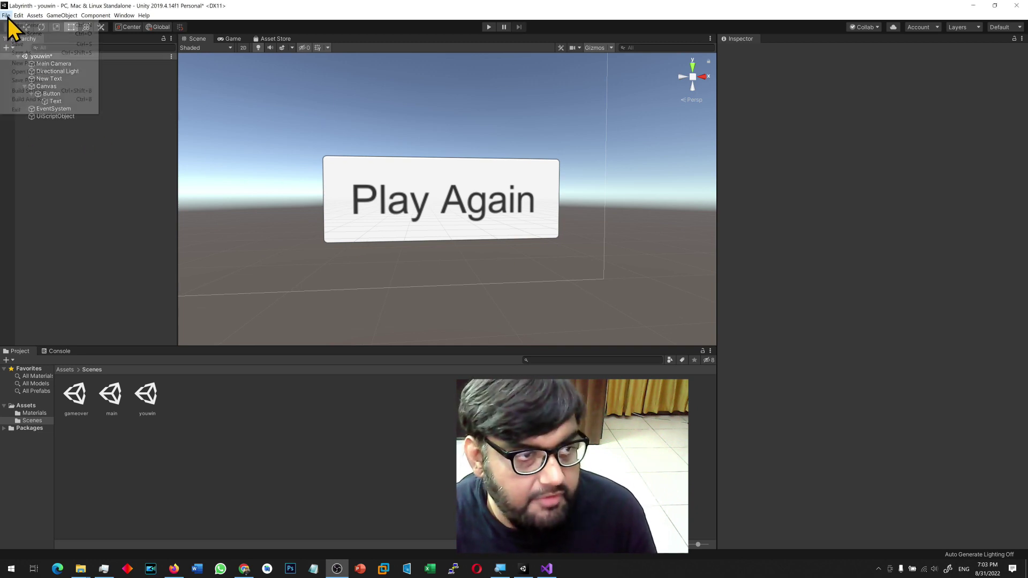
click(34, 90)
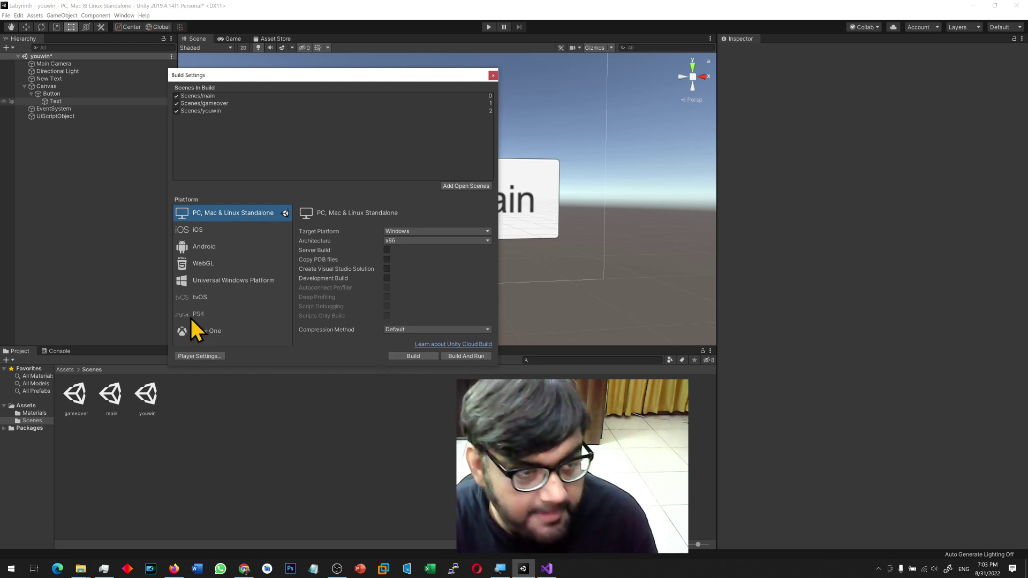
click(202, 229)
click(220, 248)
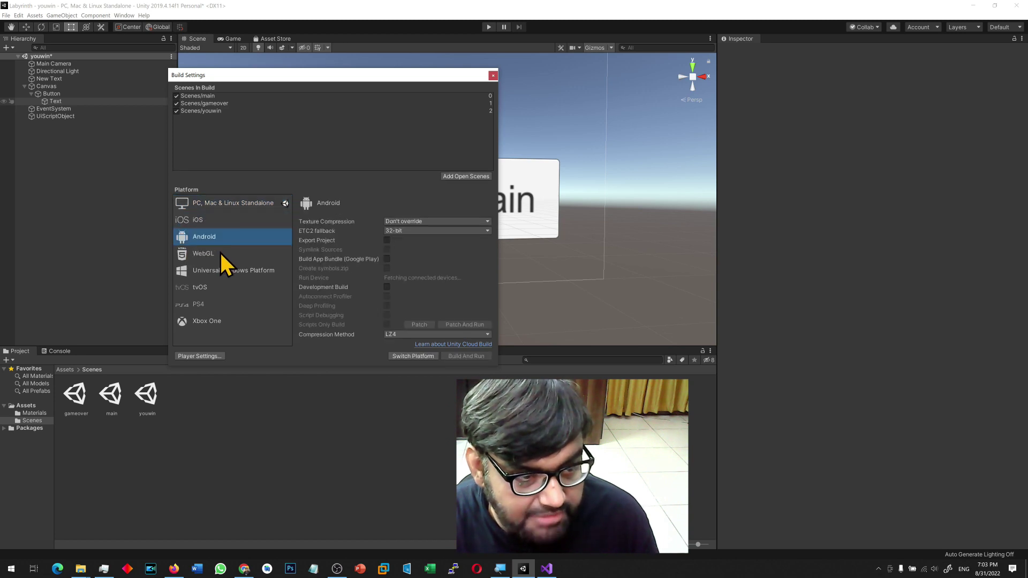
click(220, 263)
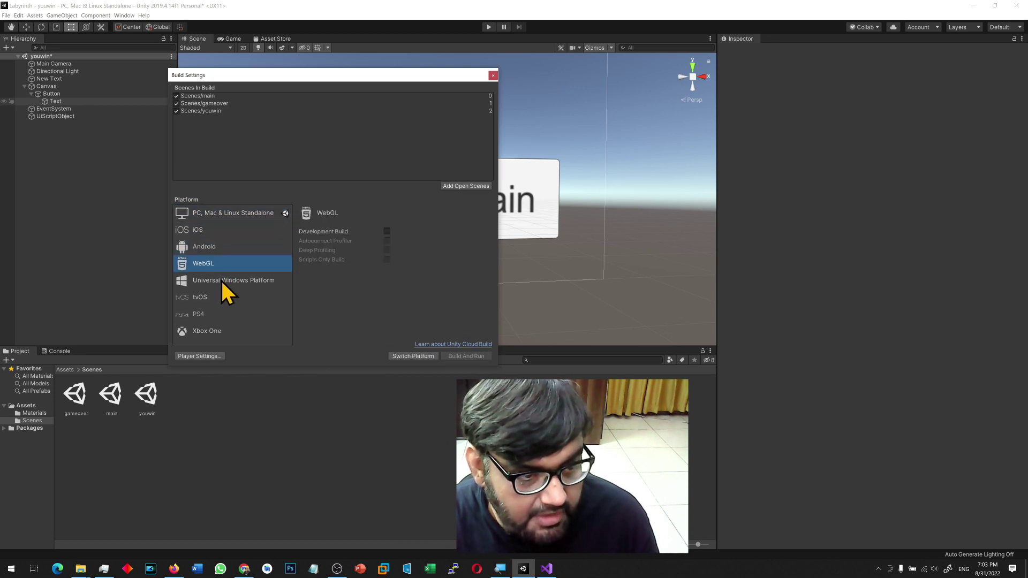
click(214, 299)
click(223, 313)
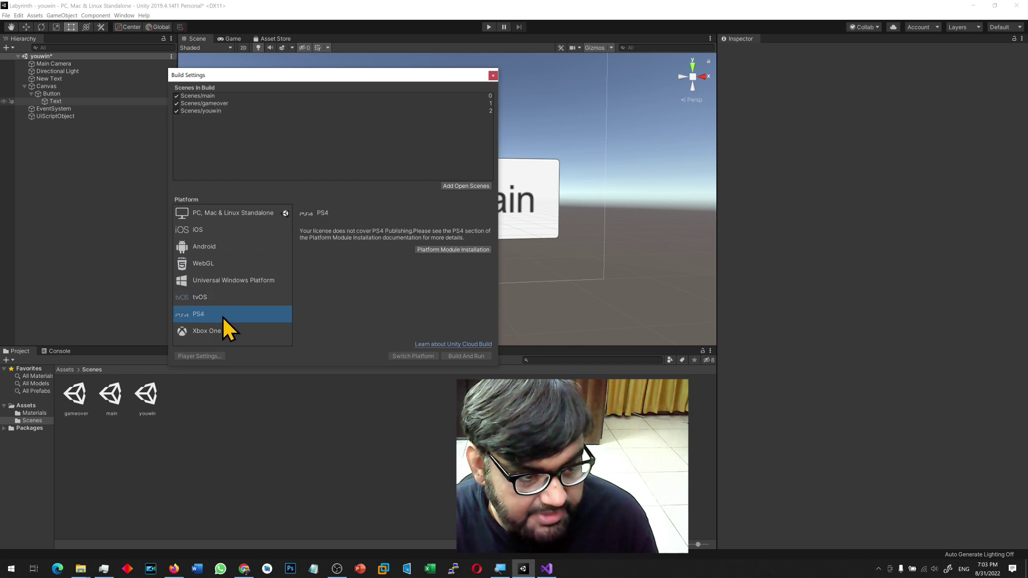
click(229, 331)
click(214, 214)
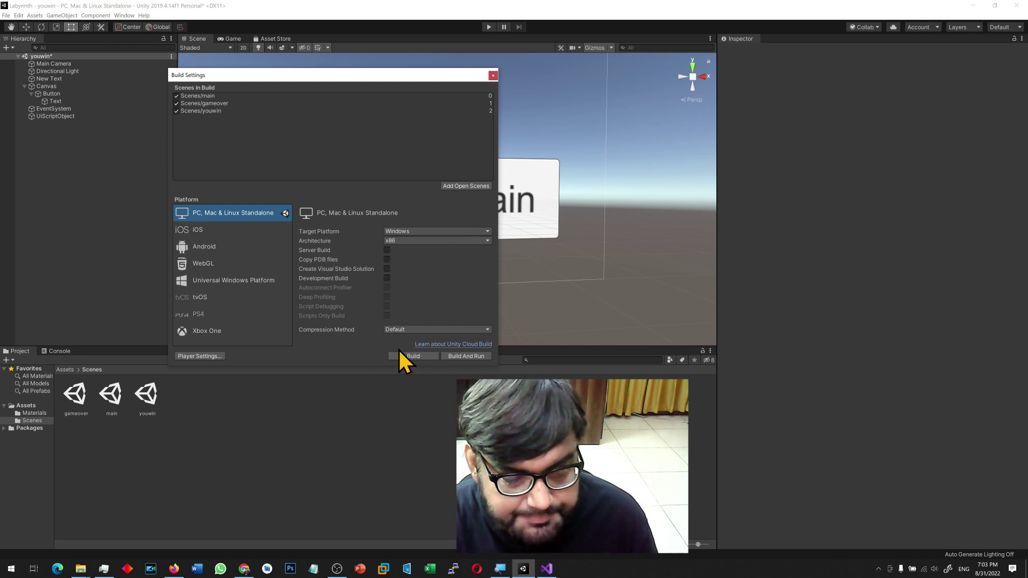
Create a folder named "Windows B uild" on the Windows desktop, and open it briefly to view its contents.
click(973, 6)
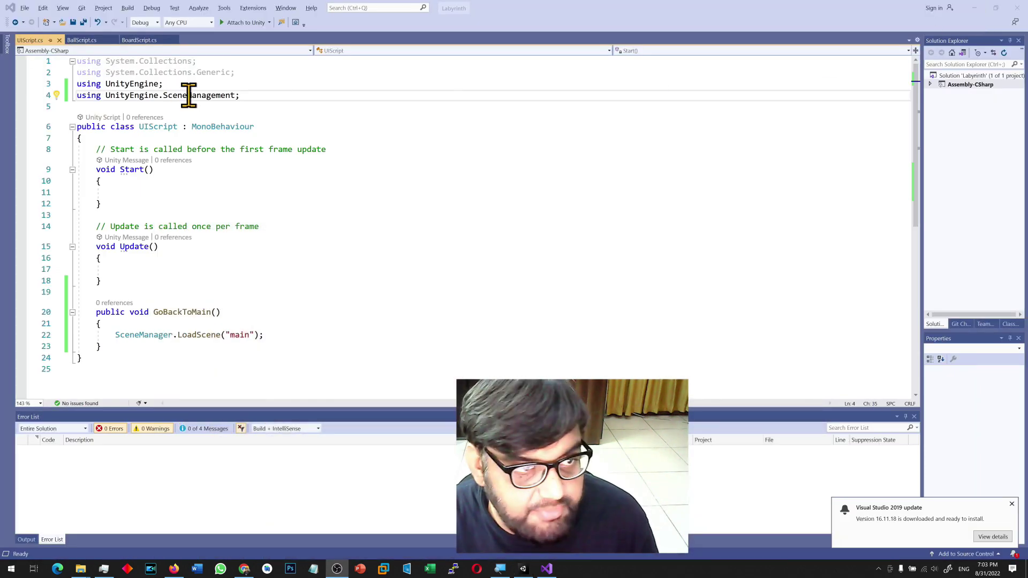
key(super+d)
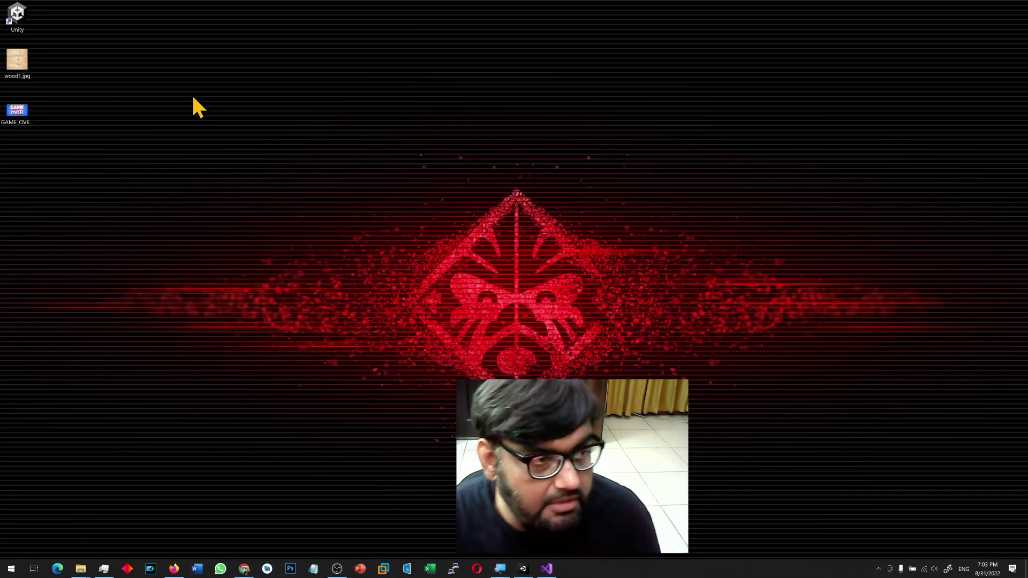
right_click(37, 155)
mouse_move(96, 235)
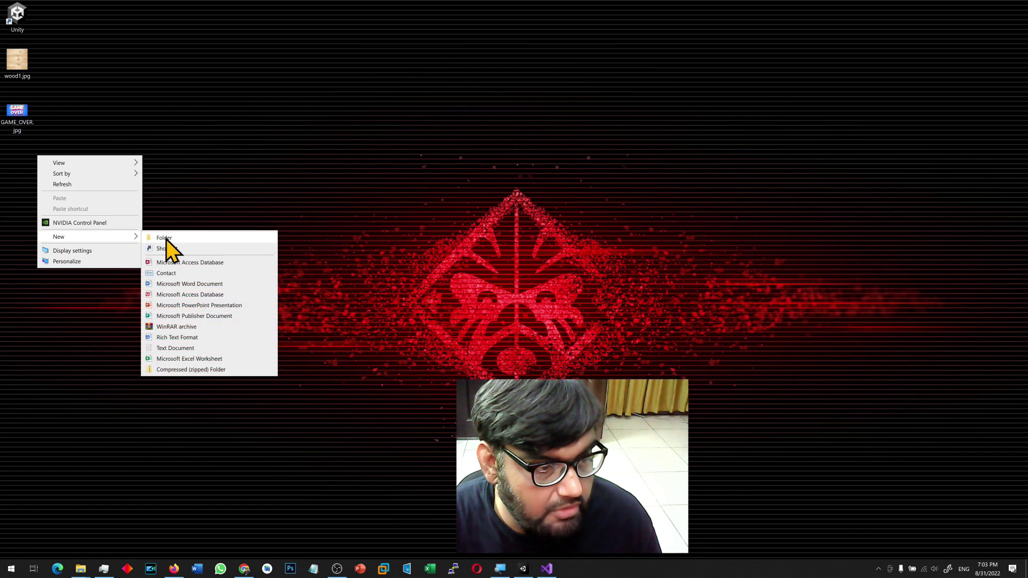
click(166, 242)
text(Wi)
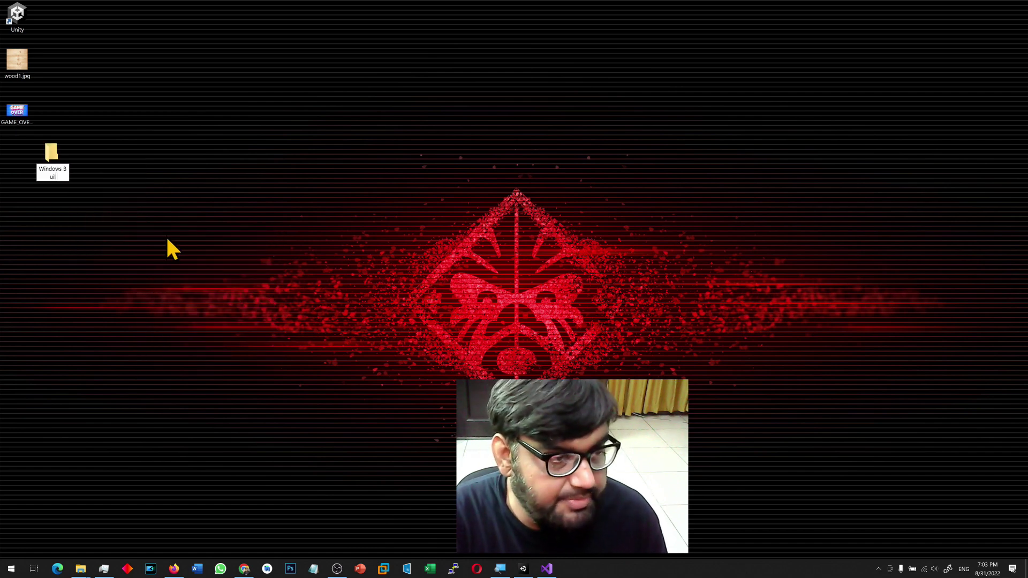
text(ndows B uild)
key(Return)
key(Return)
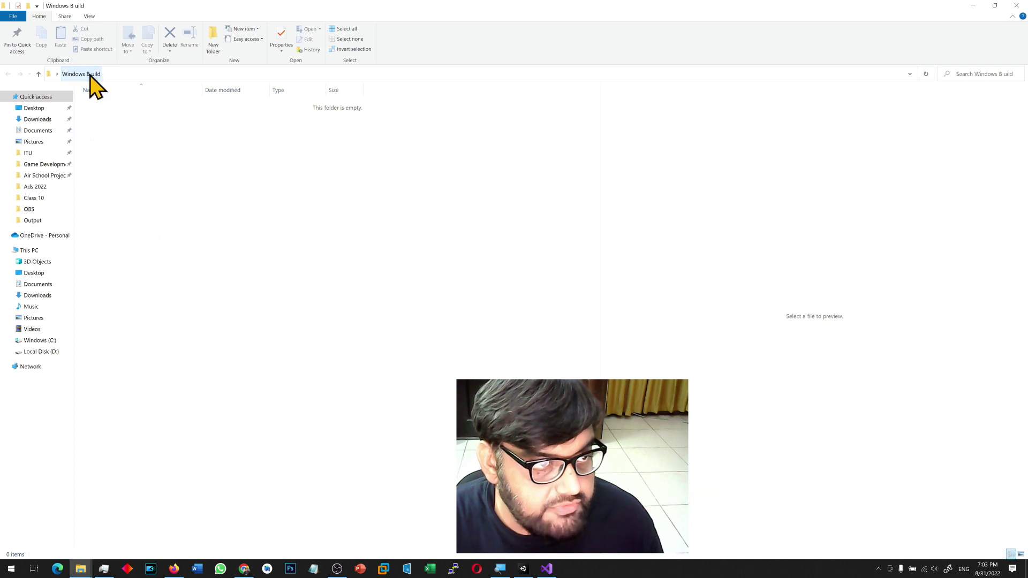
click(1016, 5)
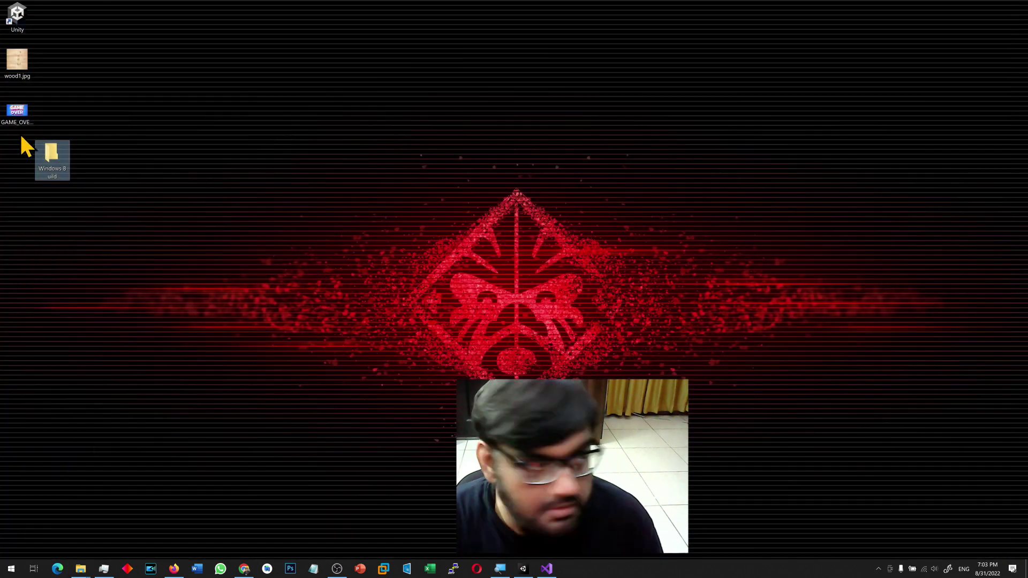
Rename the misspelled build folder on the desktop to "Windows Build" and switch back to Unity.
key(F2)
click(65, 169)
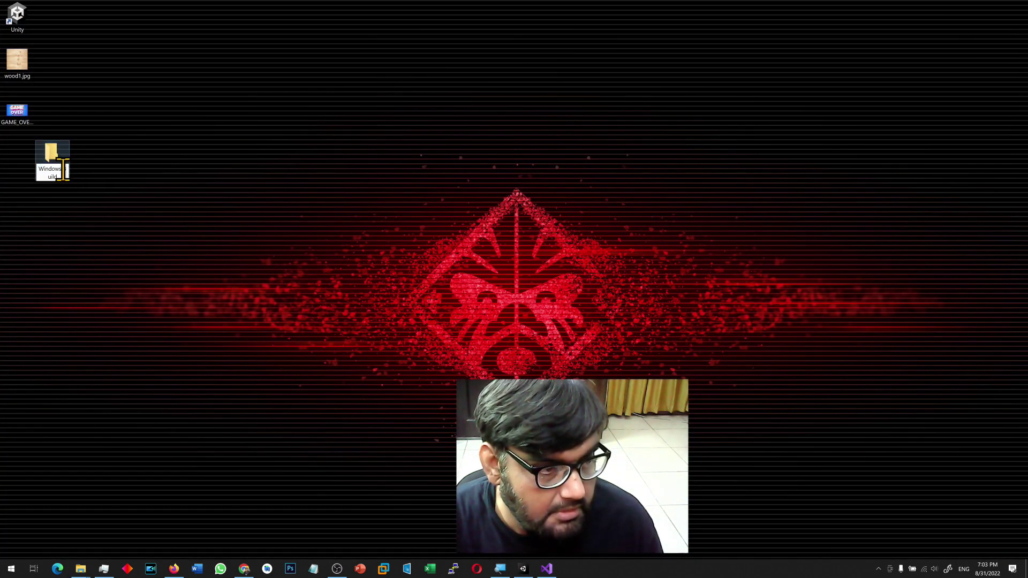
key(BackSpace)
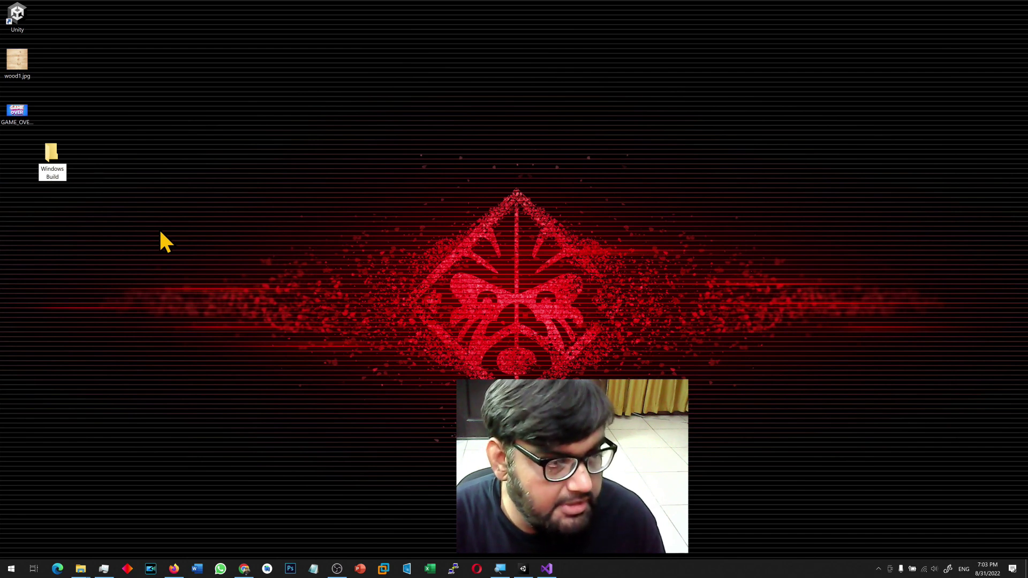
key(Return)
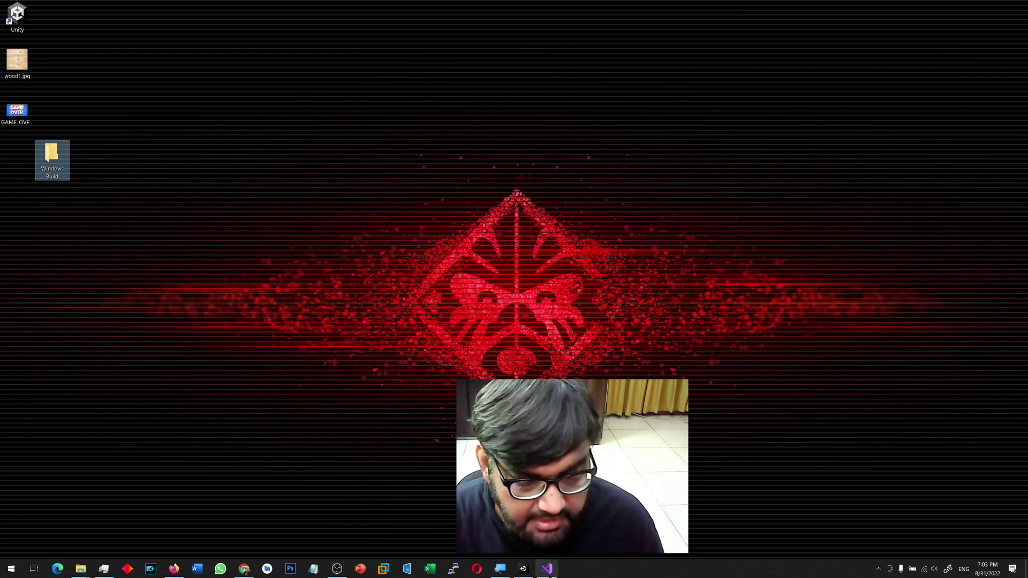
click(525, 570)
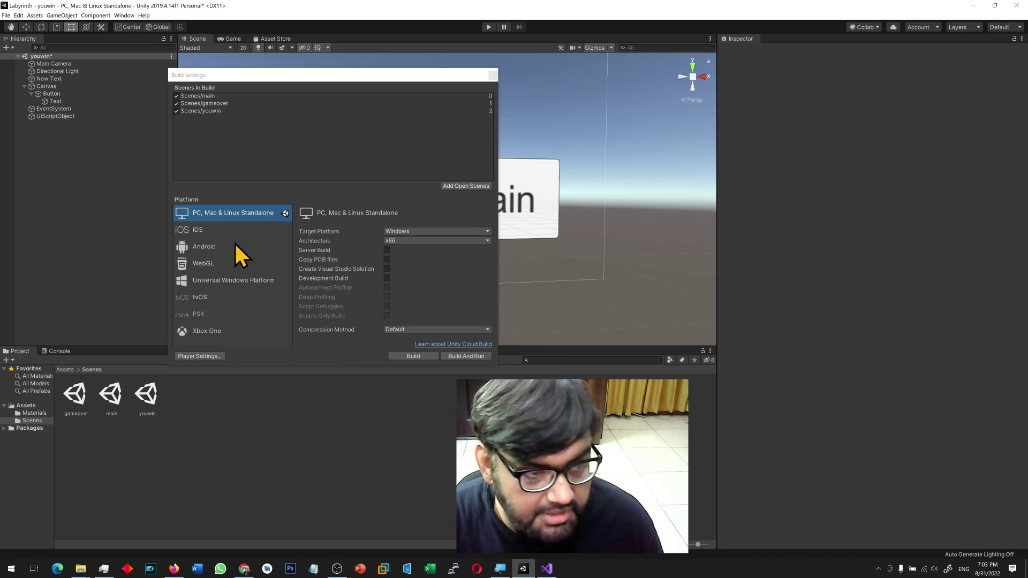
click(398, 356)
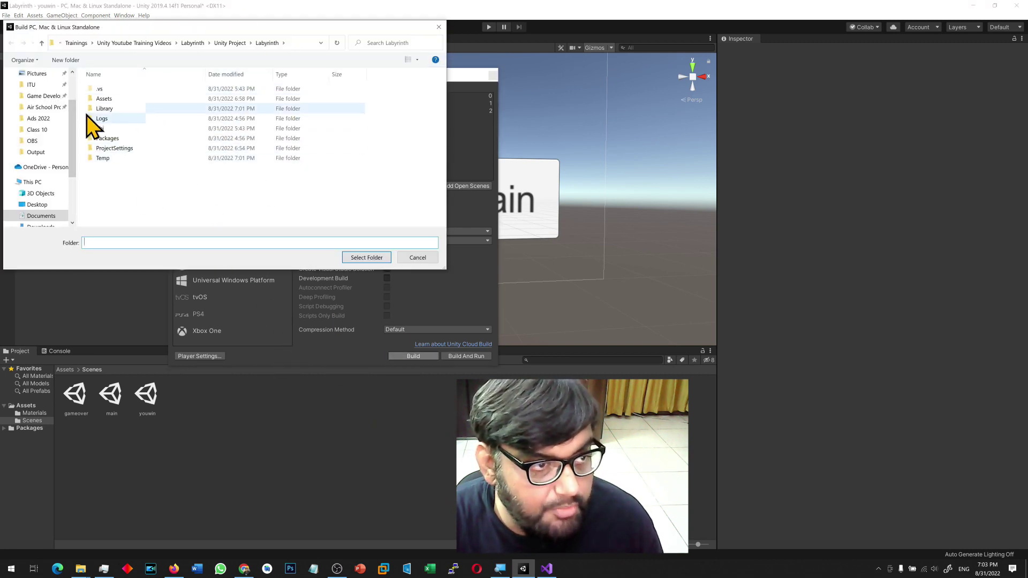
scroll(32, 133, up, 2)
click(35, 92)
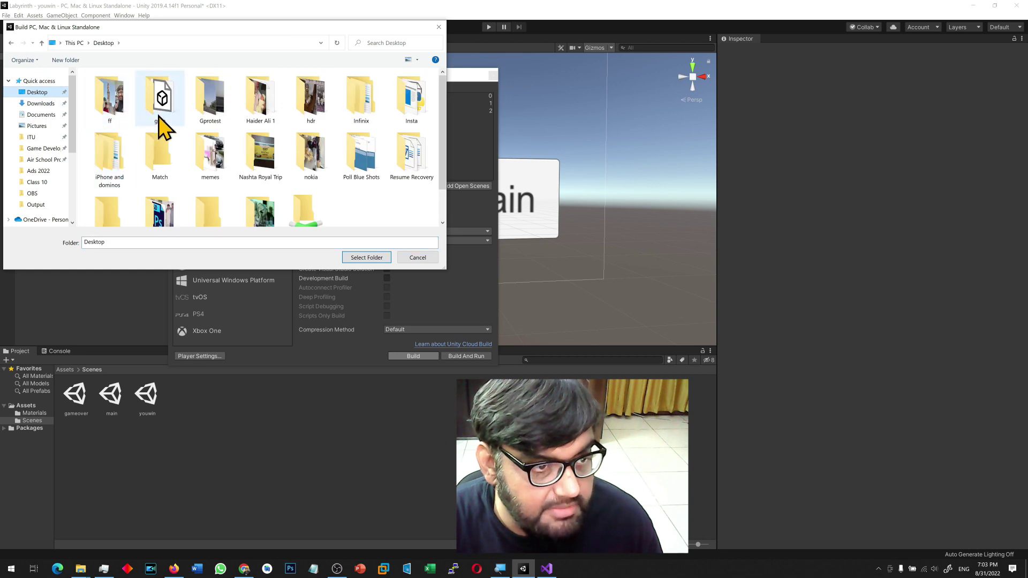
scroll(154, 121, down, 1)
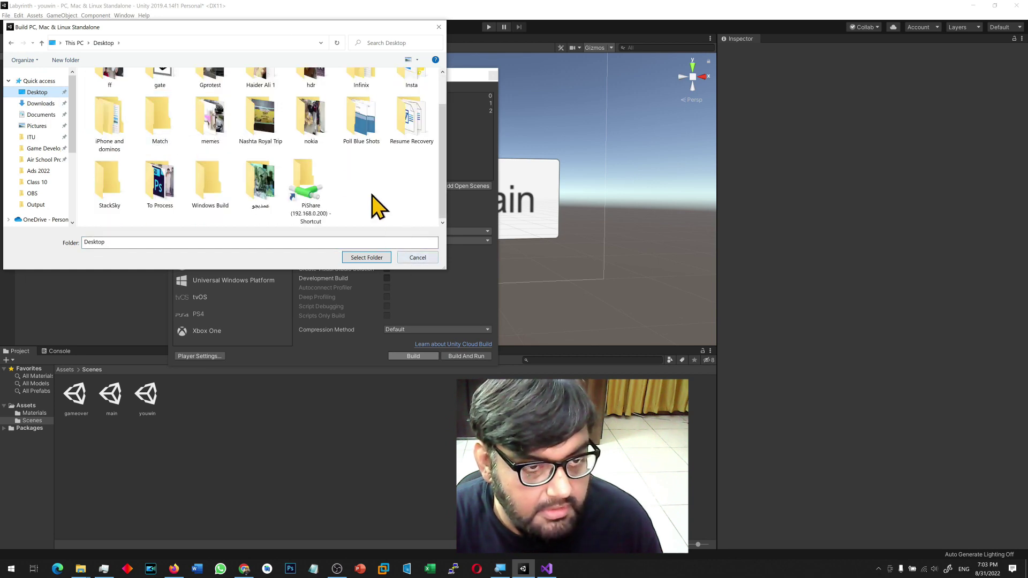
ctrl+scroll(378, 208, down, 6)
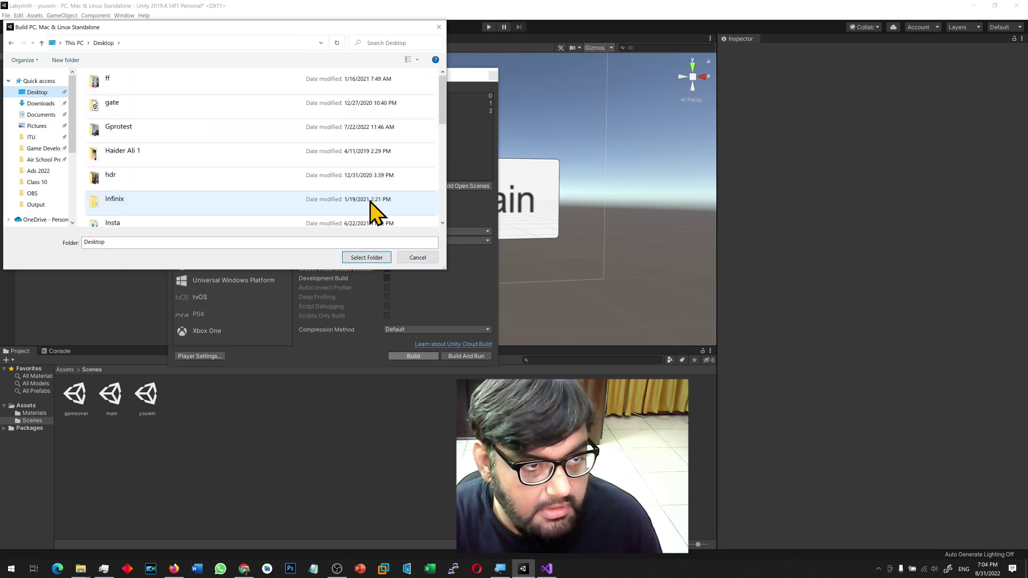
ctrl+scroll(371, 204, up, 2)
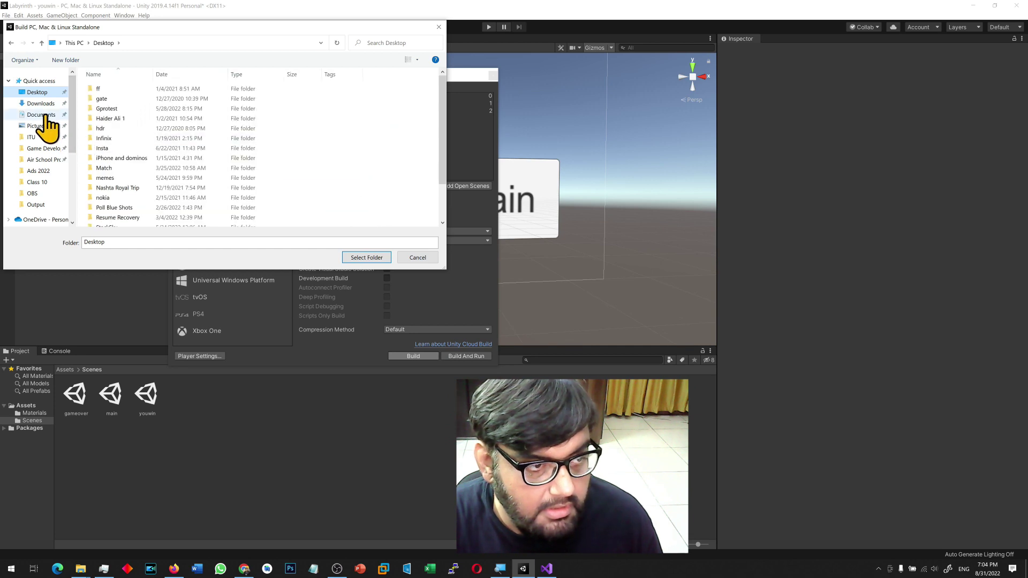
click(418, 258)
Build the game for PC, Mac & Linux Standalone into the desktop's Windows Build folder.
click(395, 356)
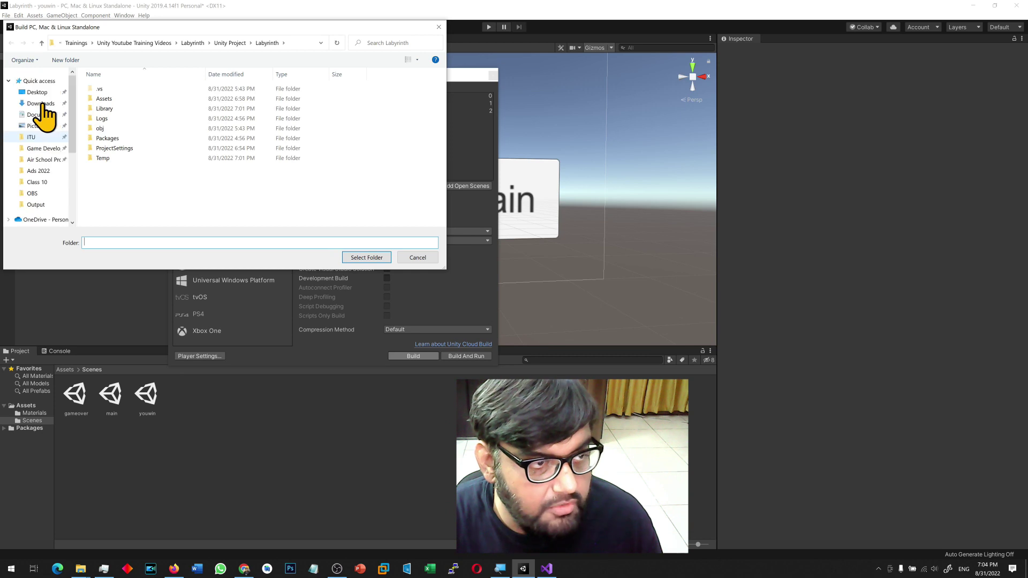
click(36, 92)
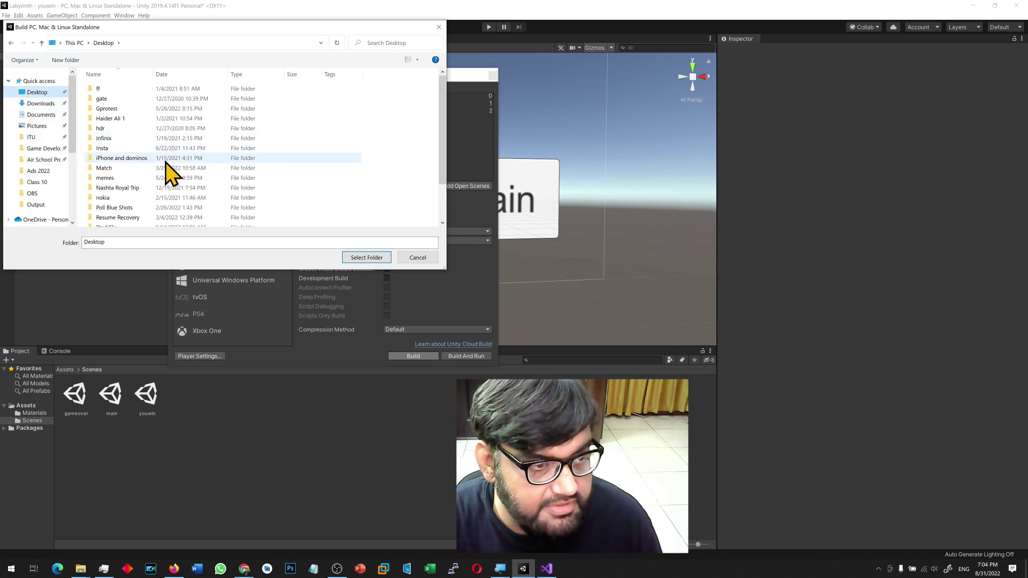
click(144, 162)
scroll(144, 162, down, 3)
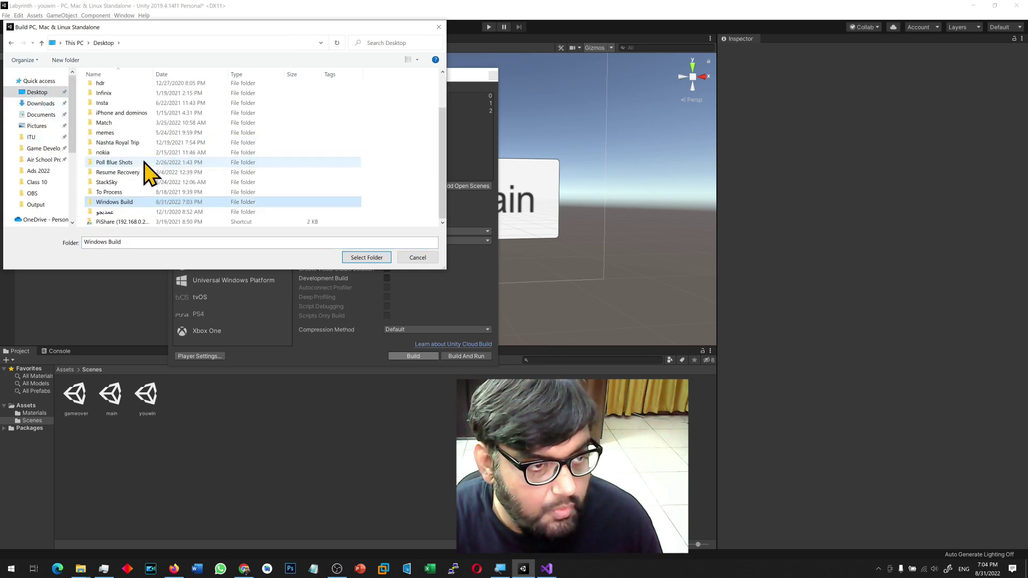
double_click(129, 211)
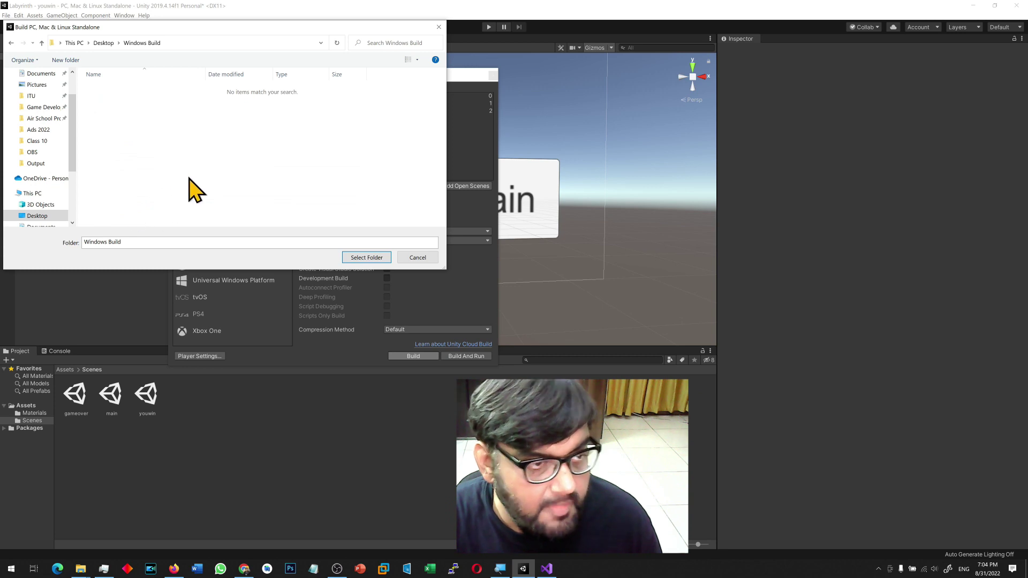
click(351, 259)
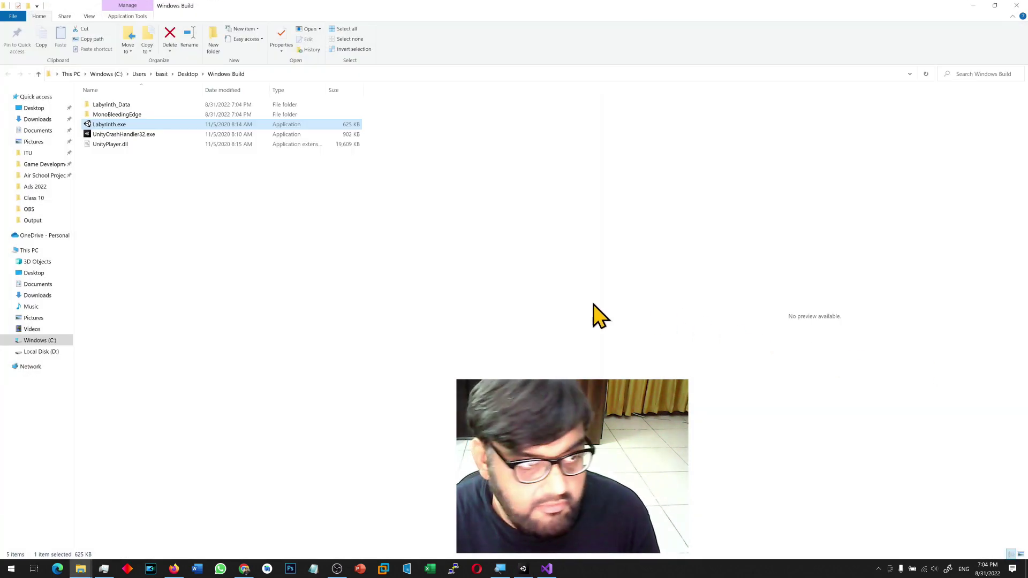
Launch the built Labyrinth.exe and tilt the maze until the ball drops into a hole.
click(413, 328)
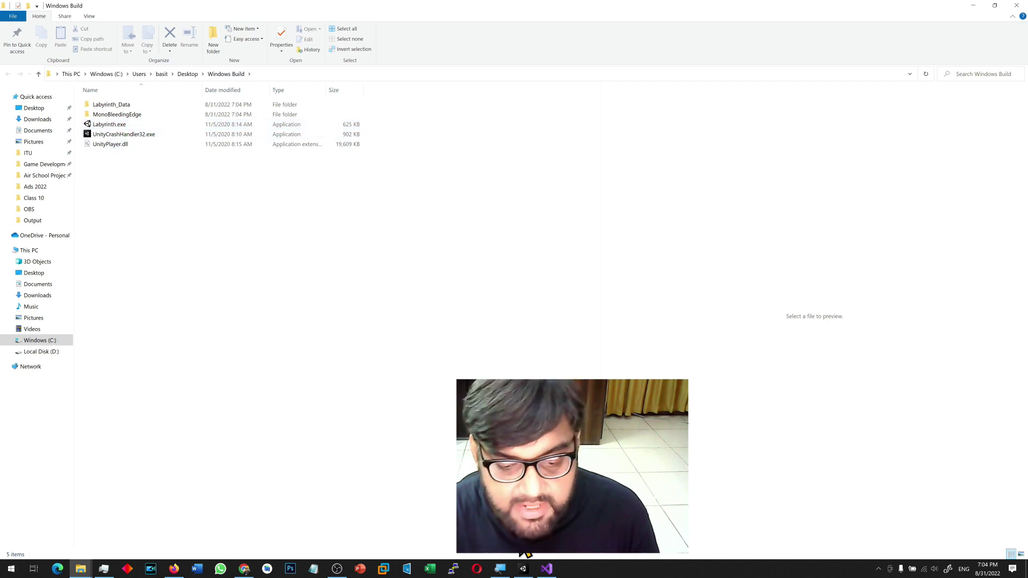
double_click(108, 127)
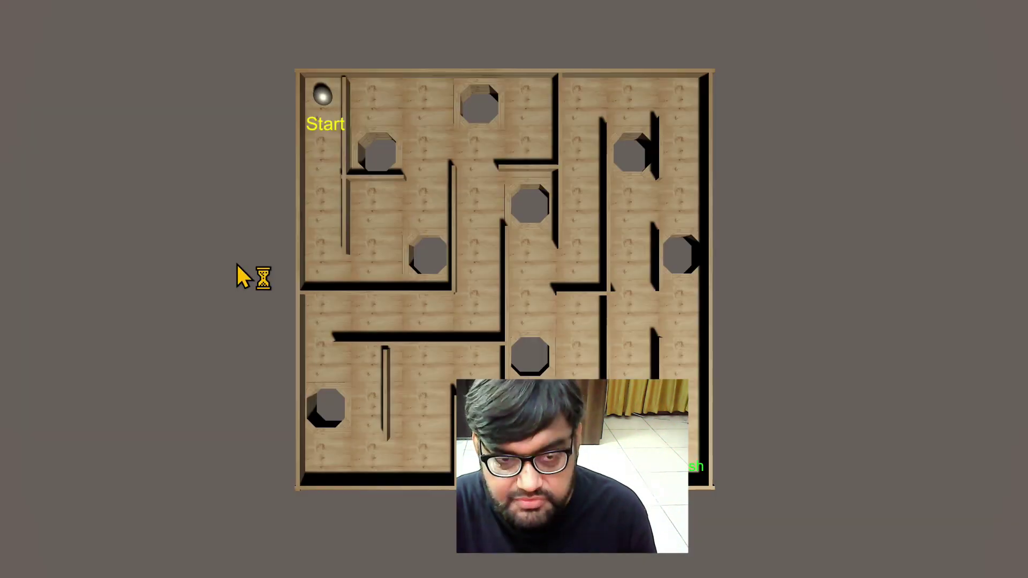
key(Down)
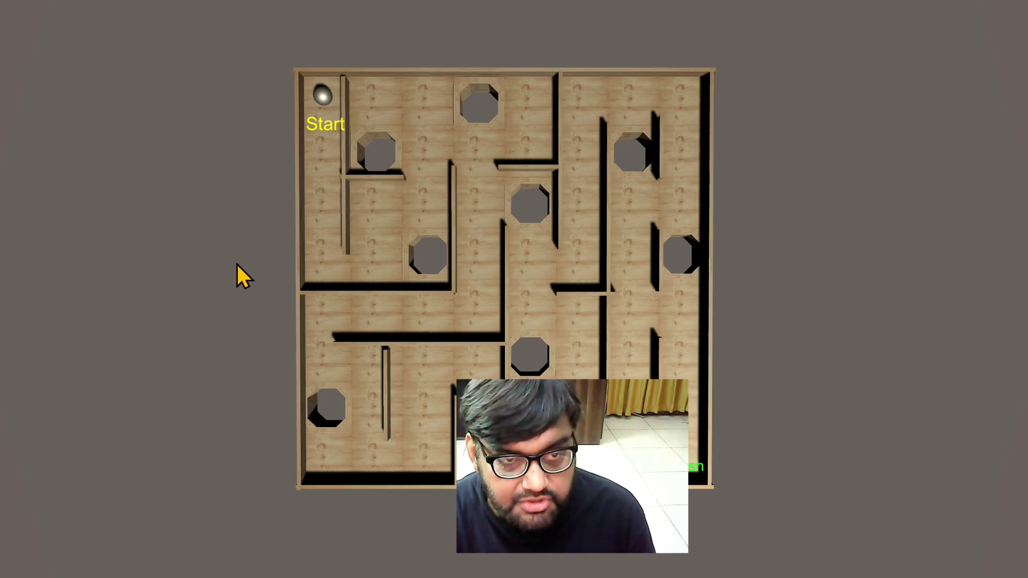
key(Up)
key(Down)
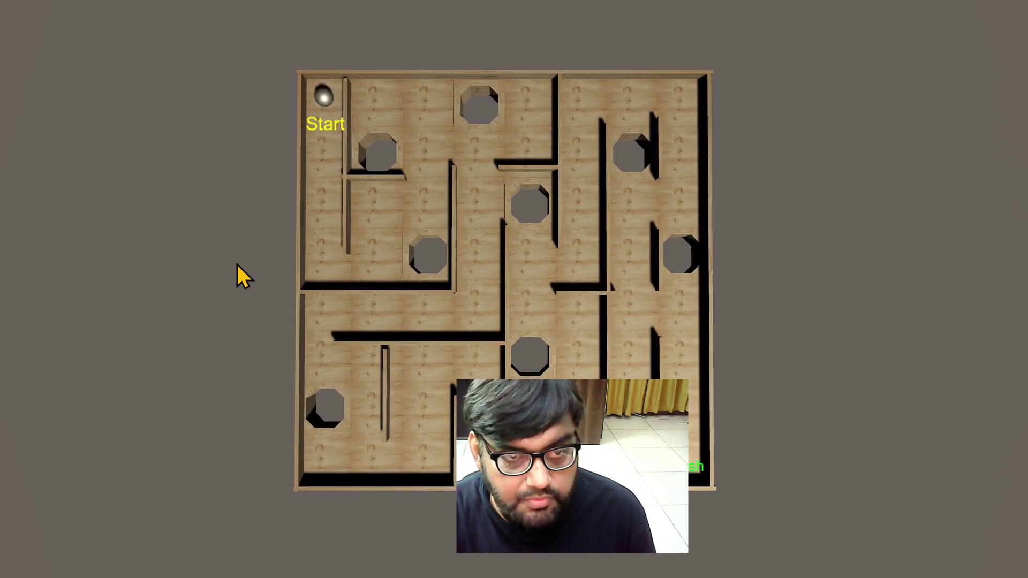
key(Up)
key(Up)
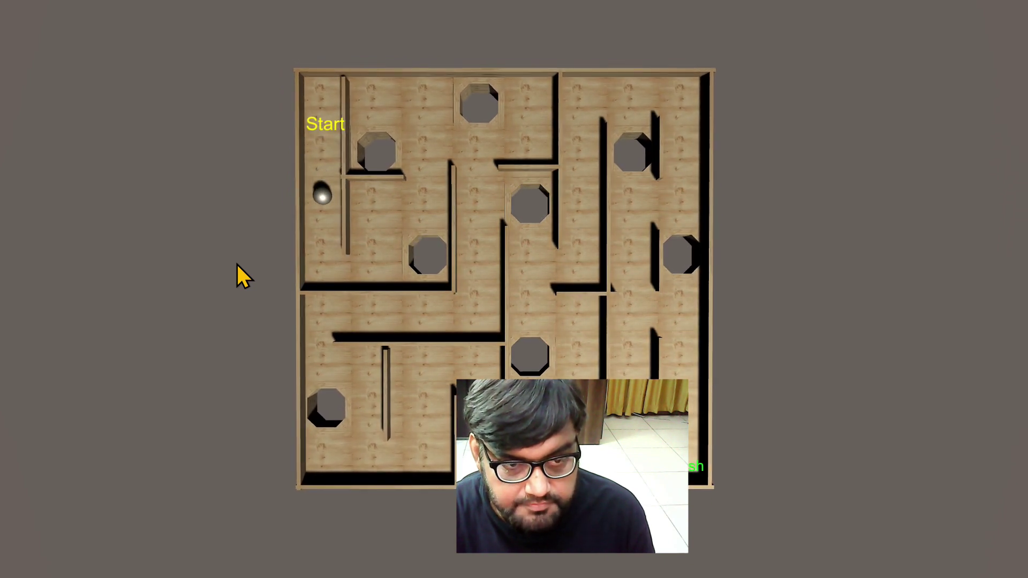
key(Right)
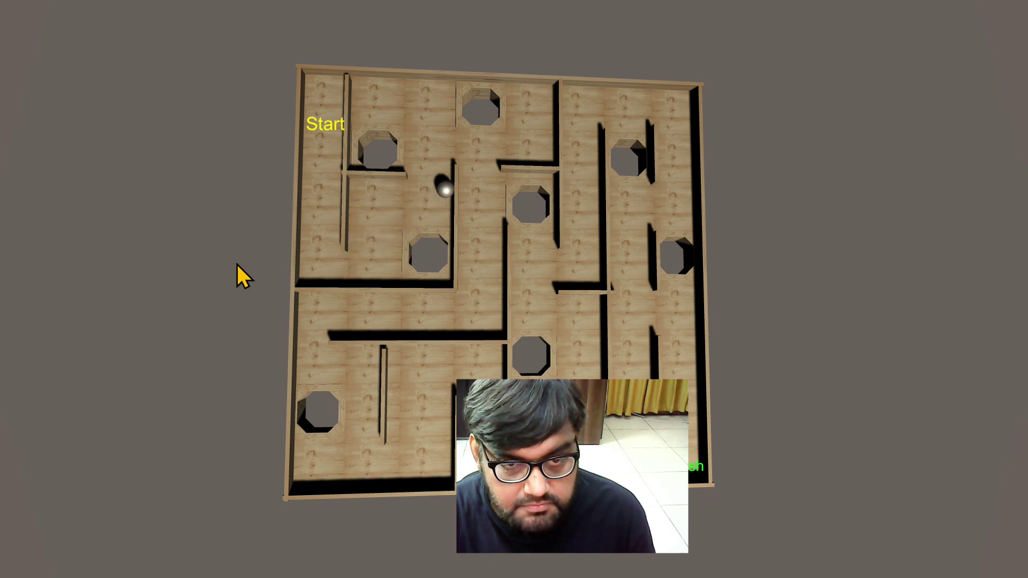
key(Down)
key(Down)
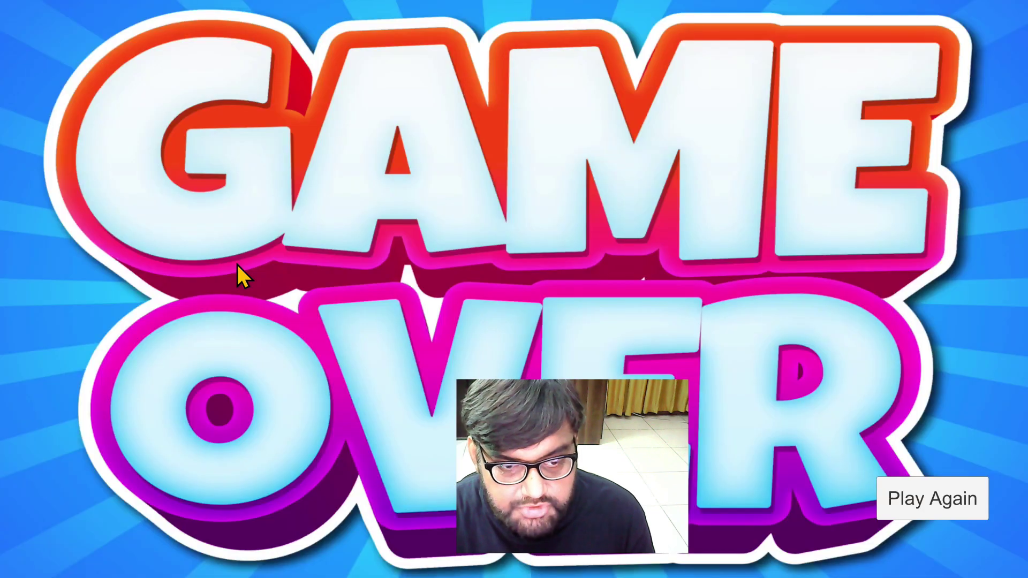
Test the game over screen's Play Again button in the built game, then close the game and return to the desktop.
click(941, 495)
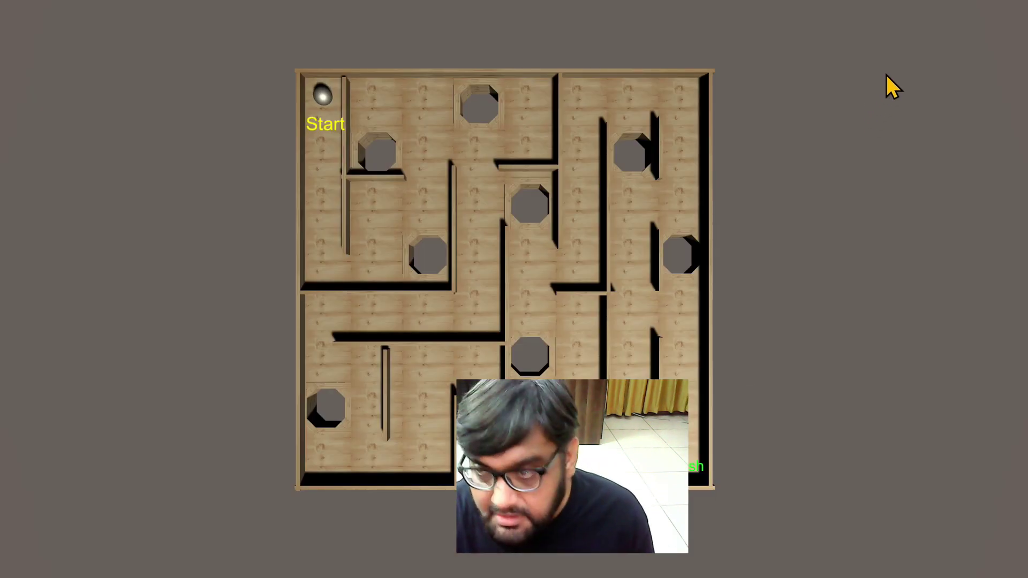
key(alt+Return)
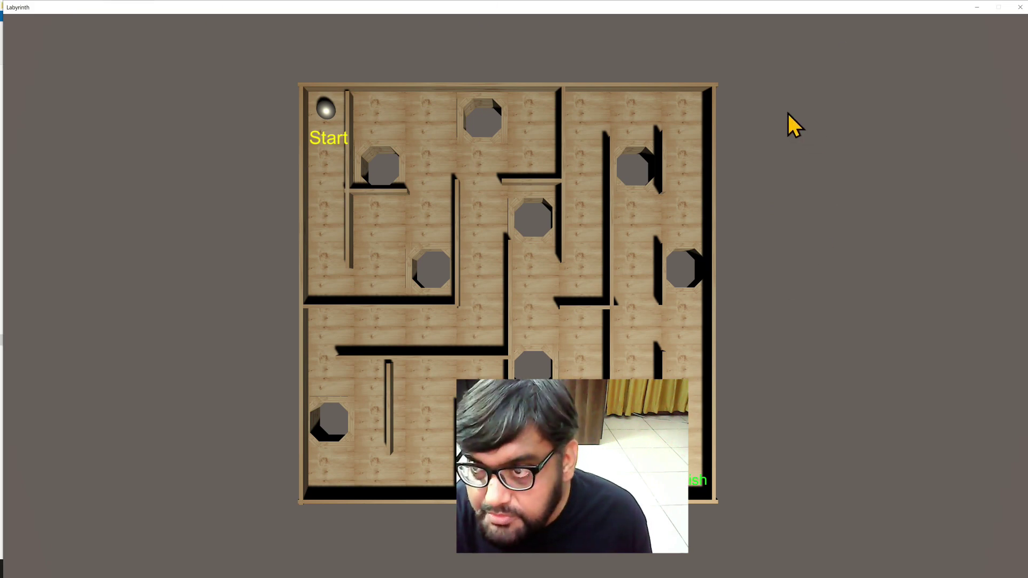
click(1016, 10)
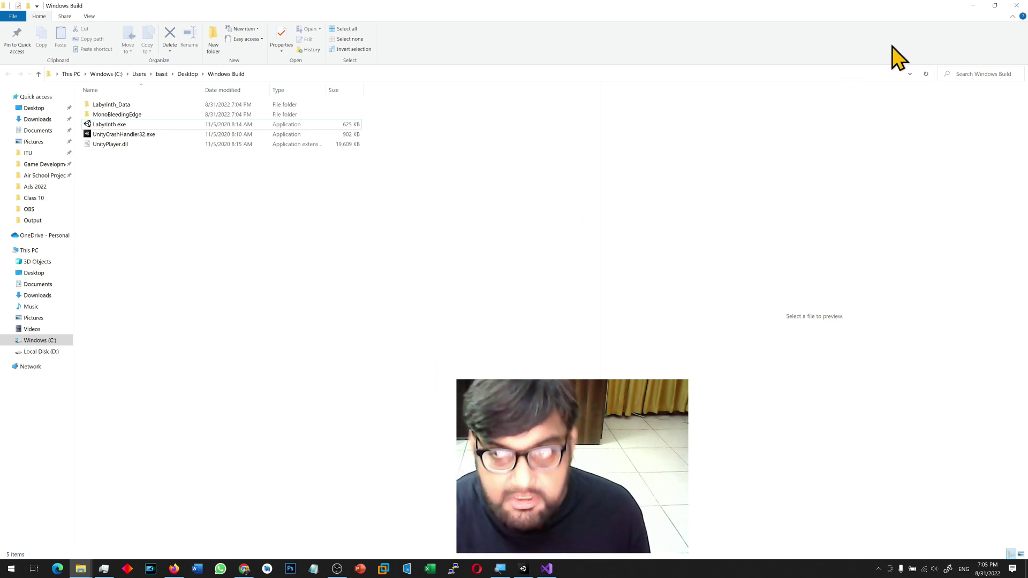
click(975, 5)
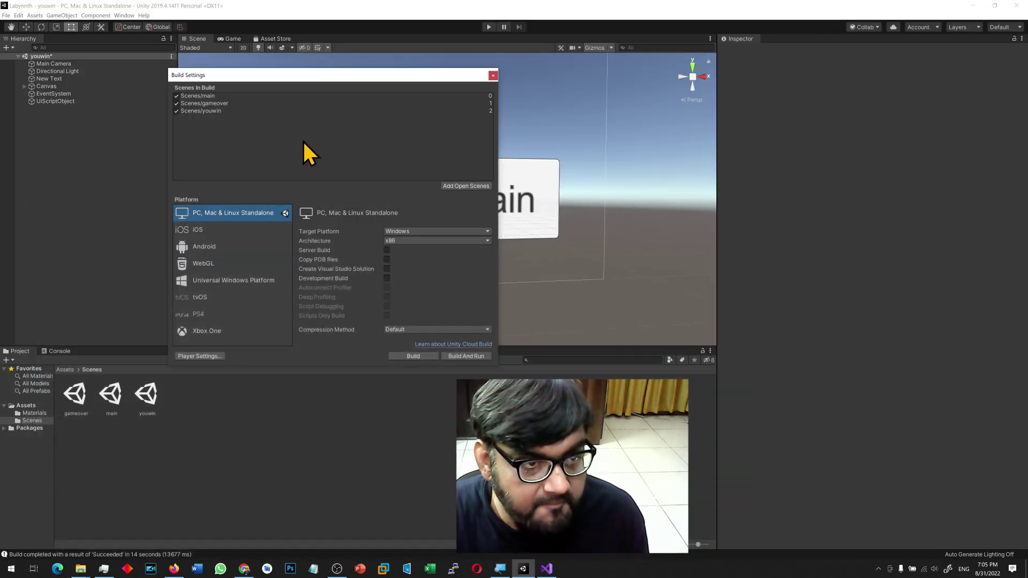
click(973, 5)
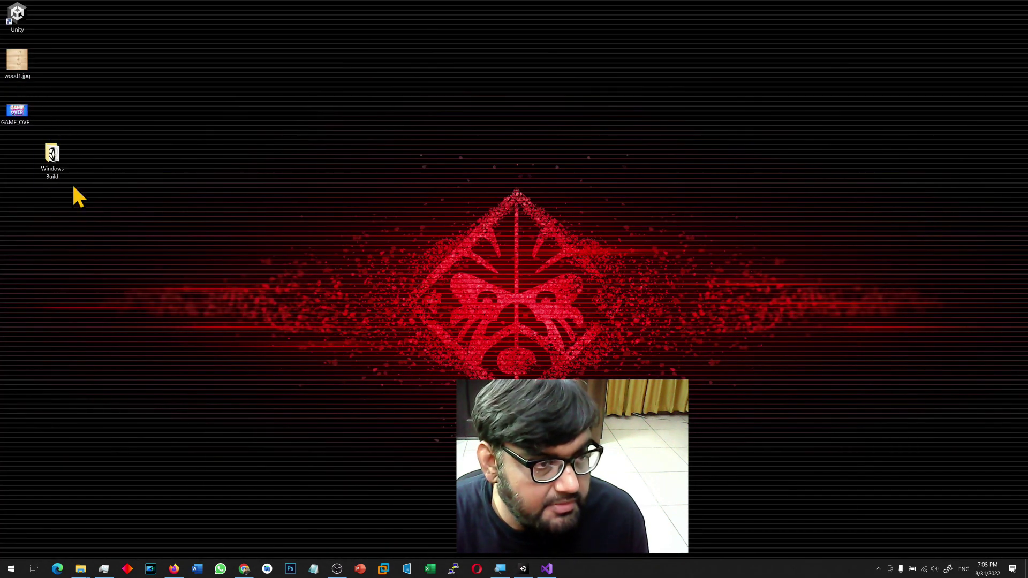
double_click(51, 160)
right_click(161, 245)
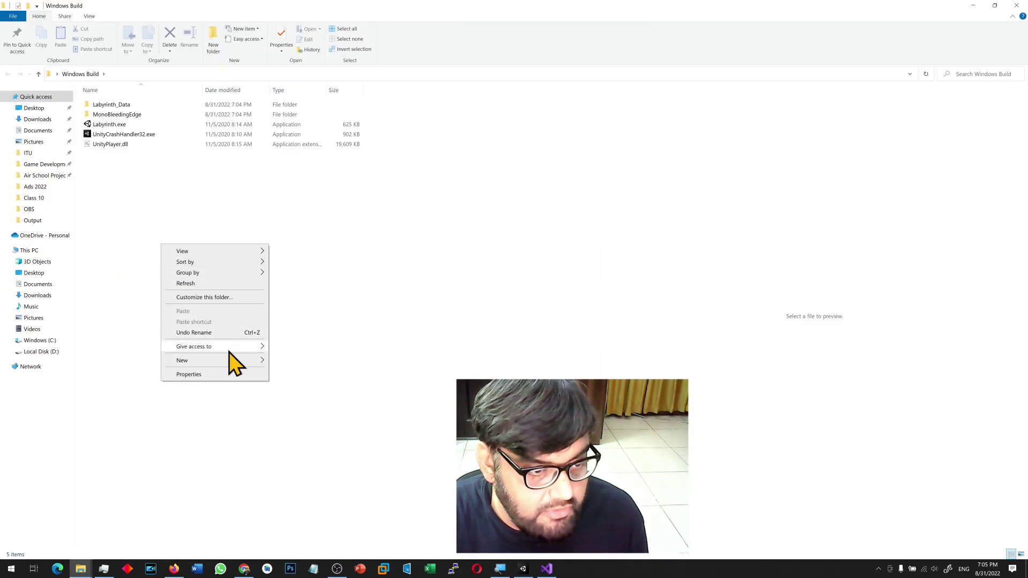
click(1014, 6)
Create a folder named "Web Build" on the desktop.
right_click(23, 237)
mouse_move(92, 331)
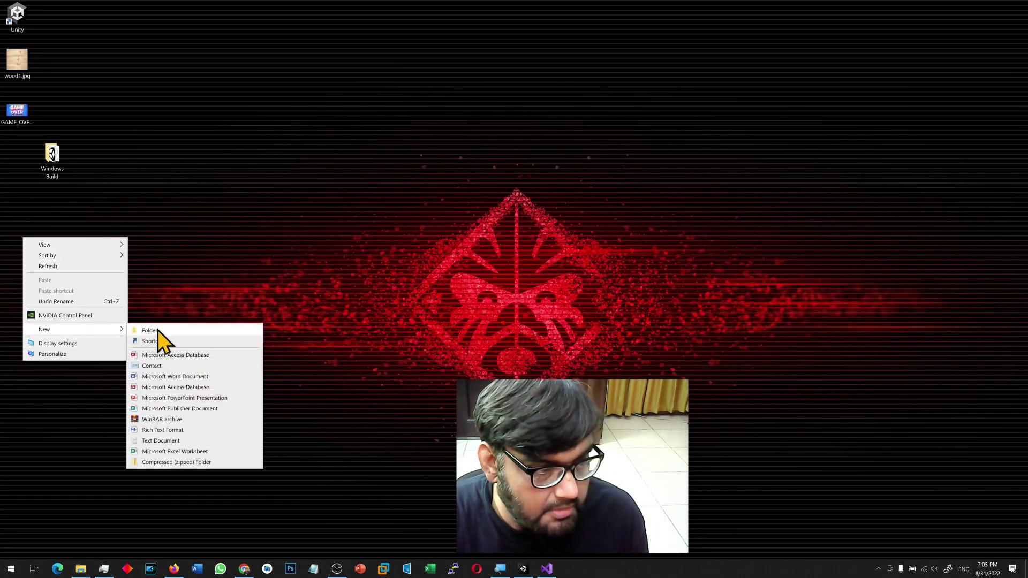
click(157, 330)
text(Web Build)
key(Return)
key(Return)
Return to Unity's Build Settings and switch the build platform to WebGL.
click(523, 568)
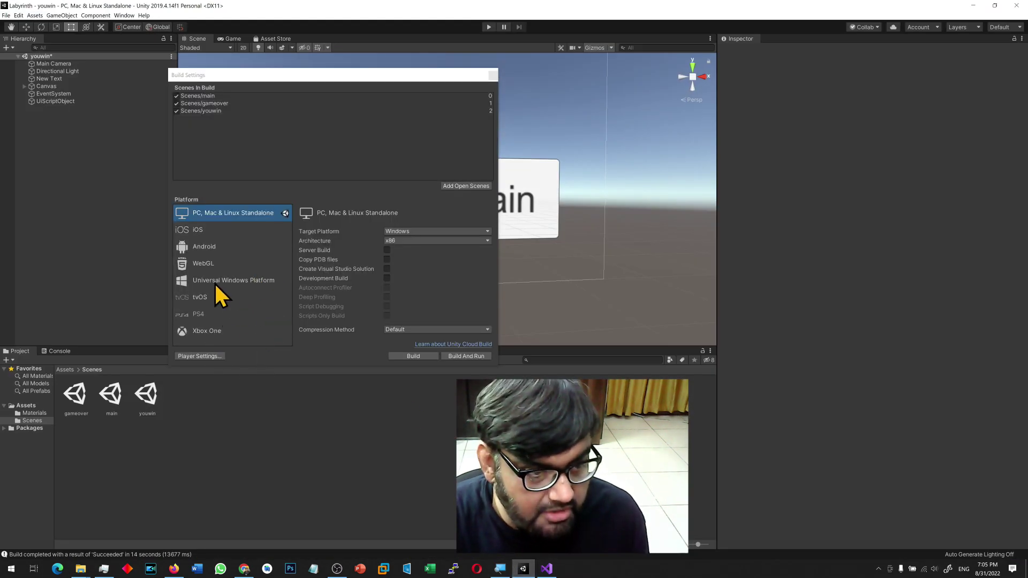
click(202, 263)
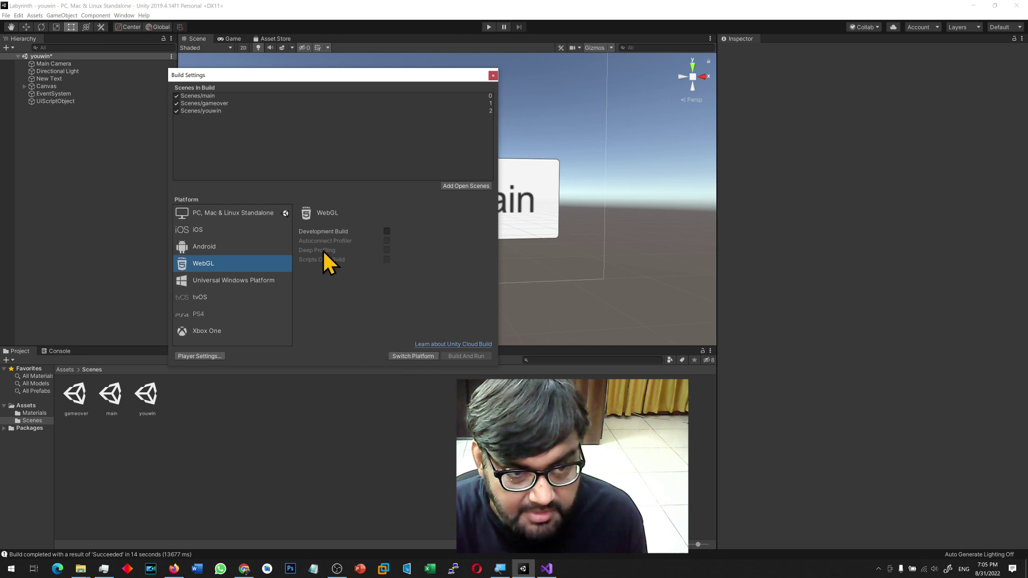
click(409, 355)
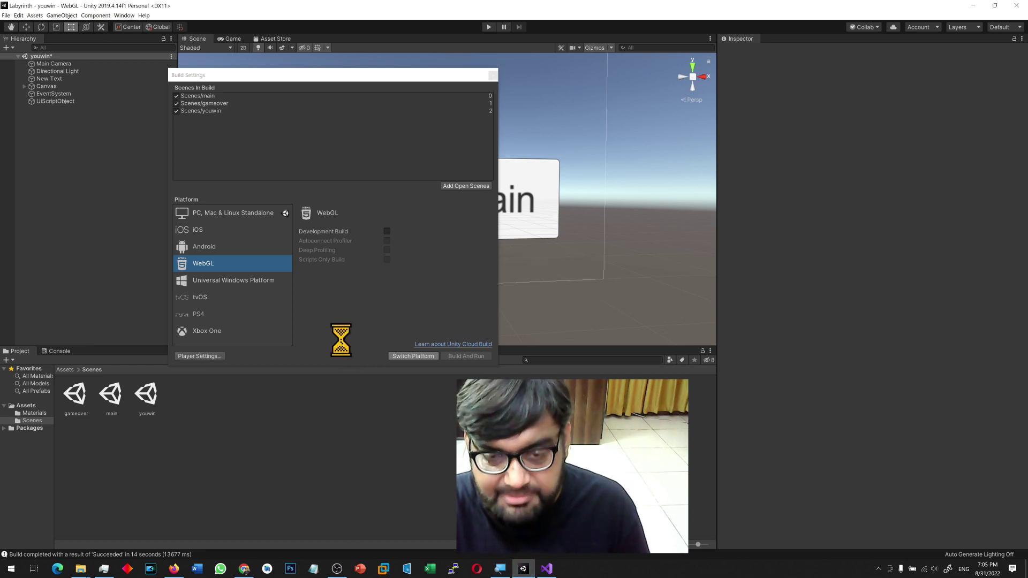
key(alt+Tab)
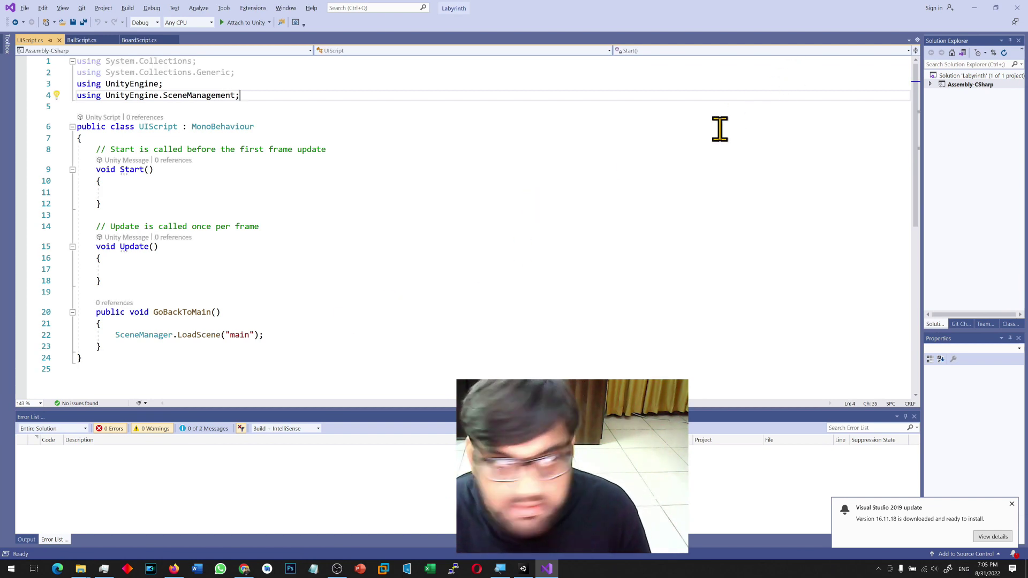
scroll(607, 233, down, 5)
scroll(612, 214, up, 5)
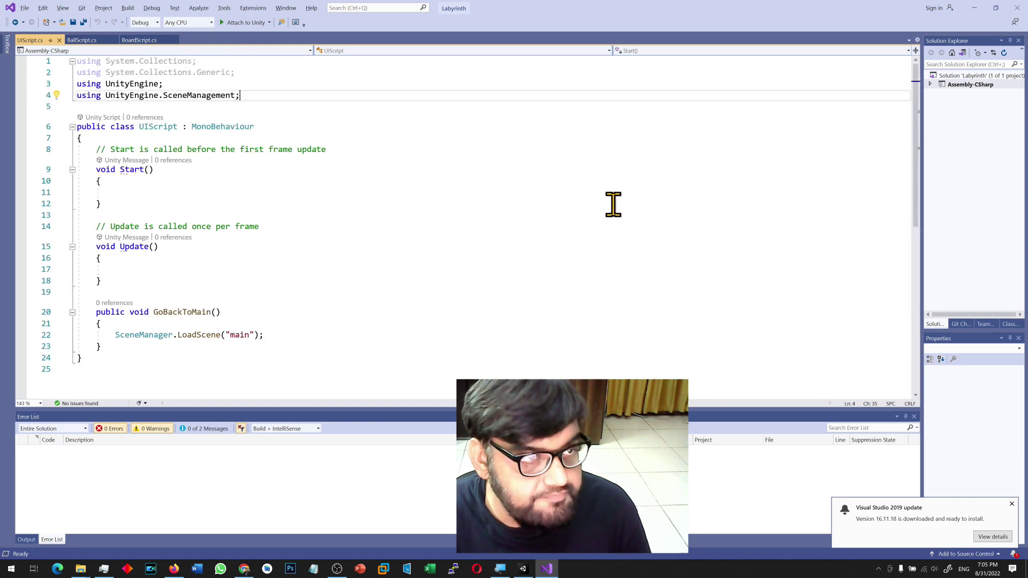
click(975, 8)
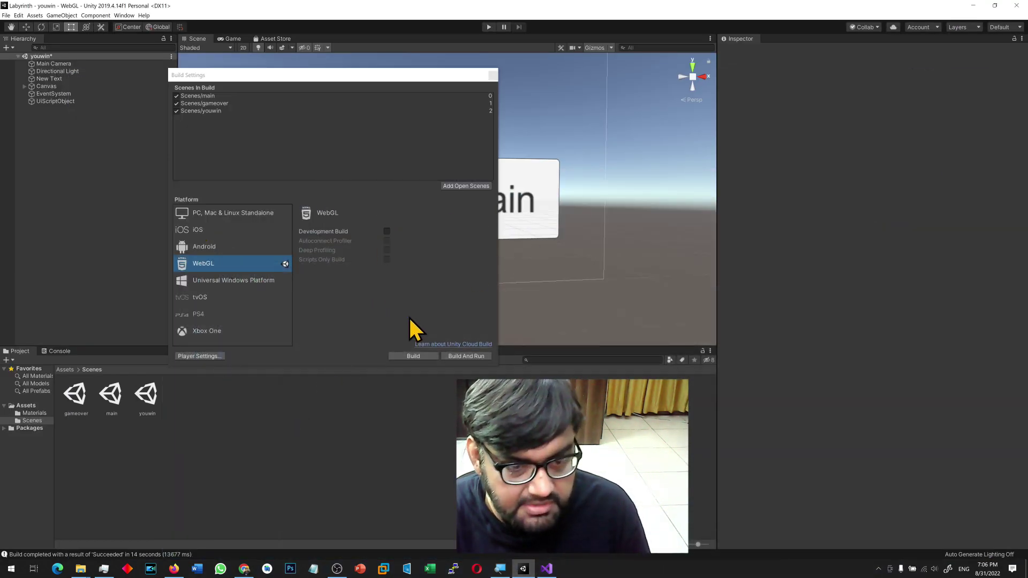
Build the WebGL version of the game into the Web Build folder on the desktop.
click(412, 356)
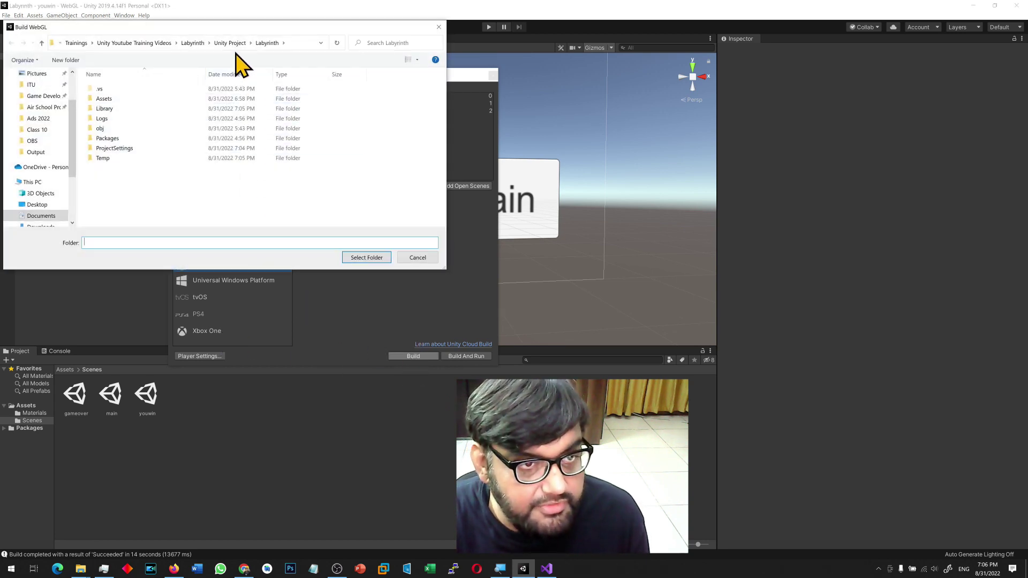
scroll(43, 134, up, 2)
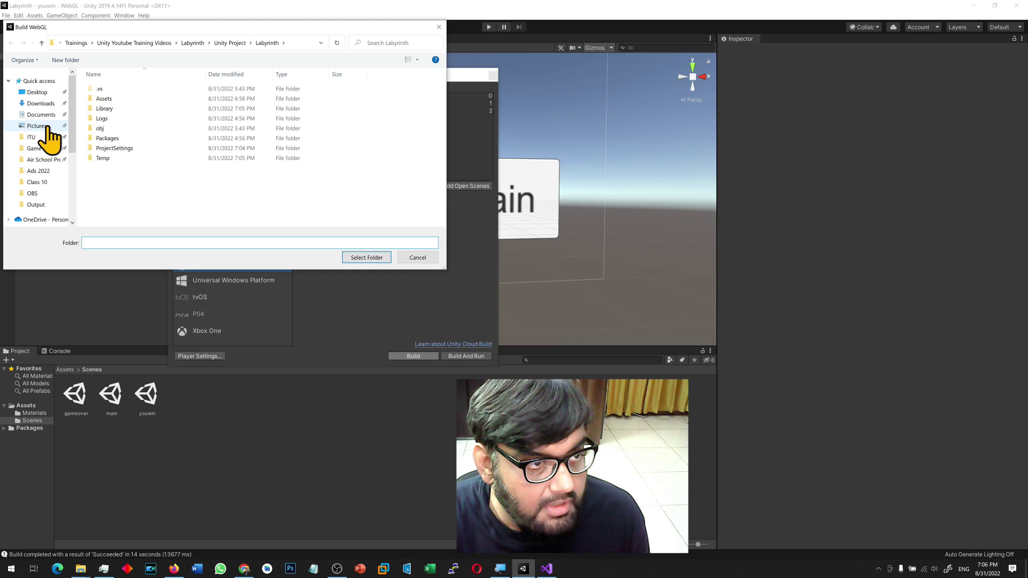
click(38, 92)
scroll(134, 160, down, 5)
click(113, 192)
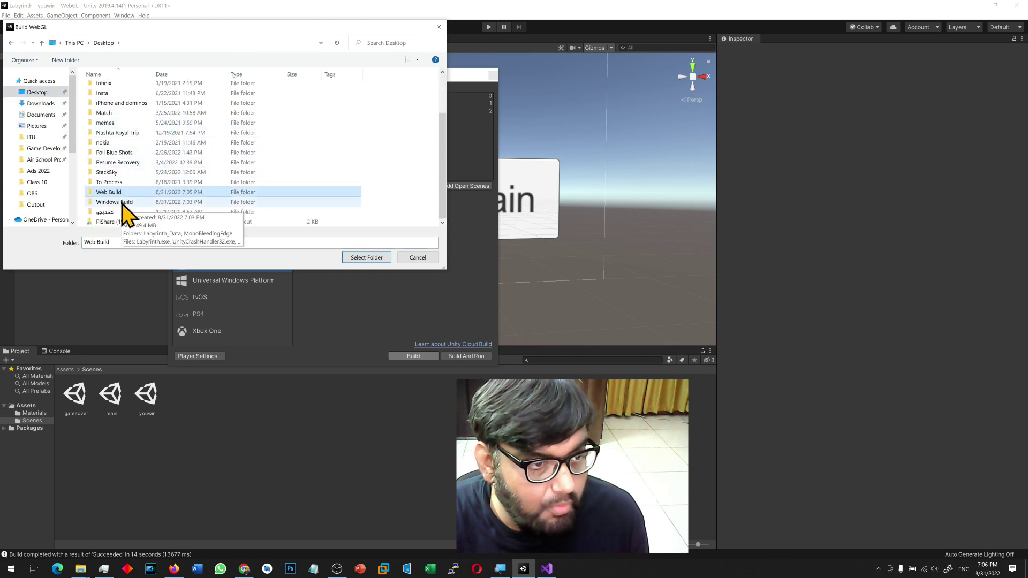
double_click(116, 193)
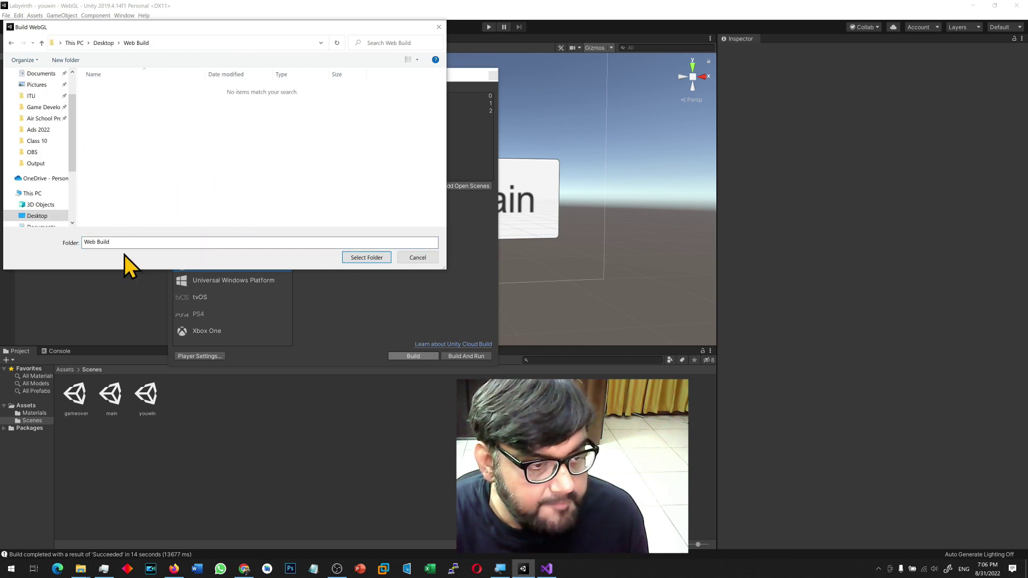
click(355, 259)
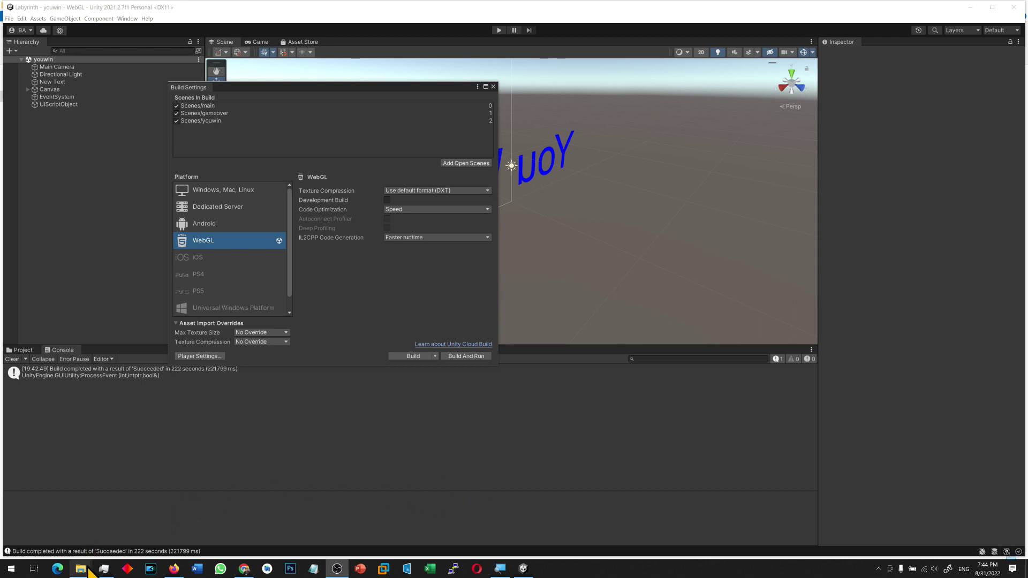
Open the Web Build folder and review the files and folders generated by the WebGL build.
mouse_move(91, 570)
click(366, 534)
click(241, 332)
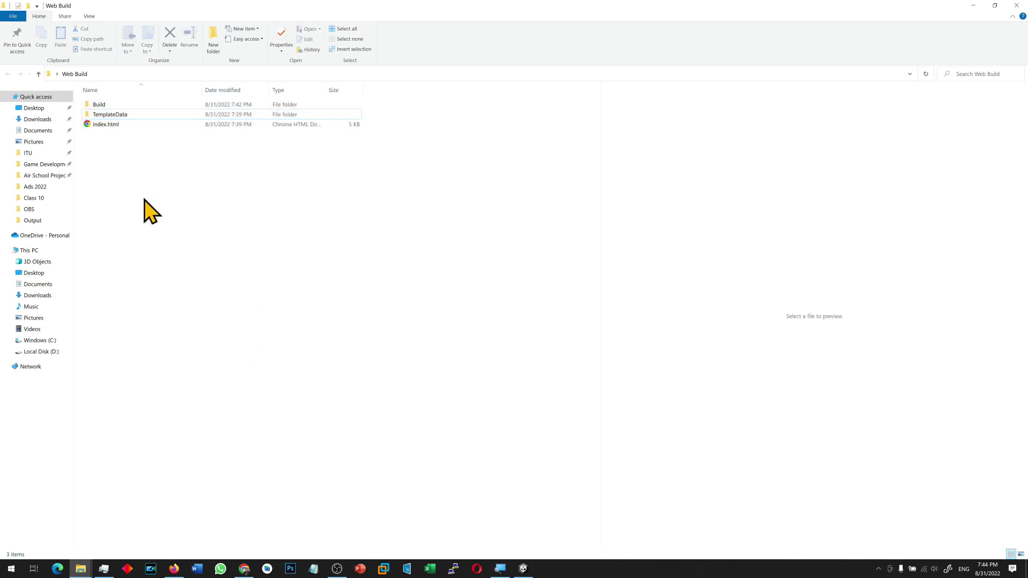
click(103, 106)
click(107, 114)
drag(154, 197, 95, 104)
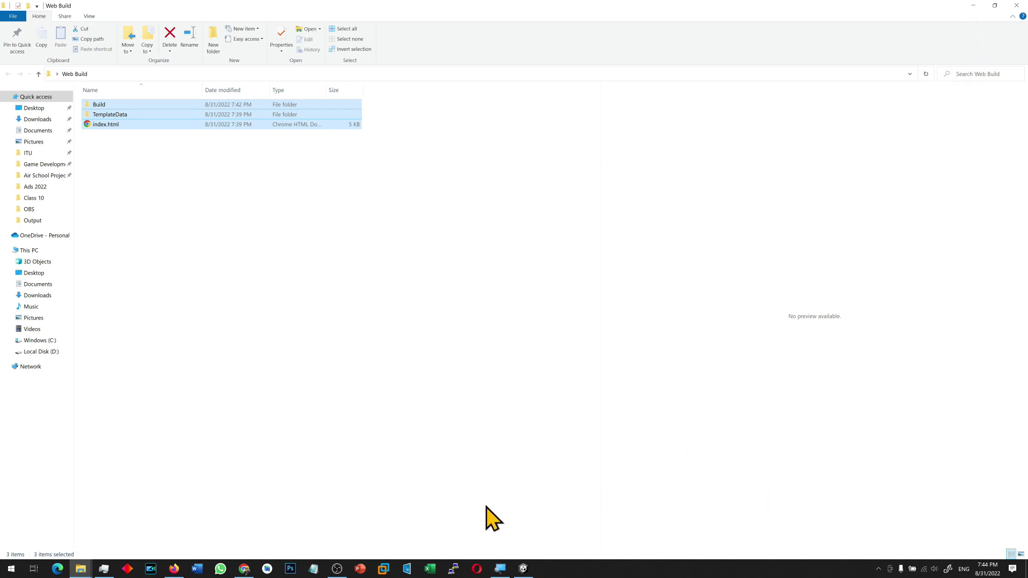
Return to Unity and look through the build options for Android, PS4, iOS, Dedicated Server and Windows, Mac, Linux.
click(523, 568)
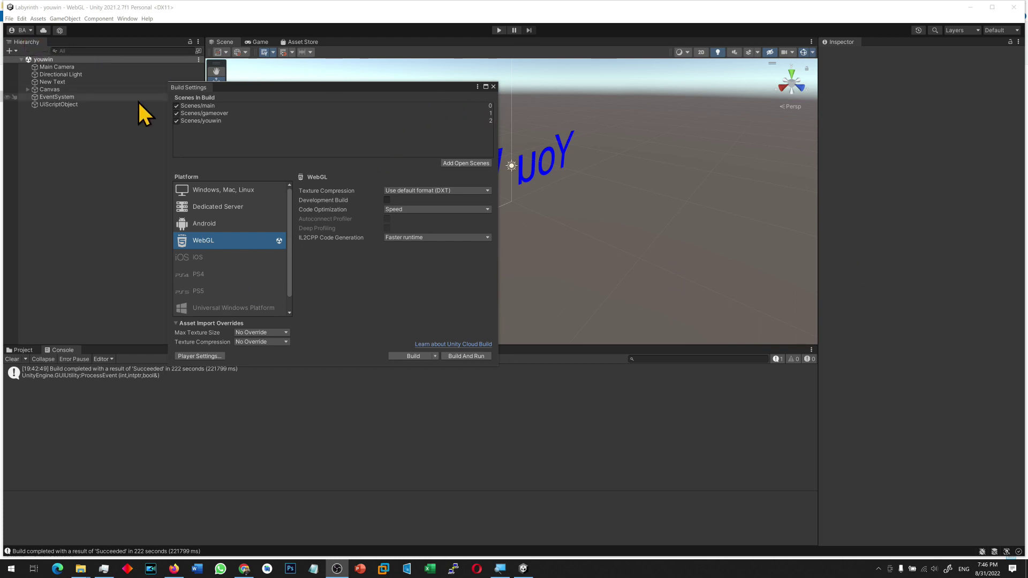
click(210, 224)
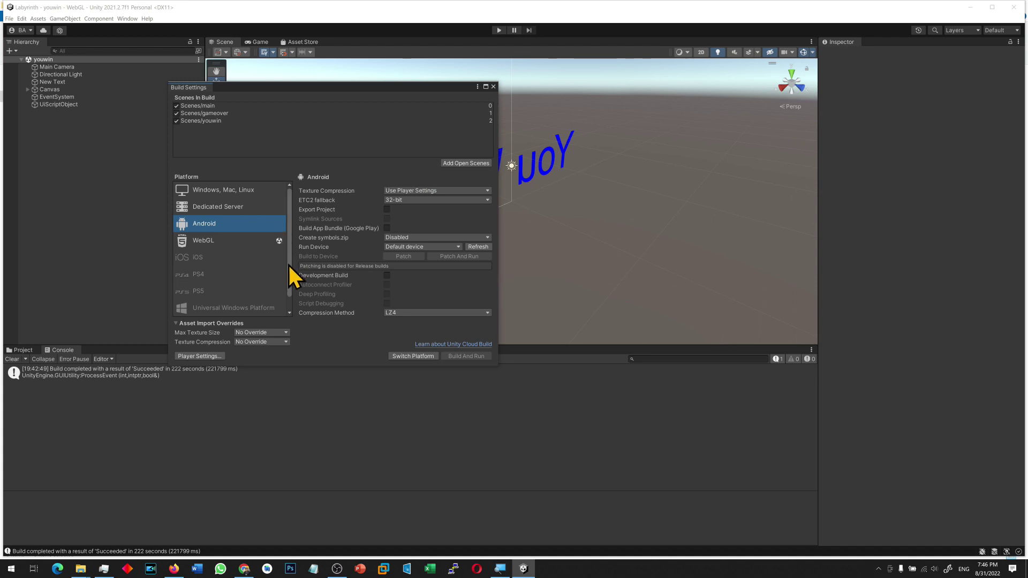
click(248, 271)
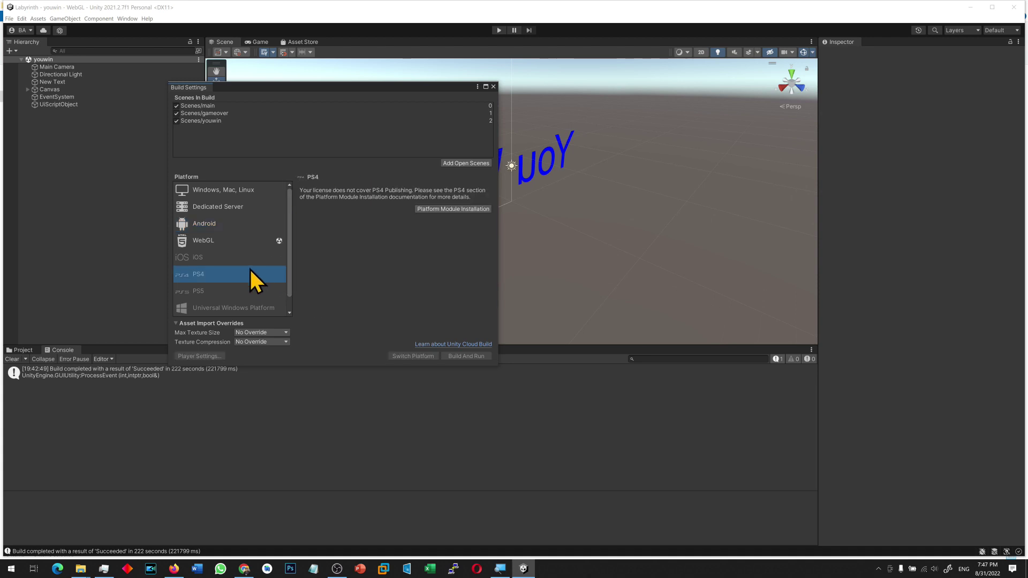
click(249, 259)
click(235, 218)
click(239, 207)
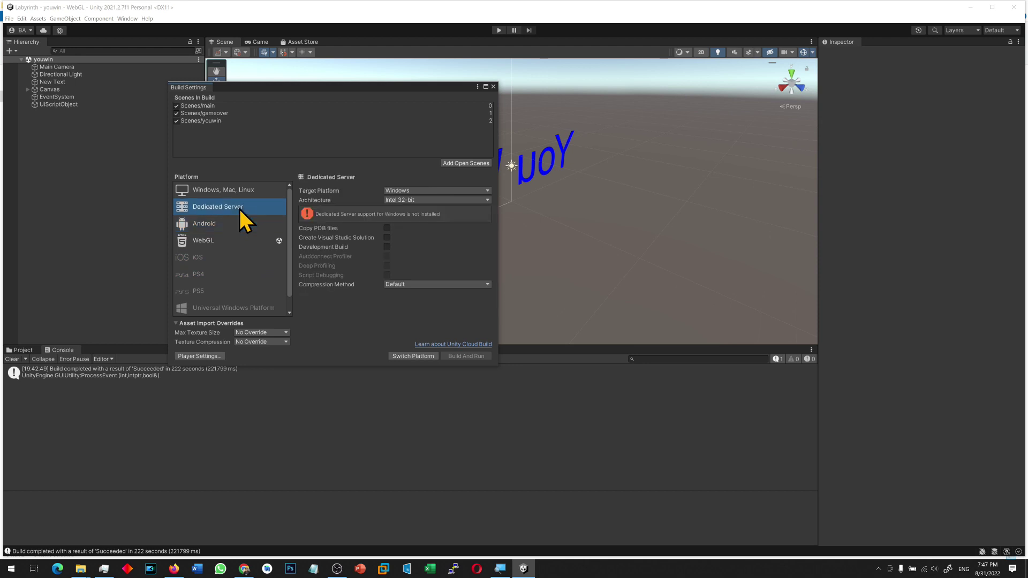
click(256, 191)
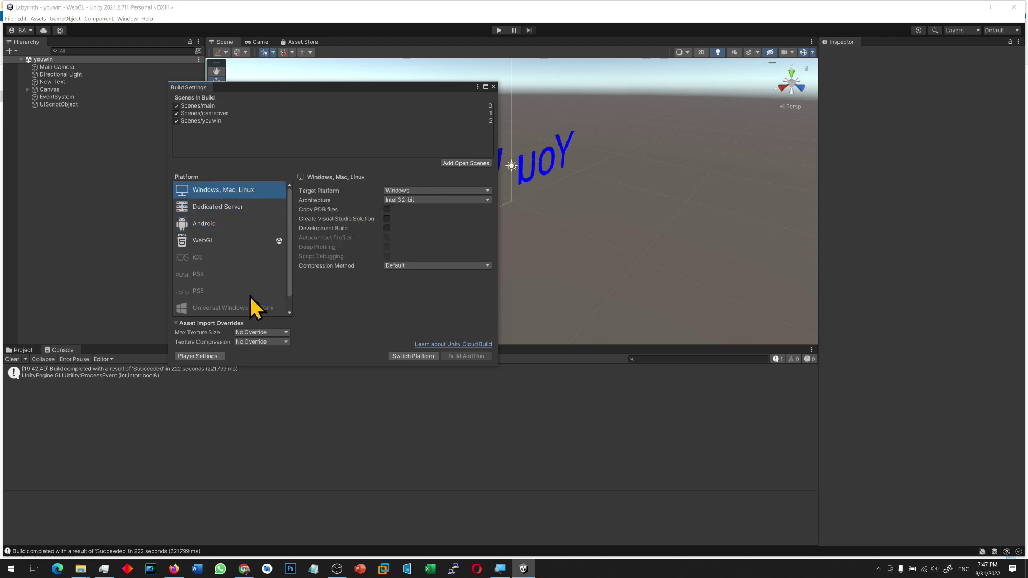
Open the Player Settings for Android and examine the rendering, identification, configuration and script compilation options.
click(214, 225)
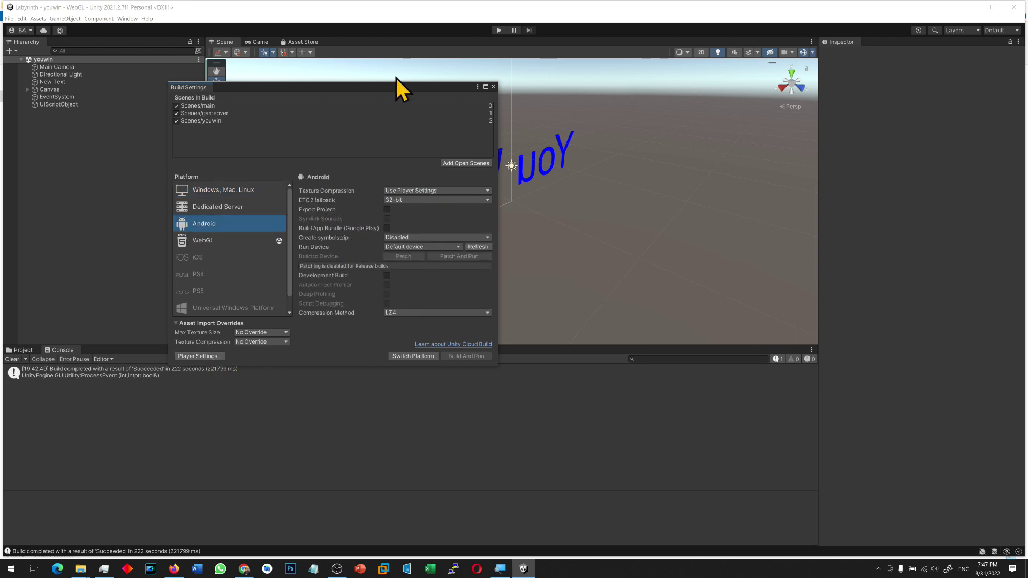
click(212, 357)
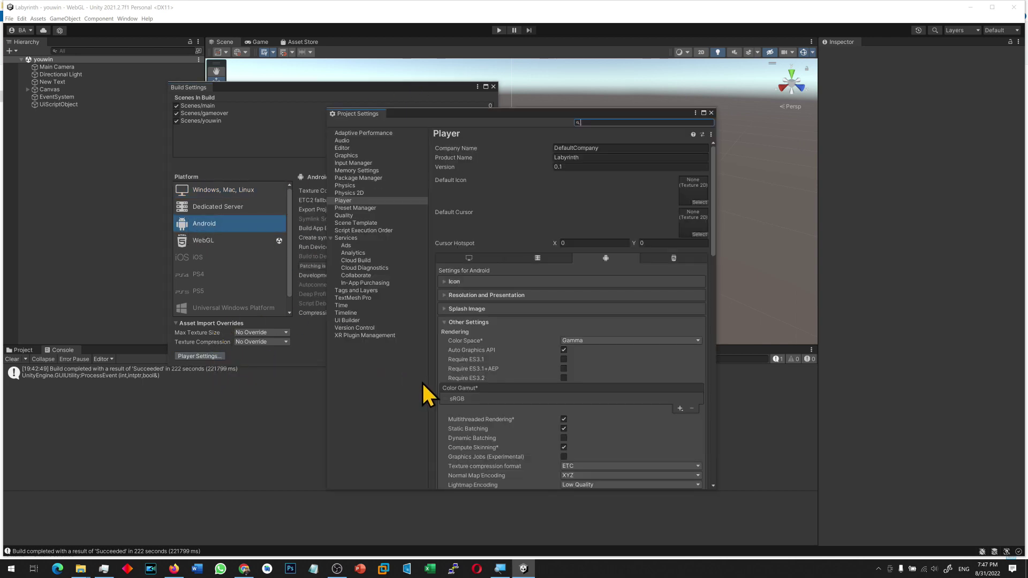
scroll(537, 444, down, 5)
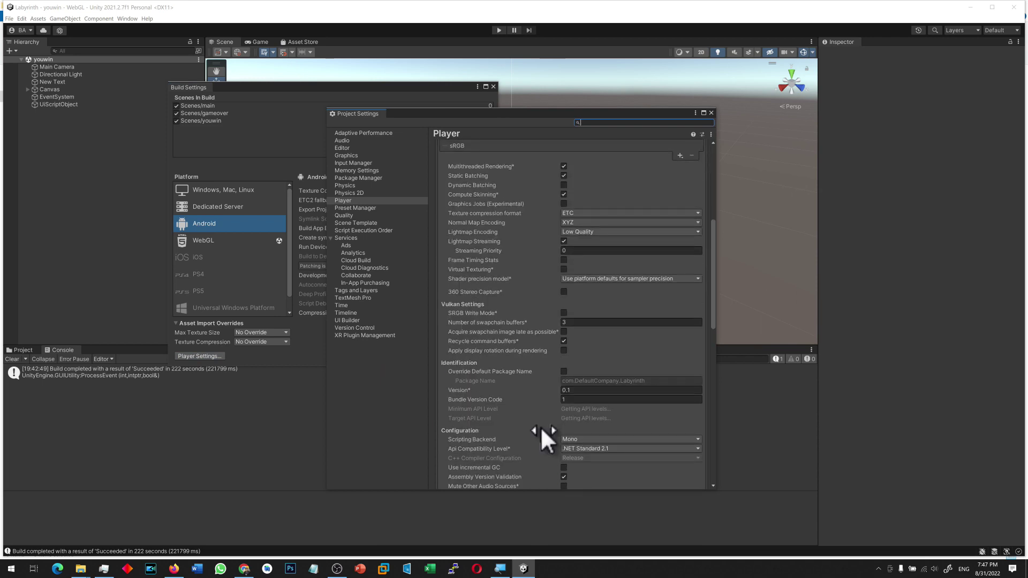
scroll(541, 428, down, 3)
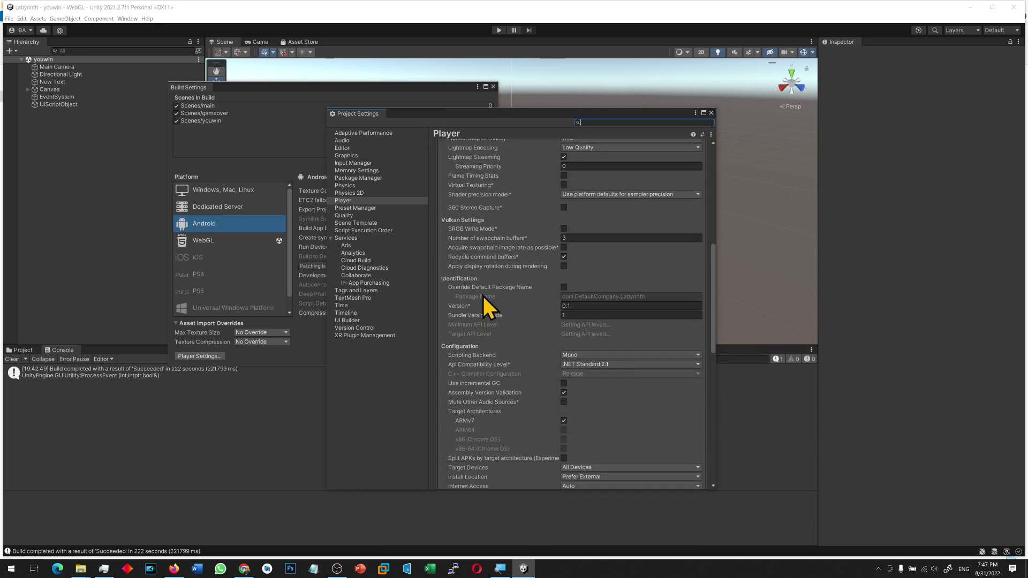
scroll(495, 367, up, 6)
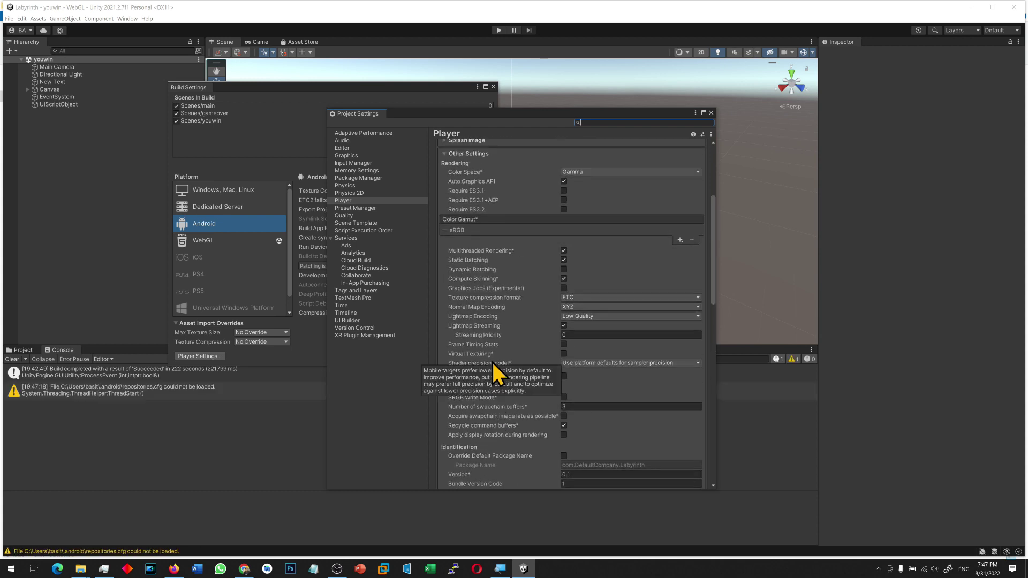
scroll(491, 361, up, 6)
click(590, 259)
scroll(499, 376, down, 3)
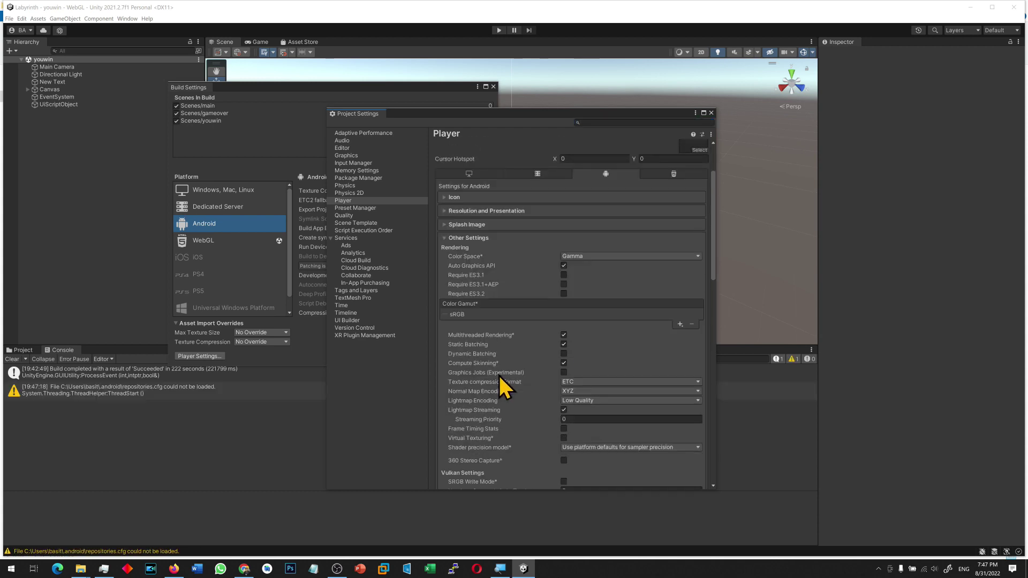
scroll(504, 384, down, 4)
scroll(503, 386, down, 6)
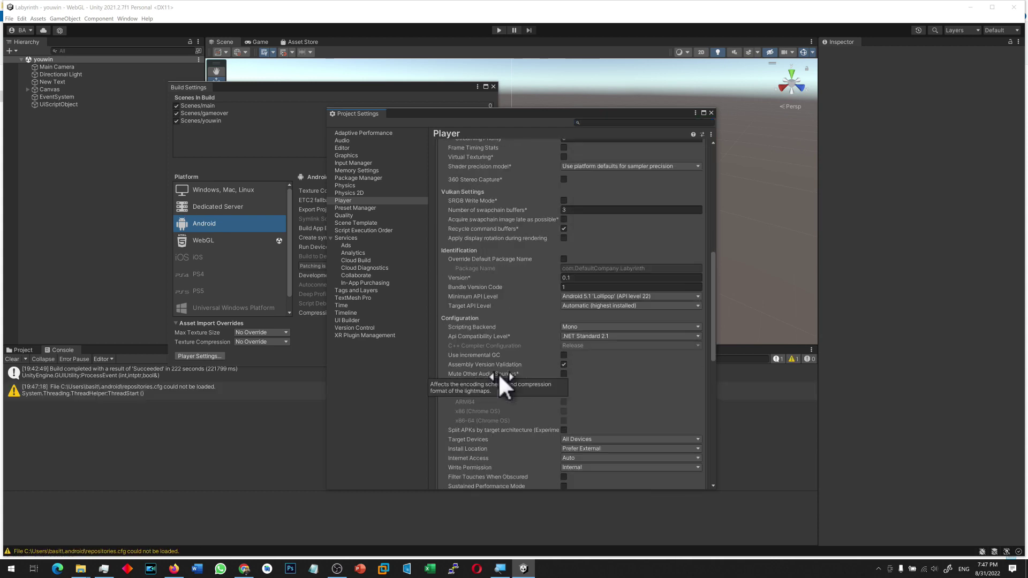
scroll(498, 373, down, 9)
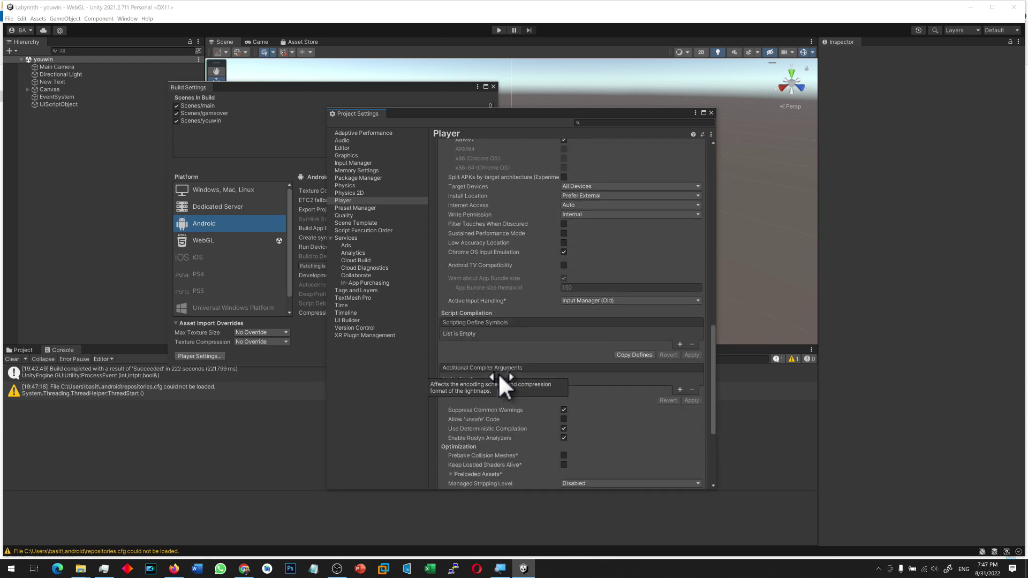
scroll(654, 423, down, 6)
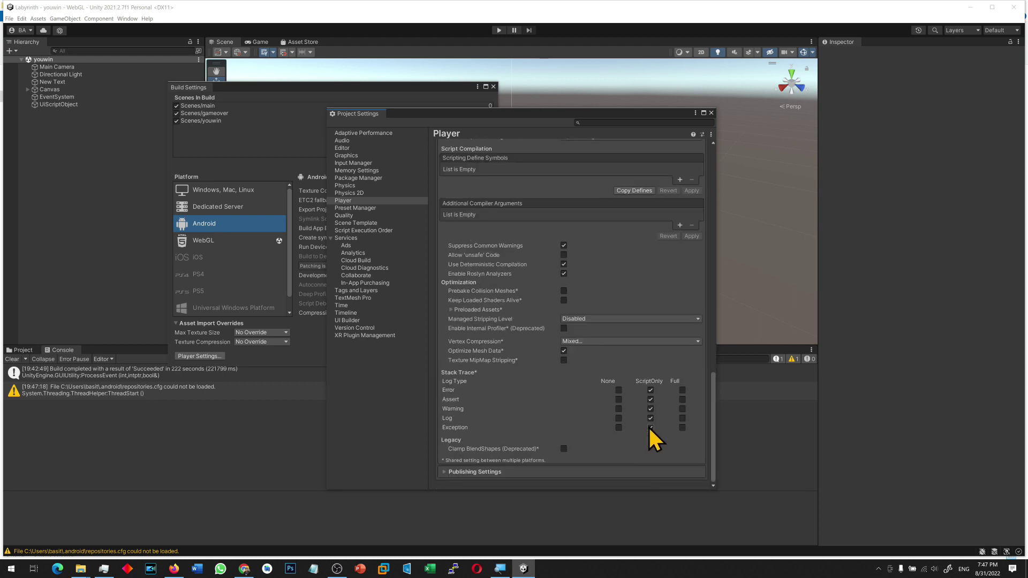
scroll(467, 449, up, 4)
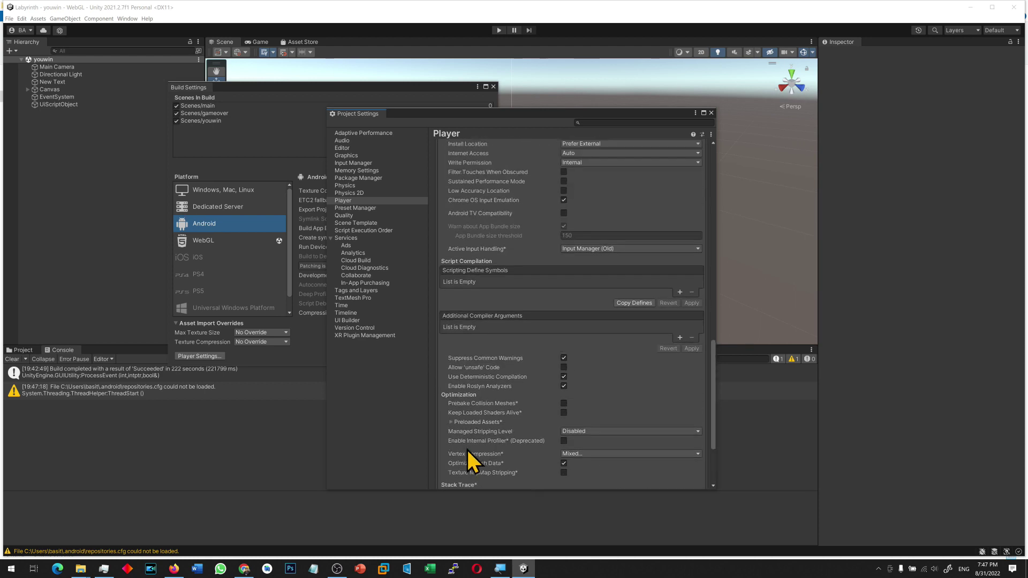
scroll(471, 439, up, 10)
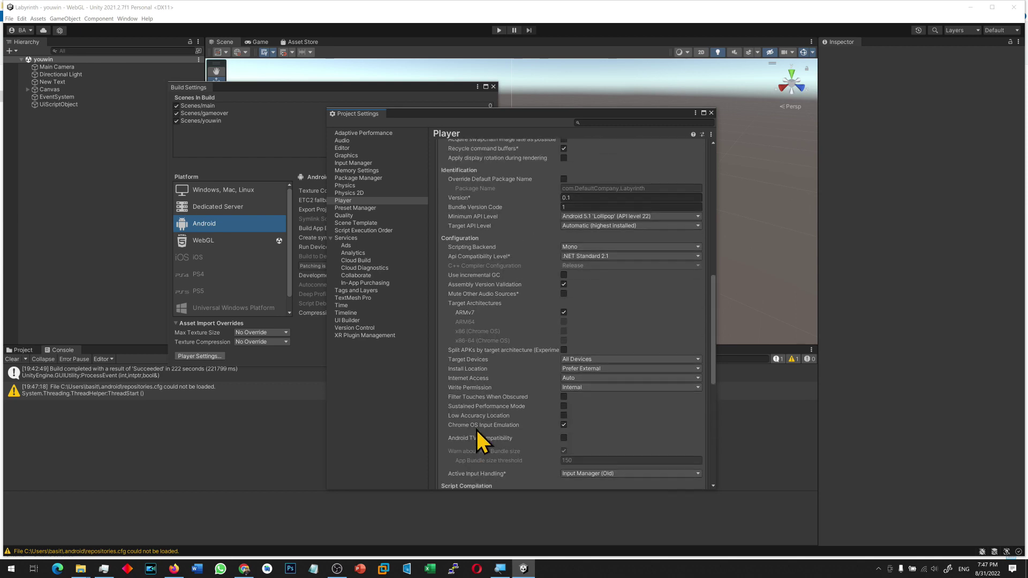
scroll(477, 431, up, 2)
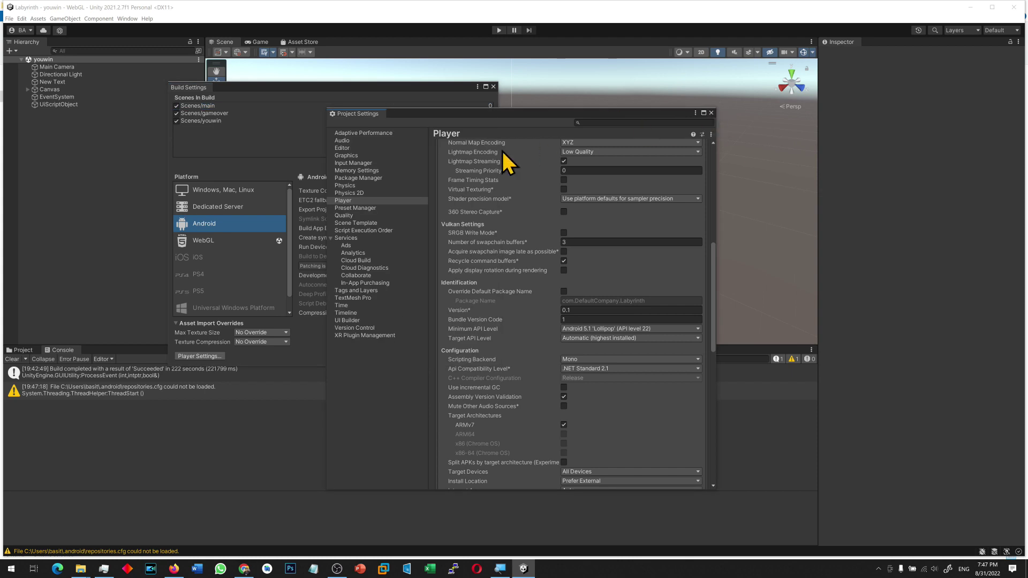
Move the Project Settings window clear of Build Settings and check the Android ETC2 fallback and Compression Method options.
drag(416, 117, 597, 109)
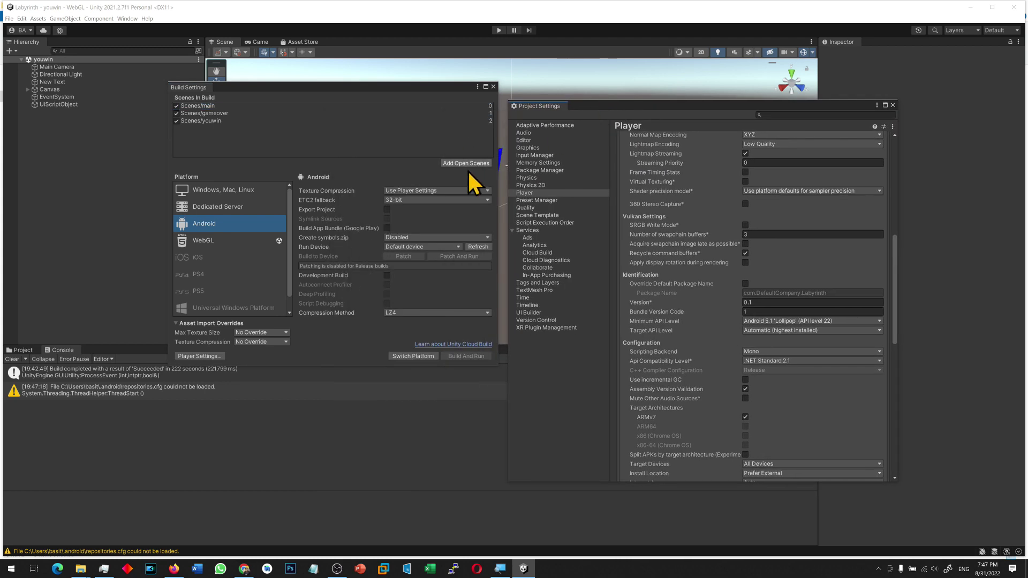
click(416, 200)
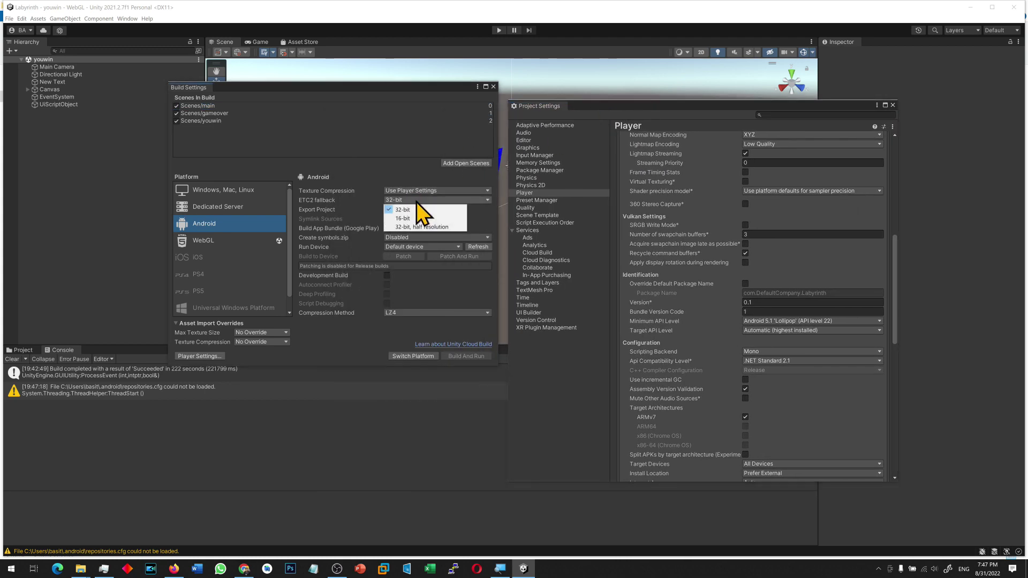
click(373, 212)
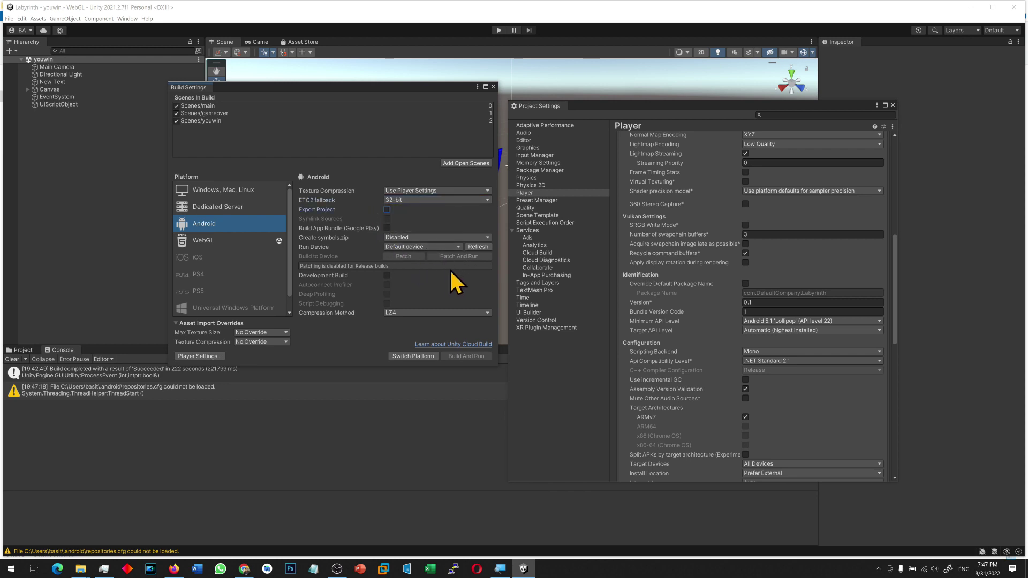
click(407, 313)
click(340, 326)
Override the default Android package name with com.mytutorial.mylabyrinth.
click(745, 284)
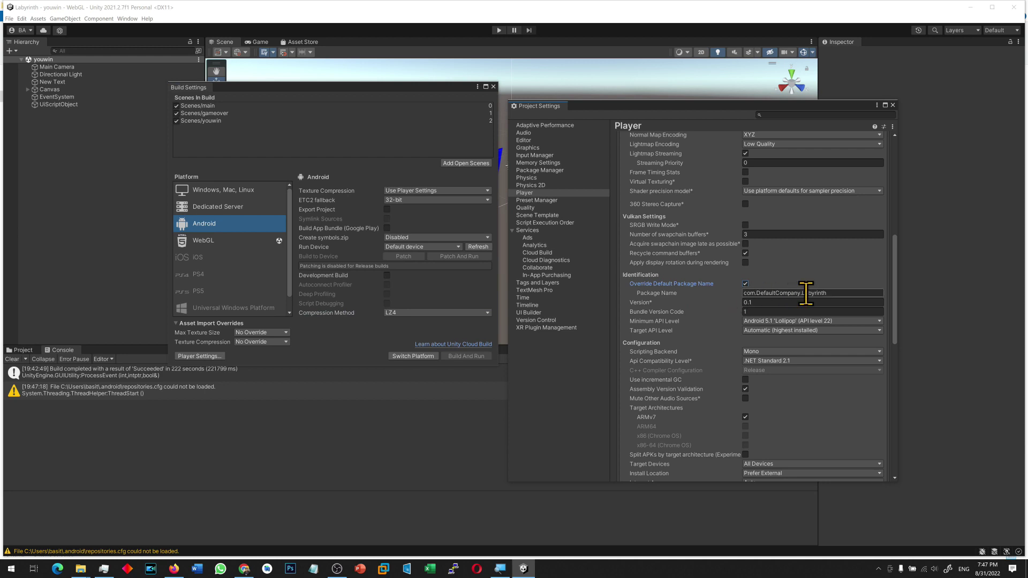
click(794, 293)
text(com.mytutorial.mylabyrinth)
Switch the build platform to Android and view the details of the latest console warning.
click(207, 225)
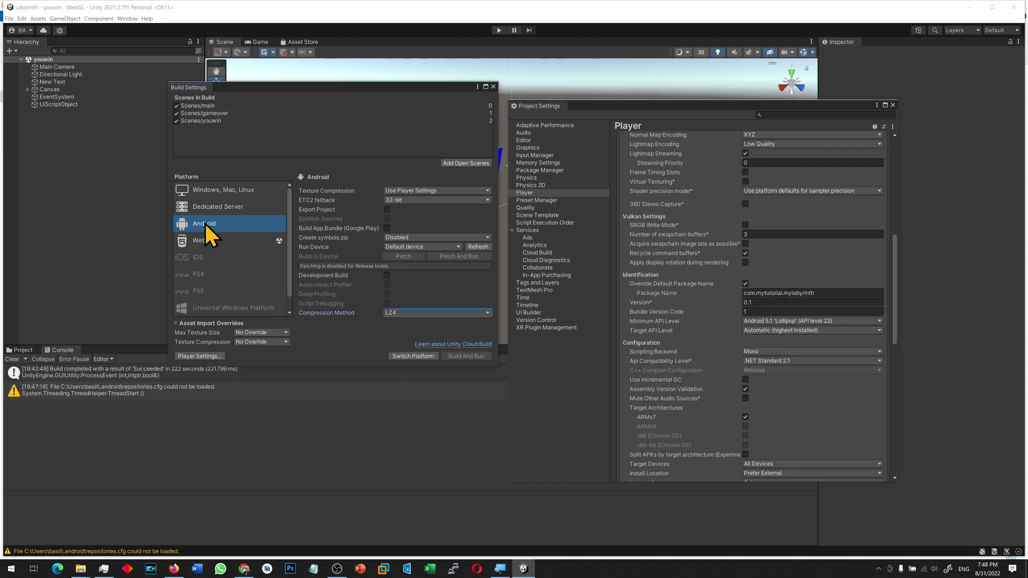
click(401, 355)
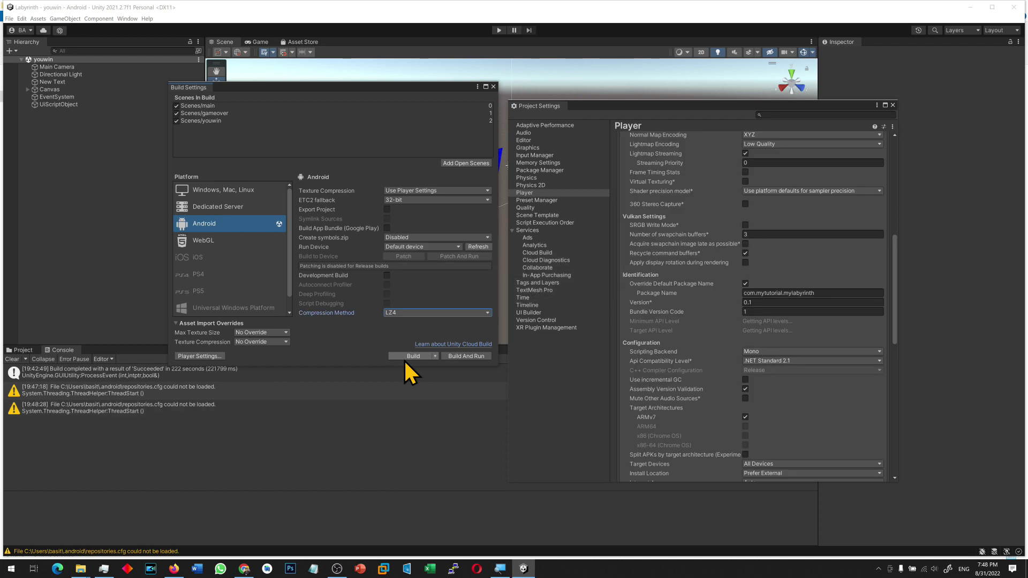
click(153, 552)
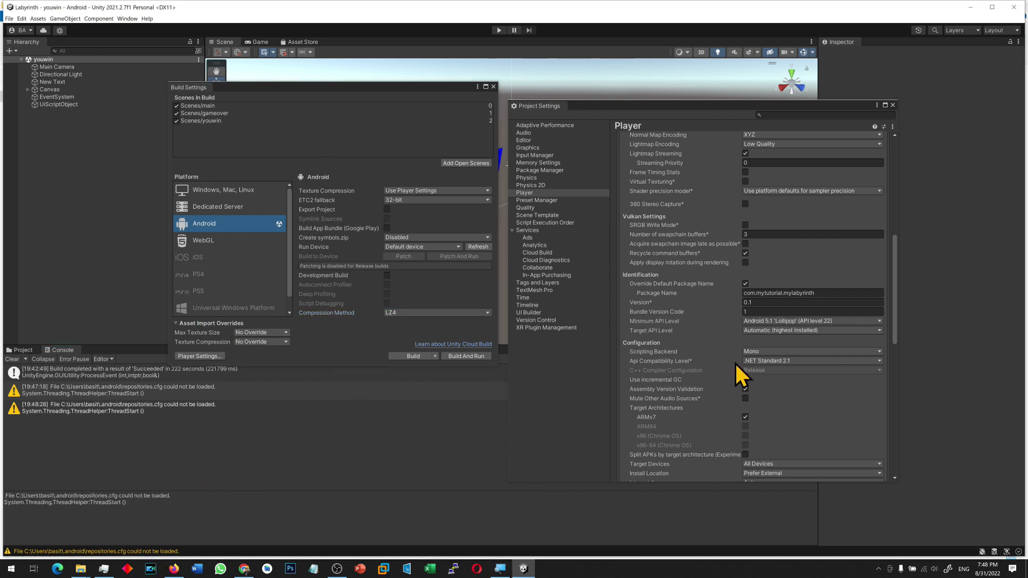
Recheck the package name, then close the Build Settings and Project Settings windows.
click(768, 293)
drag(828, 290, 689, 290)
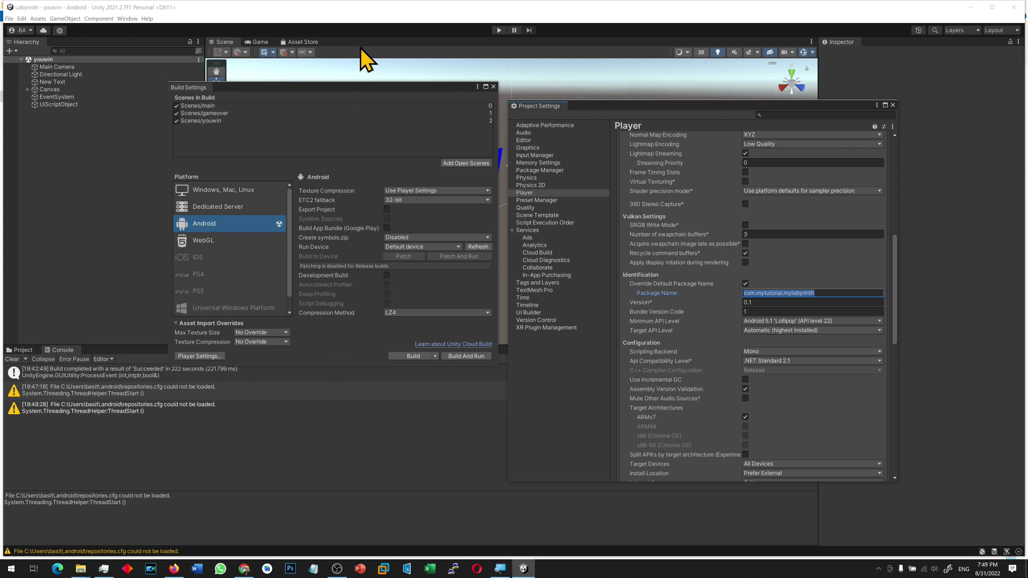
click(381, 72)
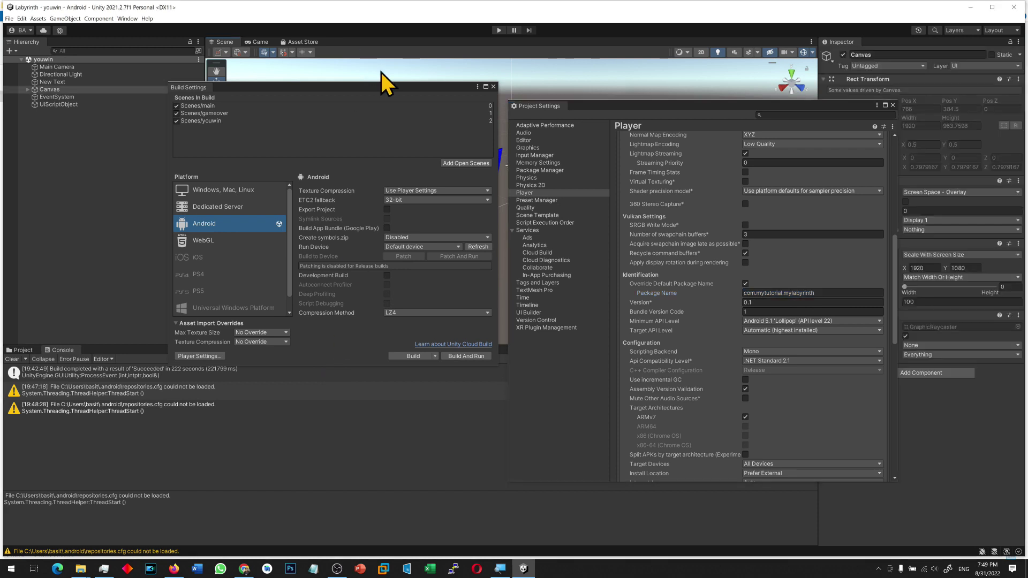
click(493, 86)
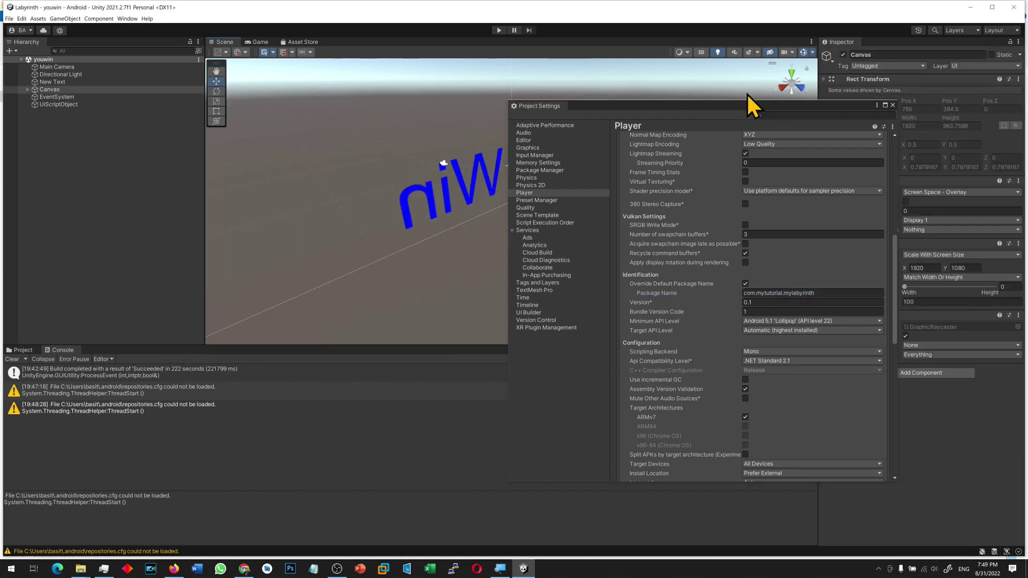
click(892, 106)
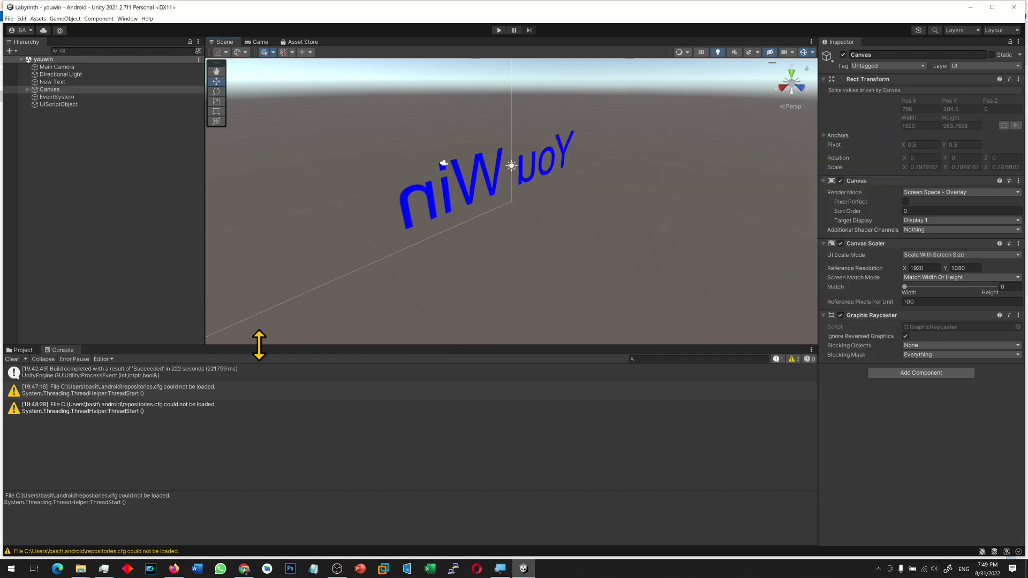
Open the main scene from the project's Scenes folder.
click(23, 350)
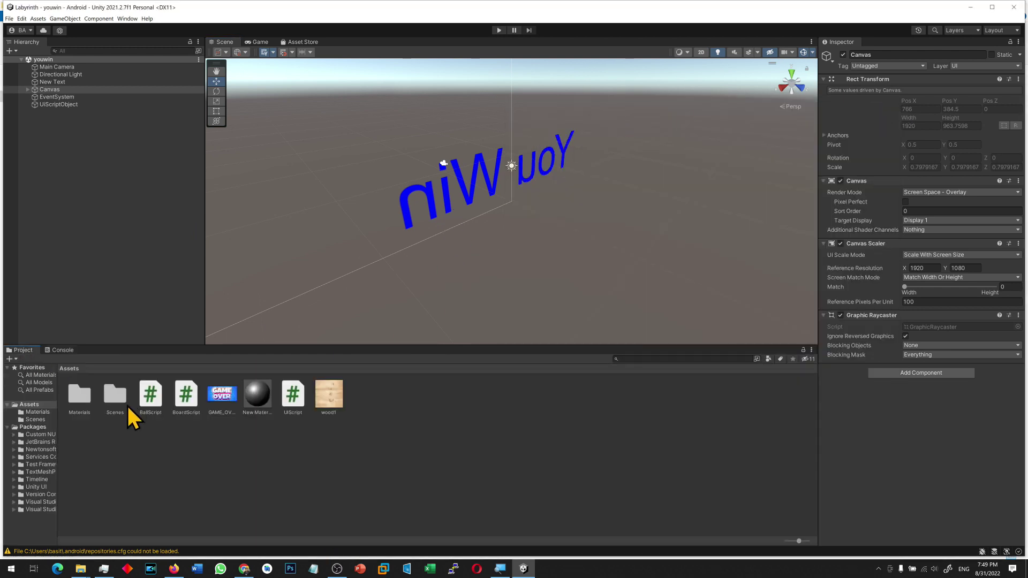
double_click(115, 397)
double_click(114, 399)
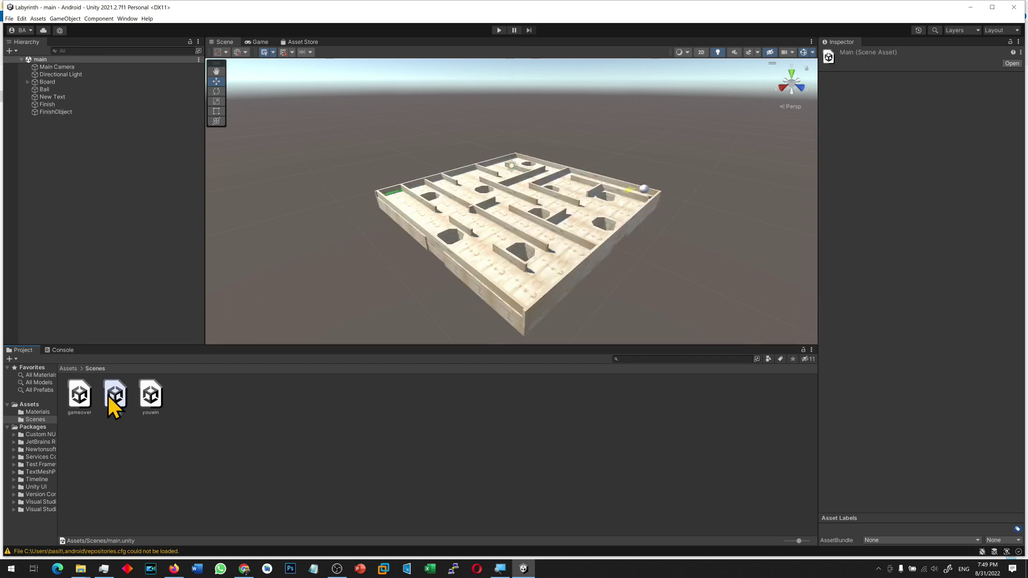
Examine the labyrinth board from several angles and distances, and check the Game view.
alt+drag(463, 256, 632, 324)
scroll(705, 256, down, 3)
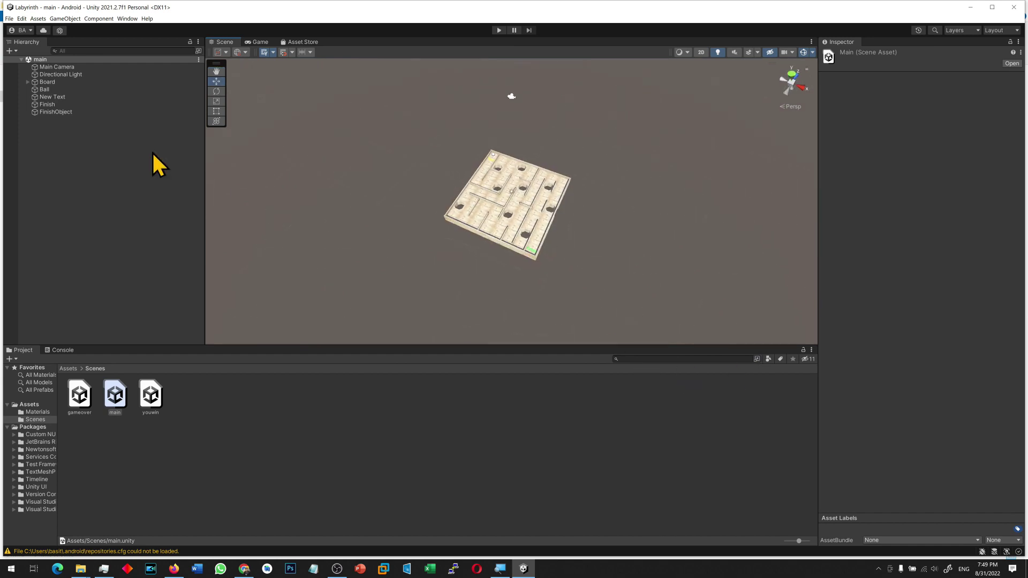
click(259, 43)
click(224, 42)
scroll(471, 254, up, 5)
scroll(476, 256, up, 3)
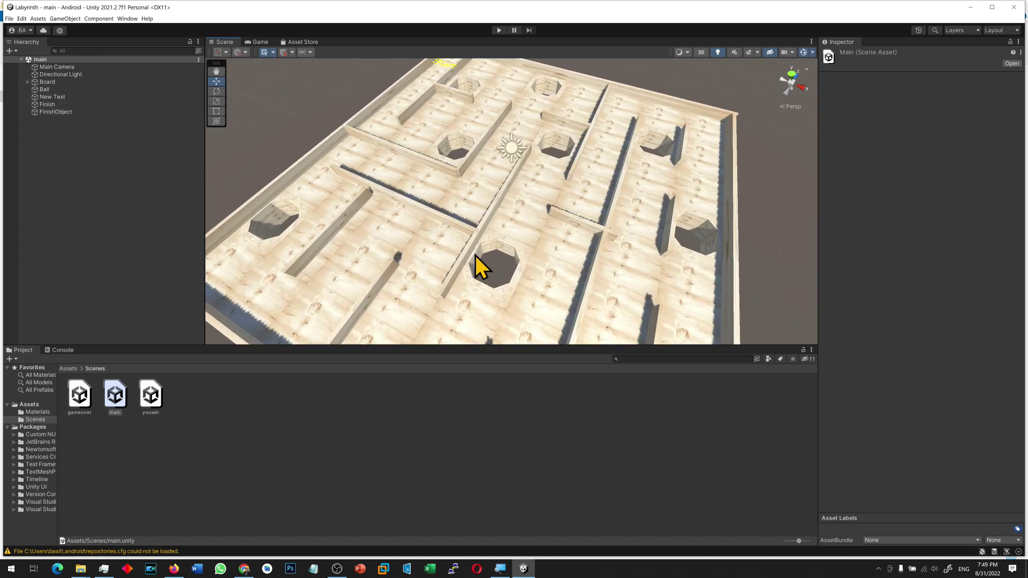
scroll(475, 255, down, 7)
mouse_move(451, 270)
alt+mouse_down()
mouse_move(562, 143)
mouse_move(478, 275)
mouse_move(468, 269)
alt+mouse_up()
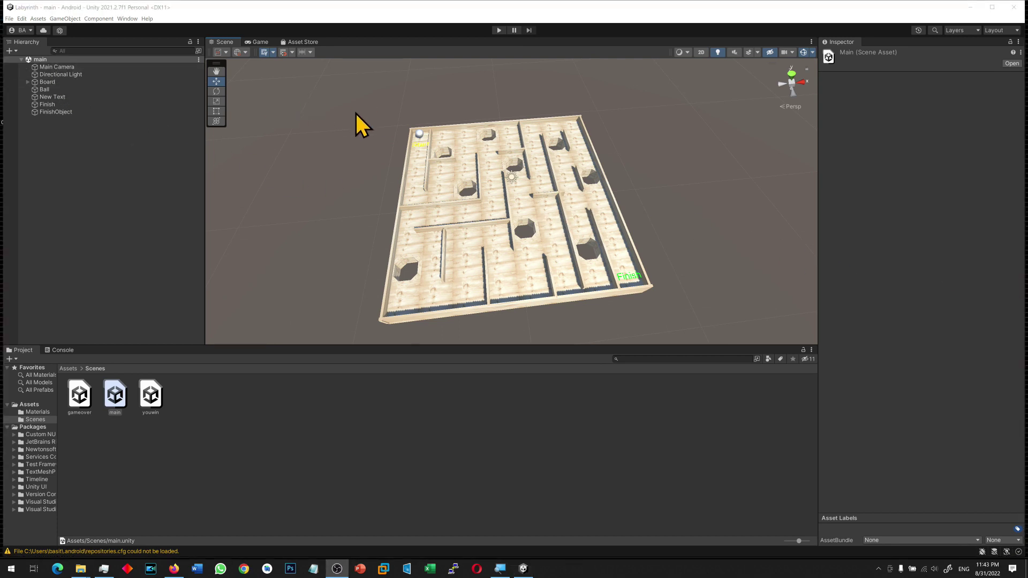
Set the Directional Light's intensity to 0.85 and check the board's lighting from above.
click(65, 75)
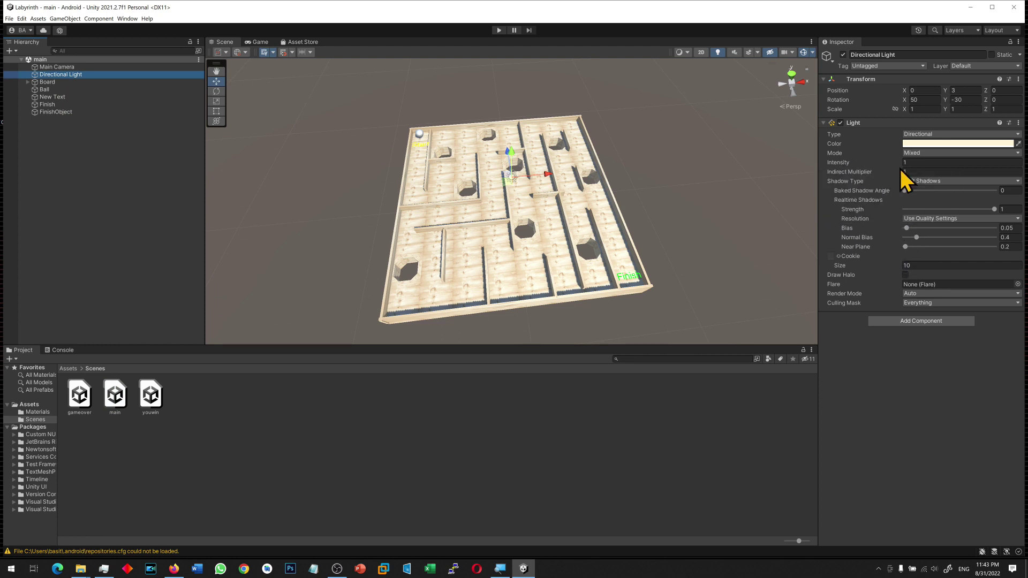
click(882, 161)
drag(878, 159, 878, 159)
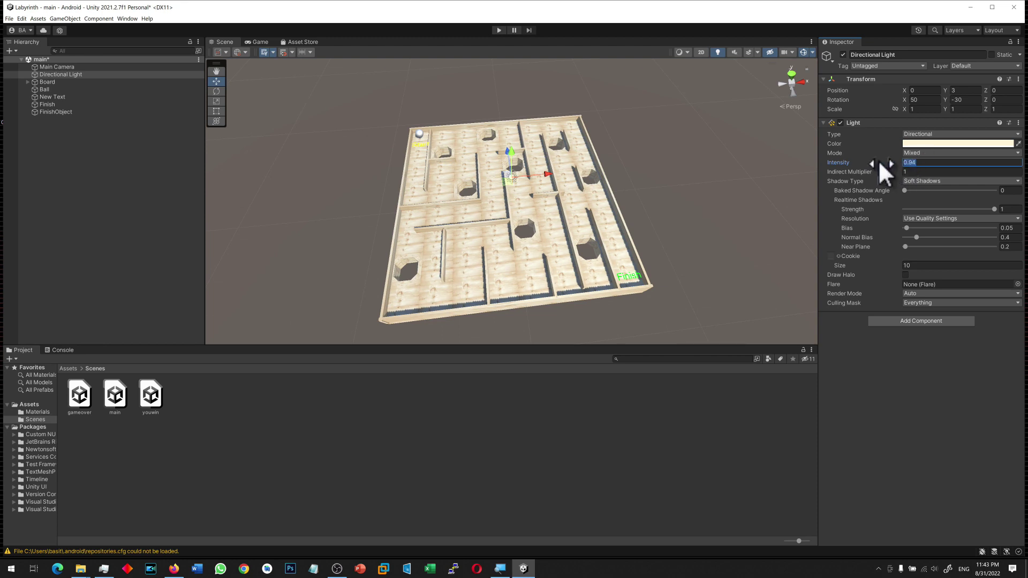
text(0.)
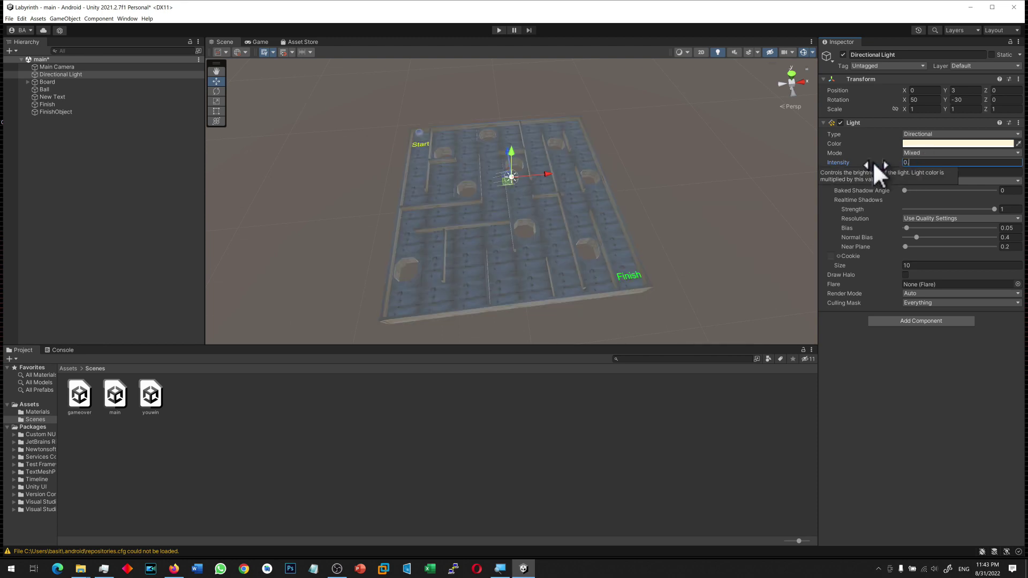
text(85)
alt+drag(438, 225, 431, 288)
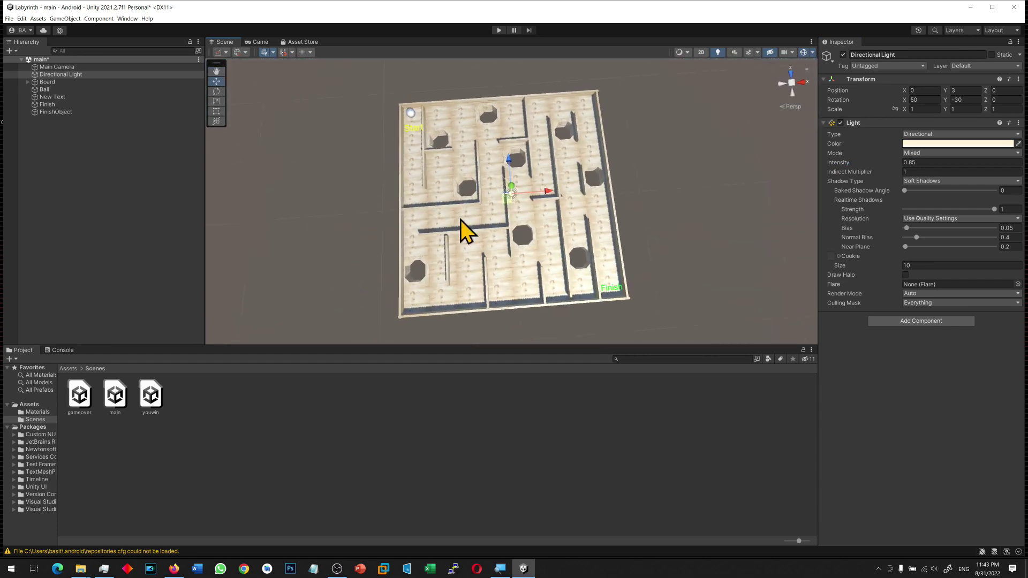
alt+drag(481, 235, 429, 296)
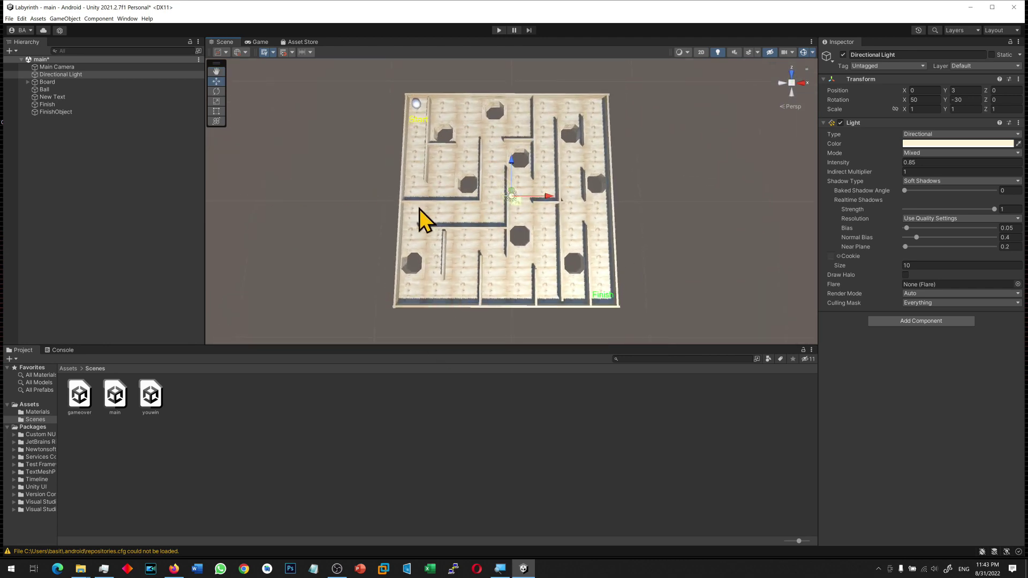
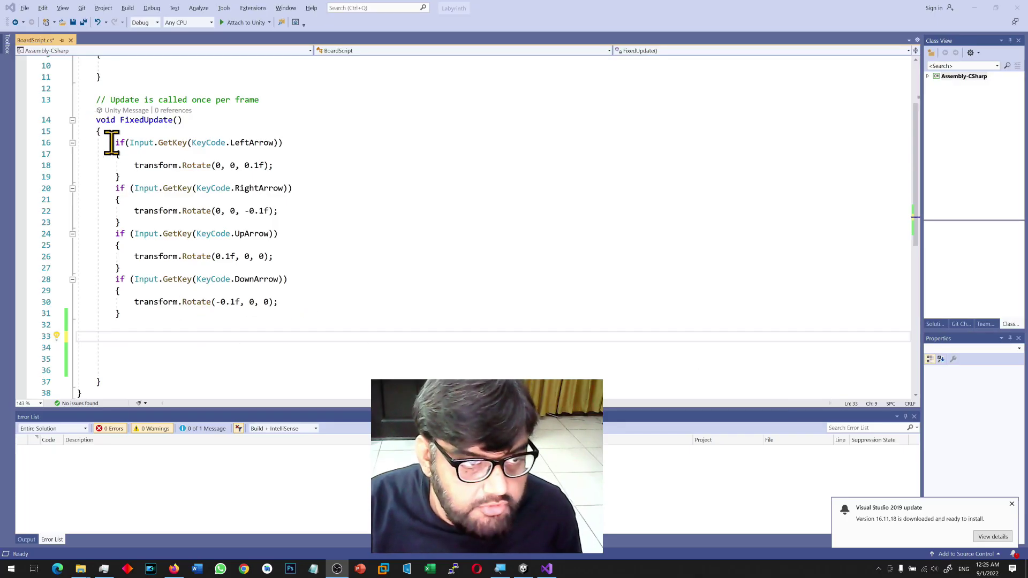
Add a statement below the arrow-key conditions in FixedUpdate that assigns a new Vector3 to transform.eulerAngles.
drag(113, 142, 321, 344)
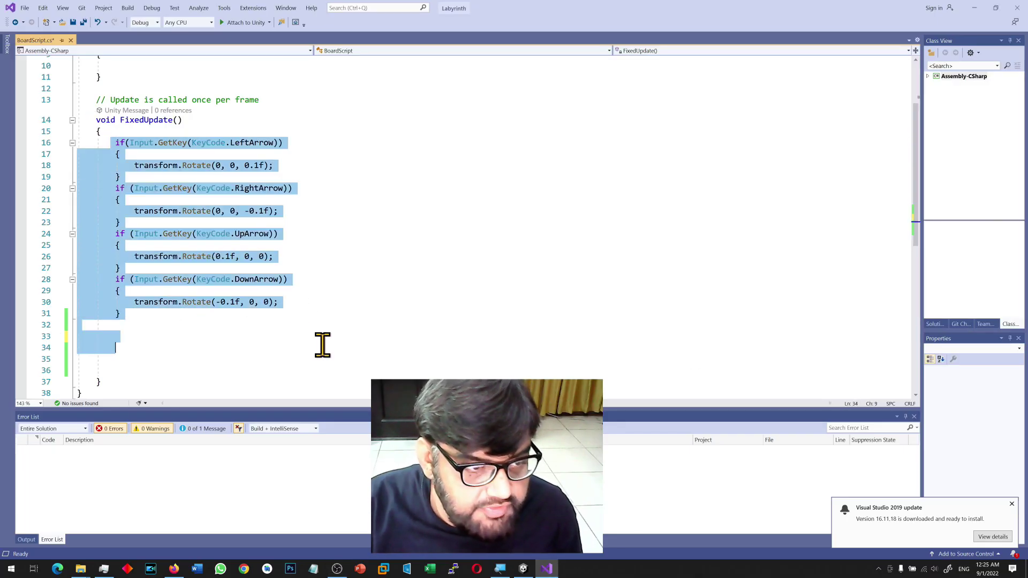
click(207, 337)
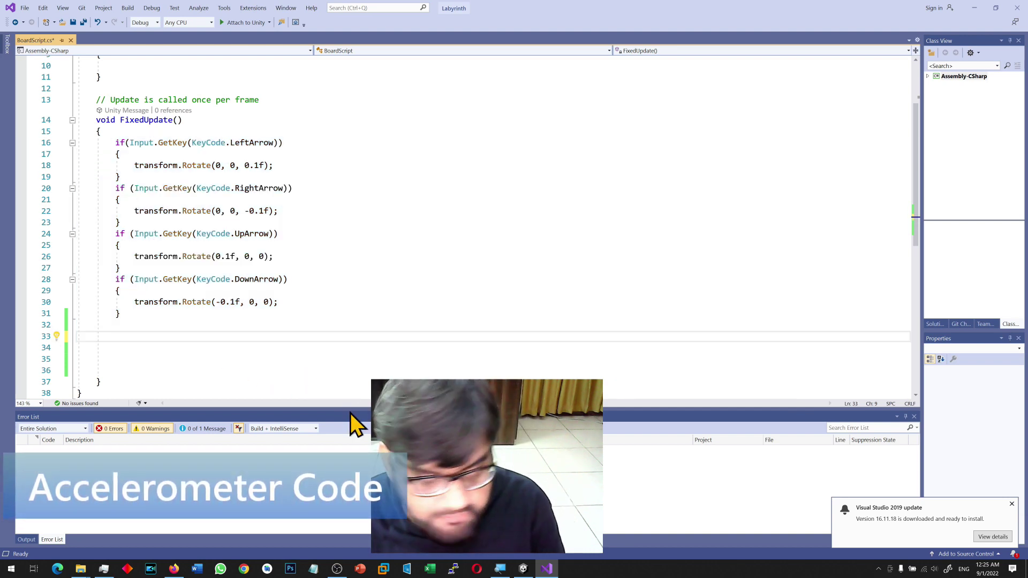
text(transform)
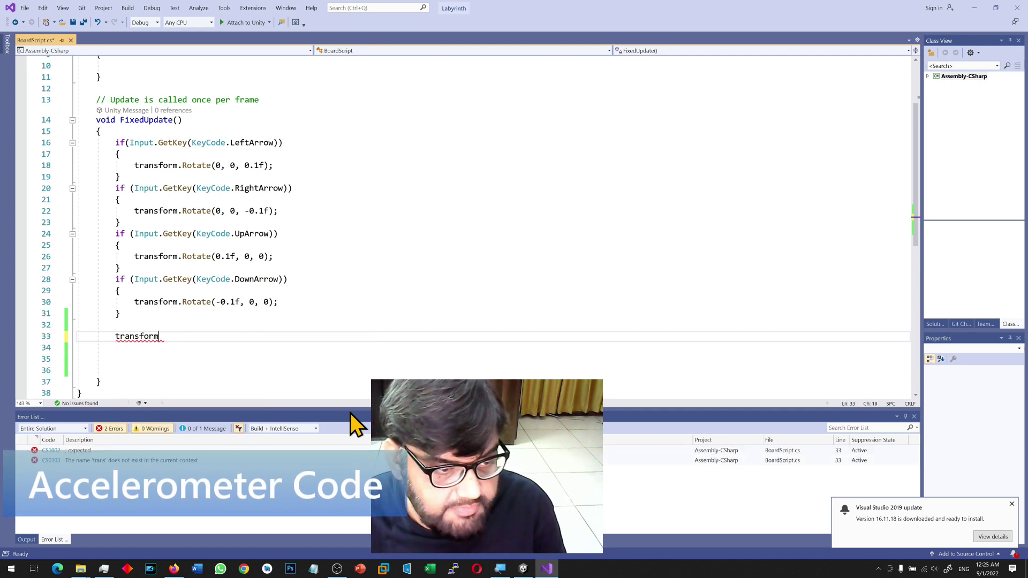
text(.eulerAngles =)
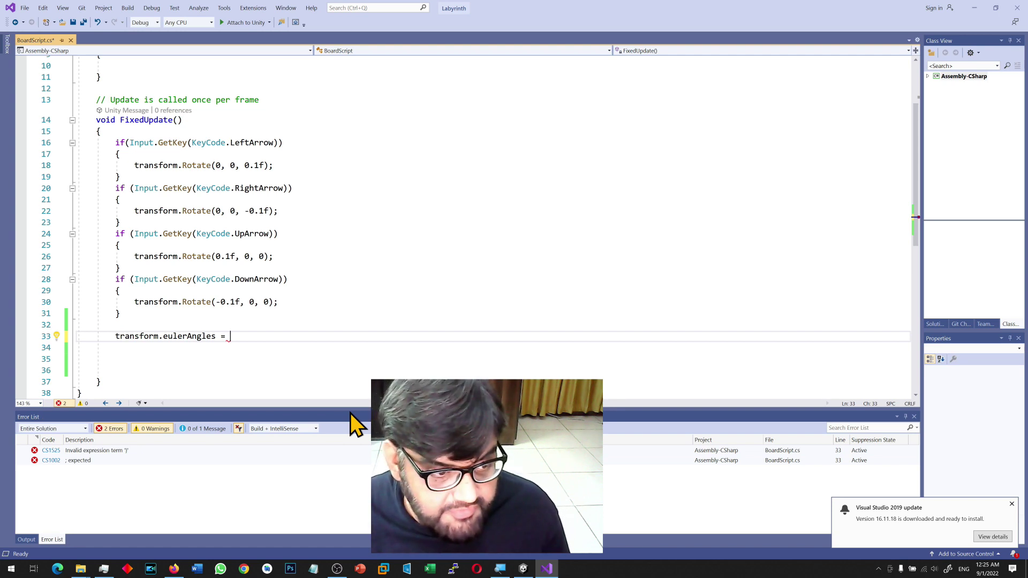
text(new Vec)
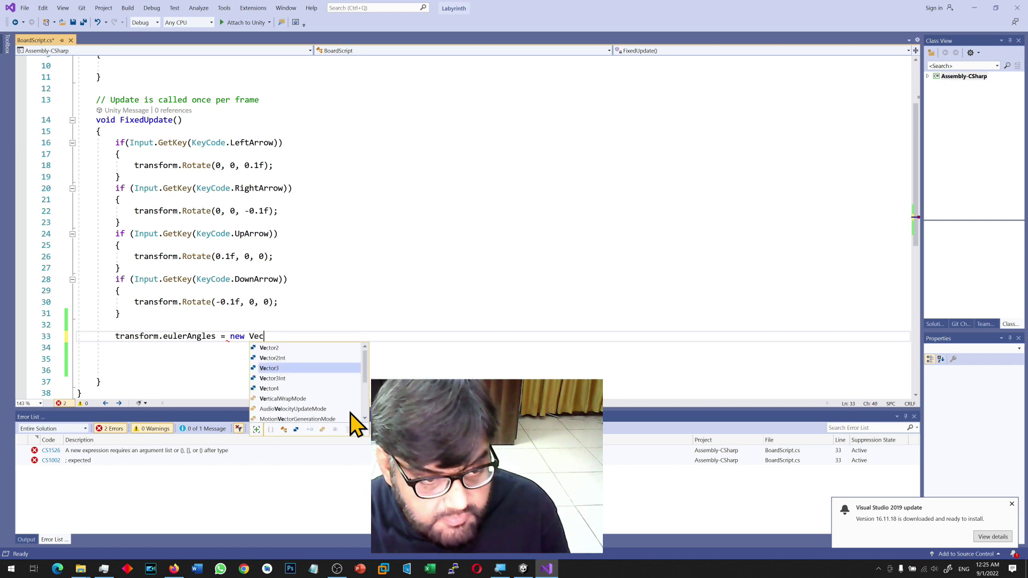
text(tor3();)
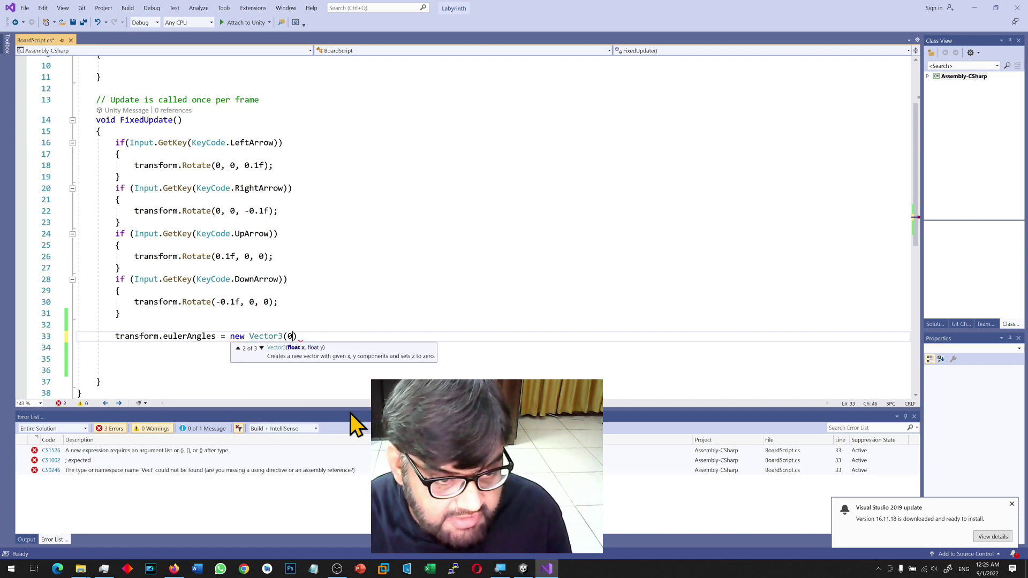
Enter Input.acceleration.y*20 as the first argument of the new Vector3.
key(Left)
key(Left)
text(t)
key(BackSpace)
text(Input.)
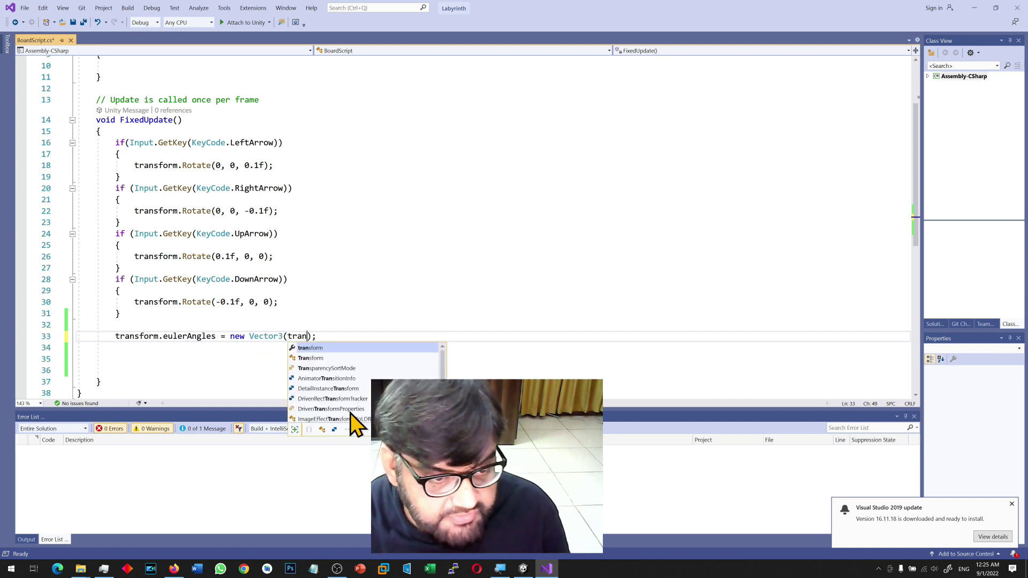
text(acceleration.y)
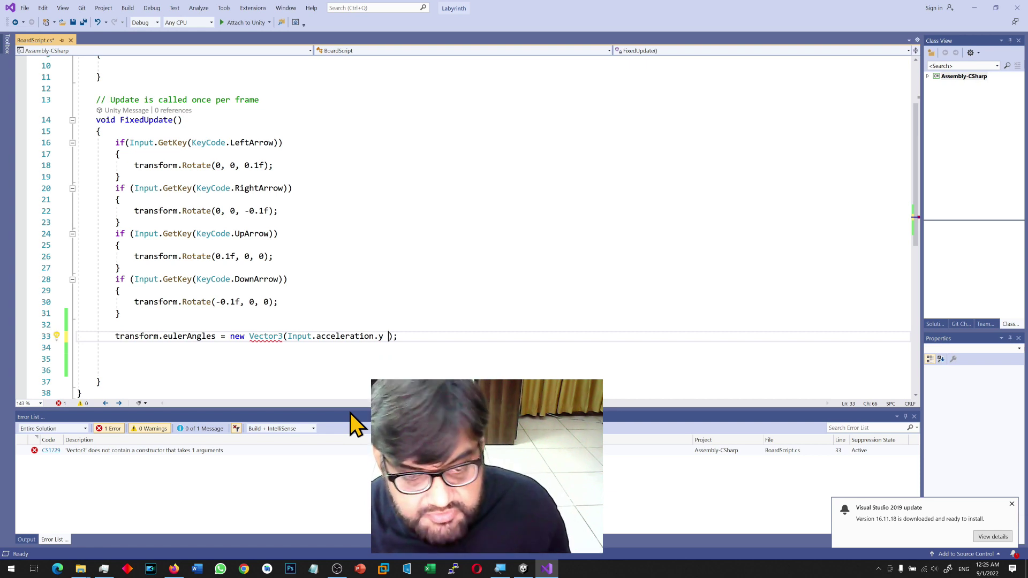
key(Left)
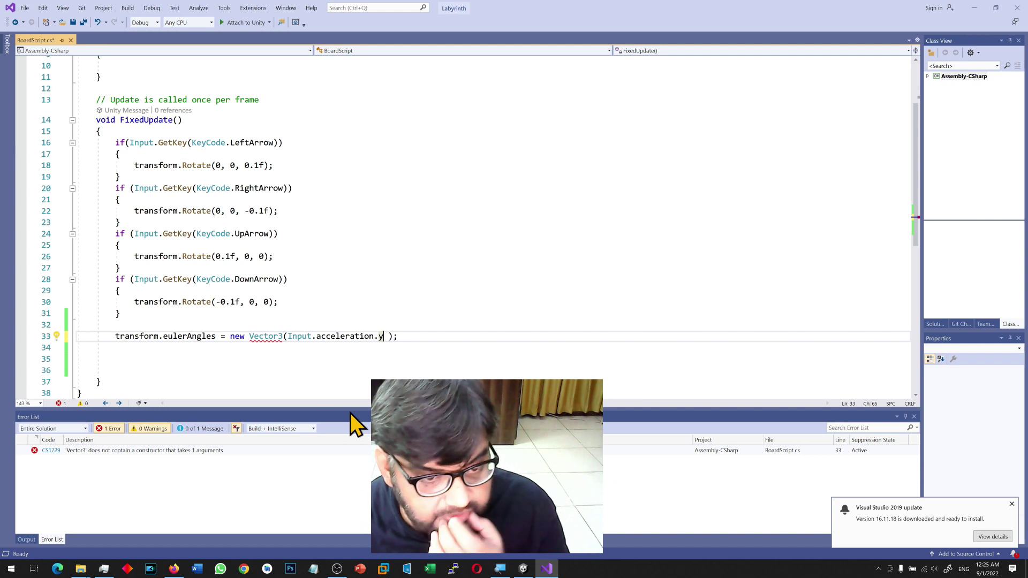
text(*20)
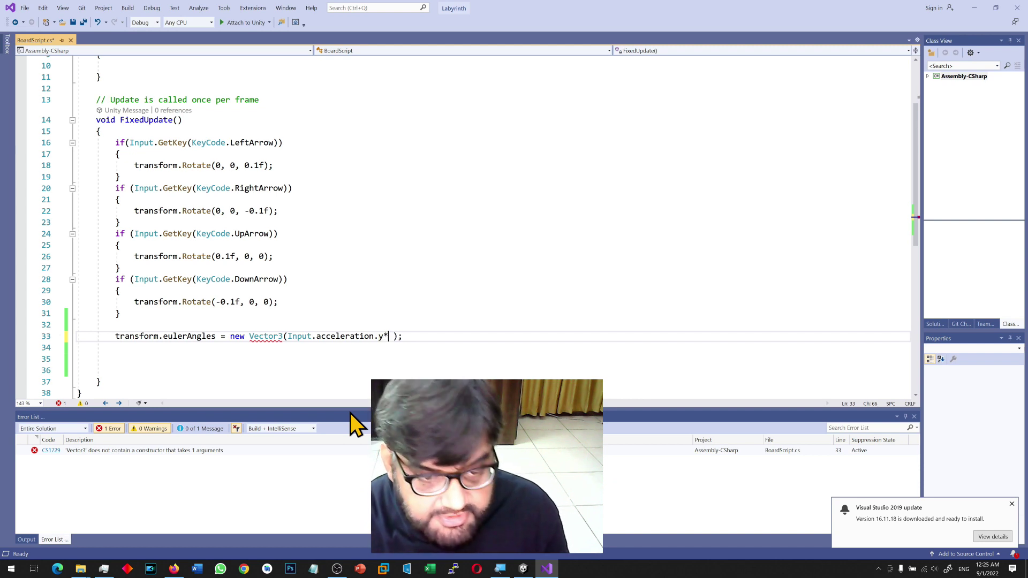
Complete the Vector3 with 0 as its second argument and Input.acceleration.x *-20 as its third.
text(, 0 , )
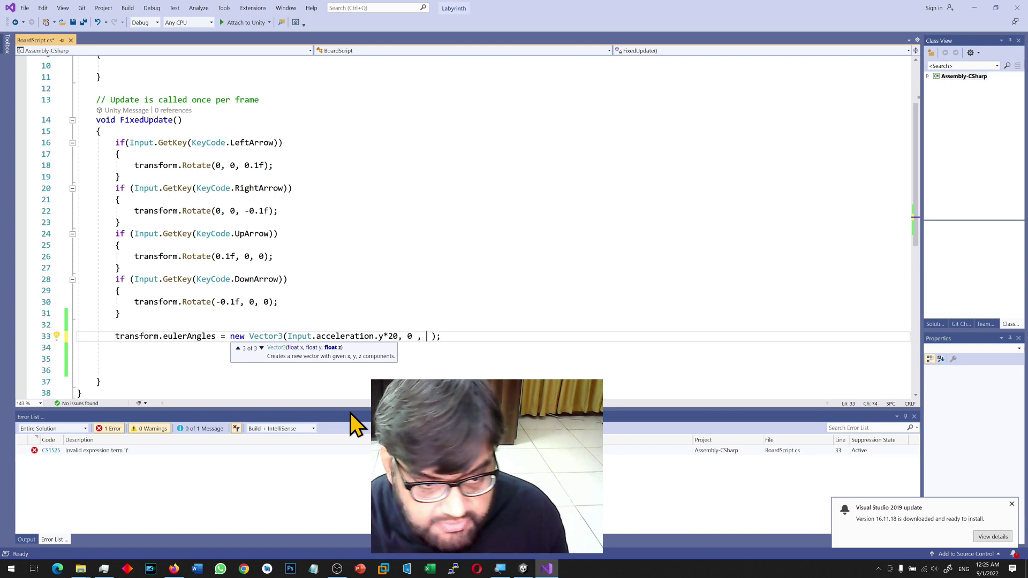
text(Input.acceleration.)
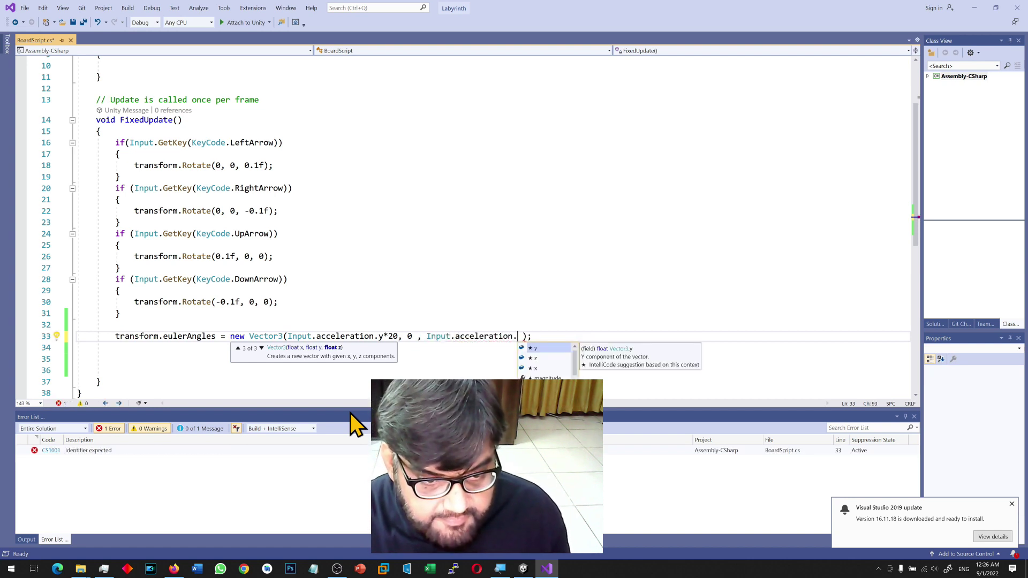
text(x *20)
key(Left)
key(Left)
text(-)
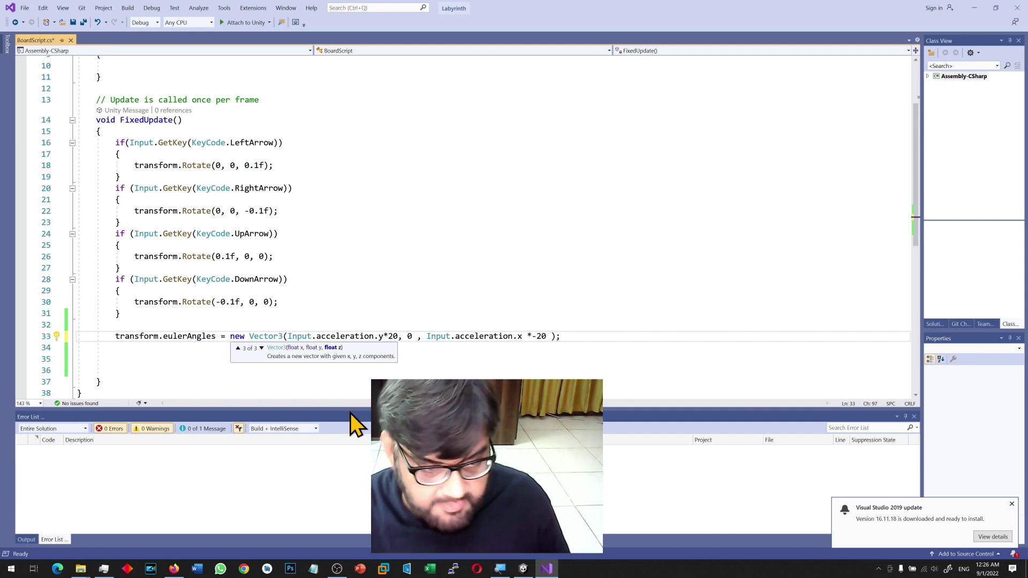
key(End)
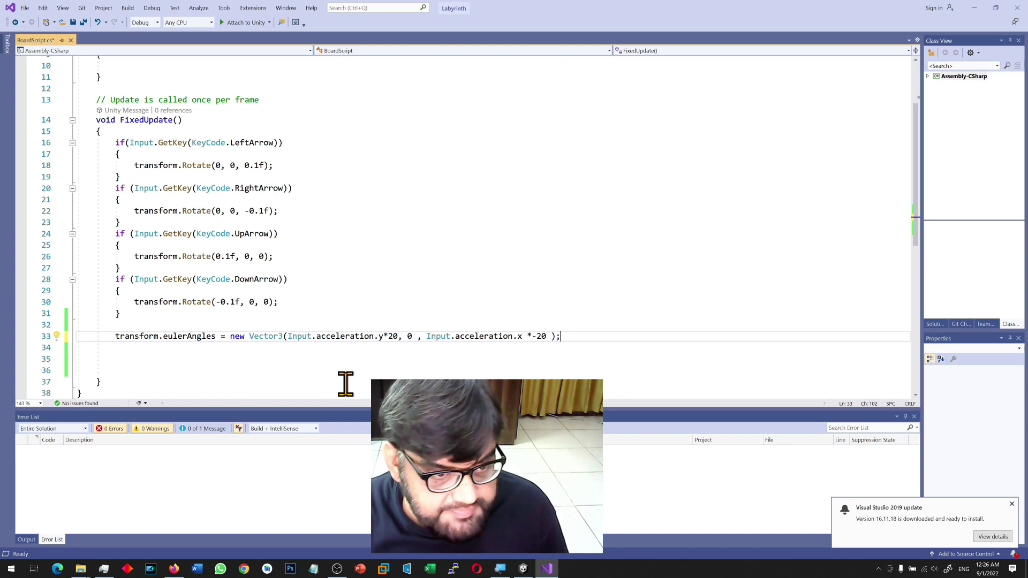
click(360, 293)
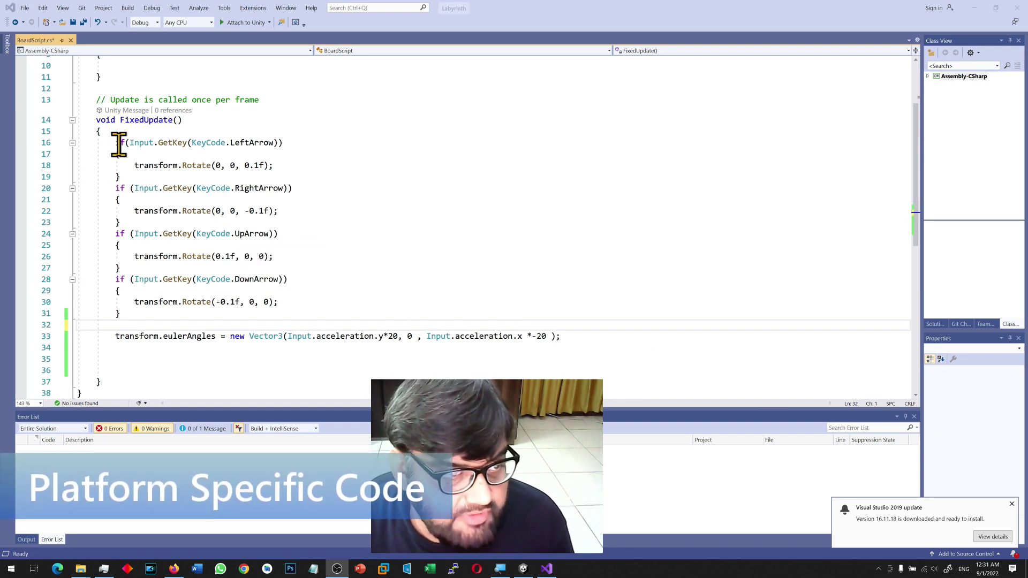
drag(113, 337, 585, 336)
click(585, 336)
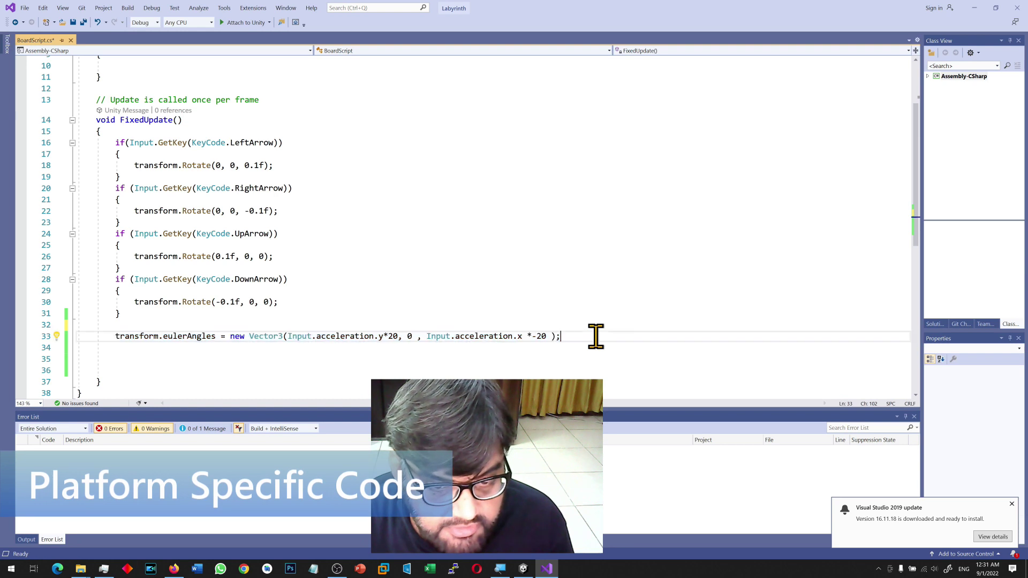
click(520, 337)
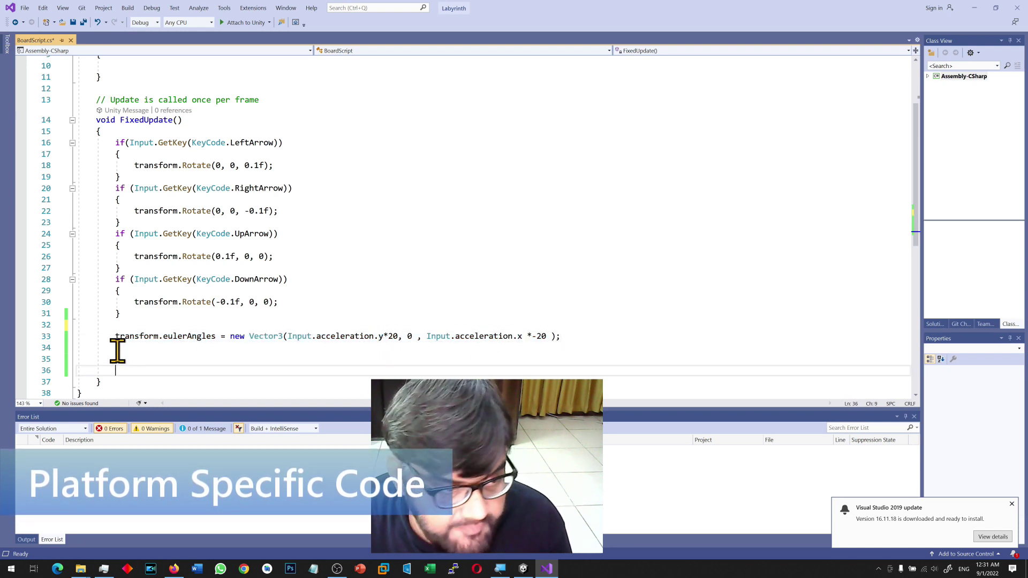
drag(115, 337, 569, 353)
click(415, 367)
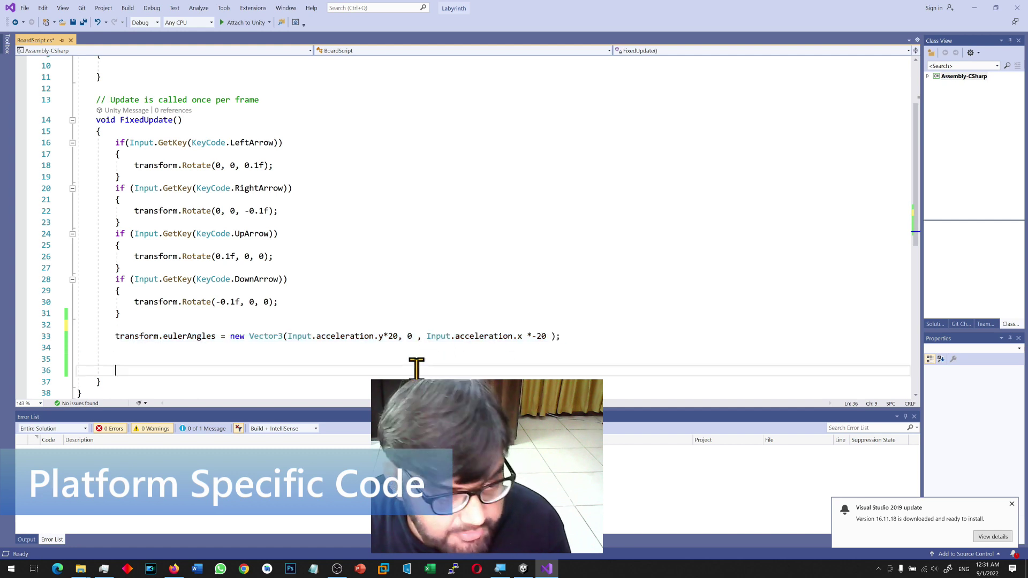
Insert the directive #if UNITY_ANDROID on a new line directly above the transform.eulerAngles assignment.
click(147, 325)
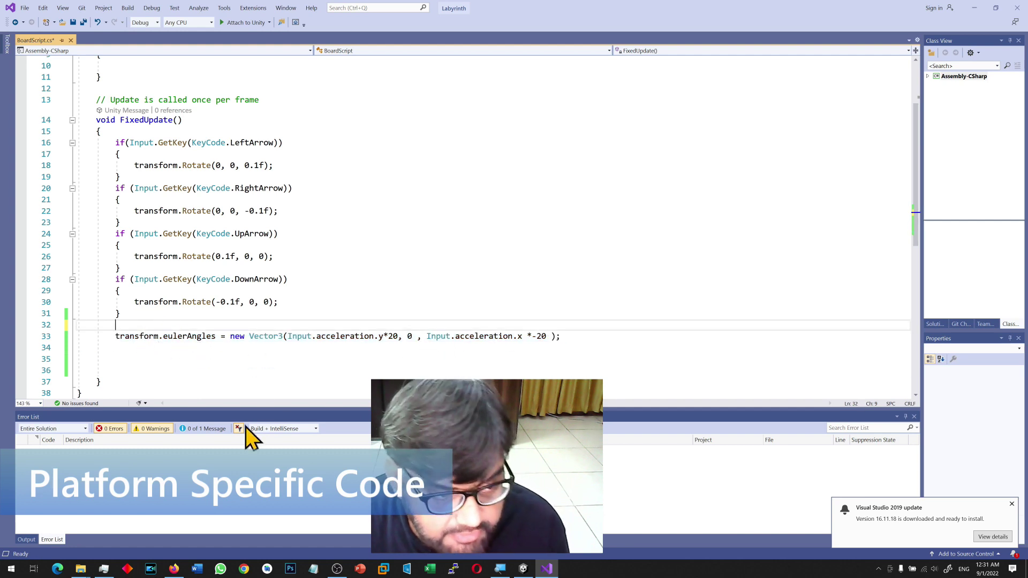
key(Return)
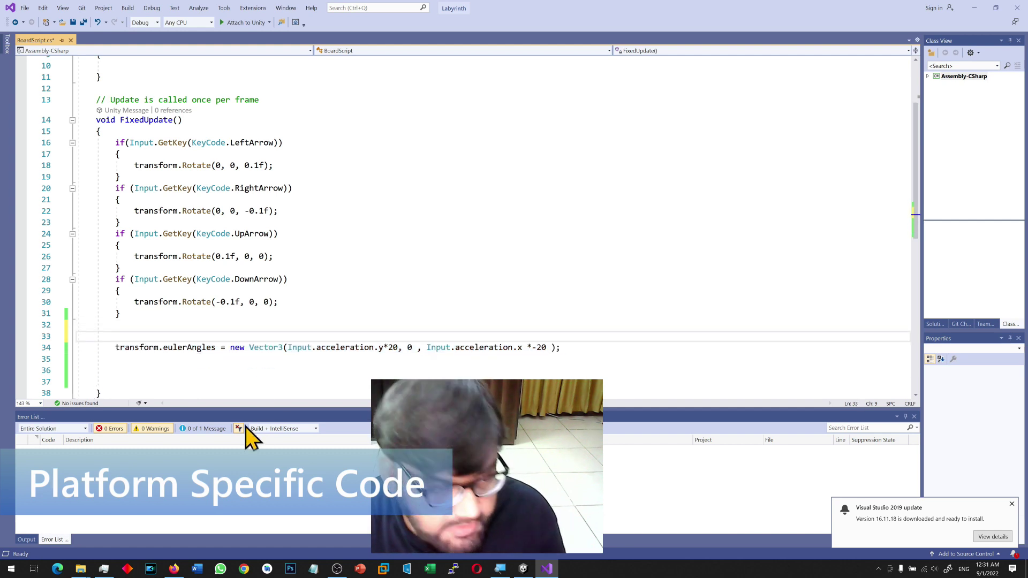
text(#)
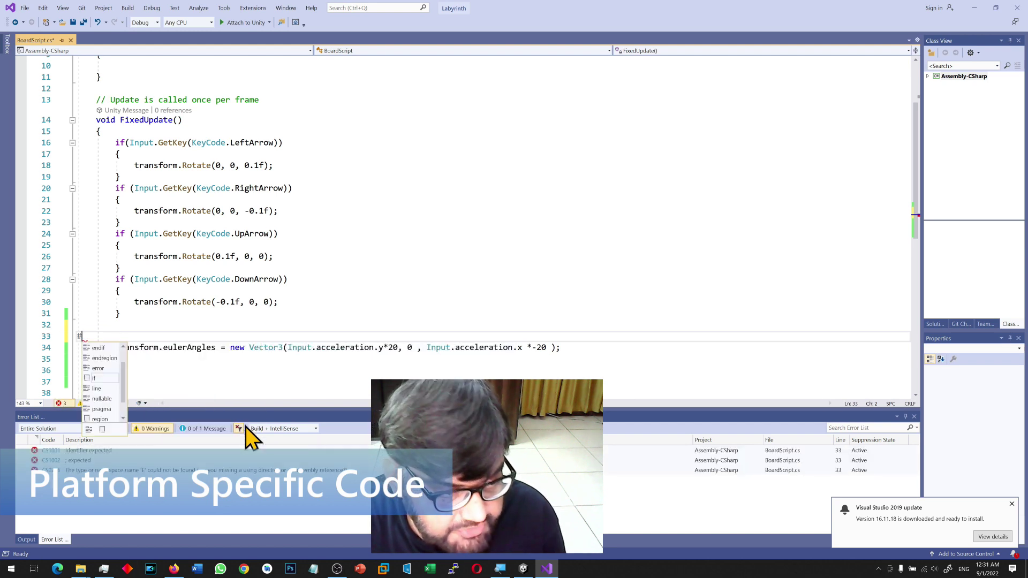
key(BackSpace)
text(#i)
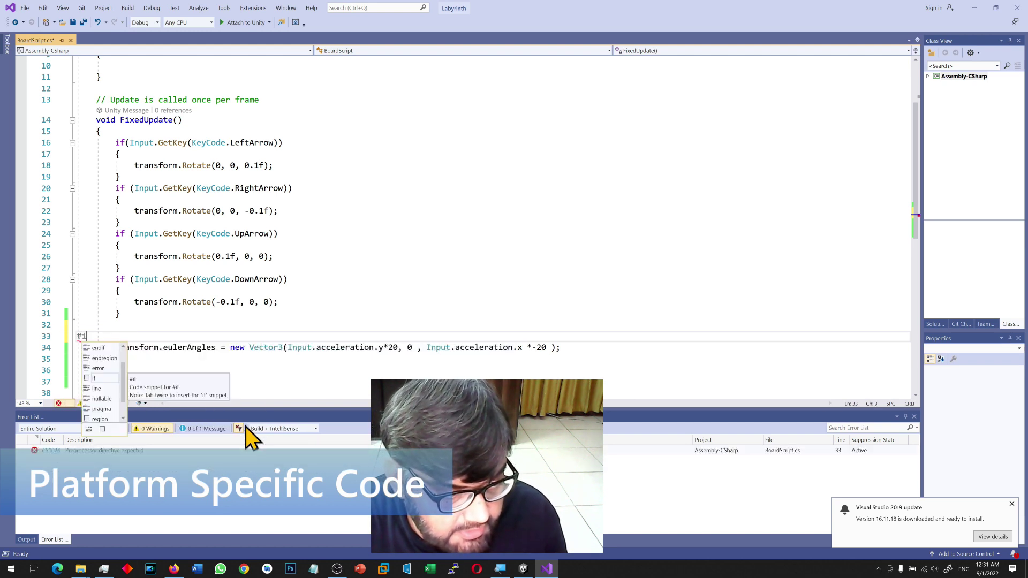
text(f ANDROID)
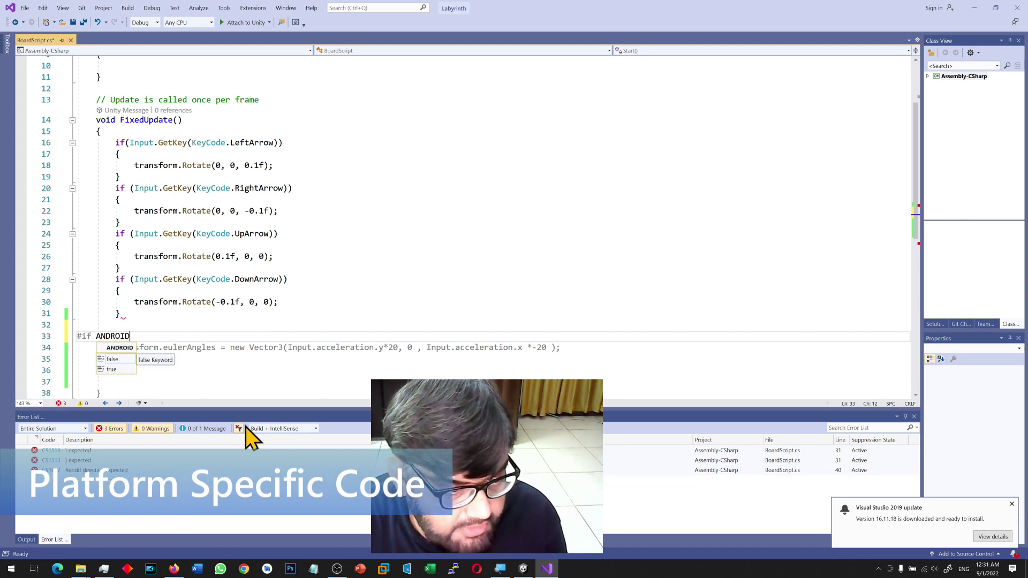
key(BackSpace)
key(BackSpace)
key(BackSpace)
key(BackSpace)
key(BackSpace)
key(BackSpace)
key(BackSpace)
text(UNITY_ANDROID)
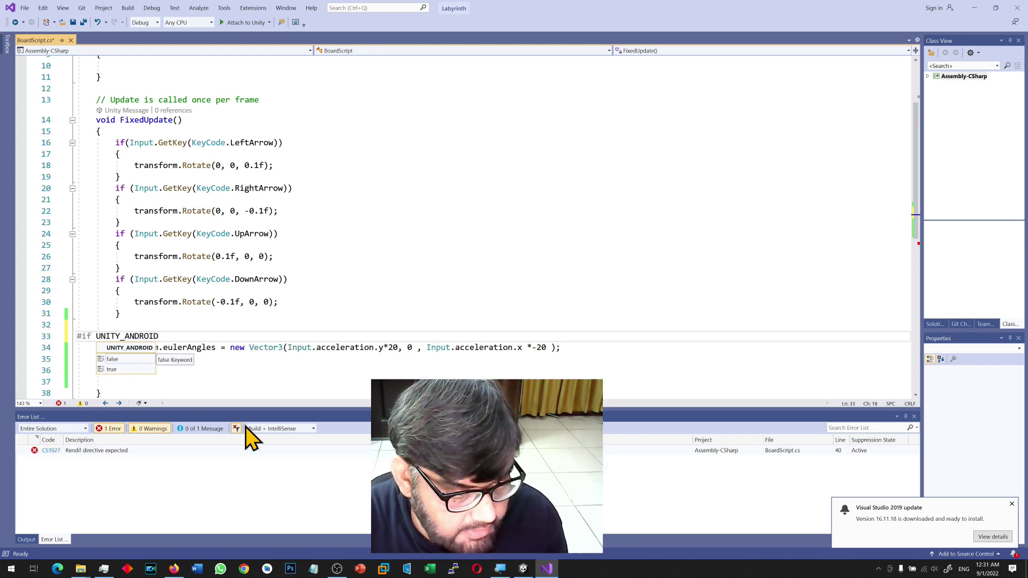
Add an #else directive directly below the transform.eulerAngles assignment, leaving no "then" after #if UNITY_ANDROID.
text( then)
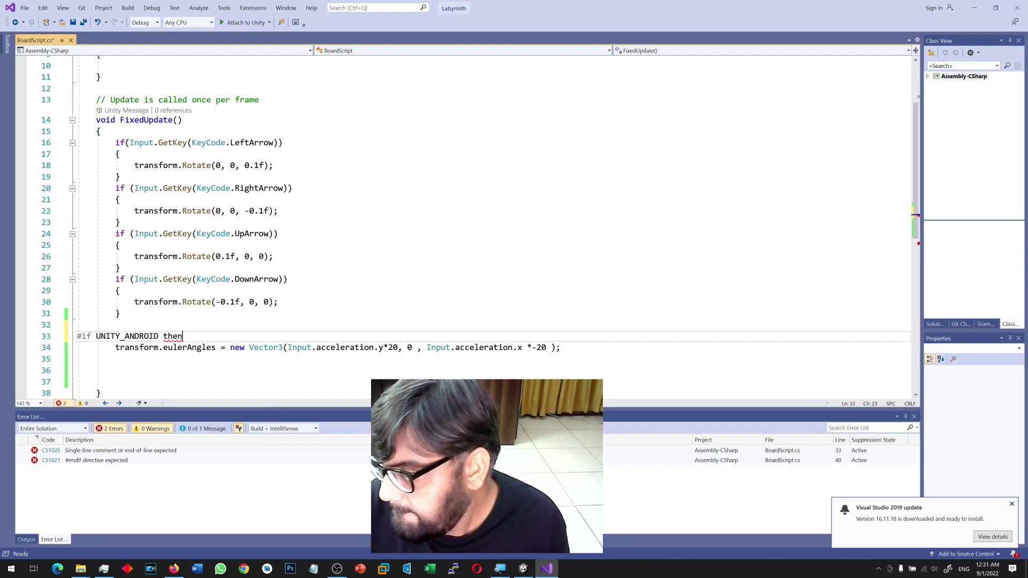
click(161, 371)
key(Up)
key(shift+Home)
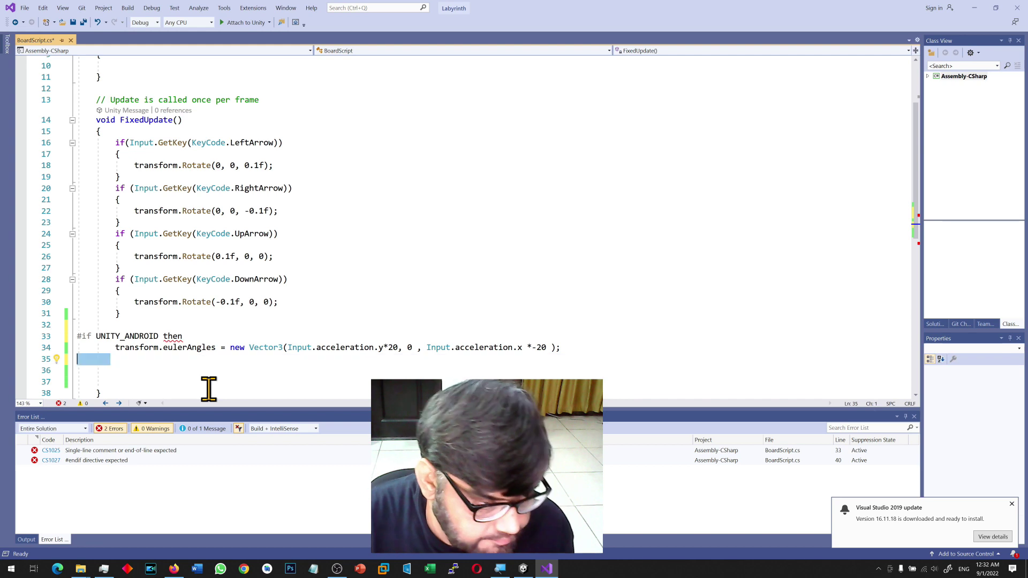
text(#else)
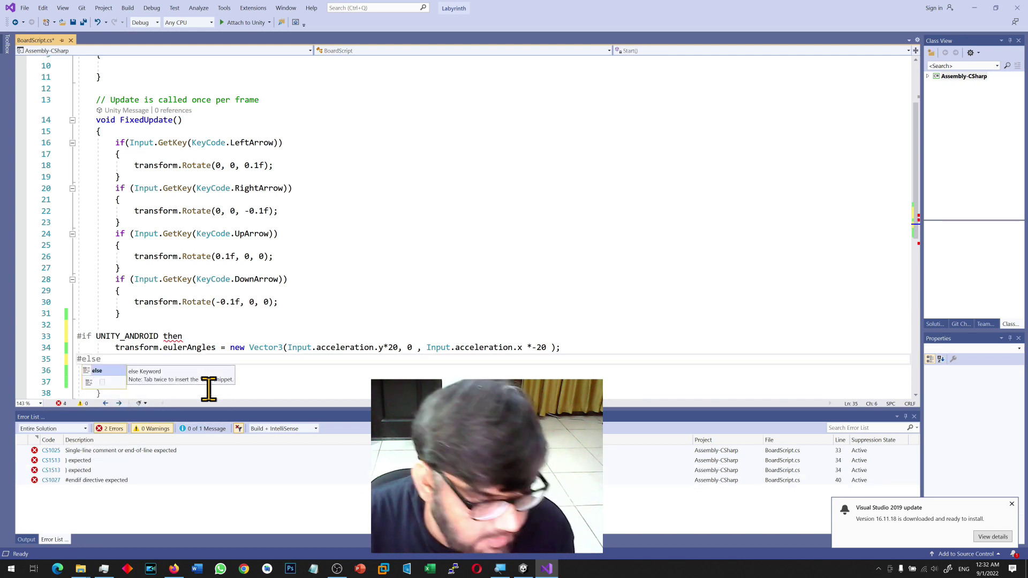
double_click(172, 336)
key(BackSpace)
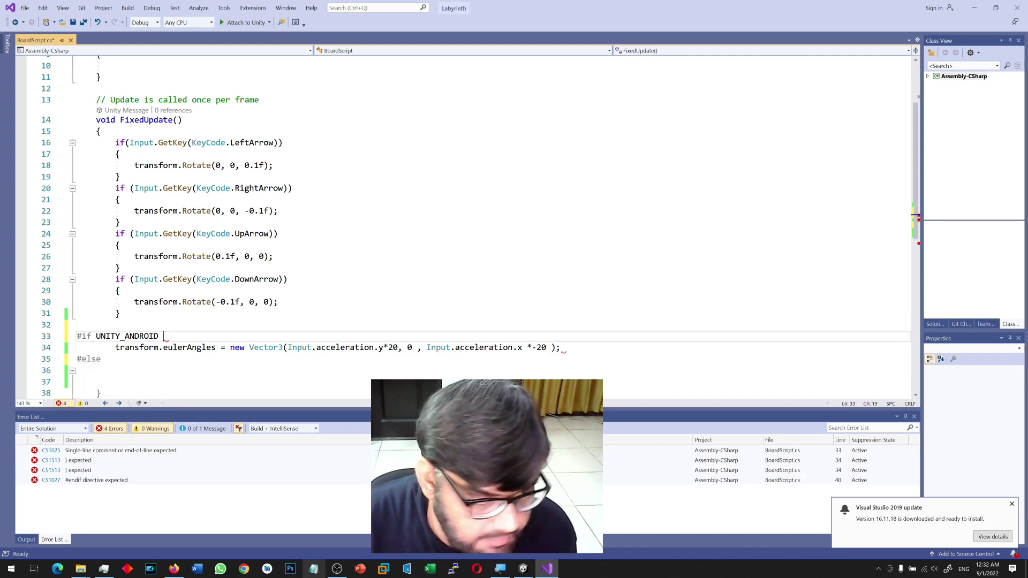
Close the conditional compilation block with #endif two lines below the #else directive.
key(Down)
key(Down)
key(Down)
key(Return)
text(#endif)
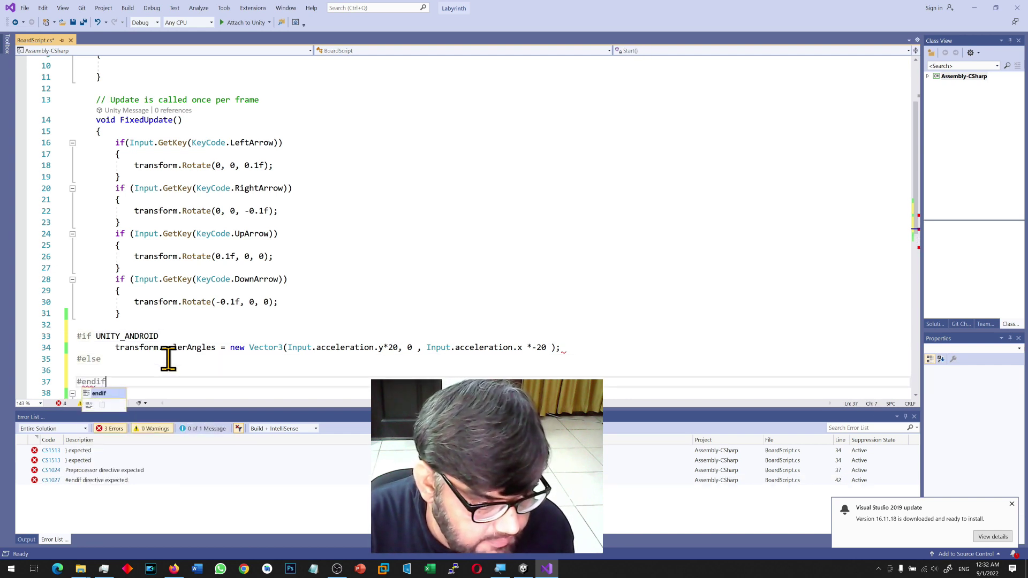
Move the four arrow-key if blocks from the start of FixedUpdate to between #else and #endif.
drag(124, 316, 6, 145)
key(ctrl+x)
click(125, 199)
key(ctrl+v)
Review the accelerometer assignment and the arrow-key blocks in the two conditional branches, and save BoardScript.cs.
click(111, 177)
shift+click(632, 173)
click(505, 257)
click(116, 199)
shift+click(365, 349)
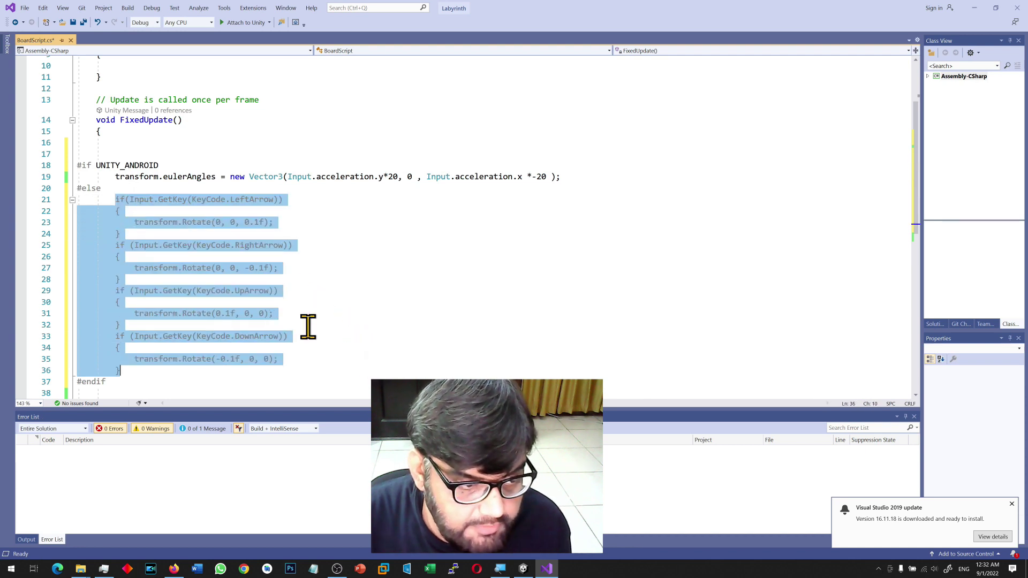
click(306, 325)
click(73, 22)
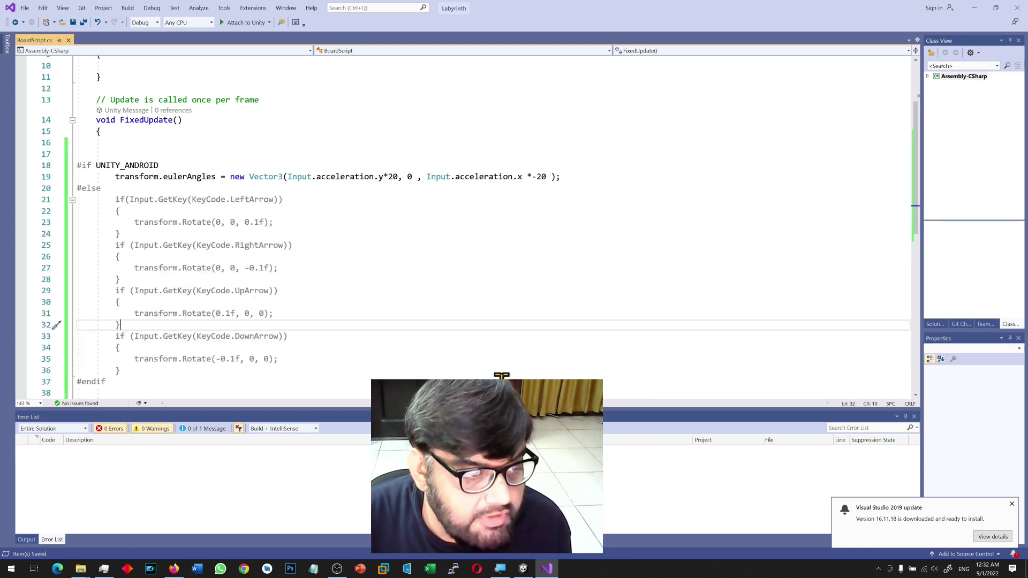
click(286, 303)
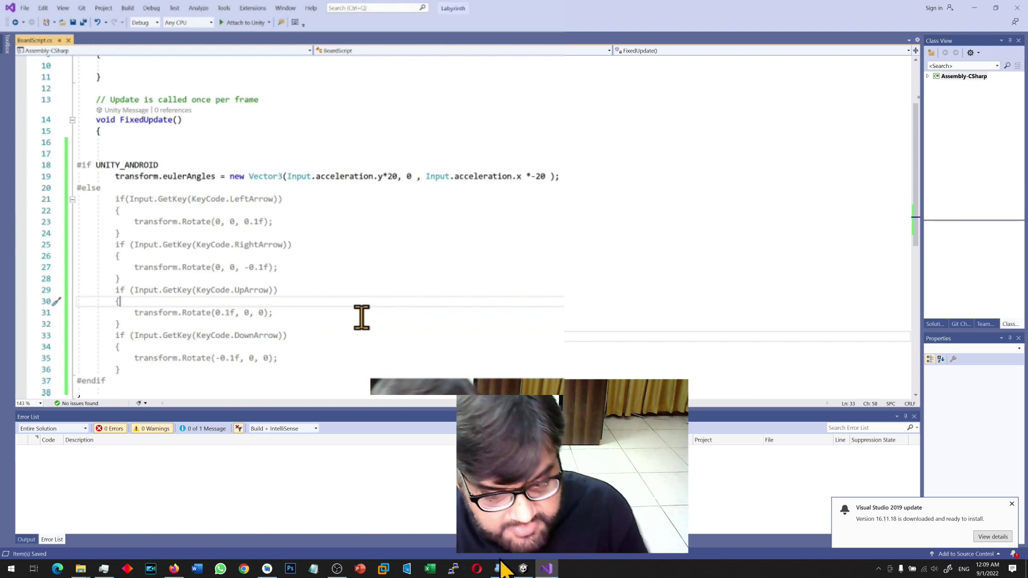
Switch to Unity and open the Android player settings at Resolution and Presentation by way of the build settings.
click(522, 569)
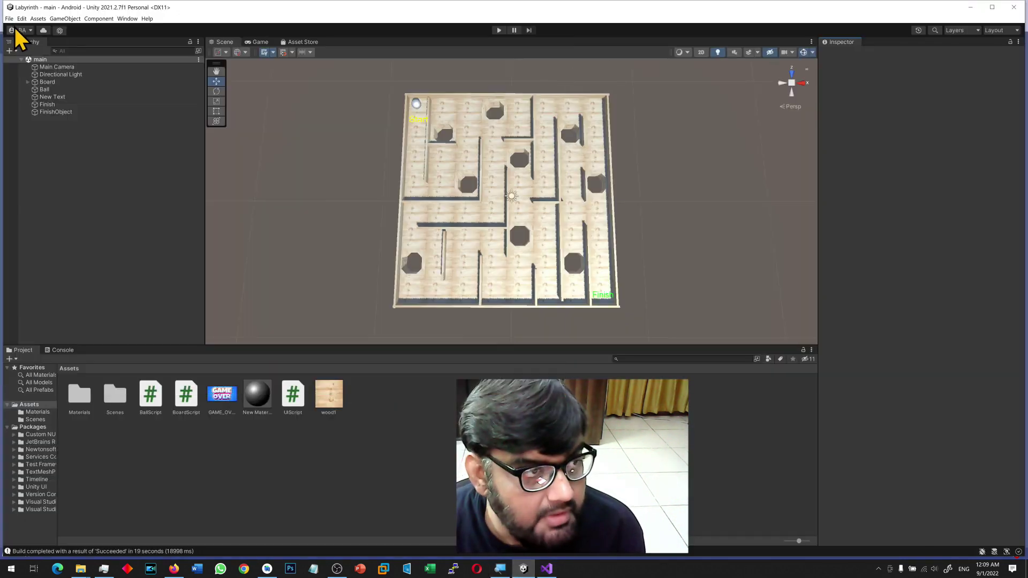
click(9, 18)
click(33, 111)
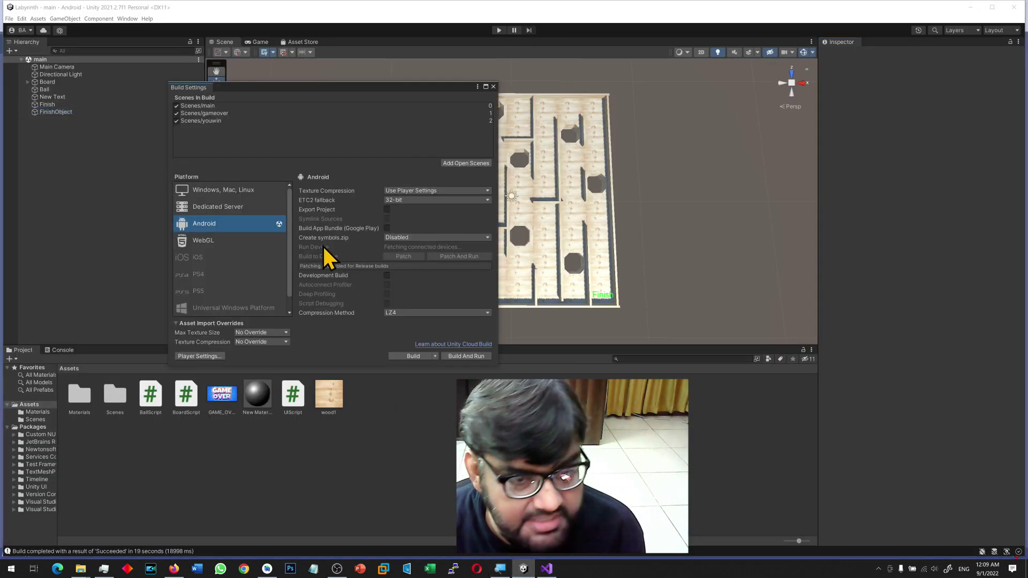
click(215, 357)
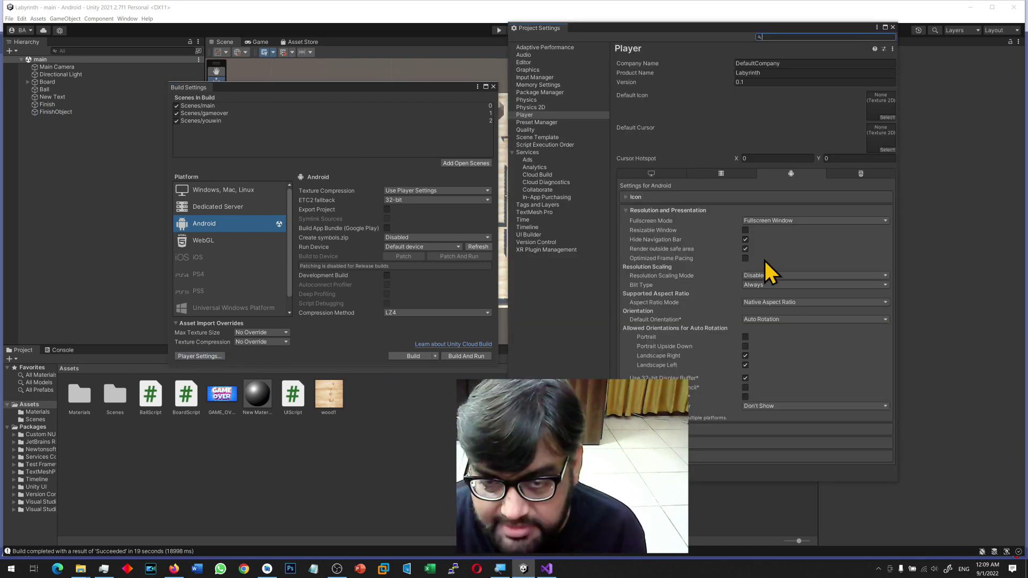
click(625, 210)
click(626, 209)
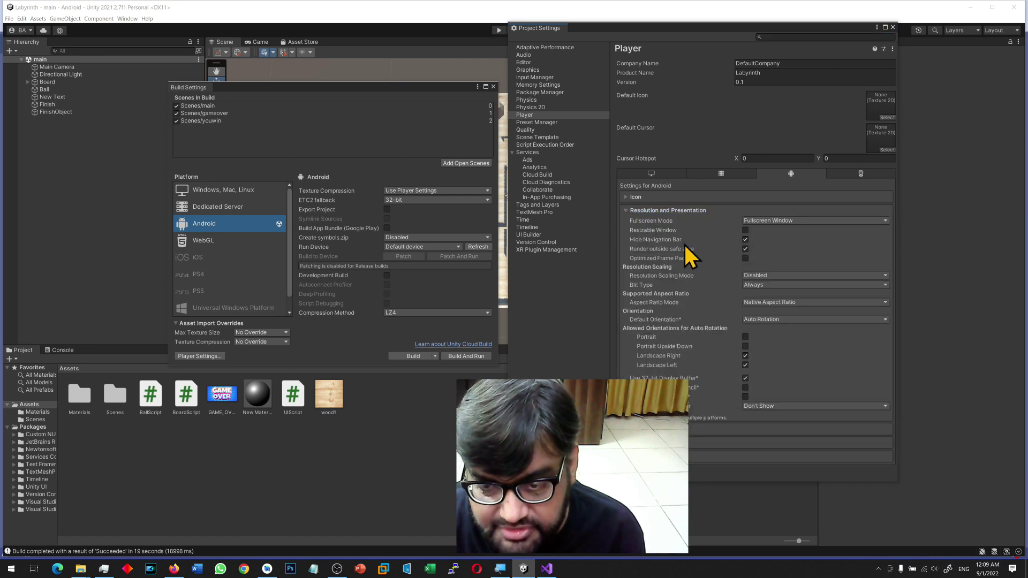
Disallow Landscape Right for auto rotation so that Landscape Left is the only allowed orientation.
click(745, 336)
click(745, 346)
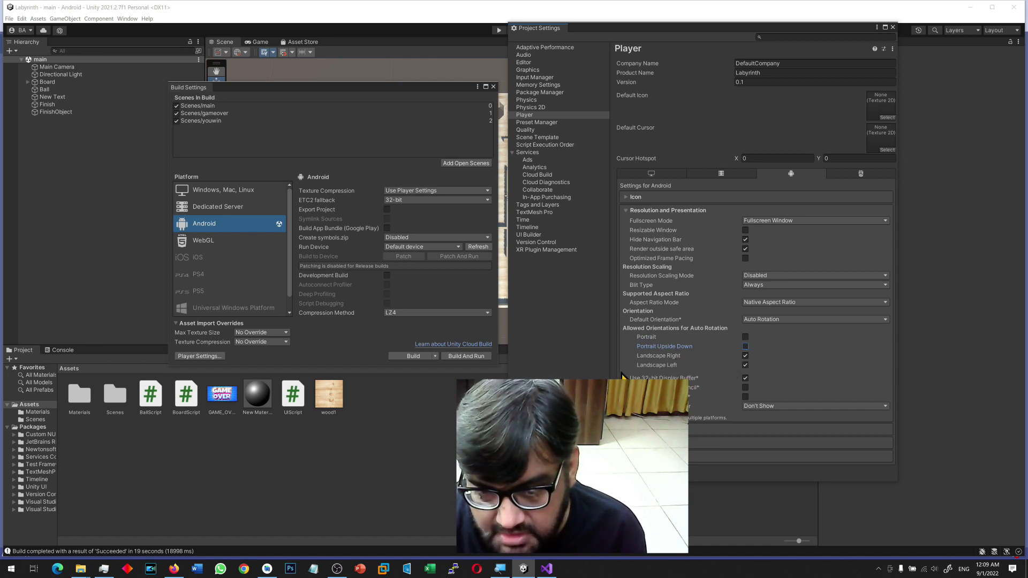
click(745, 356)
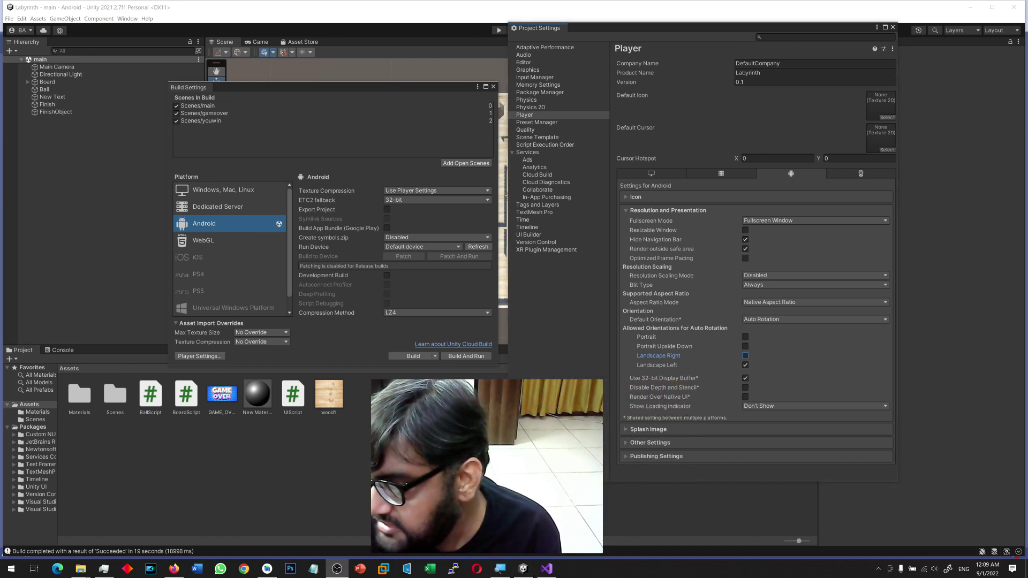
Try allowing Portrait, Portrait Upside Down and Landscape Right for auto rotation, and disable them again.
click(744, 336)
click(744, 347)
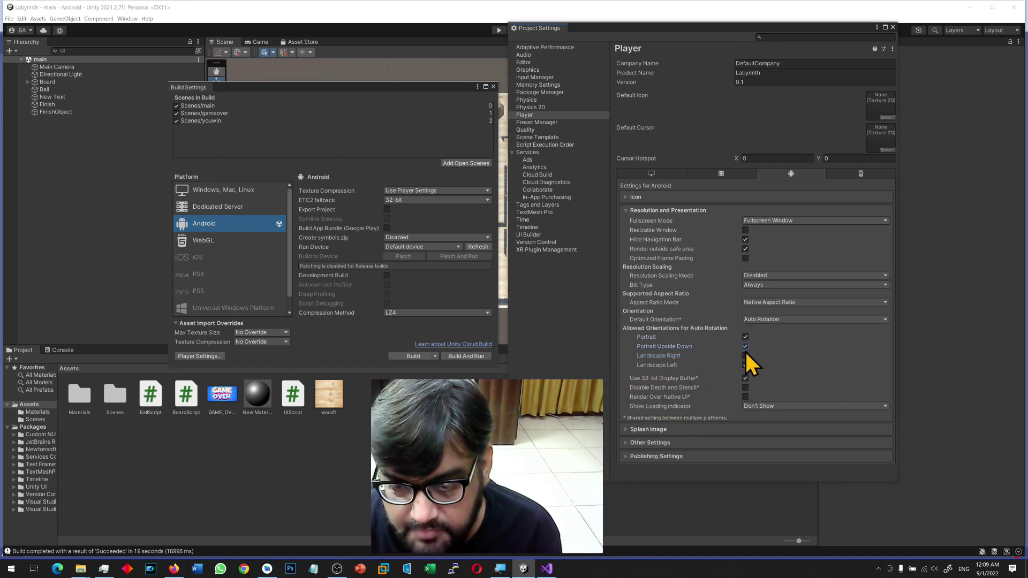
click(745, 355)
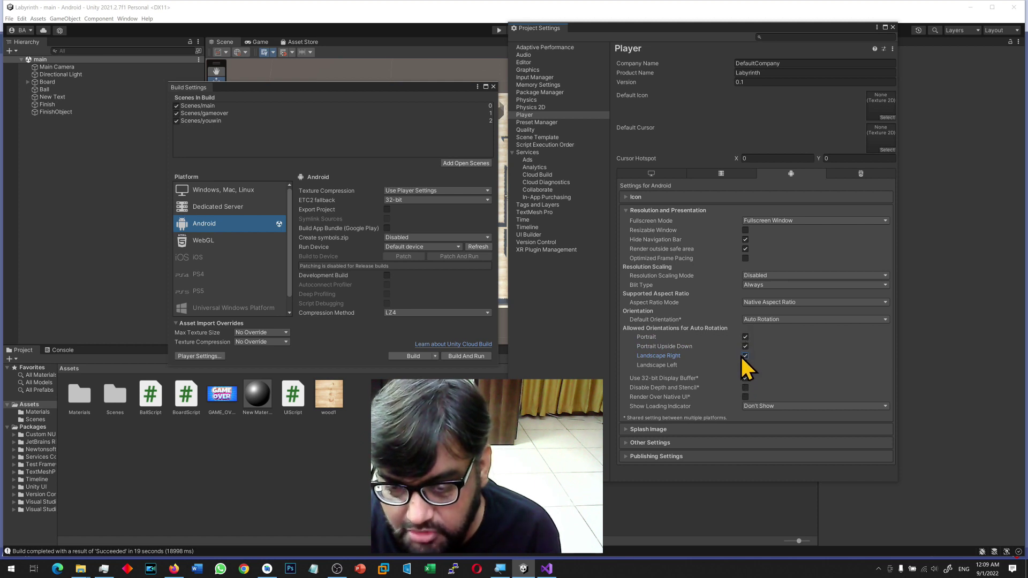
click(745, 337)
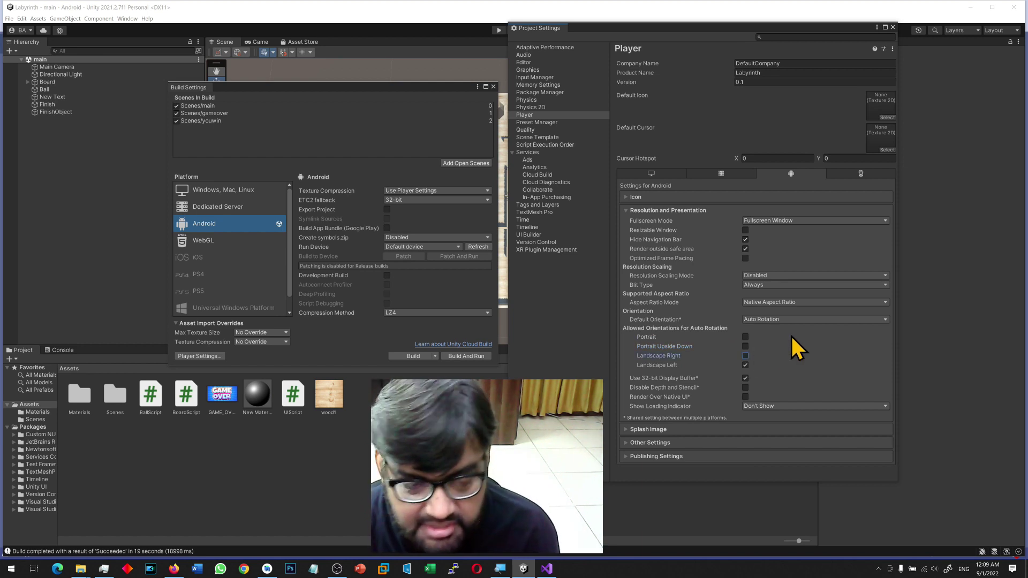
Build and run the Android game as labyrinth1.0.apk in the Labyrinth folder, replacing the existing file.
click(452, 357)
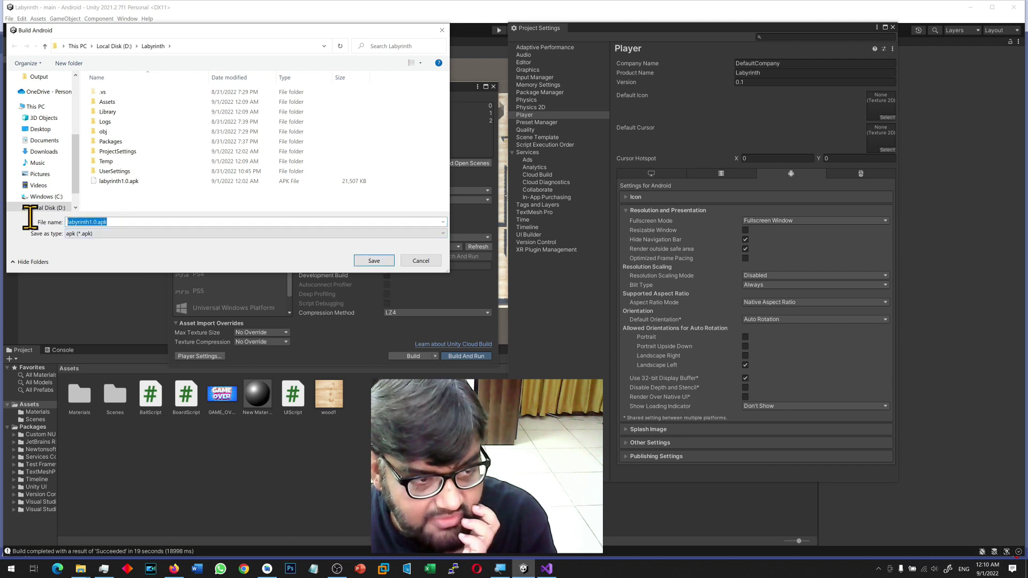
click(374, 261)
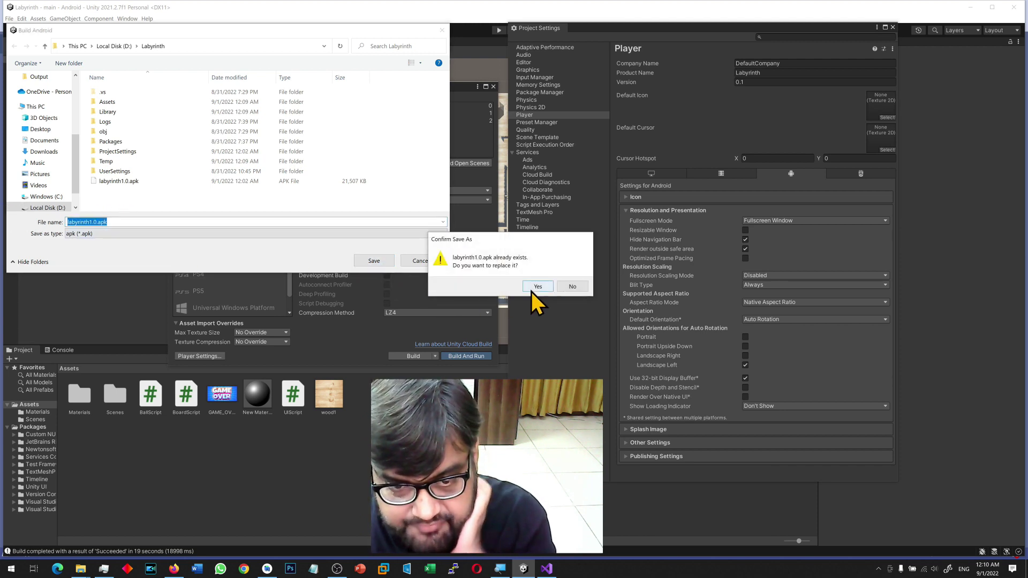
click(532, 292)
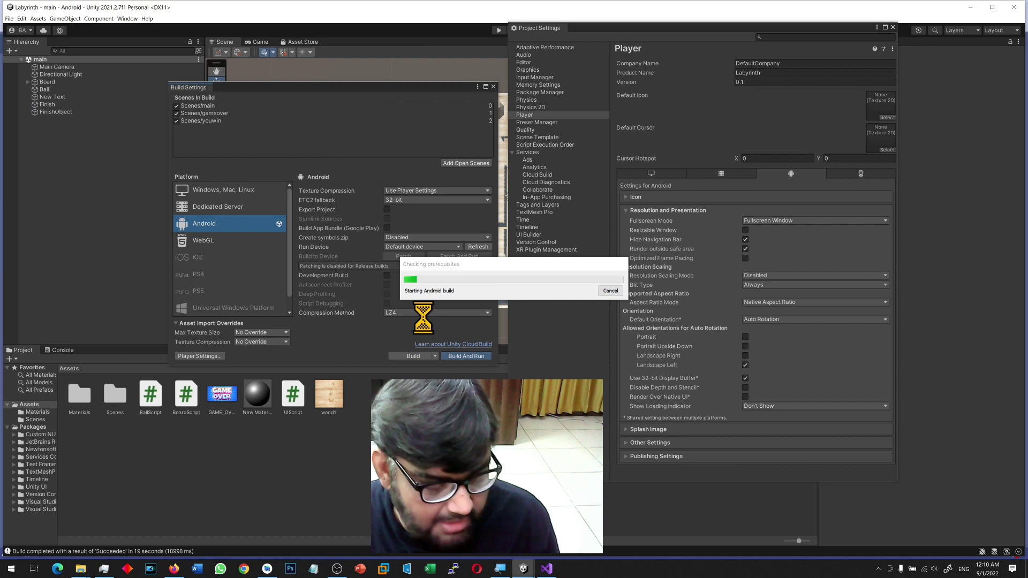